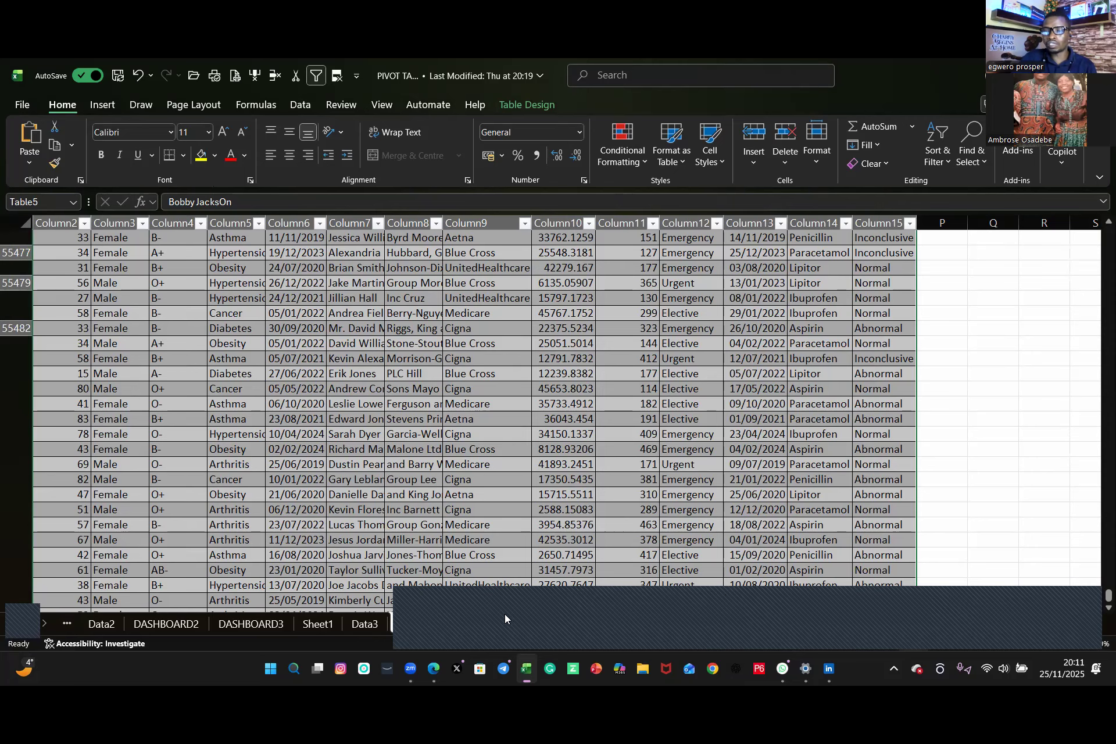
Step: Browse the patient records around row 55480, inspecting the medication and test result cells
click(667, 619)
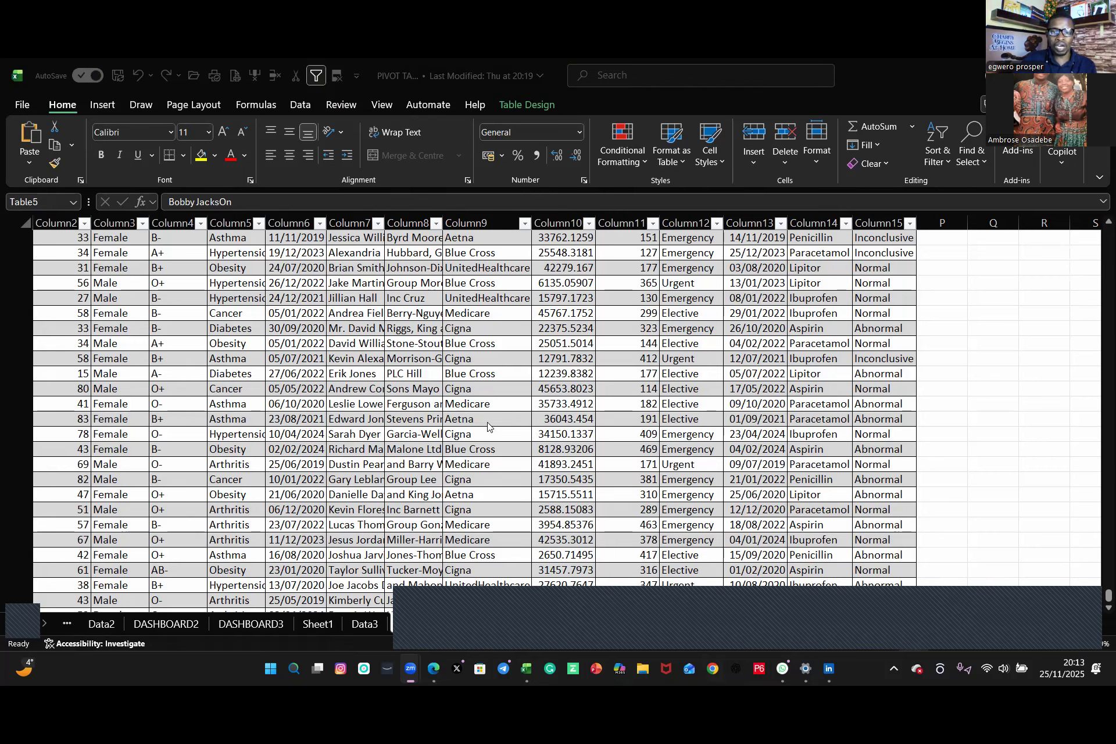
click(763, 284)
click(892, 298)
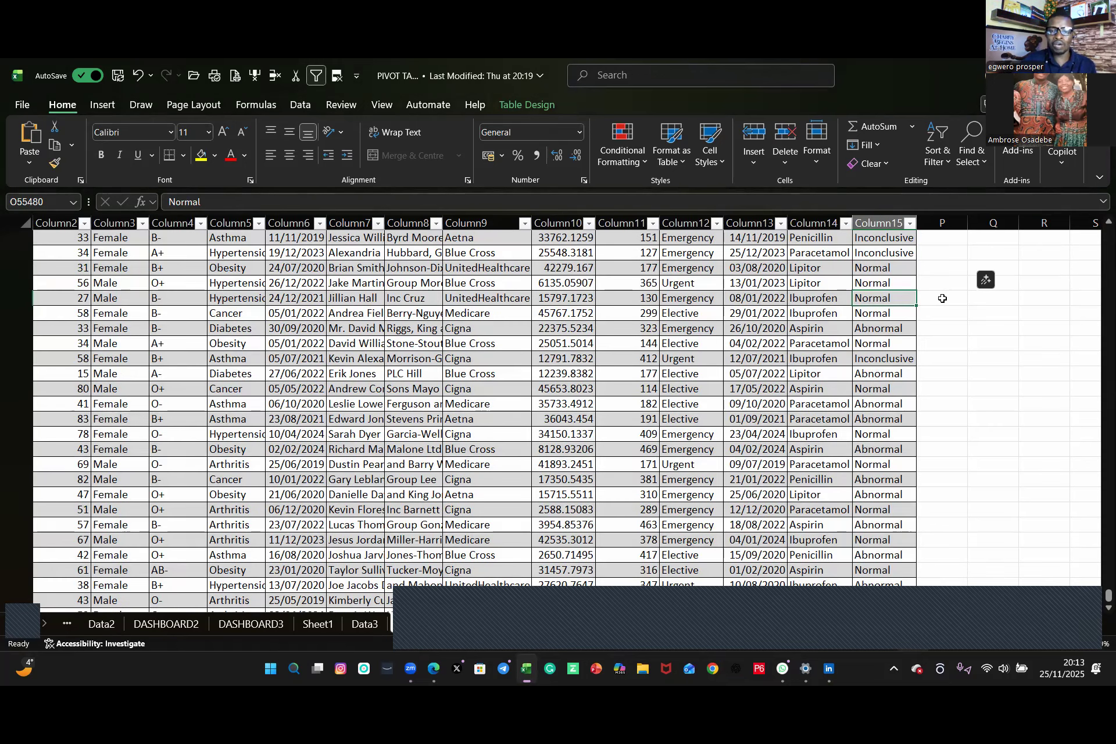
click(850, 300)
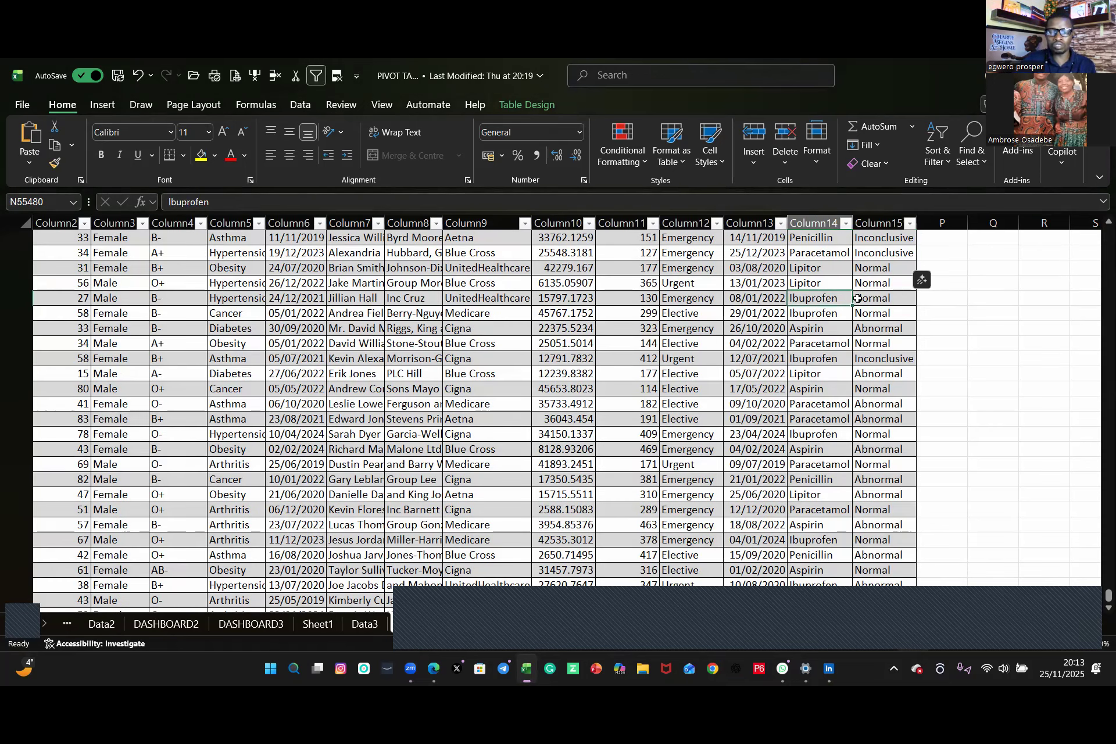
key(F2)
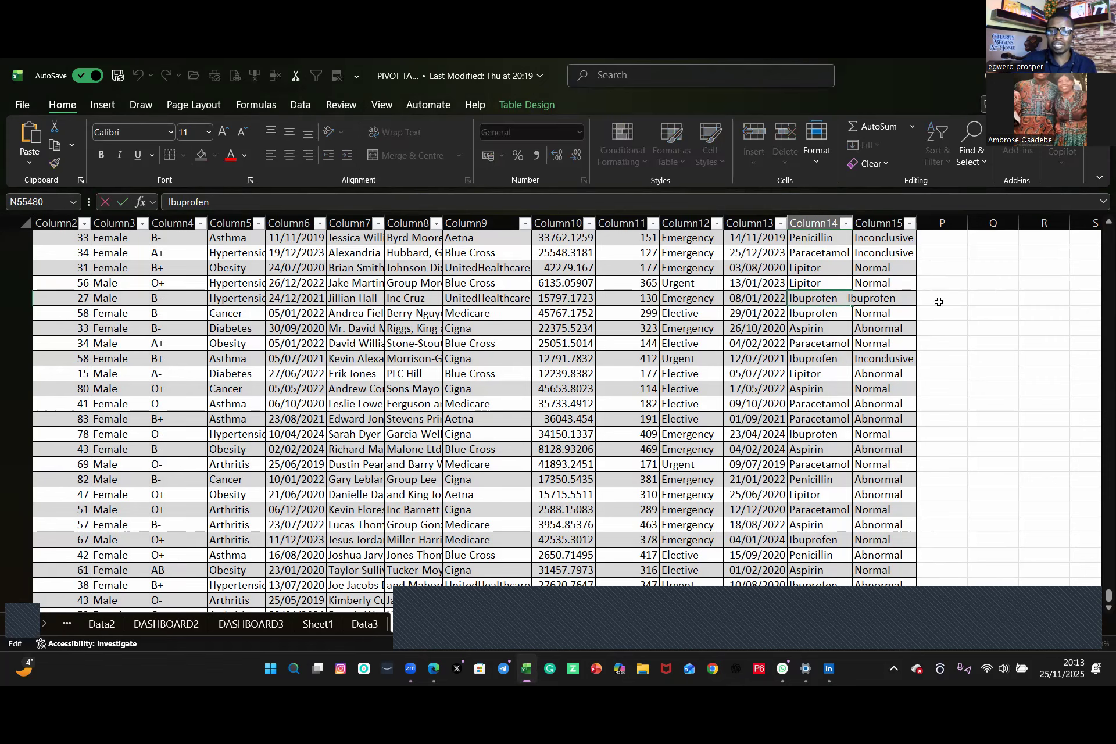
key(Tab)
key(Down)
key(Down)
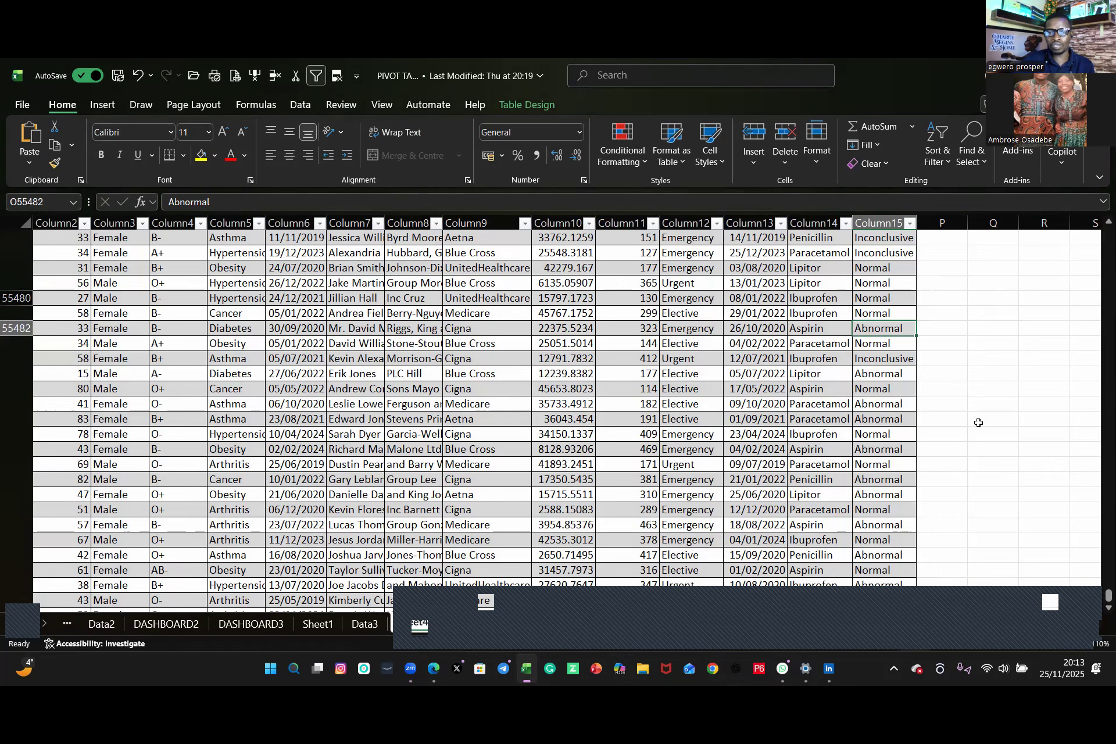
click(946, 419)
key(Left)
key(Up)
key(Up)
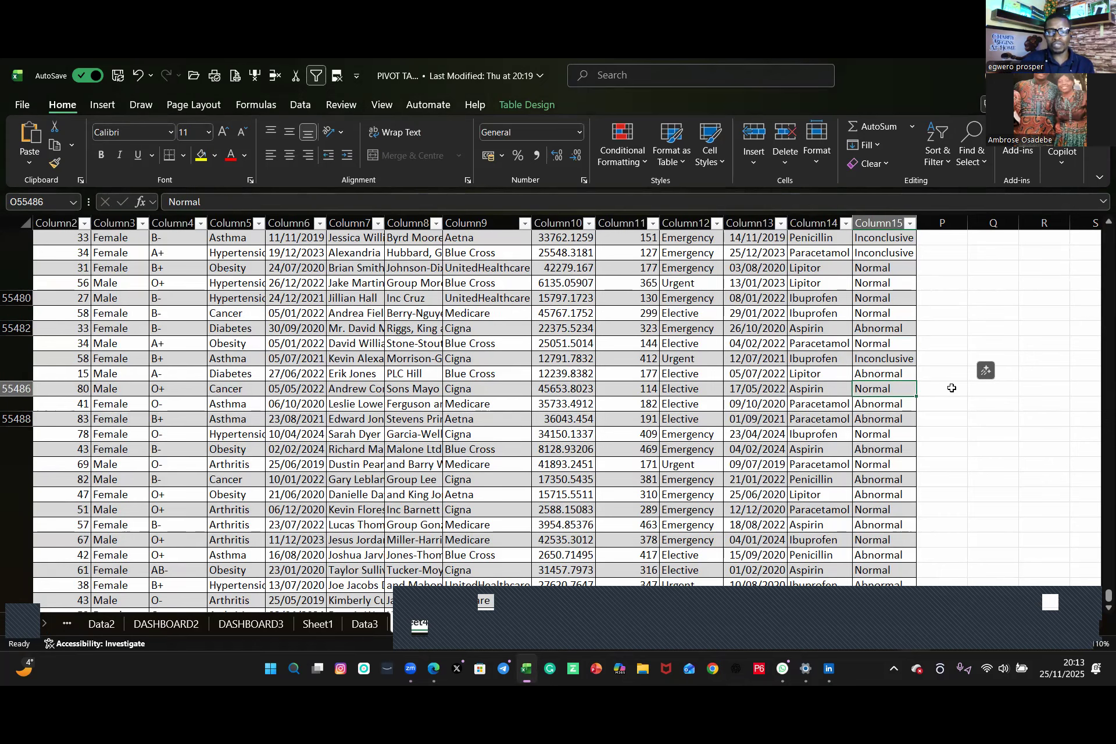
key(Up)
key(Up)
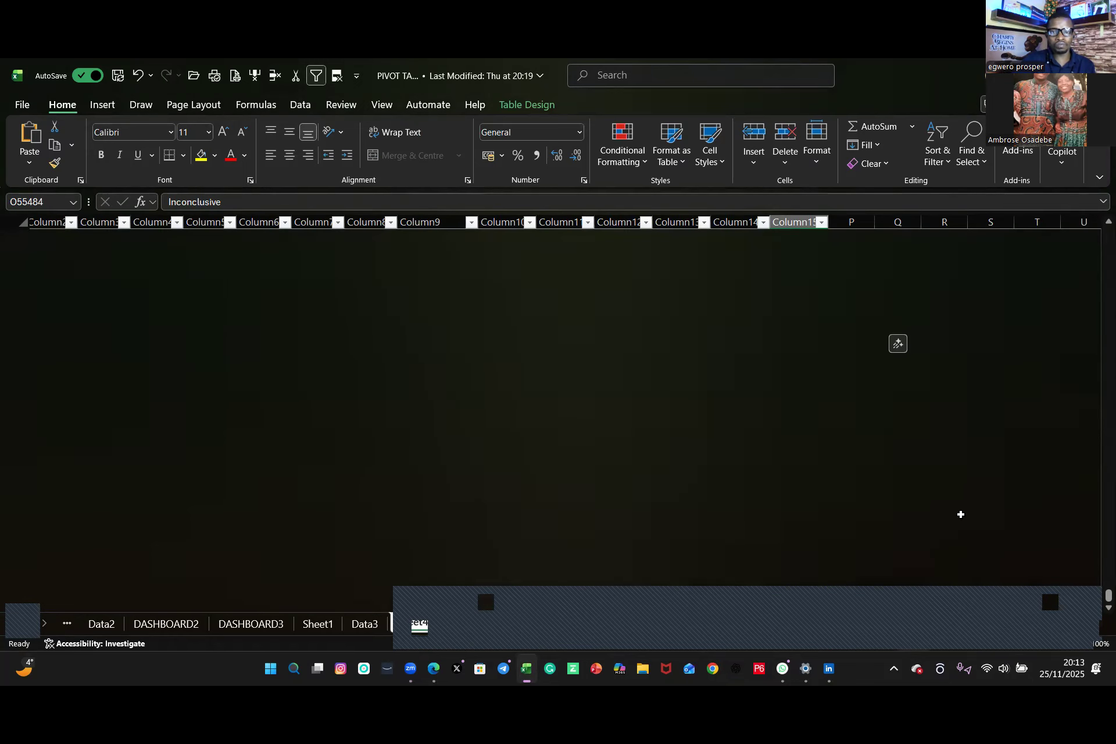
scroll(724, 321, left, 1)
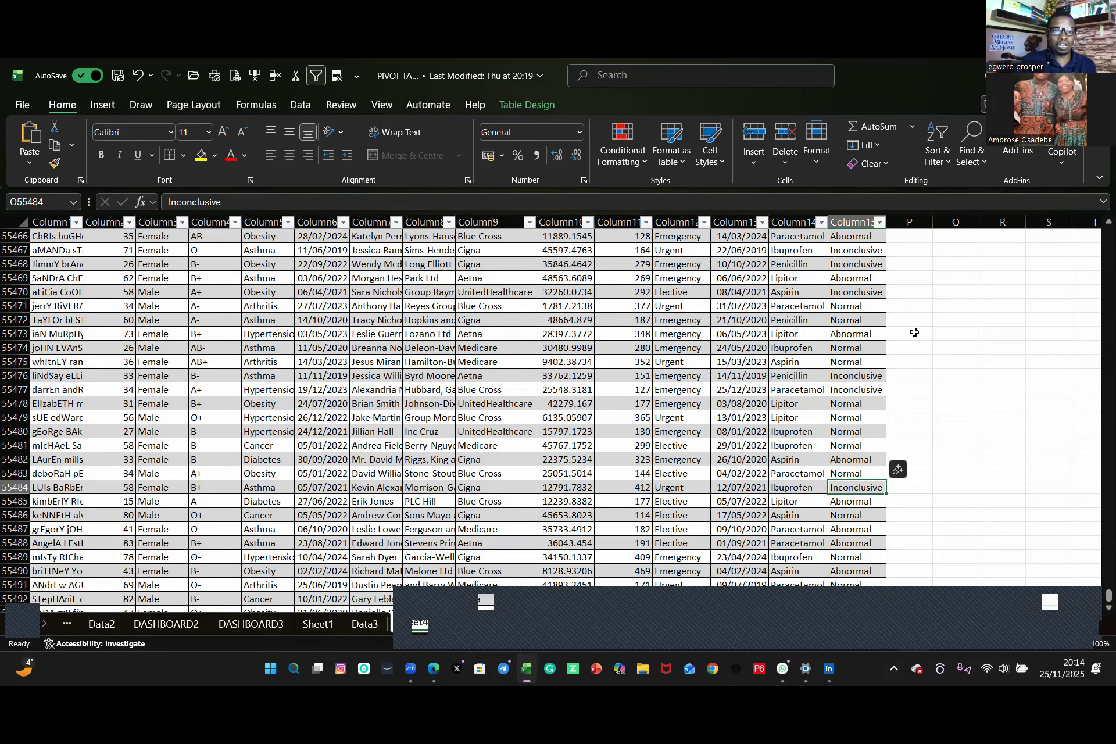
Step: Start an XLOOKUP formula in cell P55473 of Sheet4 and return to the top of the table
click(910, 329)
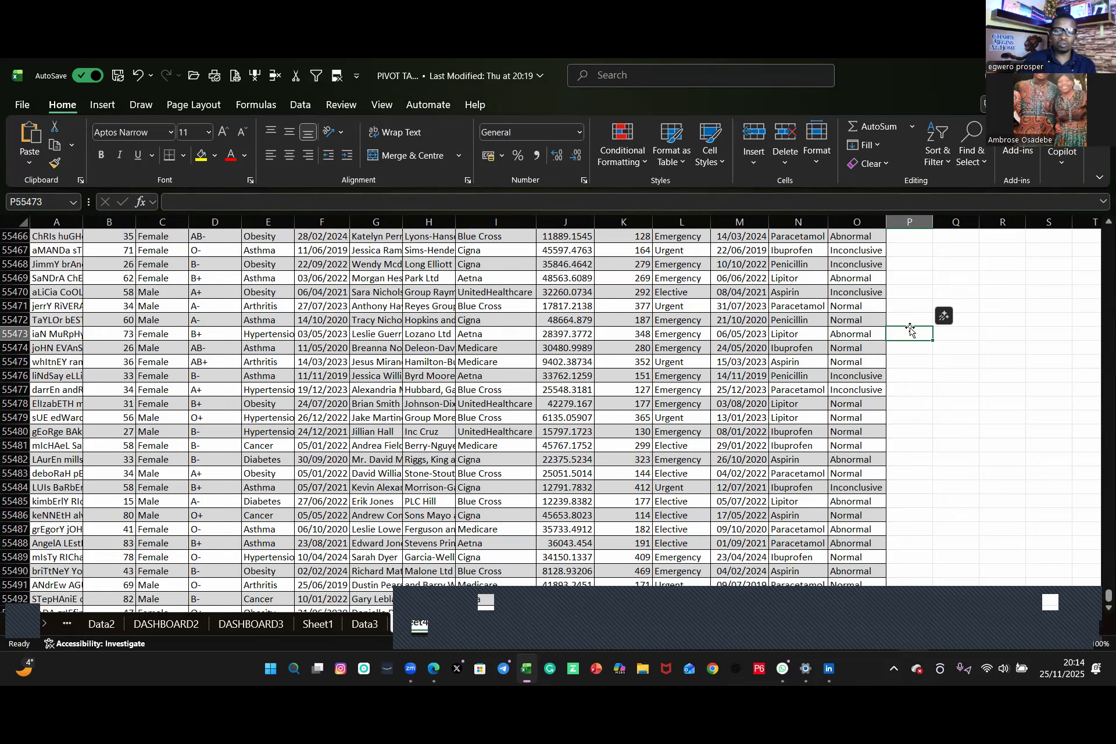
text(xl)
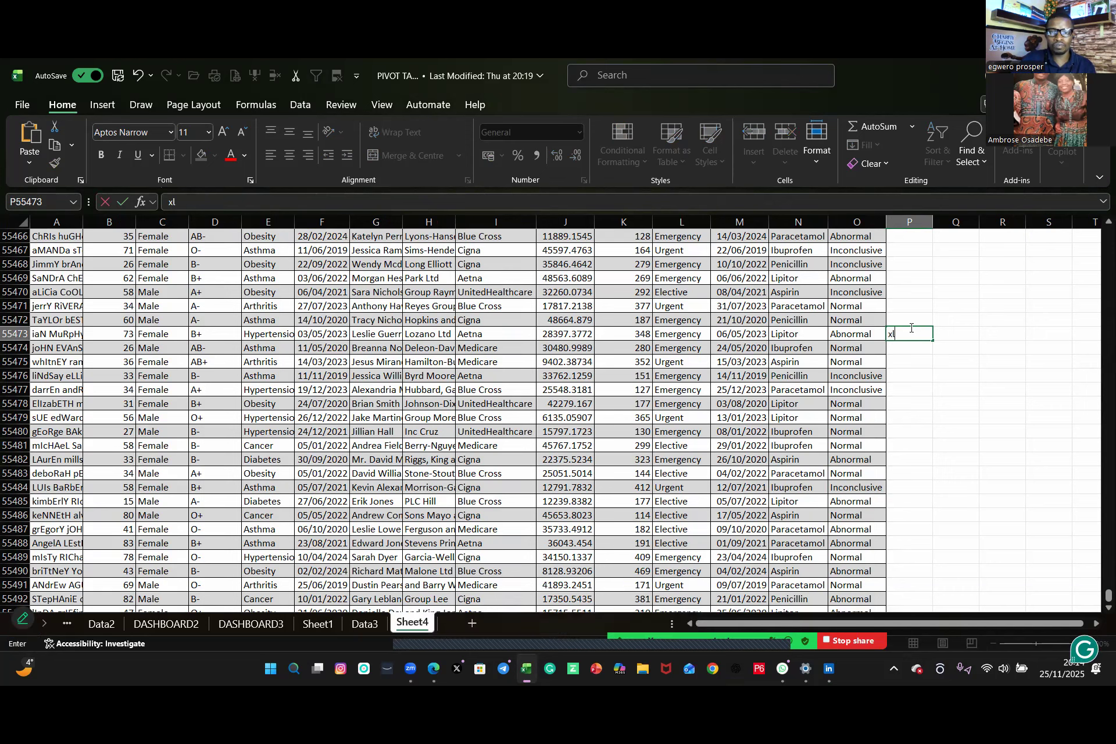
text(ook)
key(BackSpace)
key(BackSpace)
key(BackSpace)
key(BackSpace)
key(BackSpace)
text(=)
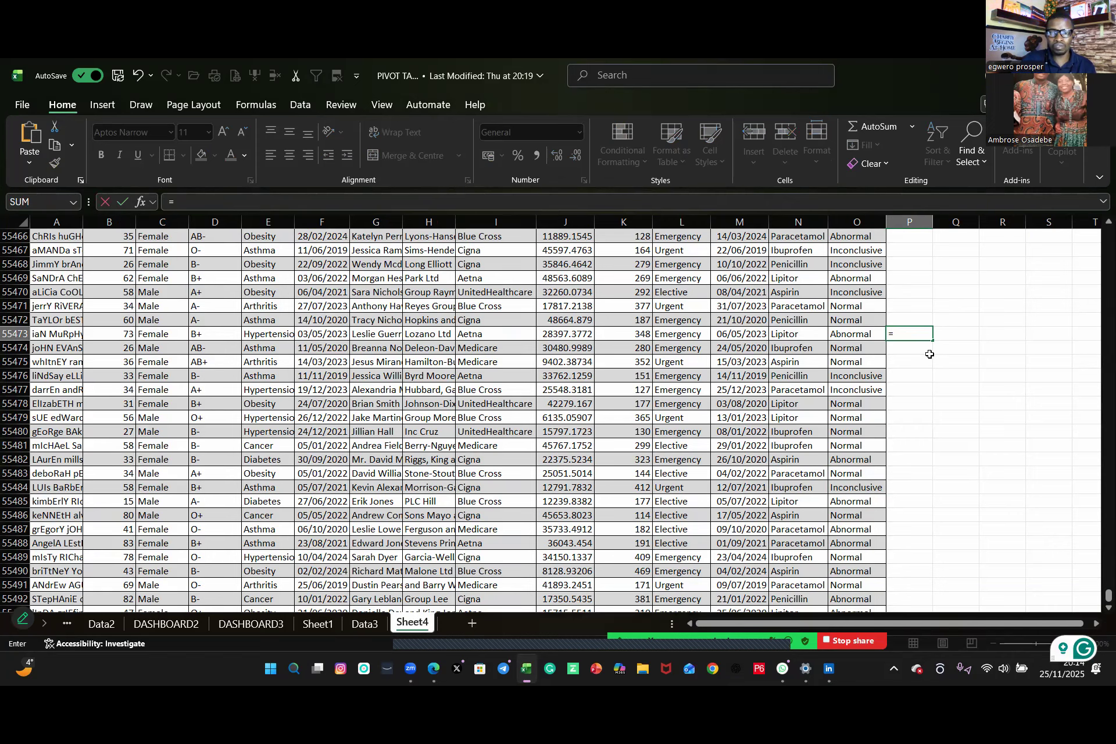
text(x)
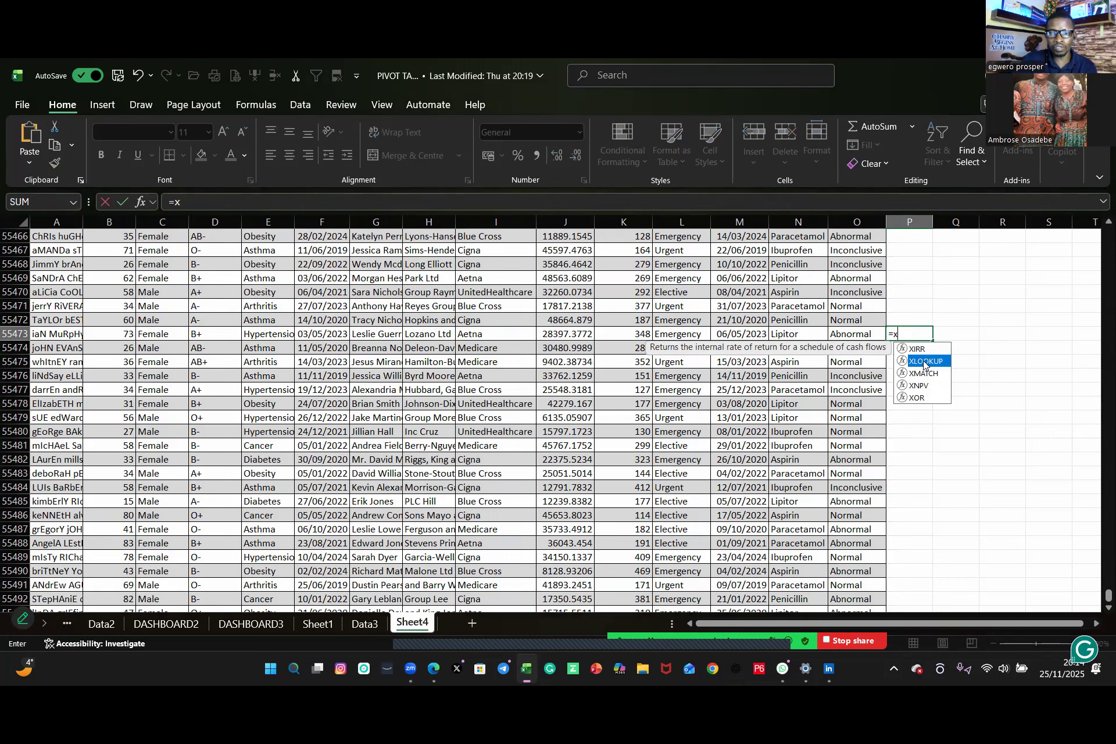
double_click(924, 362)
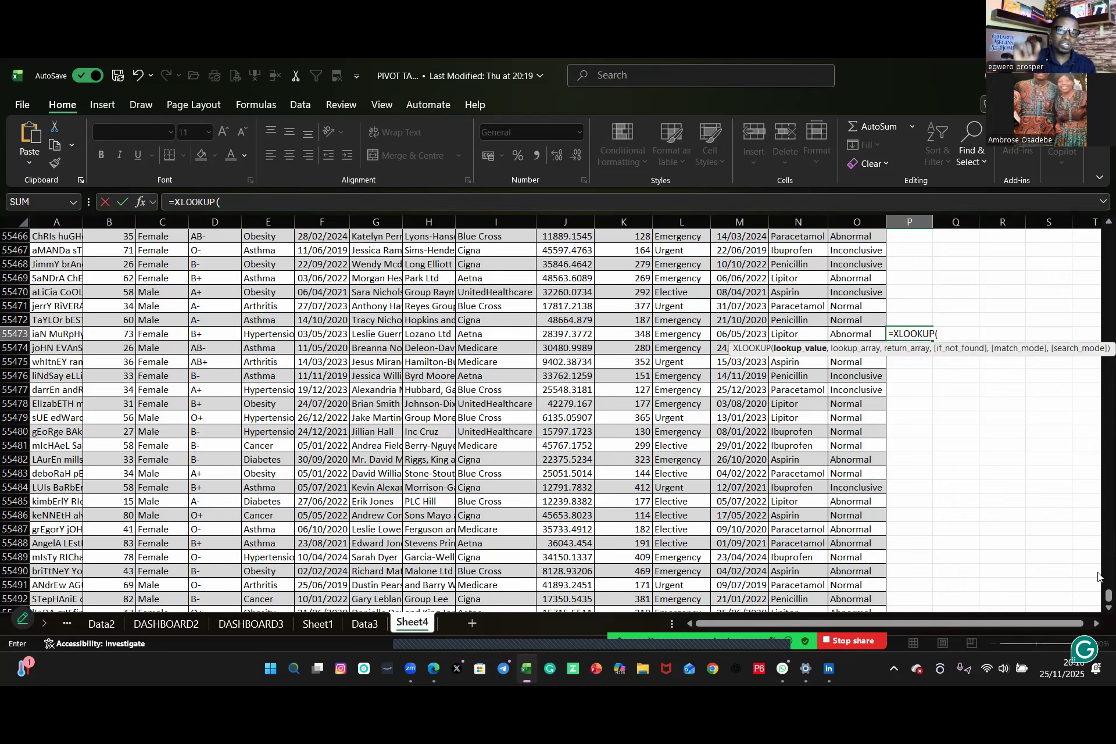
drag(1107, 597, 957, 355)
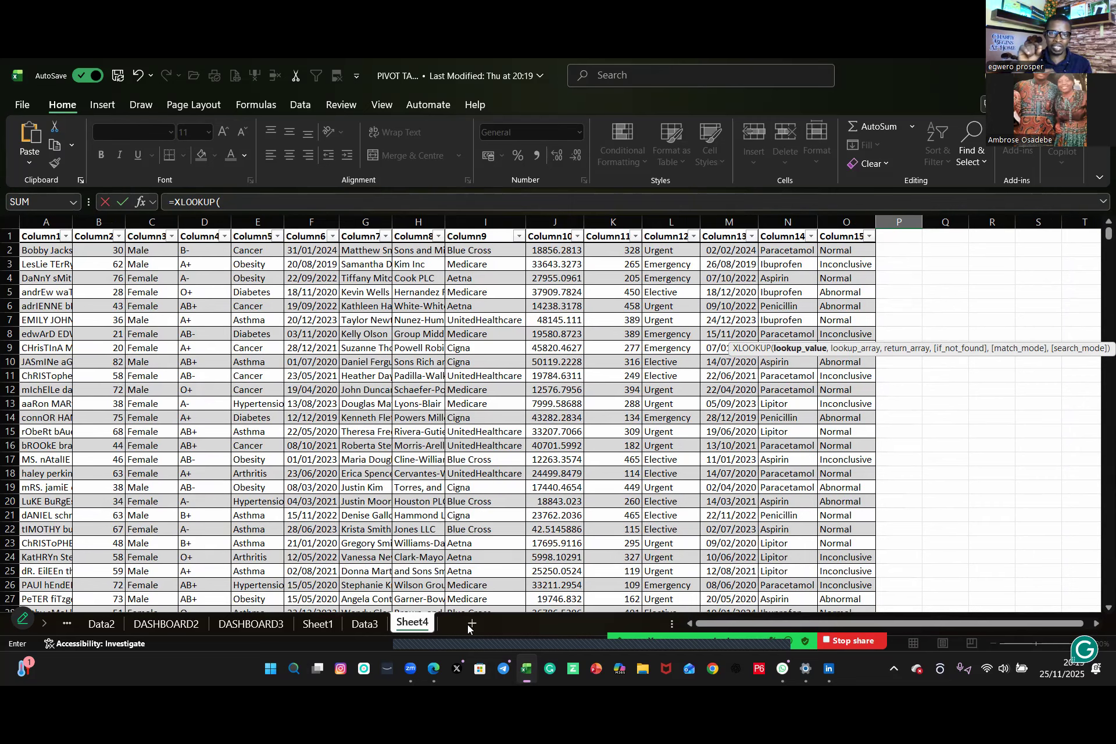
click(427, 613)
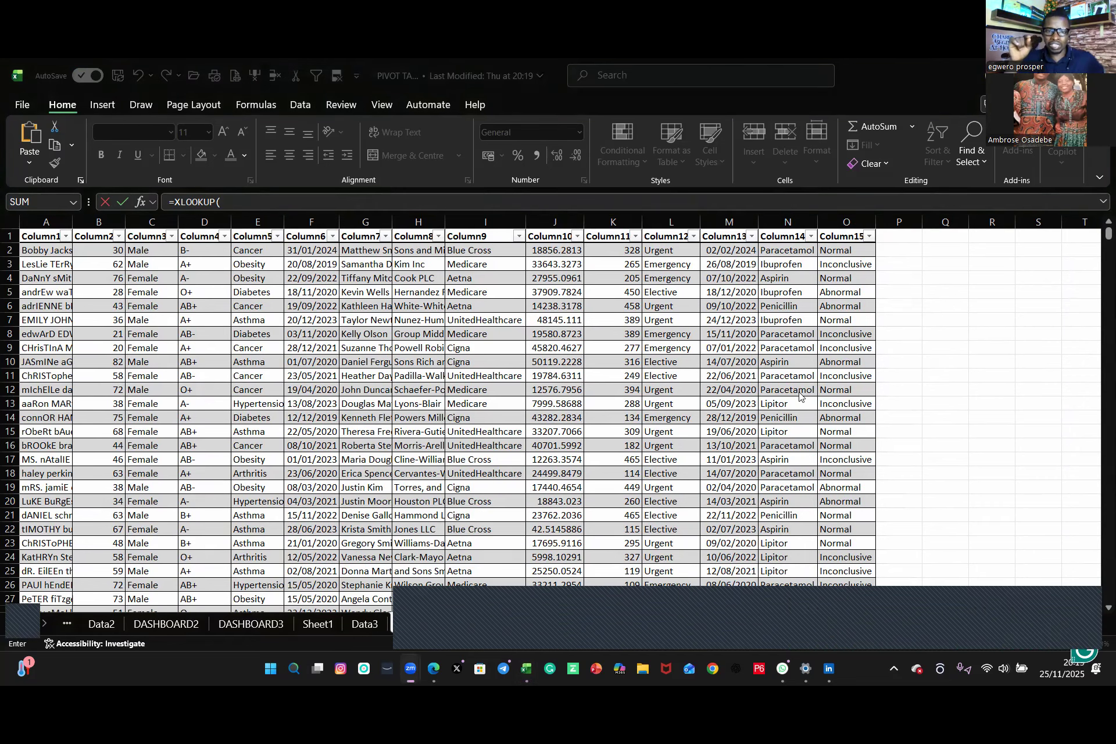
click(899, 268)
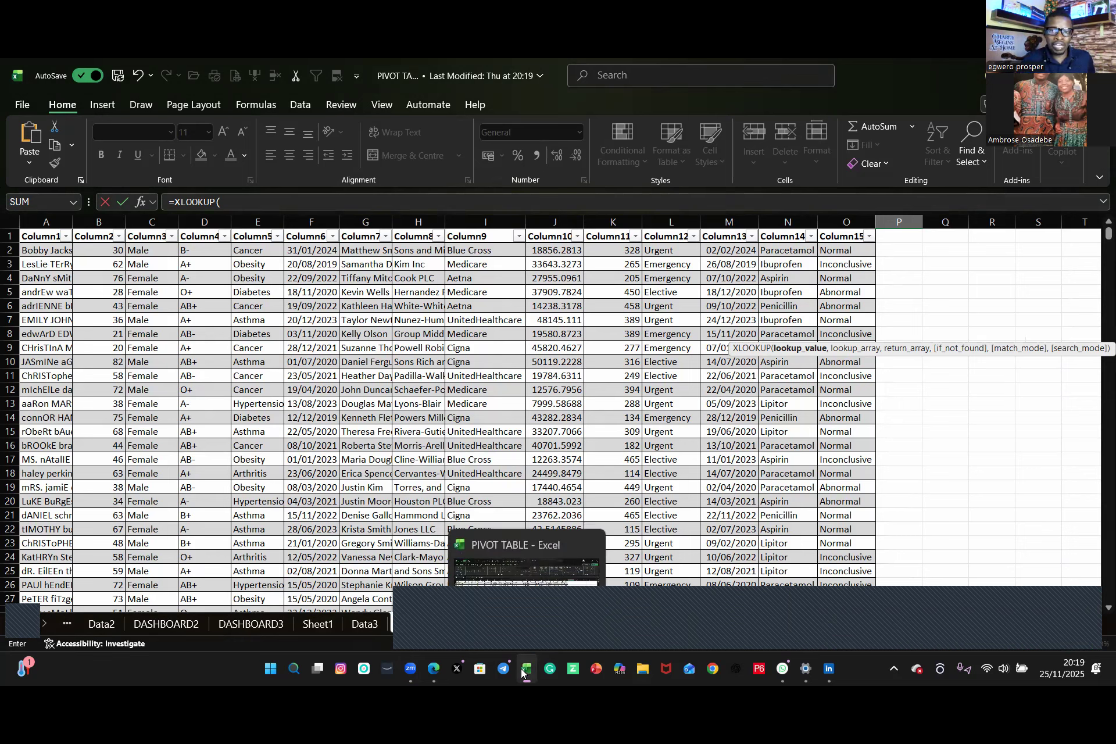
Step: Switch to WhatsApp Web, download Rdata.xlsx from the class group chat and open the downloaded file
click(783, 671)
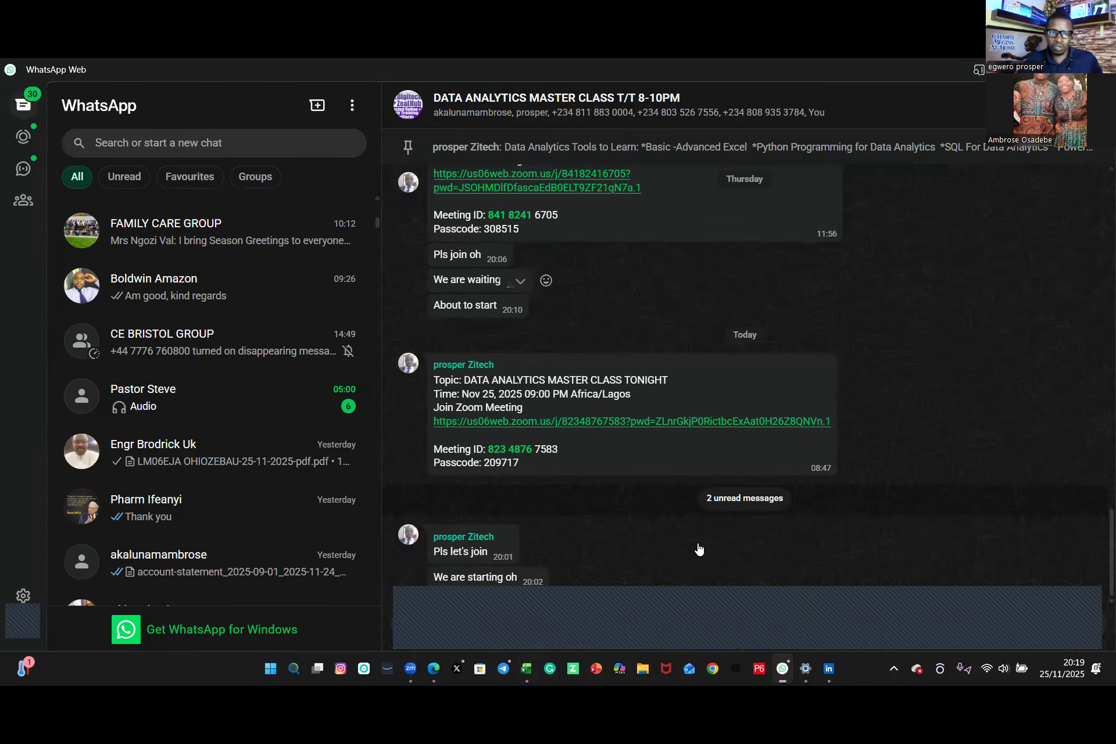
scroll(513, 358, up, 6)
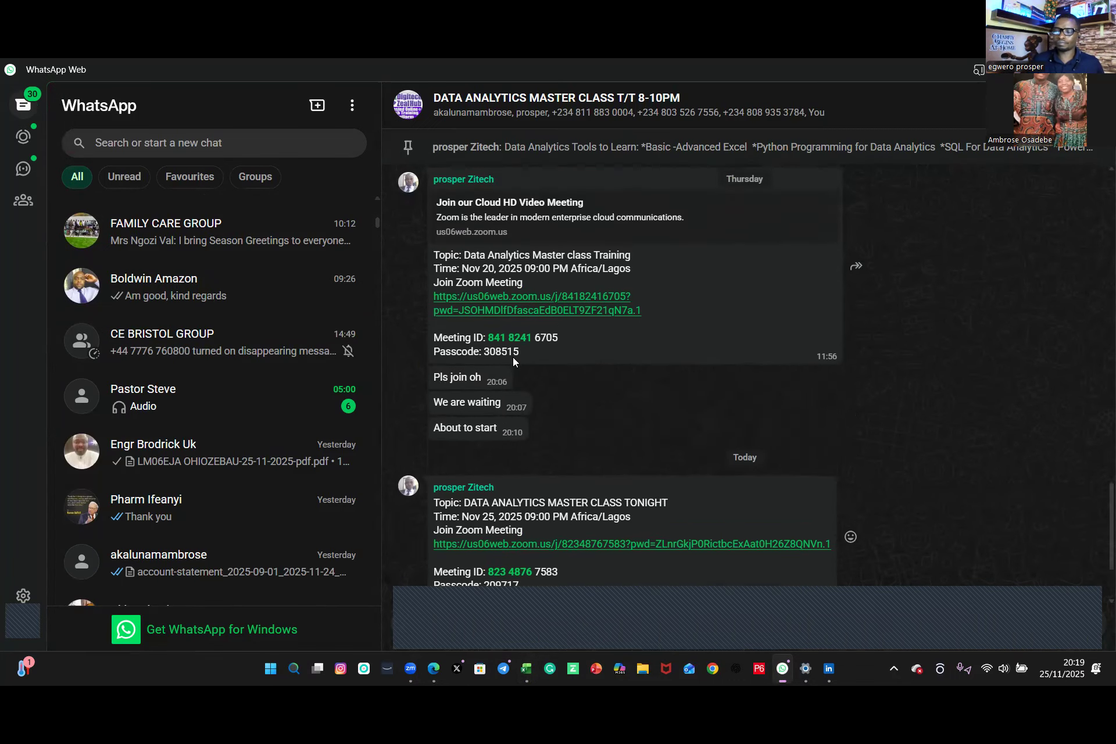
scroll(513, 359, up, 5)
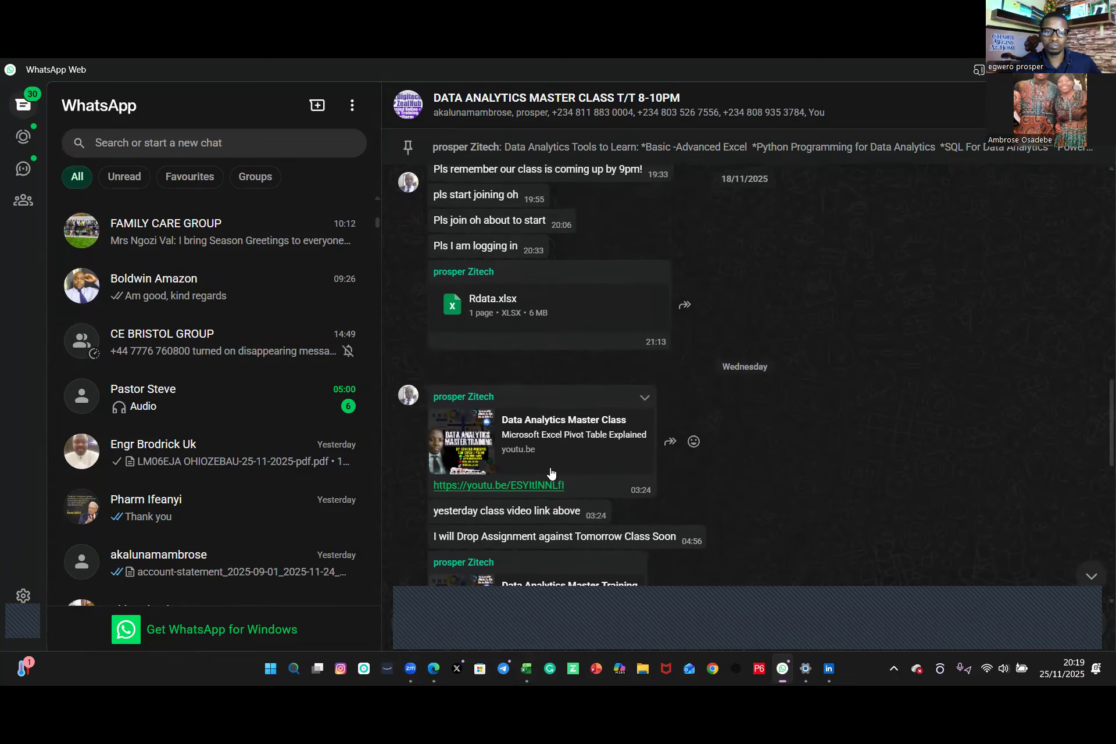
click(517, 325)
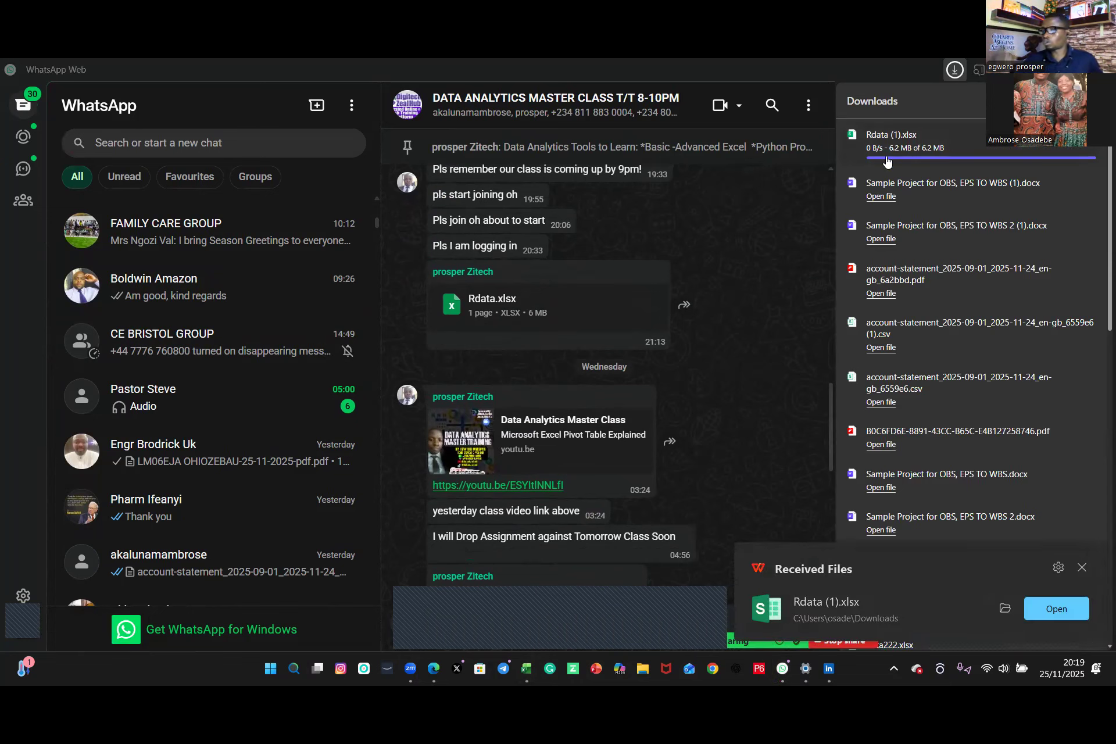
click(879, 150)
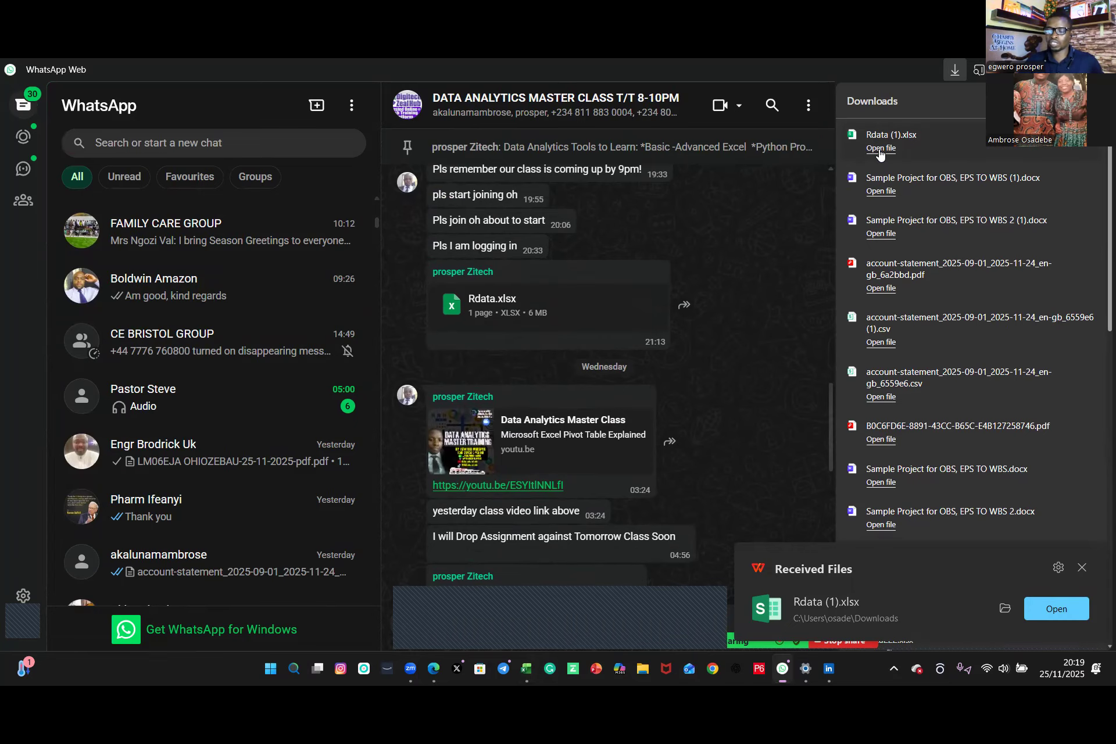
click(878, 150)
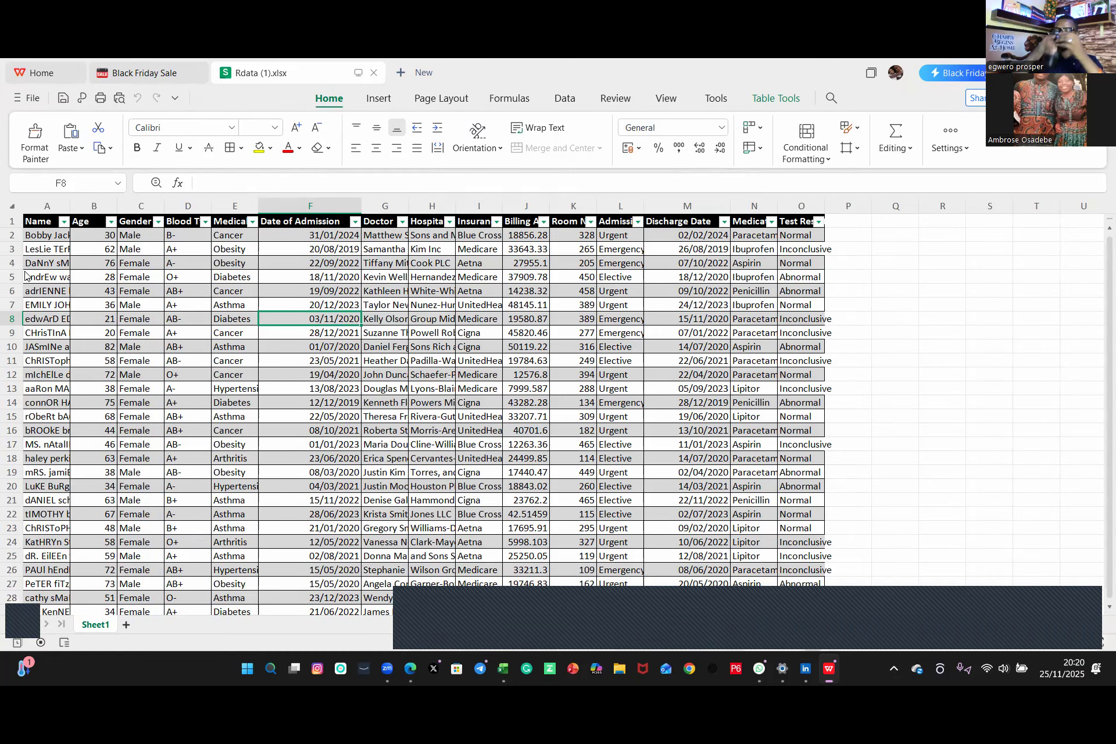
Step: Select the entire Rdata table from cell A2 and copy it
click(40, 236)
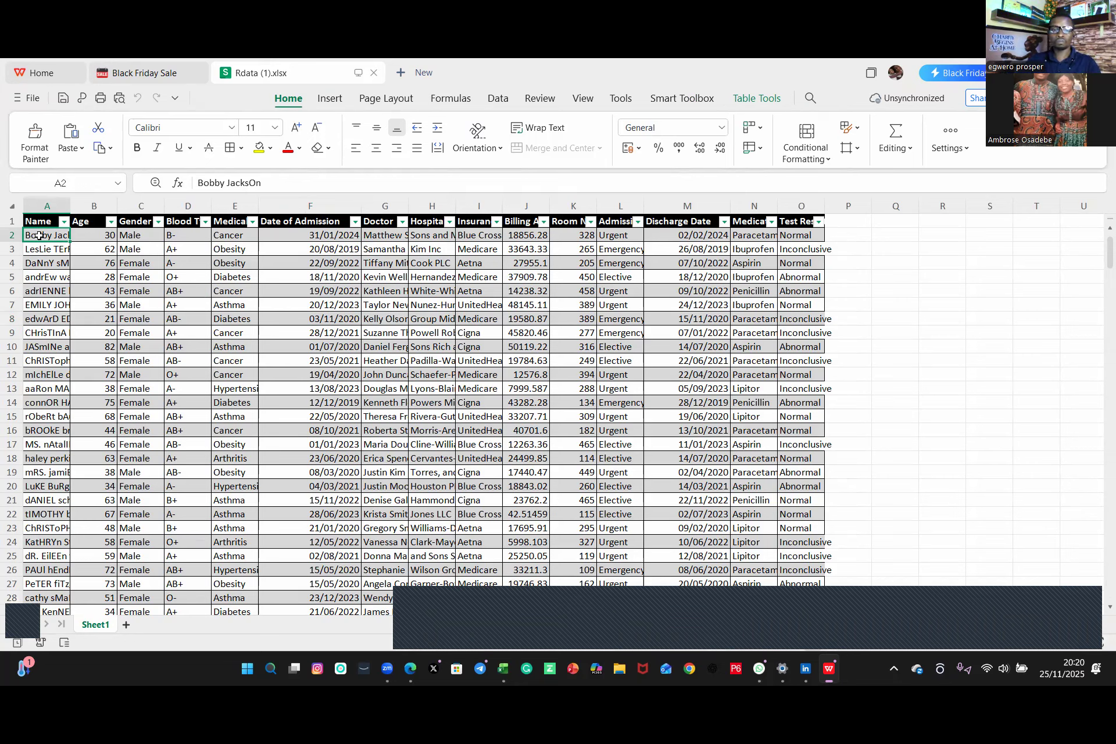
key(ctrl+a)
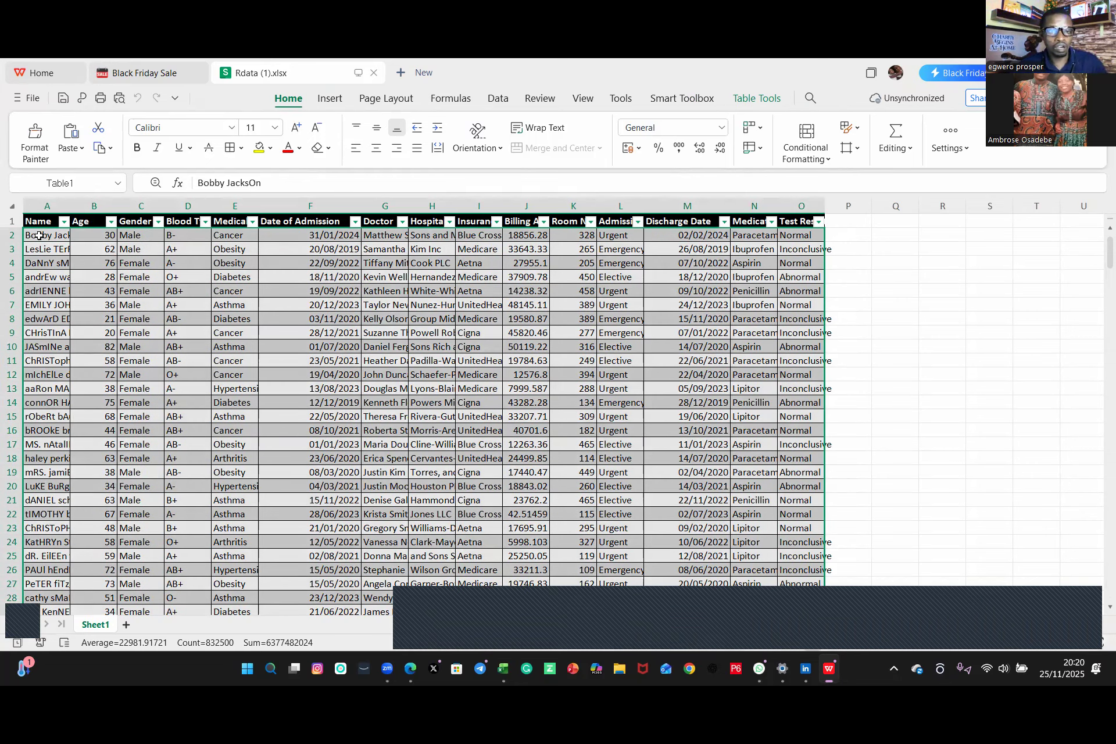
key(ctrl+c)
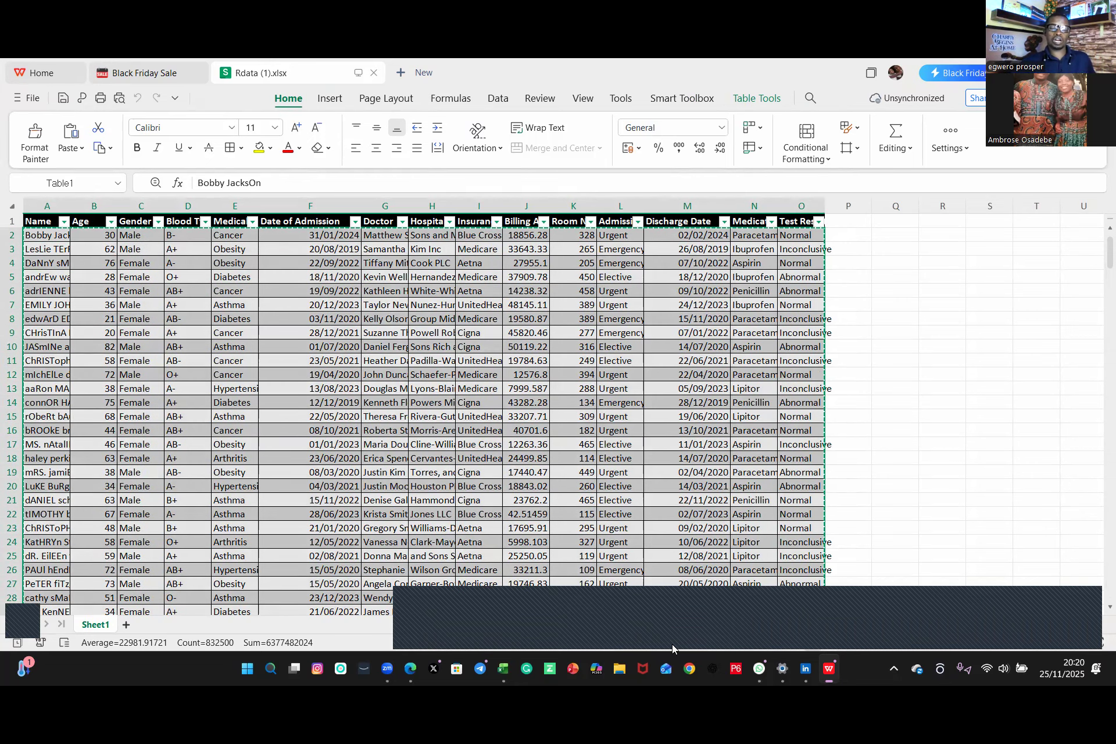
Step: Return to the PIVOT TABLE workbook, cancel the pending XLOOKUP formula and add a new blank worksheet
click(501, 668)
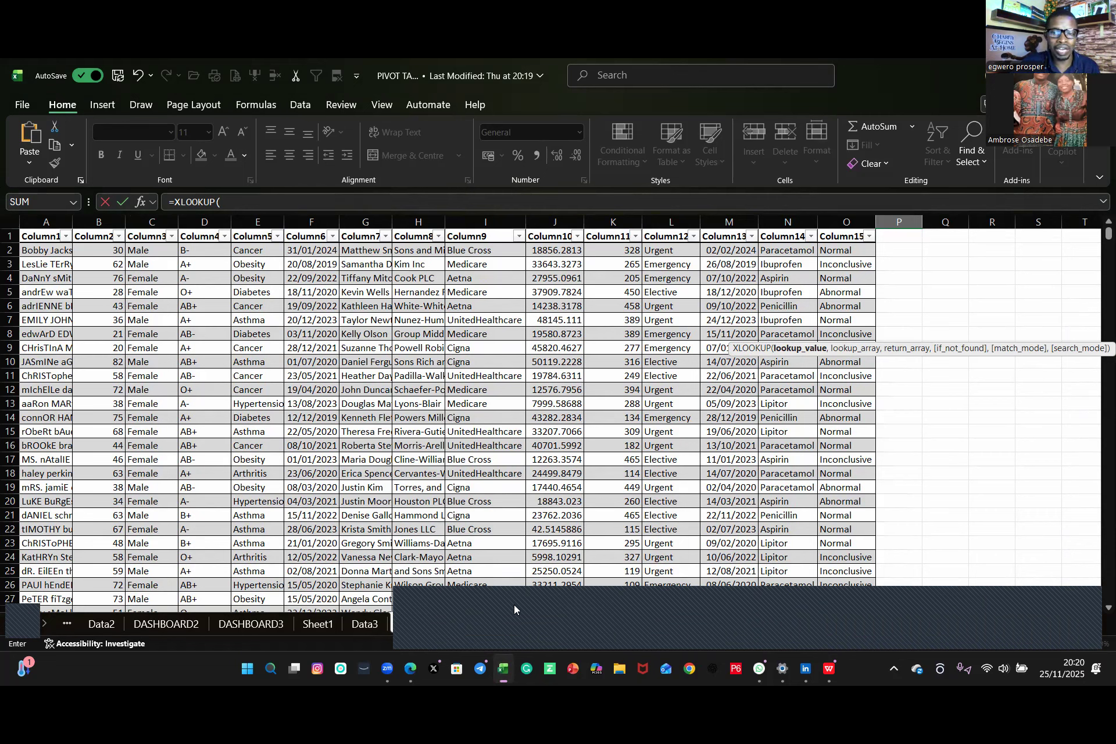
click(931, 506)
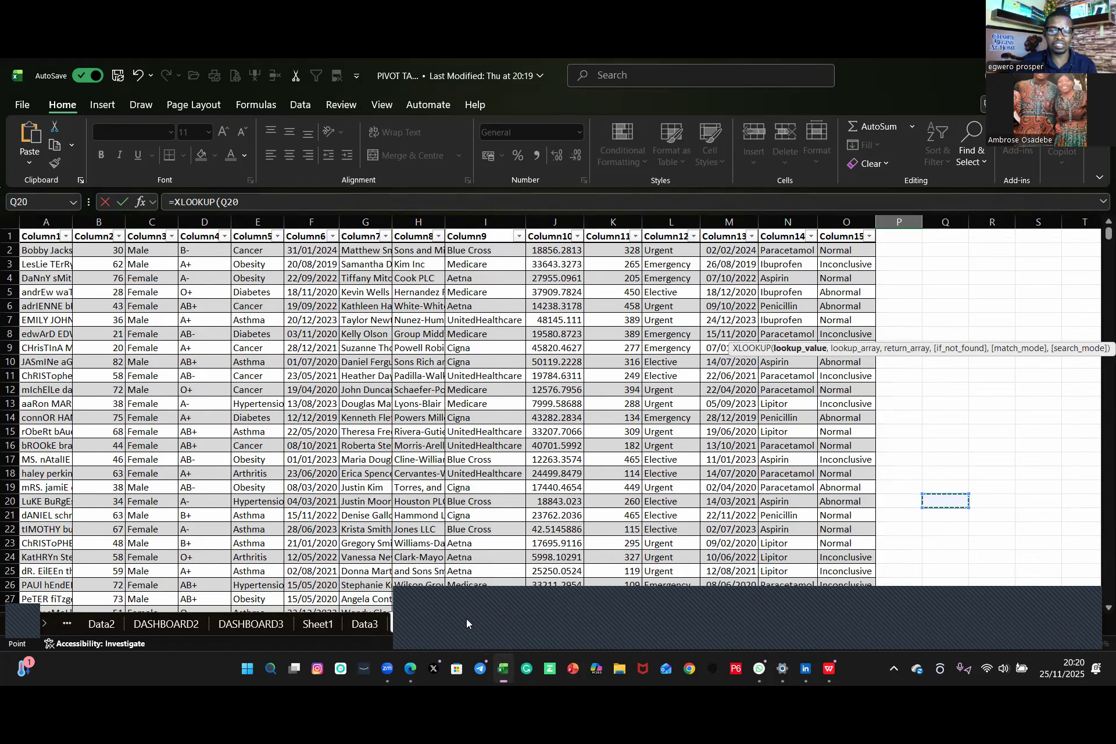
click(420, 608)
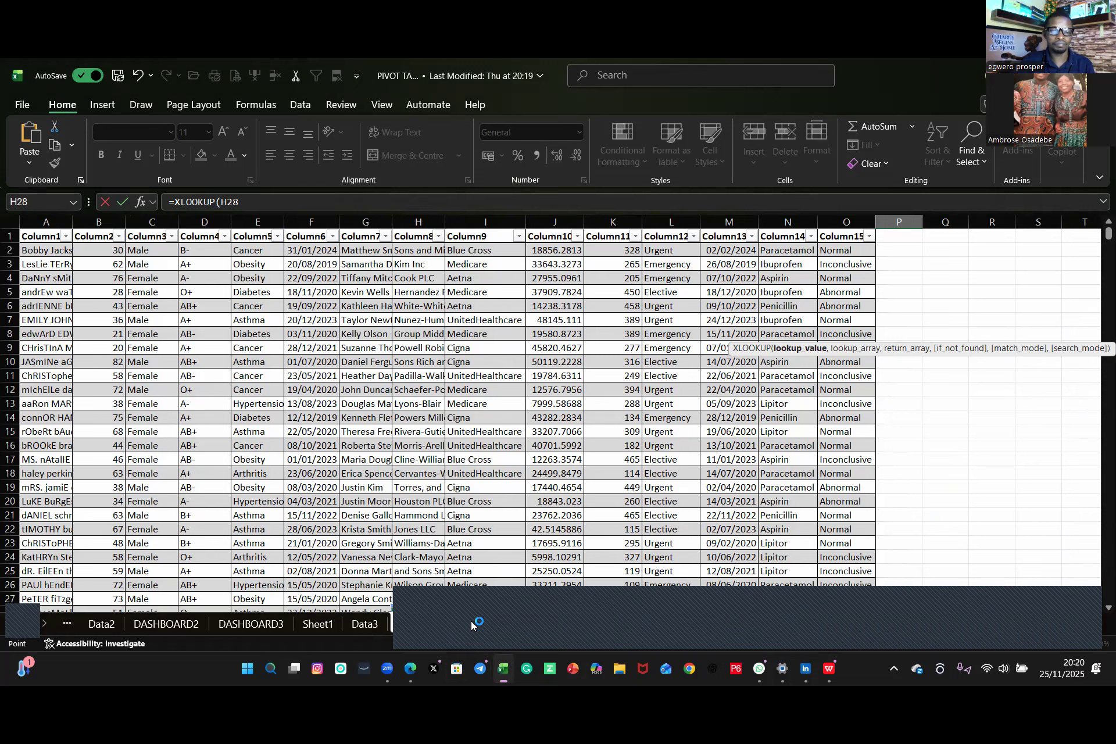
click(945, 400)
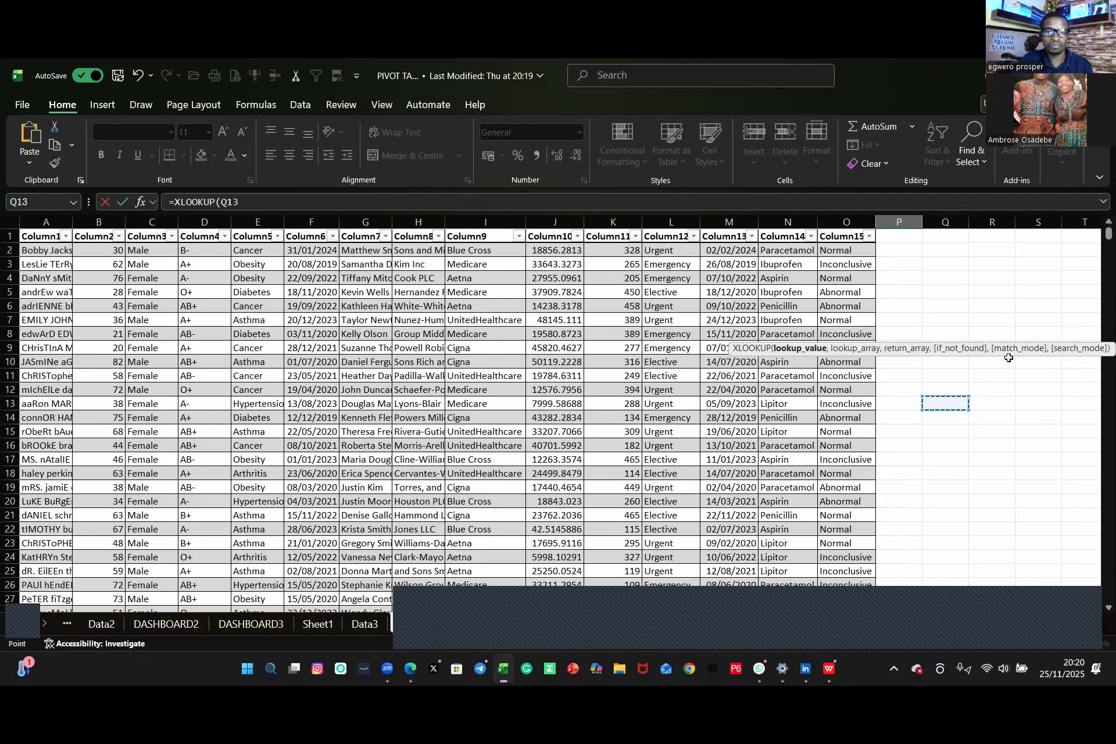
key(Escape)
key(ctrl+End)
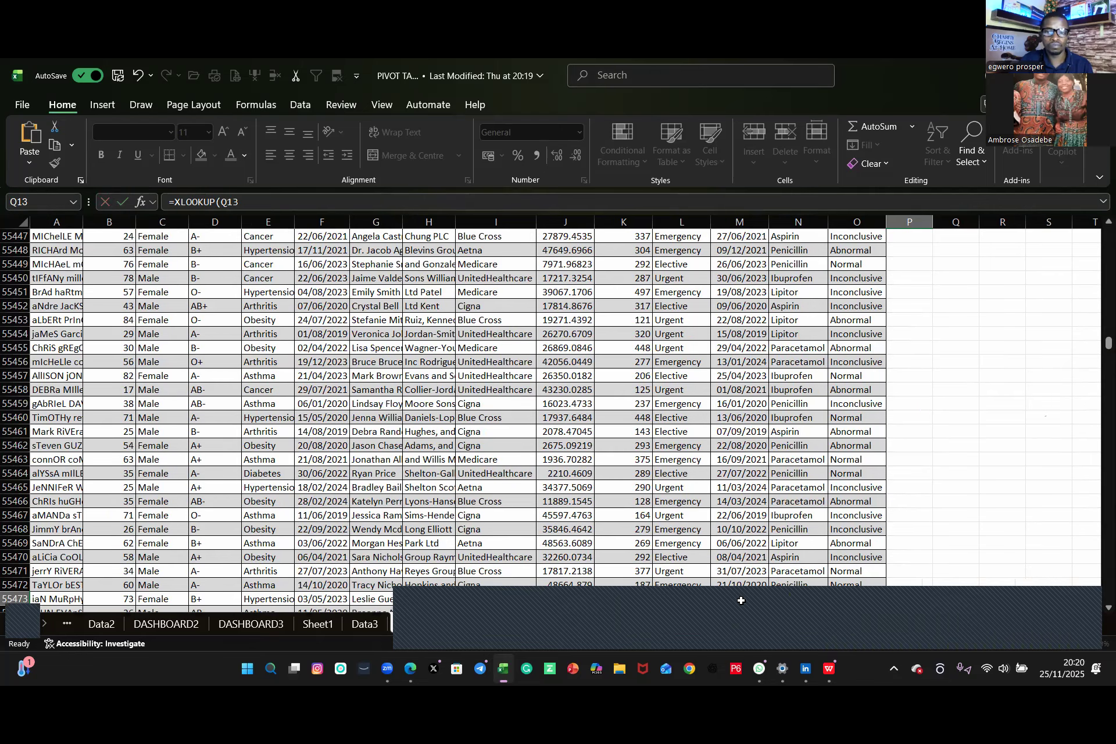
click(466, 620)
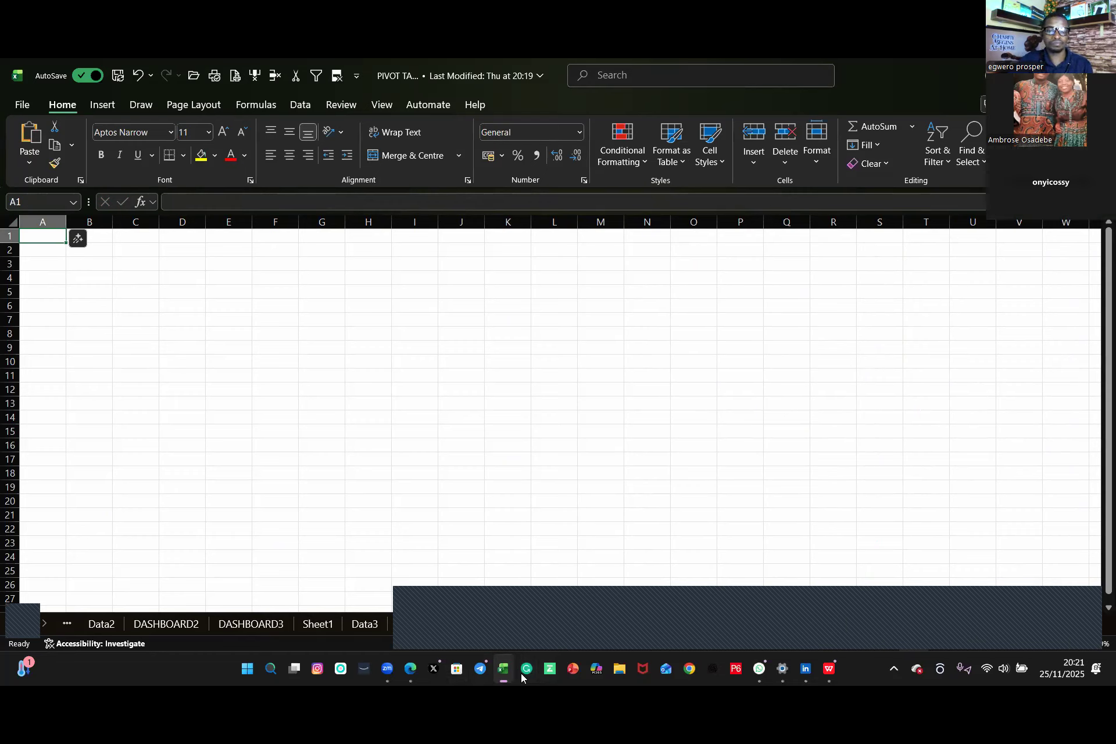
Step: Switch to WhatsApp Web, download SALARY DATA TODAY.xlsx from the group chat and open it
click(760, 670)
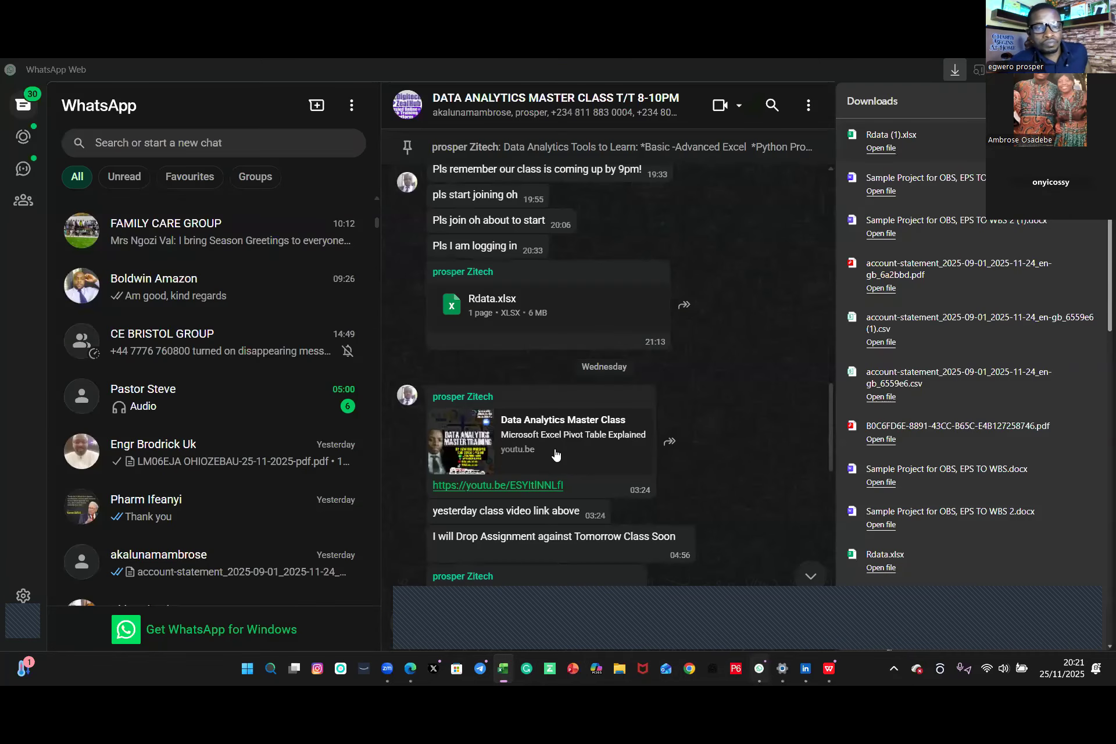
scroll(563, 493, up, 5)
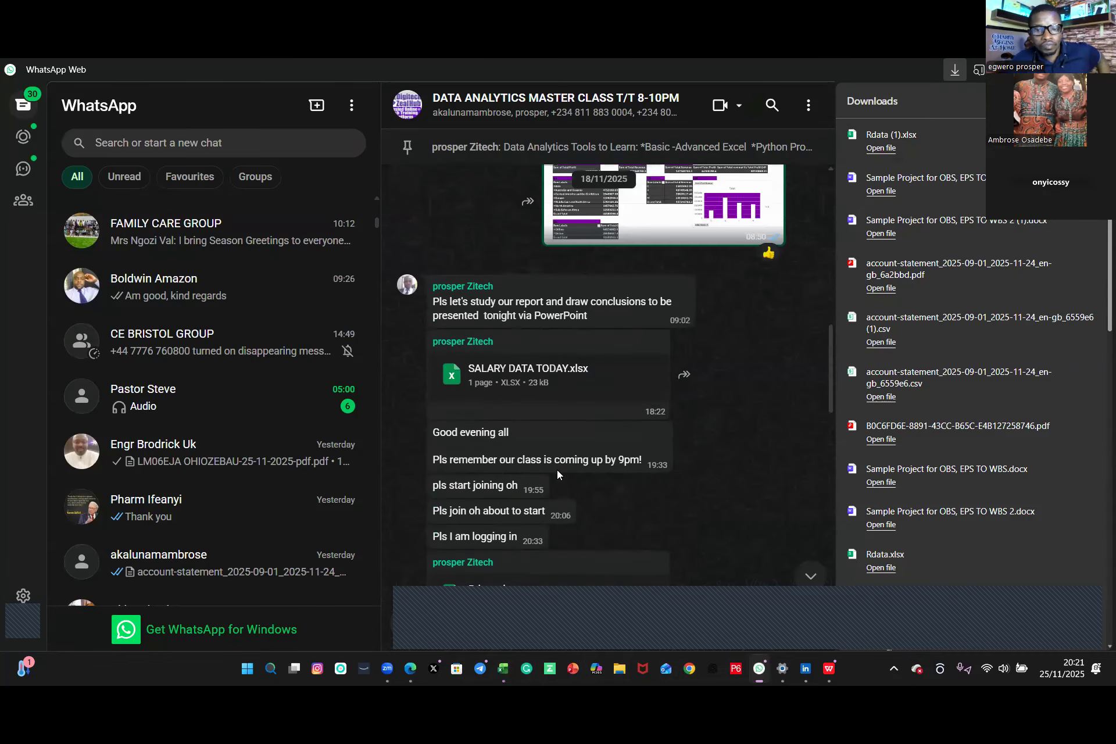
scroll(556, 469, up, 3)
click(524, 526)
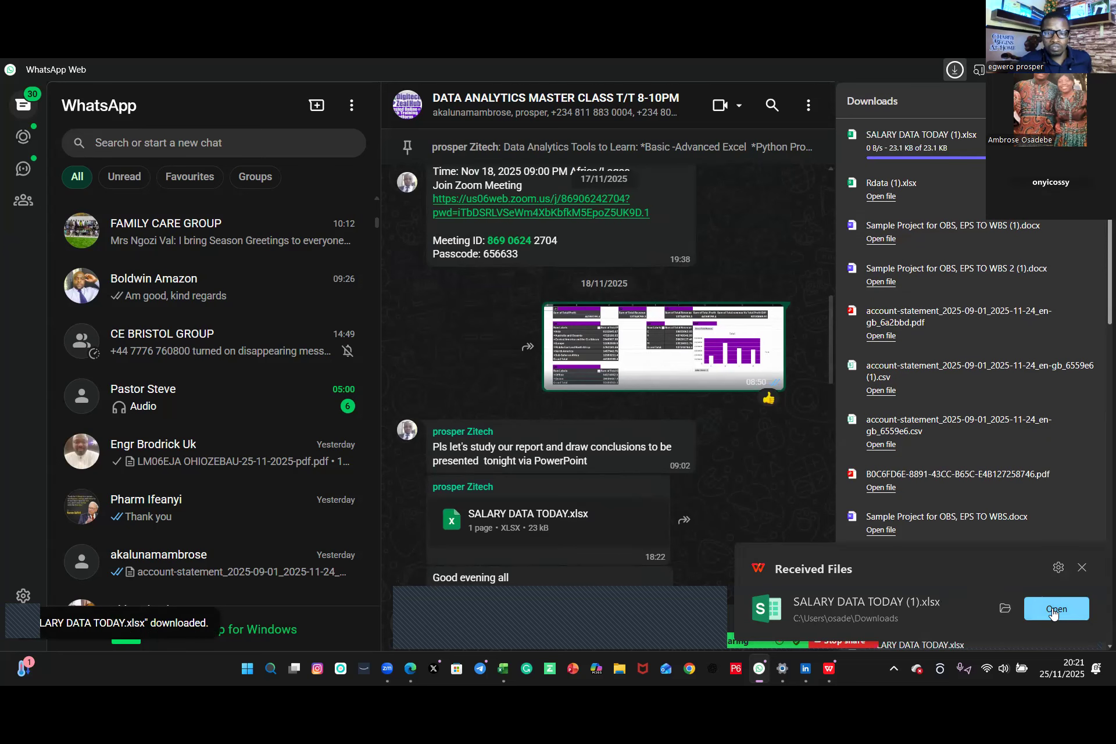
click(1054, 612)
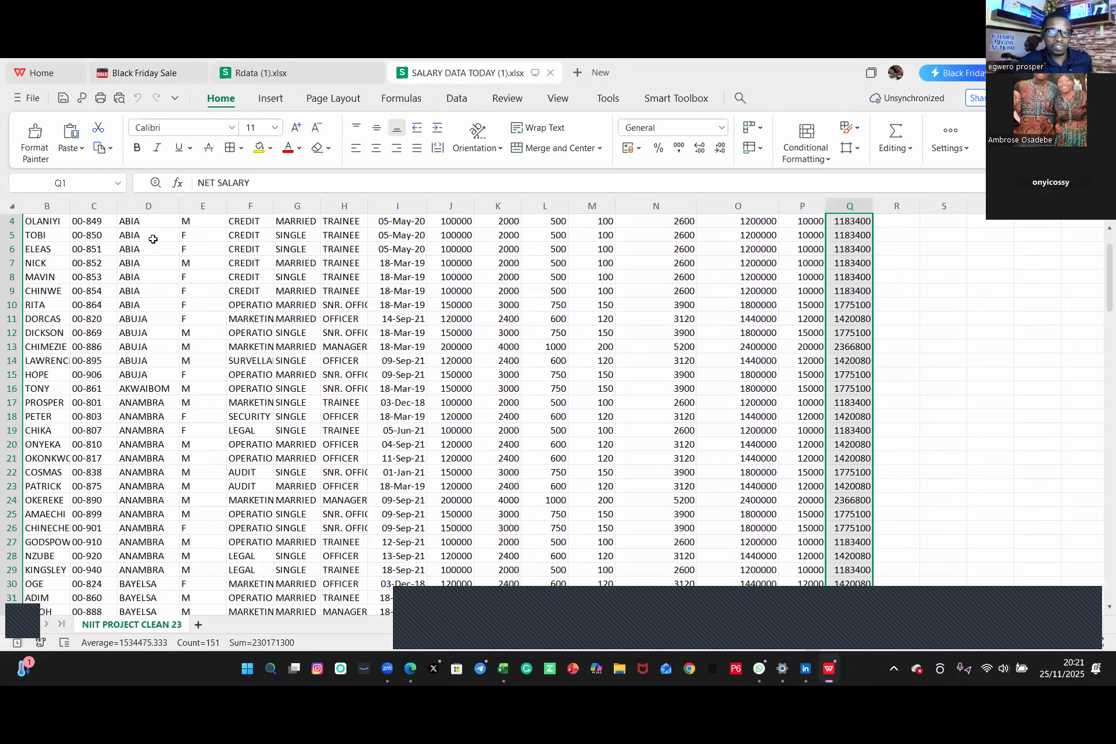
Step: Select and copy the entire salary table in SALARY DATA TODAY
click(150, 223)
click(37, 225)
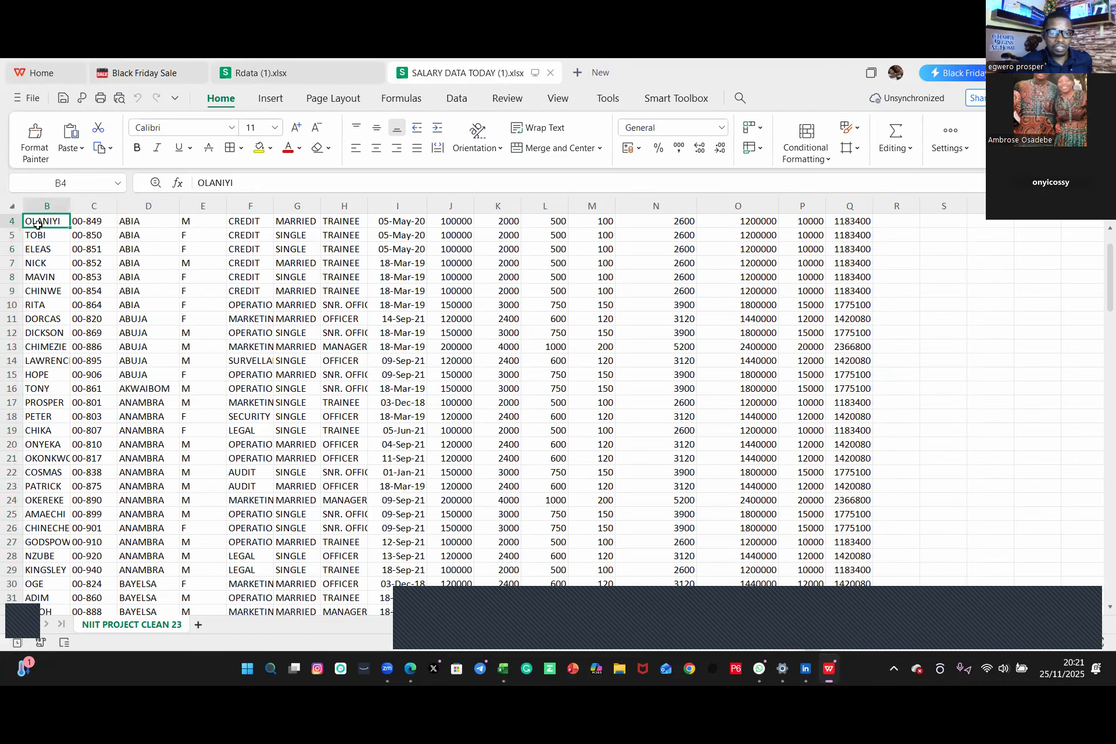
key(ctrl+a)
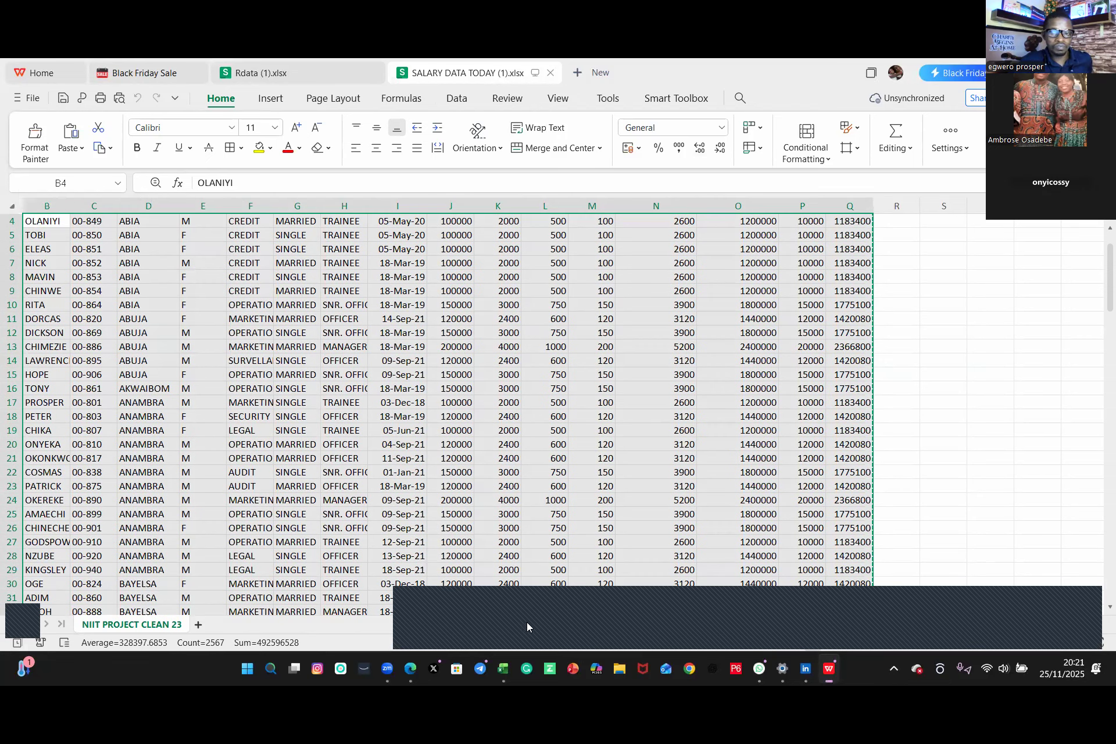
Step: Return to the PIVOT TABLE workbook and paste the salary data into the new blank worksheet
click(496, 671)
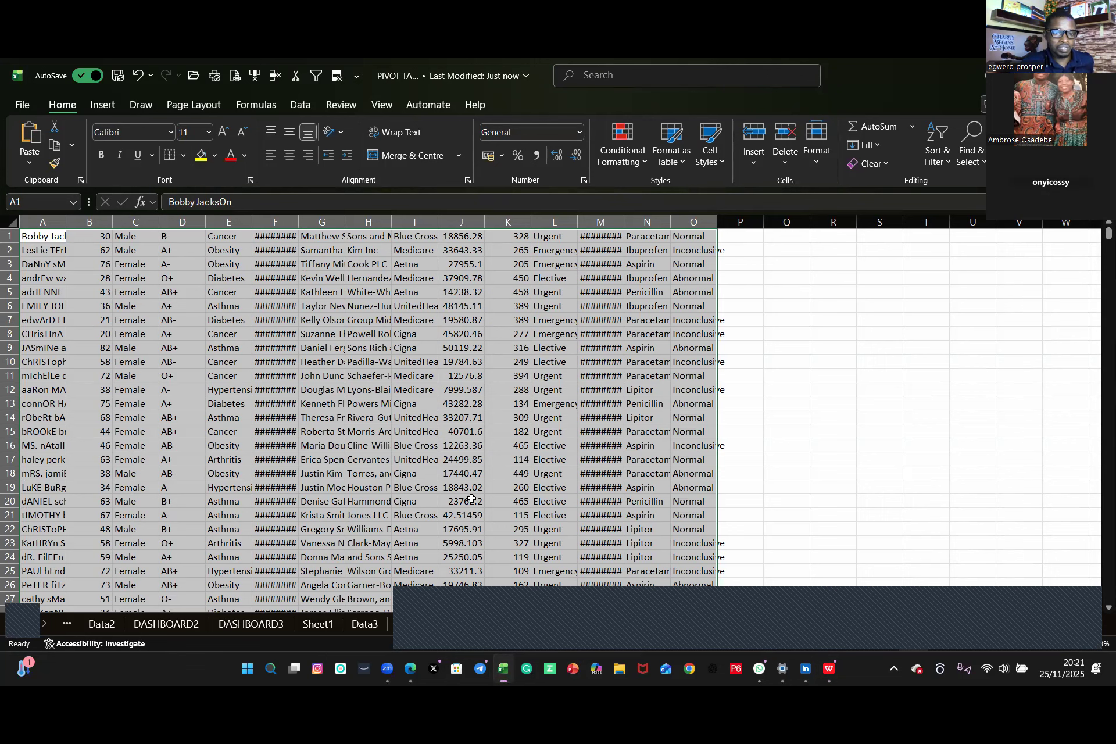
click(519, 625)
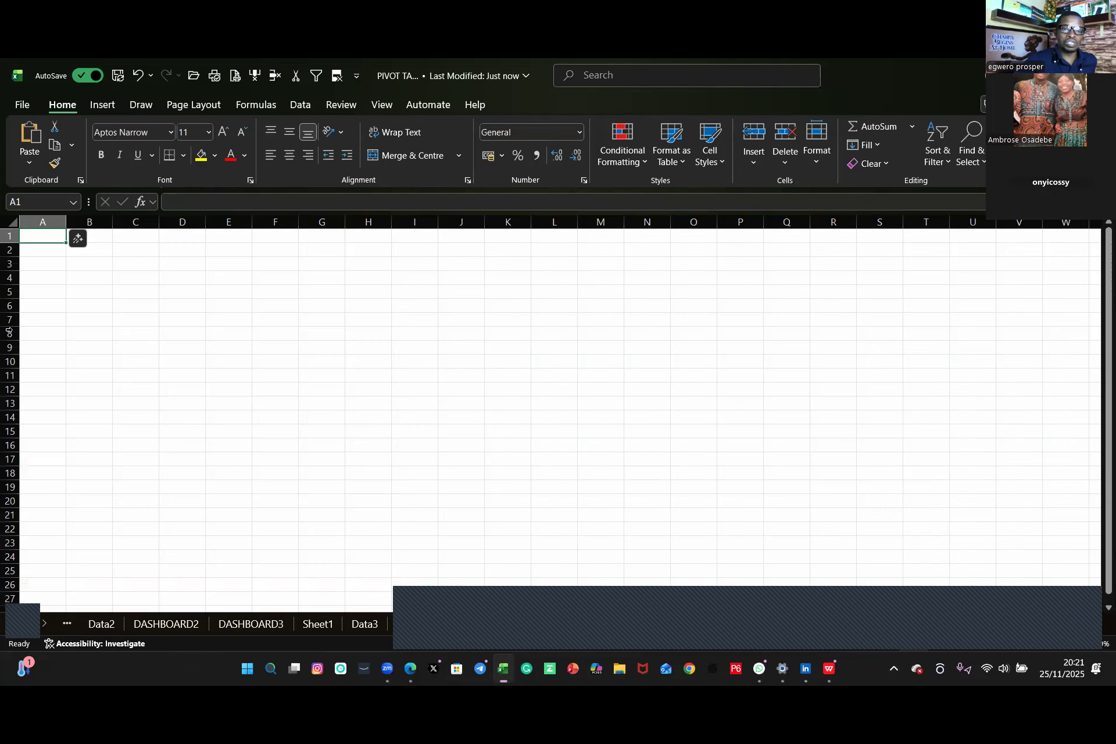
key(ctrl+v)
click(42, 240)
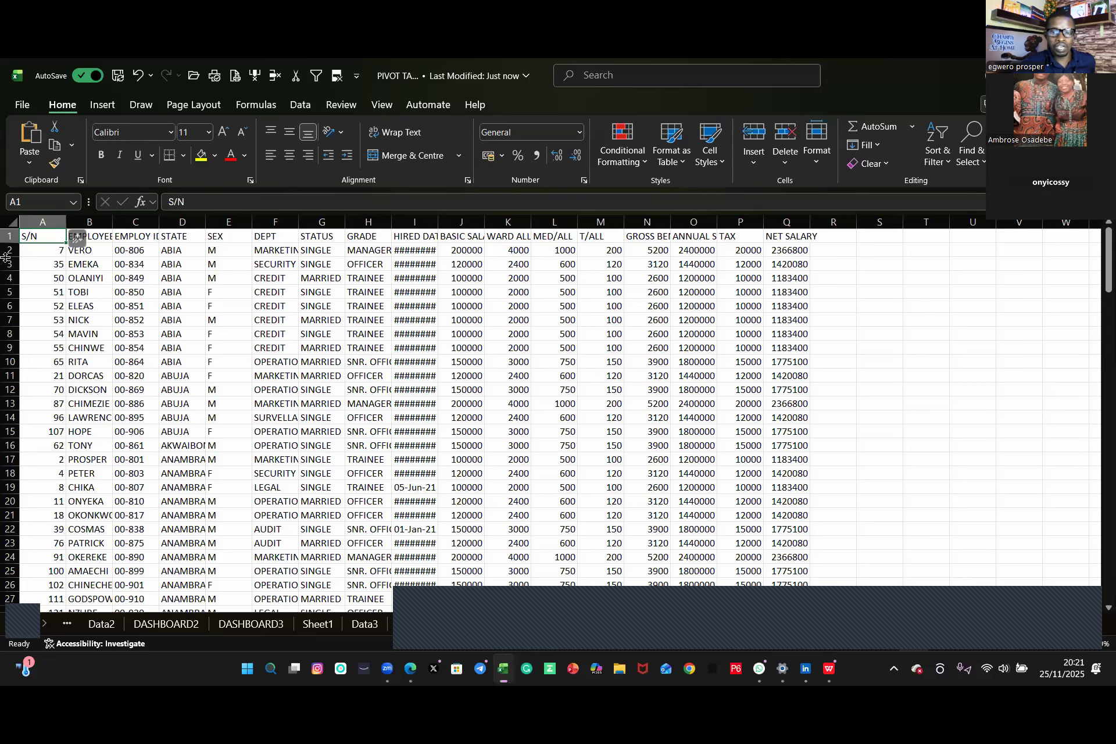
Step: Delete the worksheet containing the patient healthcare data, confirming the deletion
click(452, 622)
right_click(452, 622)
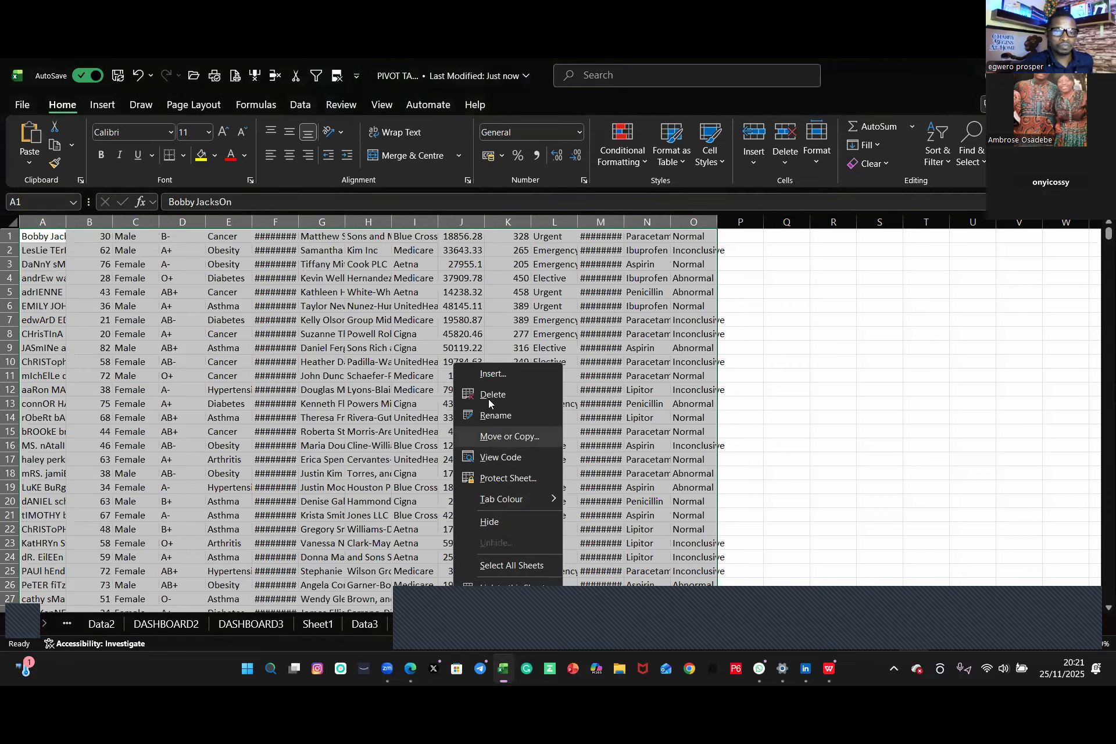
click(491, 395)
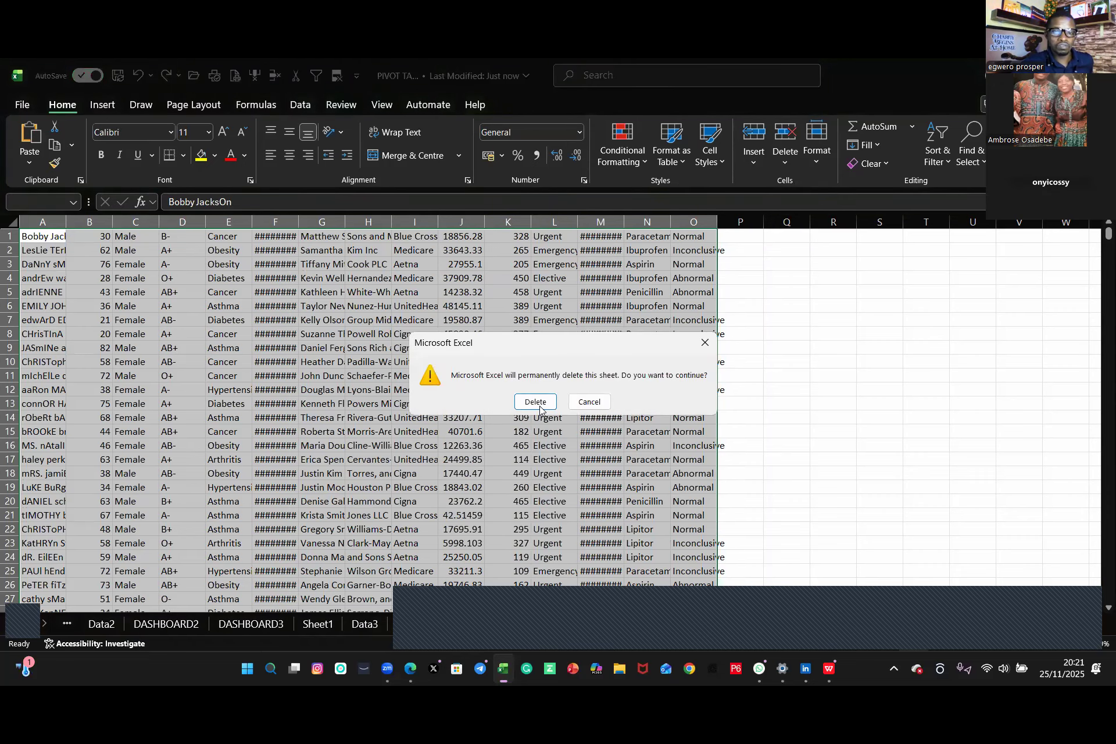
key(Return)
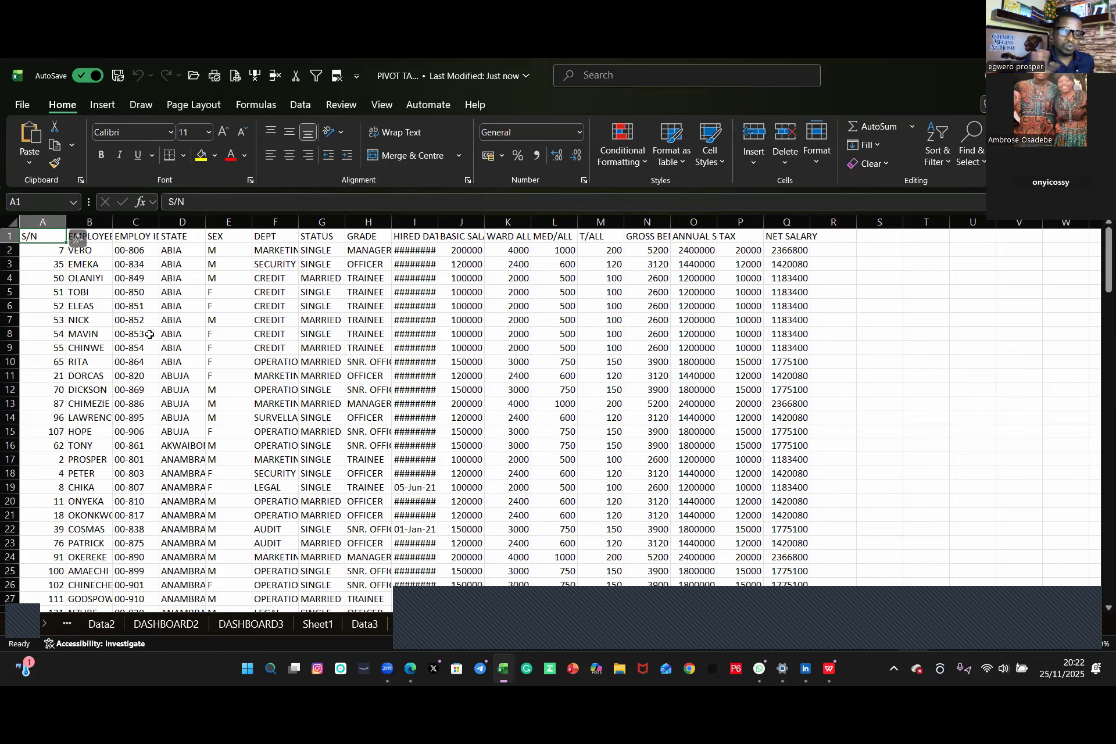
Step: Create a new blank workbook and paste the copied salary data into it
click(70, 265)
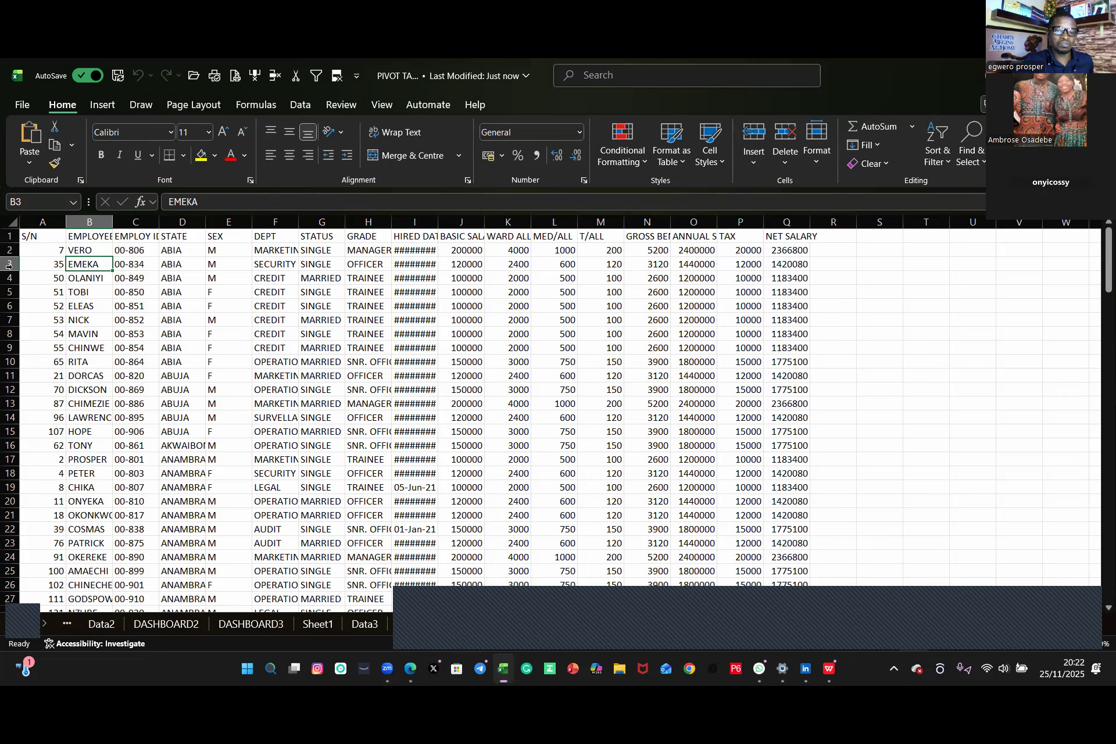
click(22, 106)
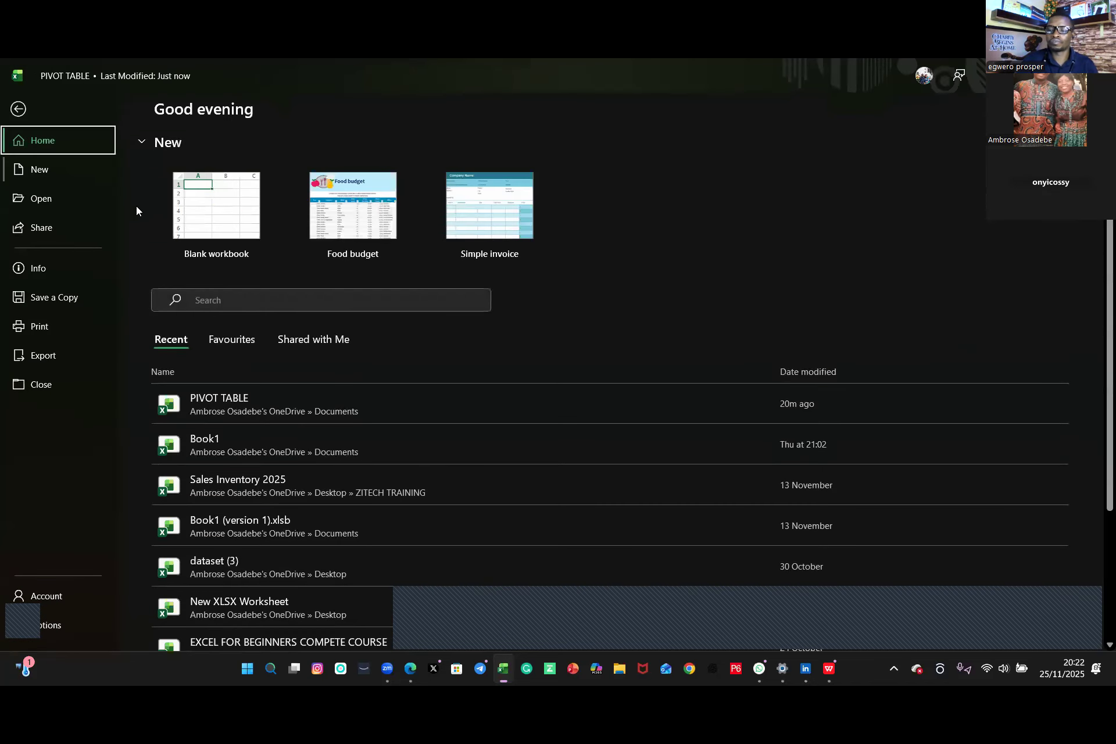
click(207, 591)
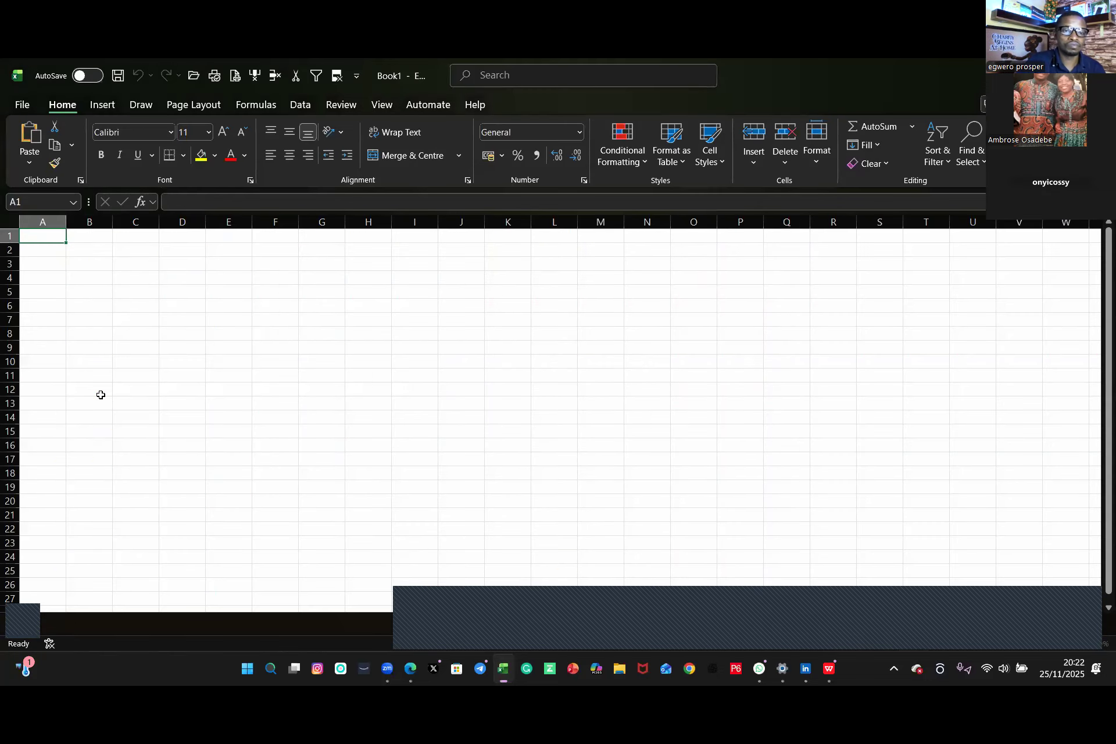
key(ctrl+v)
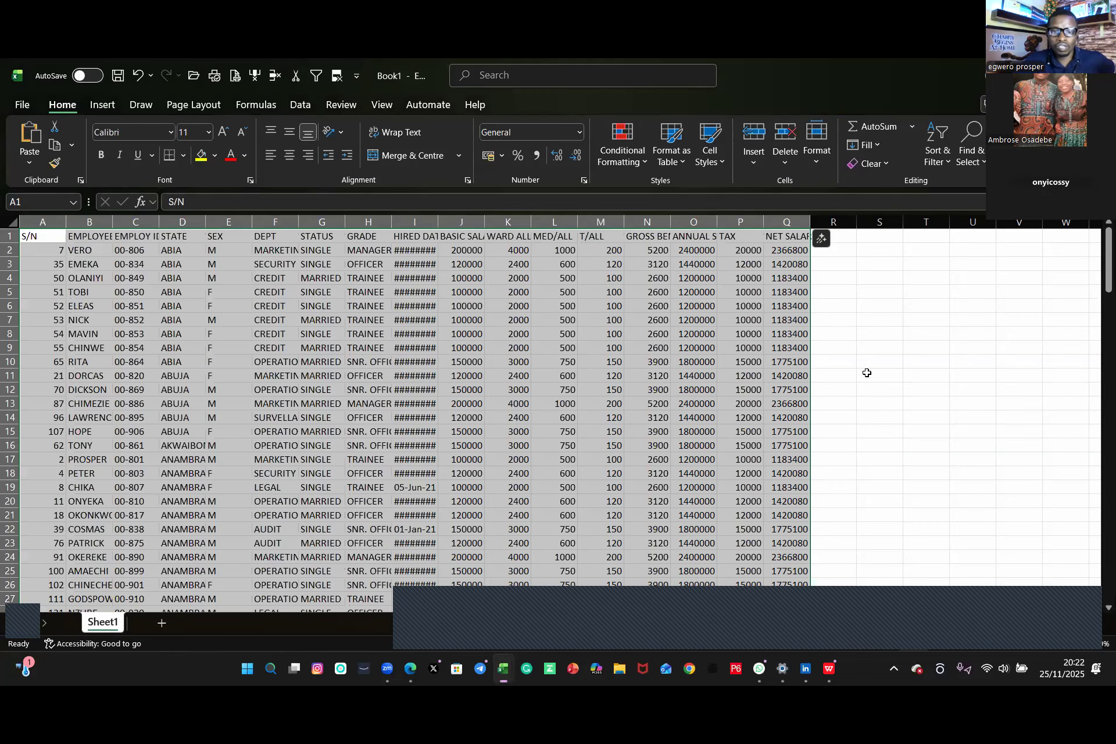
click(910, 388)
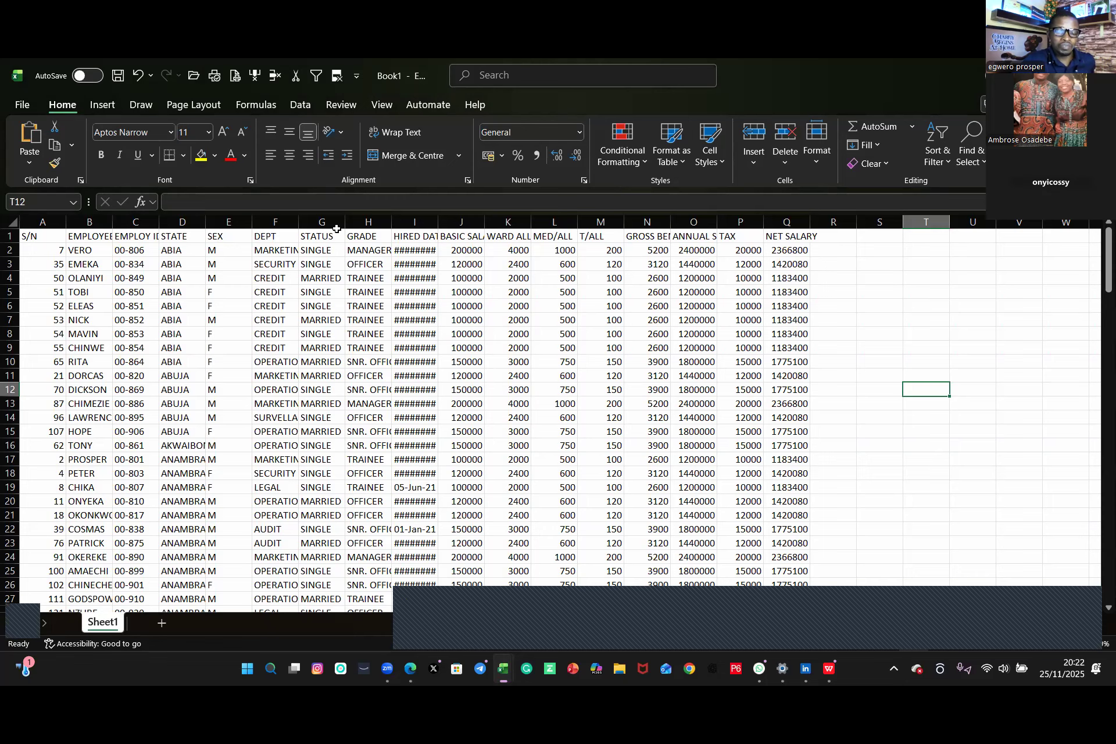
Step: Rename the salary sheet to Data and add a new worksheet
double_click(96, 621)
text(Data)
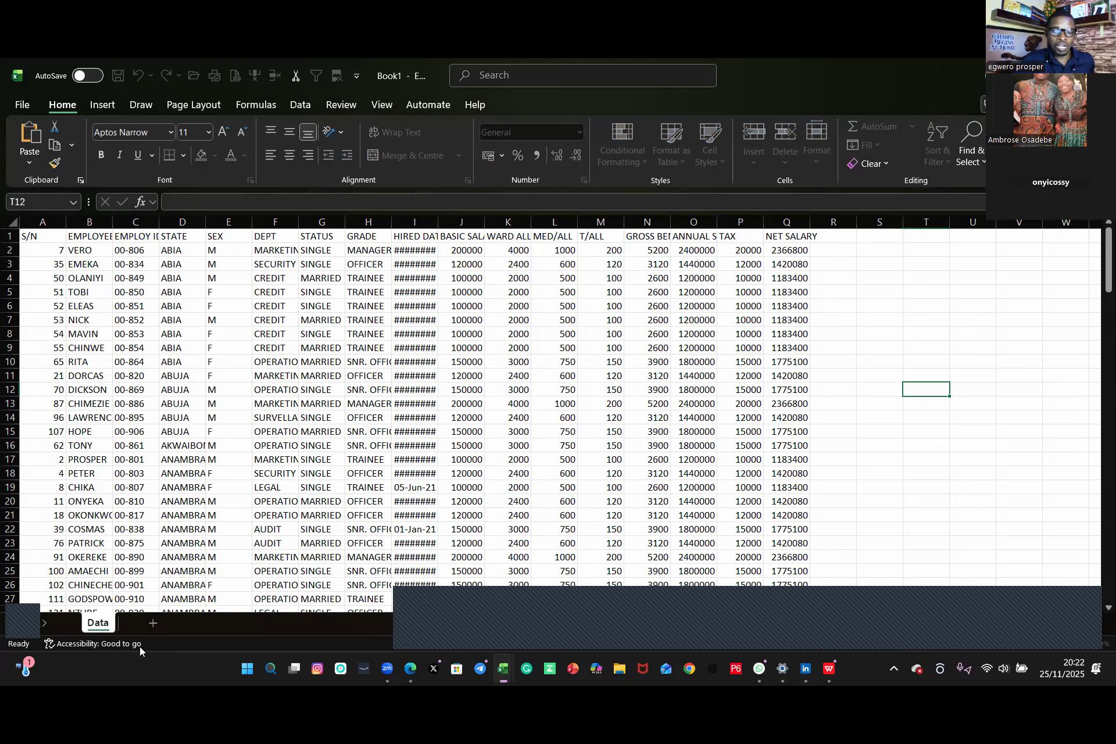
click(151, 624)
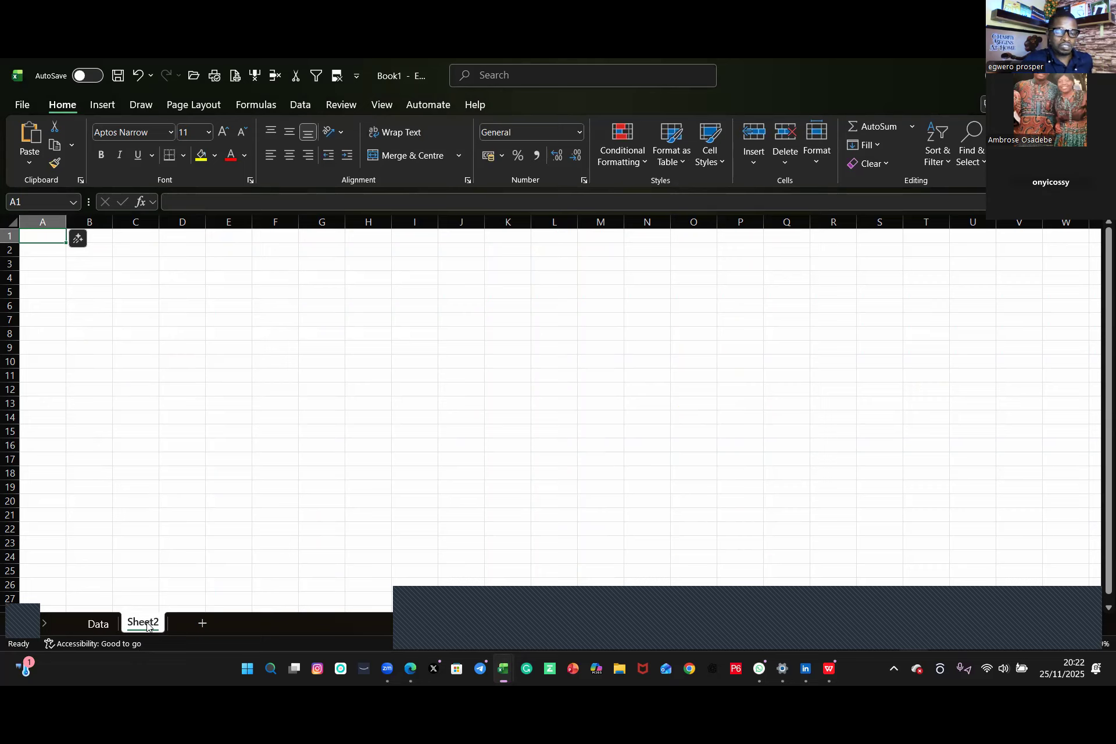
Step: Rename the new worksheet to Xlookup Analysis
text(XL)
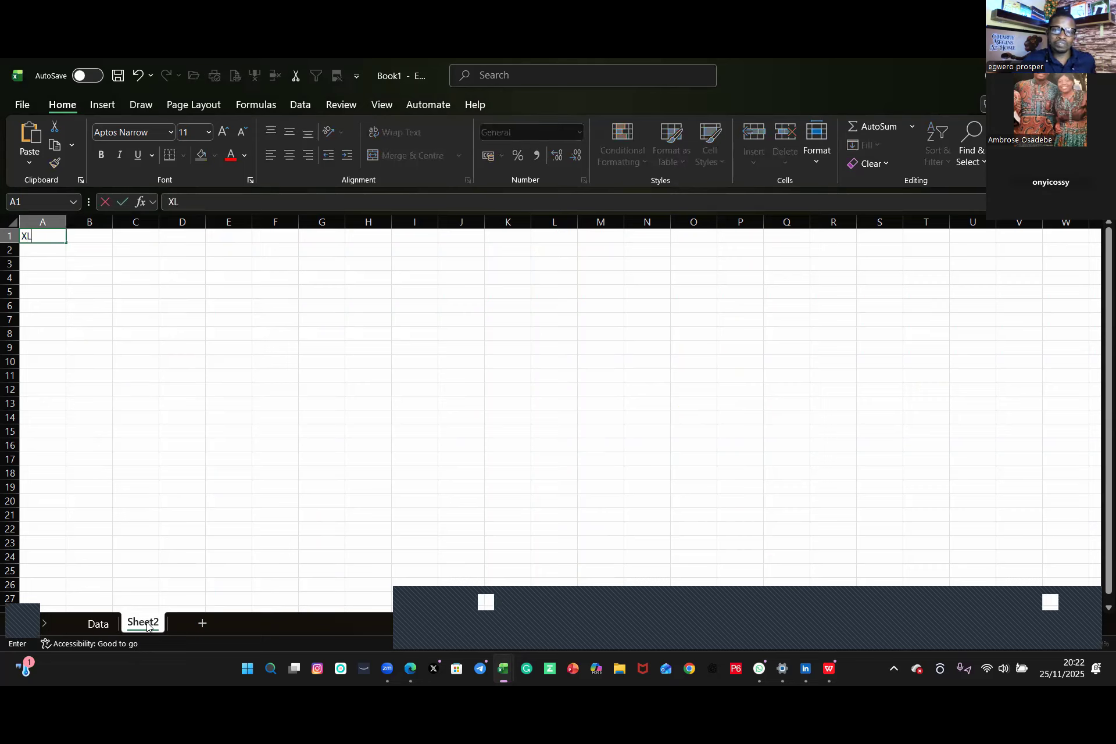
text(O)
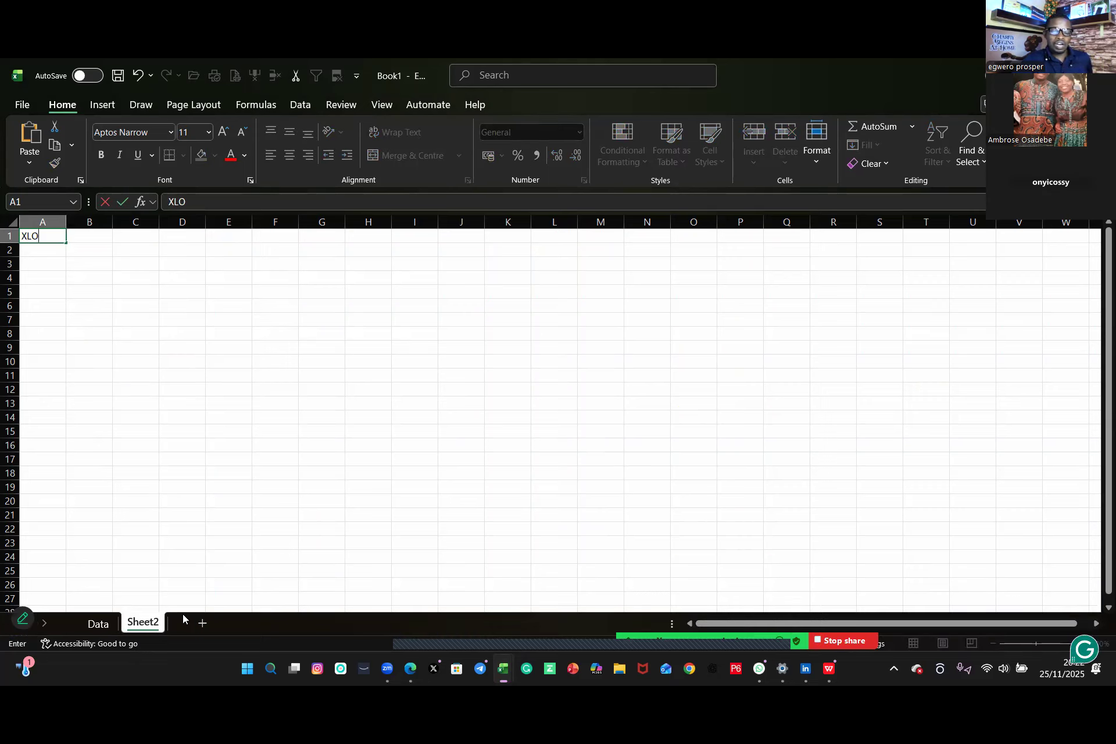
double_click(145, 624)
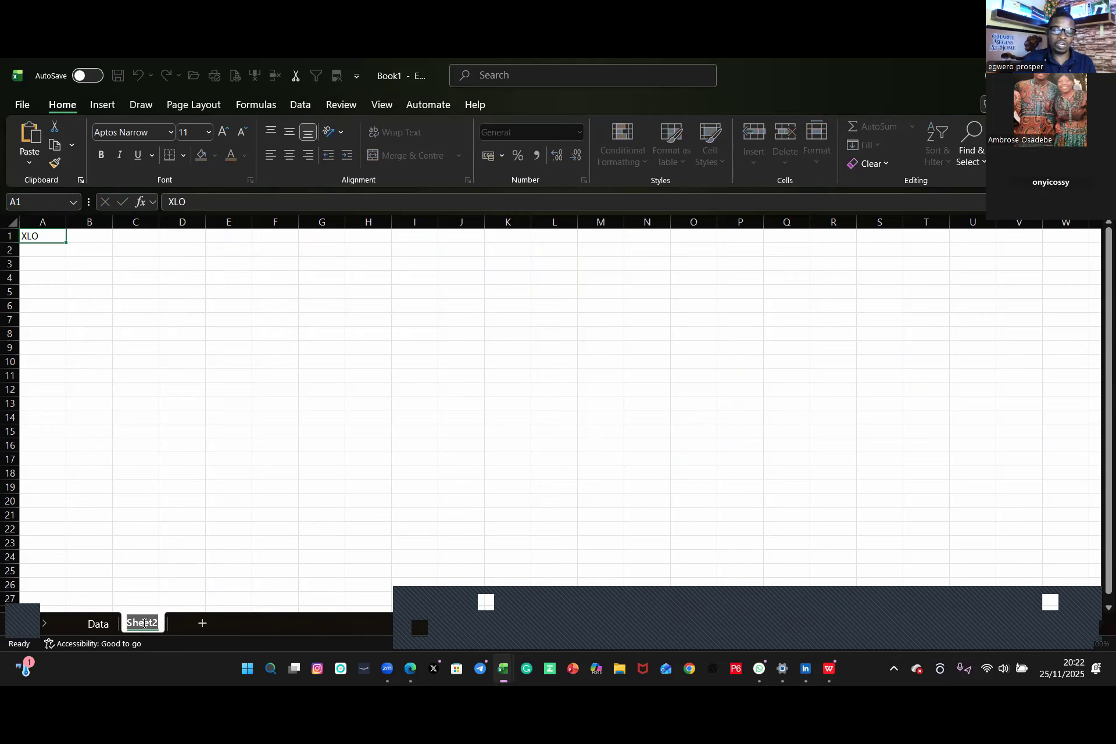
text(Xlook)
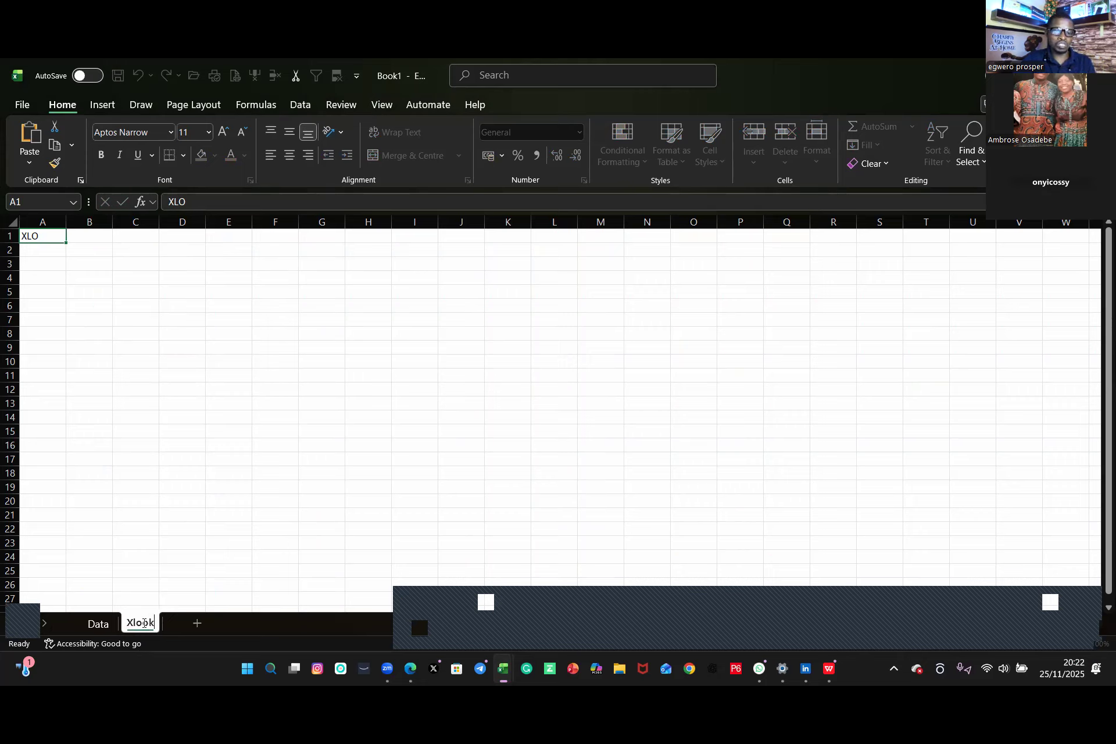
text(up)
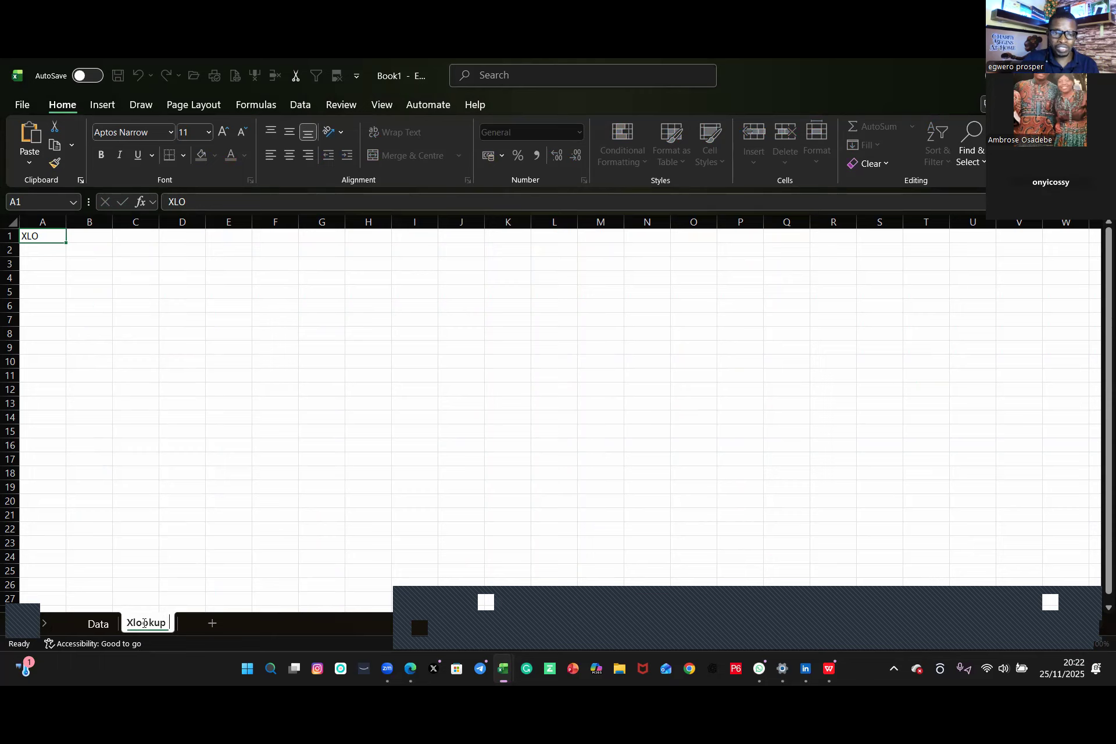
text( Anal)
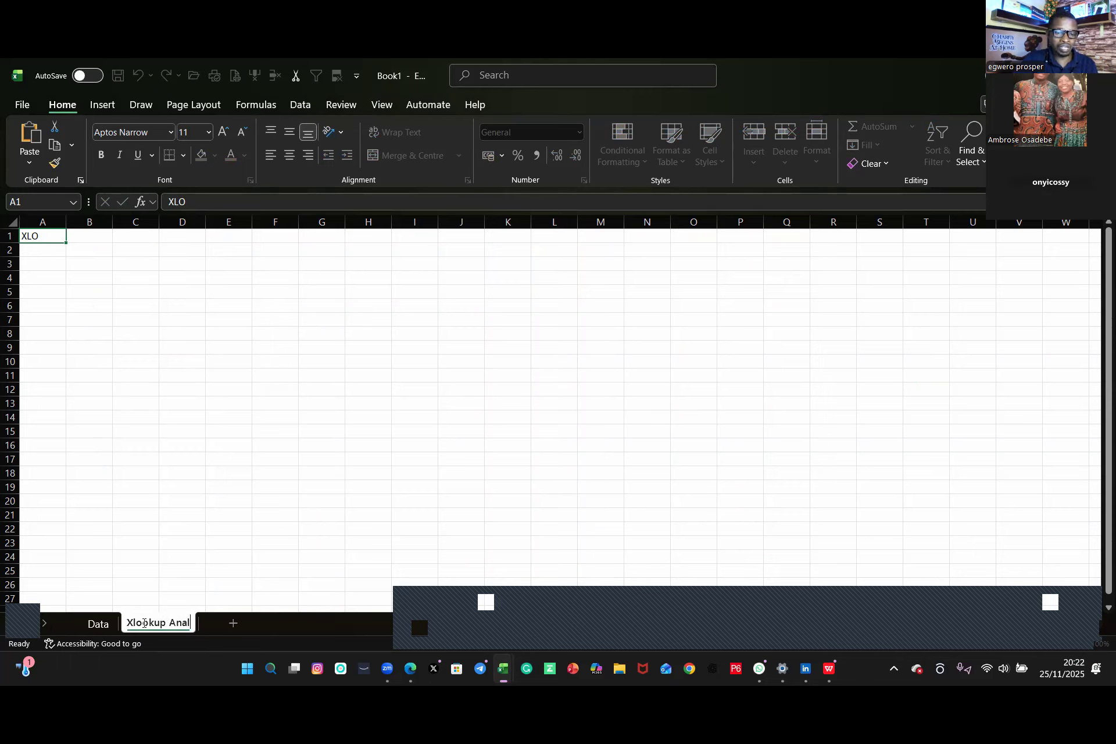
text(ysis)
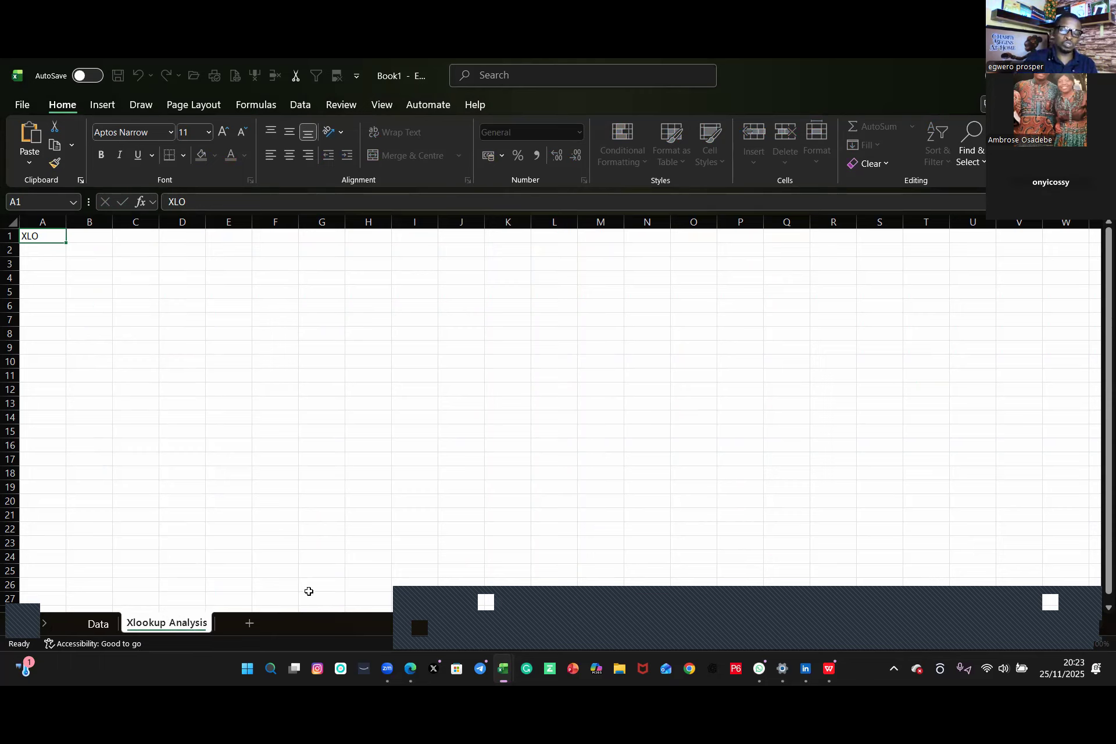
Step: On the Data sheet, autofit the NET SALARY, TAX, GROSS BENEFITS, T/ALL, HIRED DATE and EMPLOY ID columns
click(97, 624)
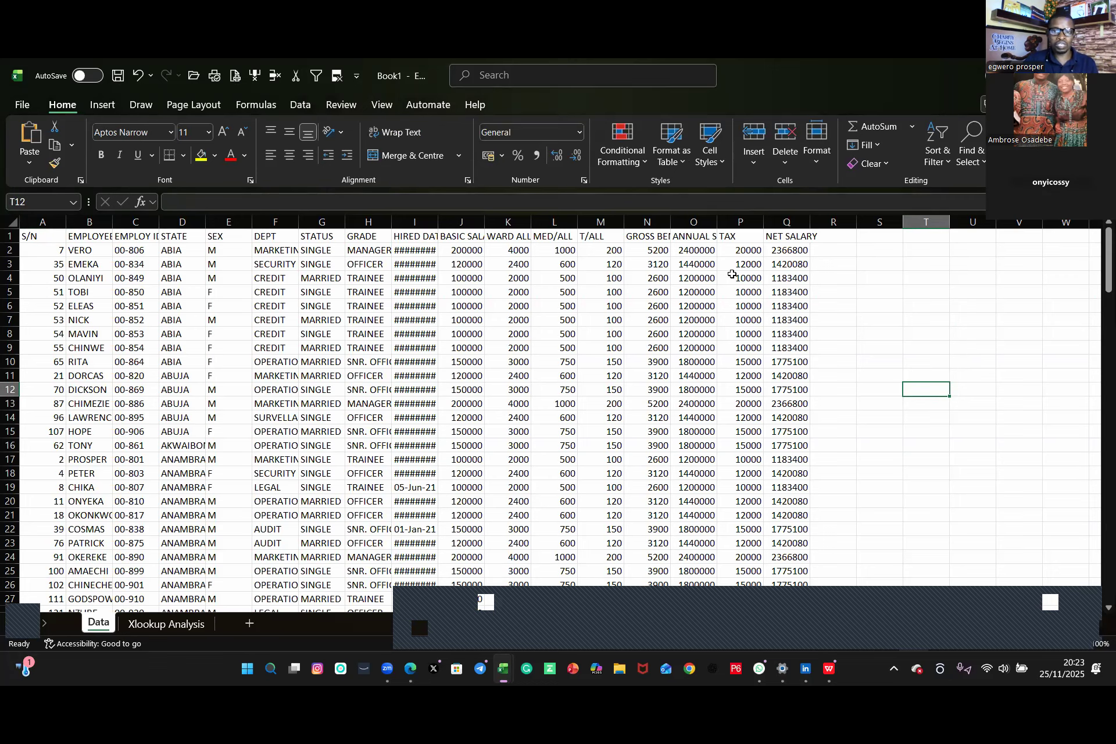
double_click(812, 221)
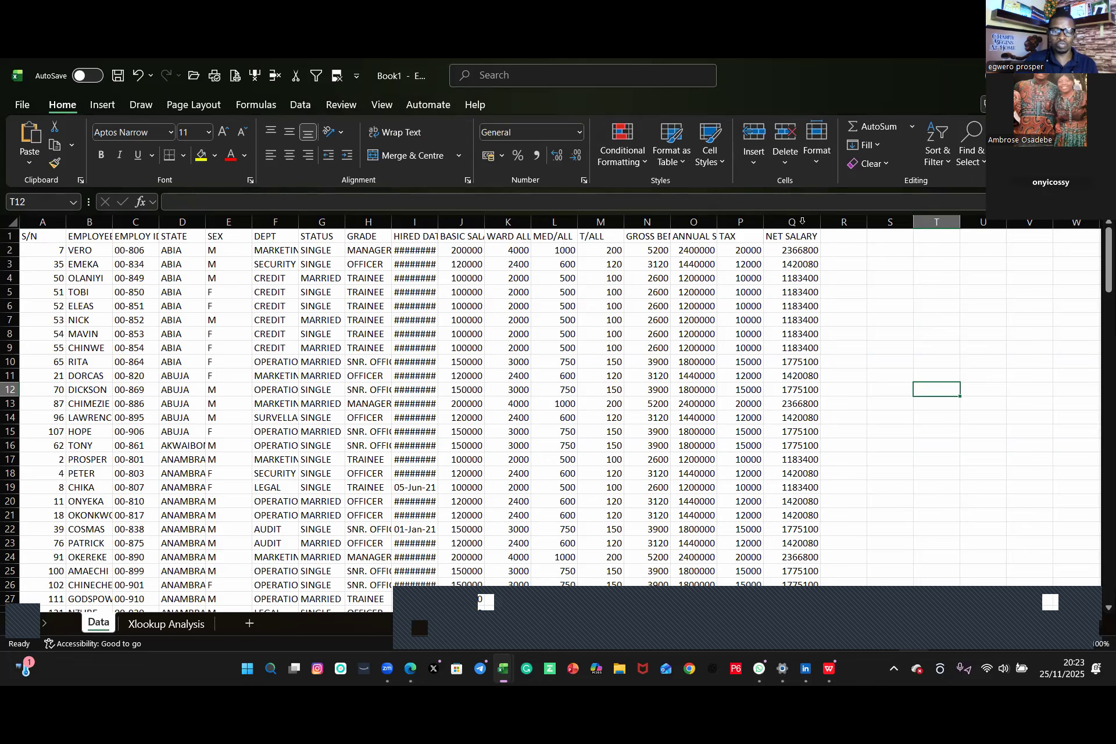
double_click(764, 220)
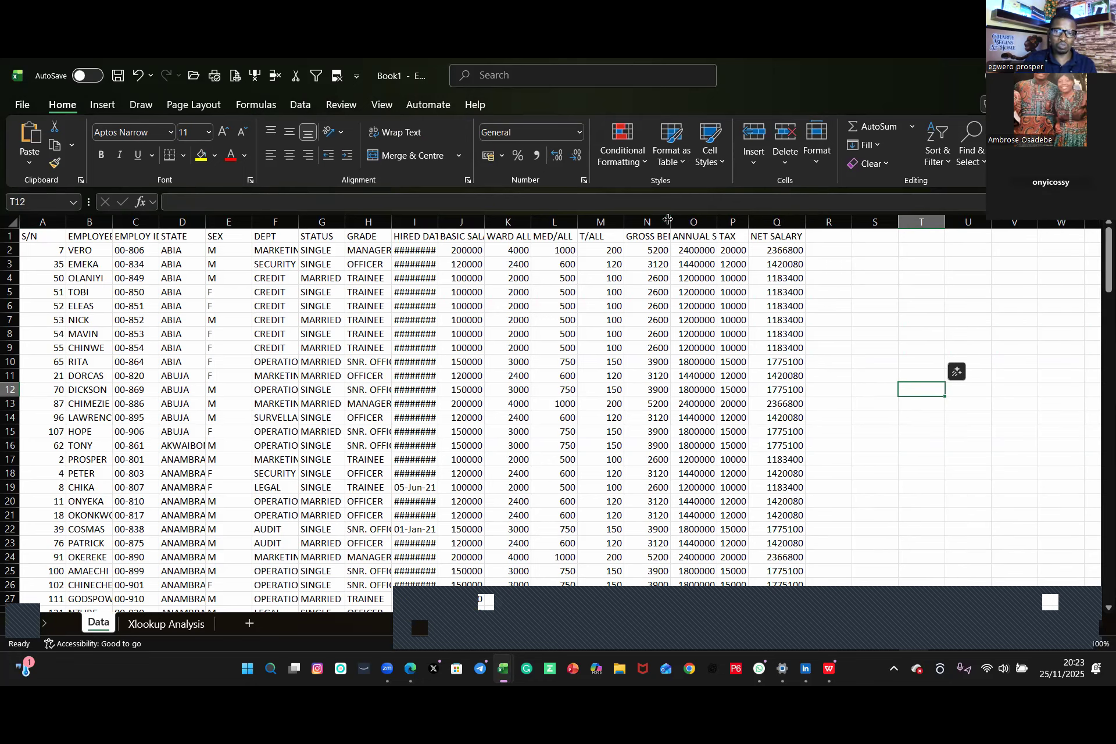
double_click(670, 221)
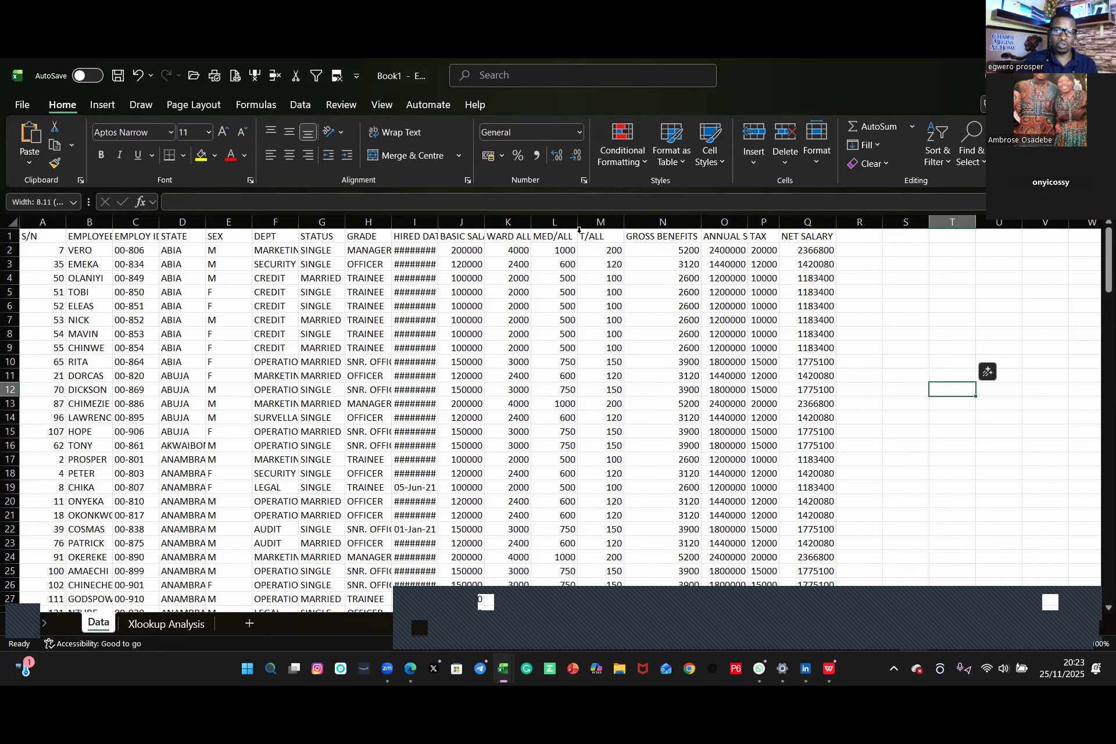
double_click(624, 220)
double_click(438, 220)
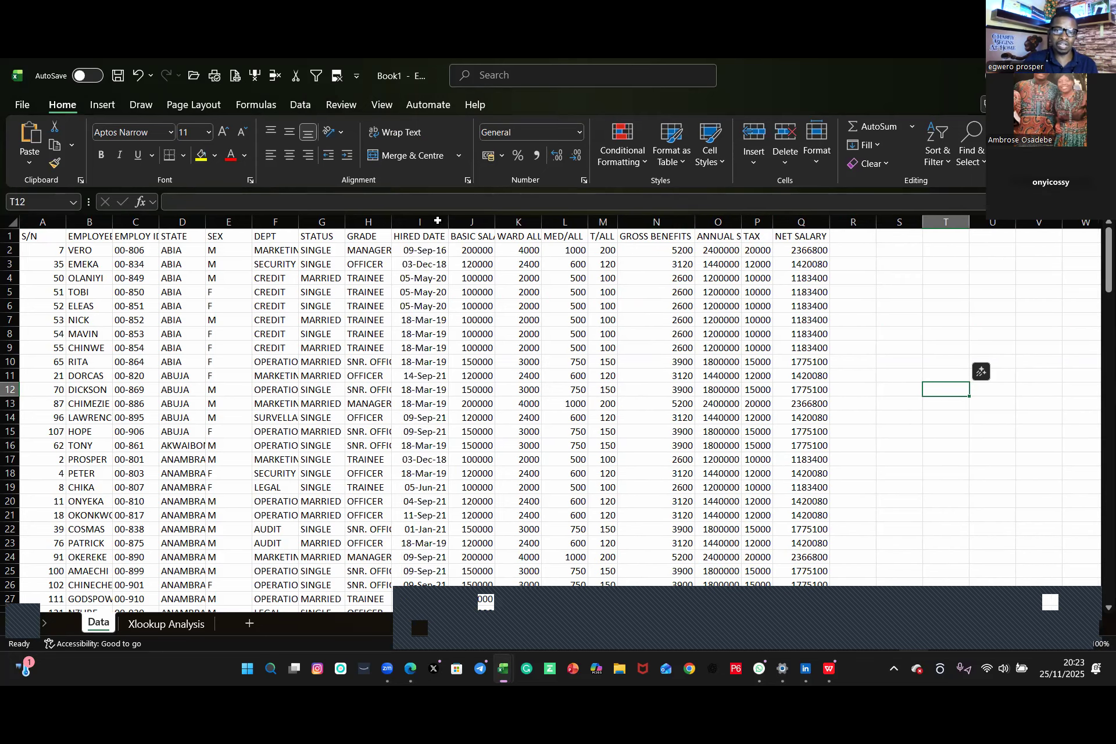
double_click(159, 221)
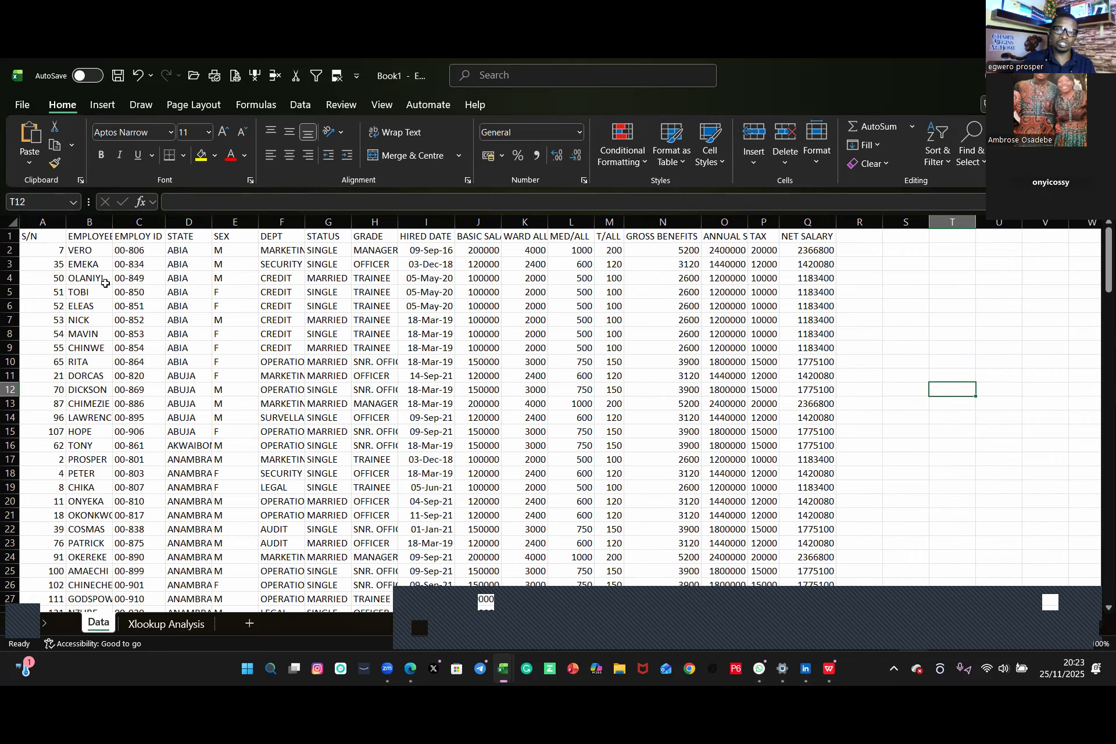
Step: Make the header row from S/N to NET SALARY bold
scroll(212, 333, down, 1)
scroll(178, 303, up, 1)
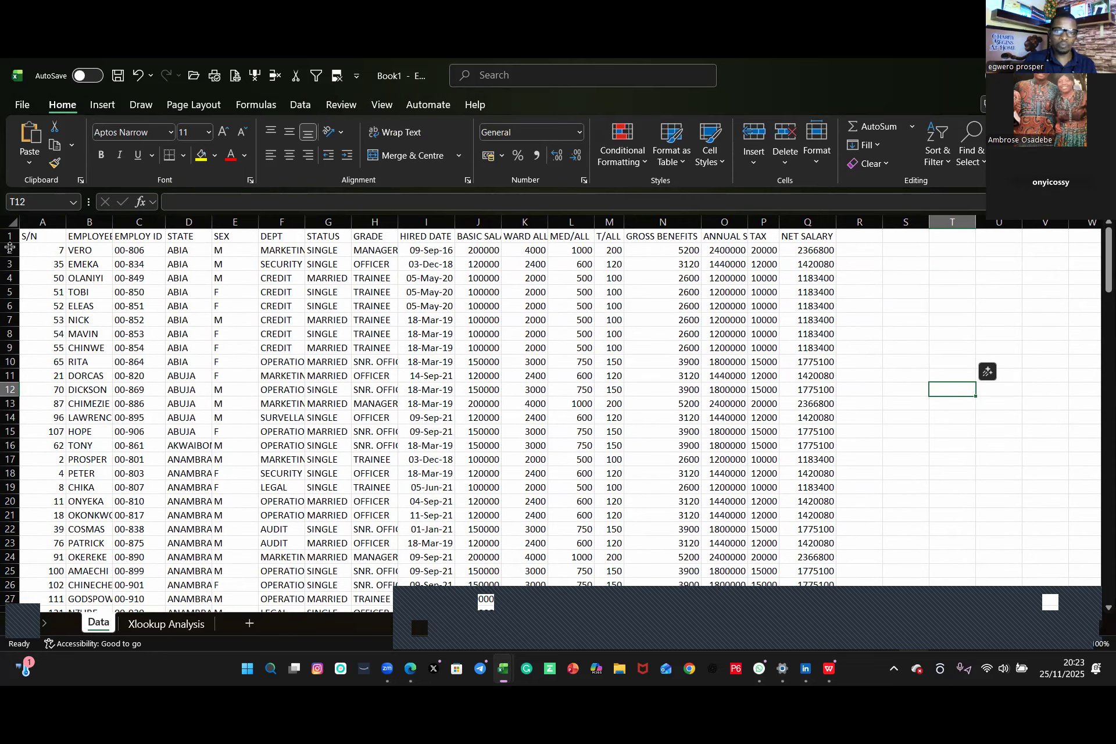
click(24, 235)
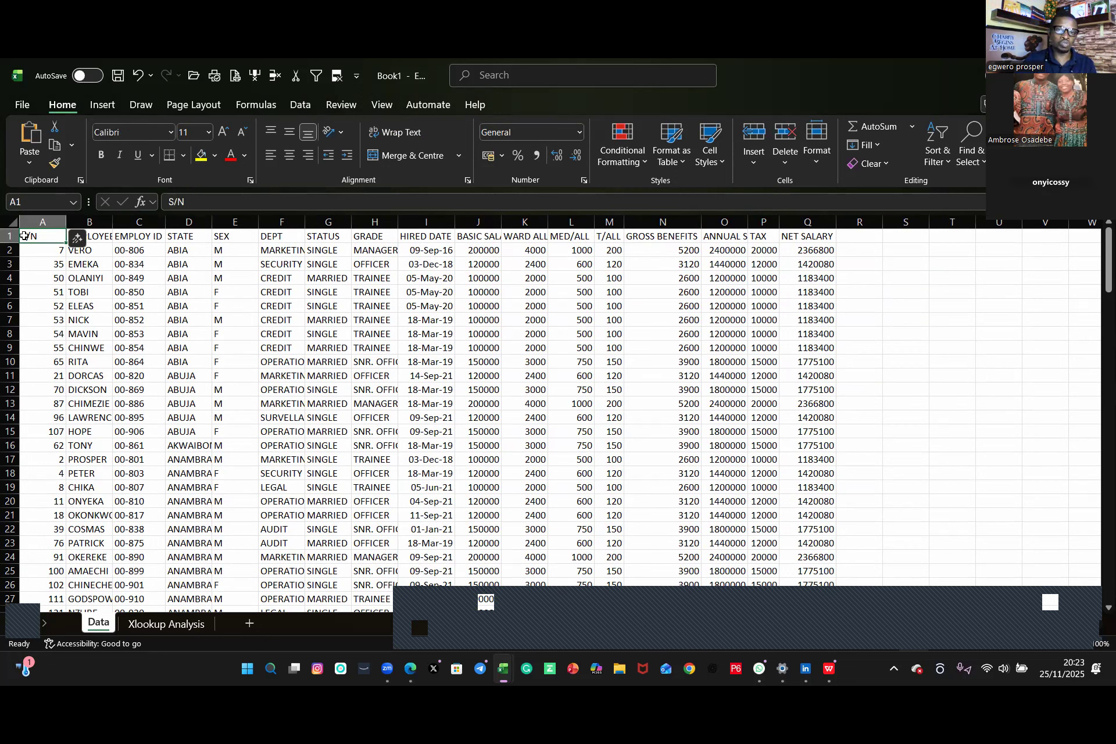
key(ctrl+Right)
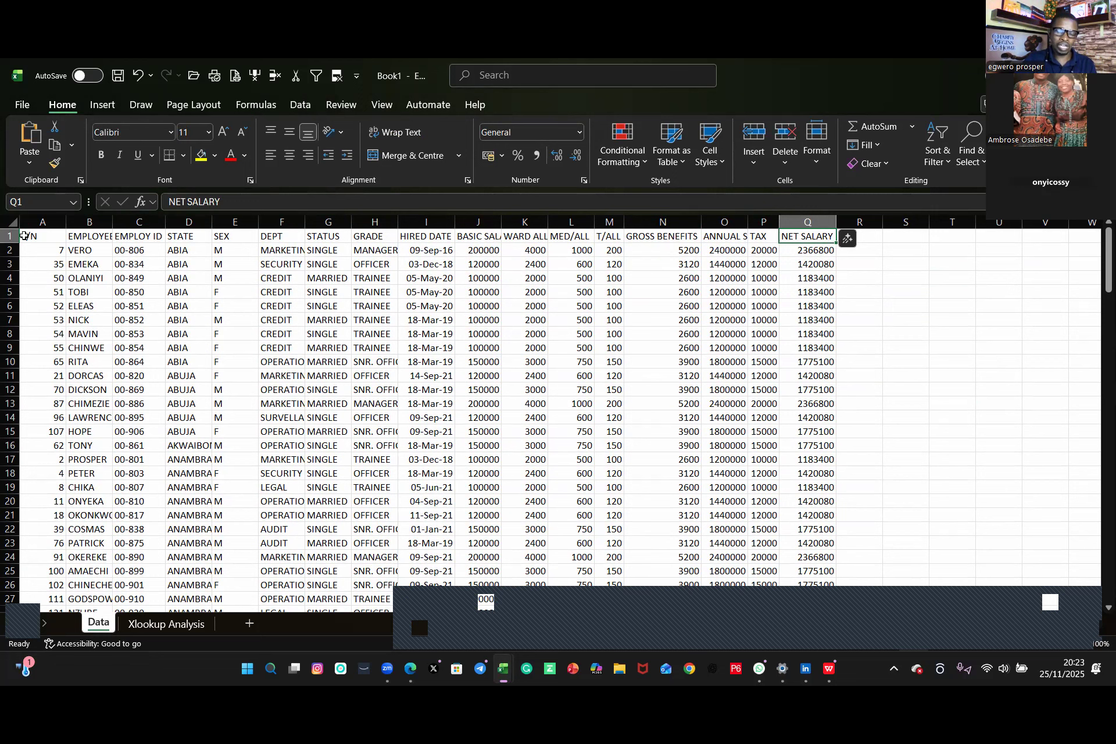
key(ctrl+Left)
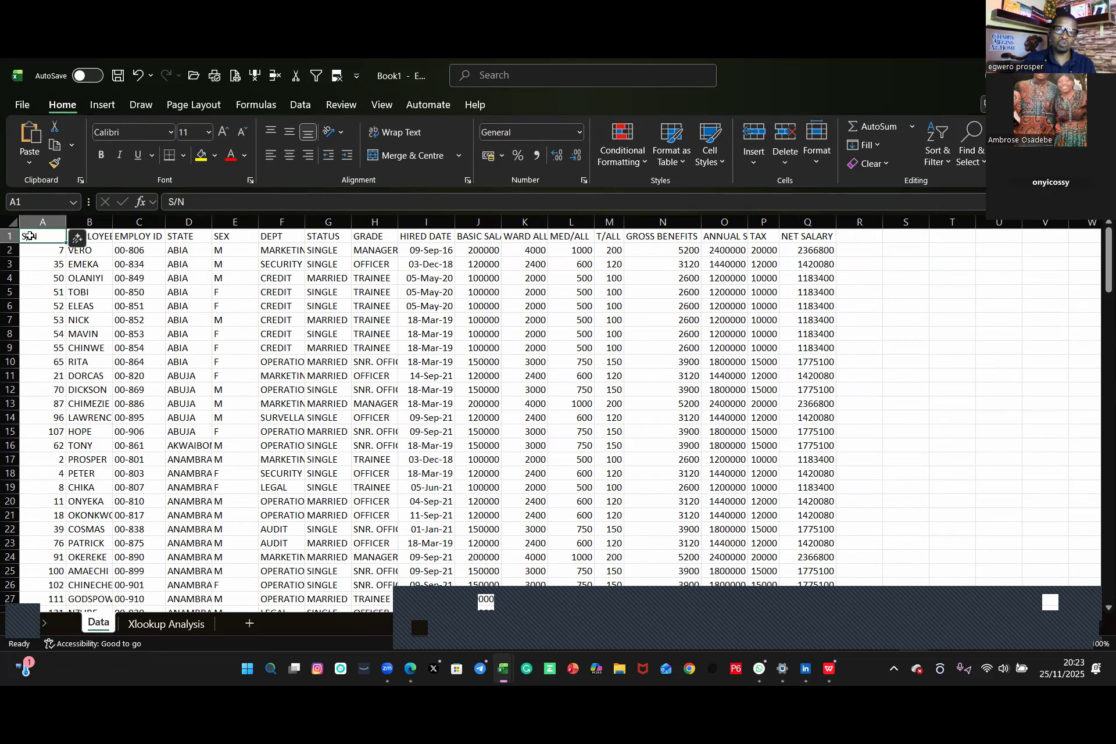
key(ctrl+shift+Right)
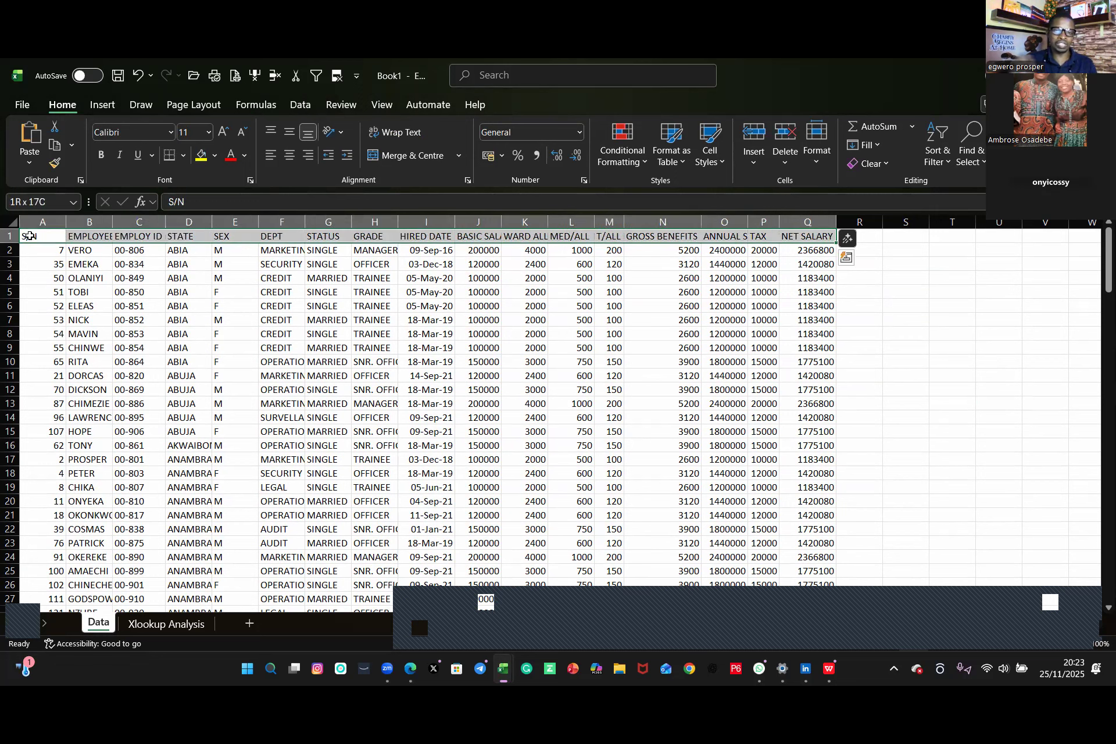
click(100, 155)
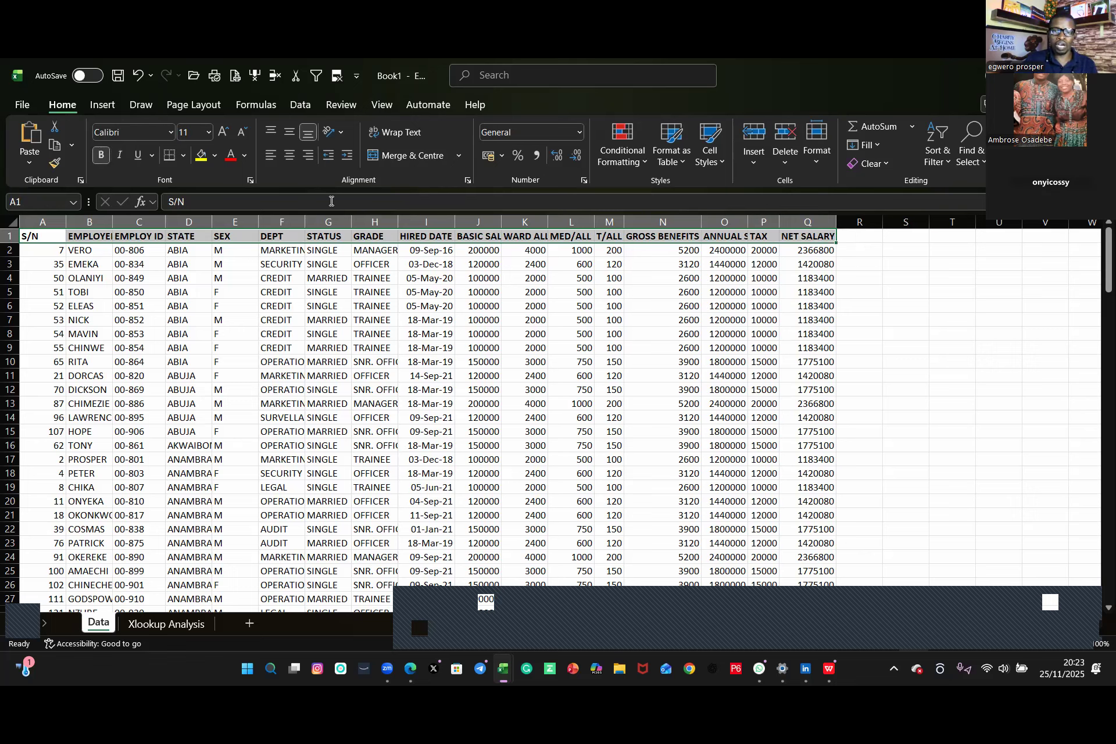
click(911, 356)
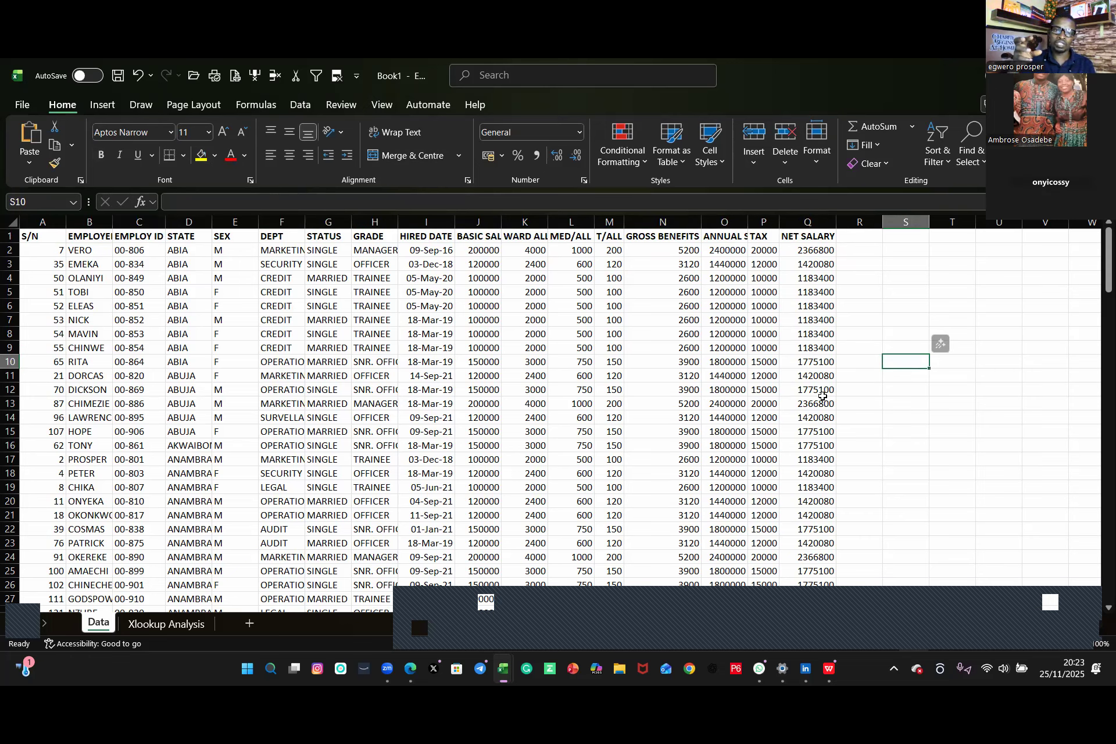
Step: Widen the ANNUAL SALARY column on the Data sheet so its header fits
drag(746, 218, 780, 220)
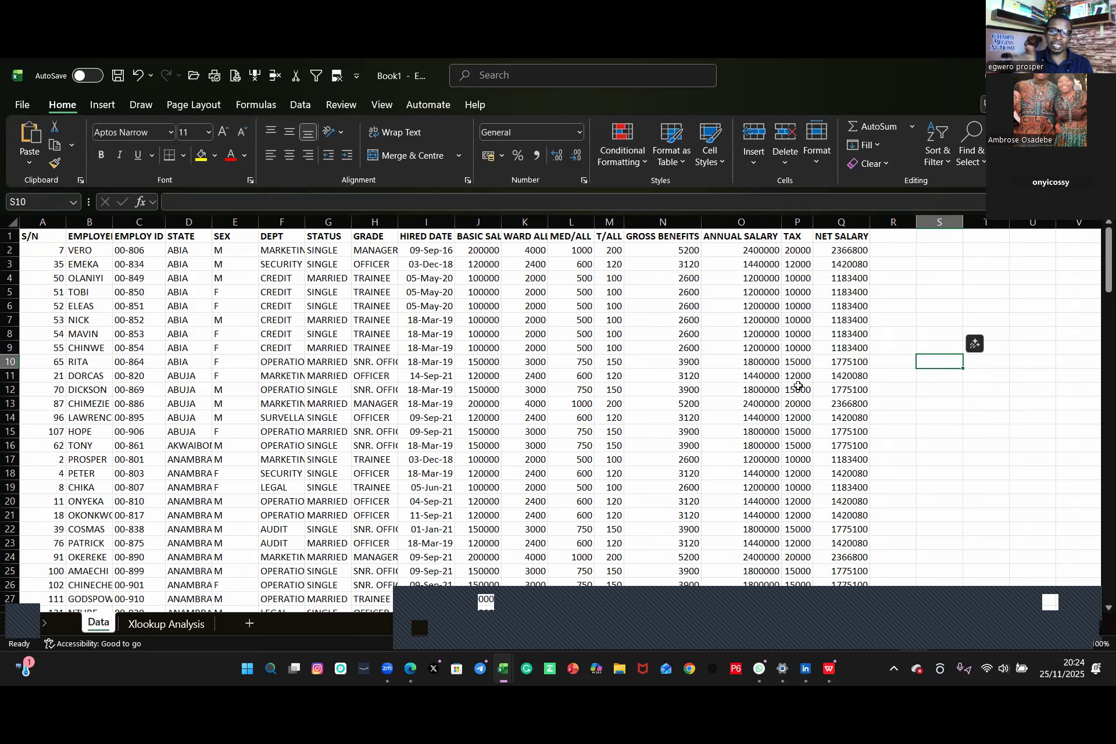
Step: Copy the Data sheet's header row from S/N to NET SALARY
click(34, 234)
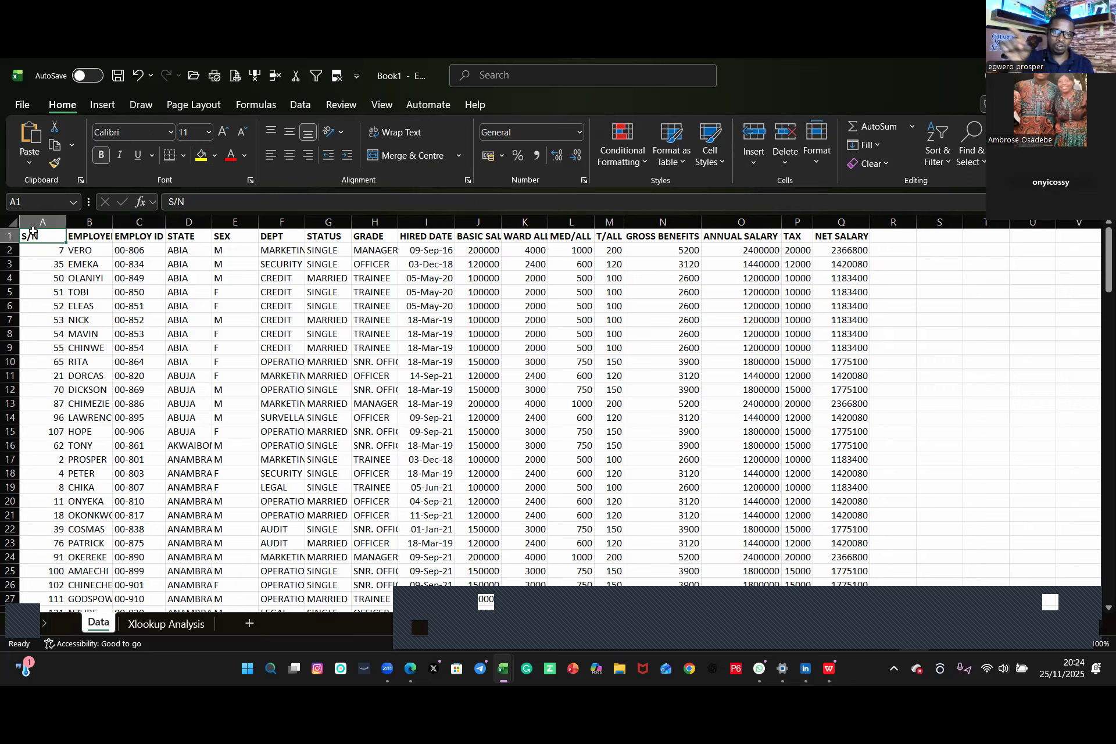
key(ctrl+shift+Right)
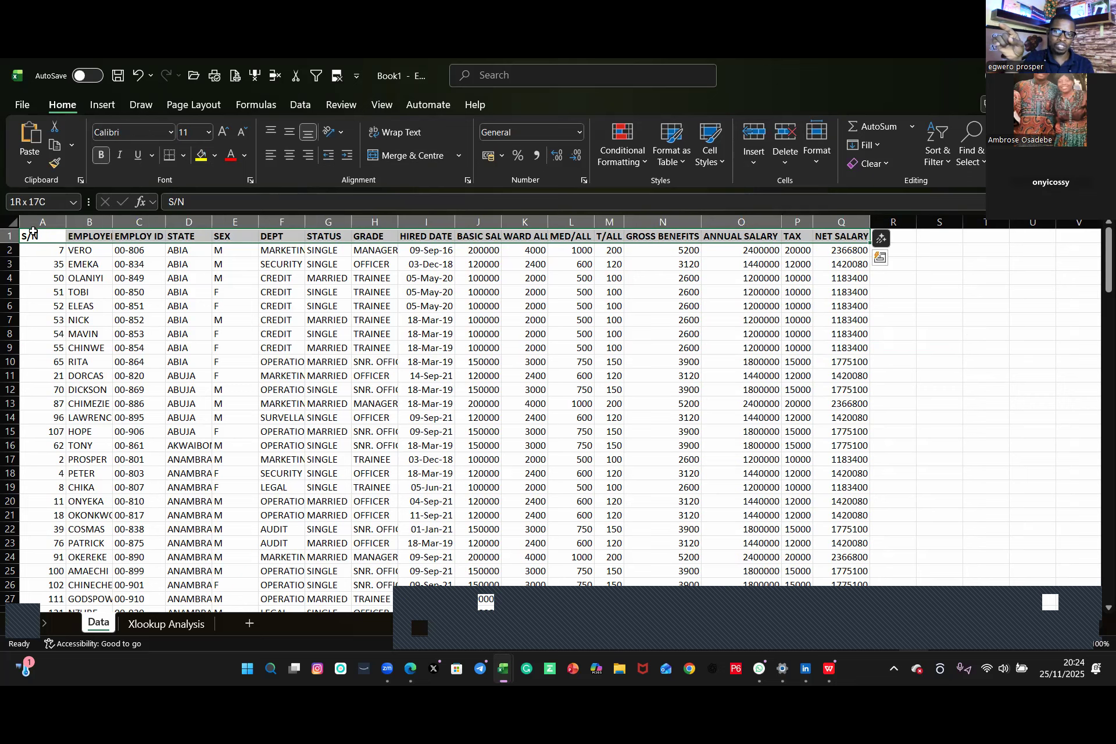
key(ctrl+c)
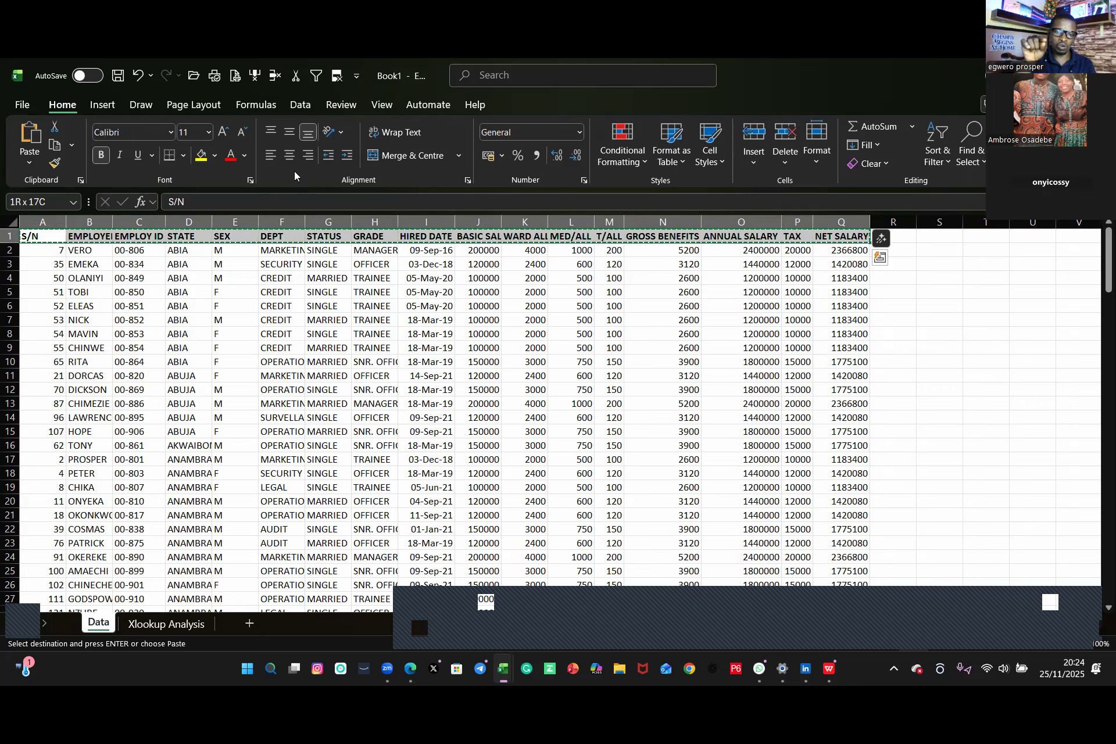
click(166, 624)
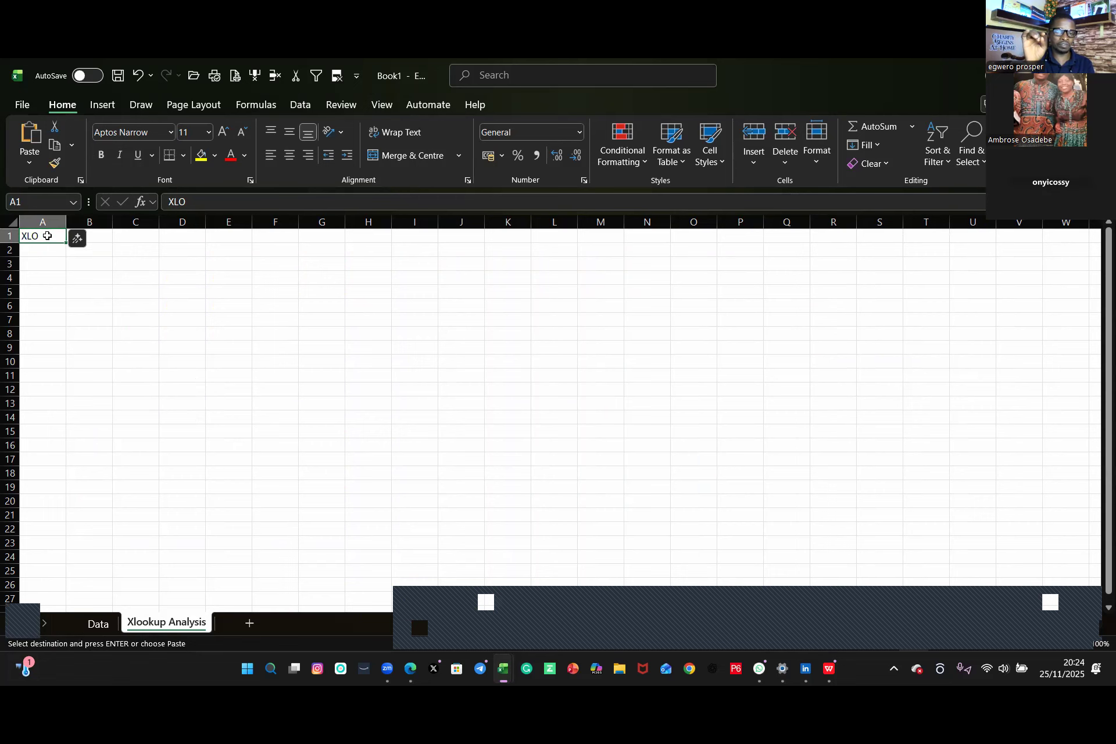
key(ctrl+z)
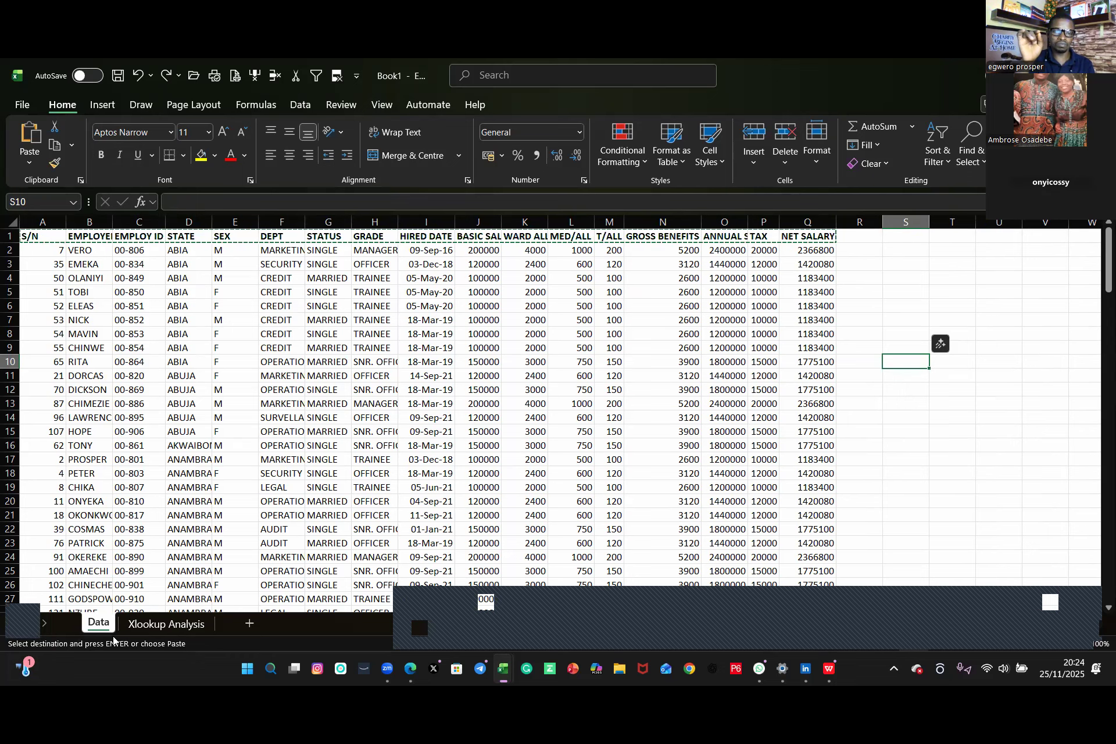
Step: Clear the XLO text from cell A1 of the Xlookup Analysis sheet
click(162, 629)
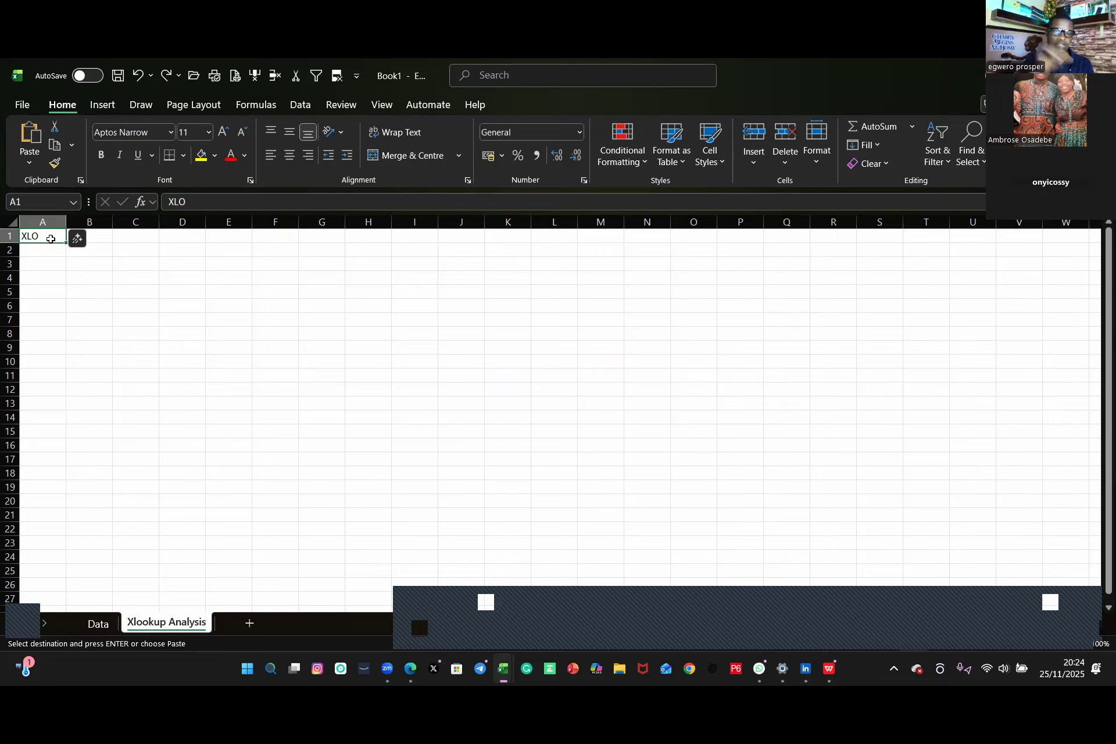
key(BackSpace)
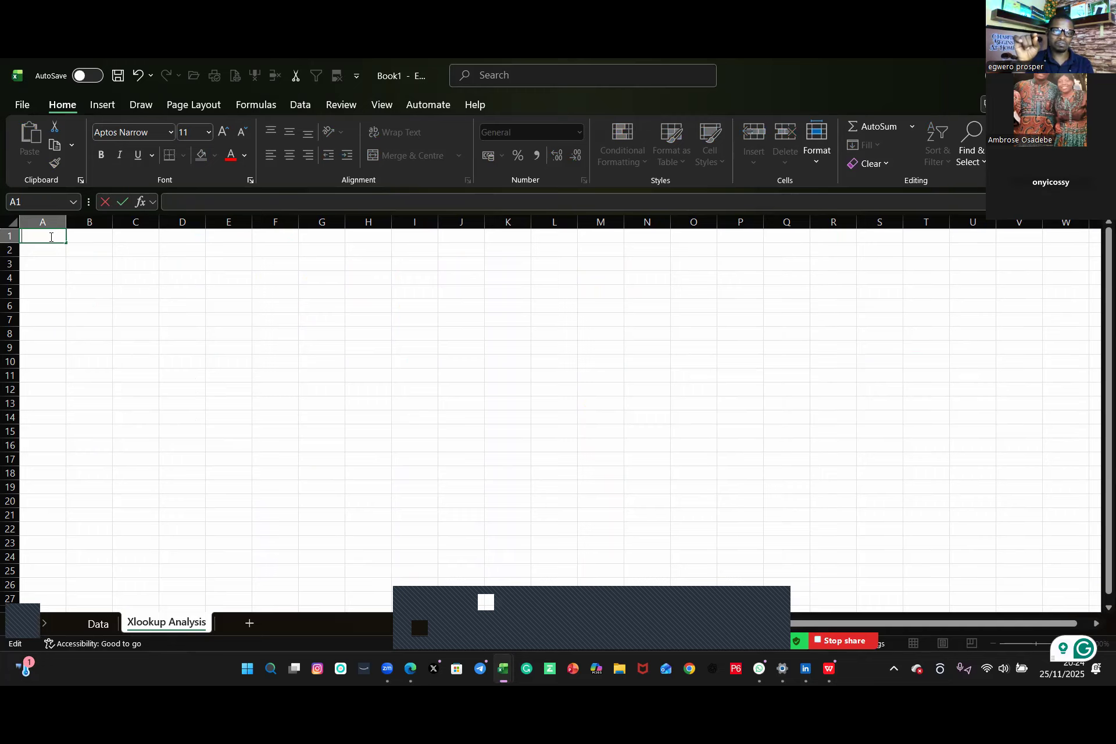
key(ctrl+z)
key(ctrl+z)
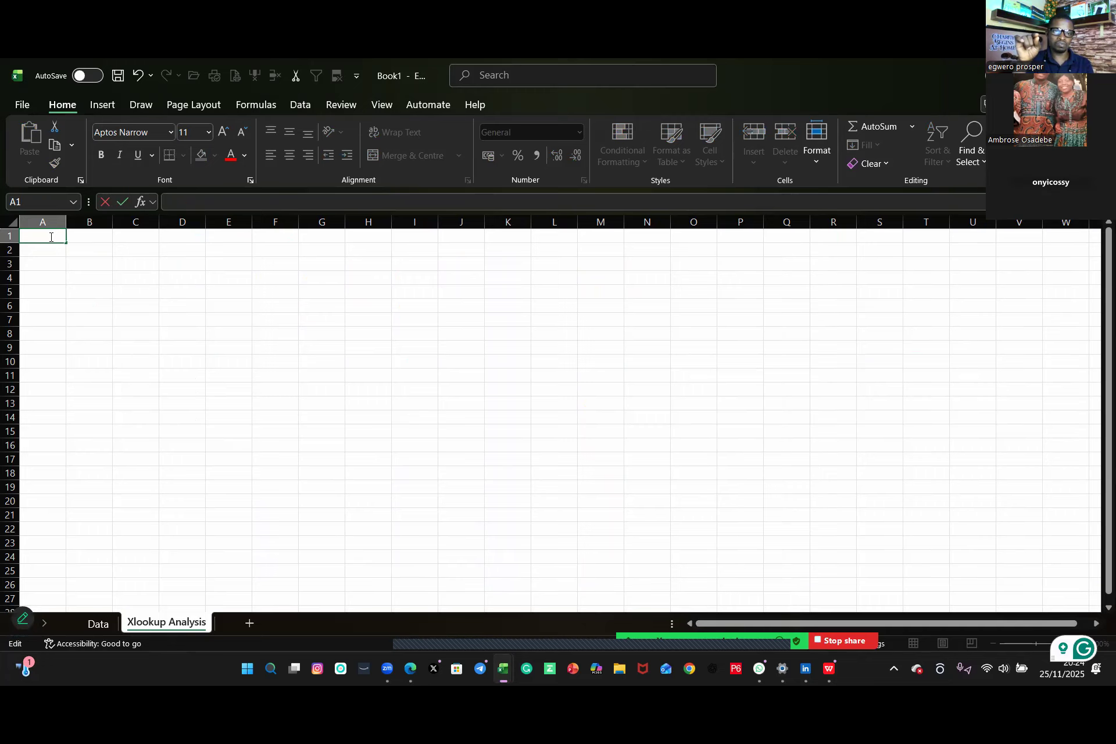
key(Escape)
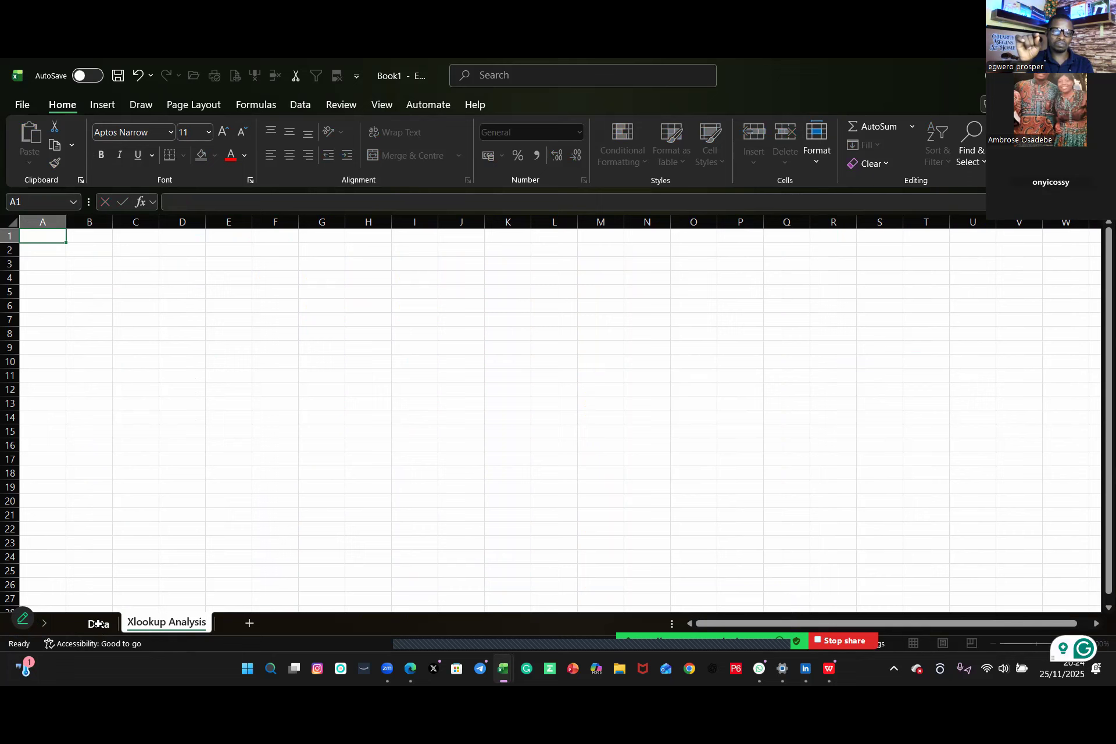
Step: Copy the Data sheet's header row from S/N to NET SALARY and paste it into row 1 of Xlookup Analysis
click(98, 623)
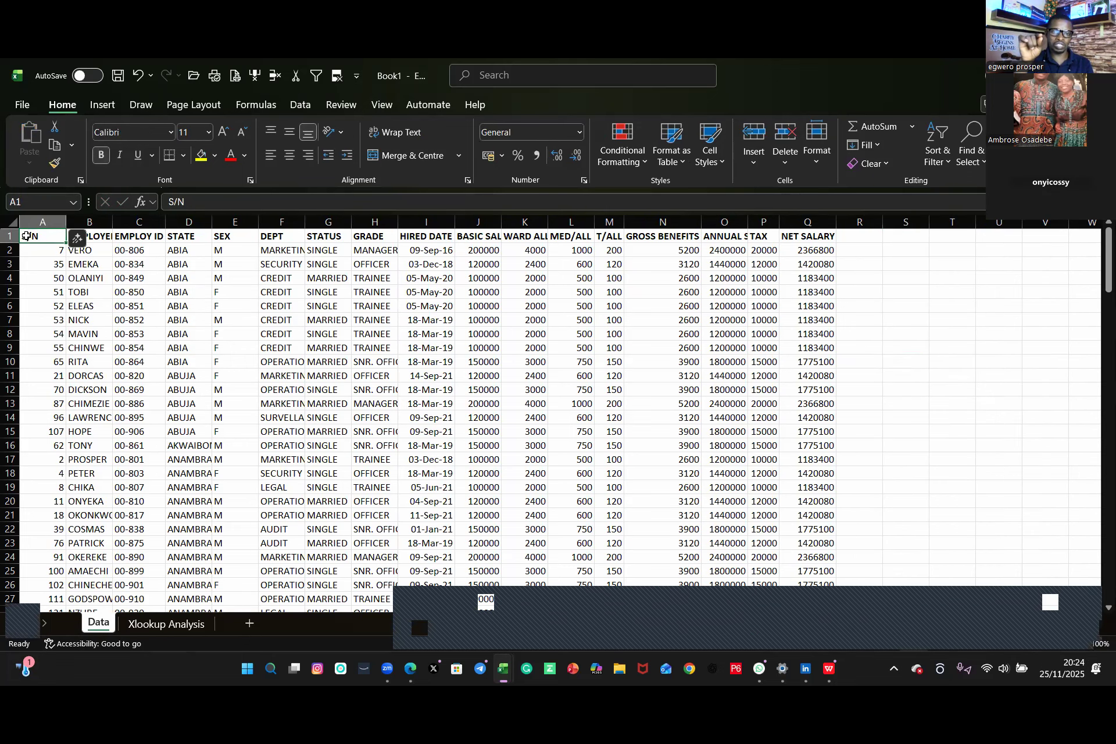
key(ctrl+shift+Right)
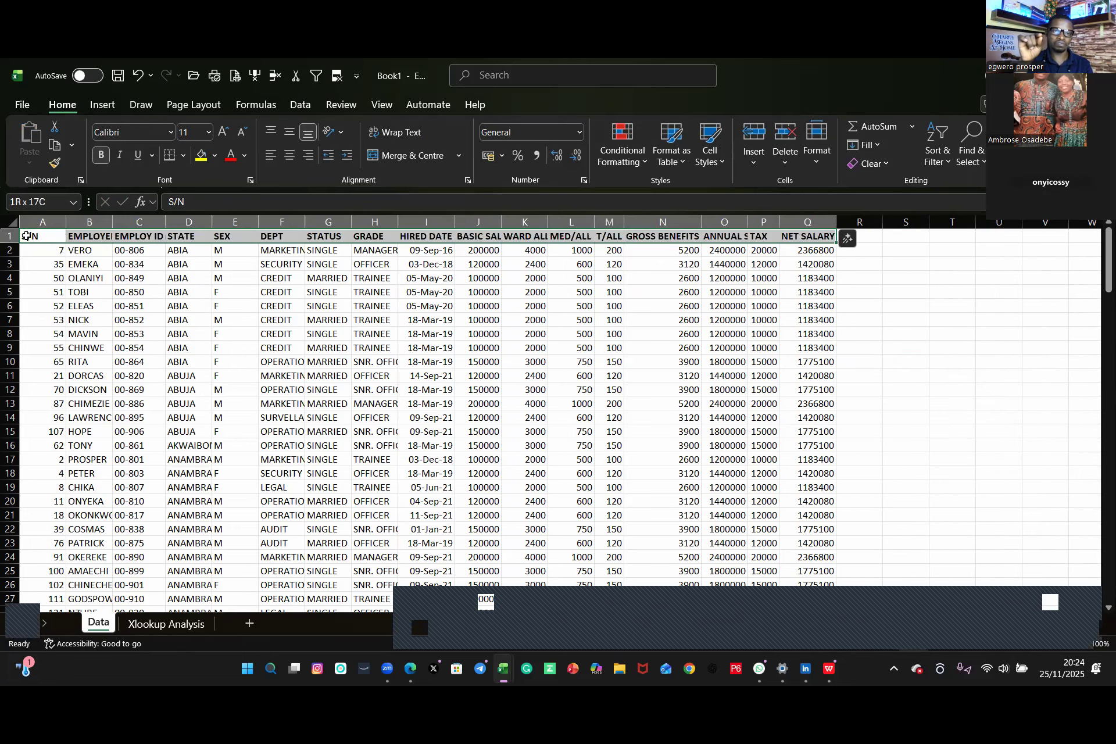
key(ctrl+c)
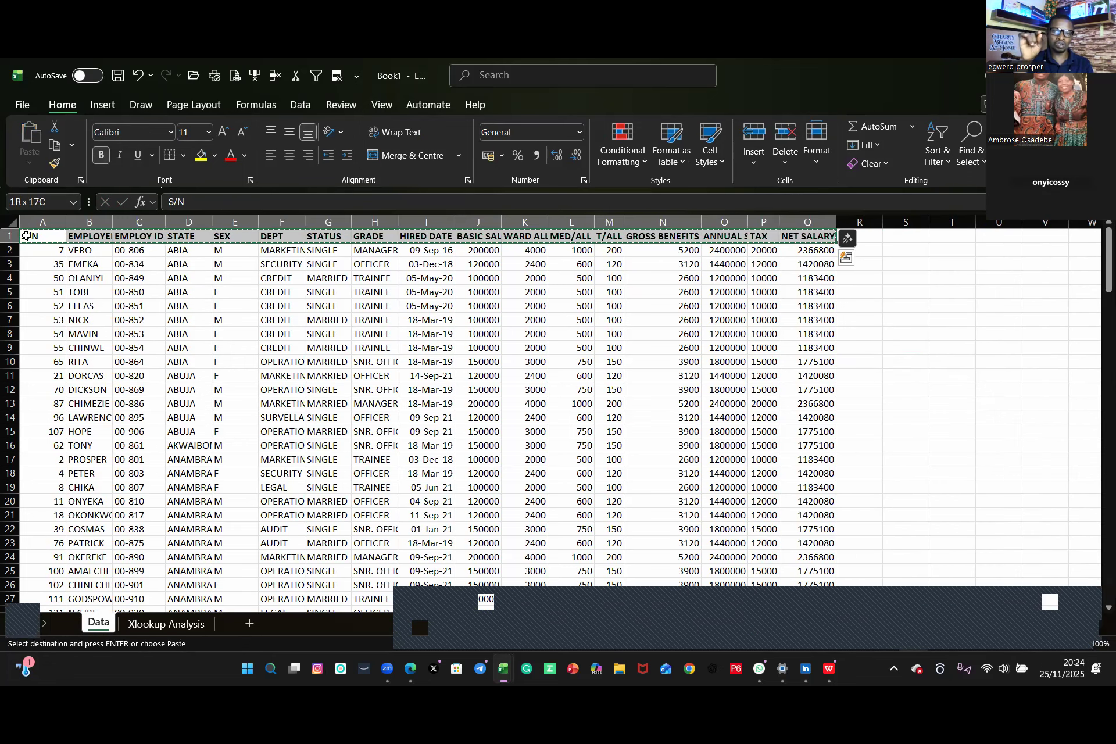
click(161, 625)
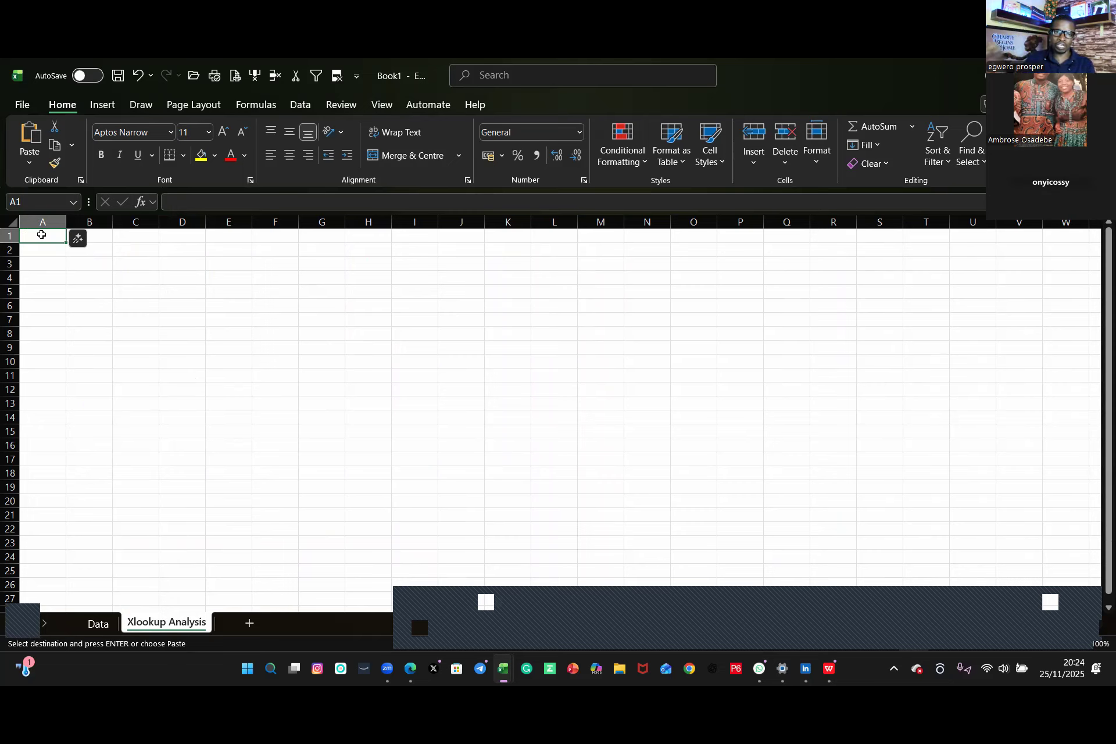
drag(49, 239, 643, 238)
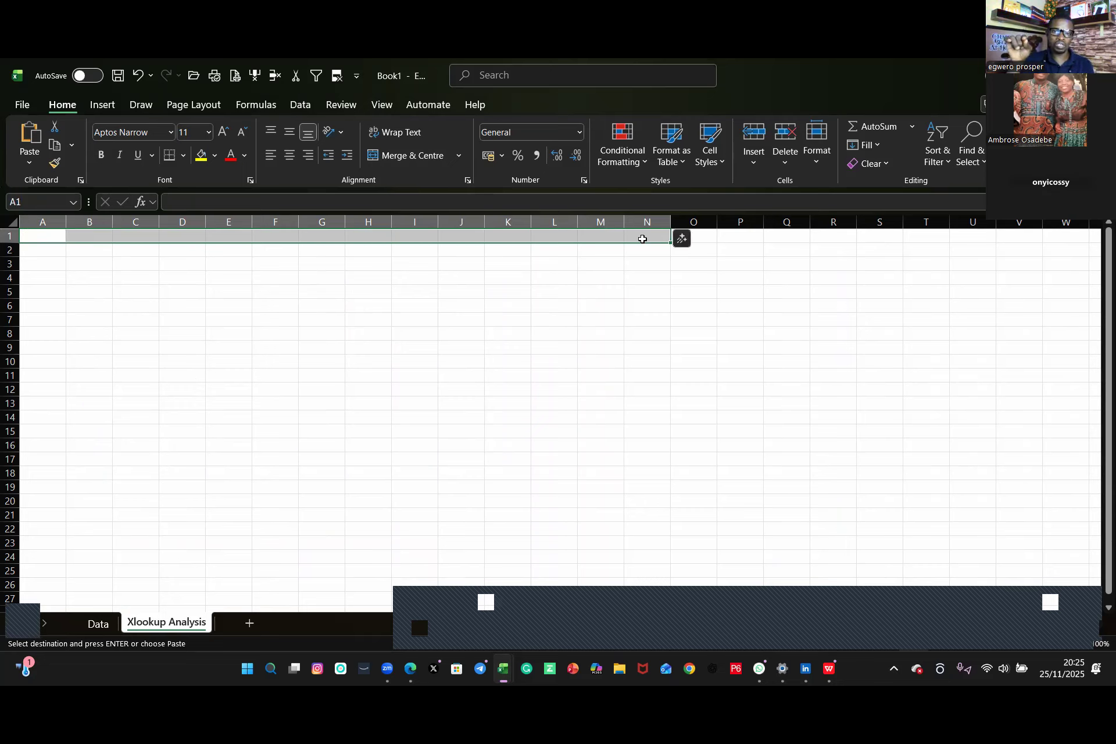
key(ctrl+v)
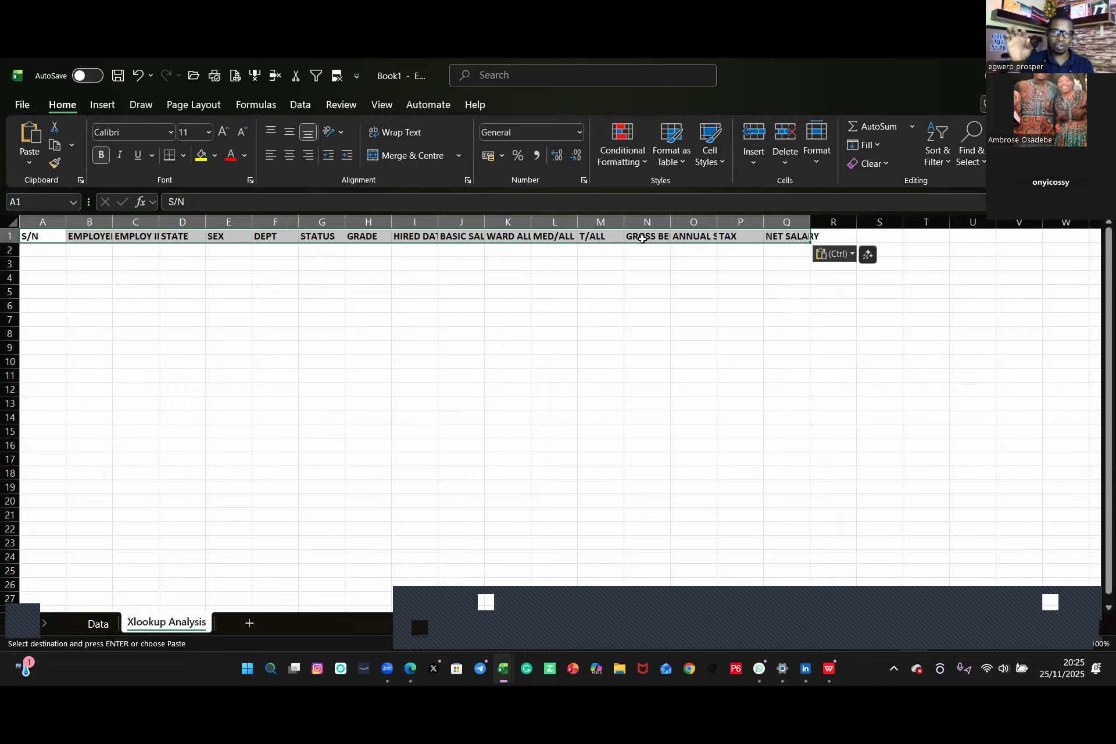
click(441, 417)
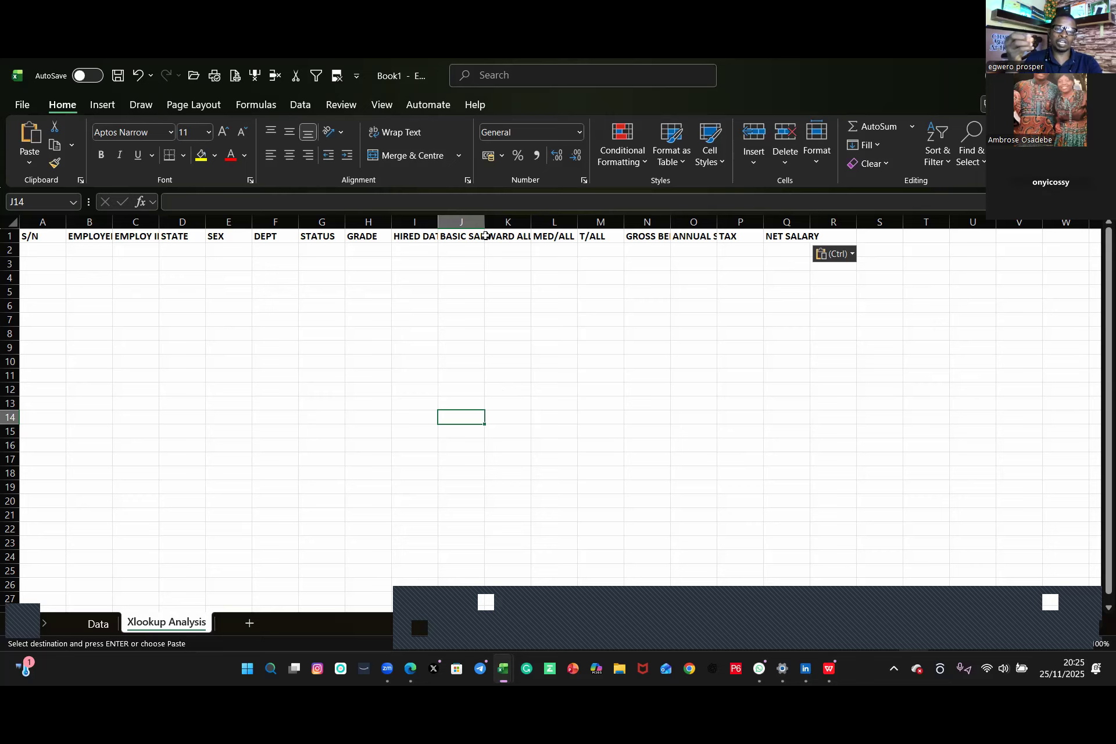
Step: On Xlookup Analysis, widen BASIC SALARY and autofit the GROSS BENEFITS, ANNUAL SALARY, NET SALARY, EMPLOY ID, HIRED DATE and EMPLOYEE NAMES columns
drag(485, 223, 556, 221)
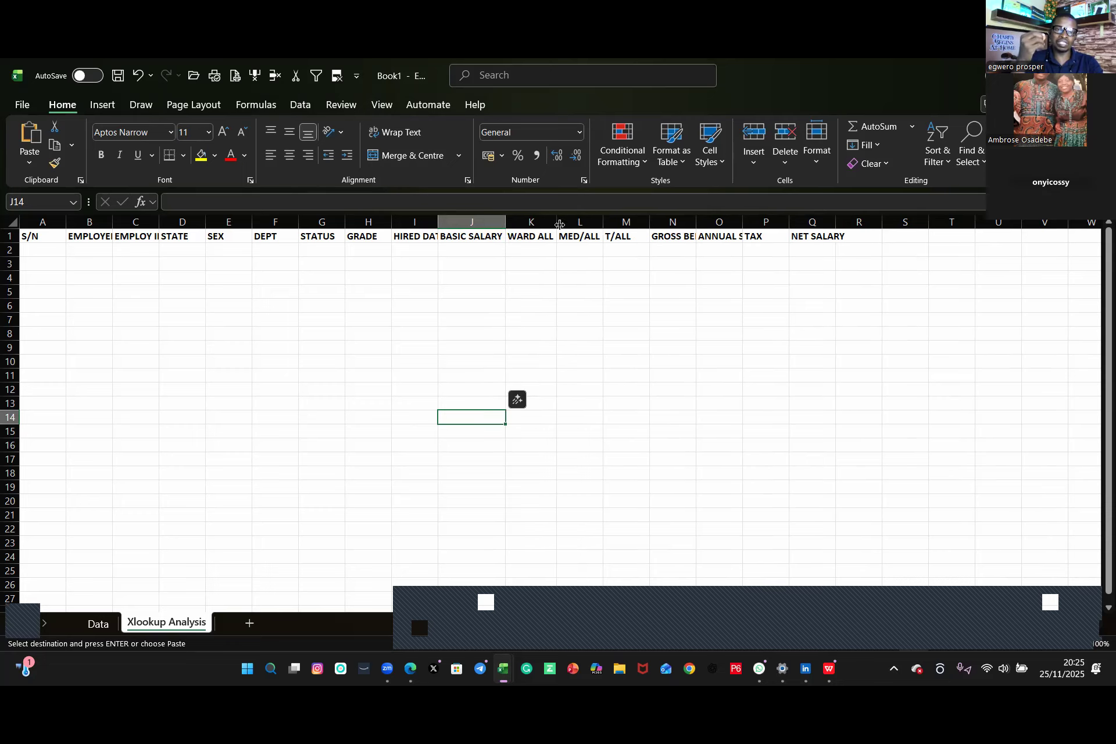
click(604, 218)
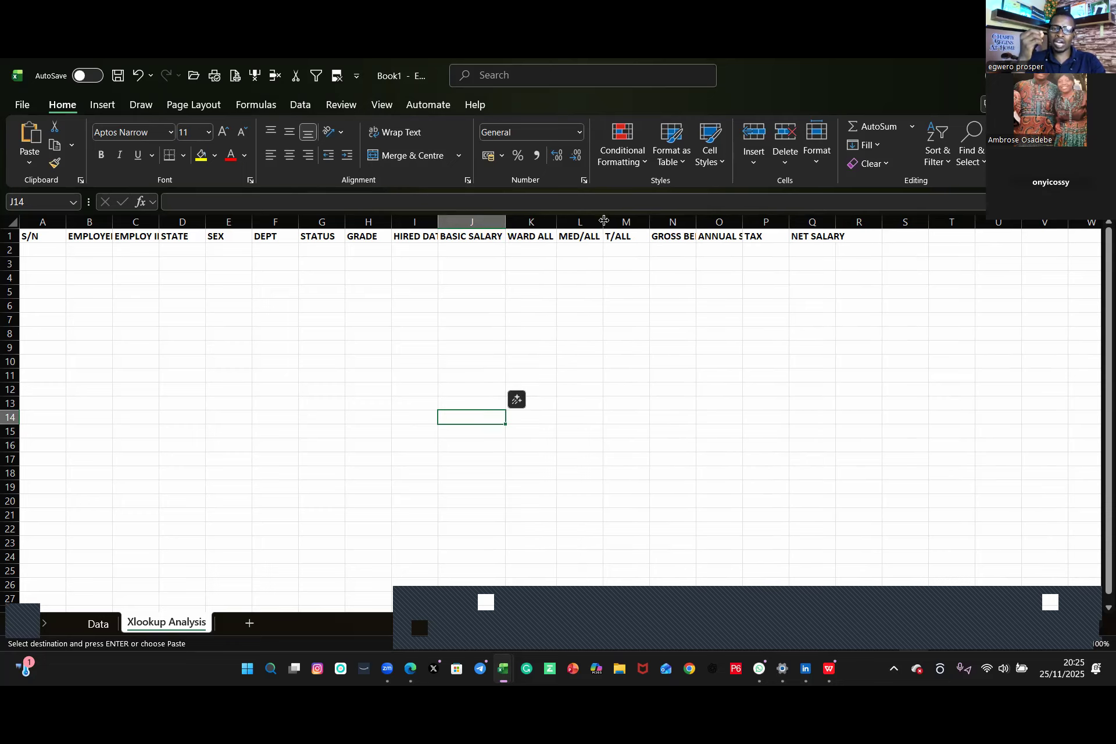
double_click(696, 222)
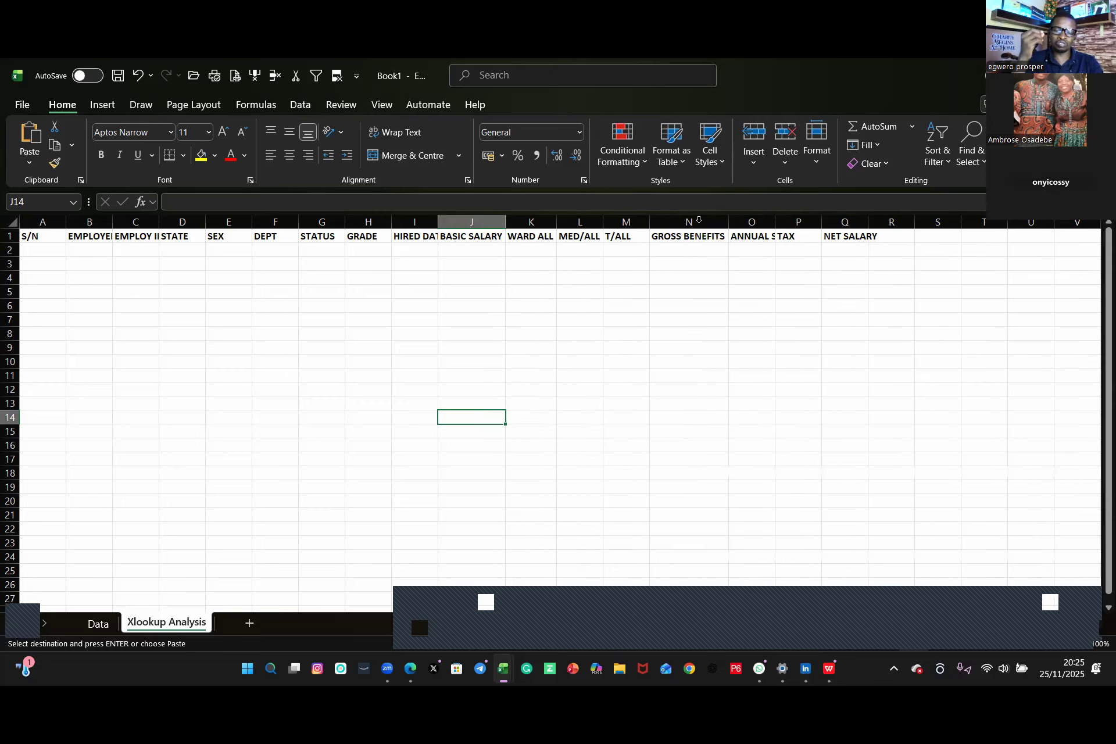
double_click(774, 219)
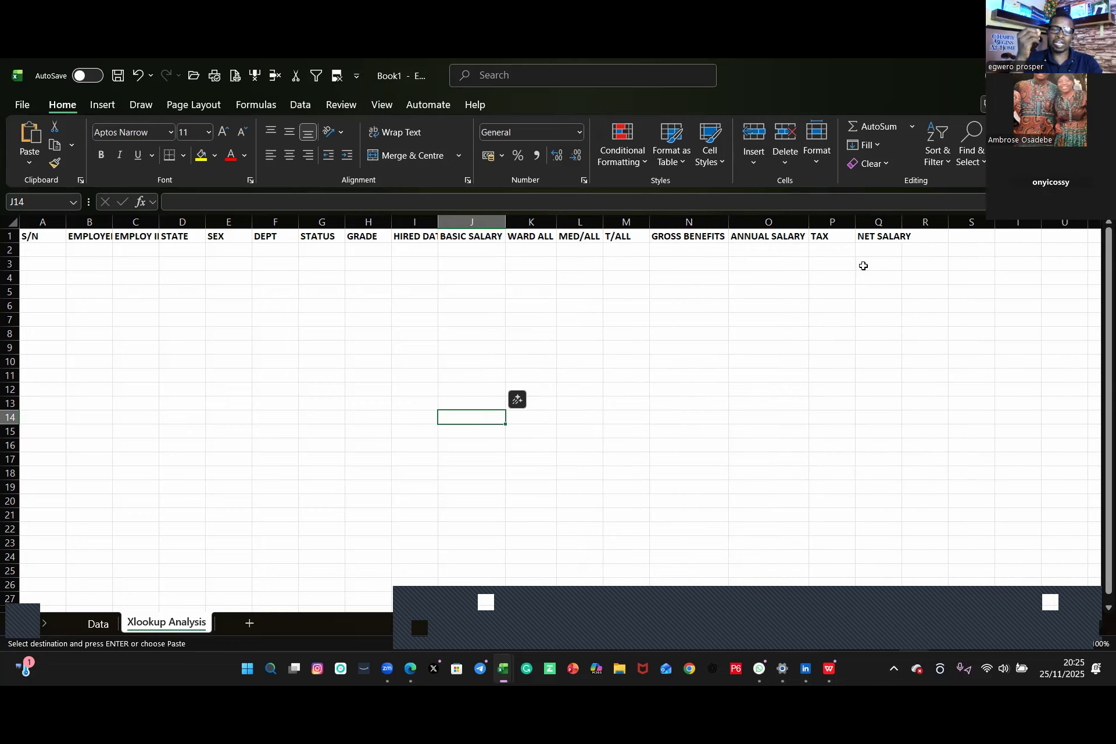
double_click(901, 220)
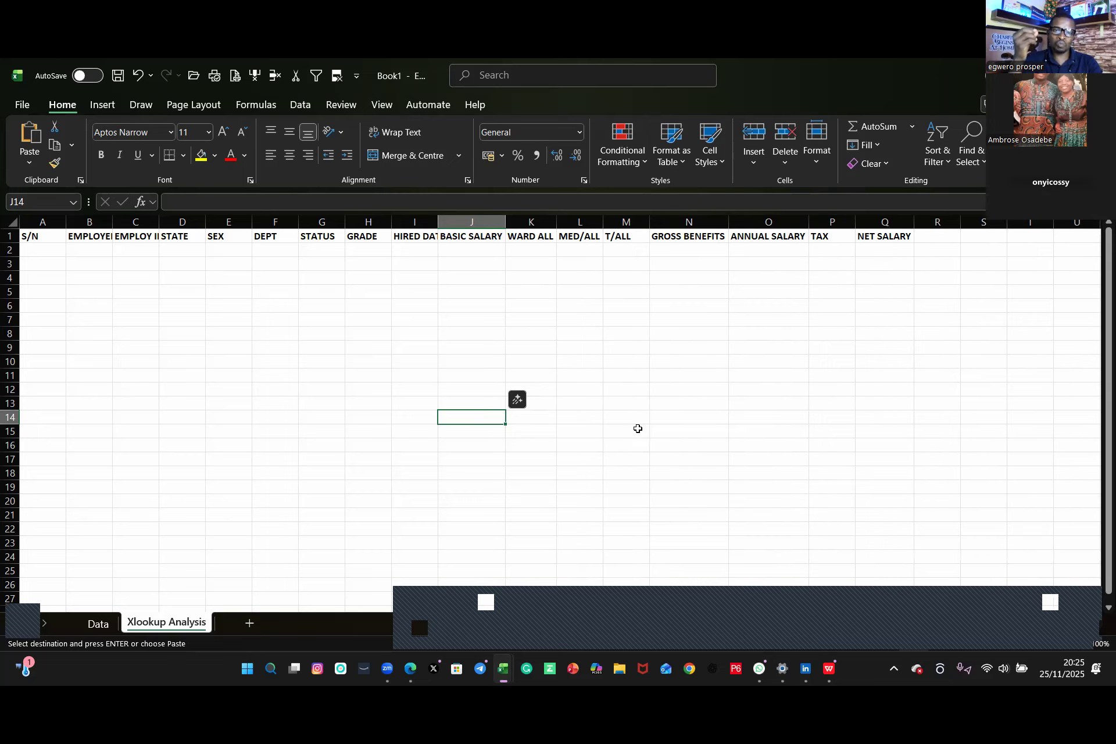
double_click(159, 222)
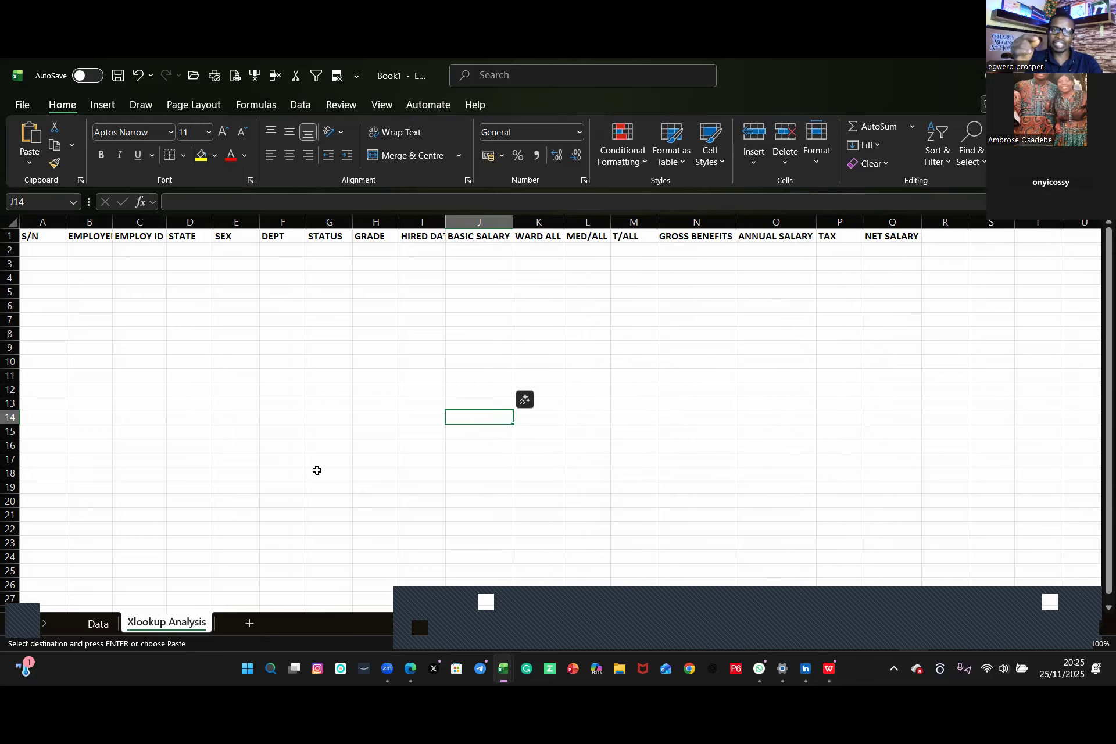
double_click(445, 221)
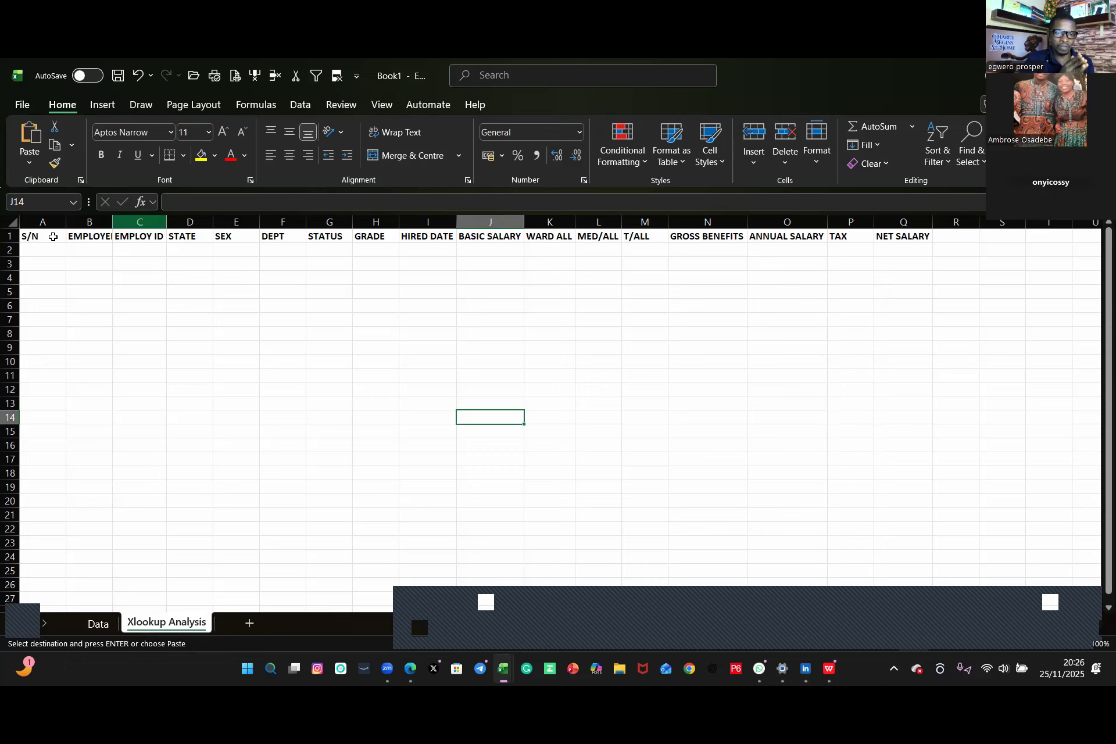
double_click(111, 221)
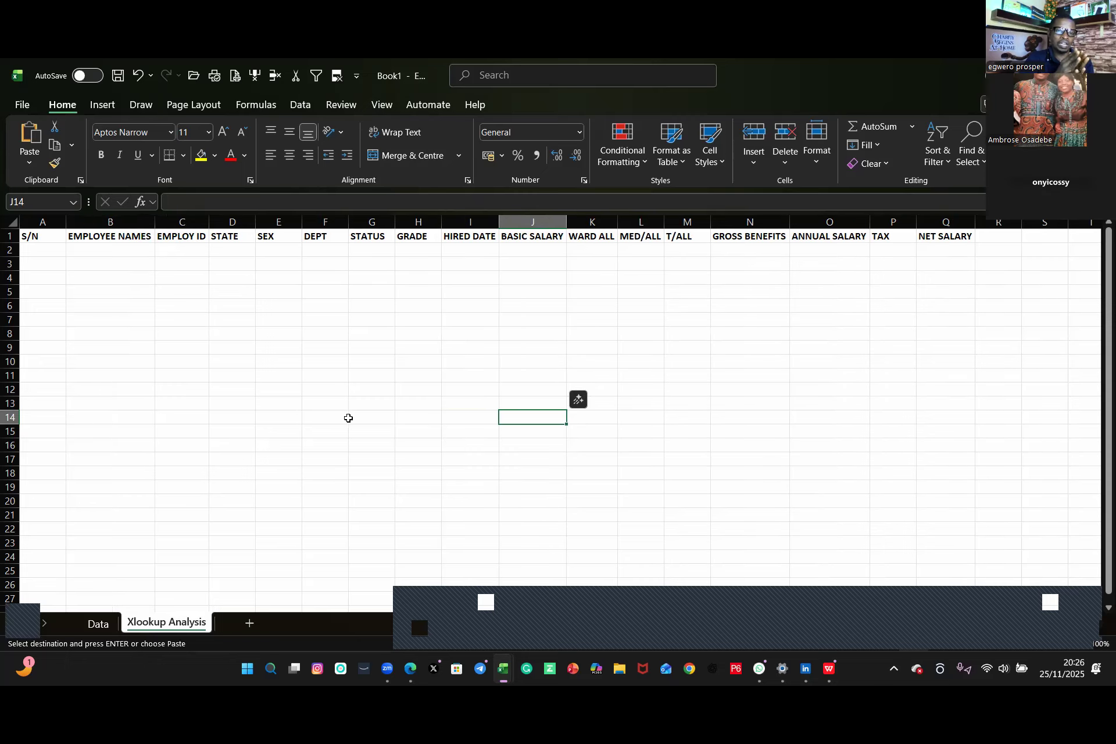
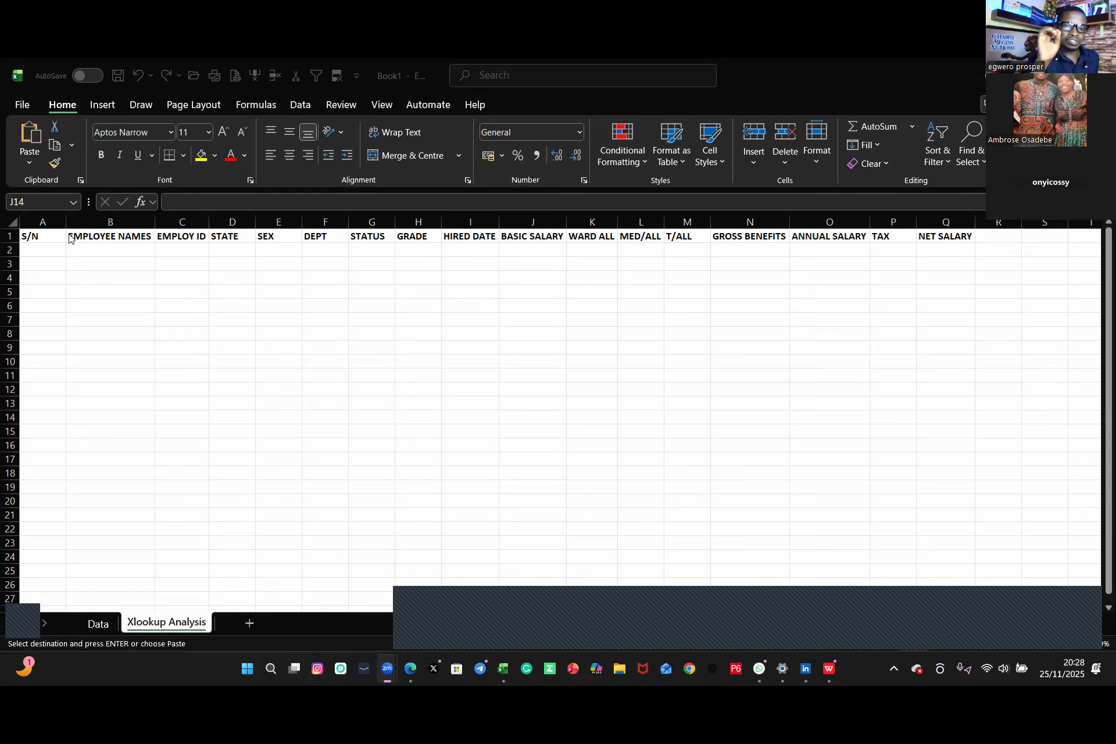
Step: Delete the S/N header from cell A1 of Xlookup Analysis
click(47, 235)
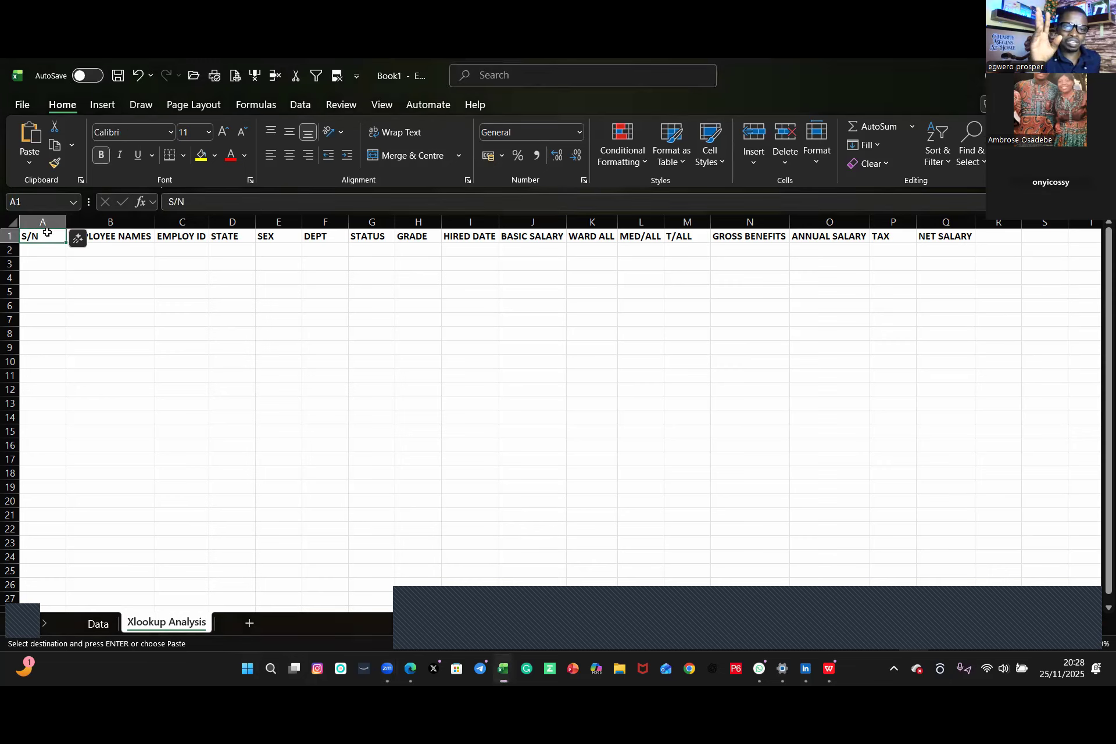
key(Escape)
key(BackSpace)
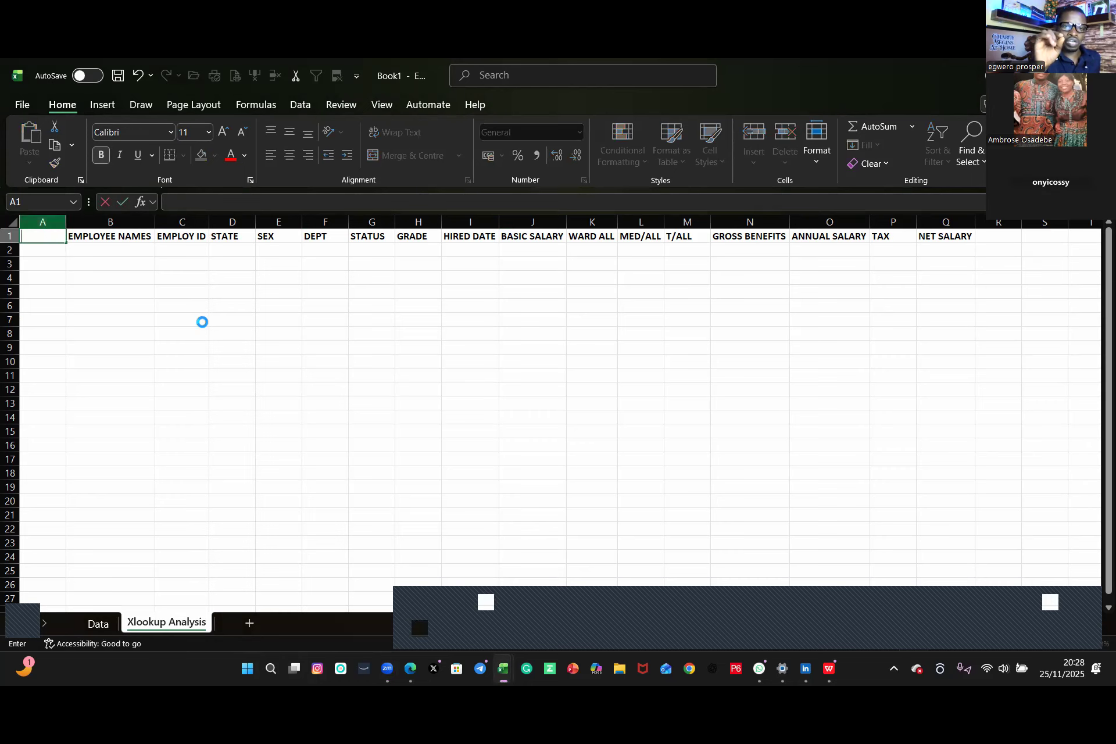
Step: Move the EMPLOYEE NAMES header to B2 and the EMPLOY ID header down to B4
click(198, 320)
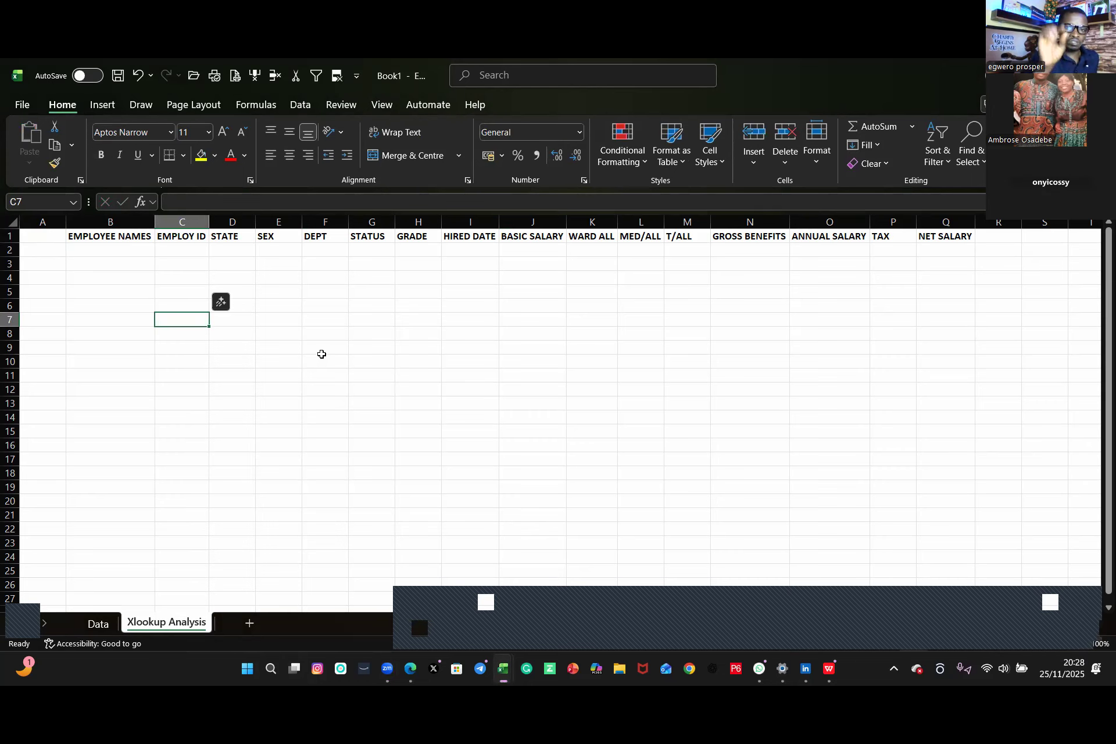
click(113, 235)
drag(125, 247, 121, 251)
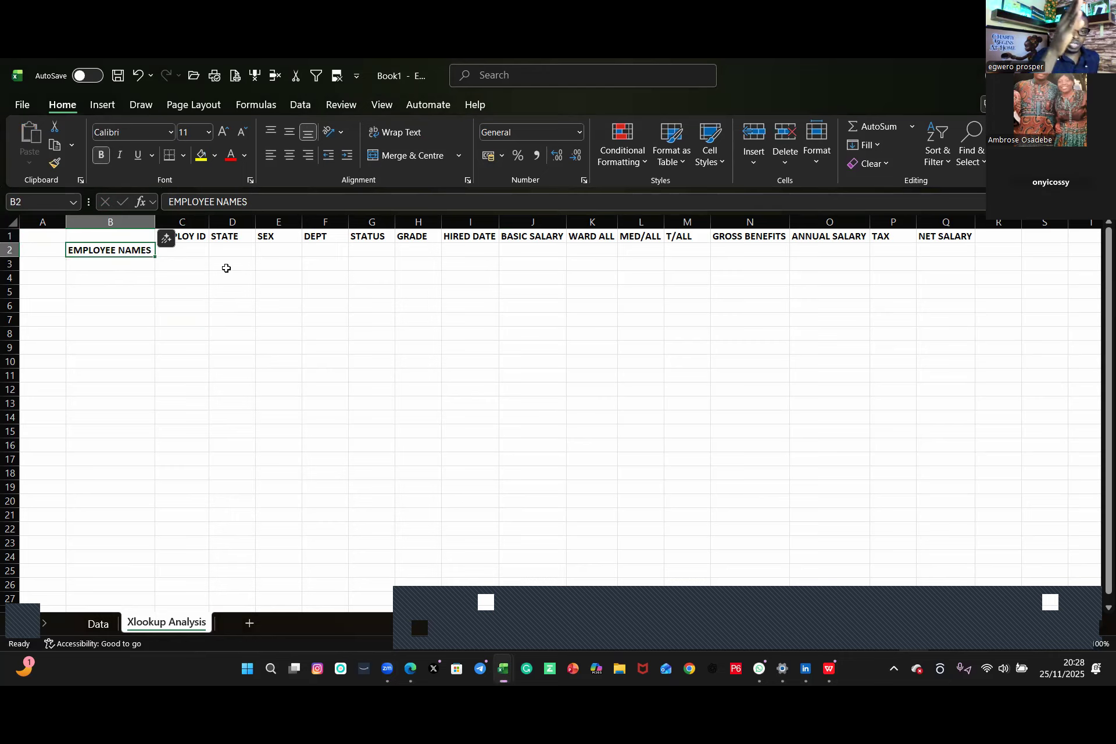
click(195, 237)
mouse_move(195, 239)
mouse_down()
mouse_move(197, 263)
mouse_move(190, 251)
mouse_up()
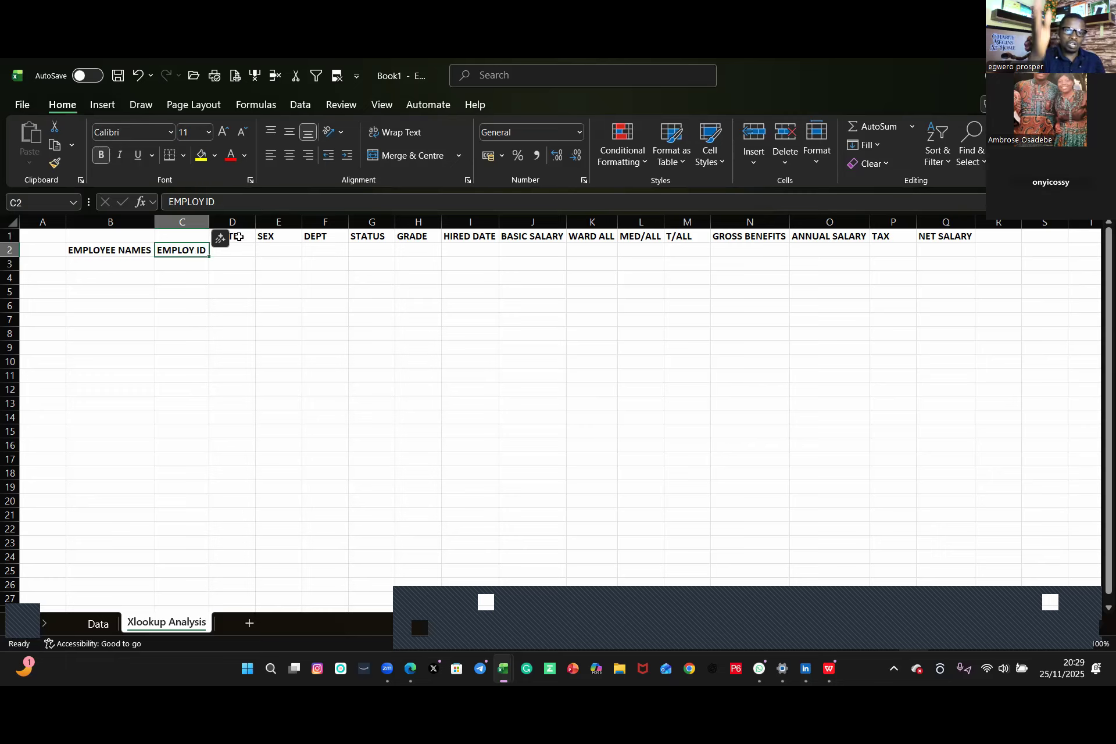
drag(174, 257, 120, 271)
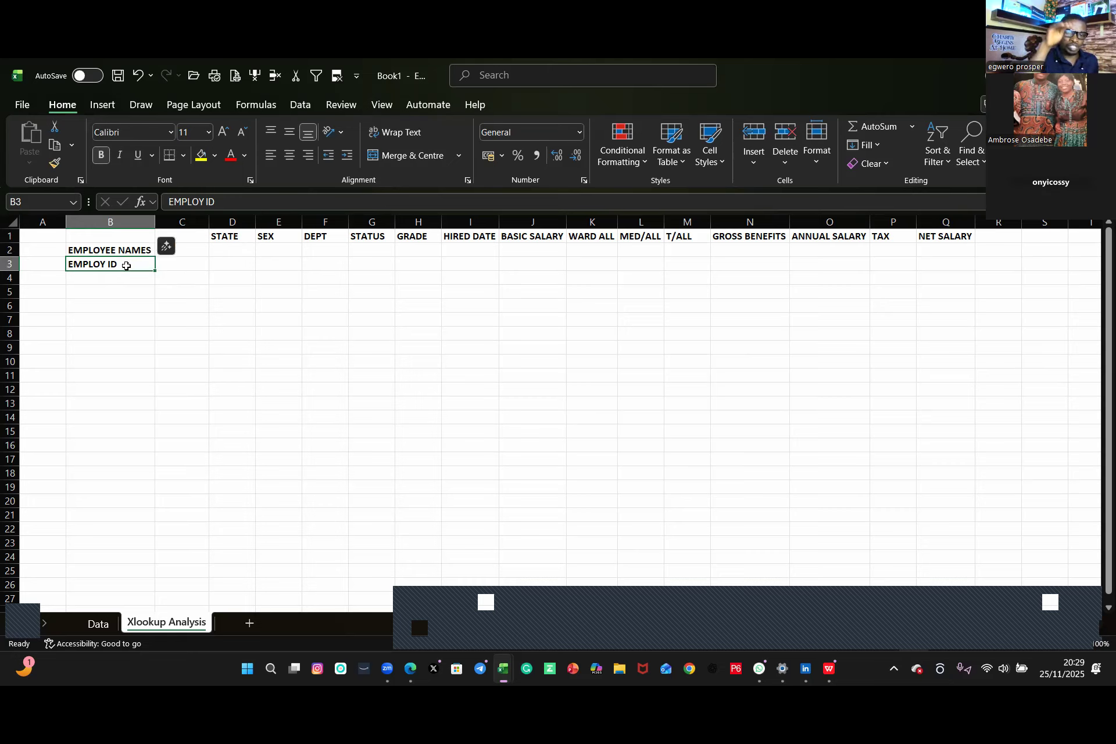
drag(126, 270, 129, 277)
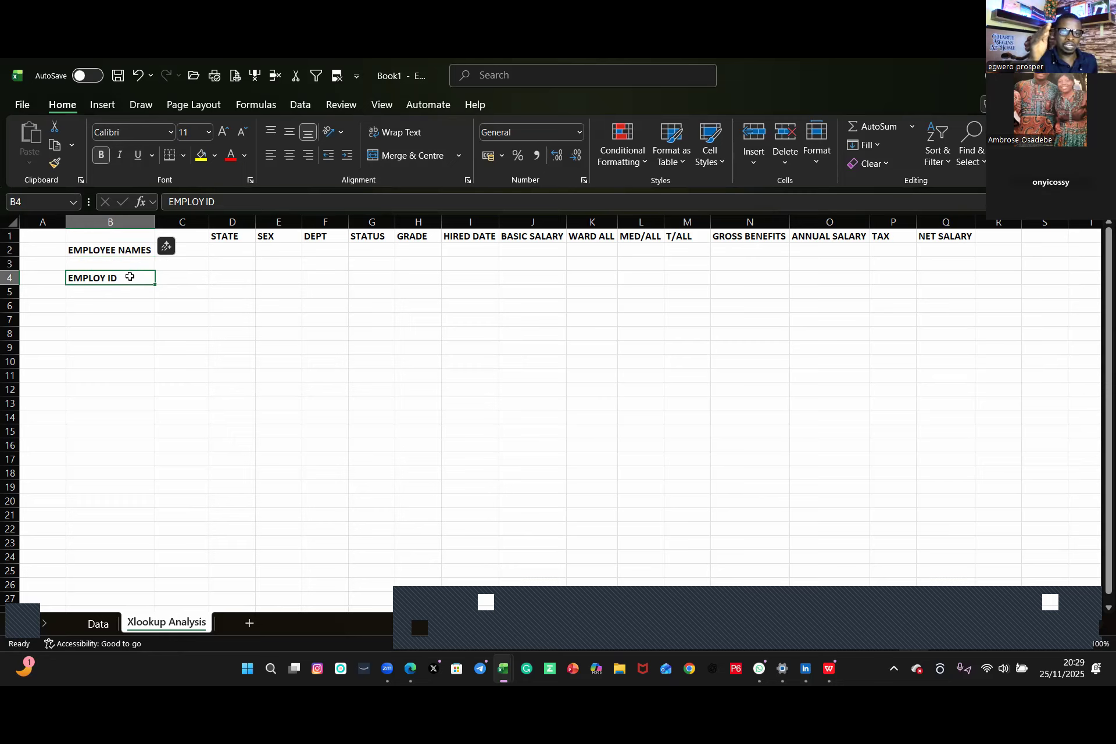
Step: Move the STATE, SEX, DEPT and STATUS headers into column B at rows 6, 8, 10 and 12
click(224, 239)
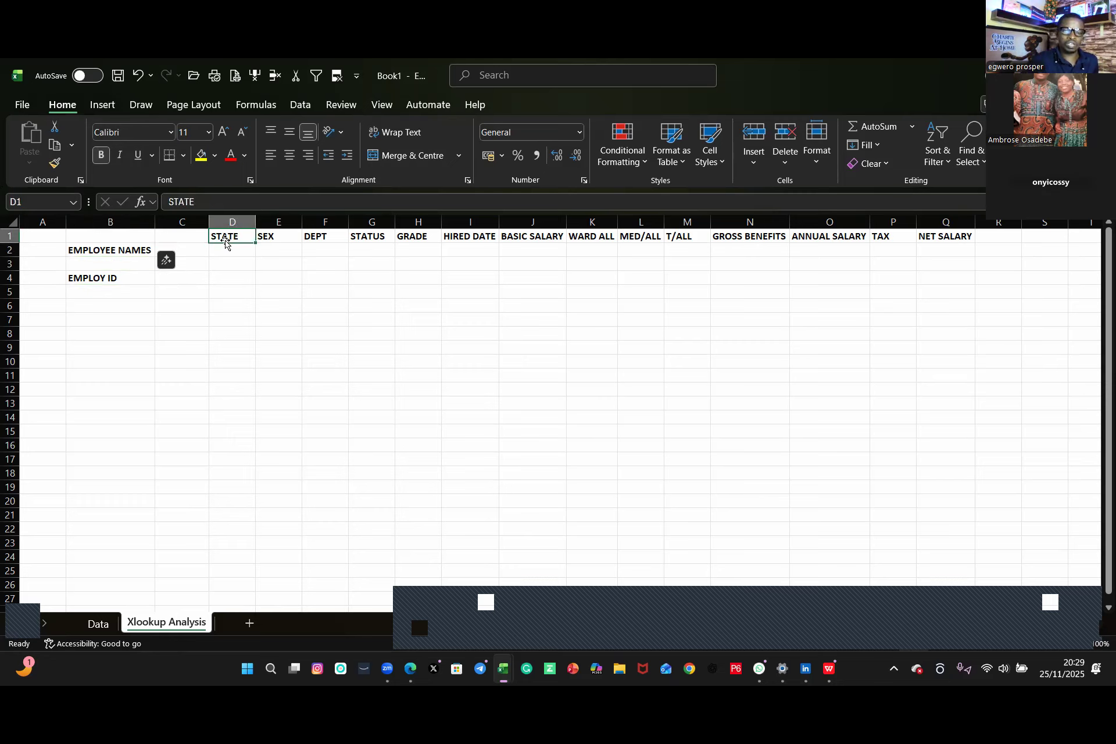
drag(232, 244, 84, 308)
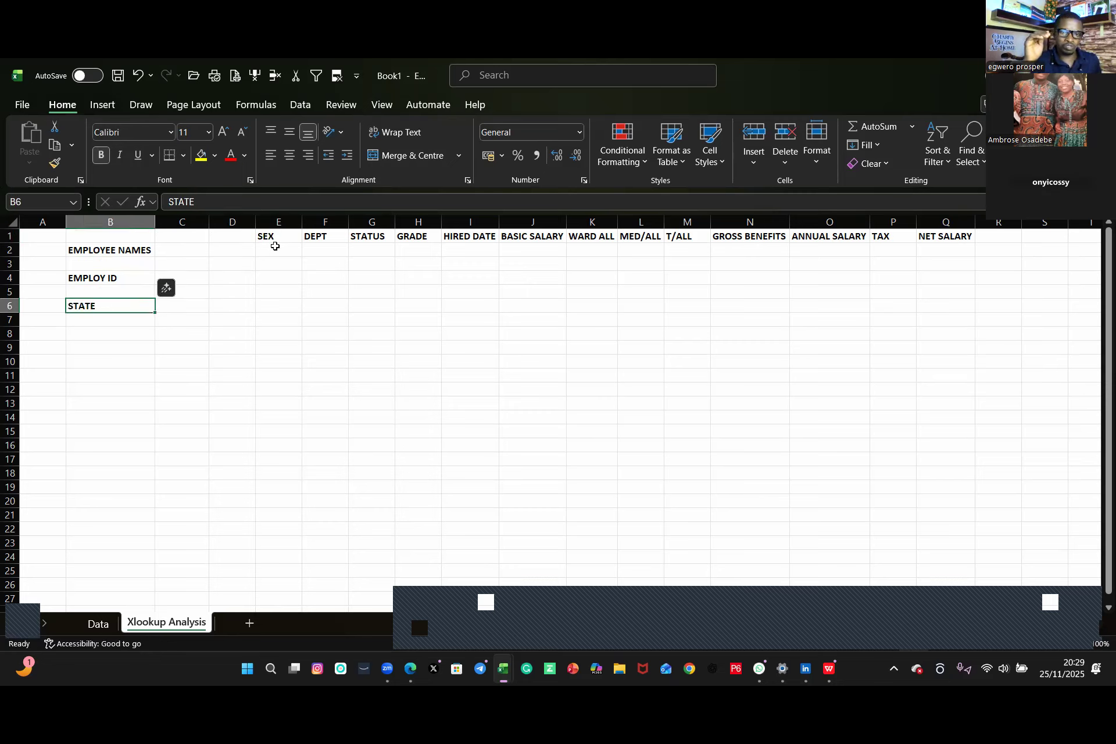
drag(275, 241, 92, 334)
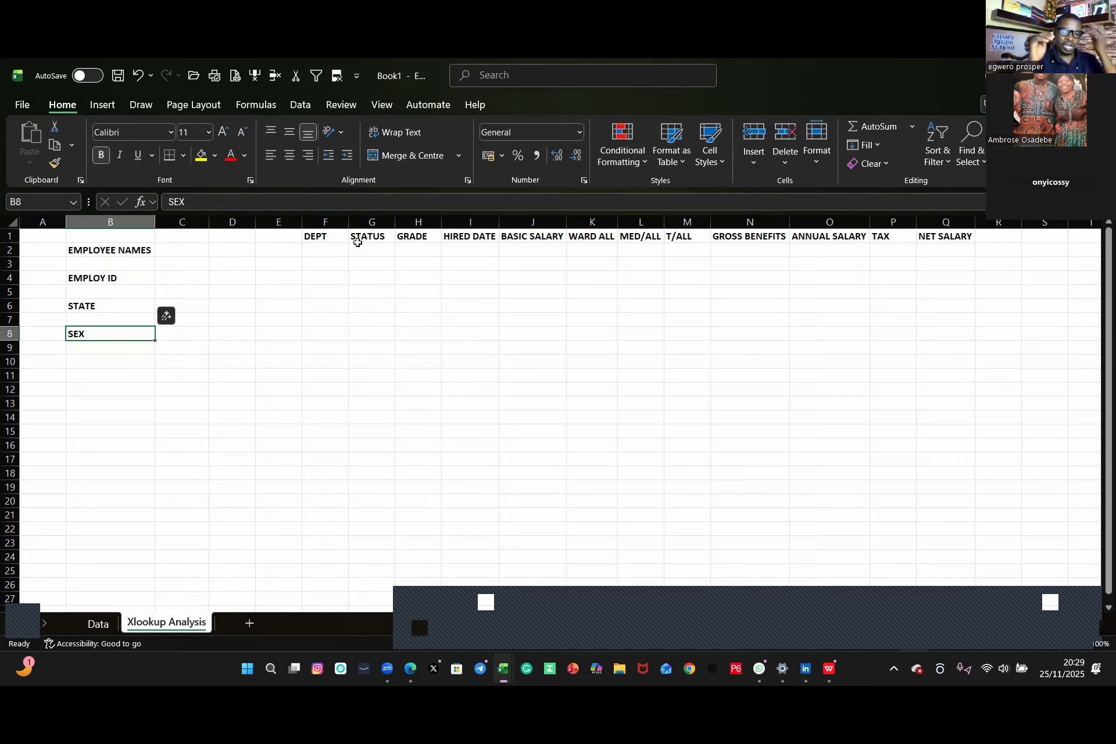
click(322, 238)
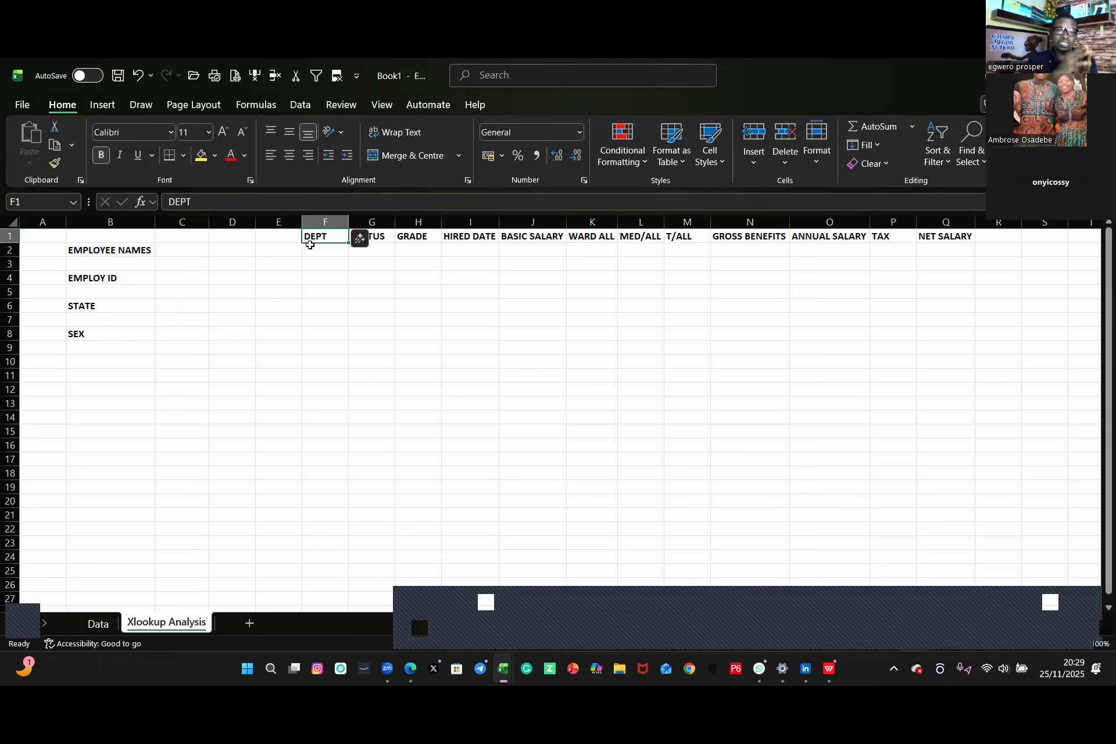
drag(324, 245, 91, 370)
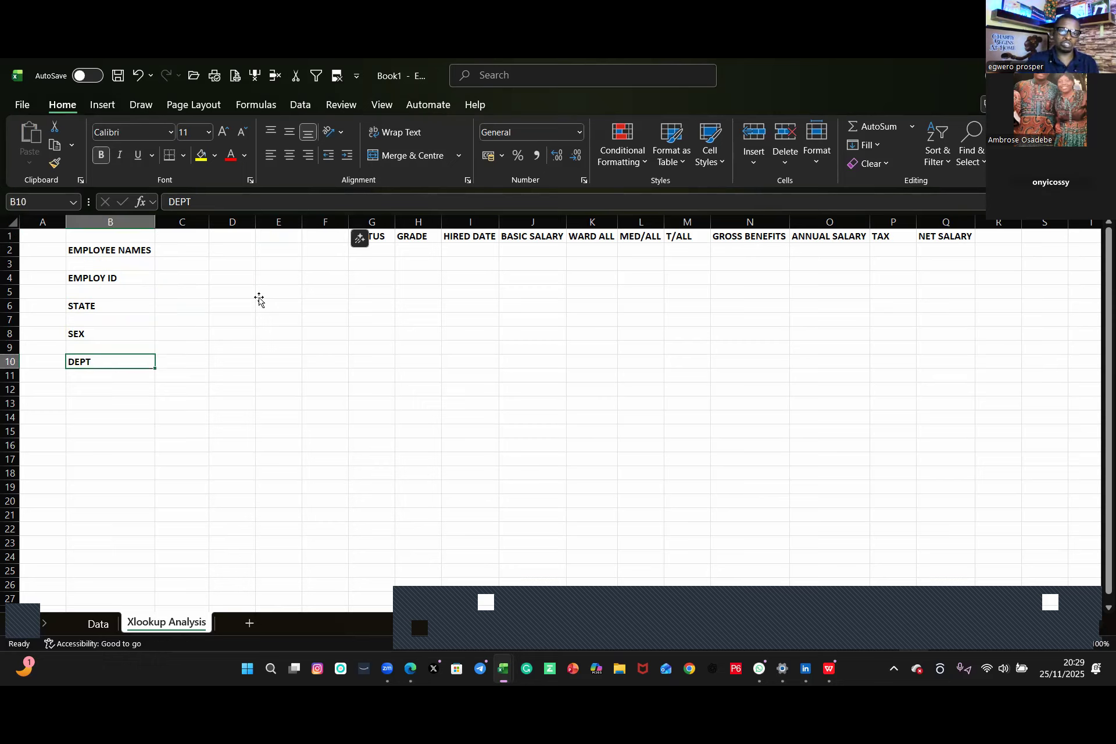
click(381, 238)
drag(381, 244, 100, 394)
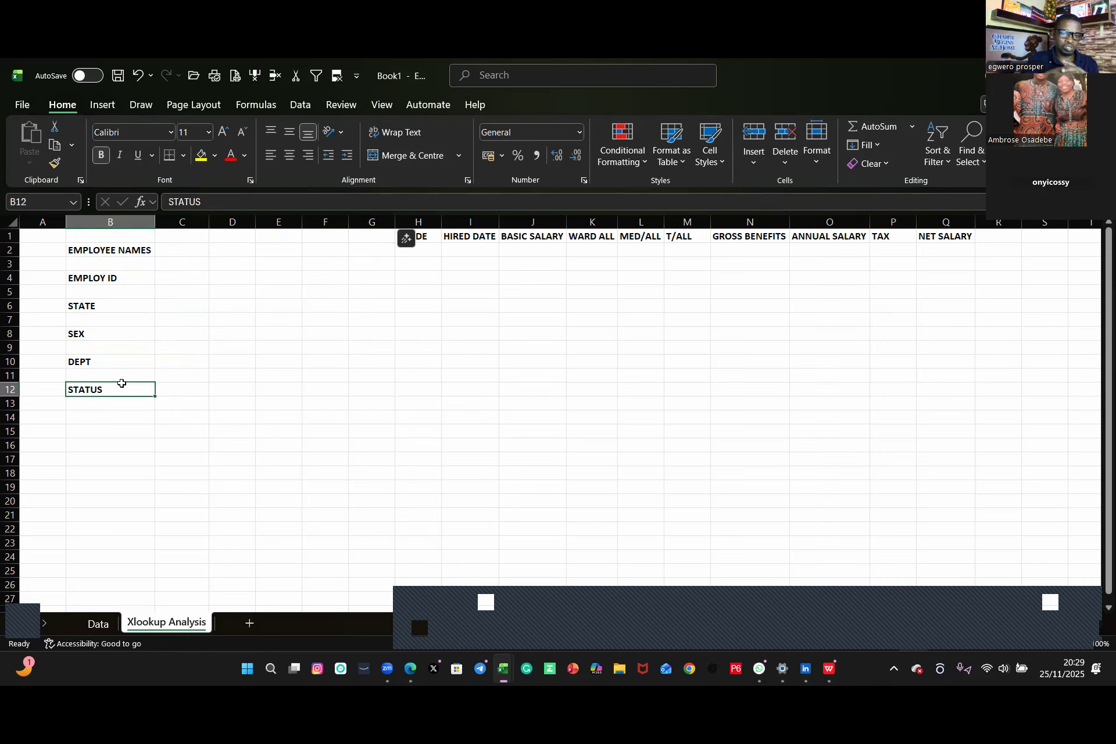
Step: Move the GRADE header to B14 and the HIRED DATE header to B17
click(419, 237)
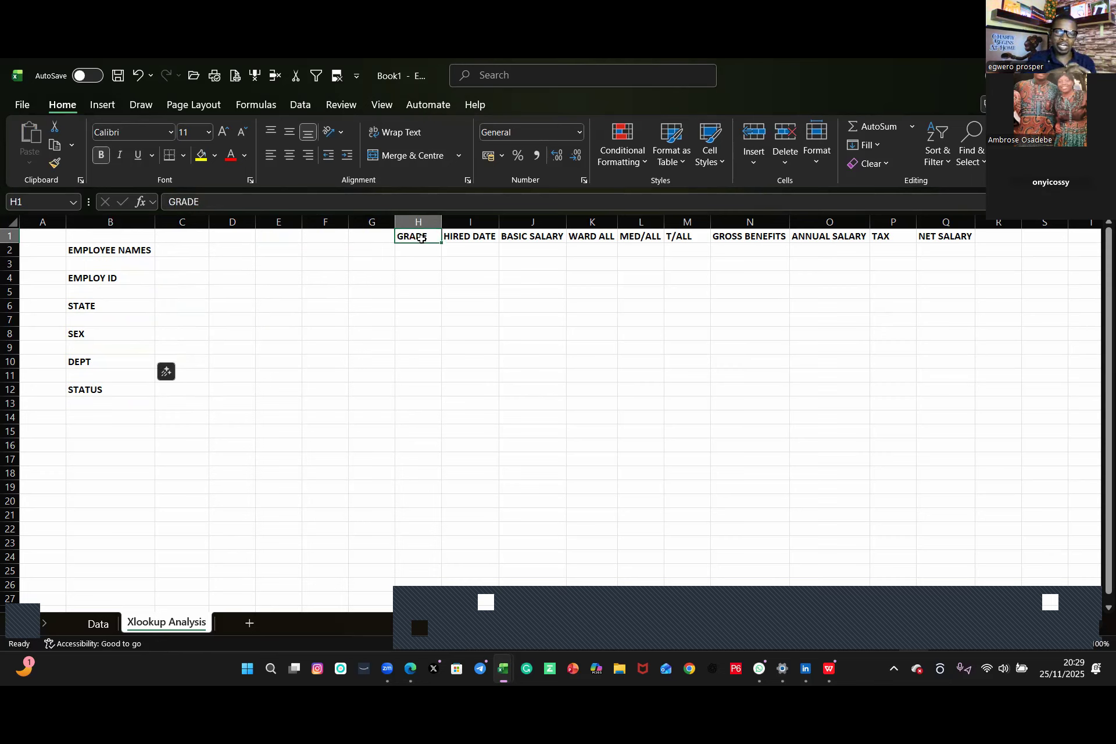
drag(423, 241, 125, 418)
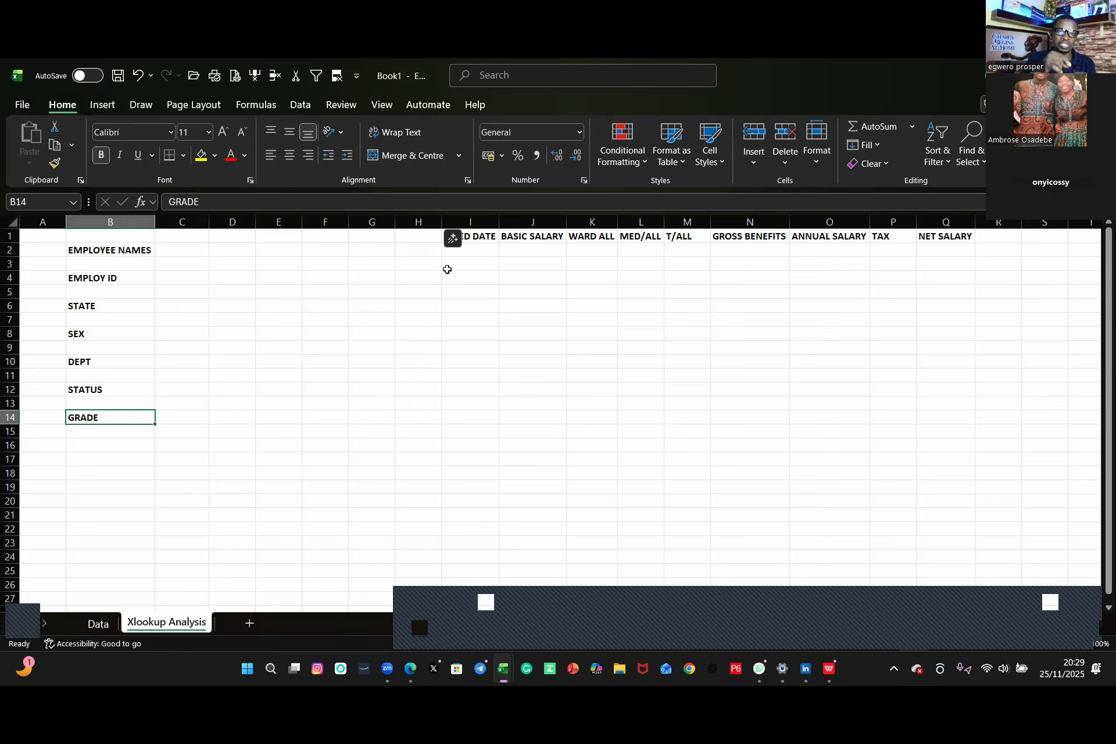
click(475, 243)
drag(475, 244, 115, 460)
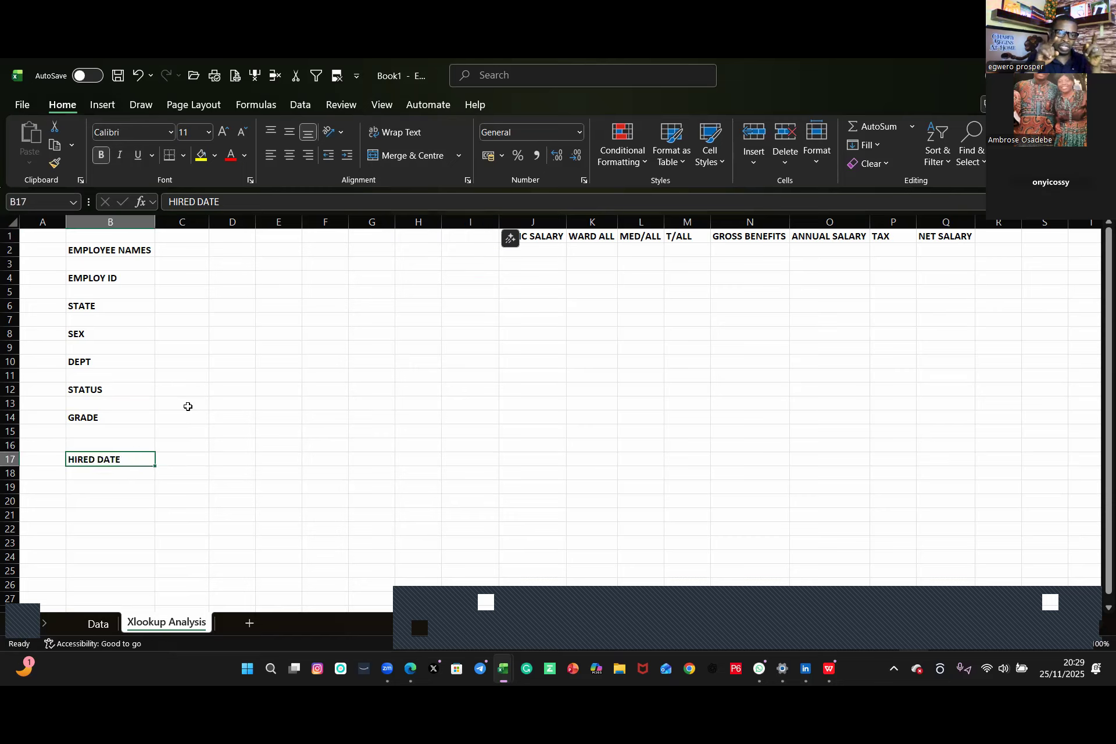
Step: Move the BASIC SALARY, WARD ALL and MED/ALL headers into column D at rows 2, 4 and 6
click(534, 239)
drag(536, 241, 247, 250)
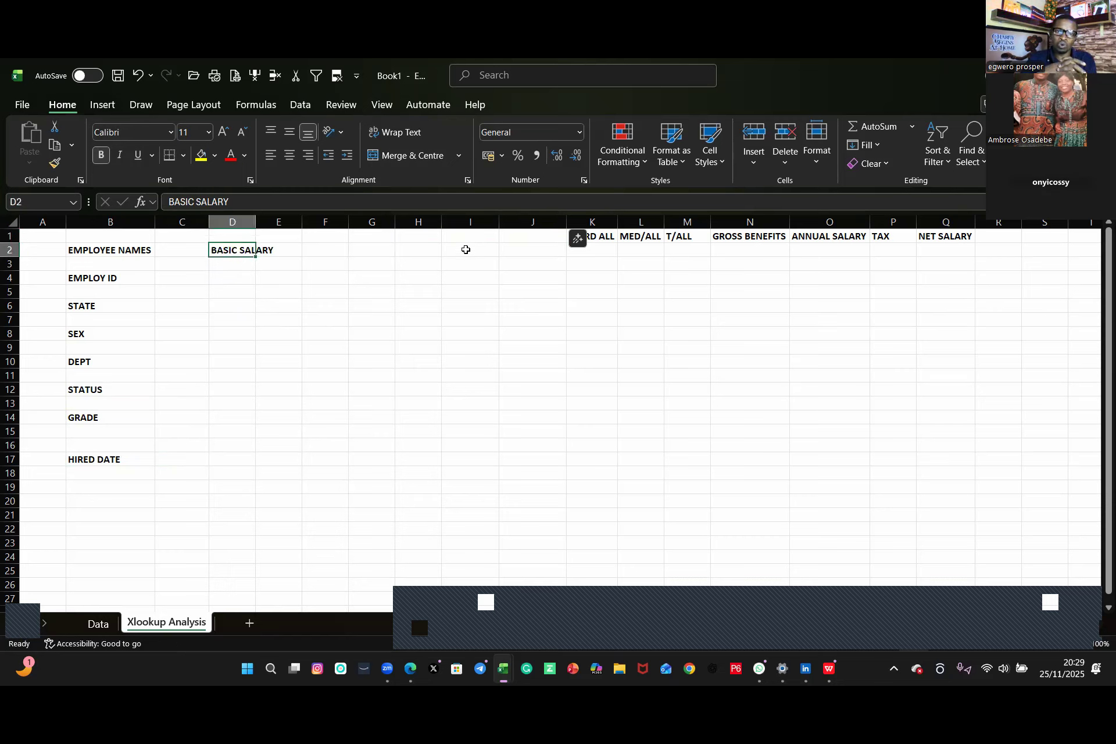
click(591, 239)
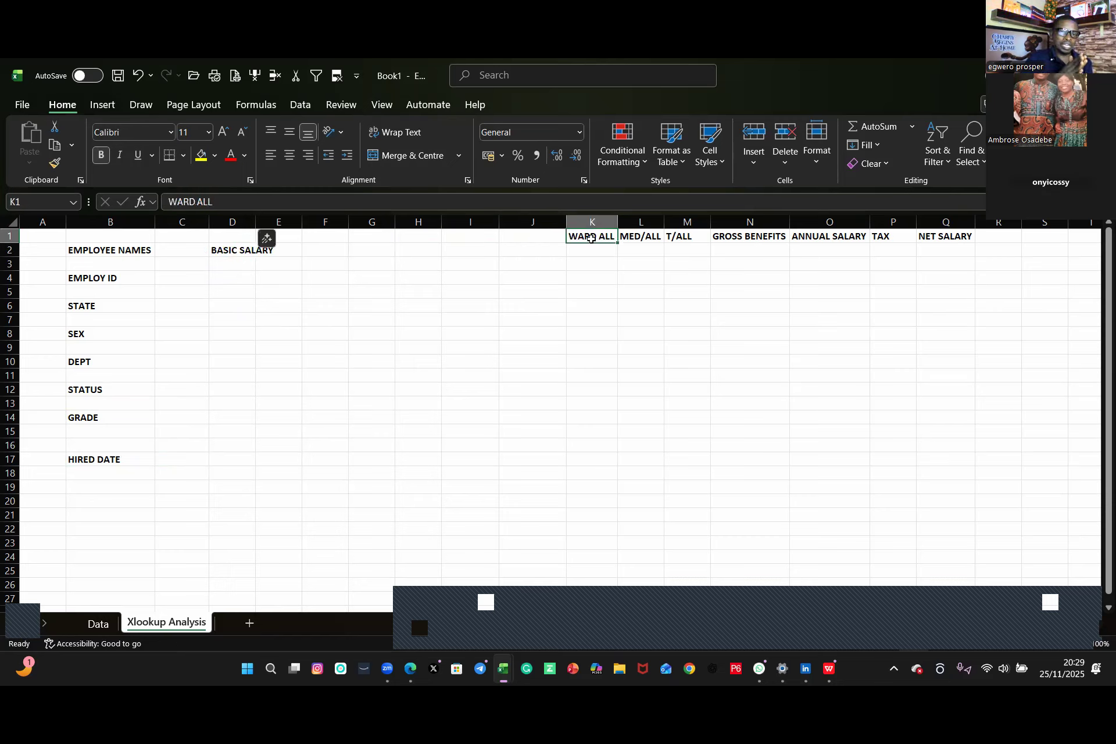
drag(591, 242, 238, 279)
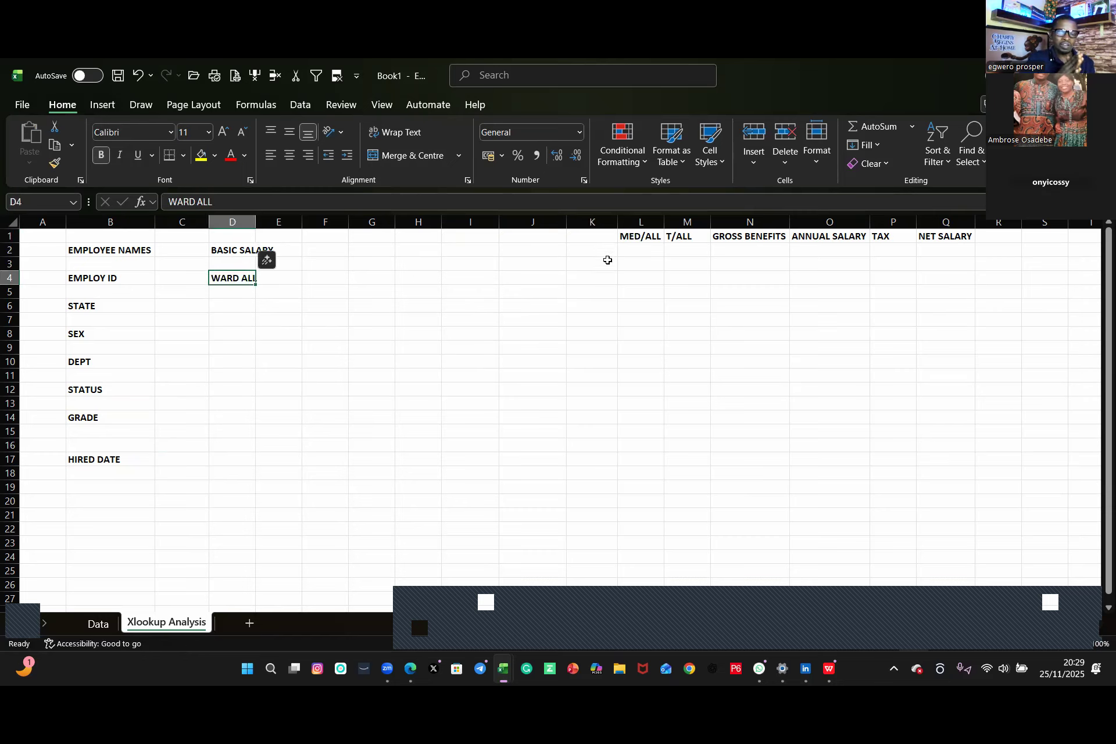
click(642, 239)
drag(644, 244, 218, 311)
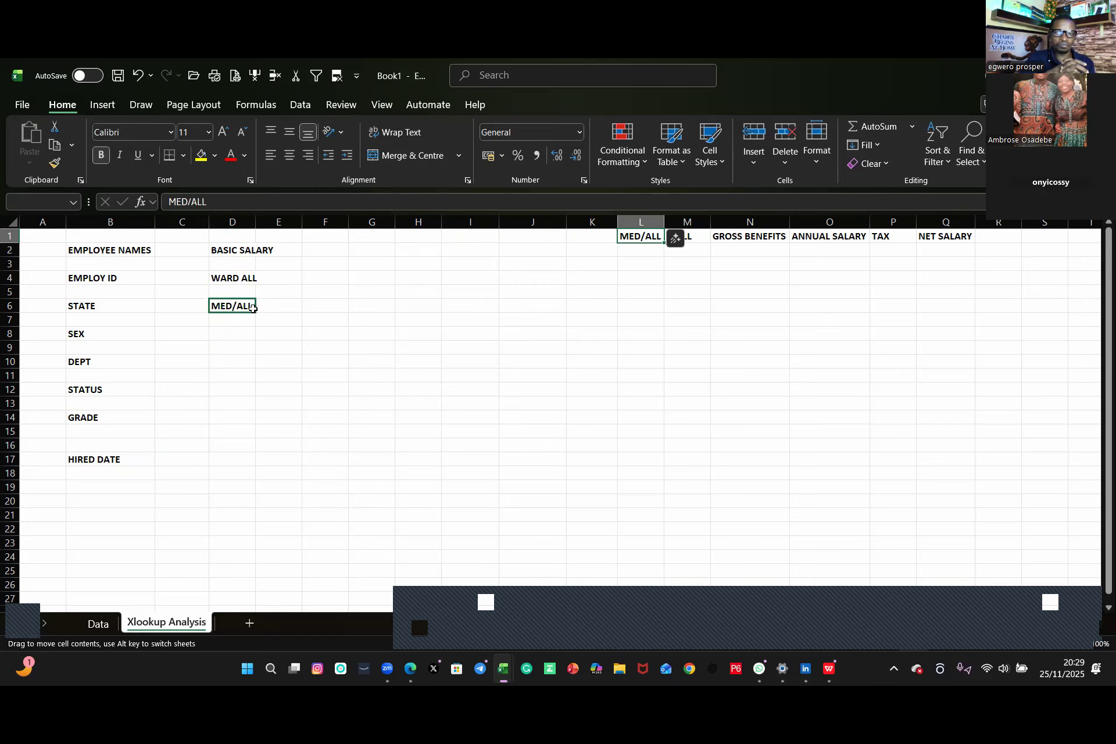
Step: Move the T/ALL, GROSS BENEFITS and ANNUAL SALARY headers into column D at rows 8, 10 and 12
click(692, 242)
drag(694, 244, 241, 340)
click(734, 239)
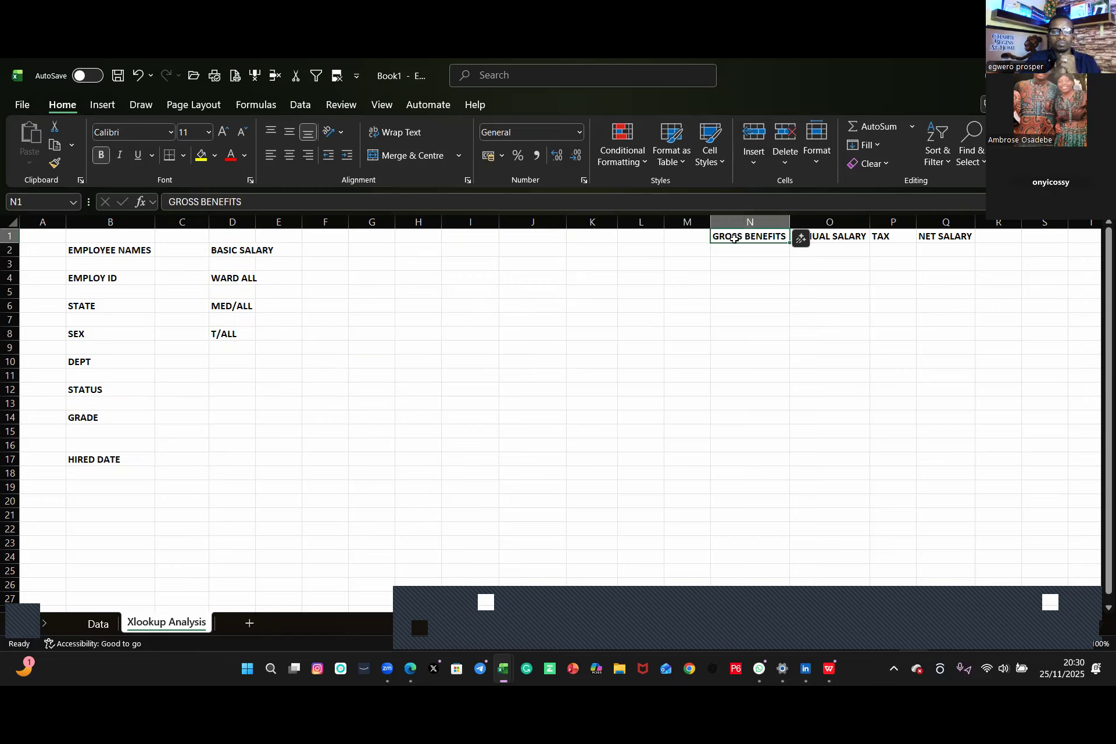
drag(764, 251, 226, 366)
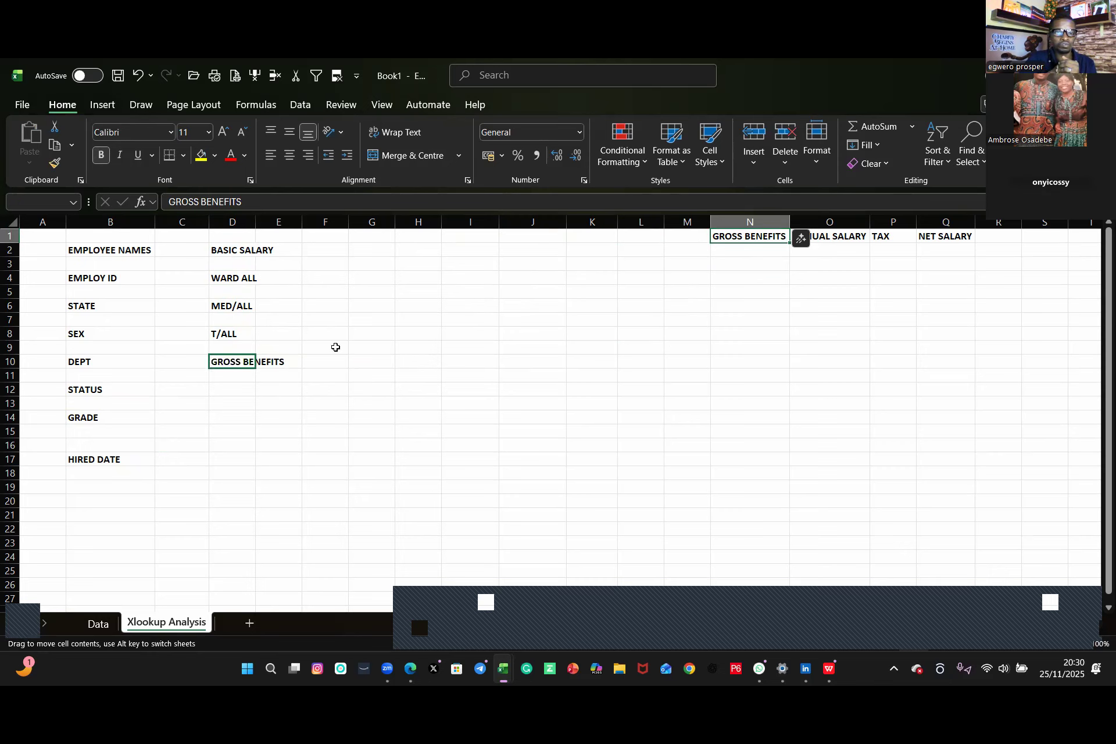
click(843, 235)
drag(832, 248, 241, 392)
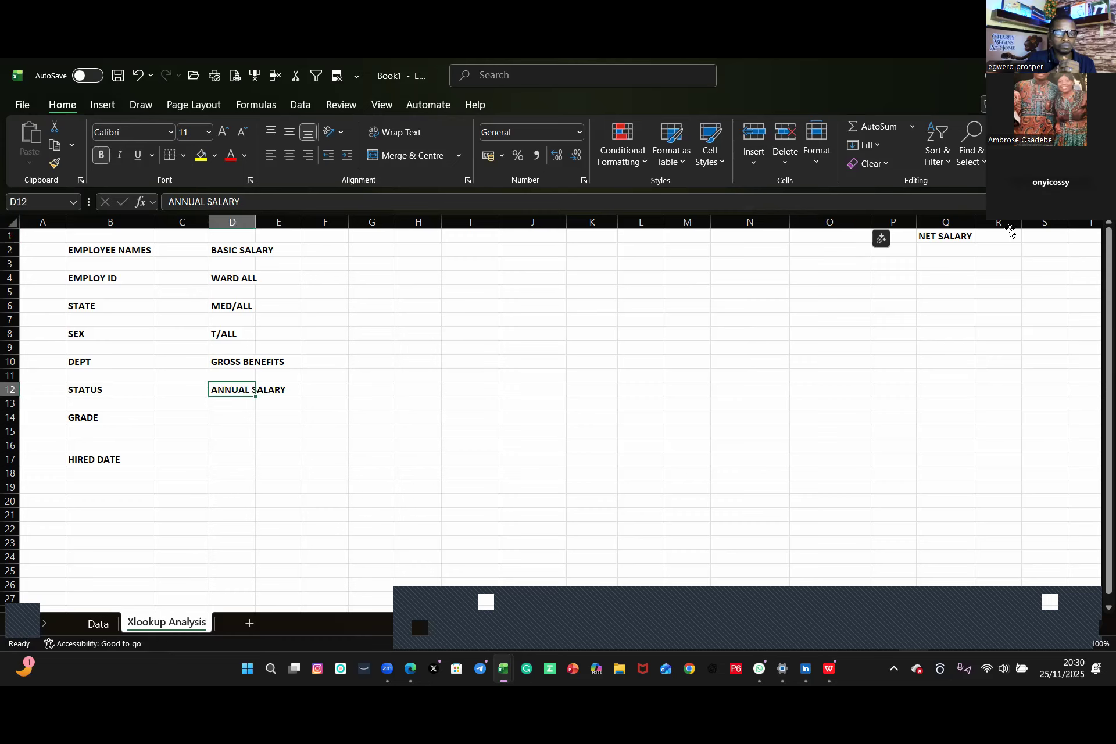
Step: Move the TAX header to D14 and NET SALARY to D16, then autofit column D
click(892, 241)
drag(894, 247, 237, 426)
click(958, 239)
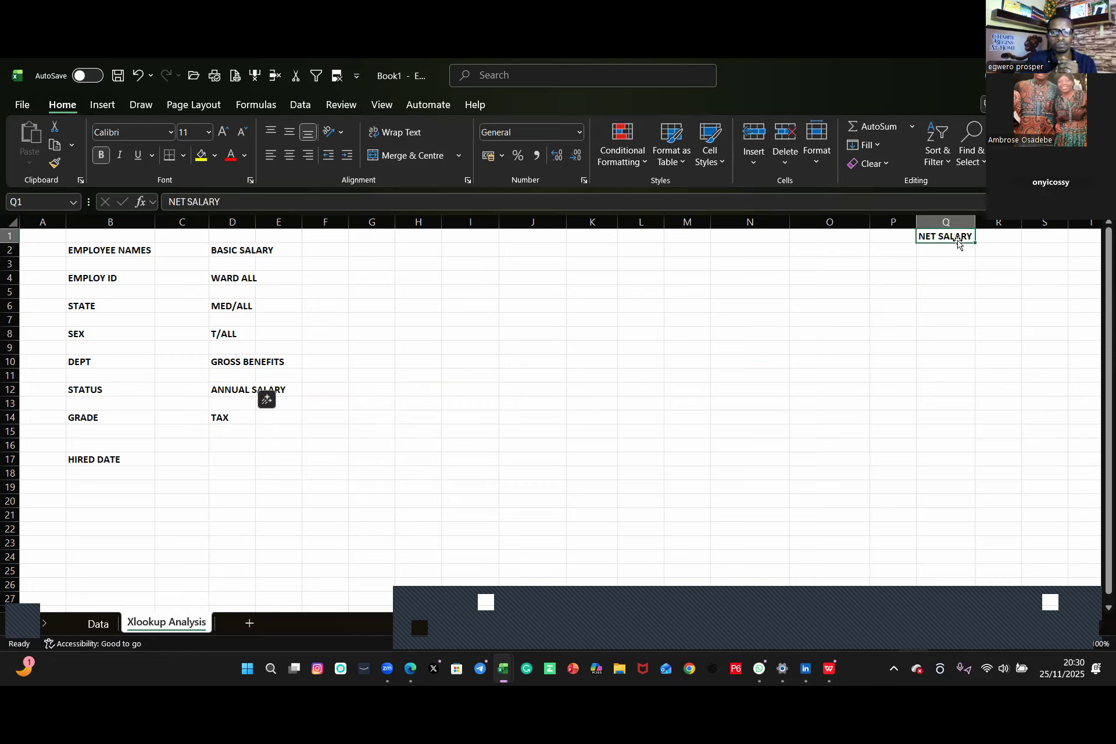
drag(962, 244, 238, 445)
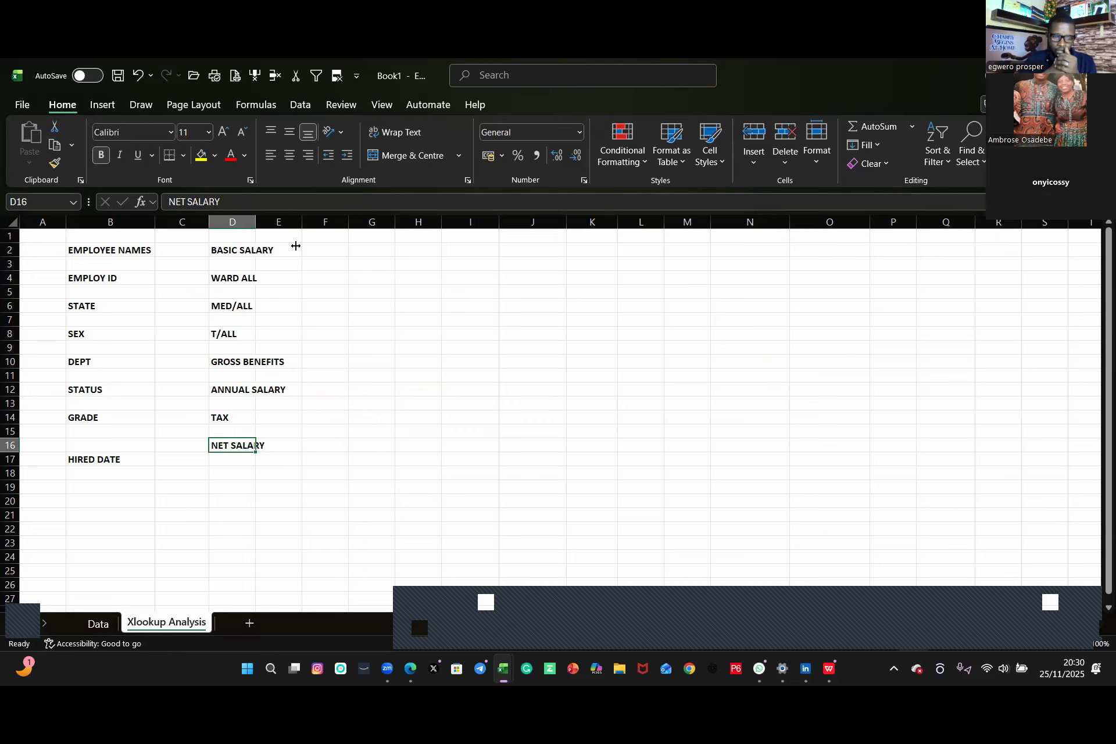
double_click(255, 223)
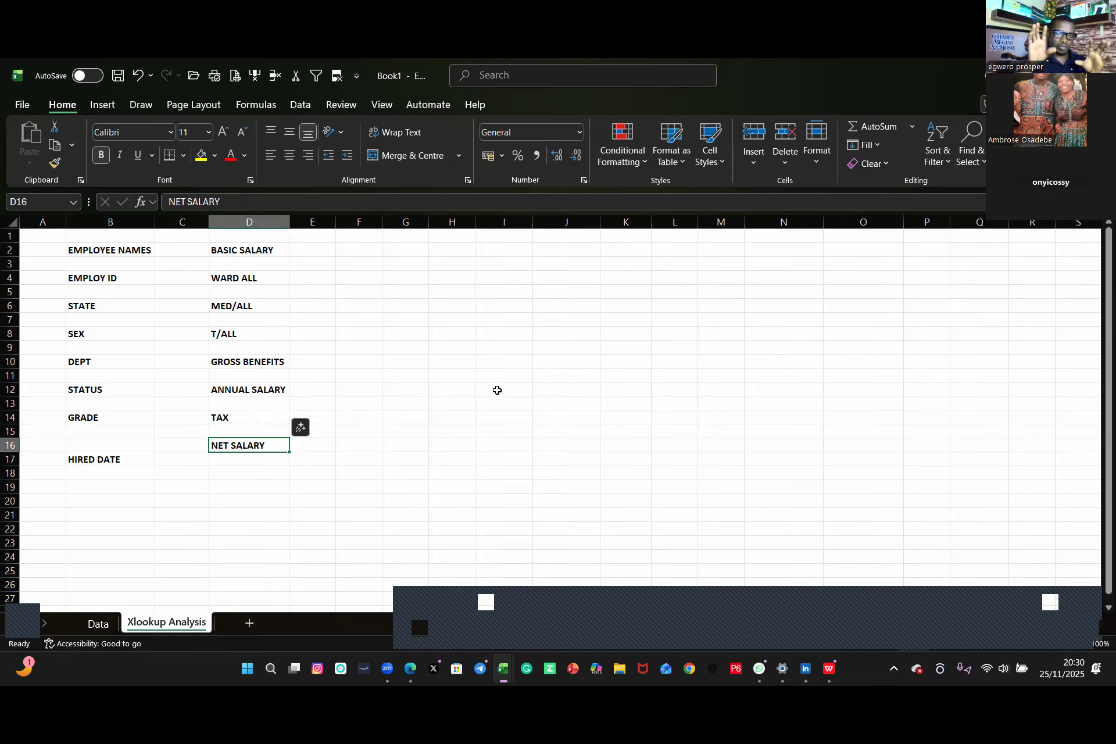
click(106, 249)
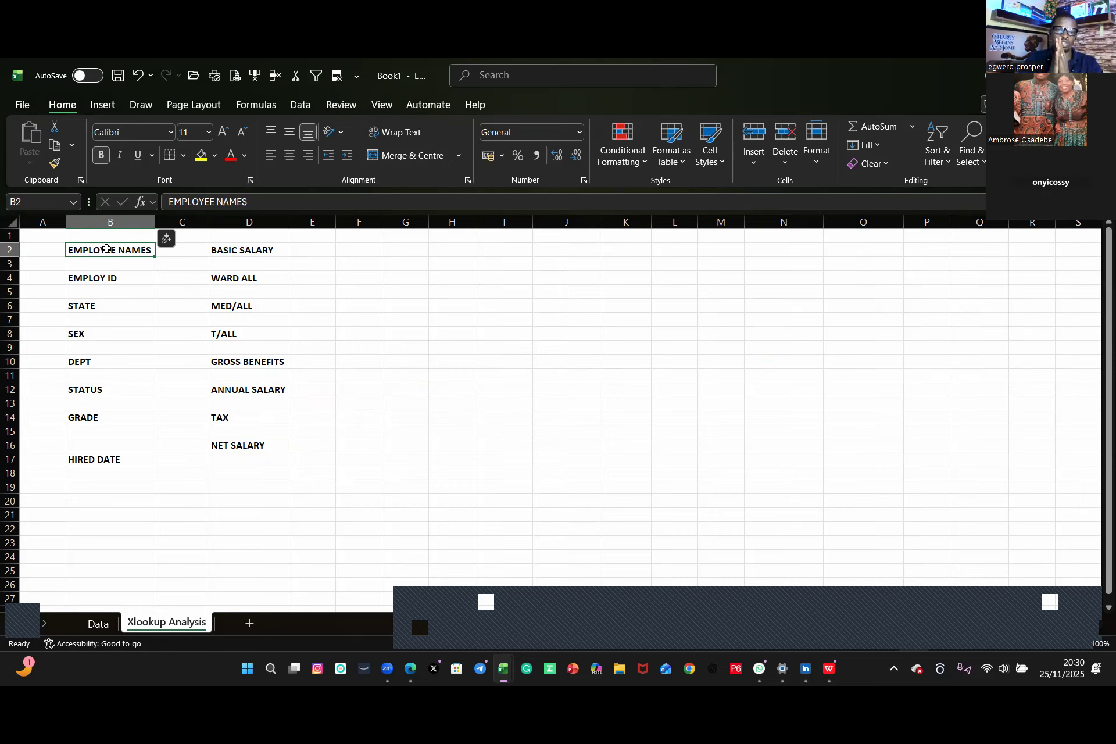
key(Down)
key(Down)
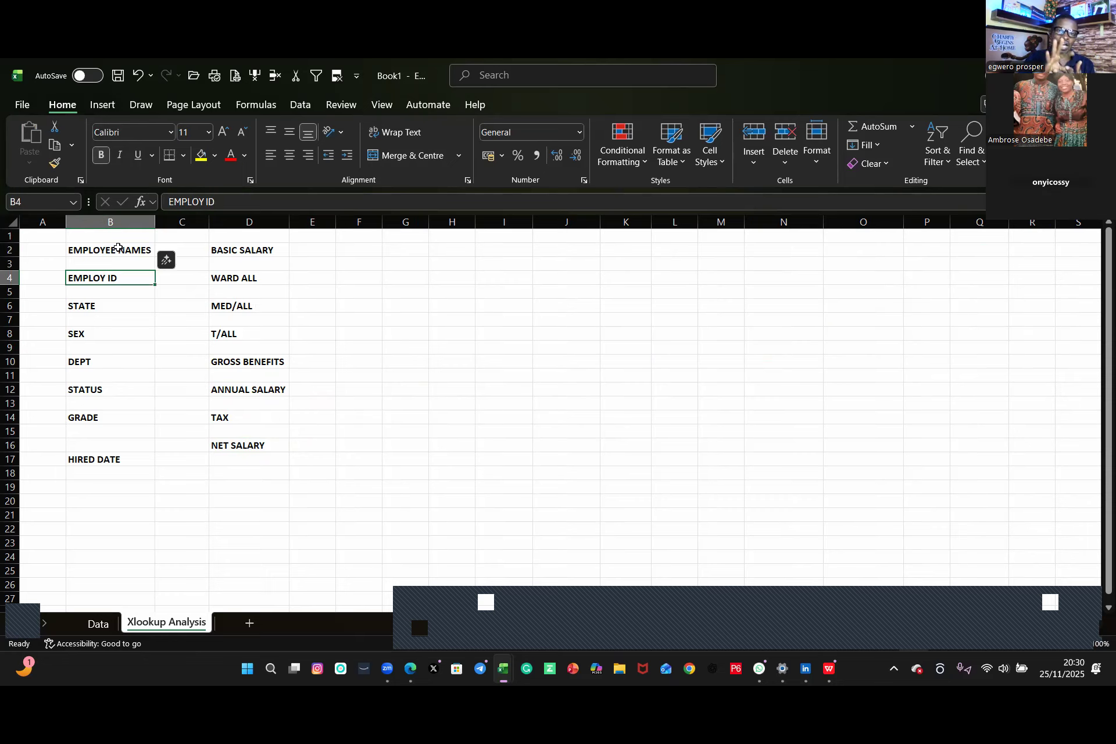
click(118, 247)
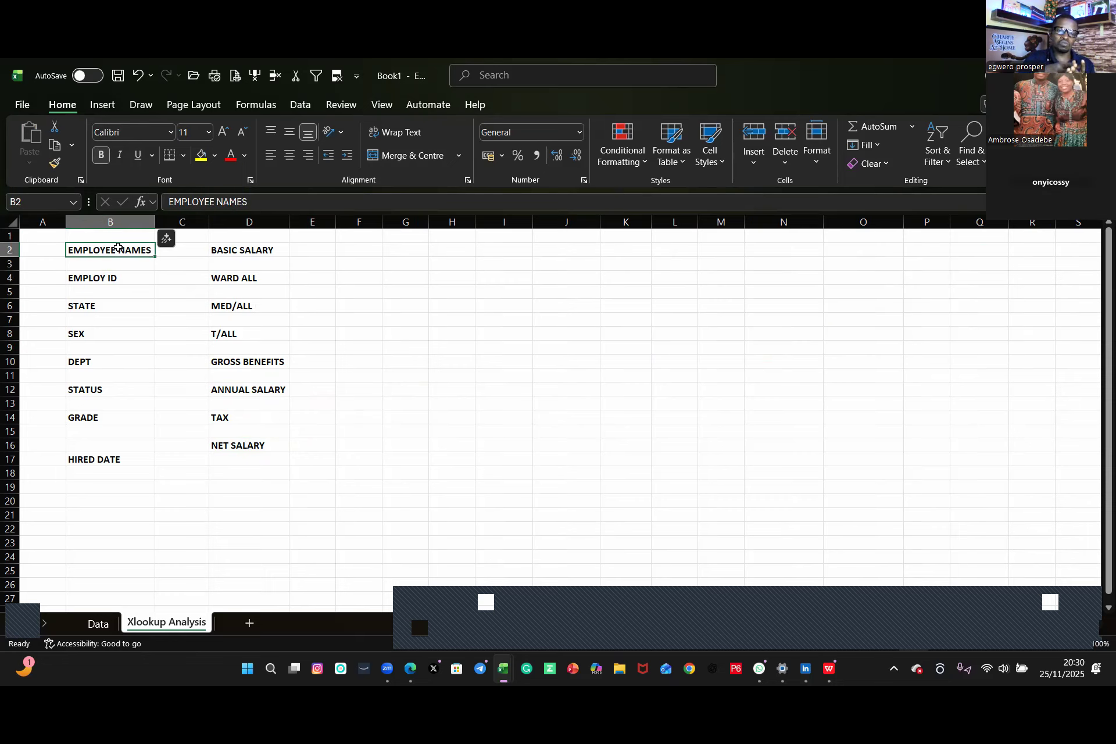
right_click(119, 250)
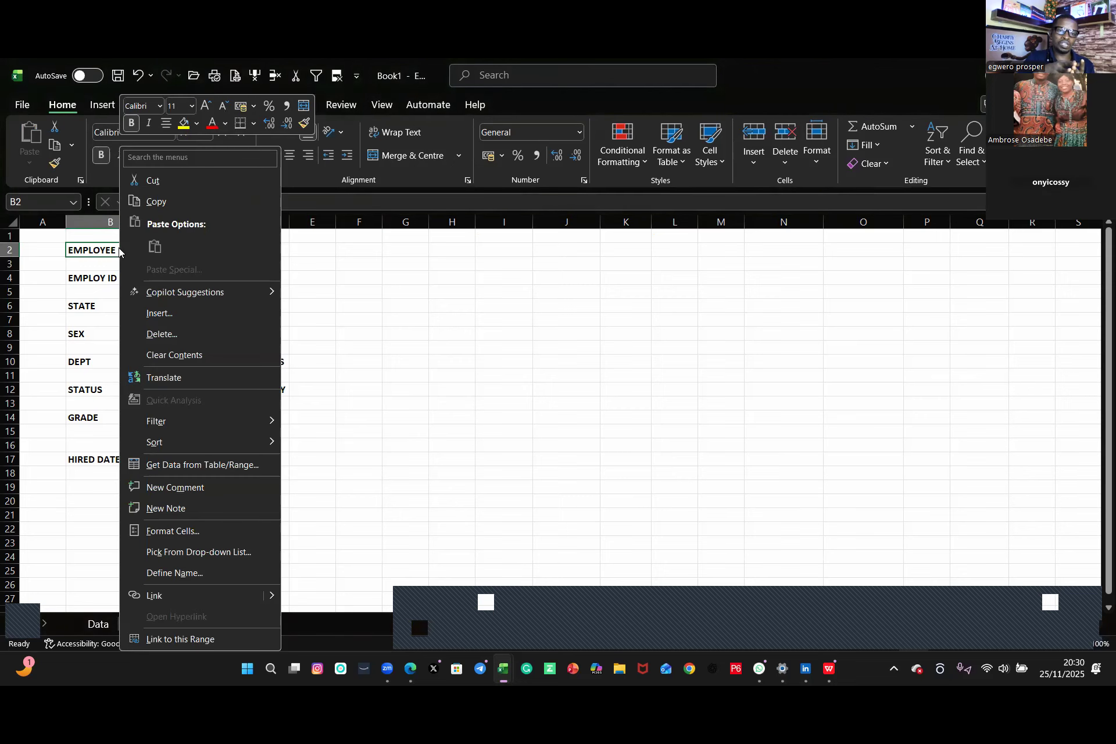
click(357, 280)
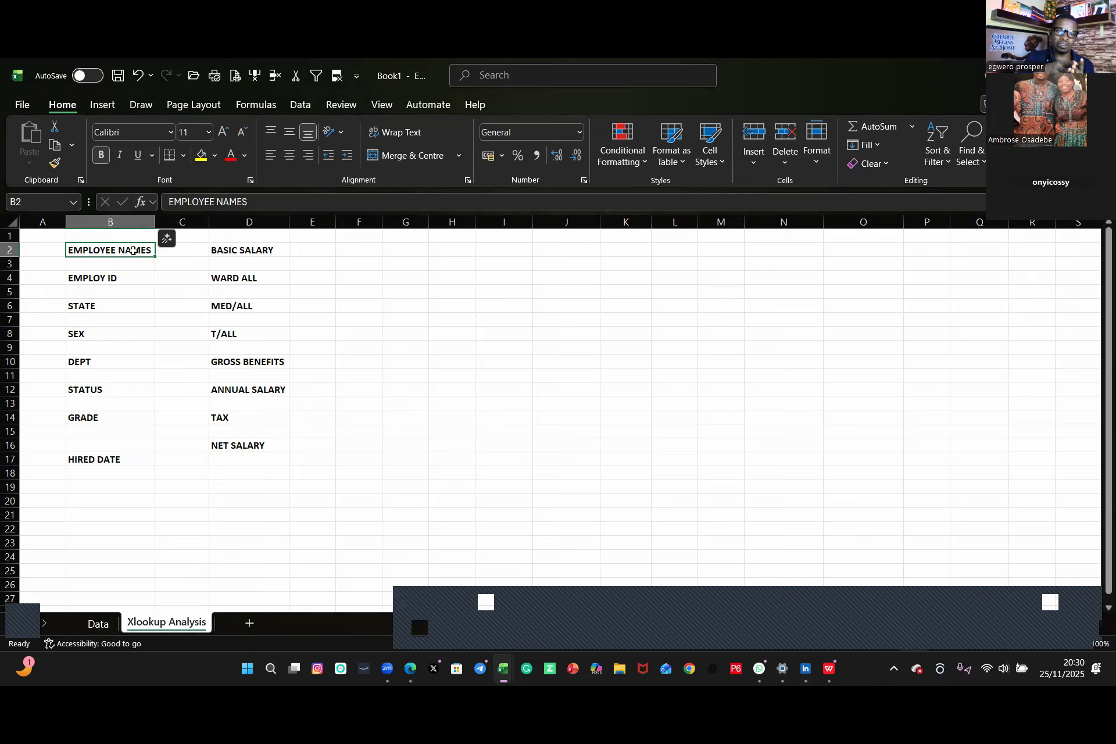
click(483, 336)
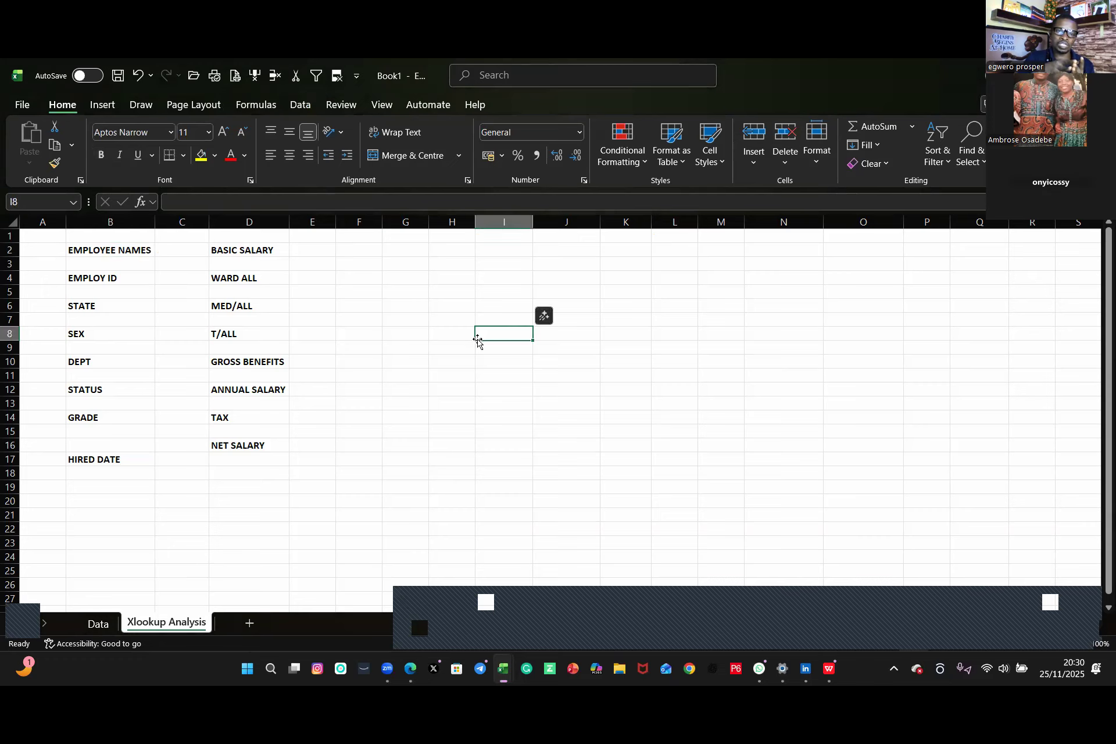
Step: Add List data validation to C2 with the employee names Data!$B$2:$B$151 as its source
click(174, 252)
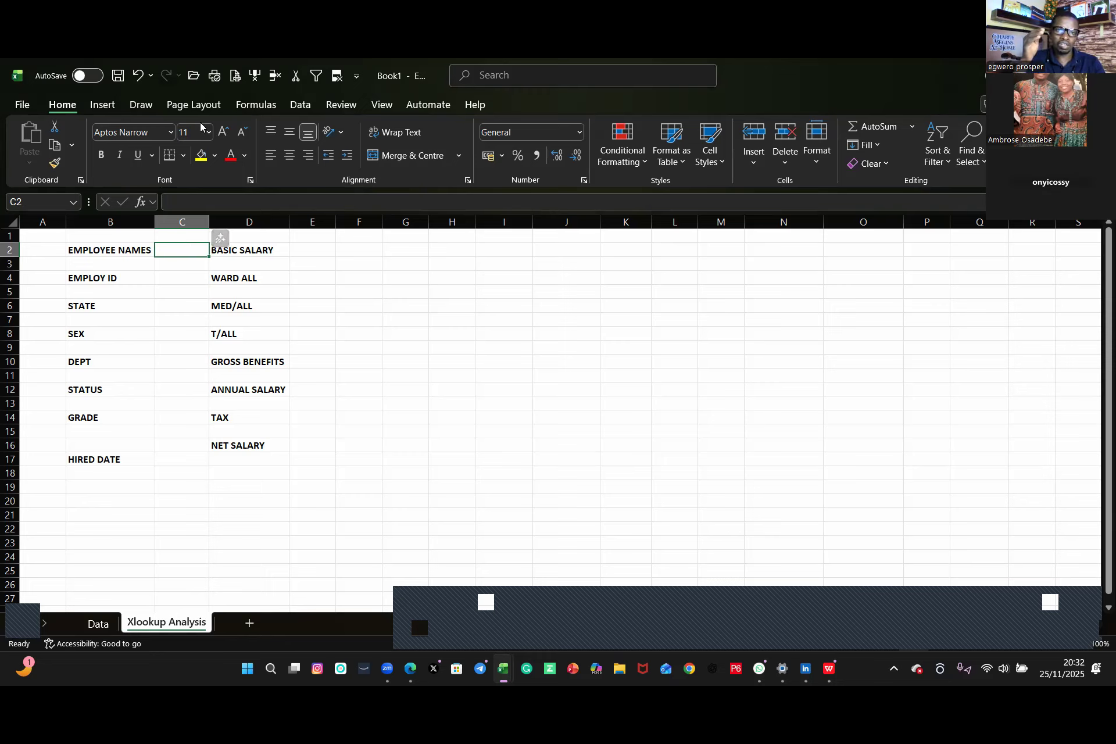
click(297, 105)
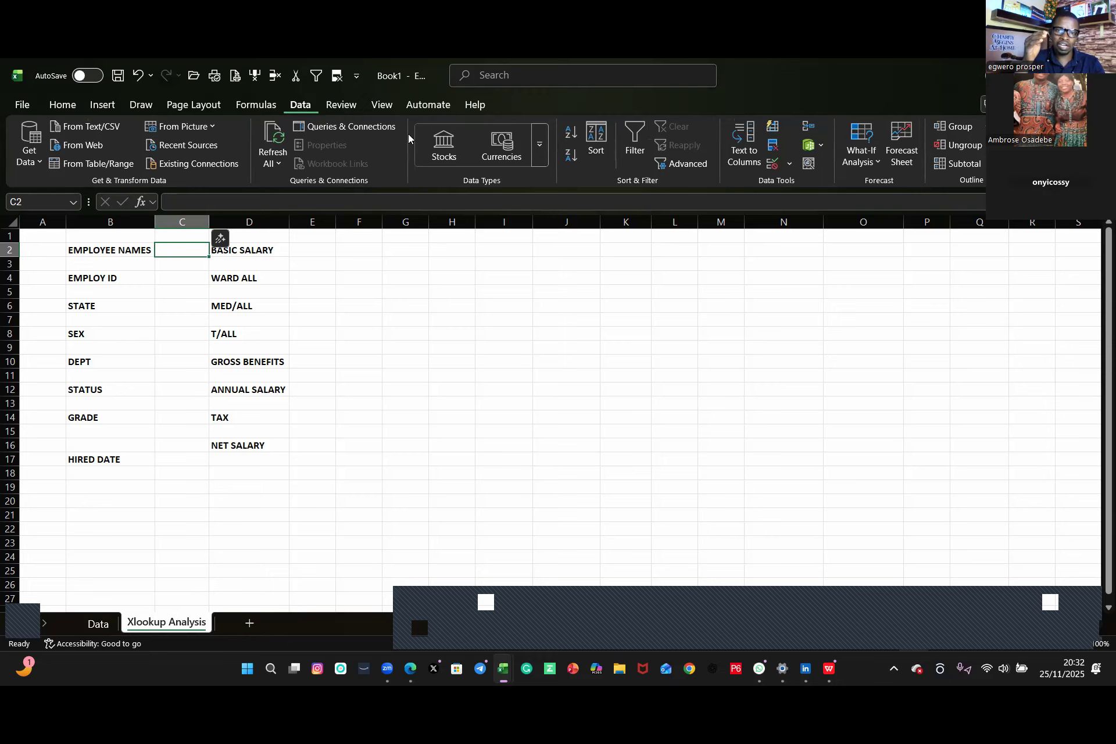
click(769, 166)
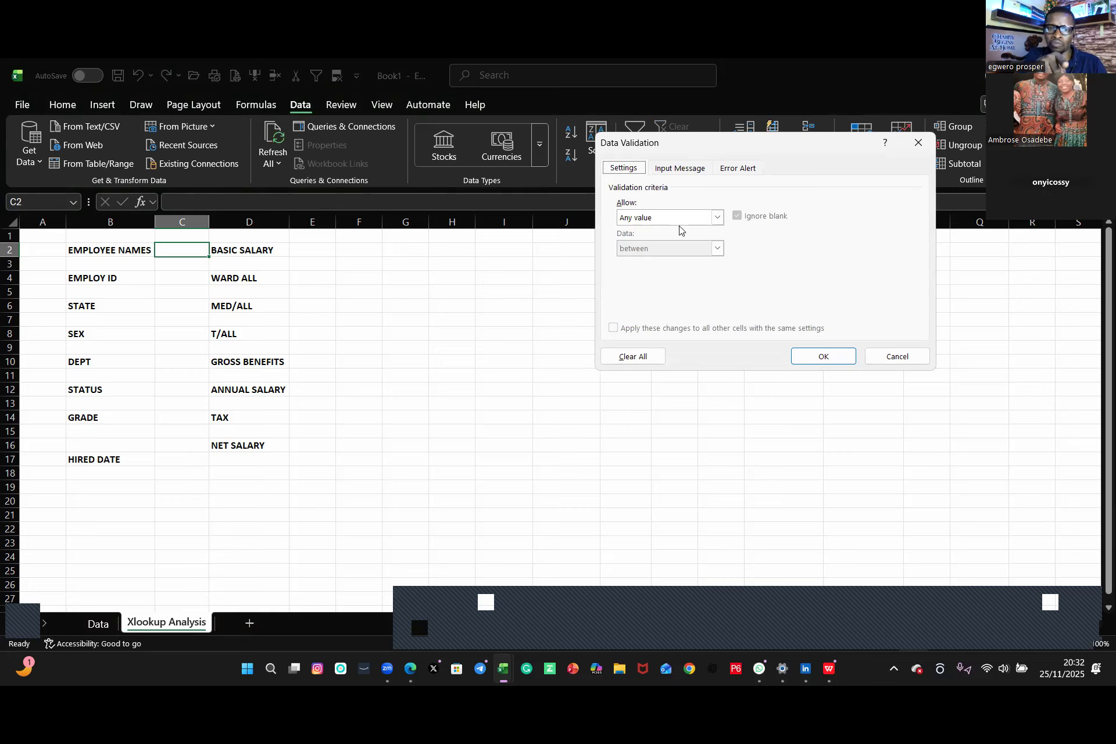
click(715, 220)
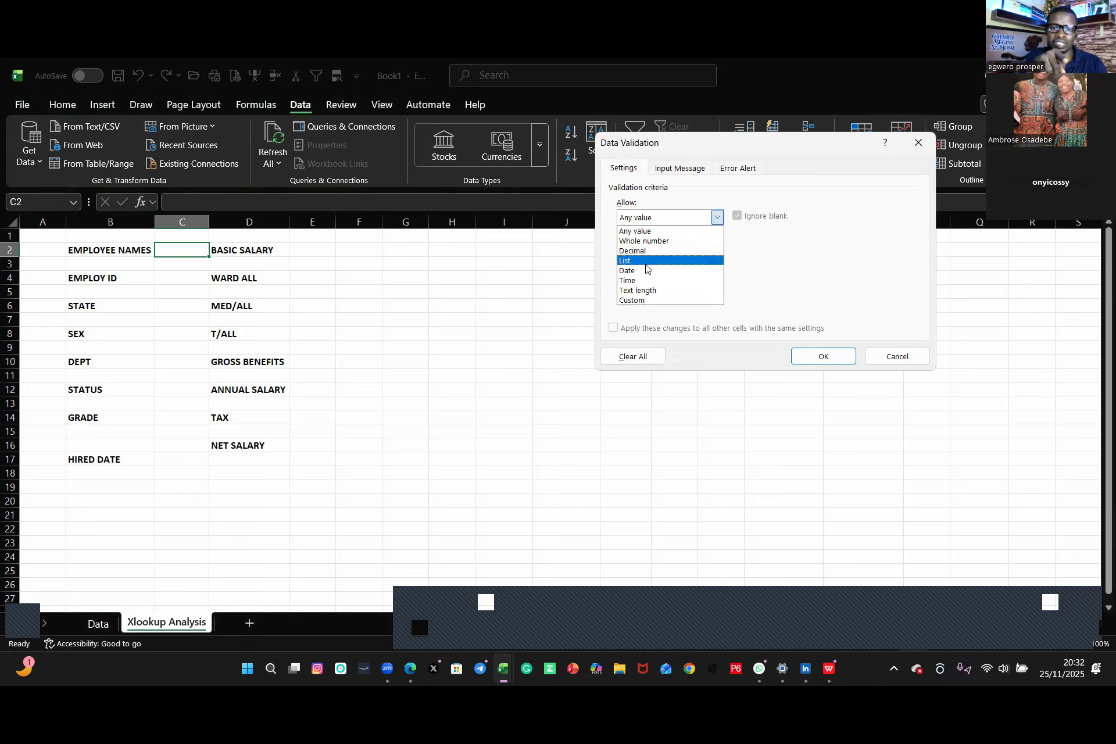
click(647, 261)
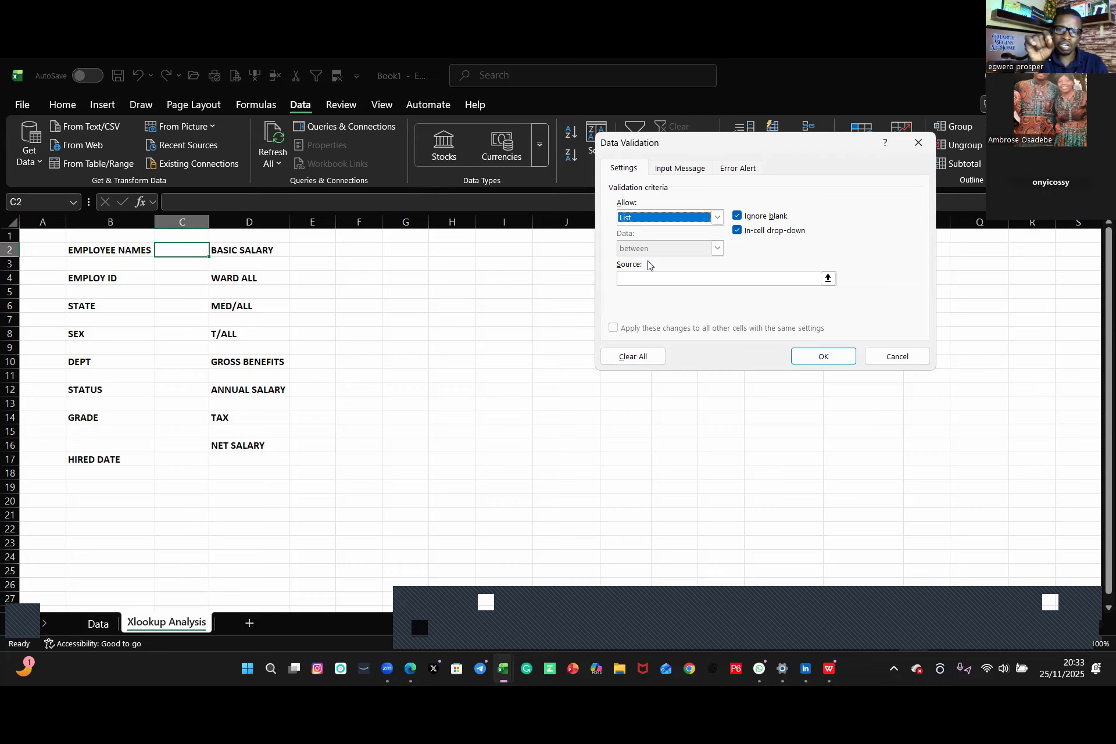
click(649, 277)
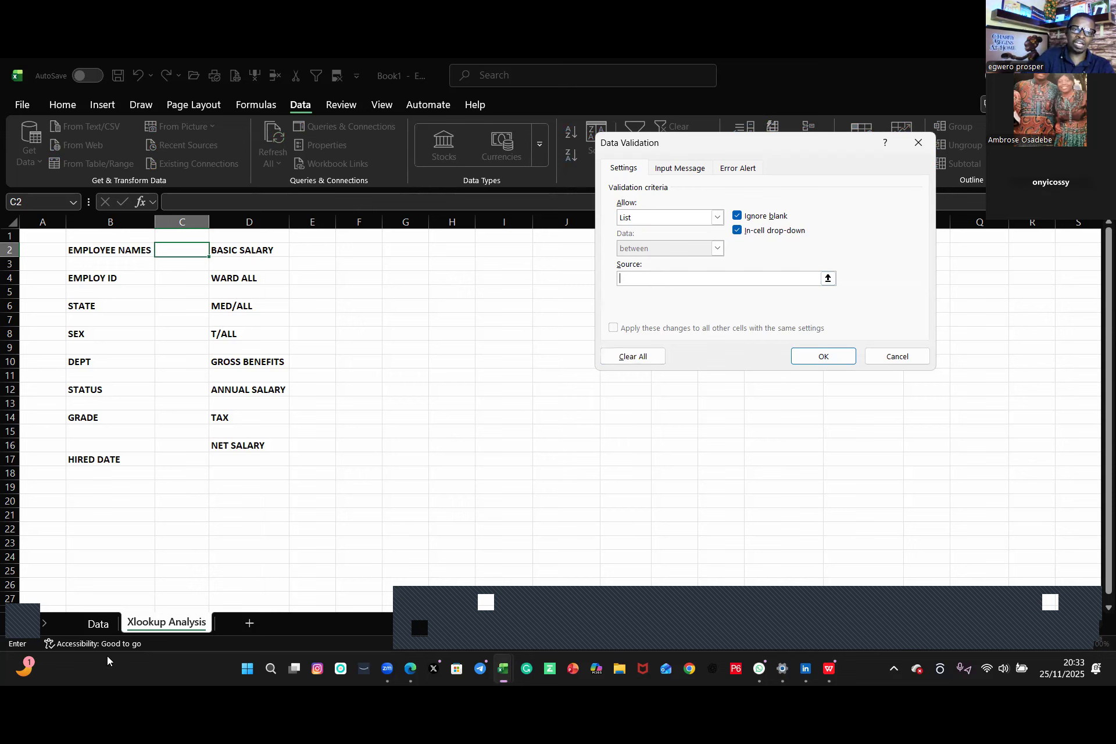
click(98, 623)
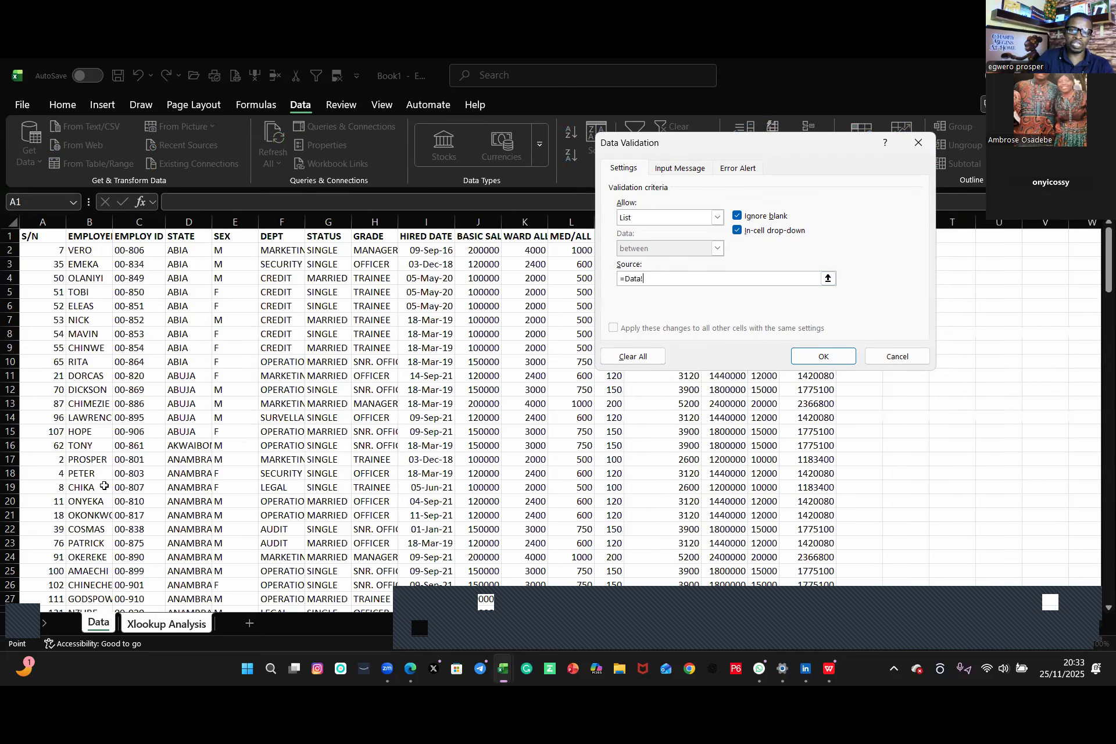
click(83, 250)
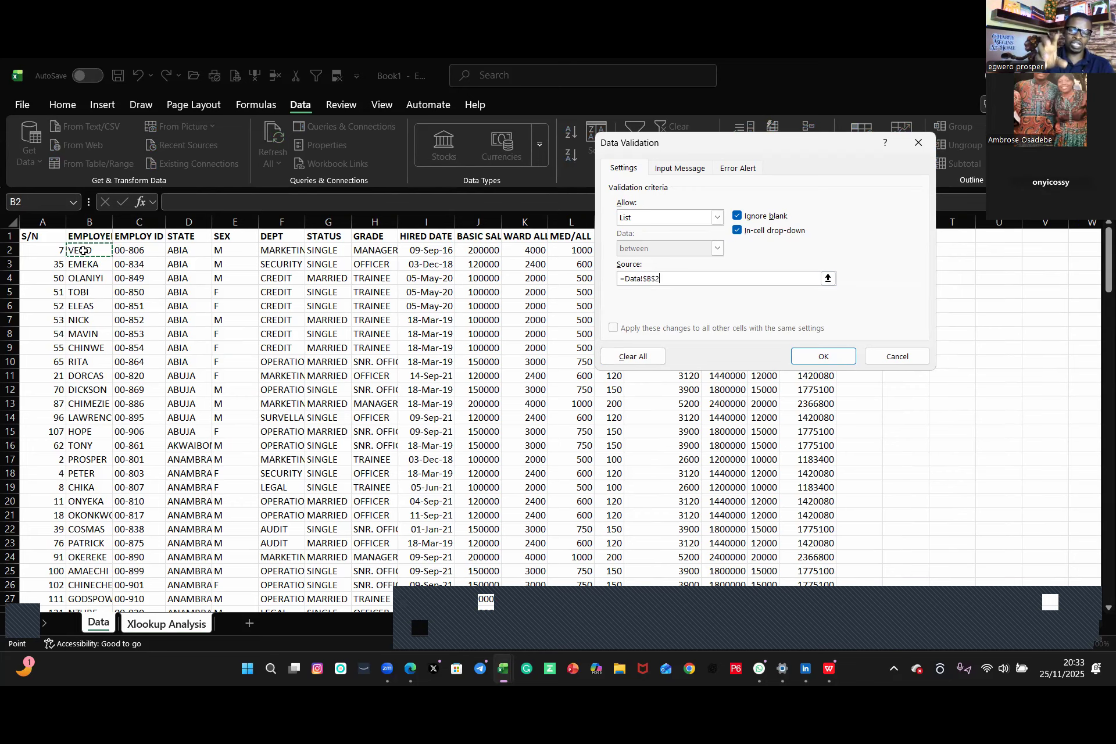
key(ctrl+shift+Down)
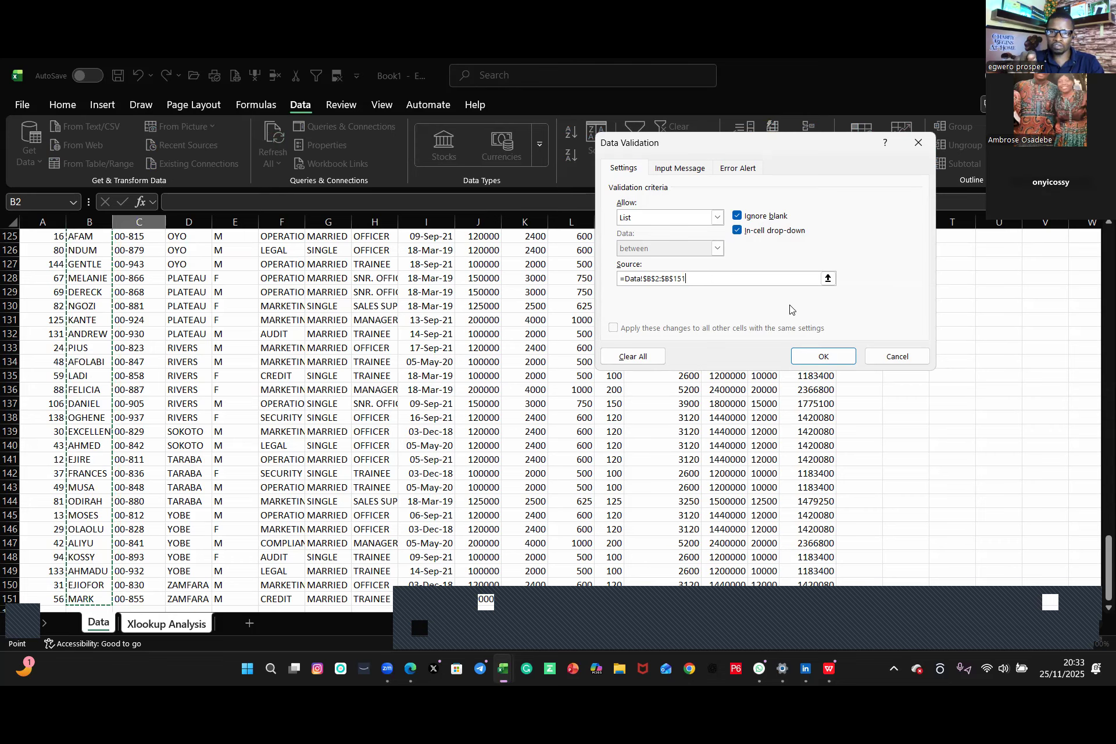
click(830, 358)
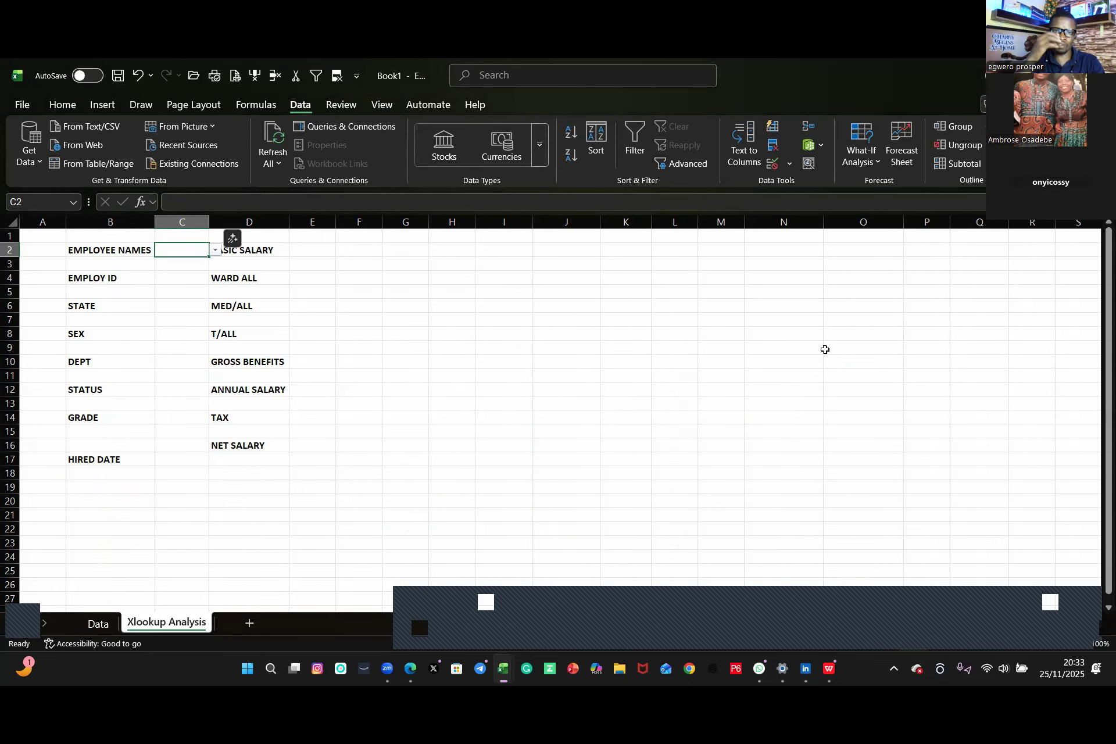
Step: Test the C2 drop-down by picking EMEKA and then VERO as the employee name
click(214, 253)
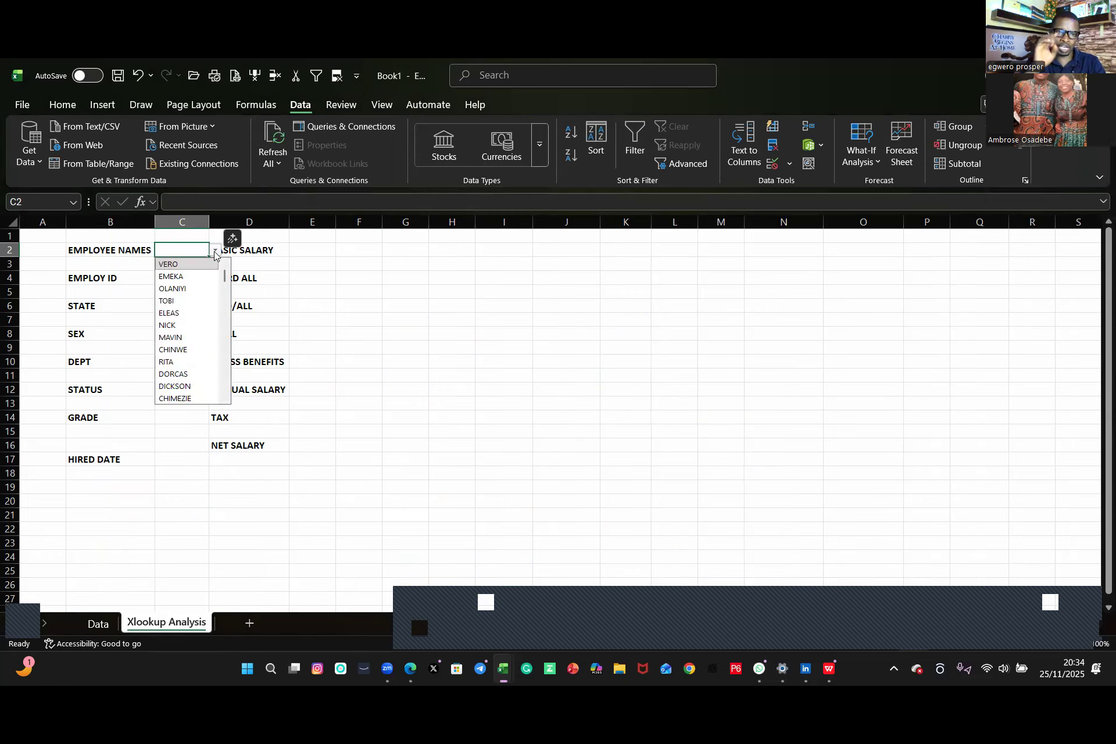
click(179, 277)
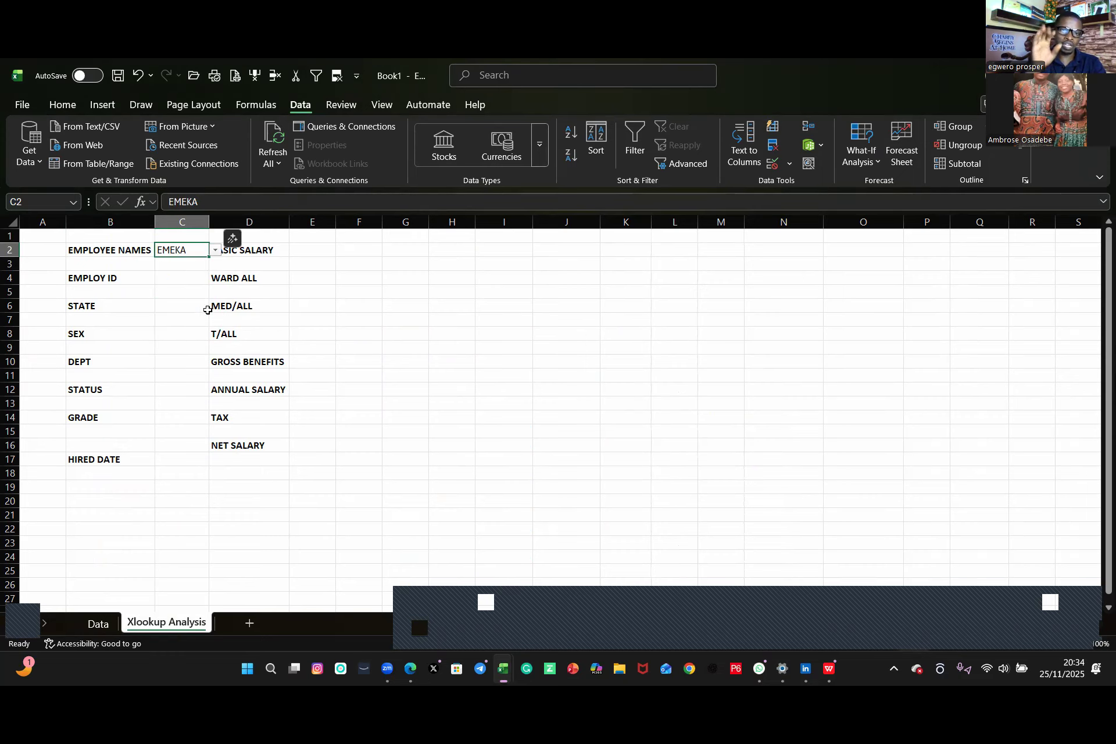
click(215, 251)
click(203, 264)
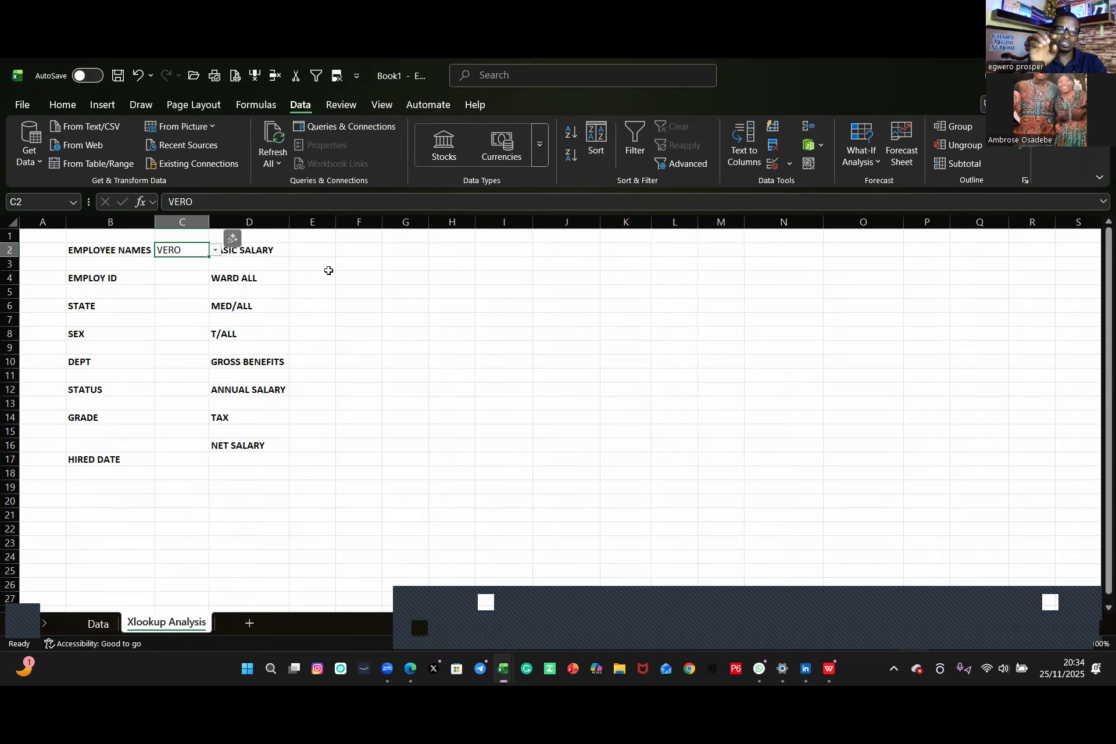
click(232, 239)
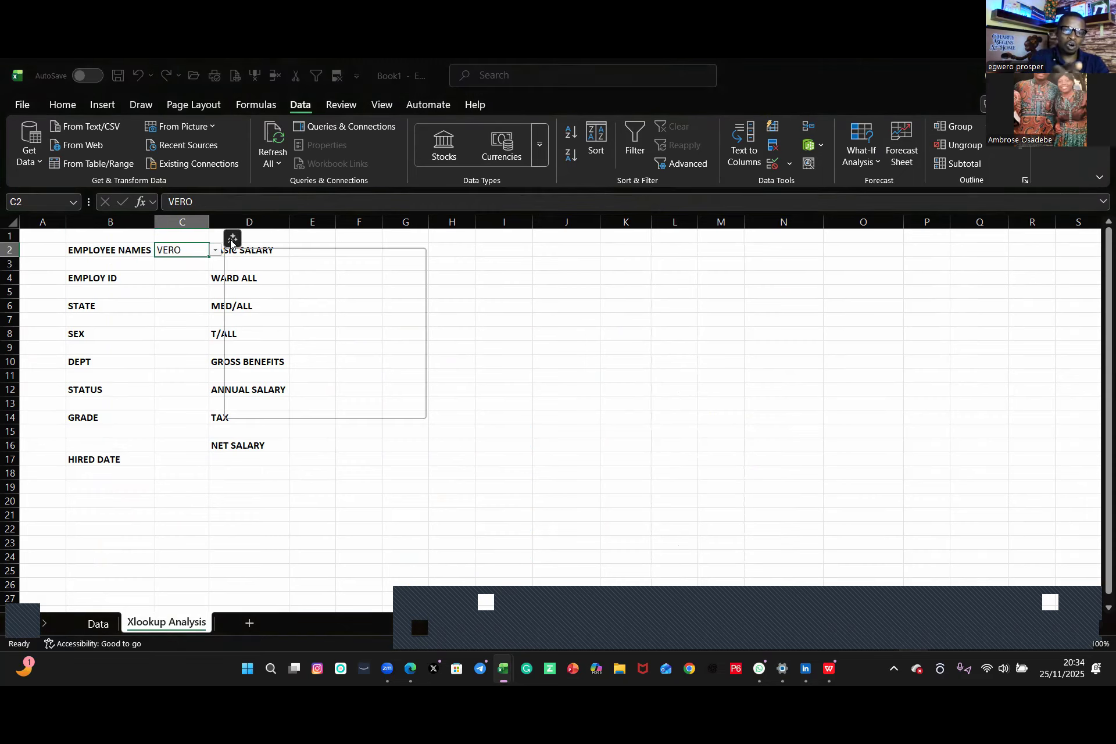
click(294, 408)
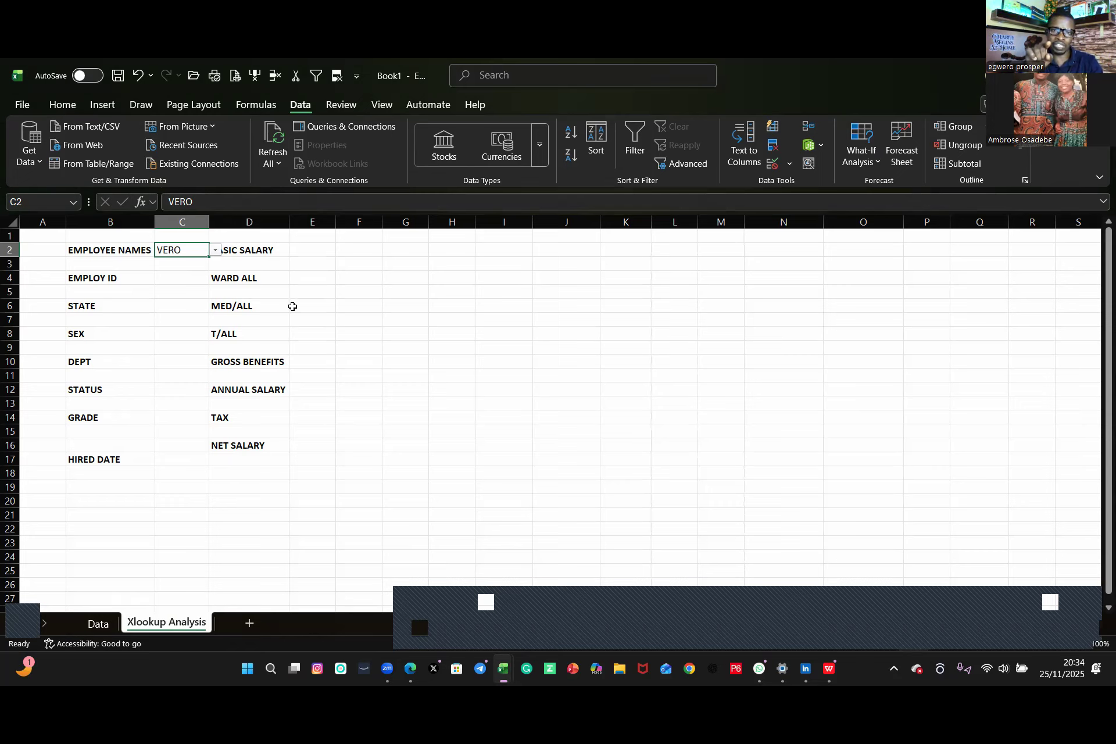
Step: Start an XLOOKUP in C4 using C2 as lookup value and Data!B2:B151 as lookup array
click(172, 281)
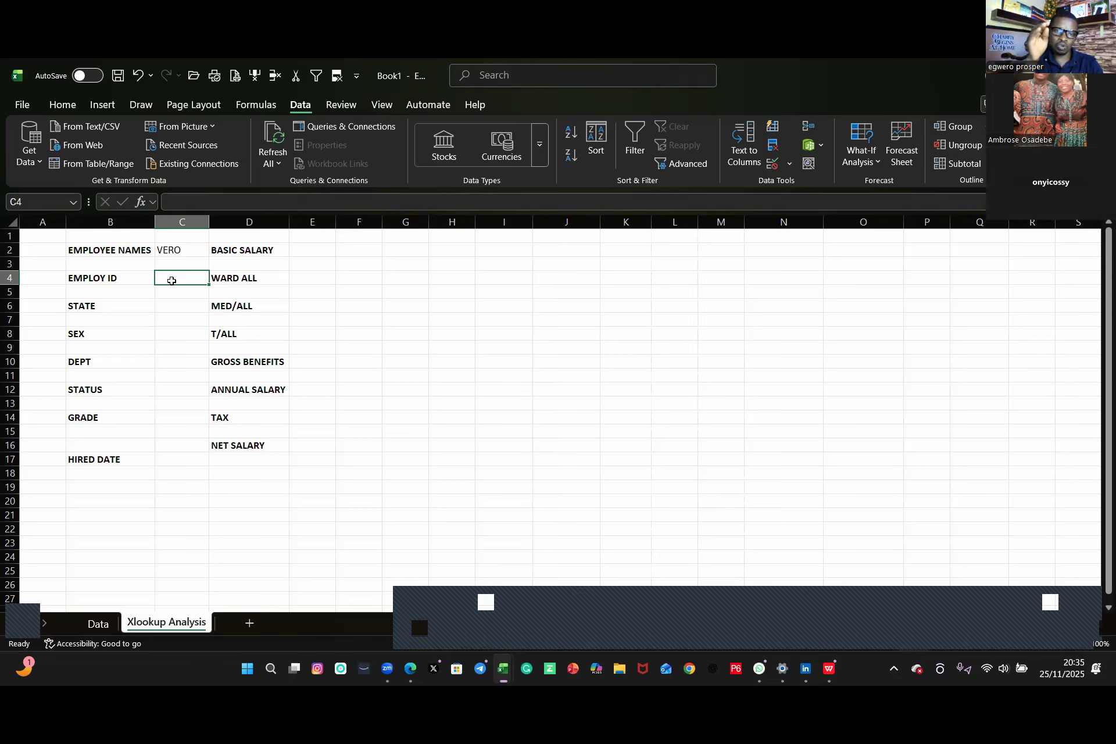
text(=x)
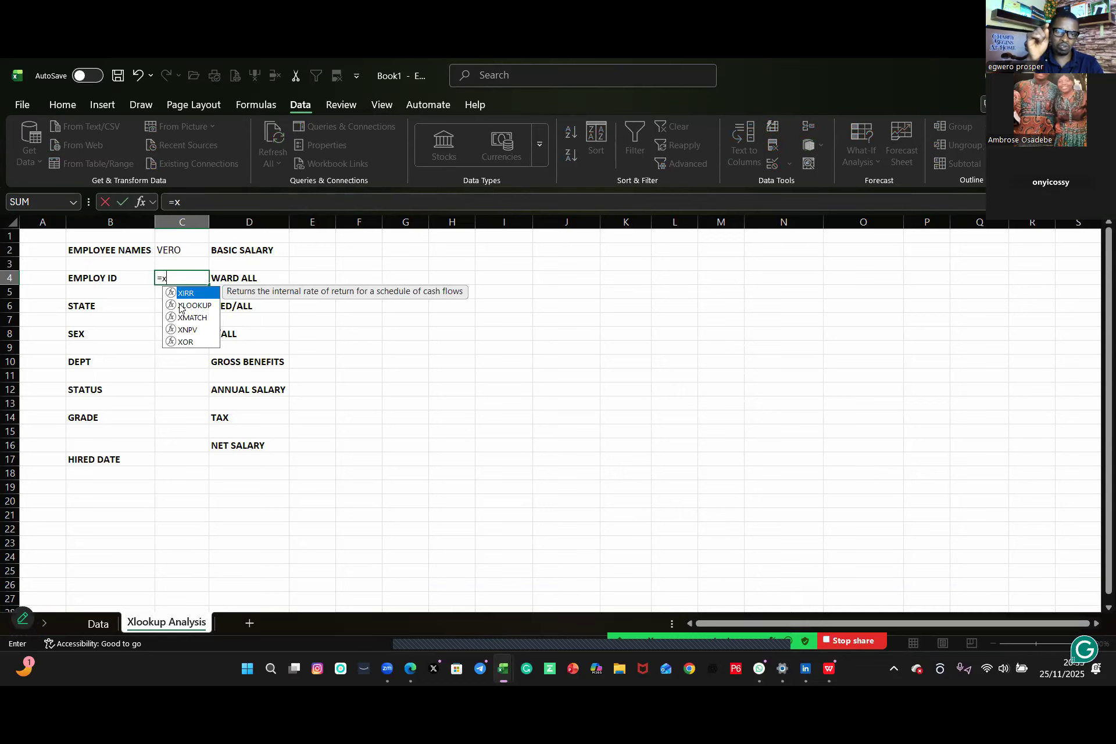
double_click(180, 306)
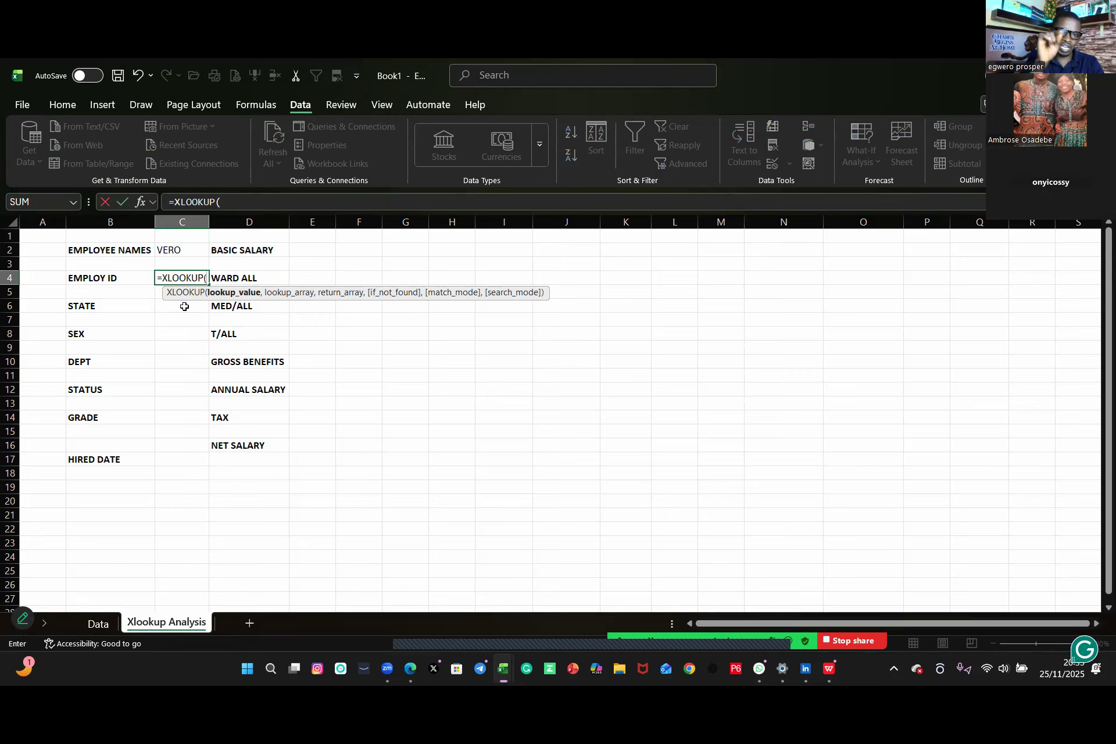
click(177, 251)
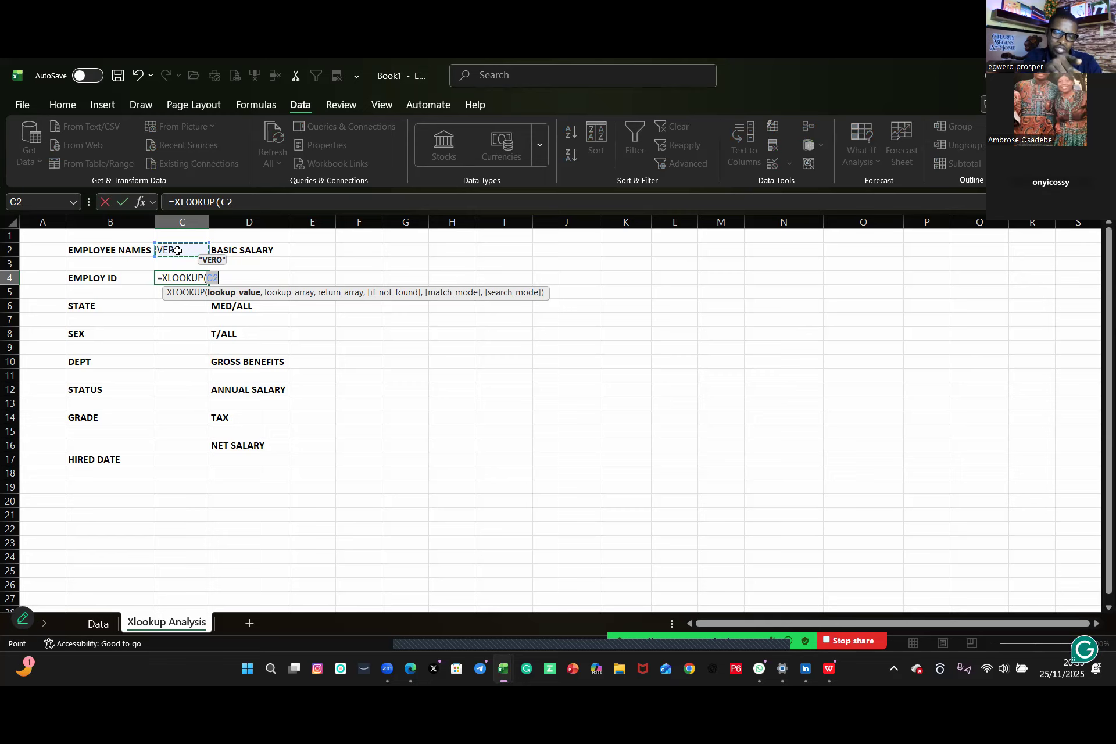
text(,)
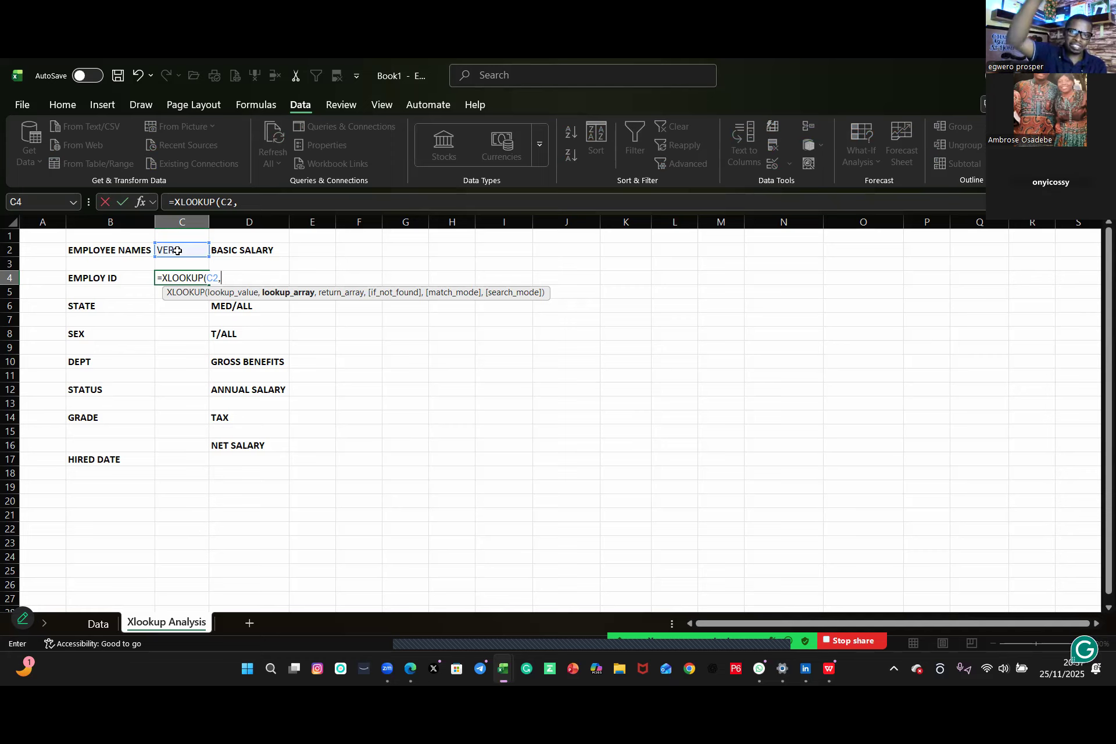
click(99, 623)
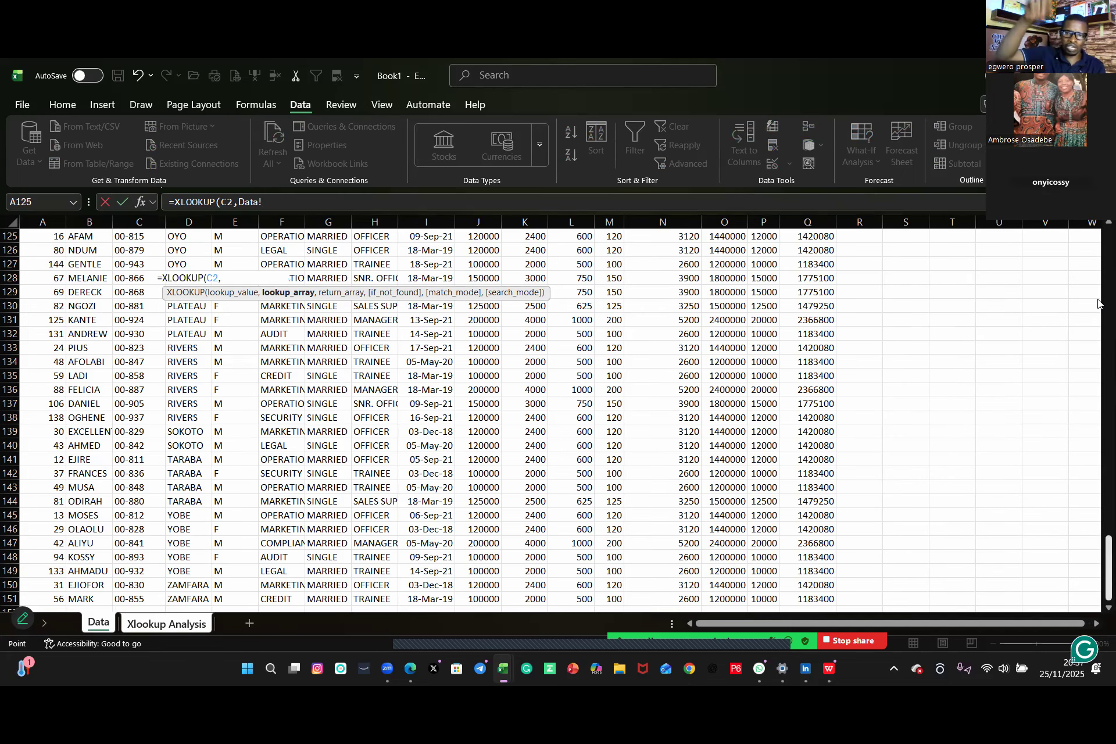
scroll(959, 250, up, 20)
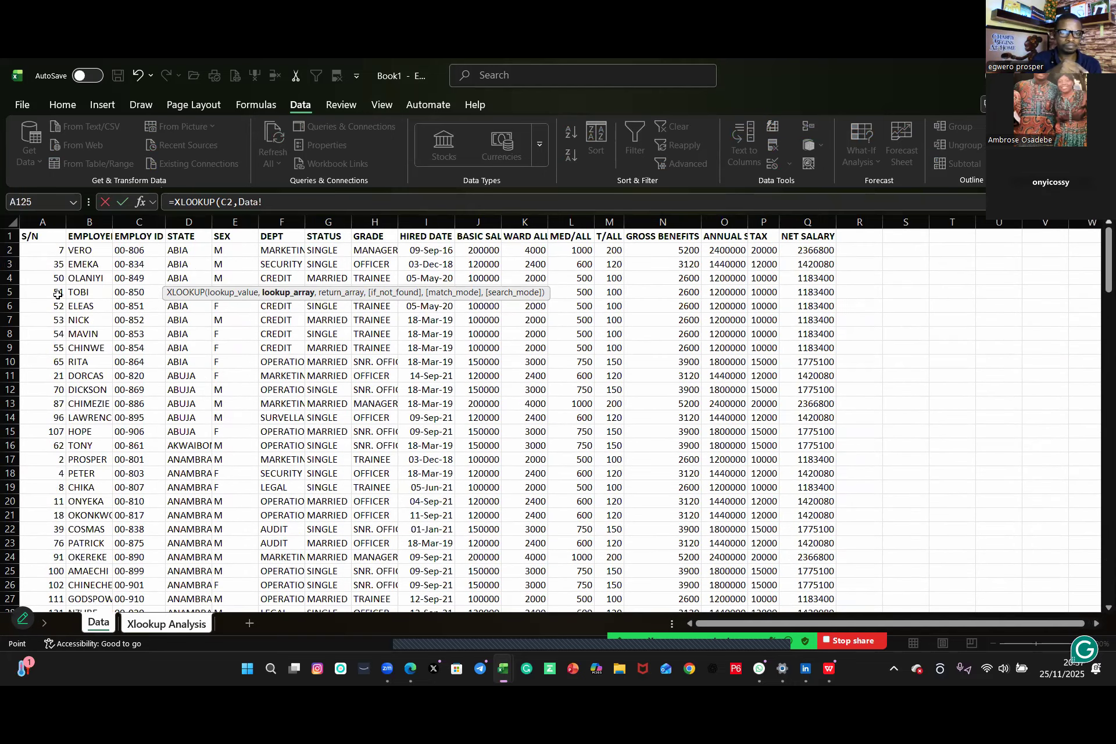
click(90, 251)
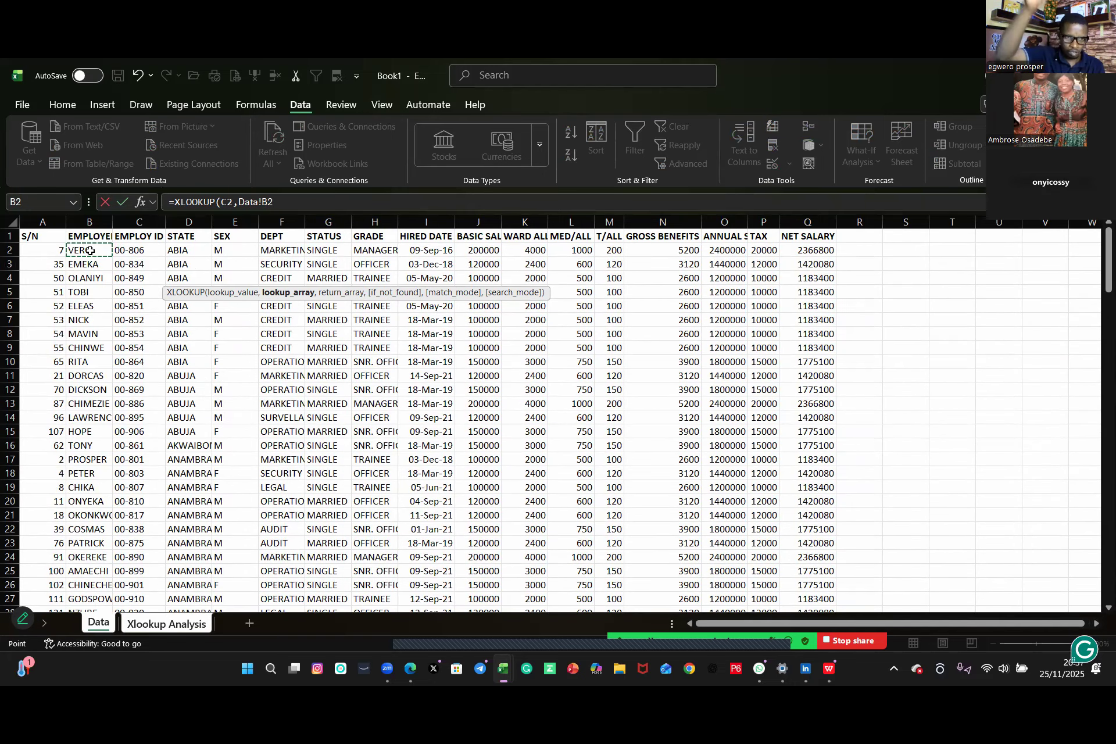
key(ctrl+shift+Down)
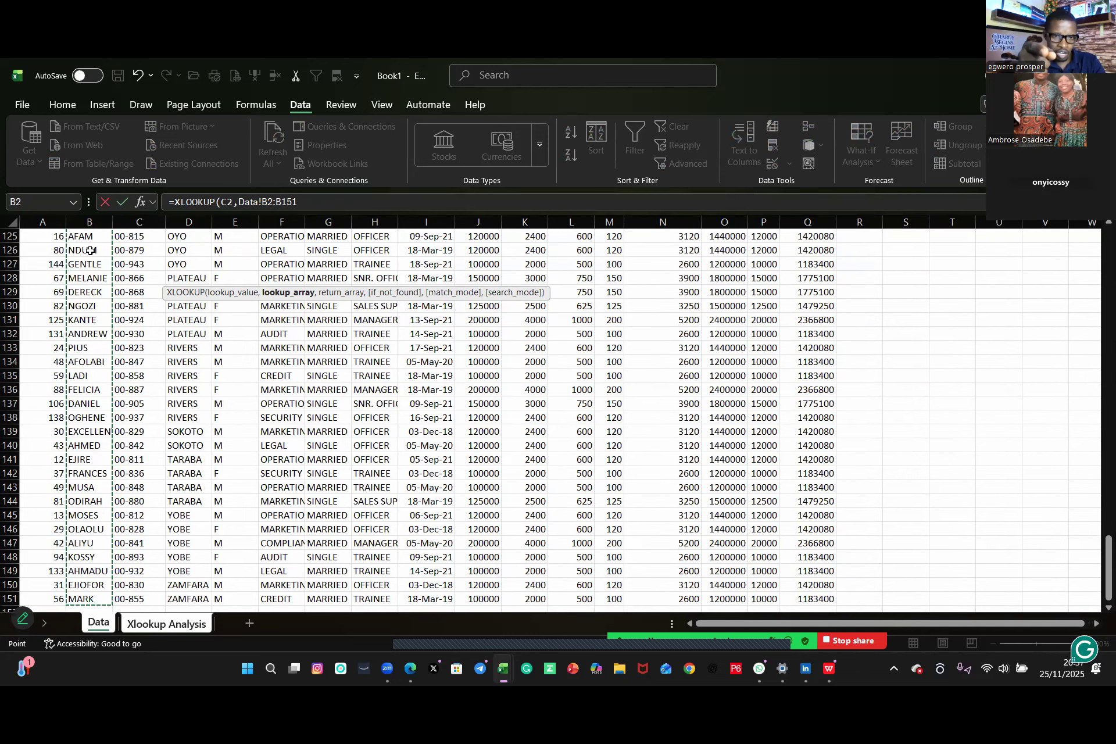
text(,)
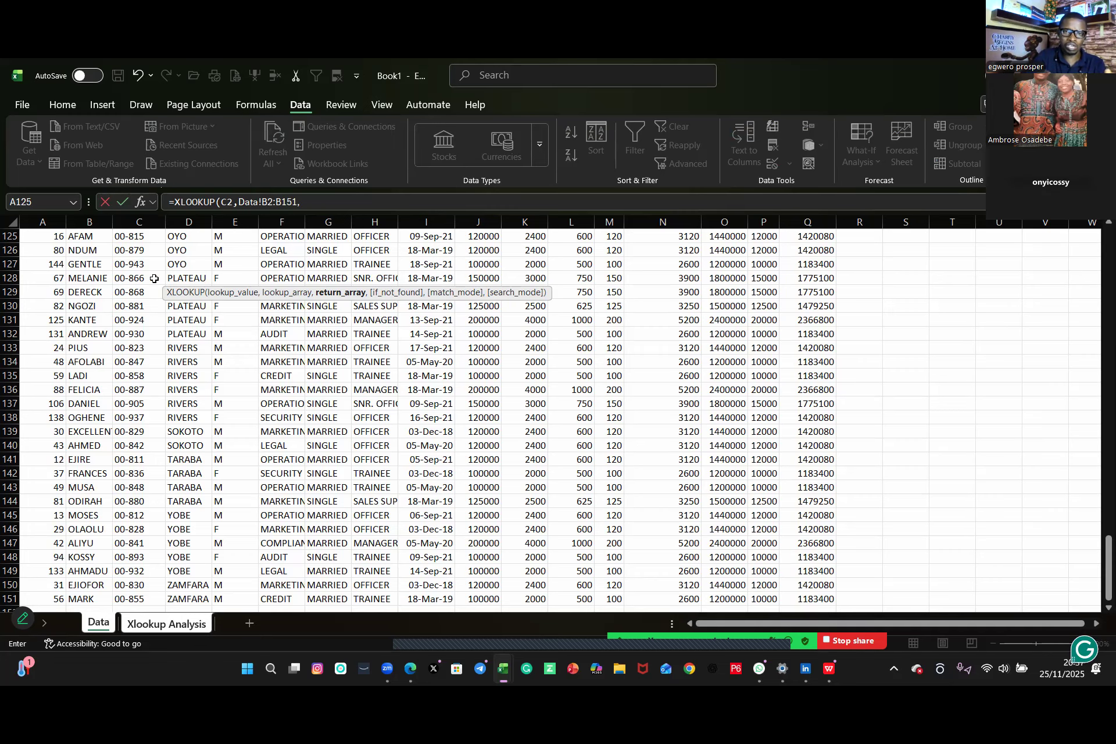
Step: Finish the C4 formula with return array Data!C2:C151, "not available" if not found, and match mode 0
drag(1104, 583, 1099, 223)
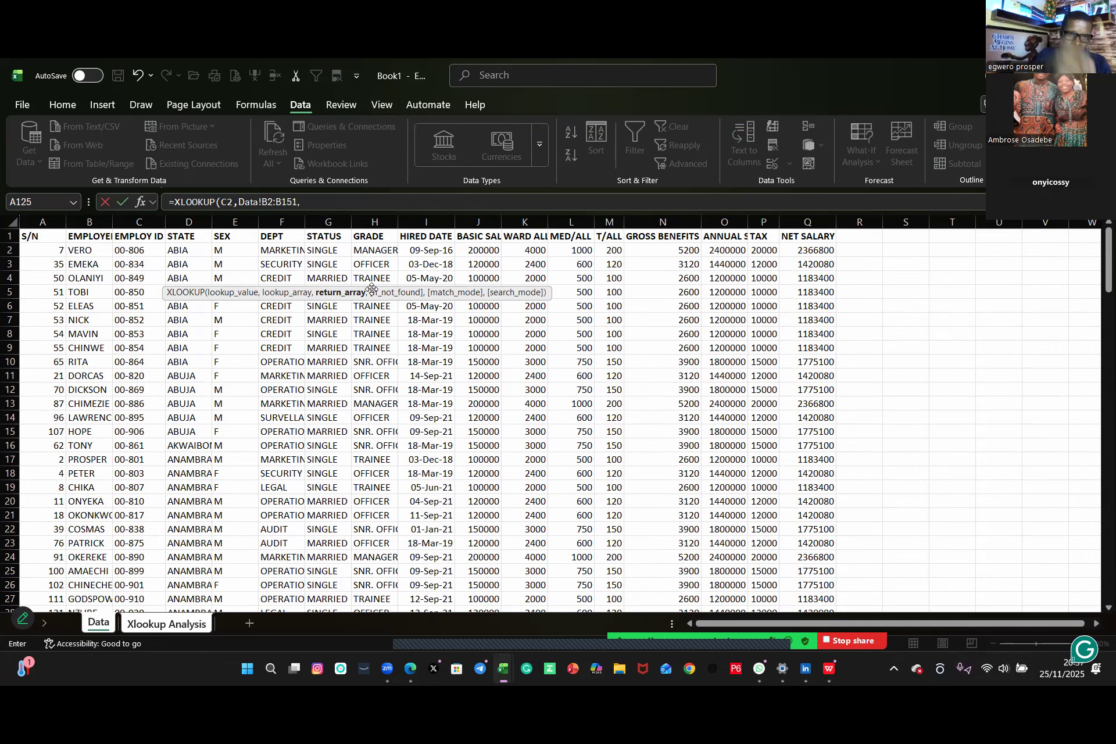
click(133, 248)
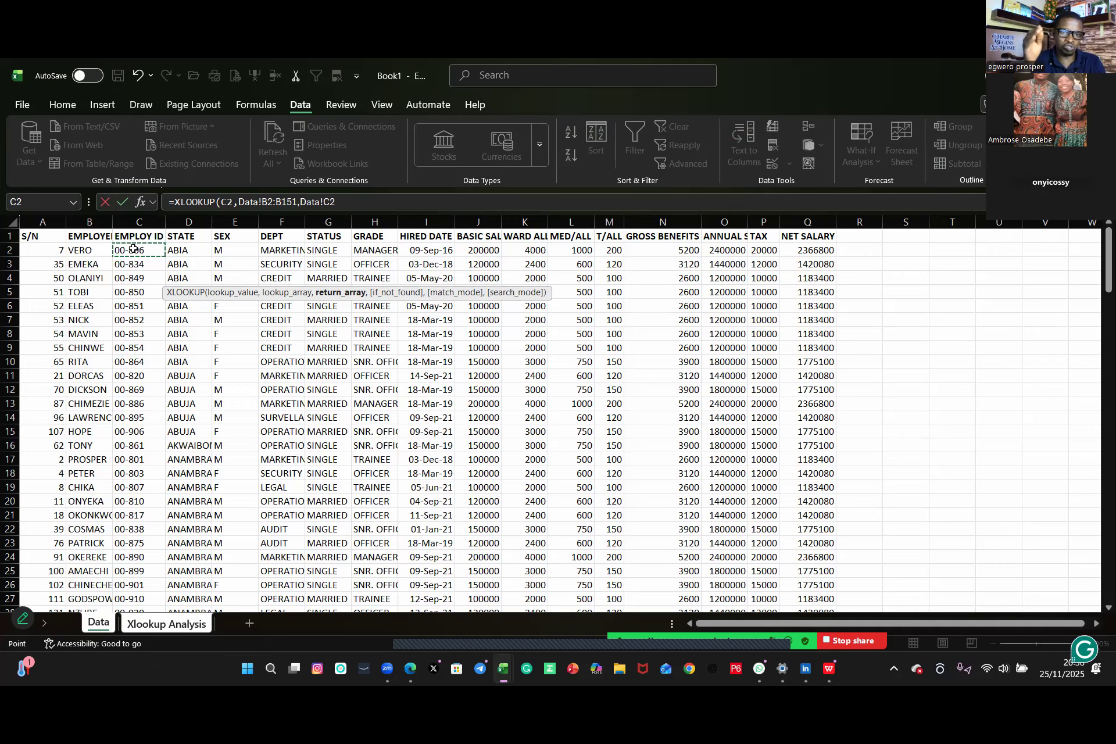
key(ctrl+shift+Down)
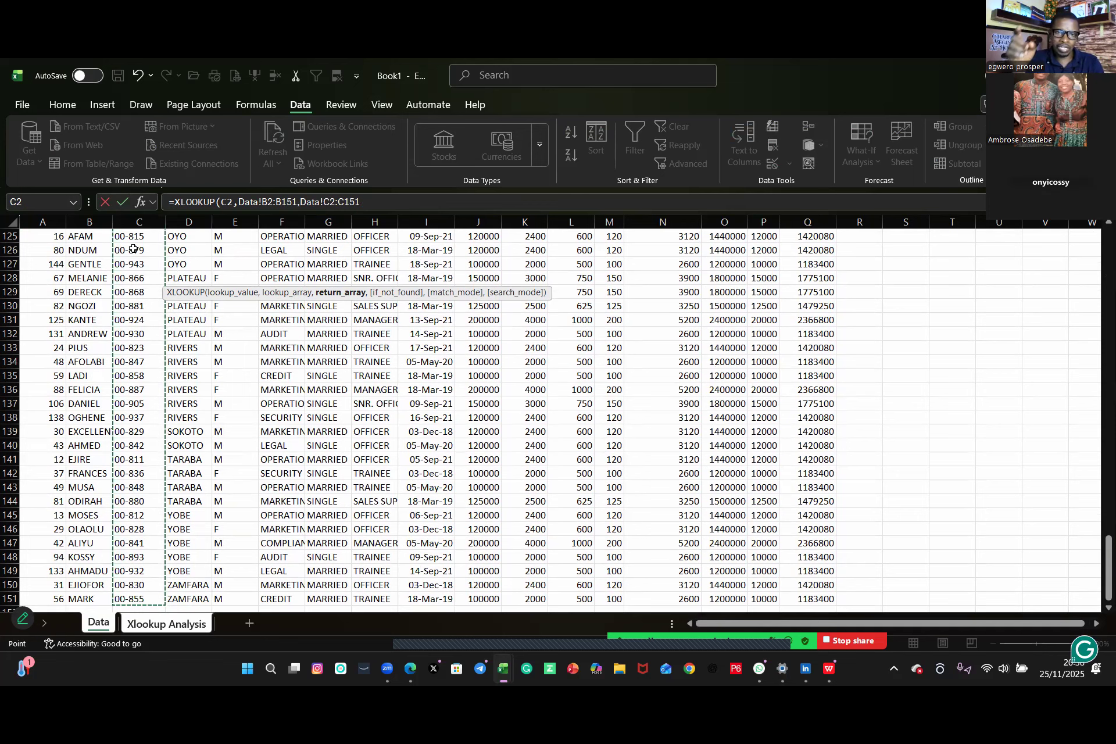
text(,)
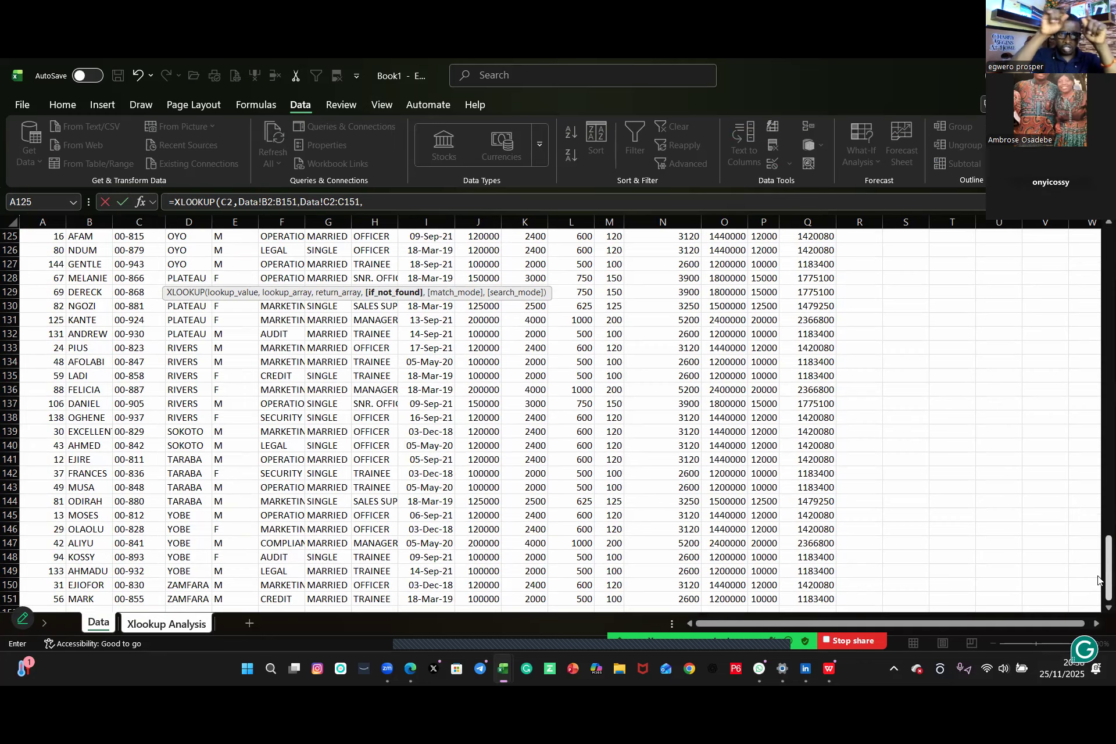
scroll(862, 478, up, 20)
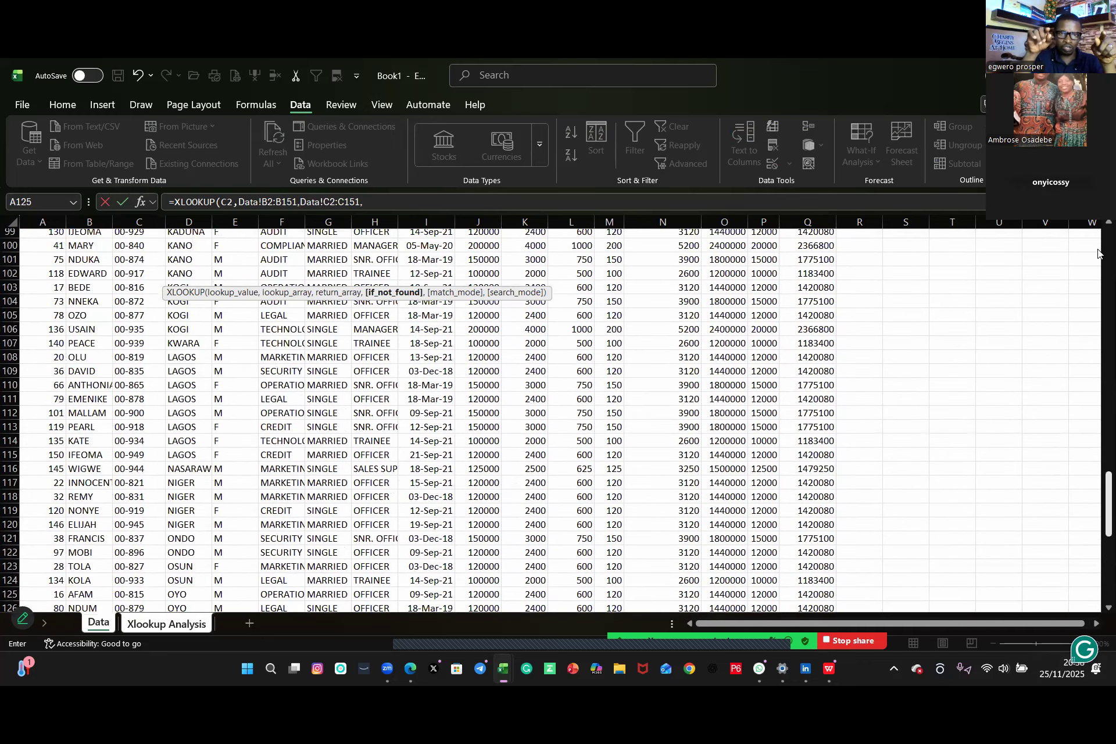
scroll(837, 487, up, 10)
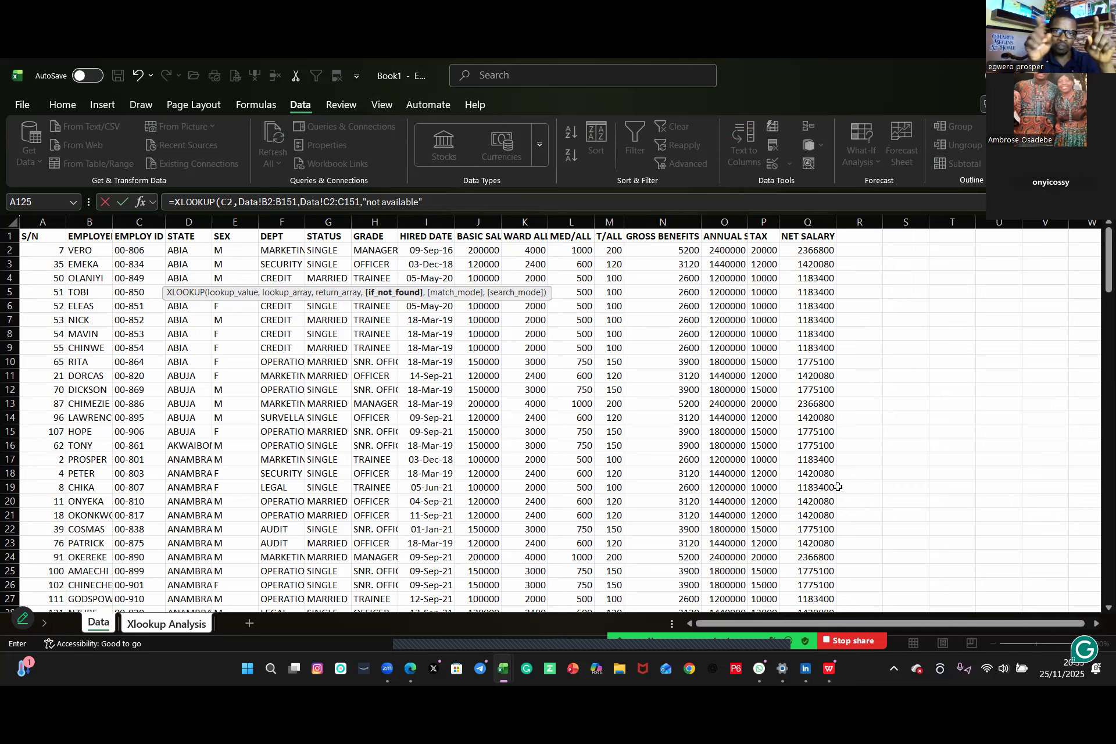
text(,)
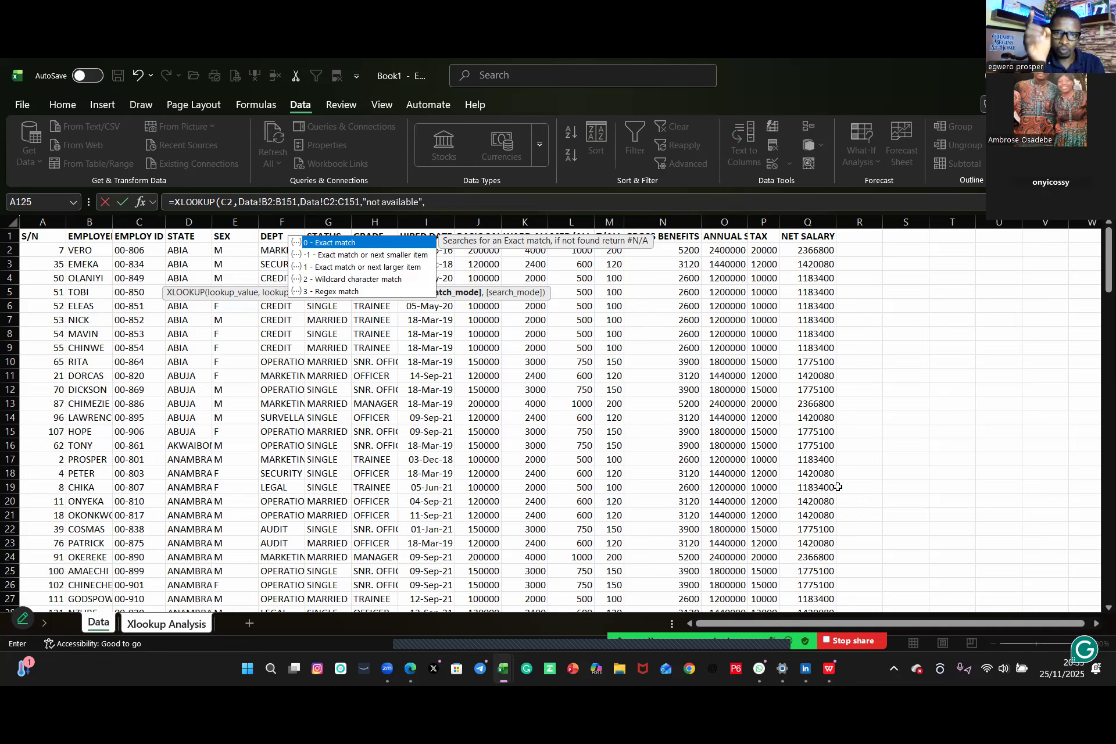
text(0)
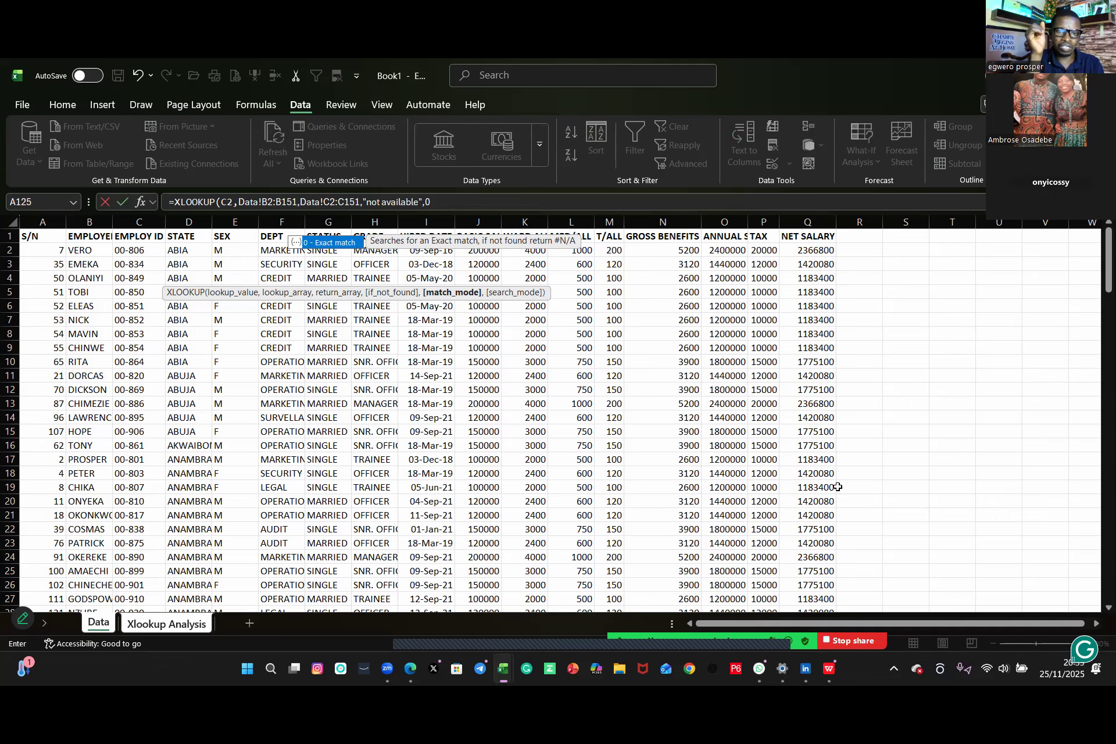
key(Return)
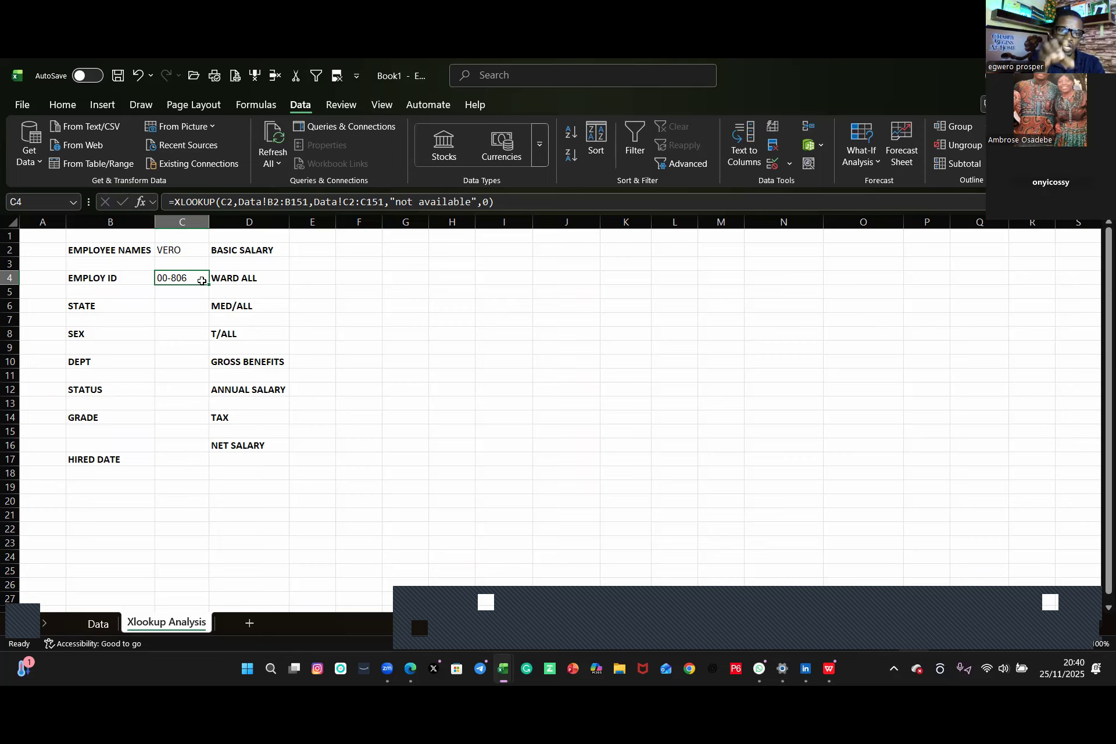
Step: Switch the C2 employee name to EMEKA and back to VERO to retest the Employ ID lookup
click(192, 248)
click(216, 251)
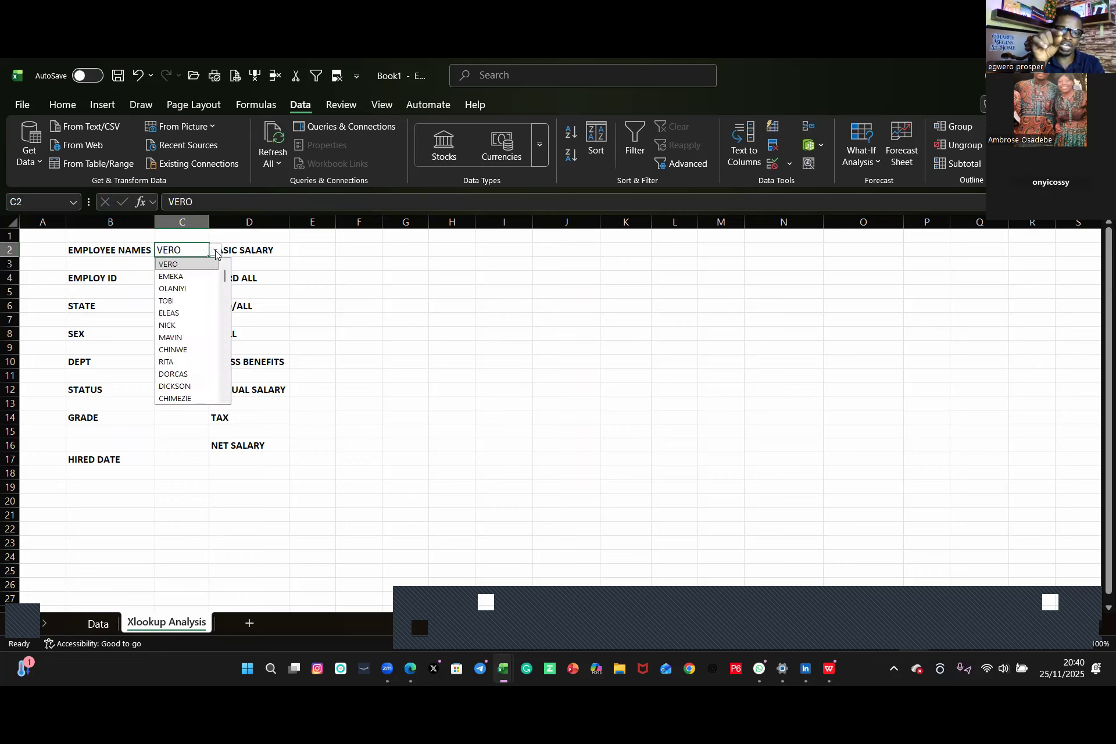
click(195, 276)
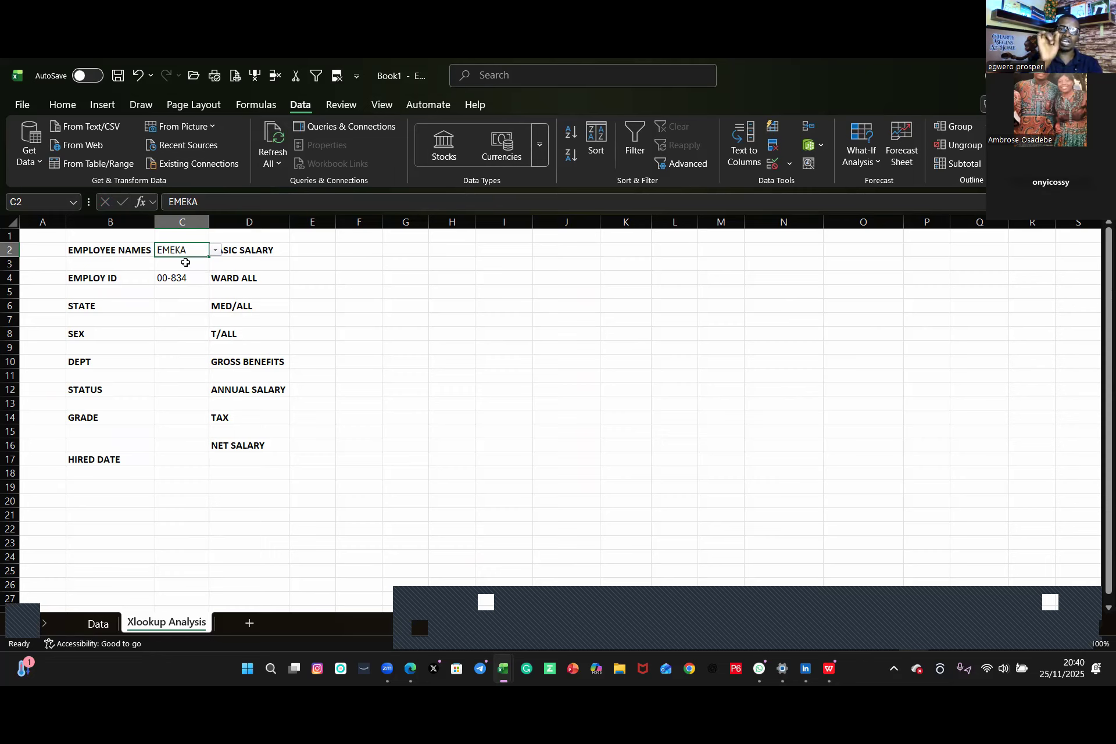
click(216, 251)
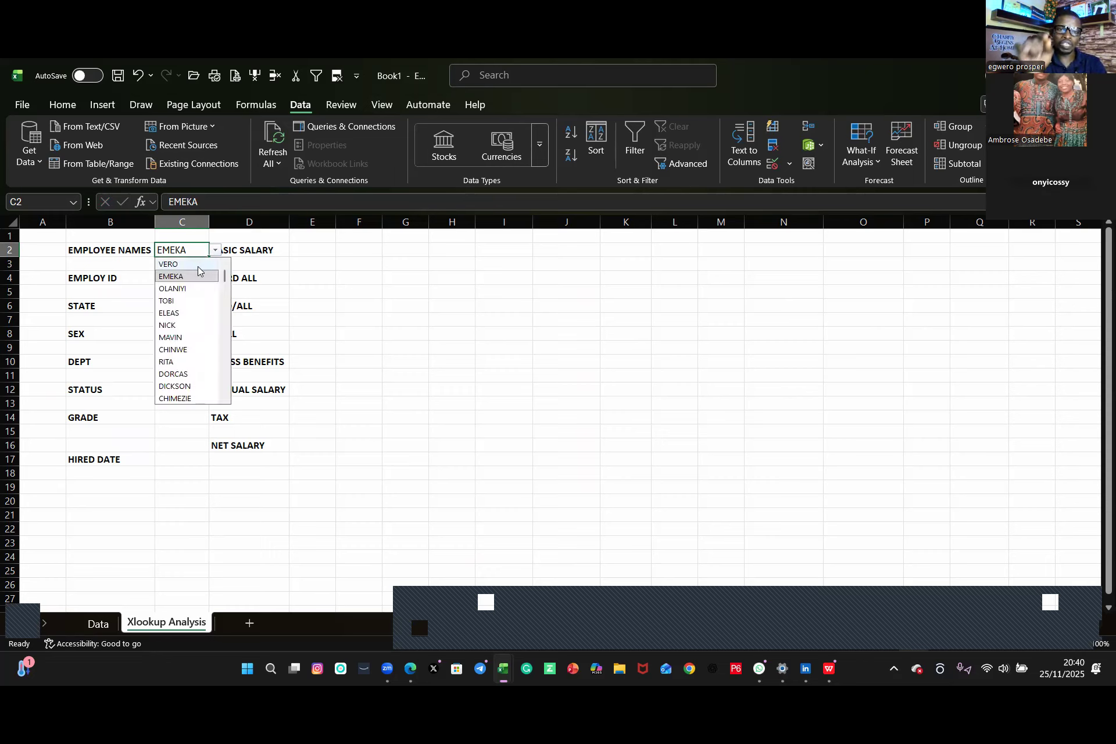
click(199, 266)
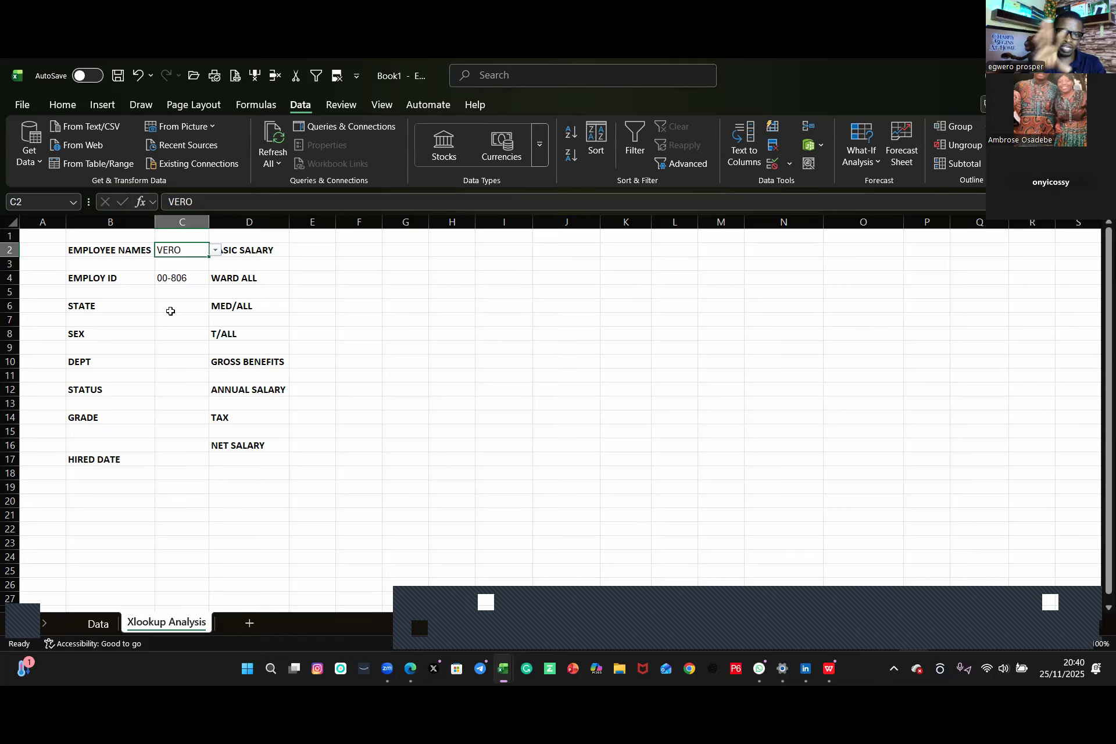
Step: Start an XLOOKUP in C6, taking Data!B2:B151 as its first argument
key(Down)
key(Down)
key(Down)
key(Down)
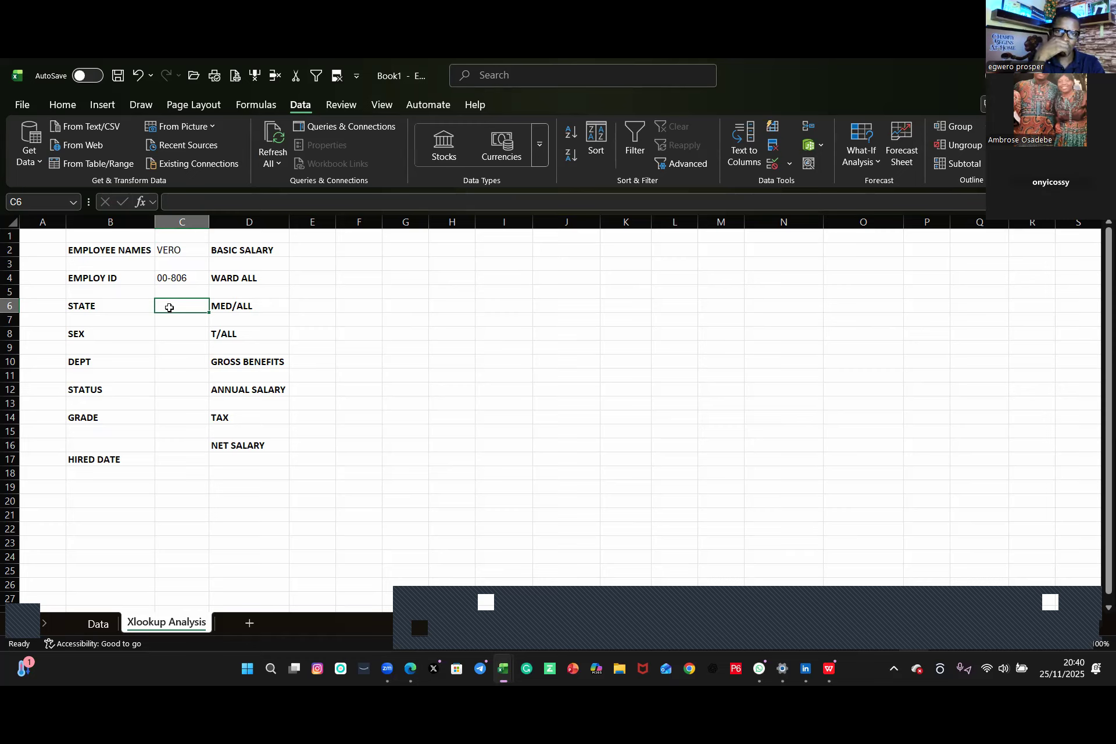
text(=)
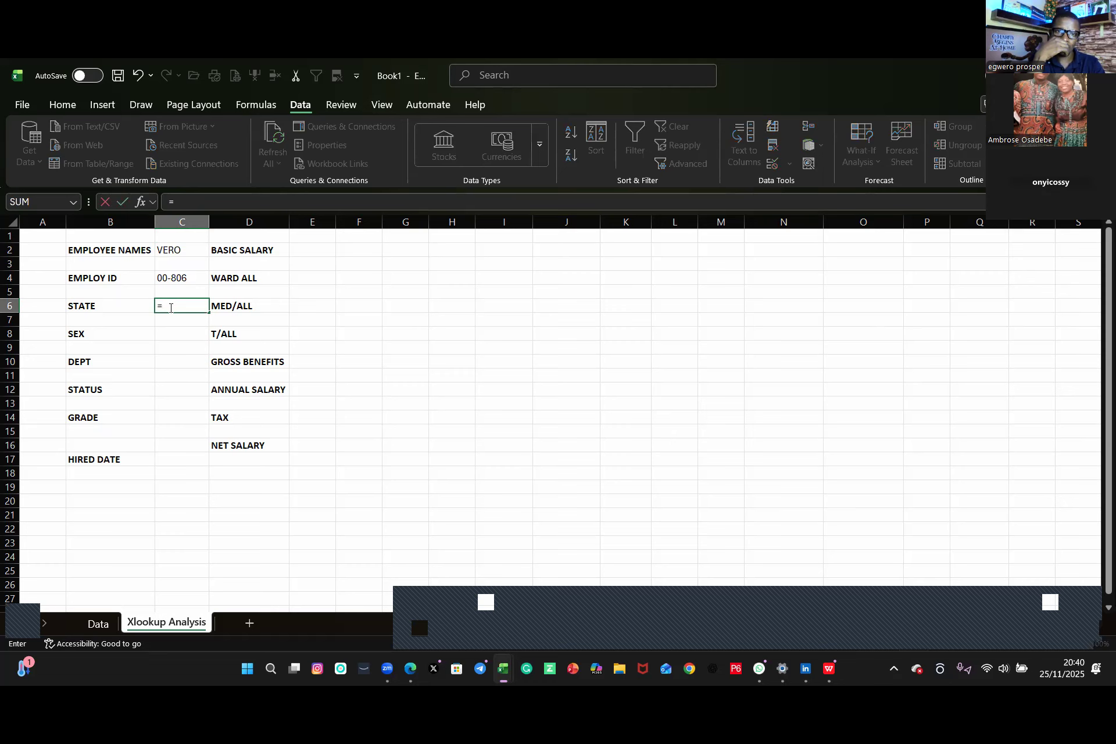
text(x)
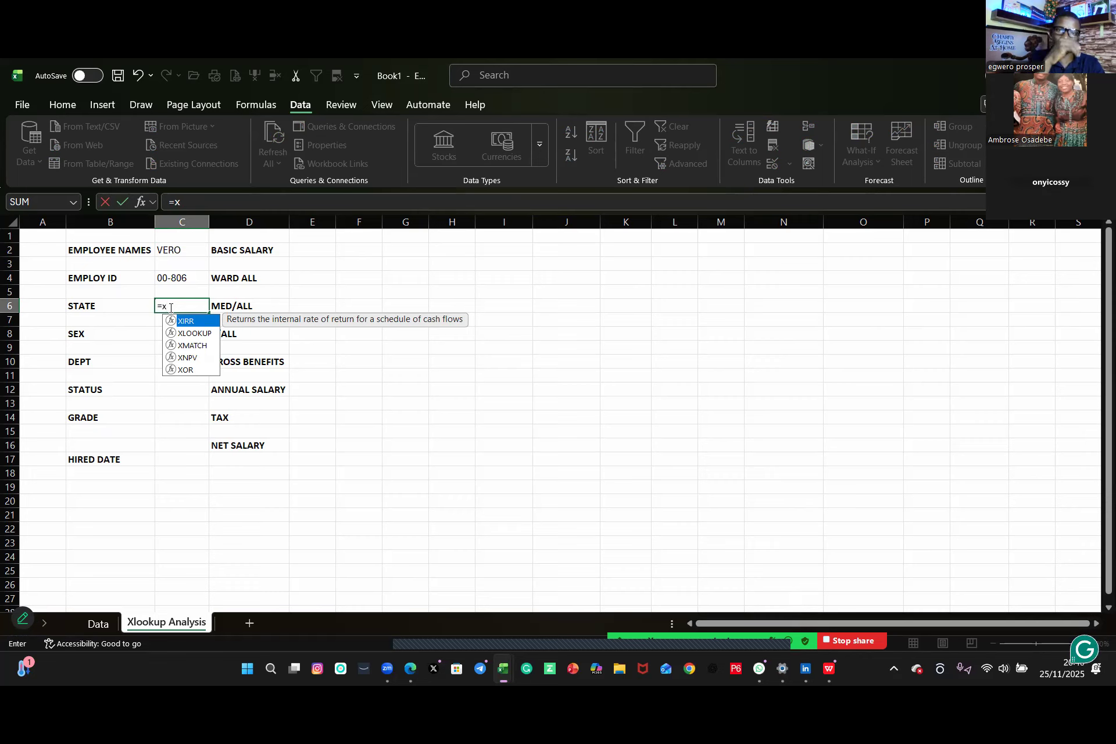
double_click(204, 334)
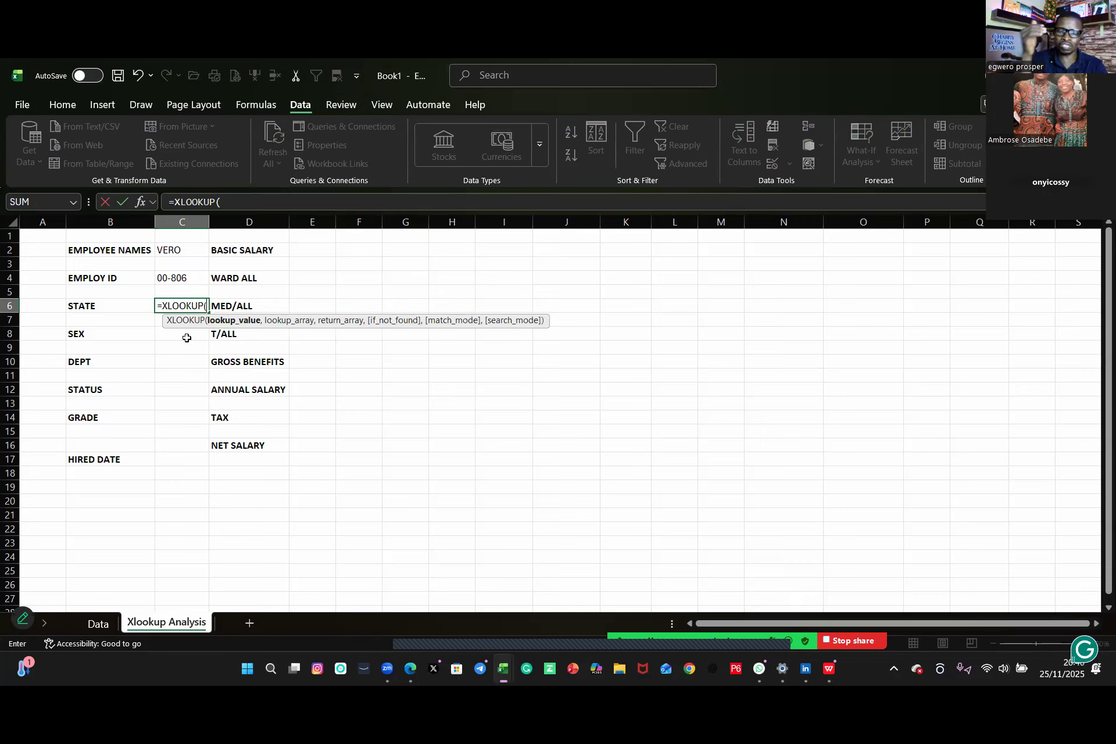
click(195, 251)
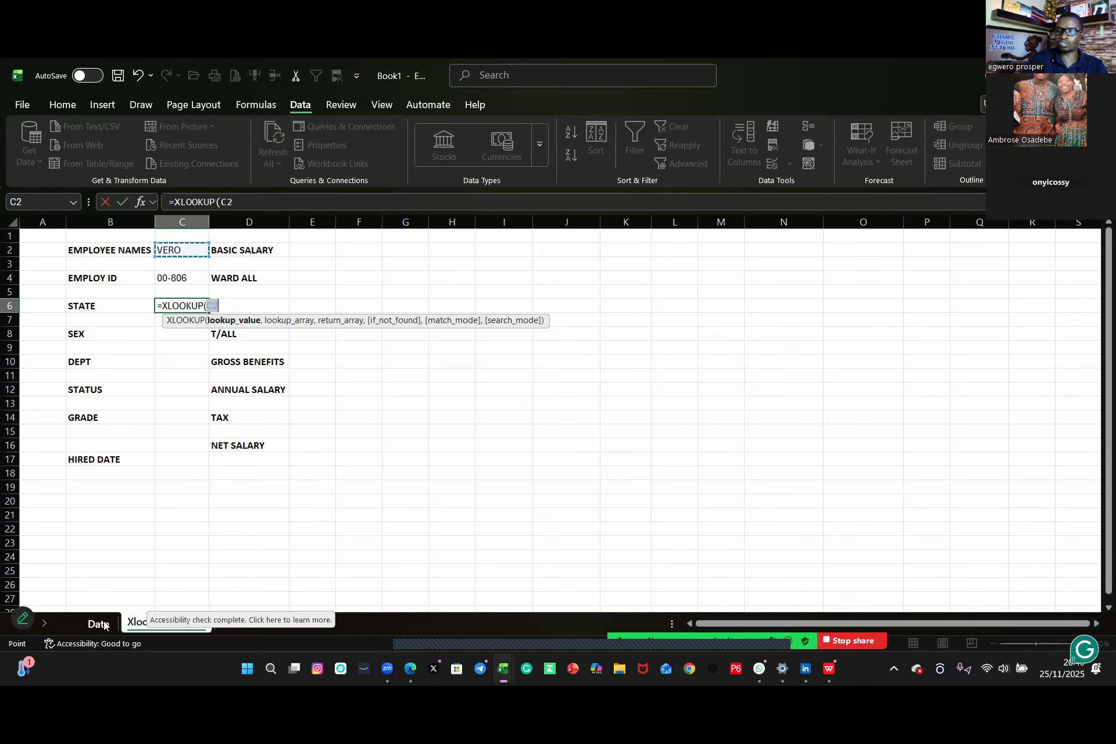
key(ctrl+Page_Up)
click(82, 252)
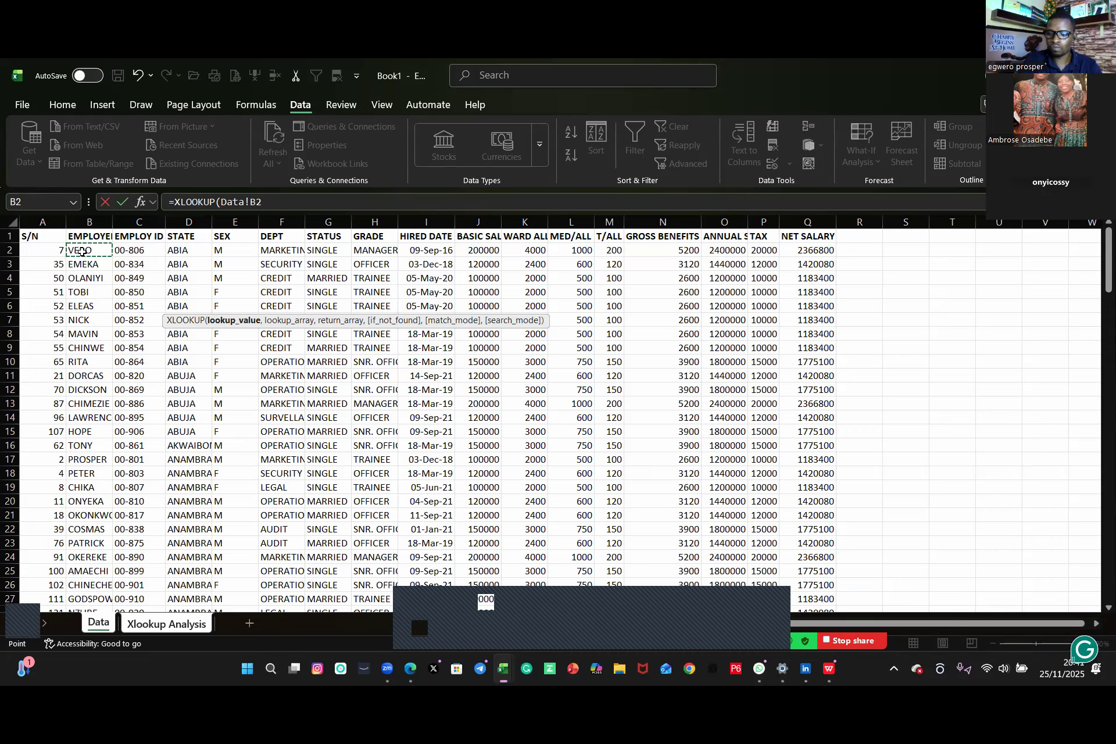
key(ctrl+shift+Down)
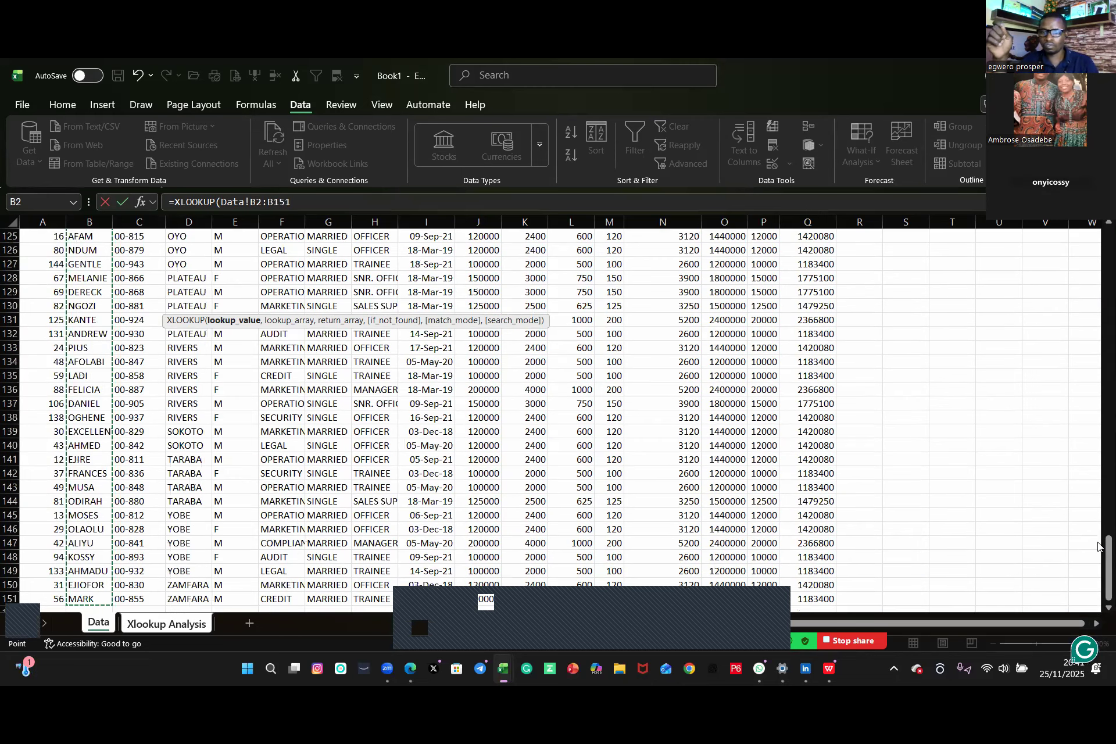
text(,)
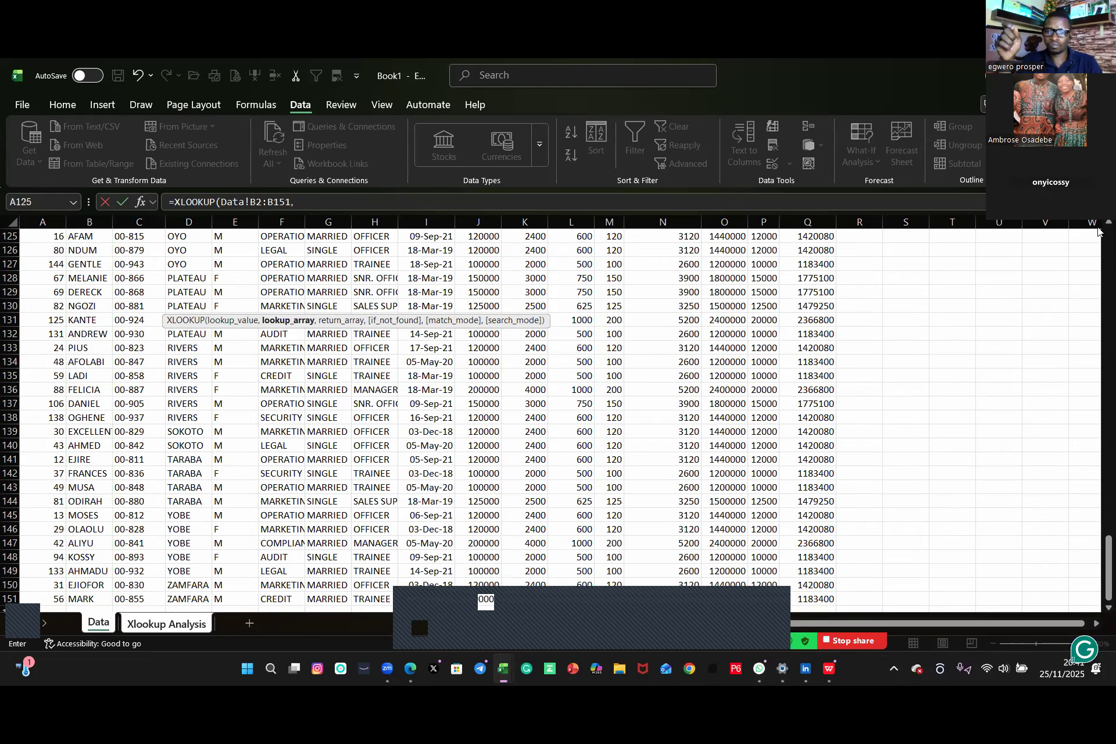
Step: Complete the C6 formula with Data!D2:D151, "not available" and 0, then undo the entry
scroll(702, 294, up, 20)
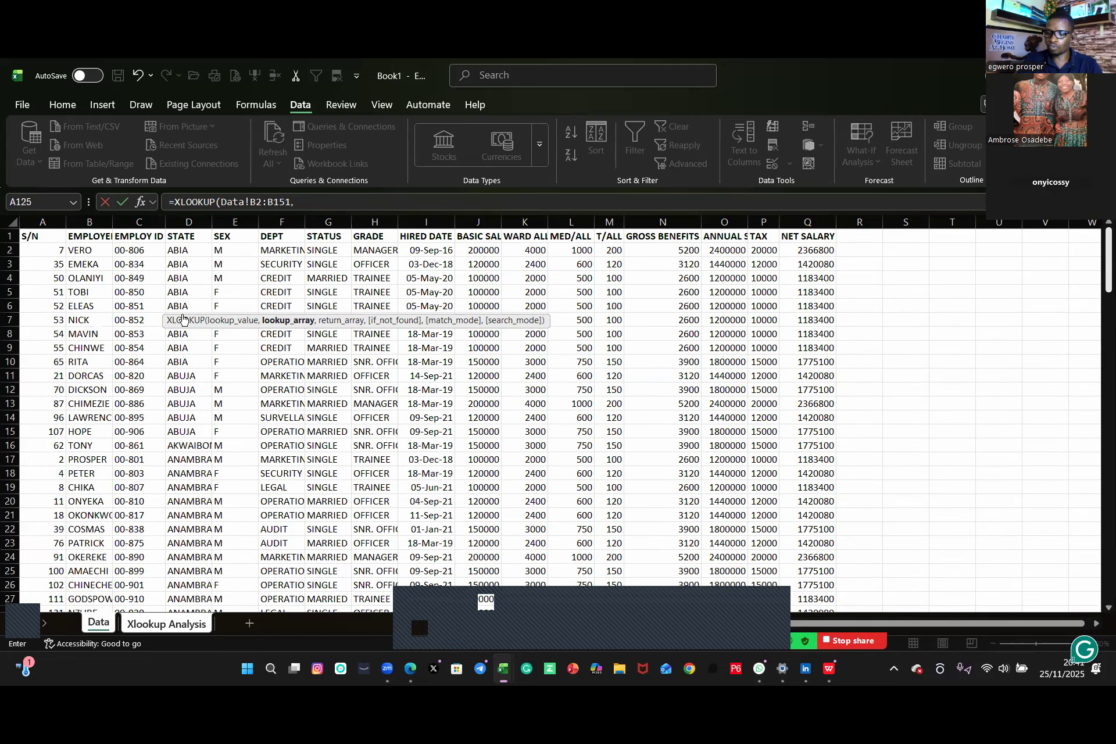
click(177, 250)
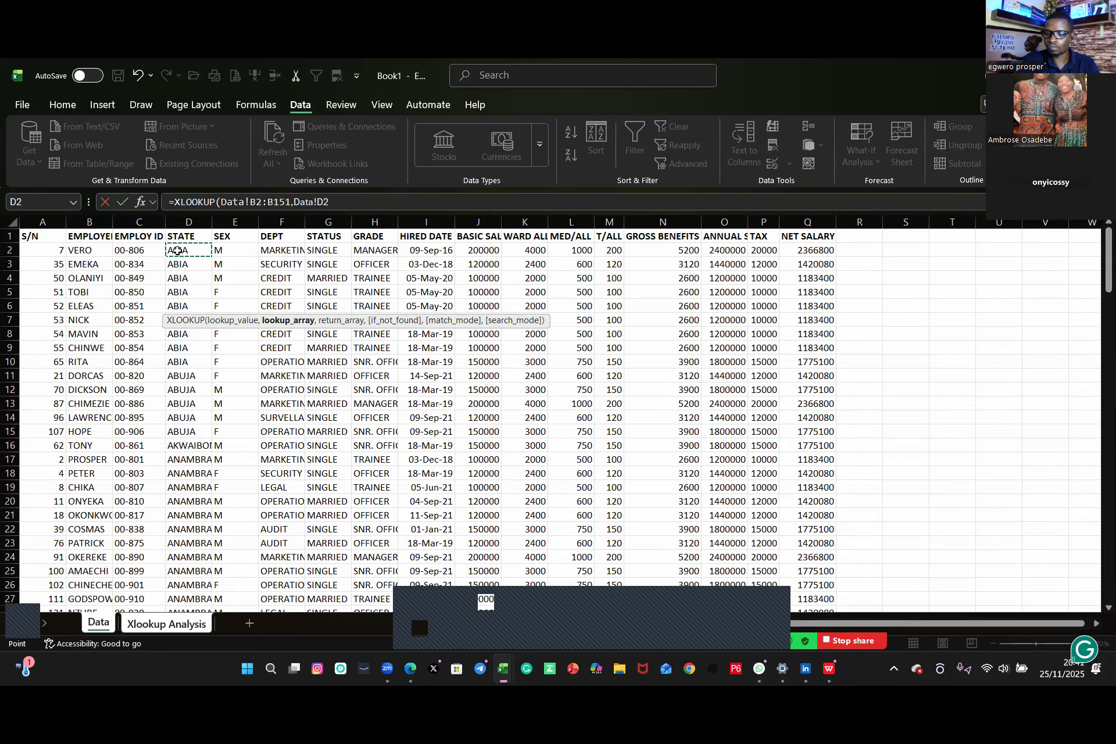
key(ctrl+shift+Down)
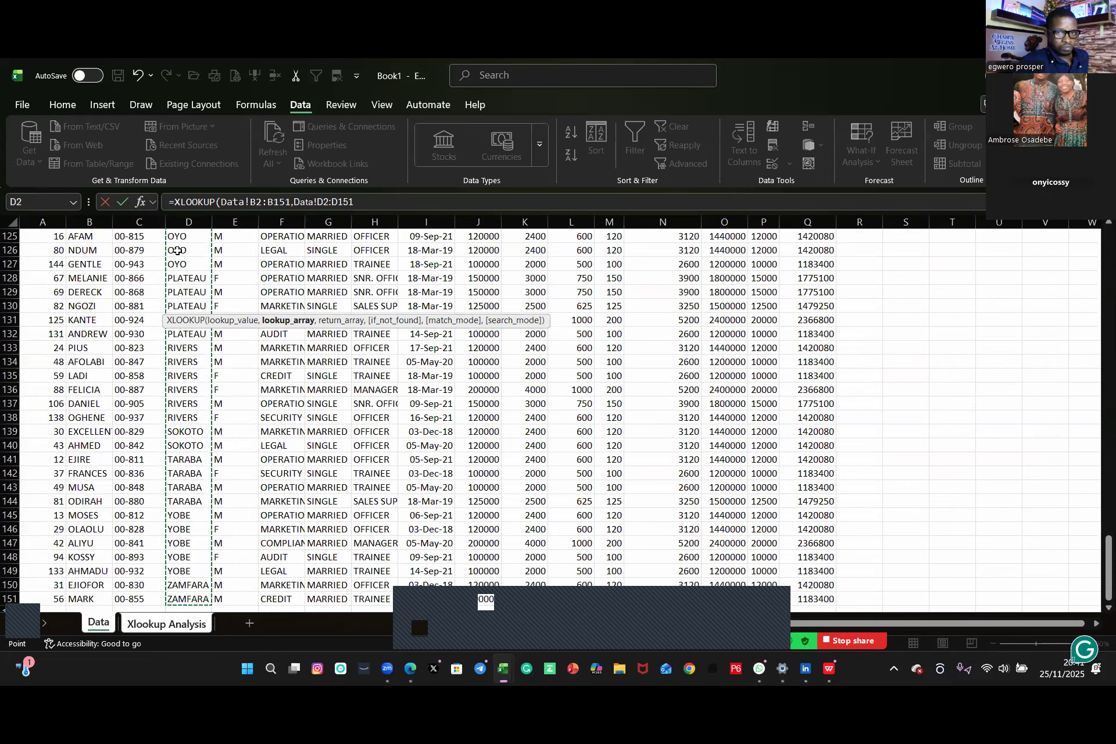
text(,"not a)
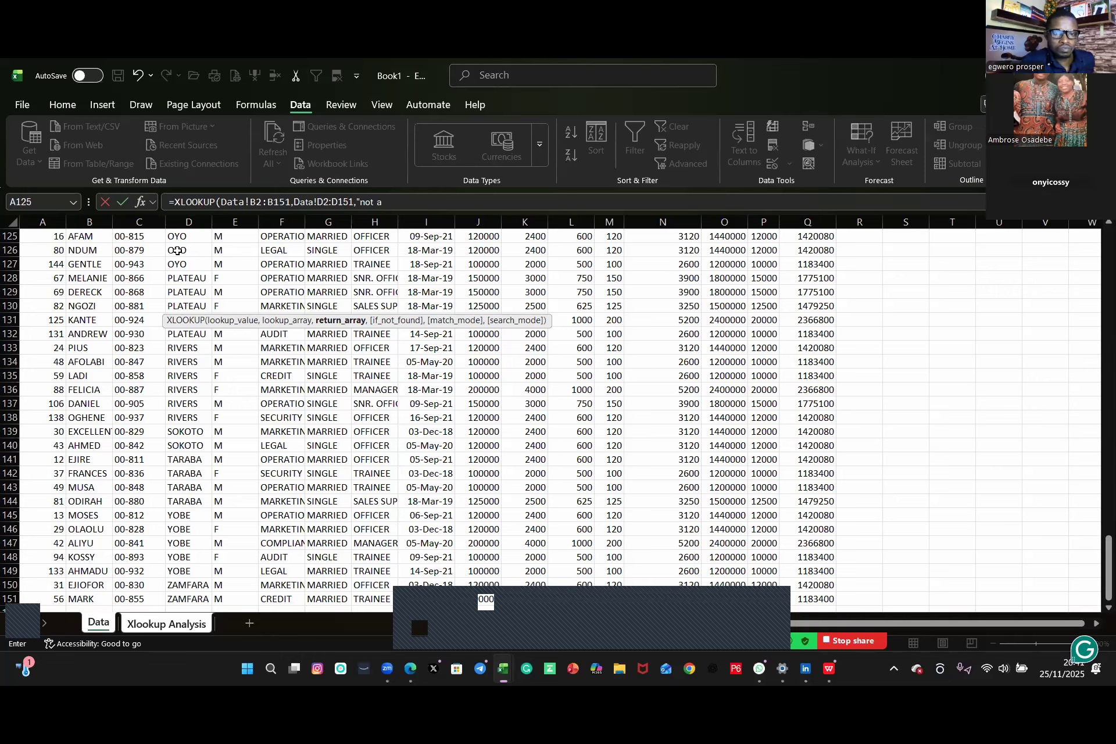
text(vailable)
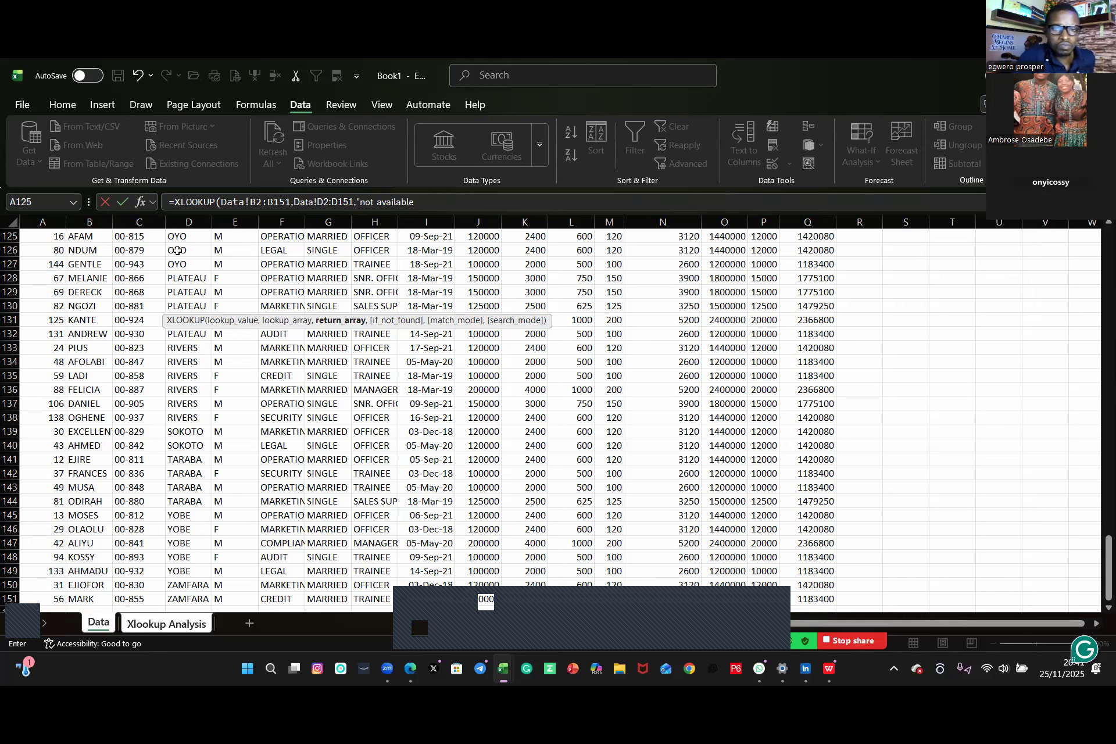
text(",)
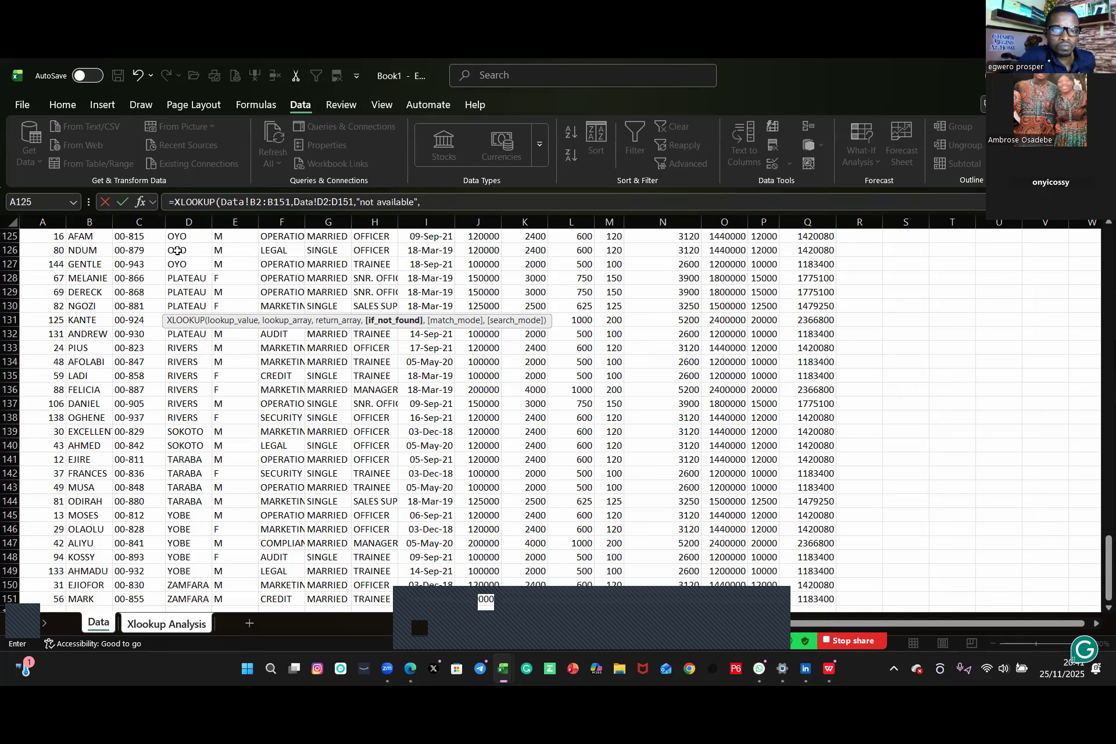
key(Return)
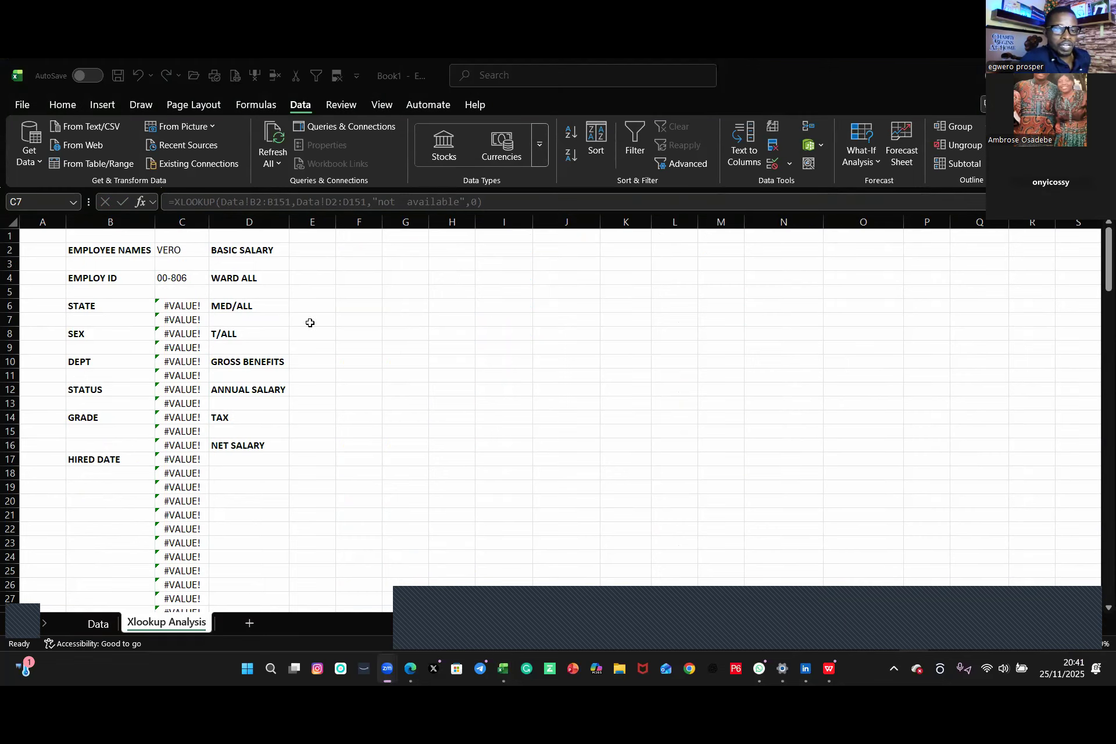
click(189, 315)
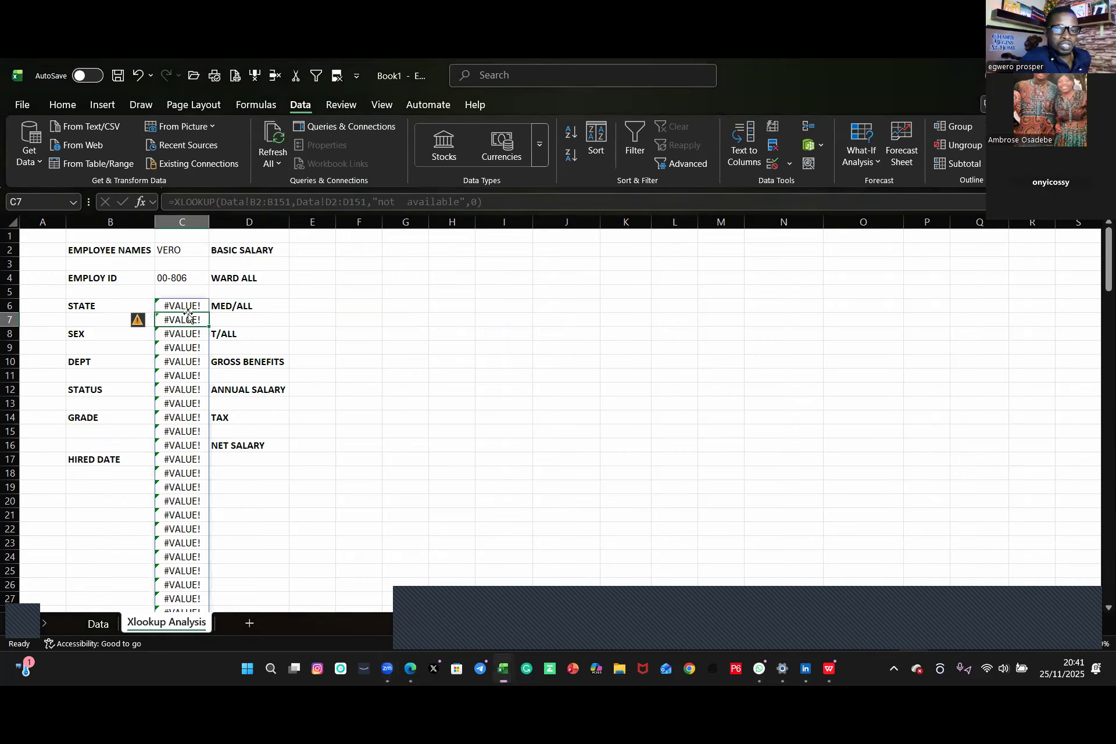
key(ctrl+z)
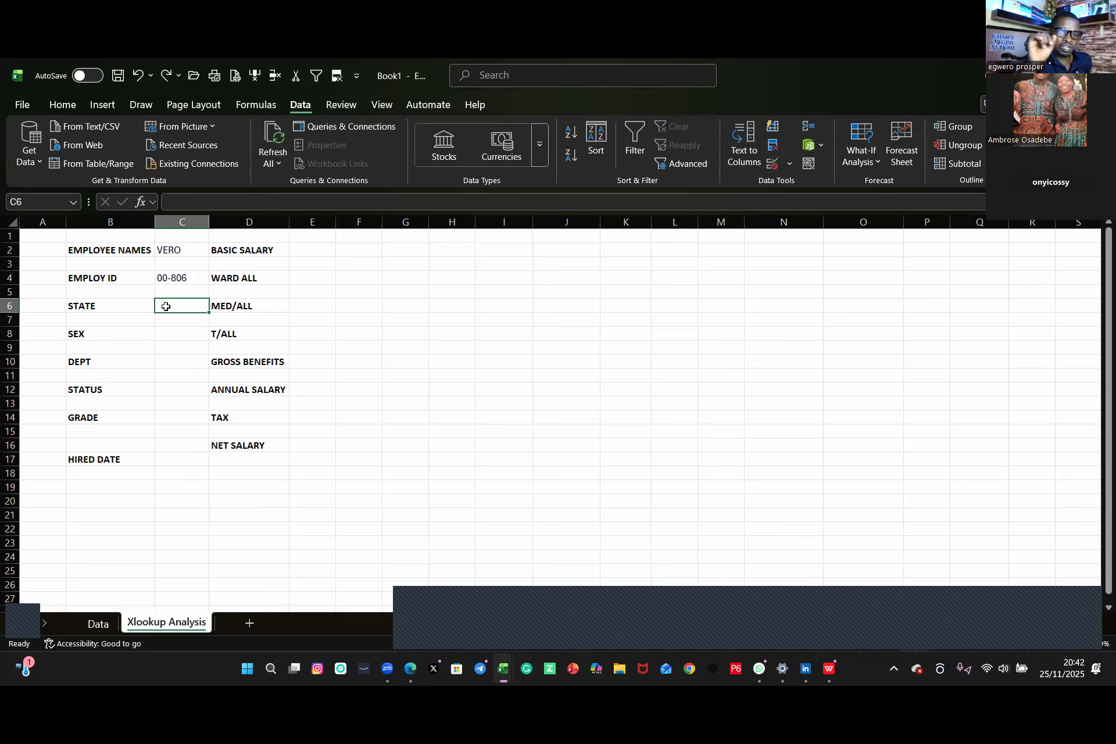
Step: Begin a new XLOOKUP in C6 with C2 as lookup value and Data!B2:B151 as lookup array
text(=)
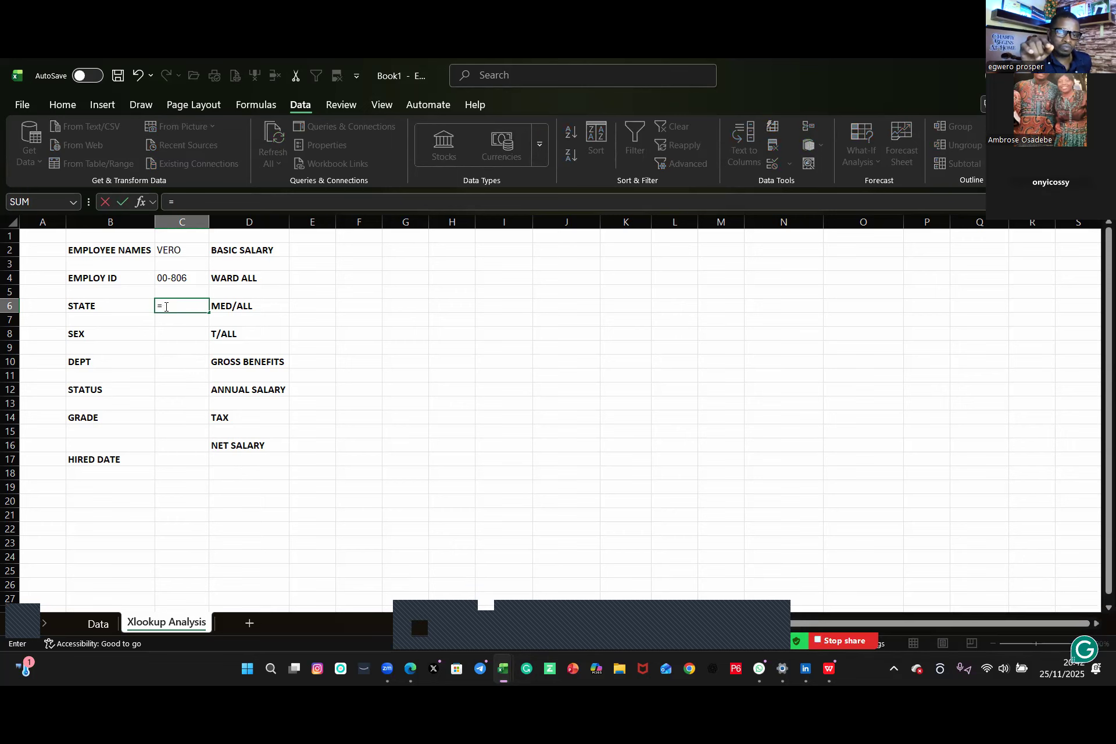
text(xl)
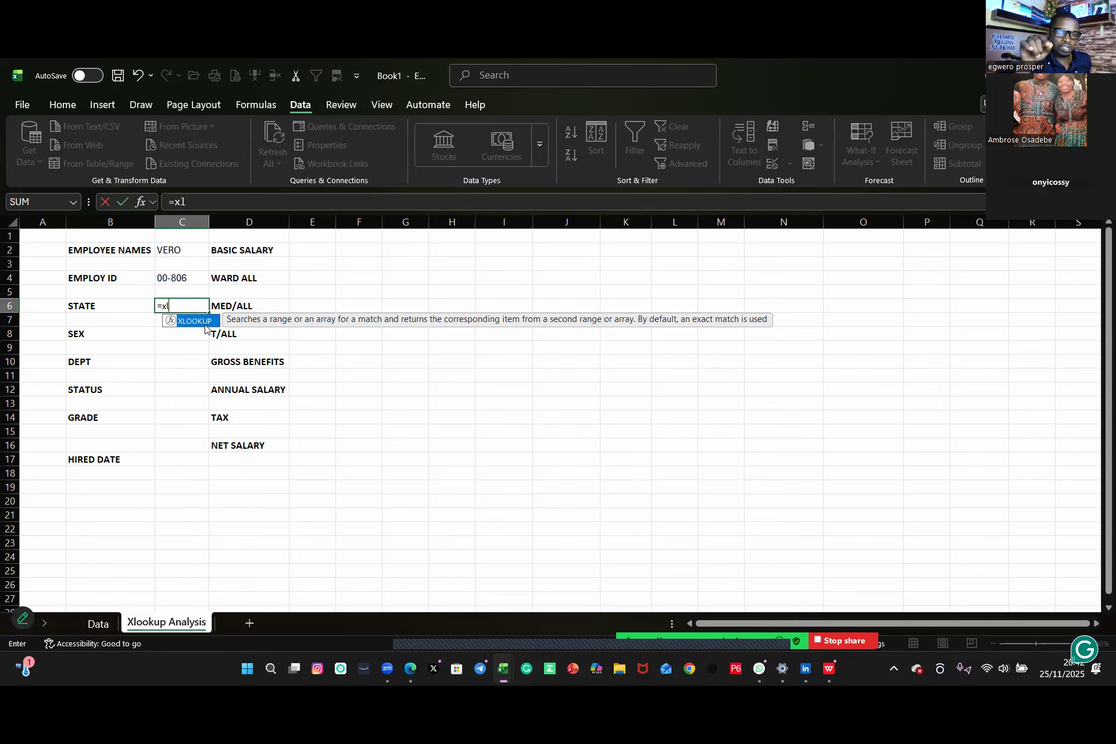
double_click(198, 321)
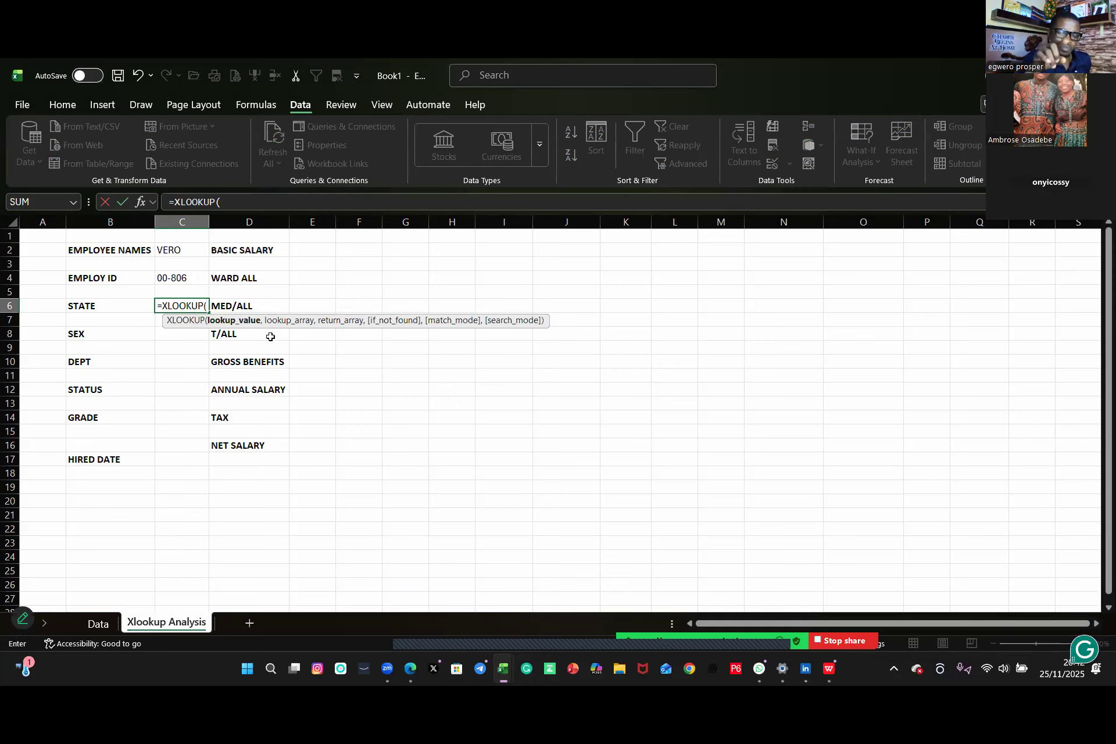
click(173, 249)
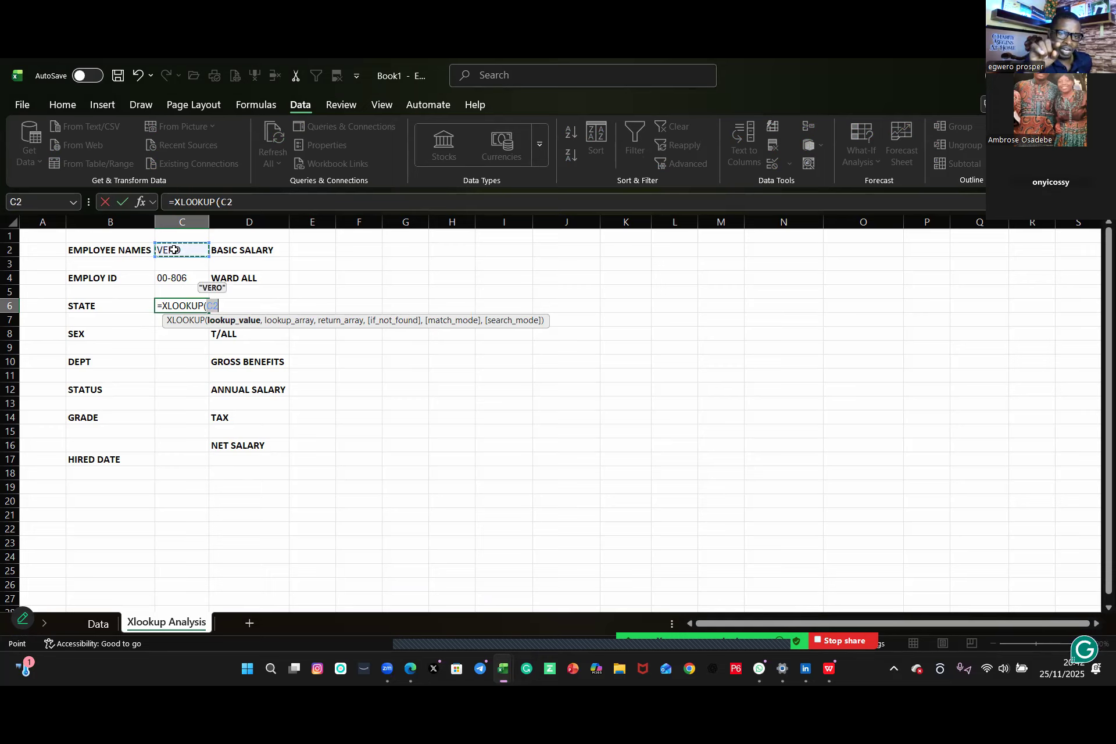
text(,)
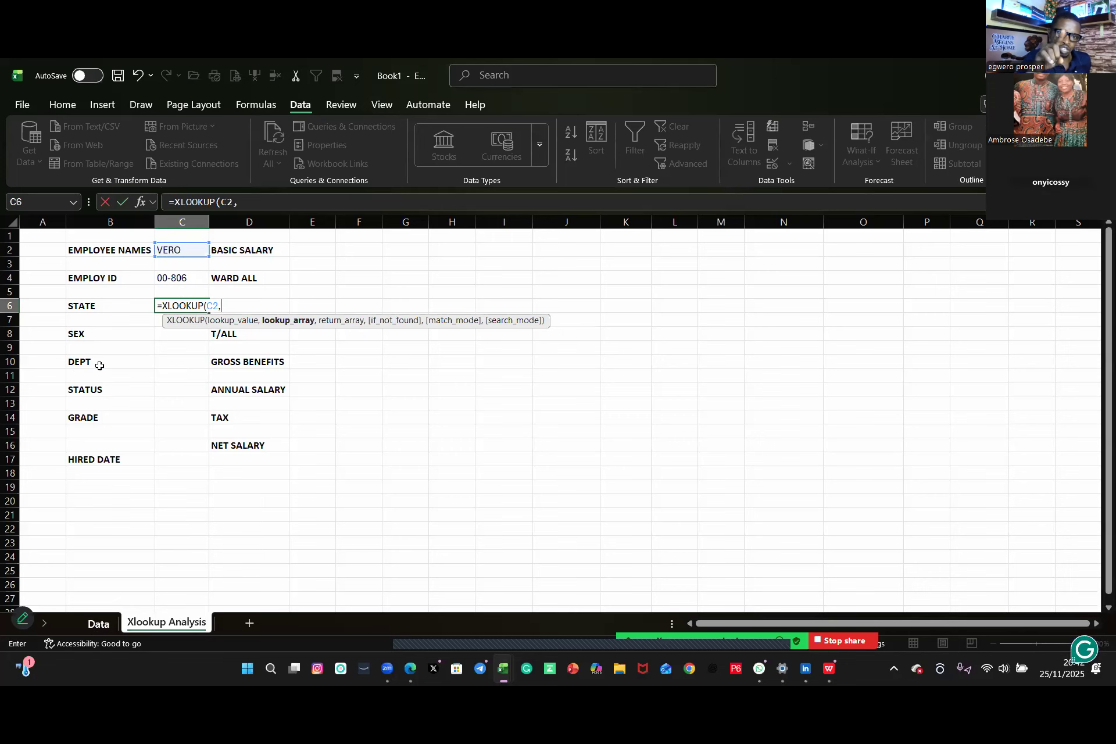
key(ctrl+Page_Up)
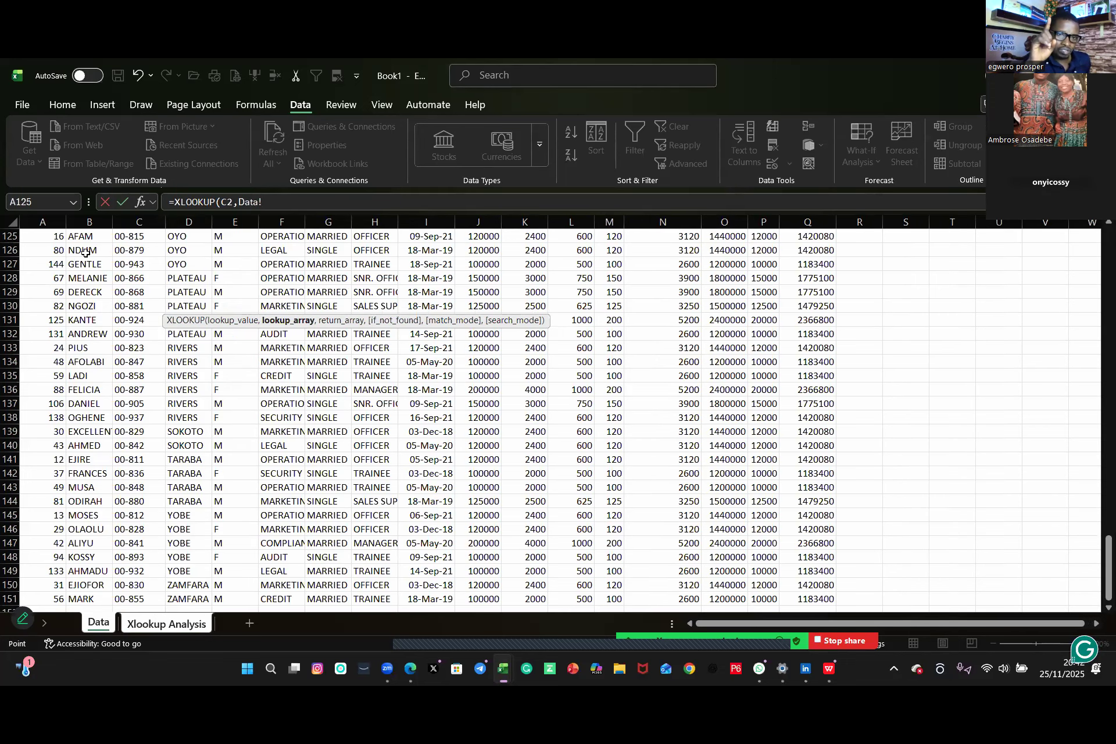
scroll(77, 249, up, 1)
scroll(77, 248, up, 20)
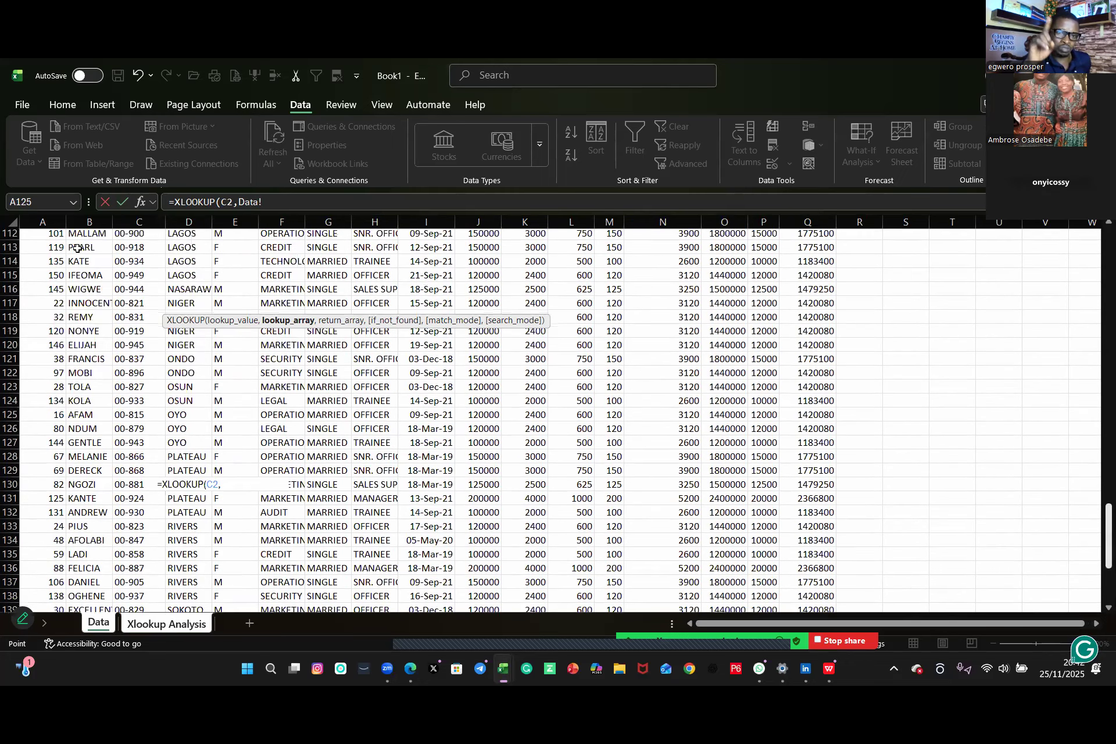
scroll(77, 249, up, 8)
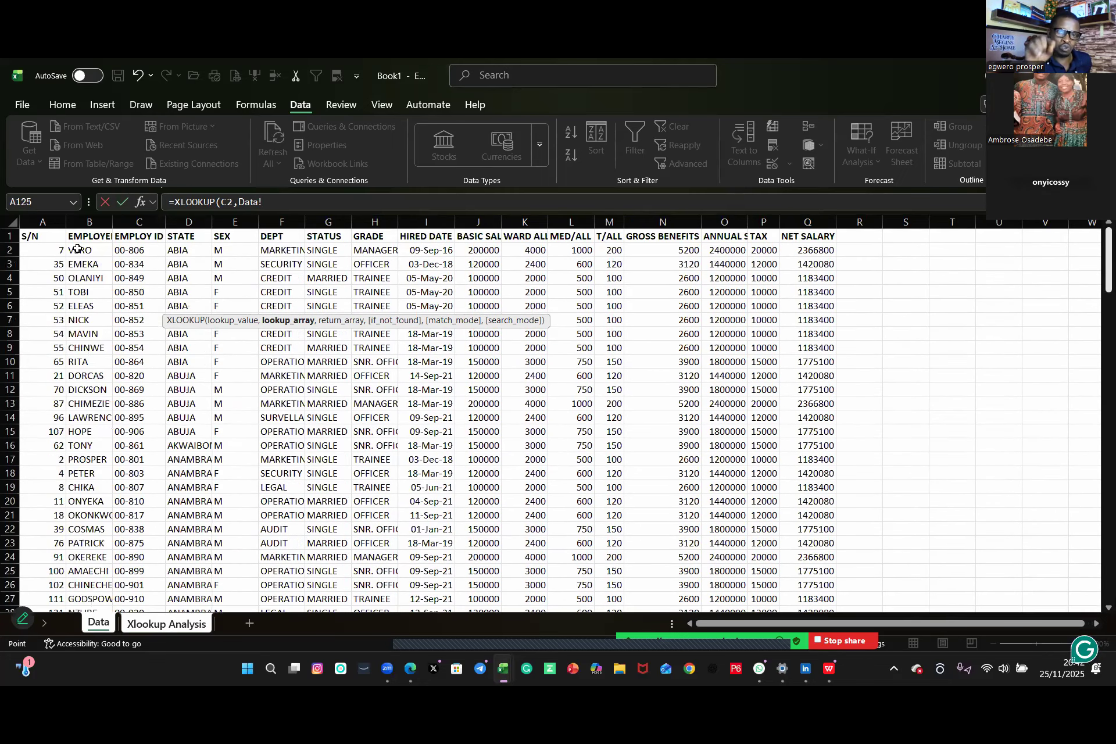
click(77, 249)
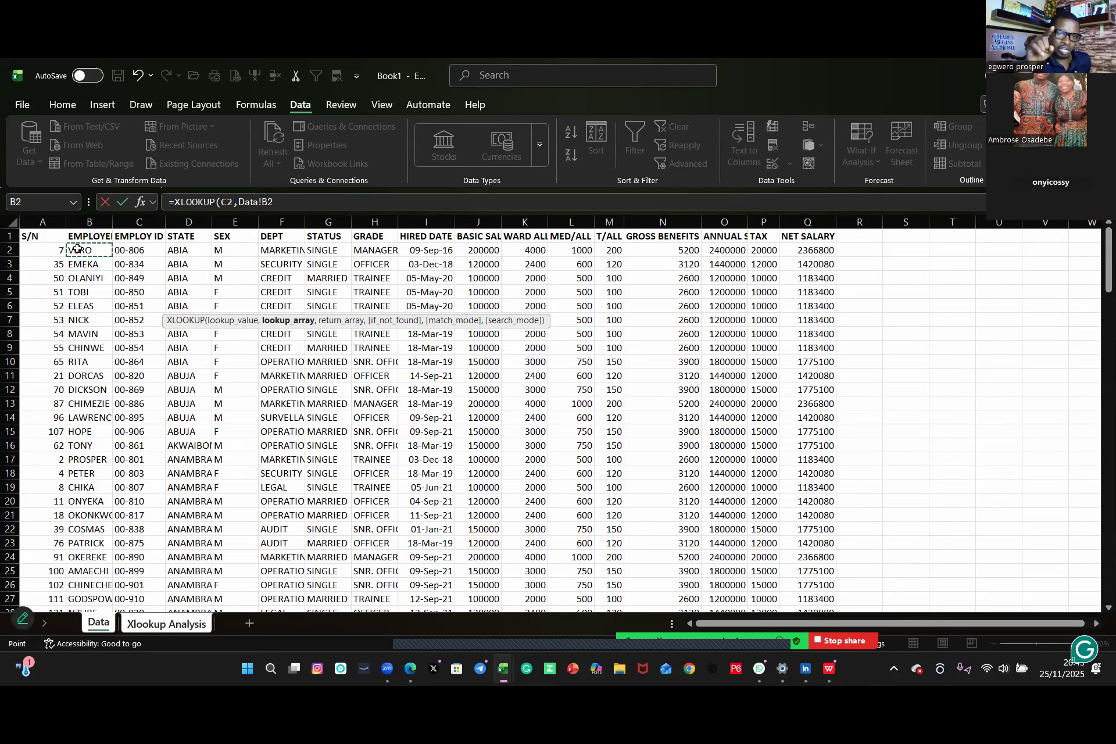
key(ctrl+shift+Down)
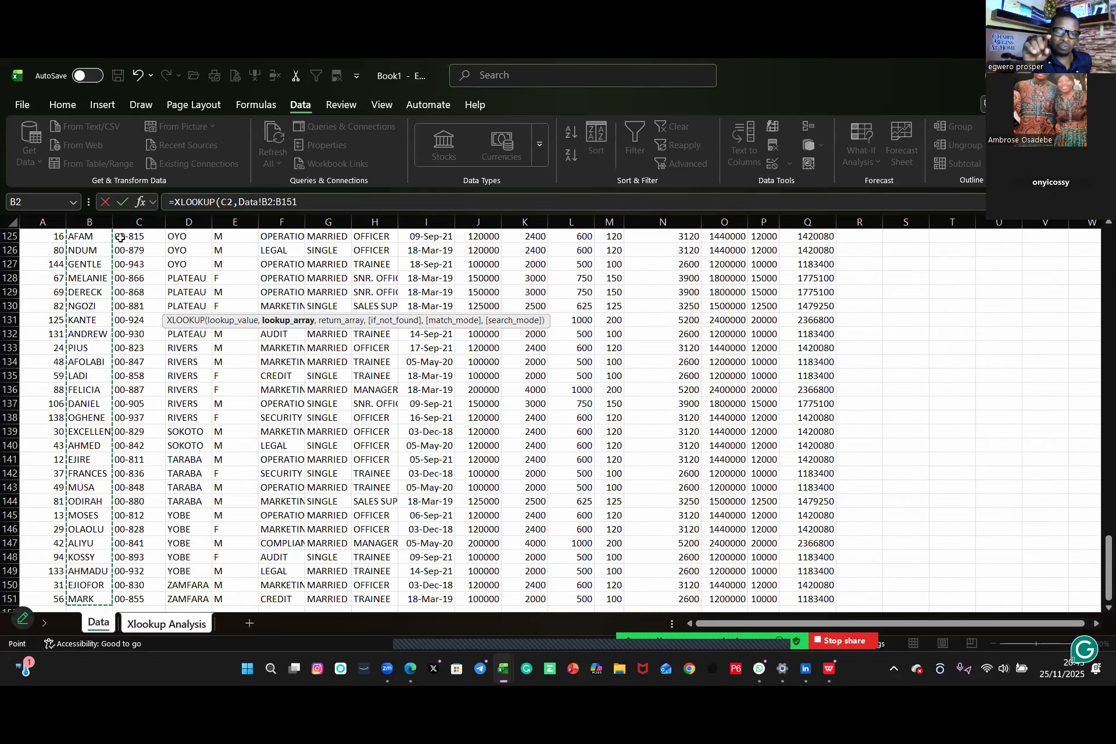
text(,)
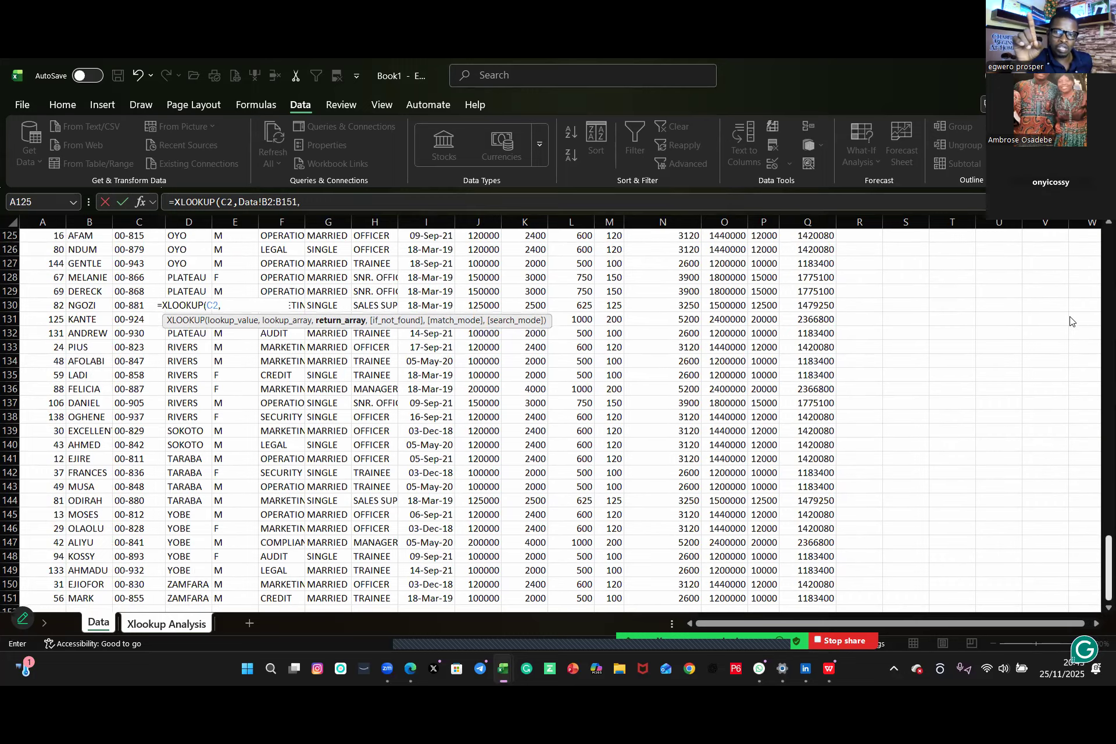
Step: Complete the C6 XLOOKUP with Data!D2:D151 as return array, "not available" as the not-found text and match mode 0
scroll(1071, 318, up, 20)
scroll(186, 289, up, 20)
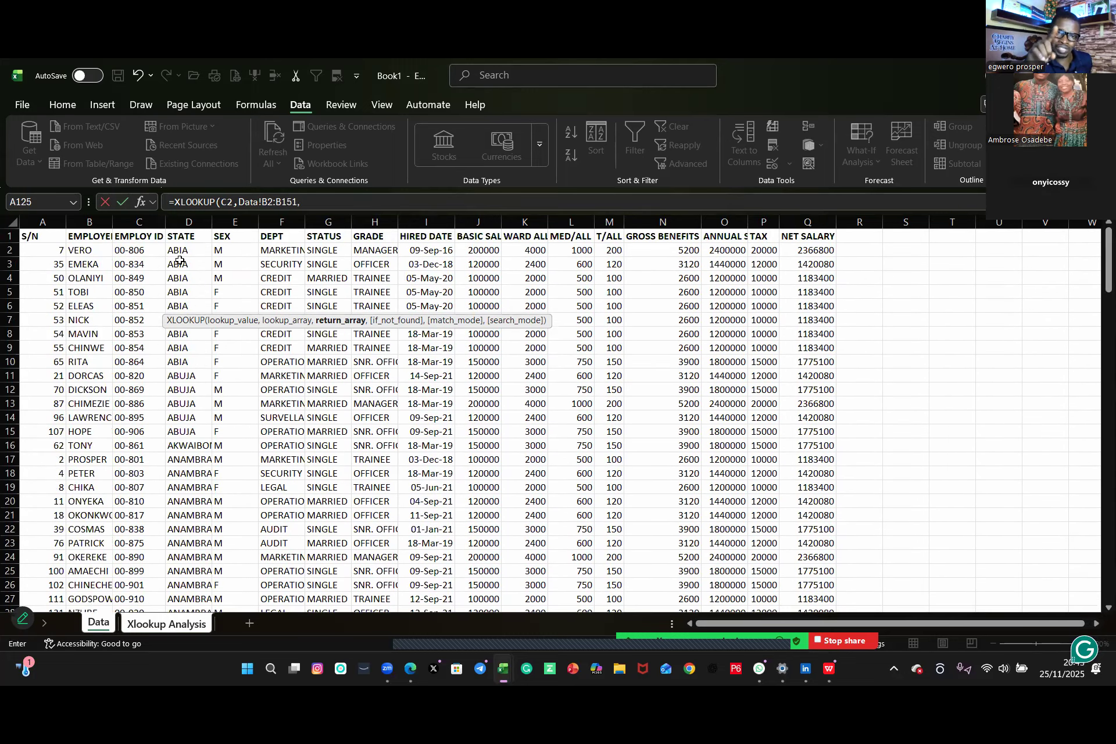
click(179, 251)
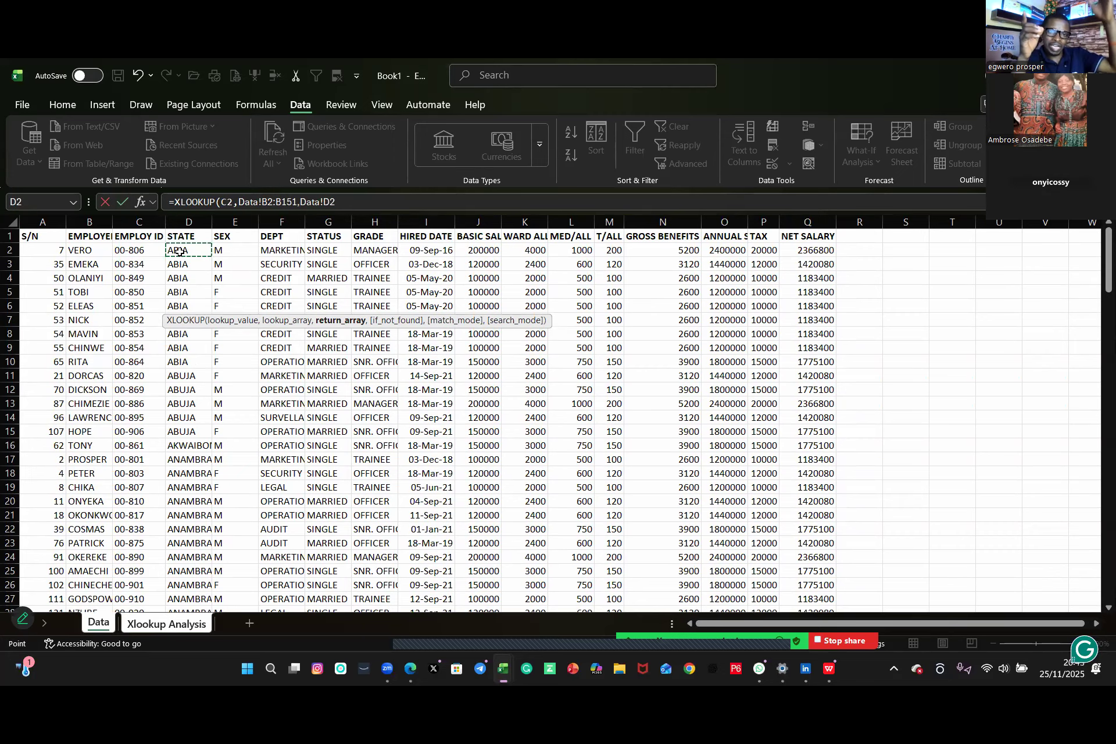
key(ctrl+shift+Down)
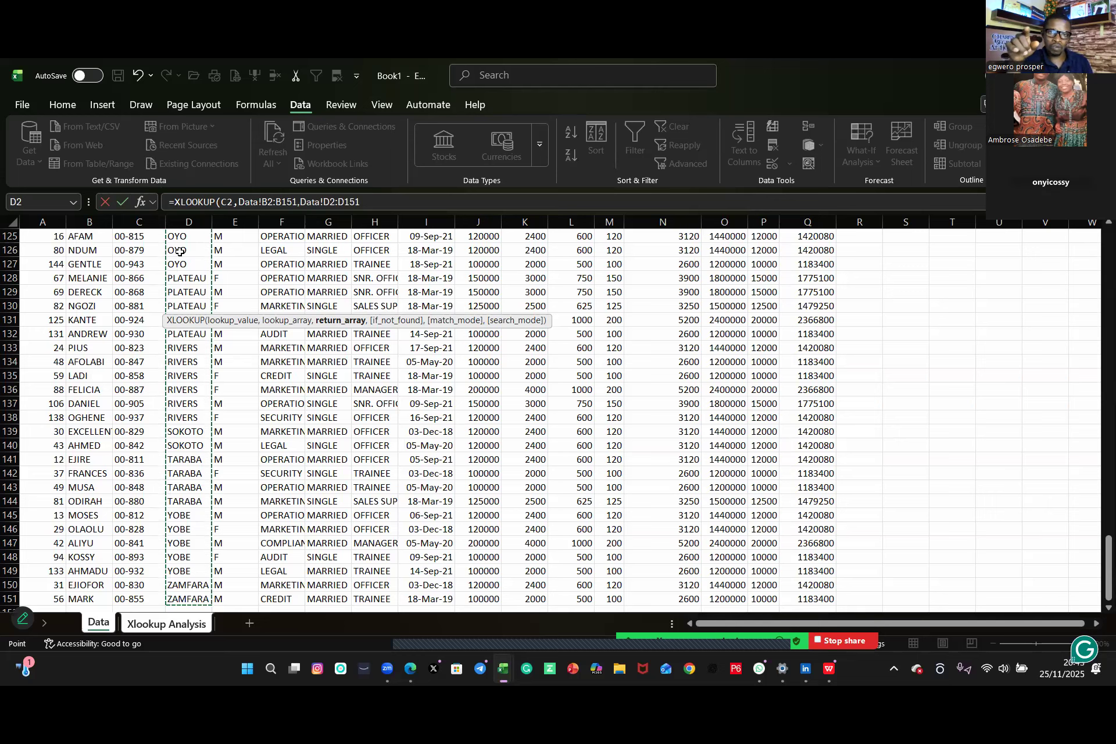
text(,"not available)
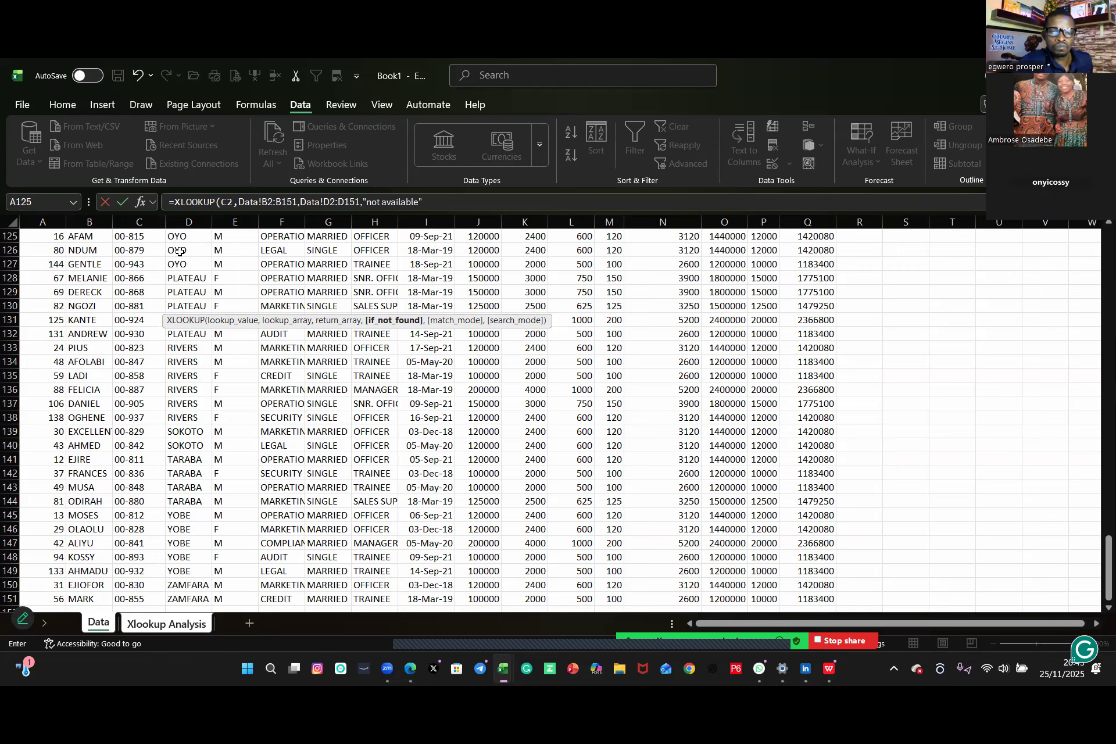
text(,)
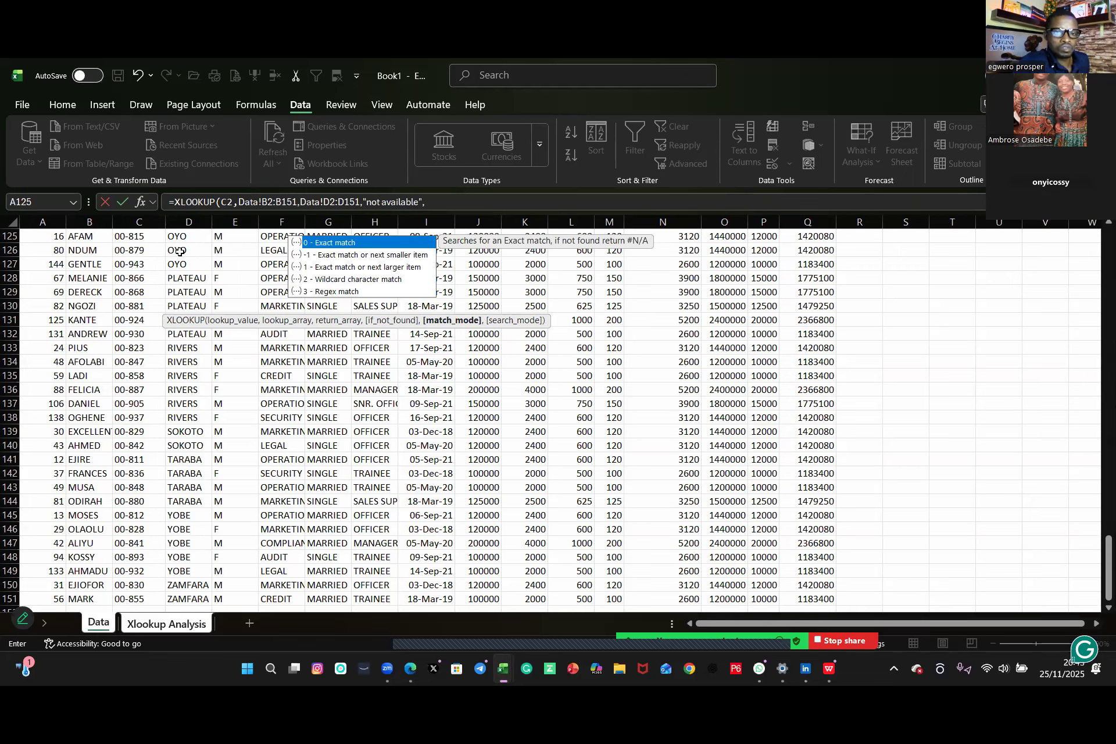
text(0)
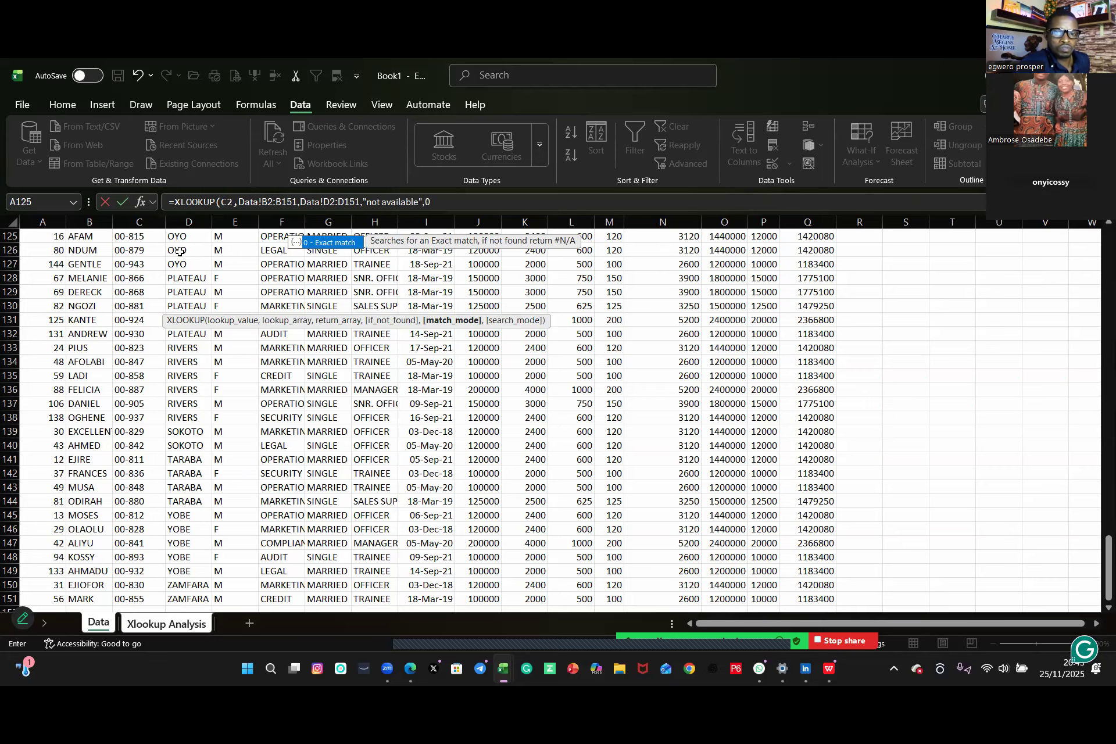
key(Return)
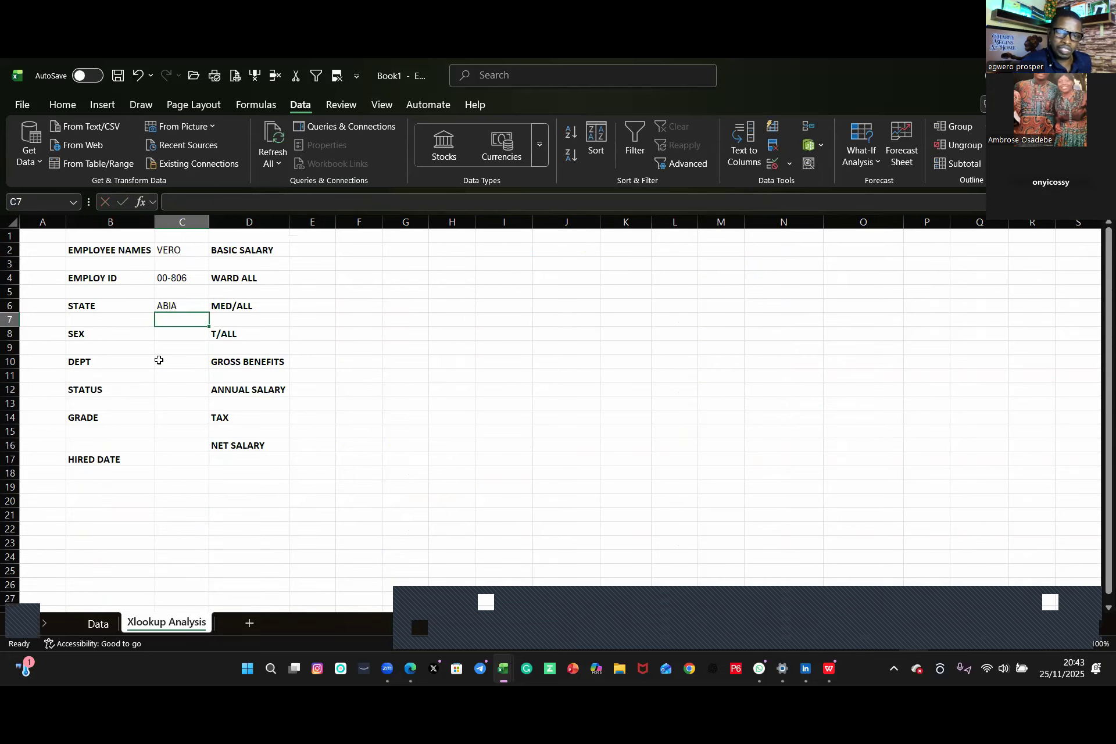
Step: Select EMEKA, VERO and NICK in turn from the C2 employee-name drop-down to test the State lookup
click(173, 339)
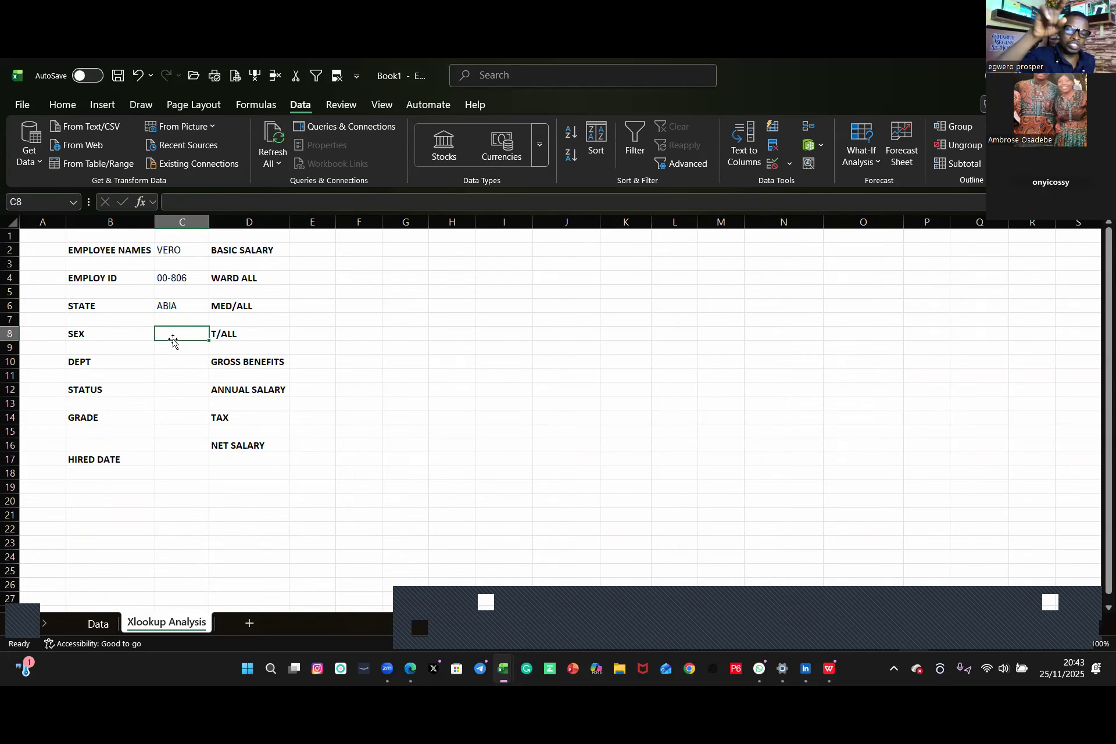
click(203, 251)
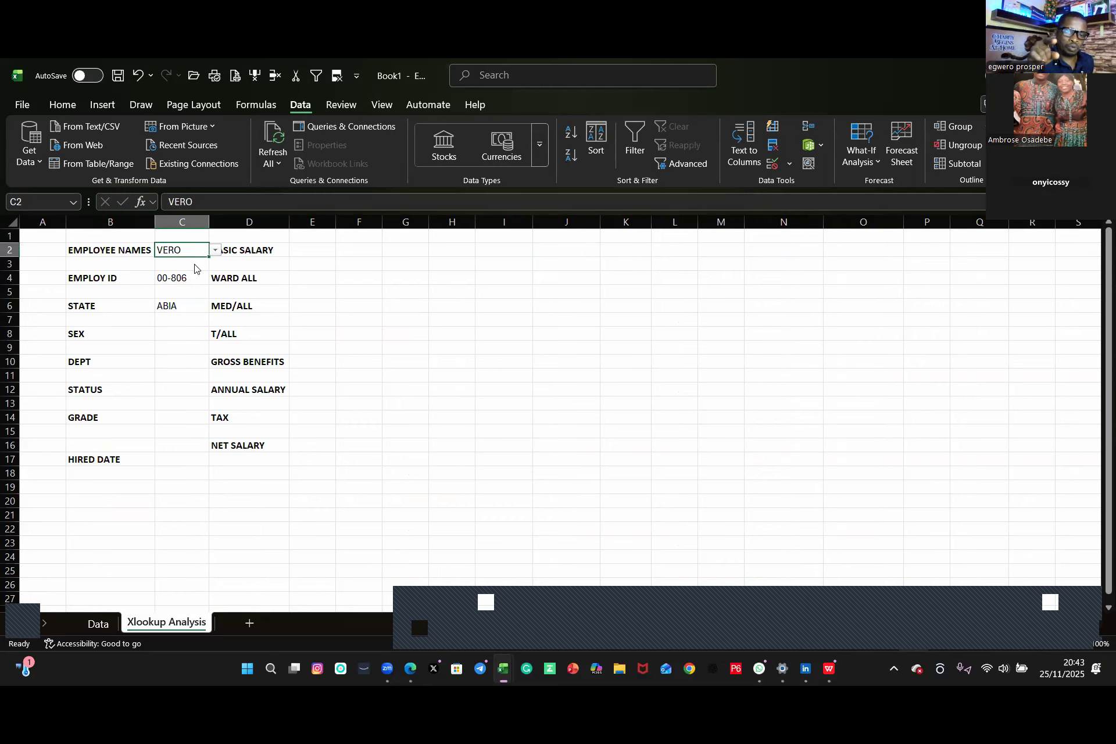
click(215, 250)
click(183, 275)
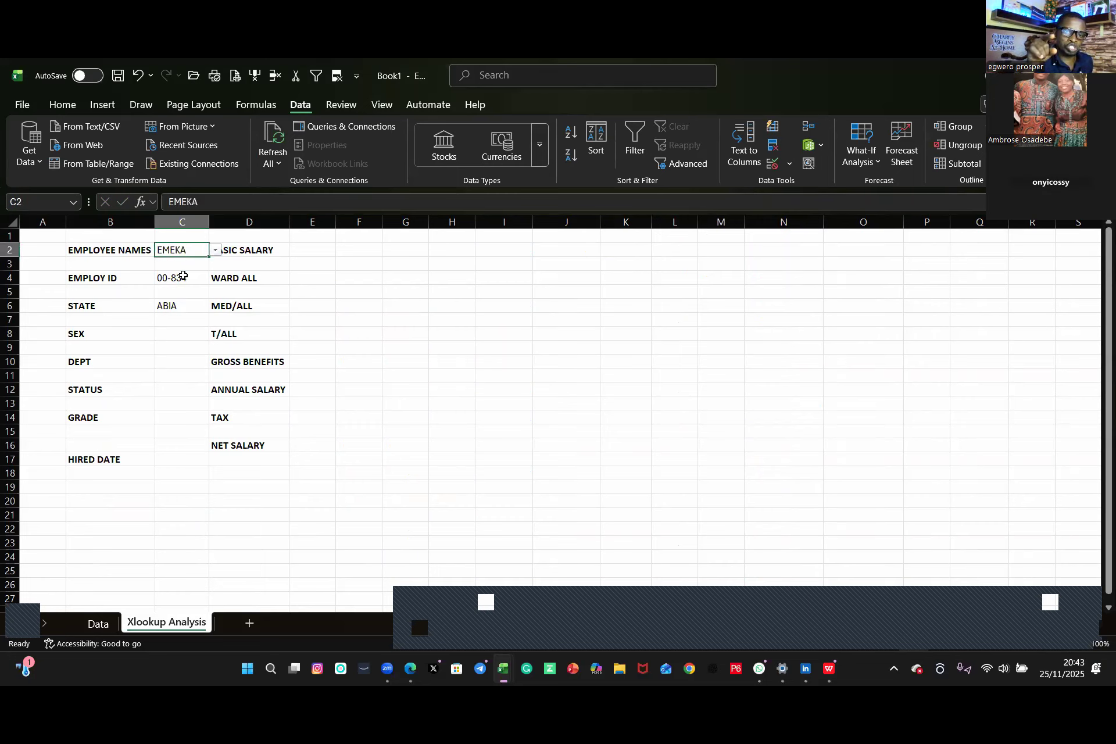
click(215, 250)
click(199, 267)
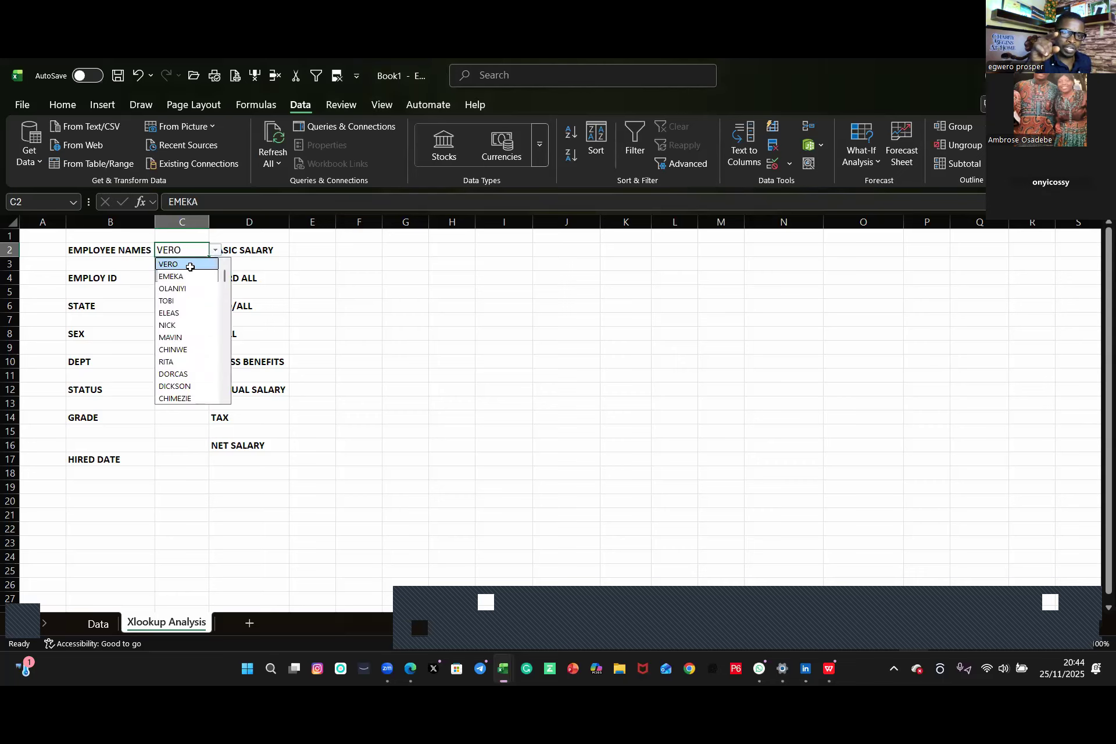
click(215, 250)
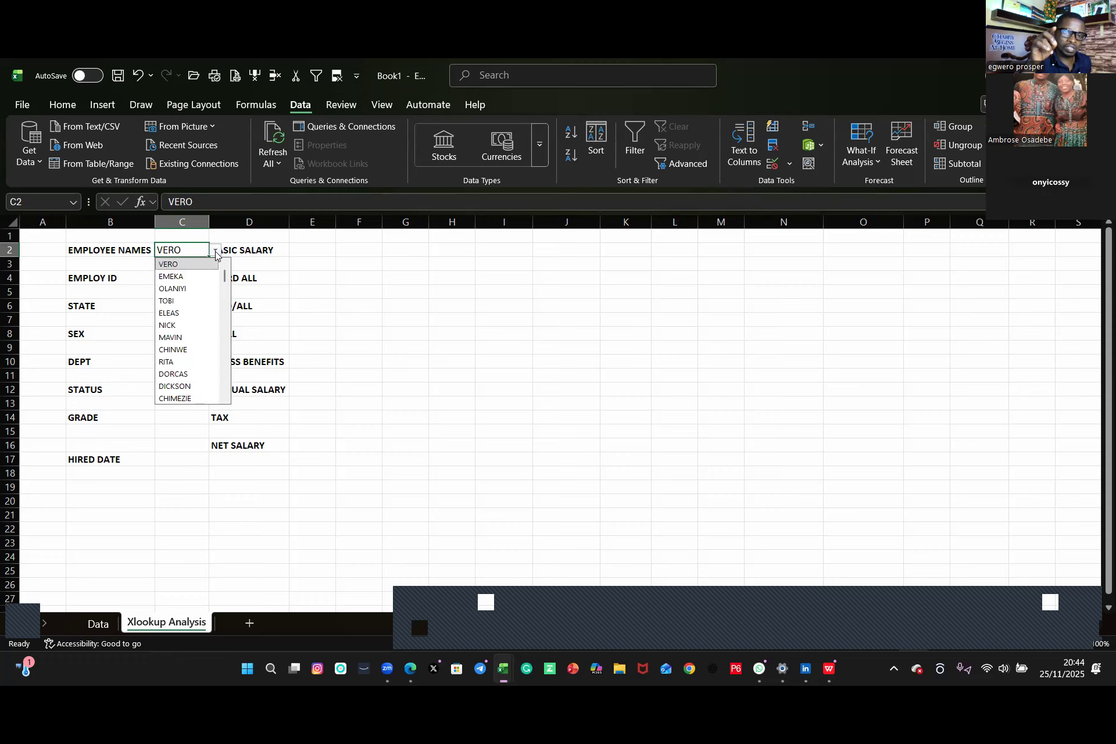
click(172, 330)
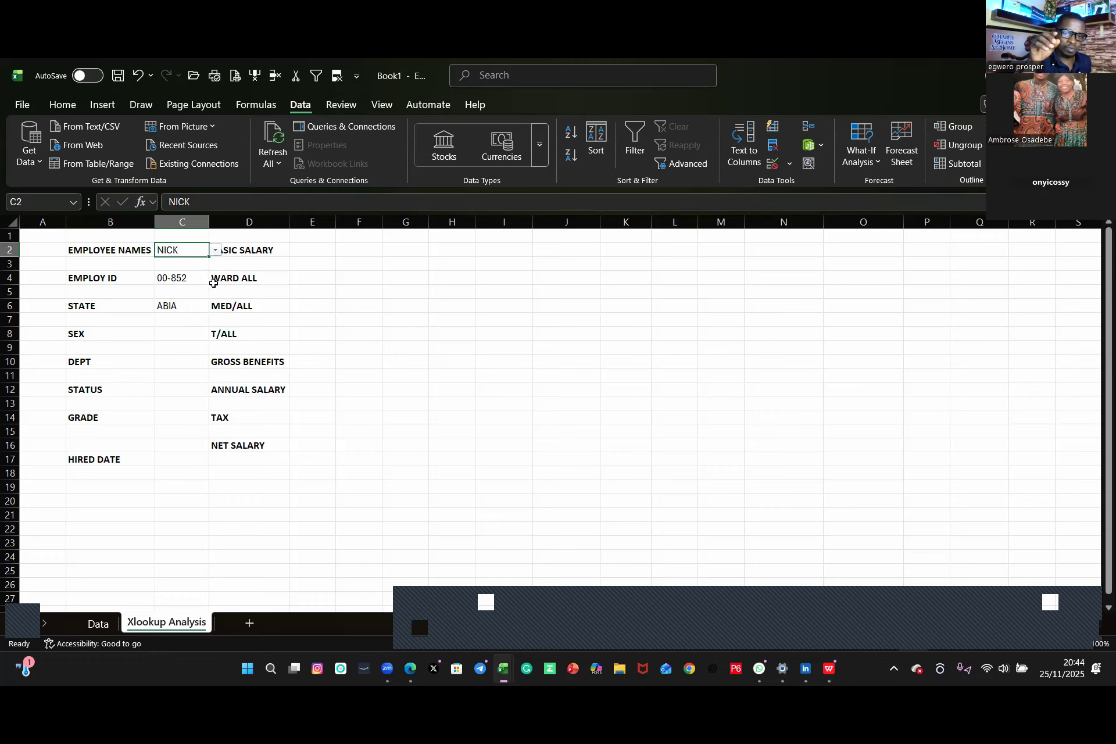
Step: Select CHINECHE and finally VERO from the C2 employee-name drop-down to recheck the lookups
click(215, 250)
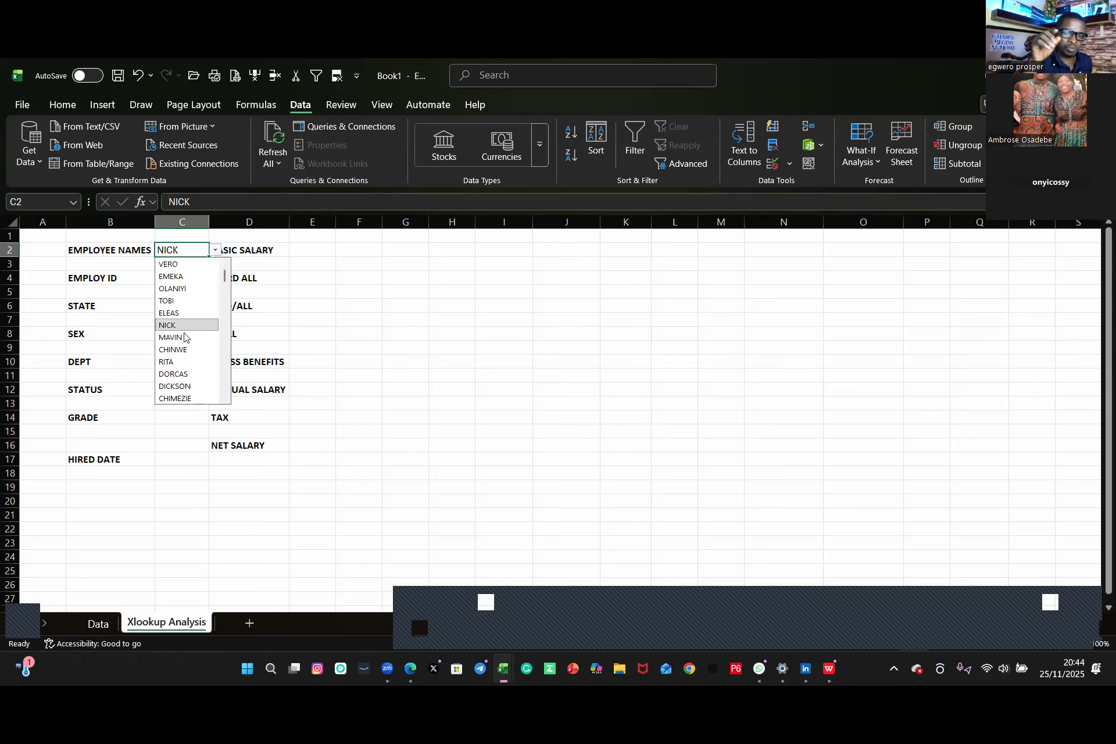
scroll(169, 378, down, 3)
click(169, 375)
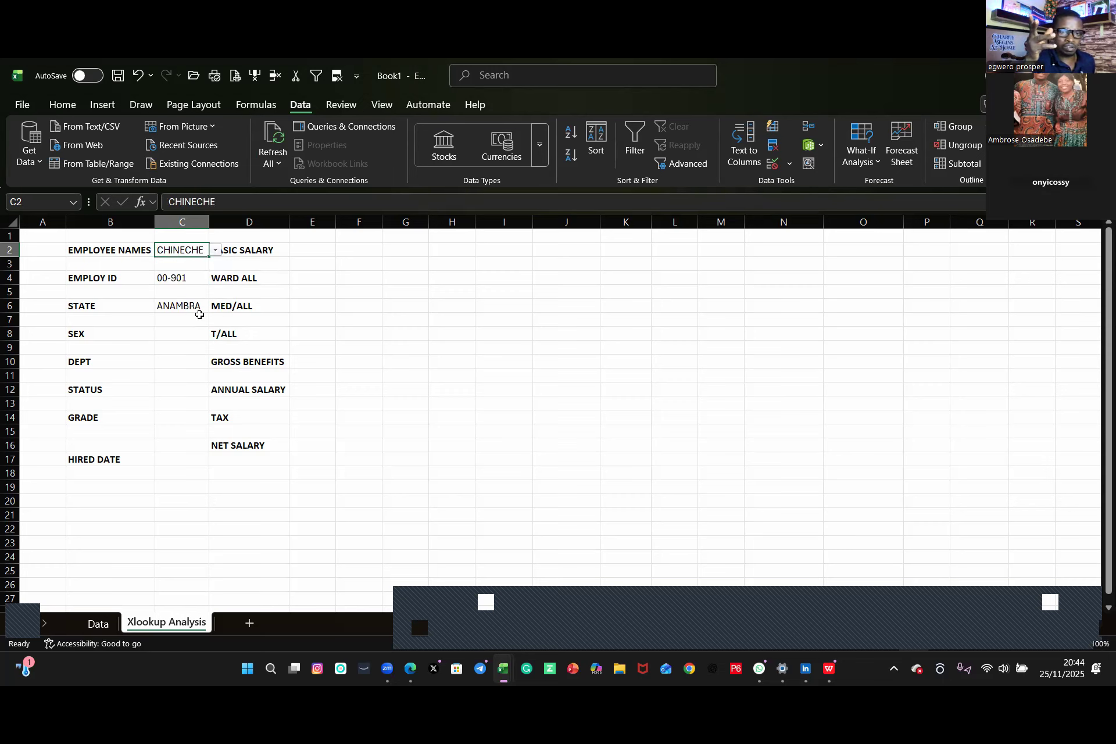
click(215, 250)
scroll(179, 284, up, 3)
click(175, 266)
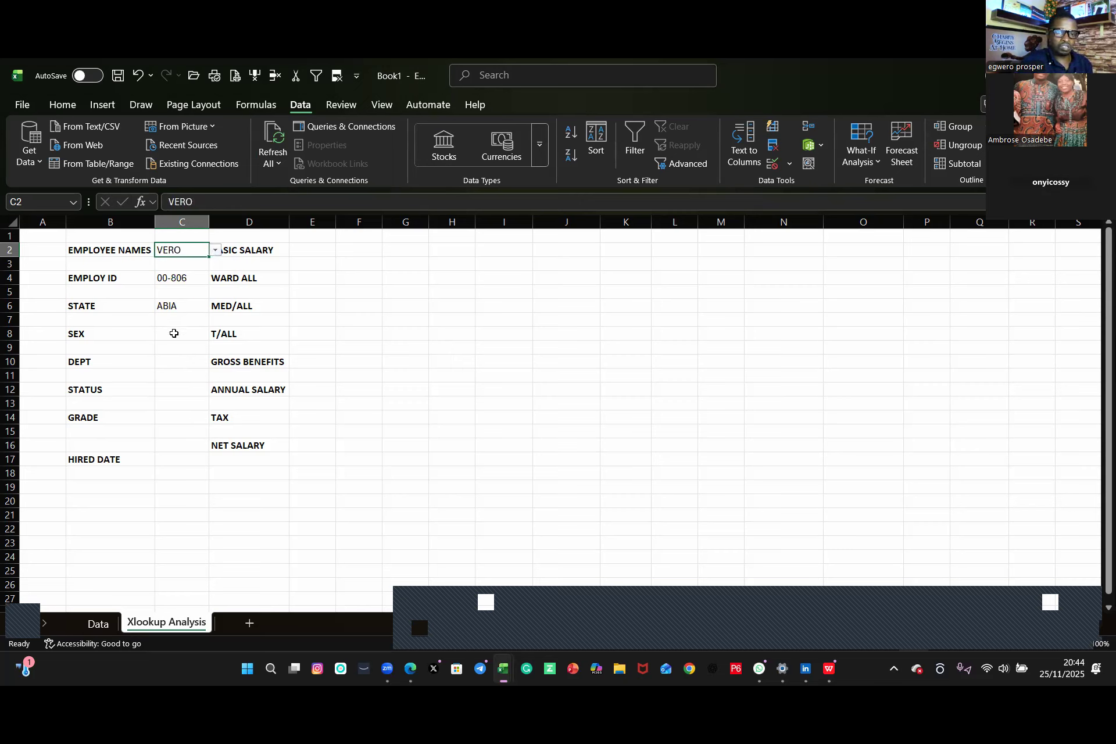
Step: Start an XLOOKUP in C8 with C2 as lookup value and Data!B2:B151 as lookup array
click(170, 333)
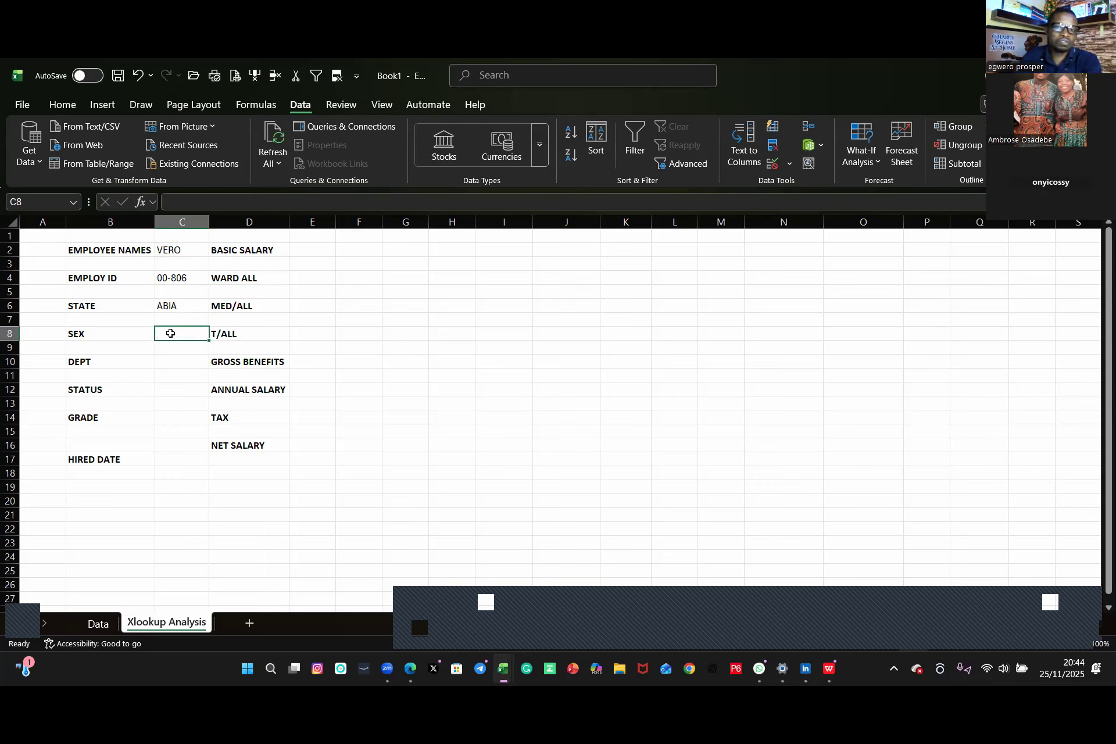
text(=x)
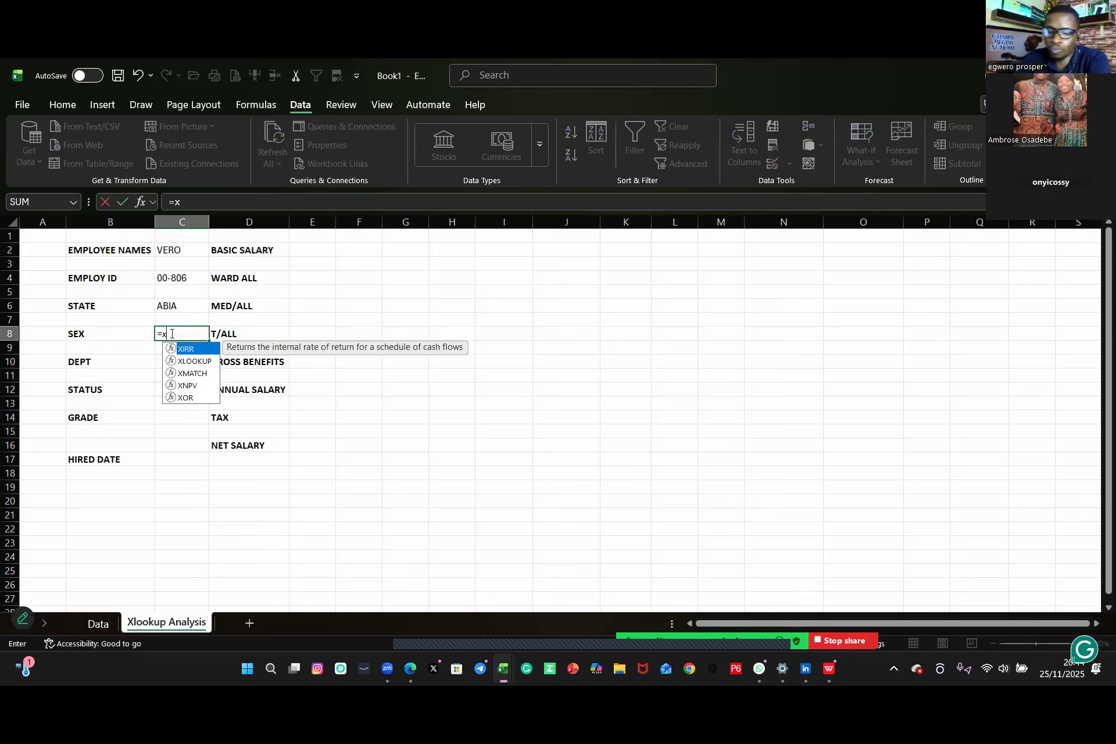
double_click(194, 362)
click(176, 251)
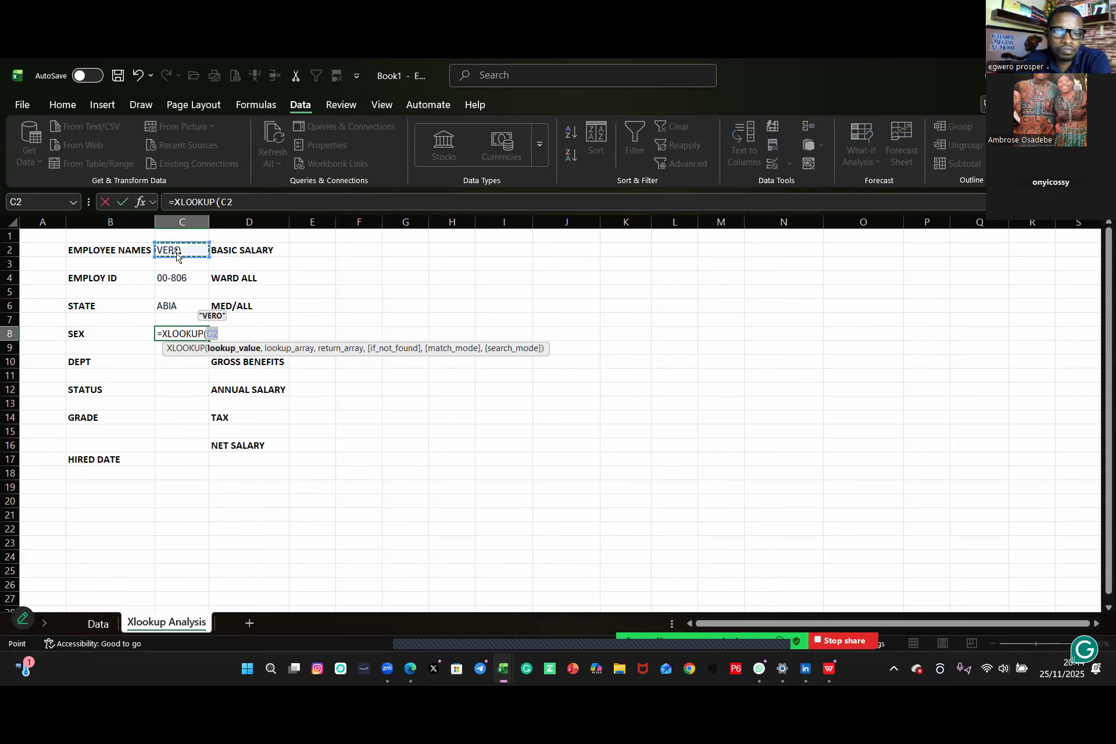
text(,)
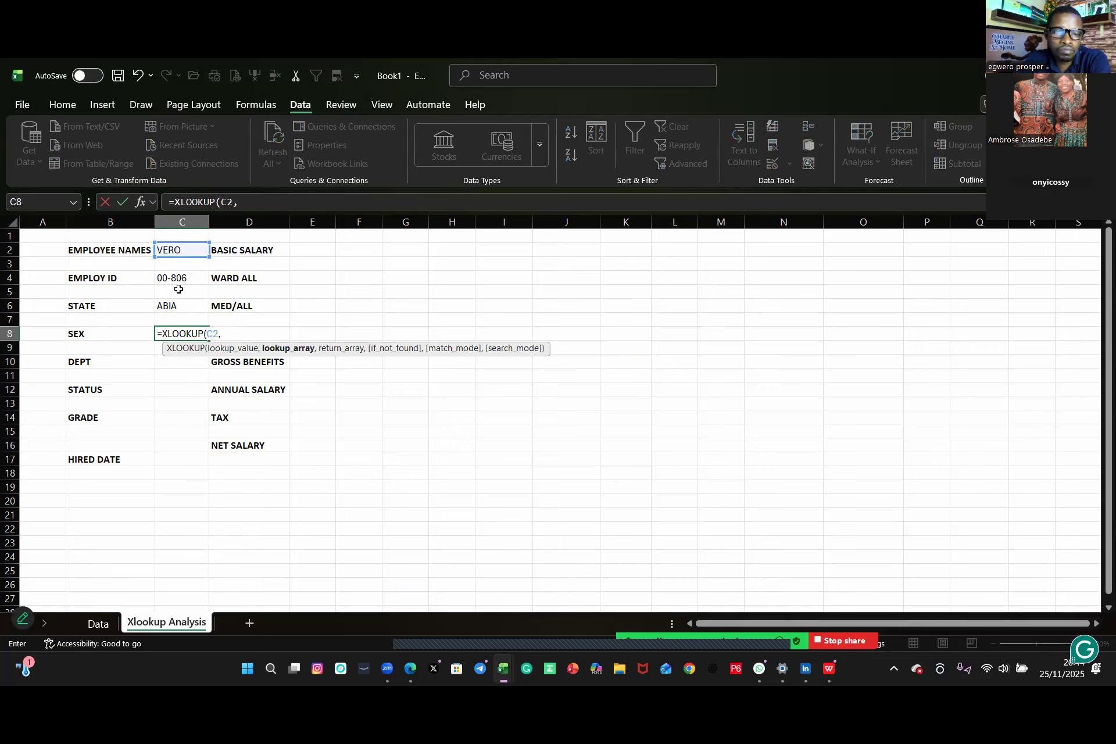
click(98, 622)
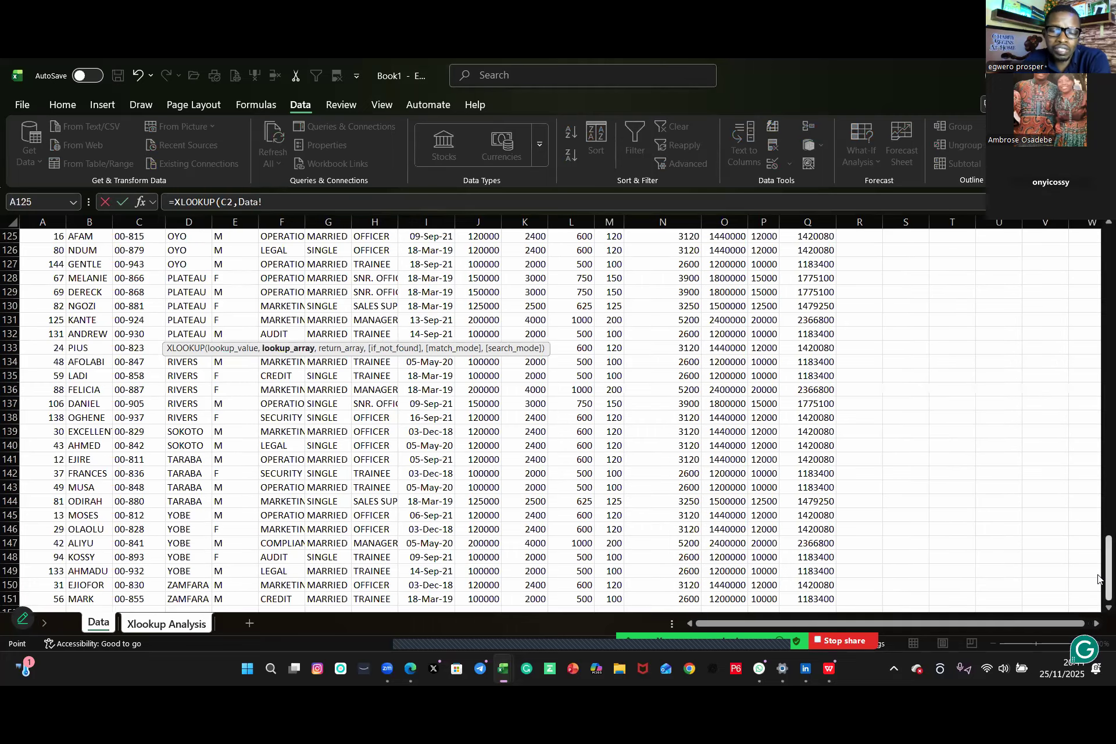
scroll(322, 363, up, 20)
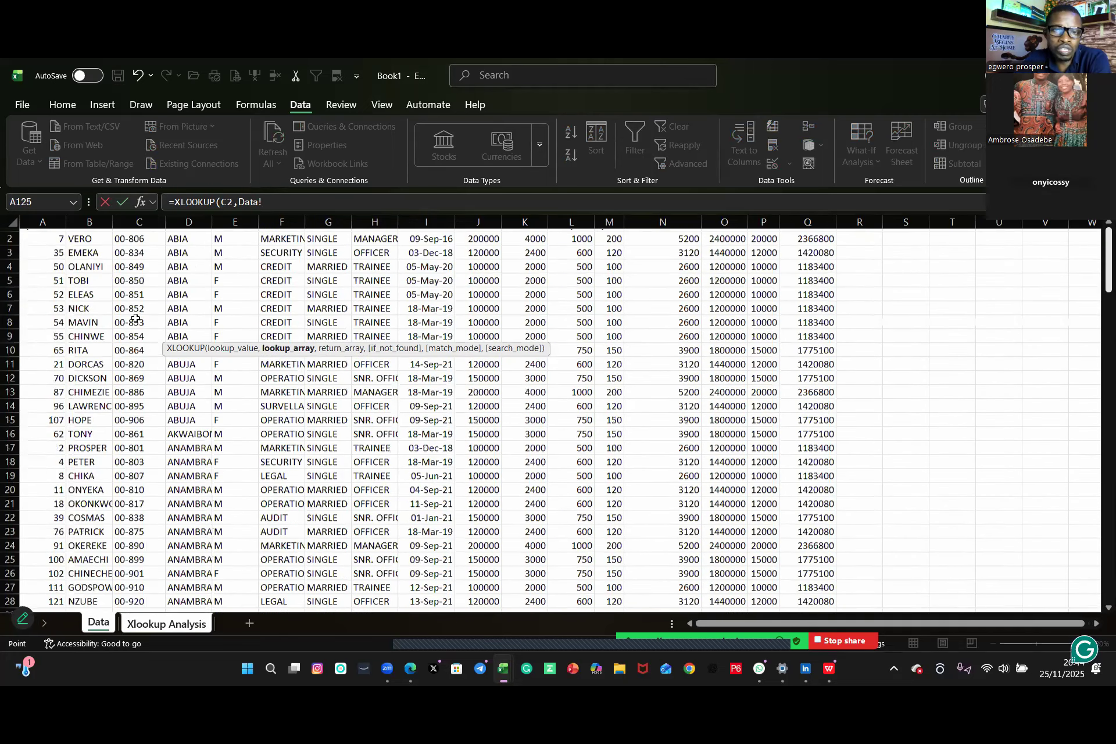
click(81, 248)
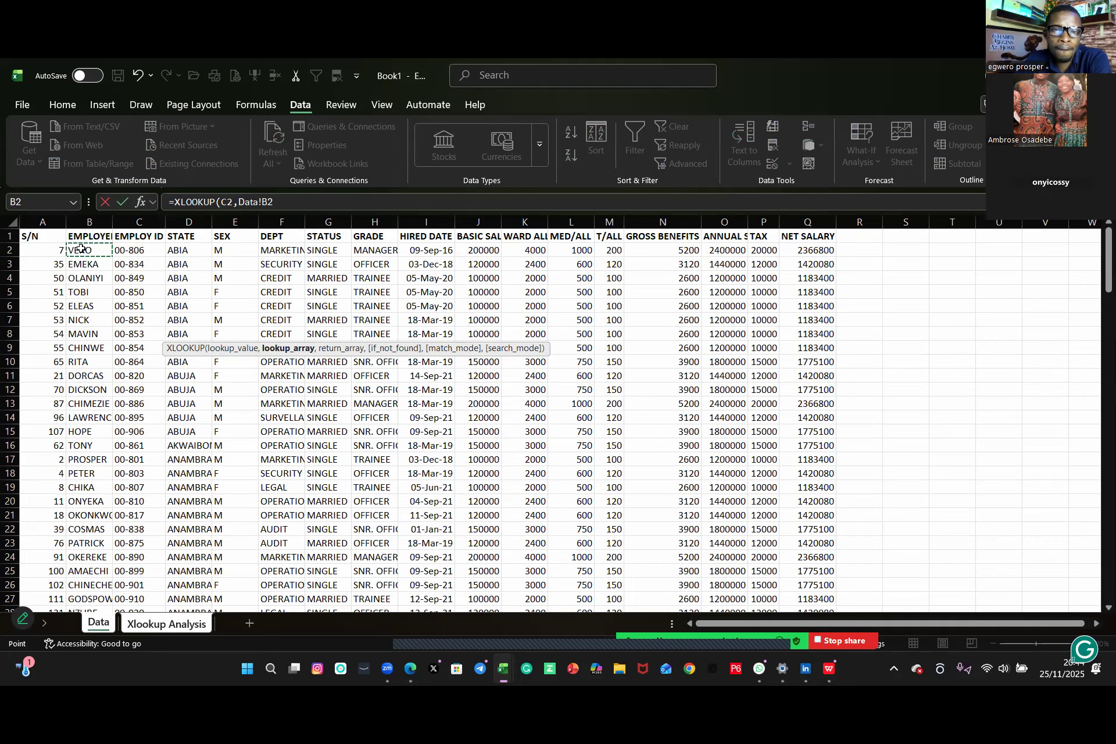
key(ctrl+shift+Down)
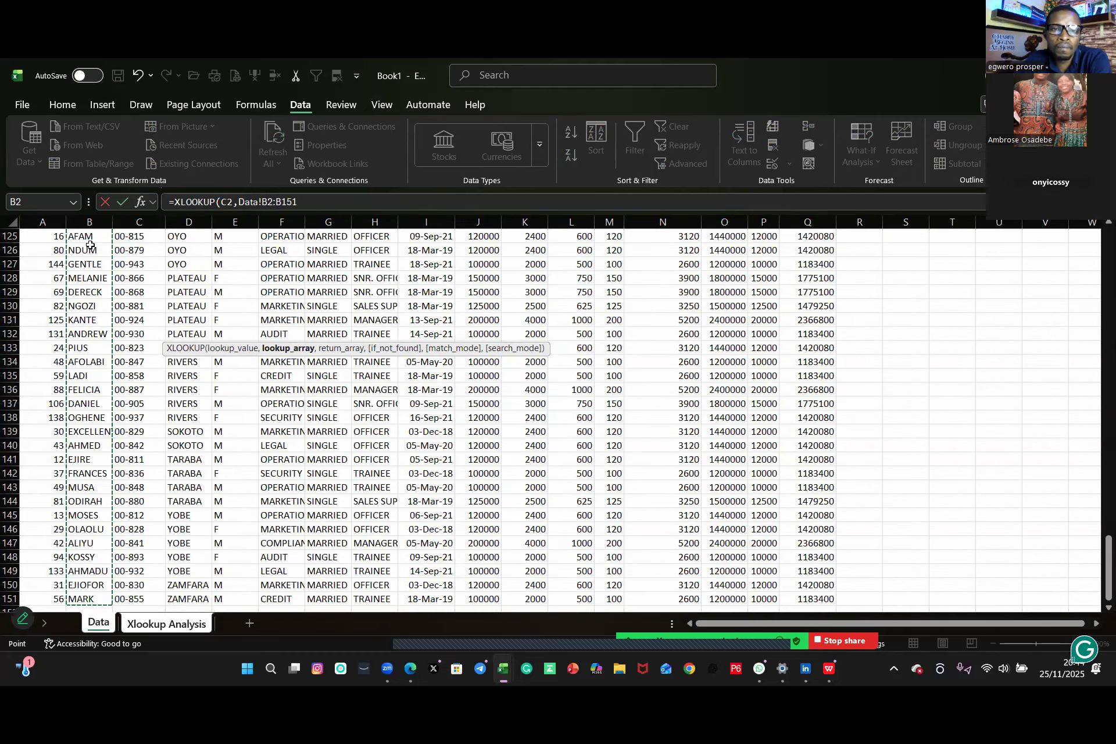
text(,)
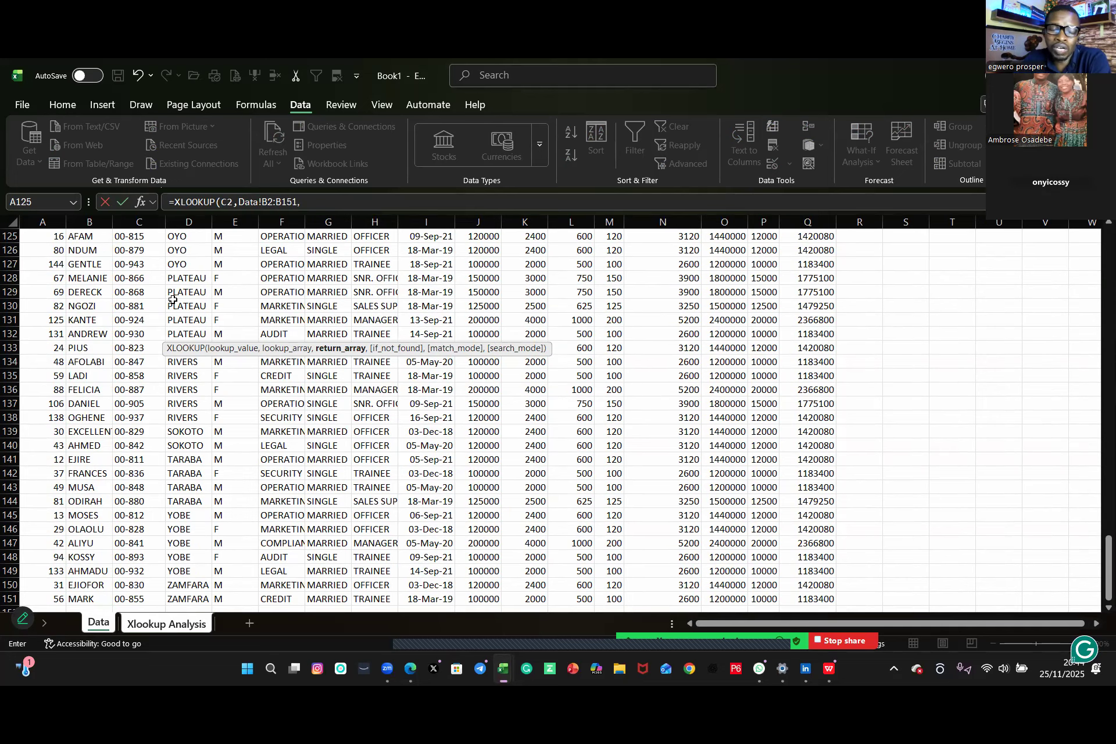
Step: Finish the C8 formula with Data!E2:E151 as return array, "not available" as not-found text and match mode 0
drag(1099, 554, 957, 243)
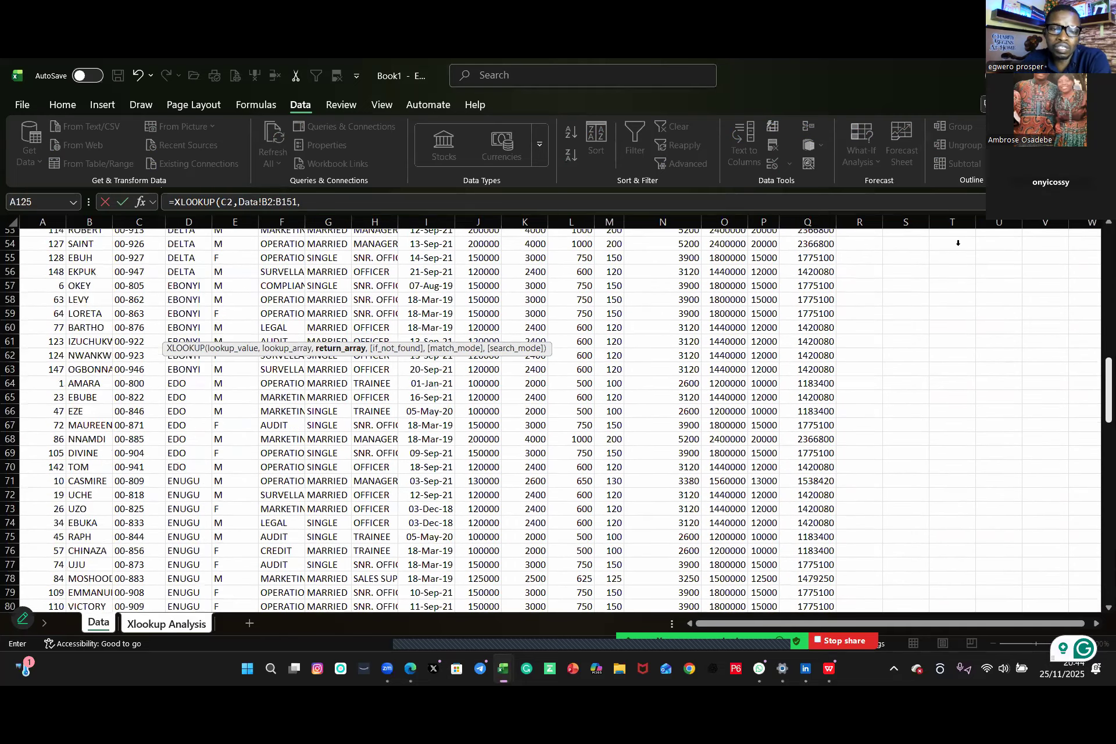
scroll(419, 283, up, 8)
scroll(387, 287, up, 9)
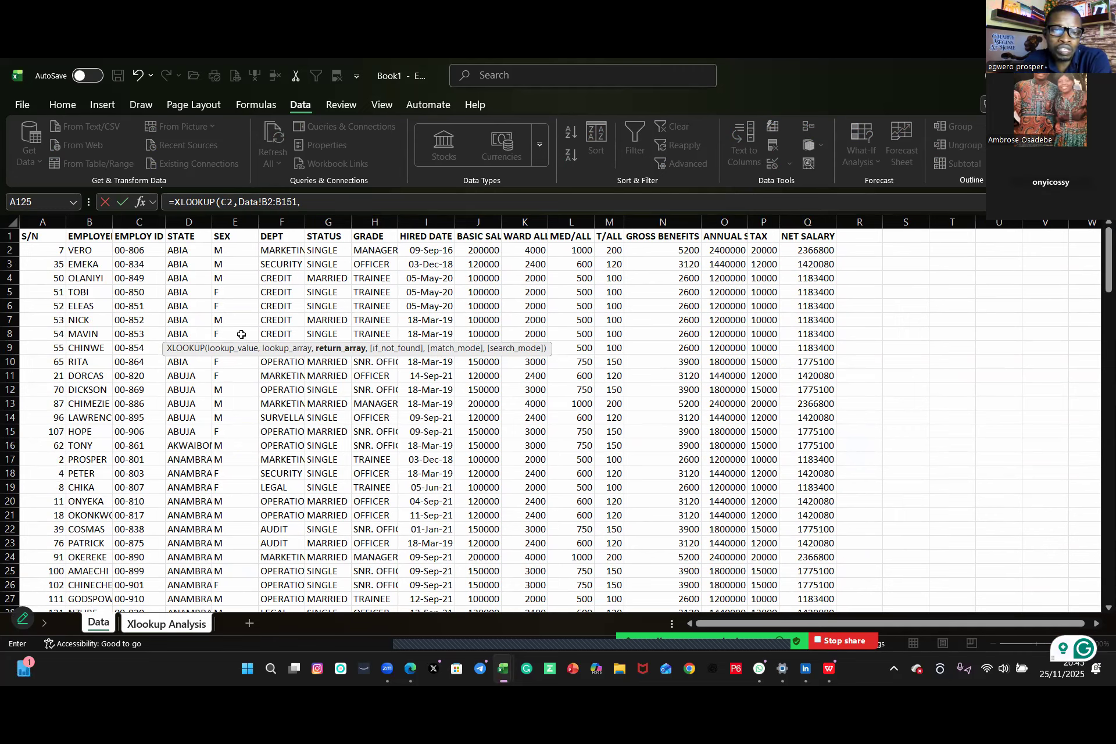
click(223, 250)
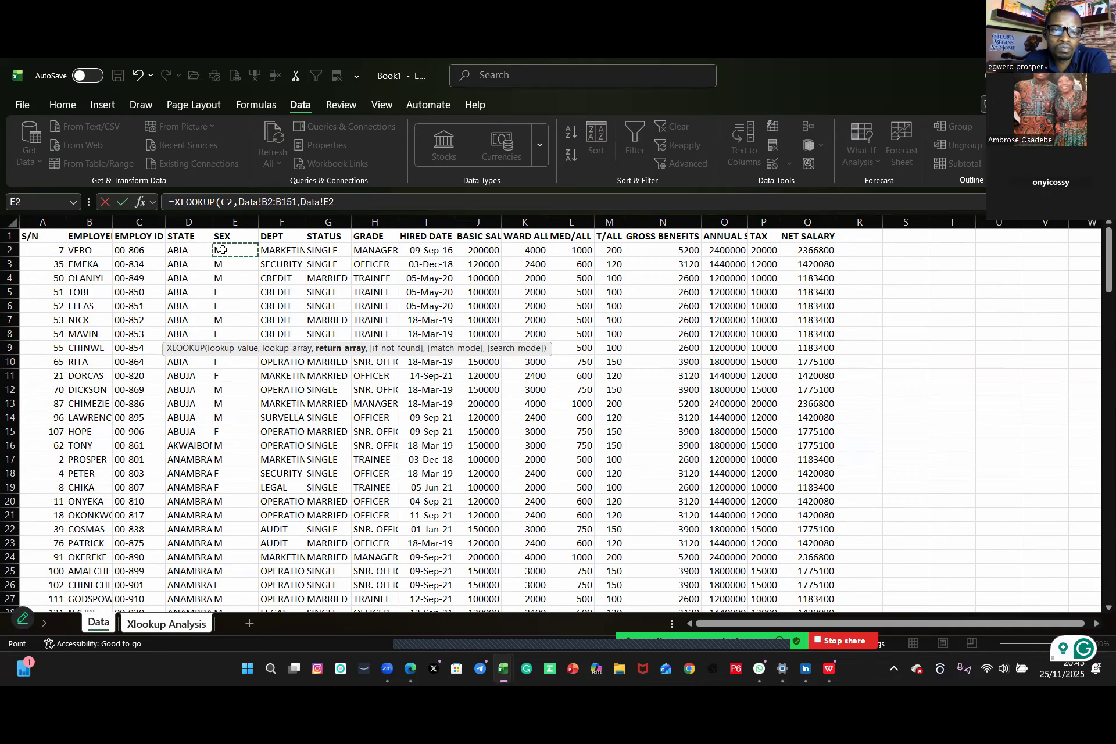
key(ctrl+shift+Down)
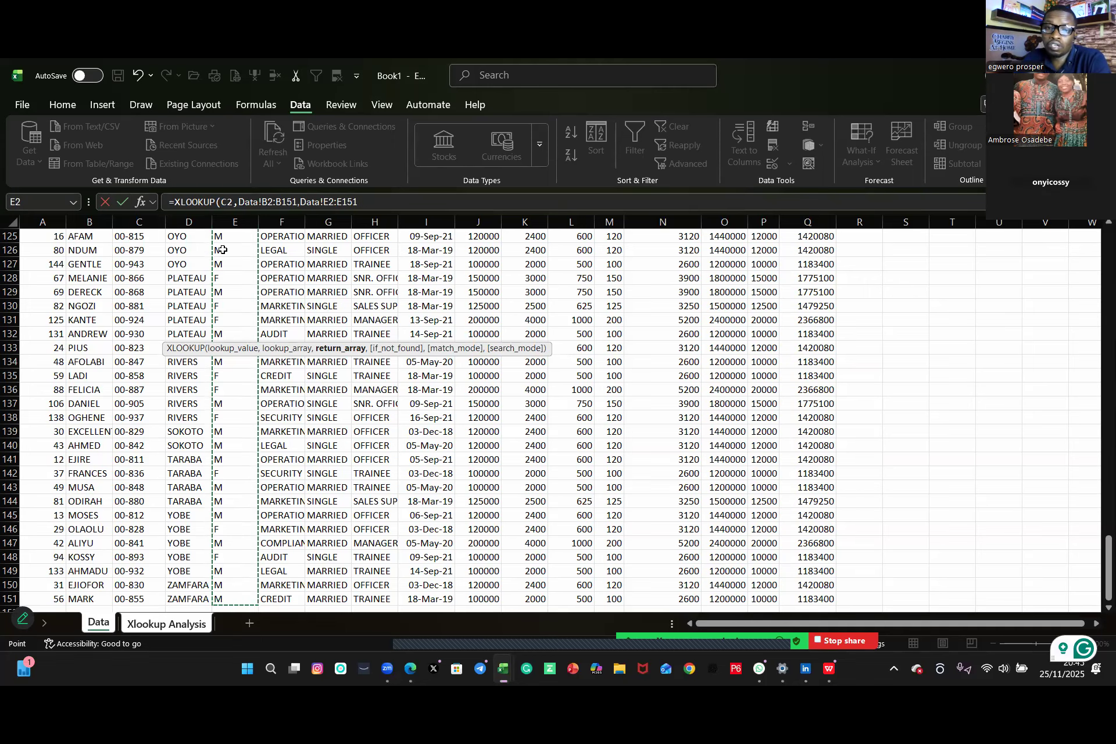
text(,)
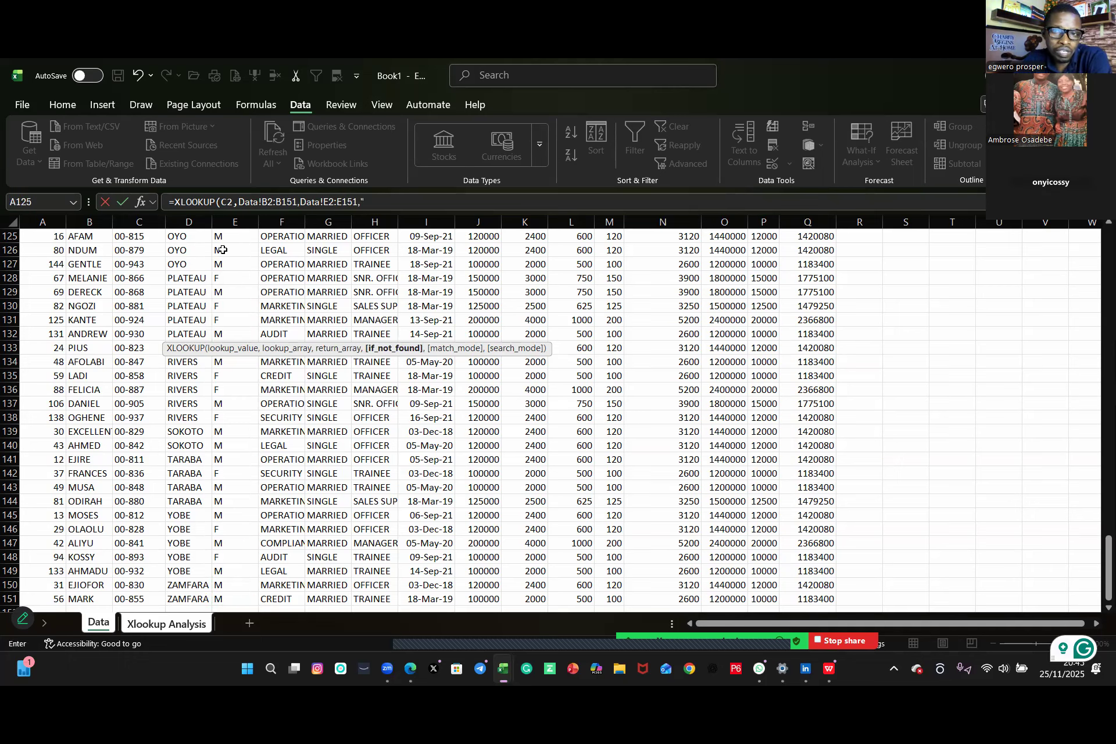
text("not av)
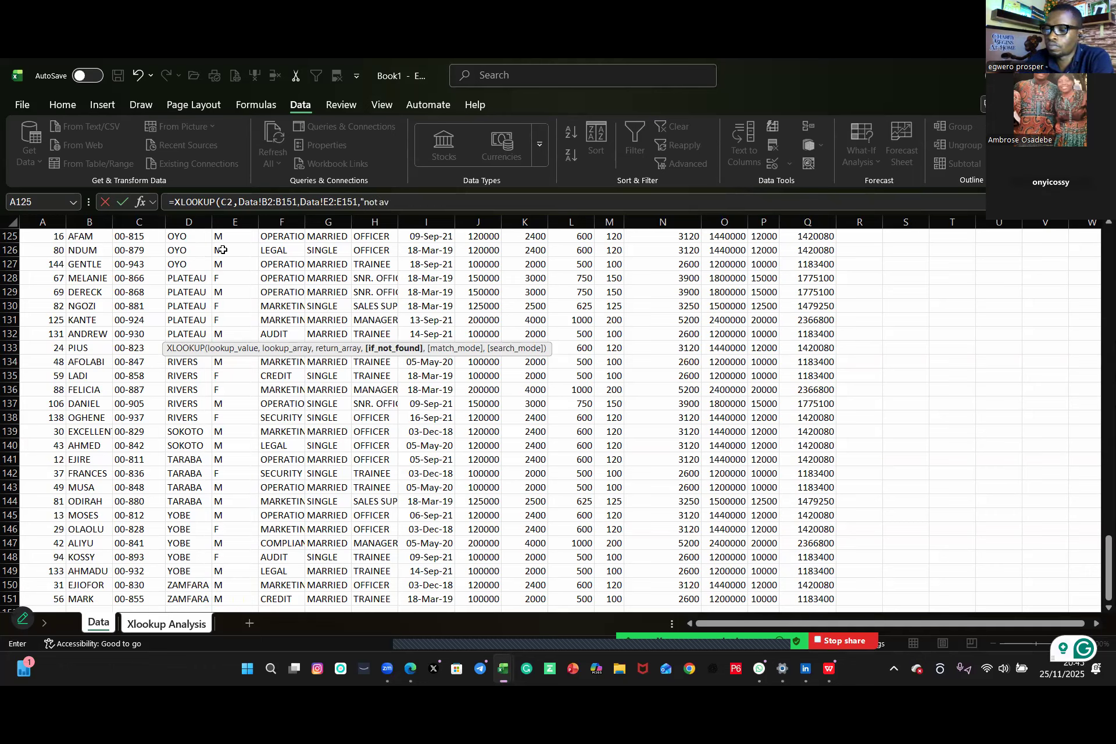
text(ailable)
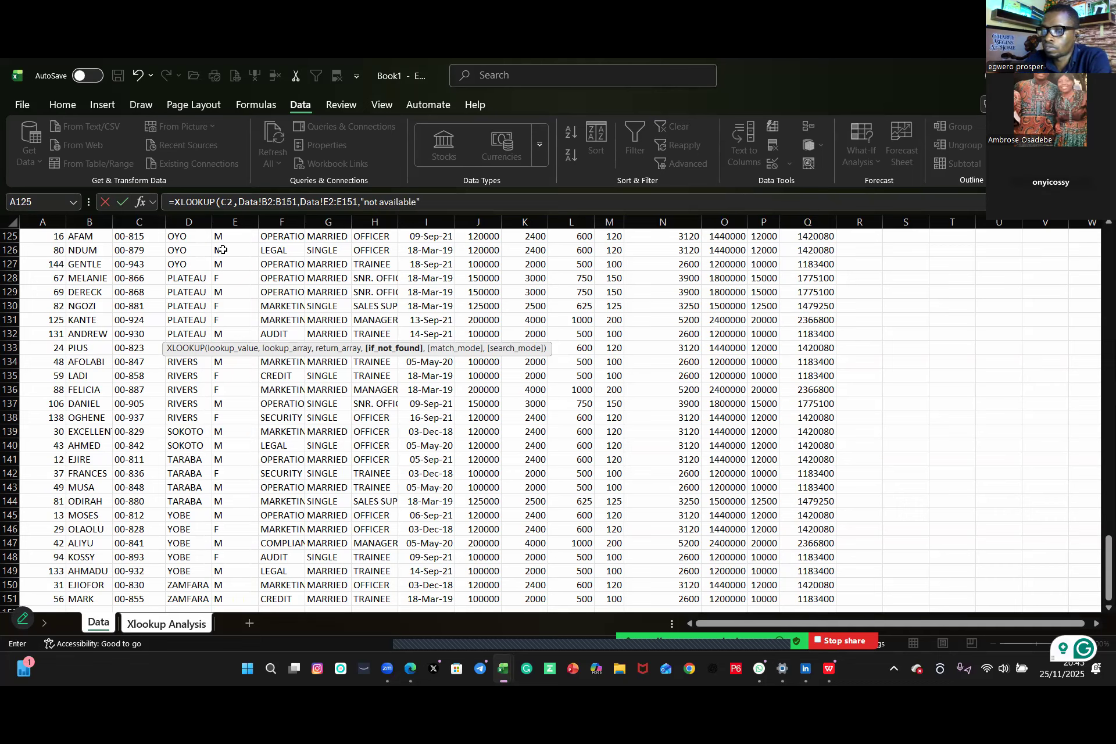
text(",)
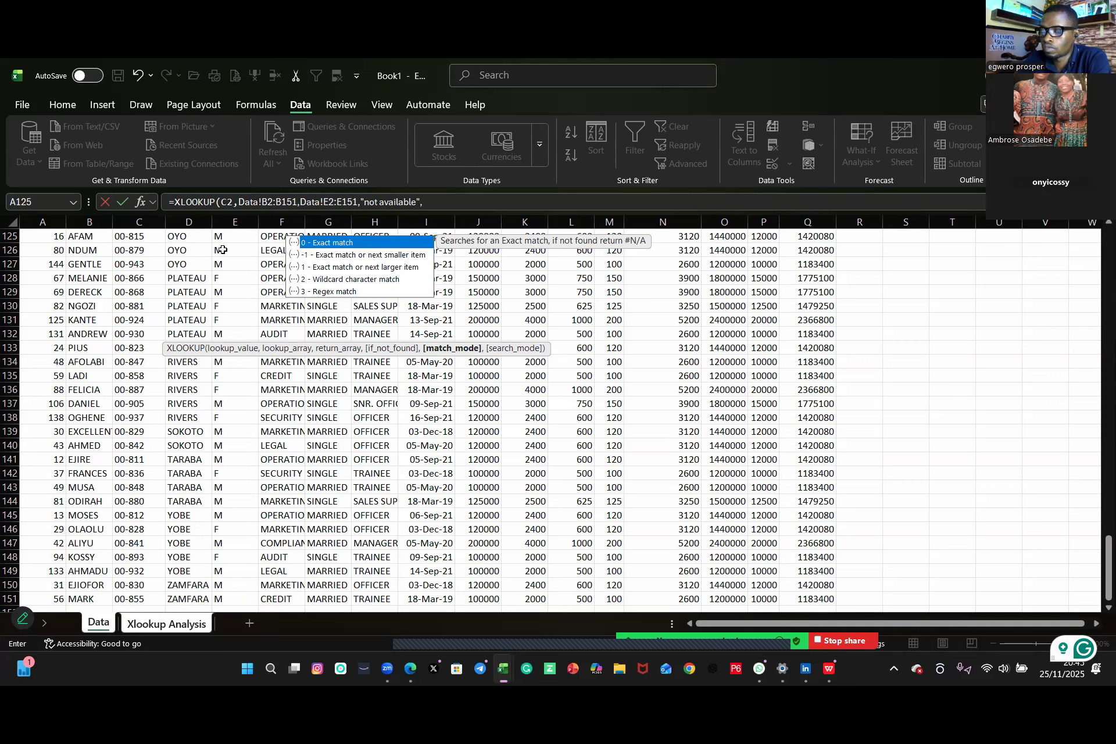
text(0)
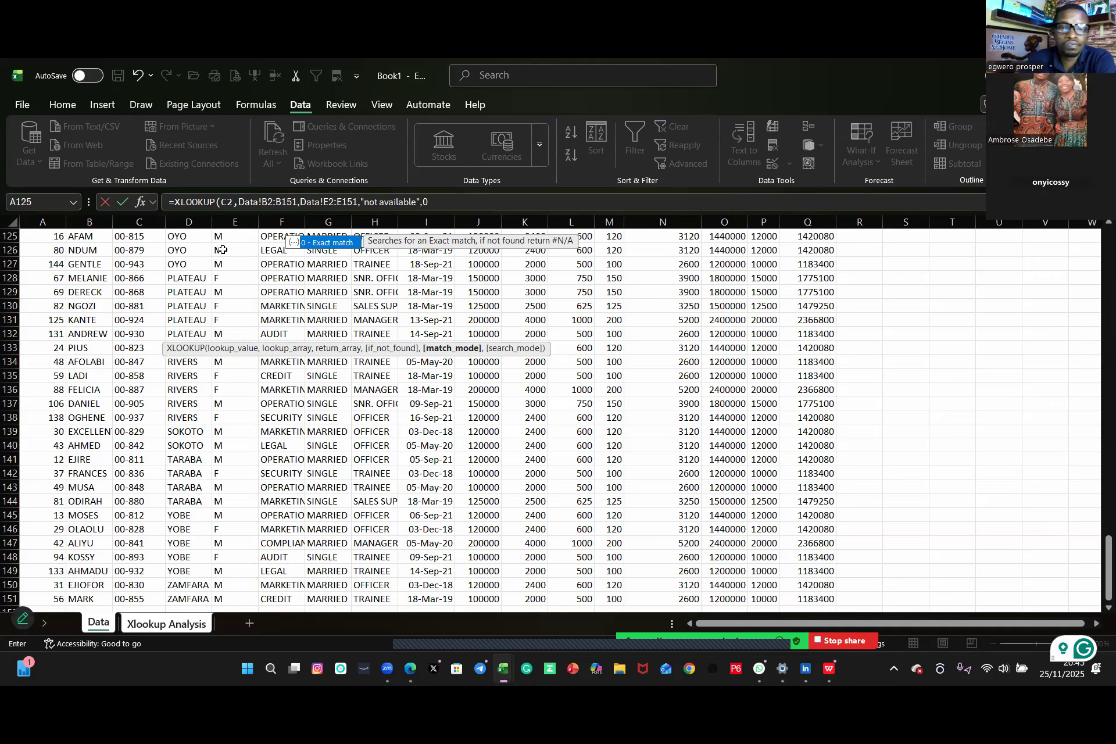
key(Return)
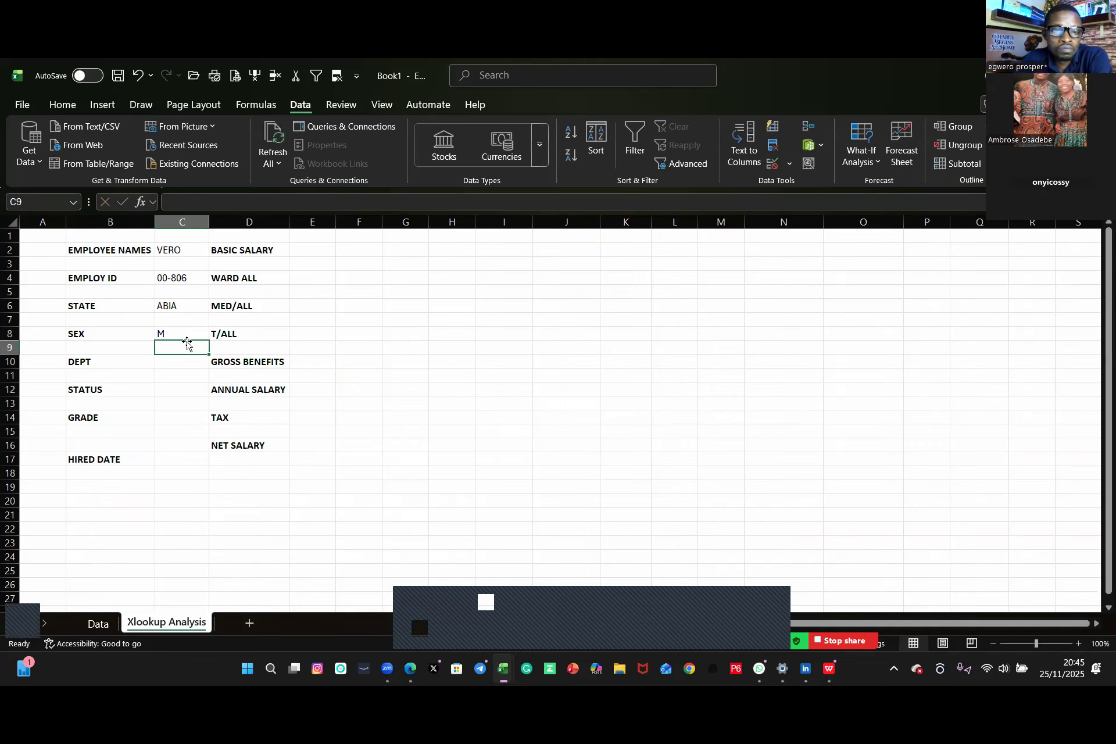
Step: Select TOBI and then VERO from the C2 employee-name drop-down to recheck the lookups
click(199, 252)
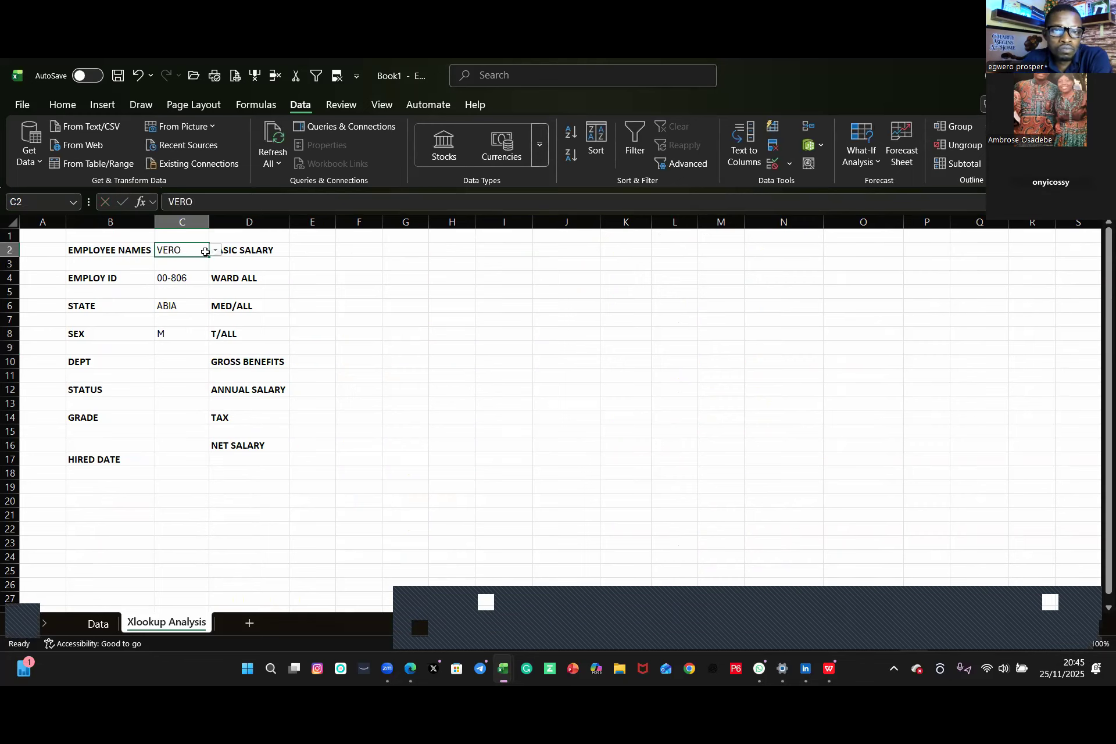
click(216, 250)
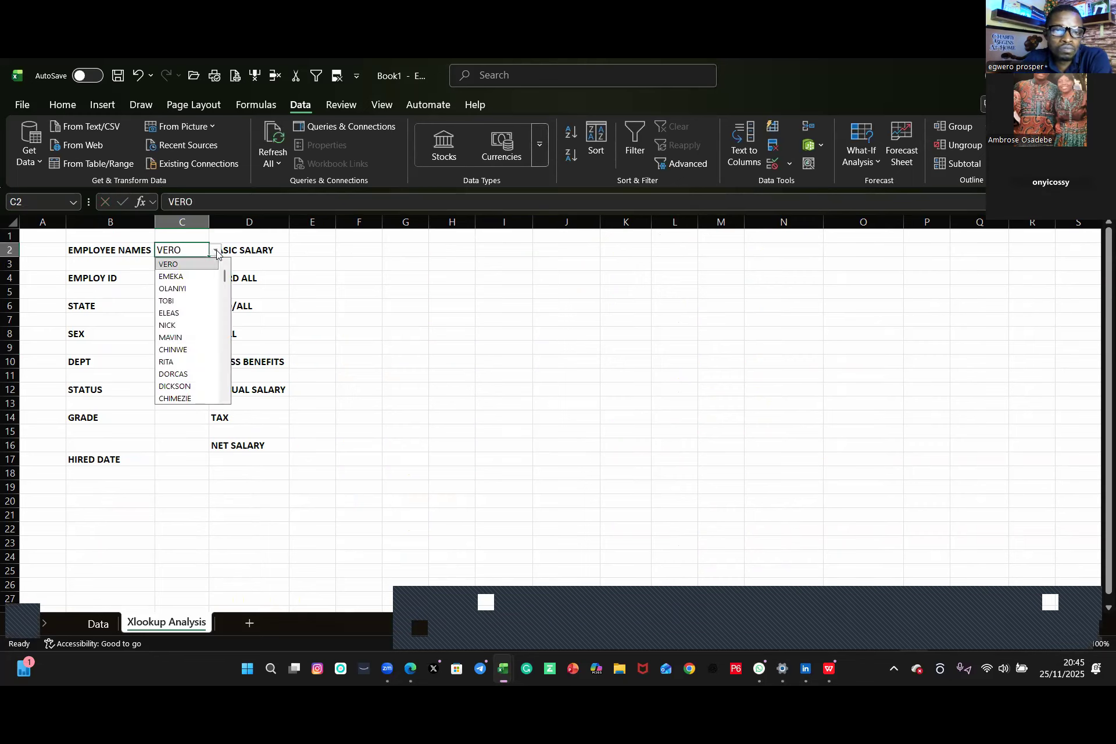
click(172, 302)
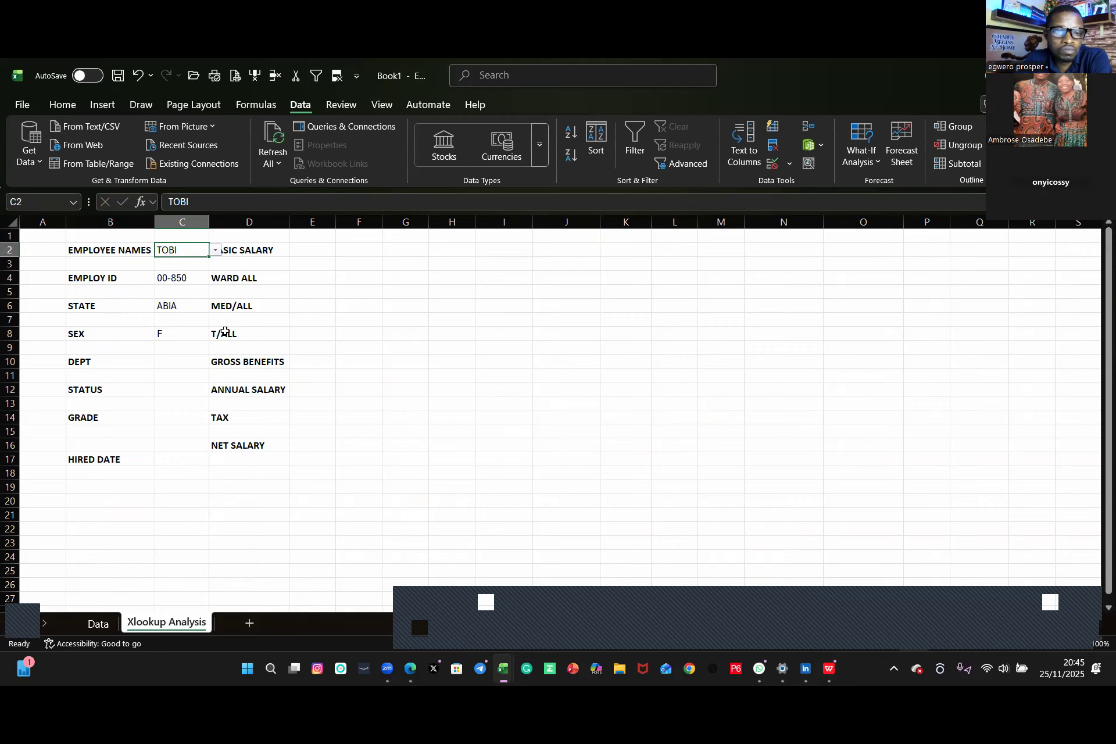
click(216, 250)
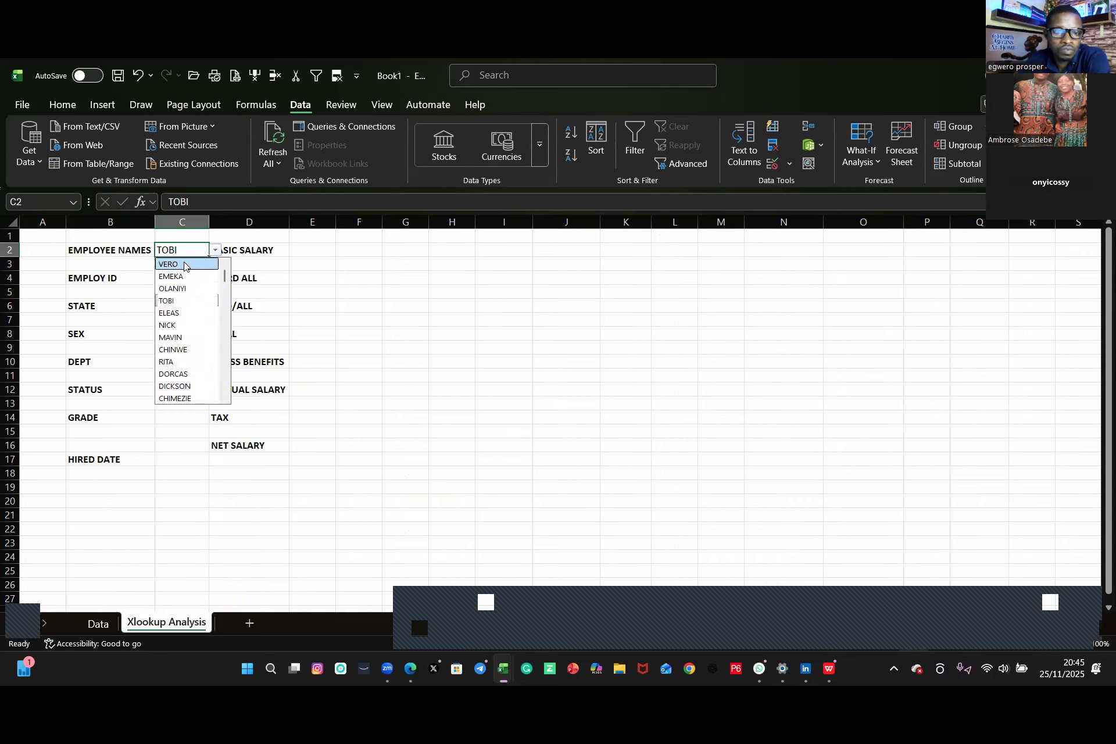
click(184, 264)
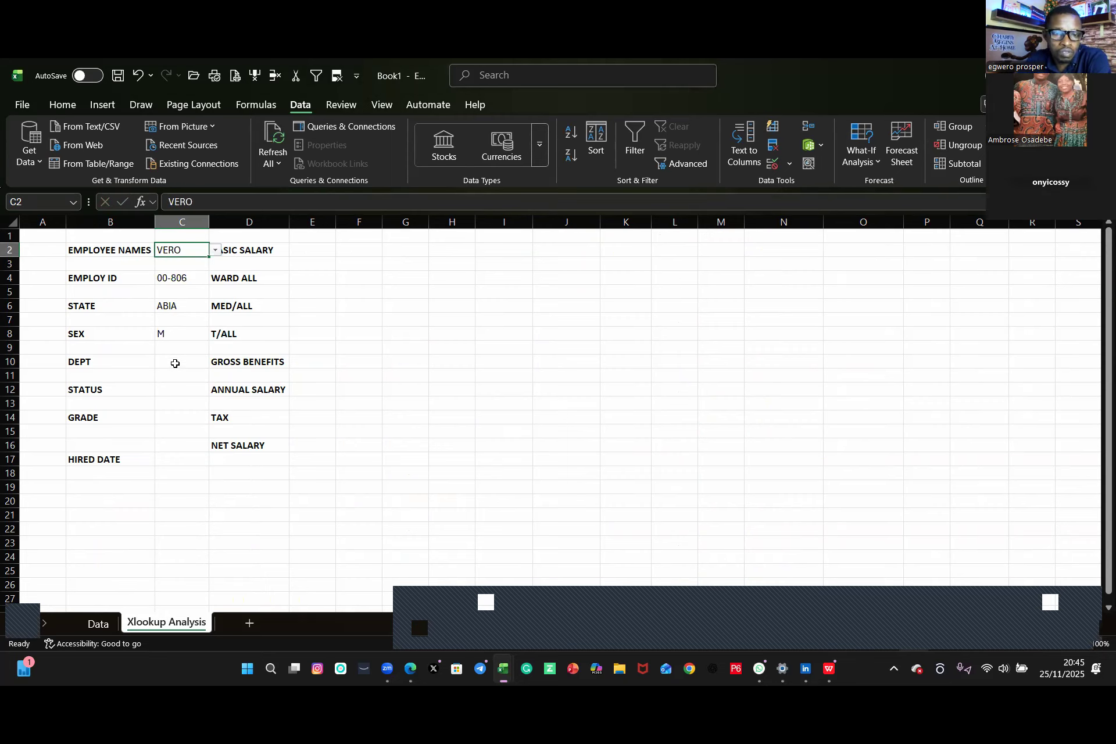
Step: Start an XLOOKUP in C10 with C2 as lookup value
click(175, 363)
text(=)
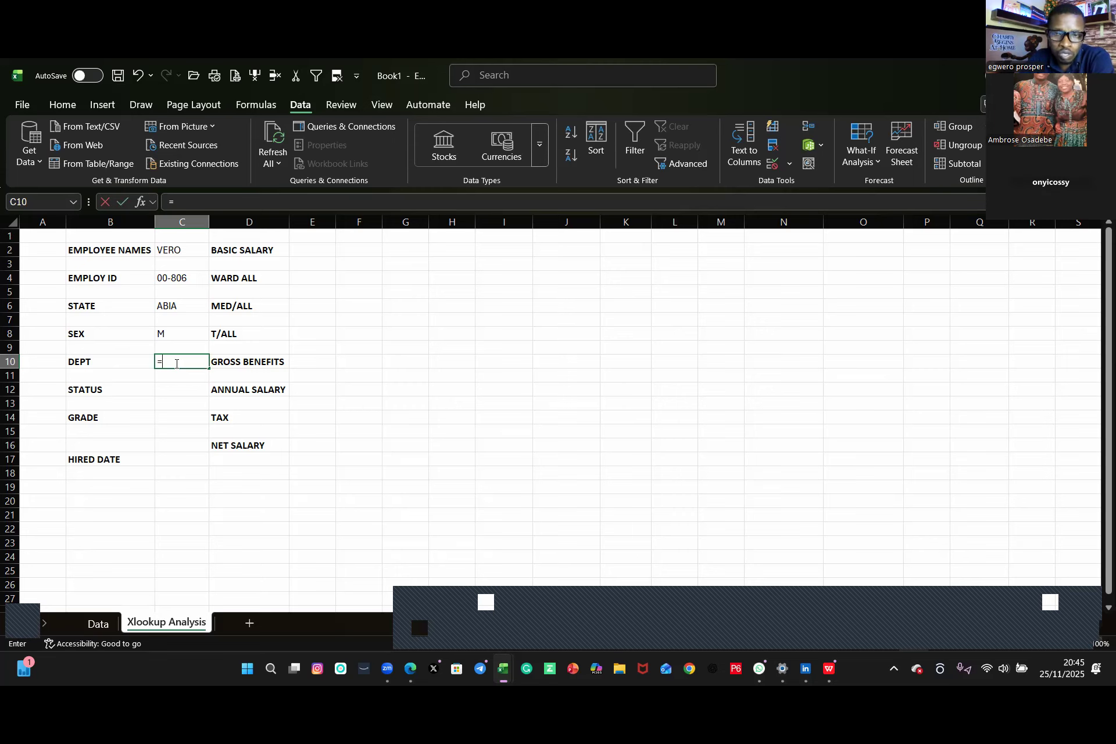
text(xl)
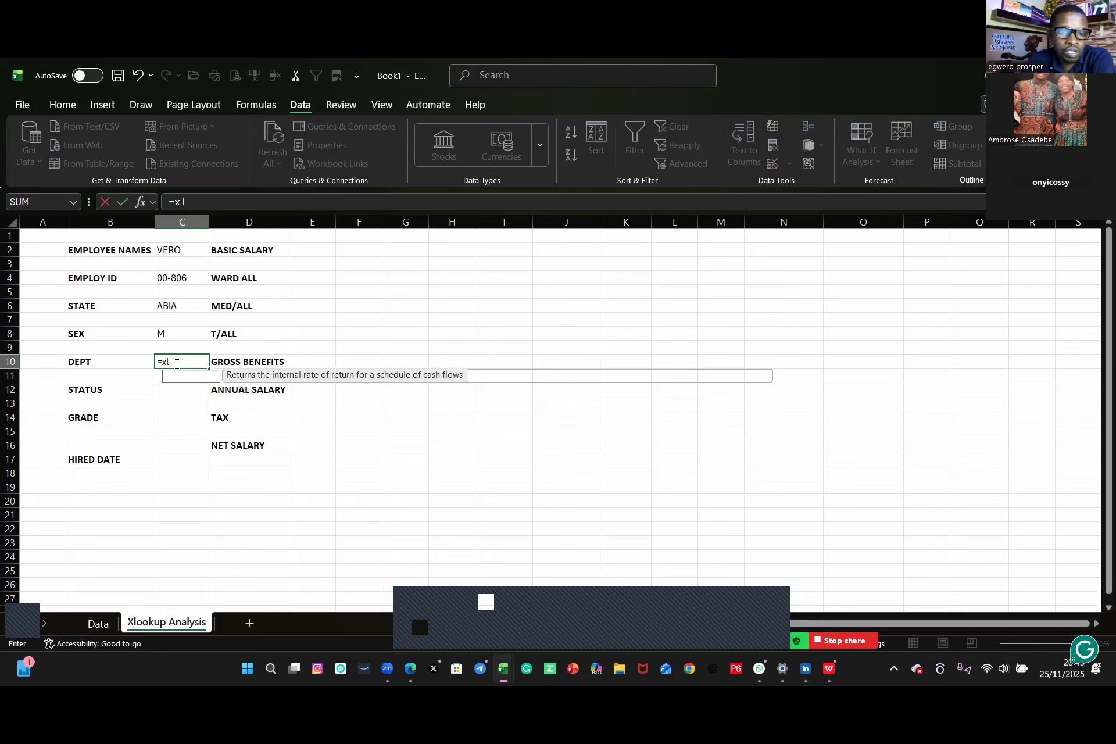
double_click(200, 377)
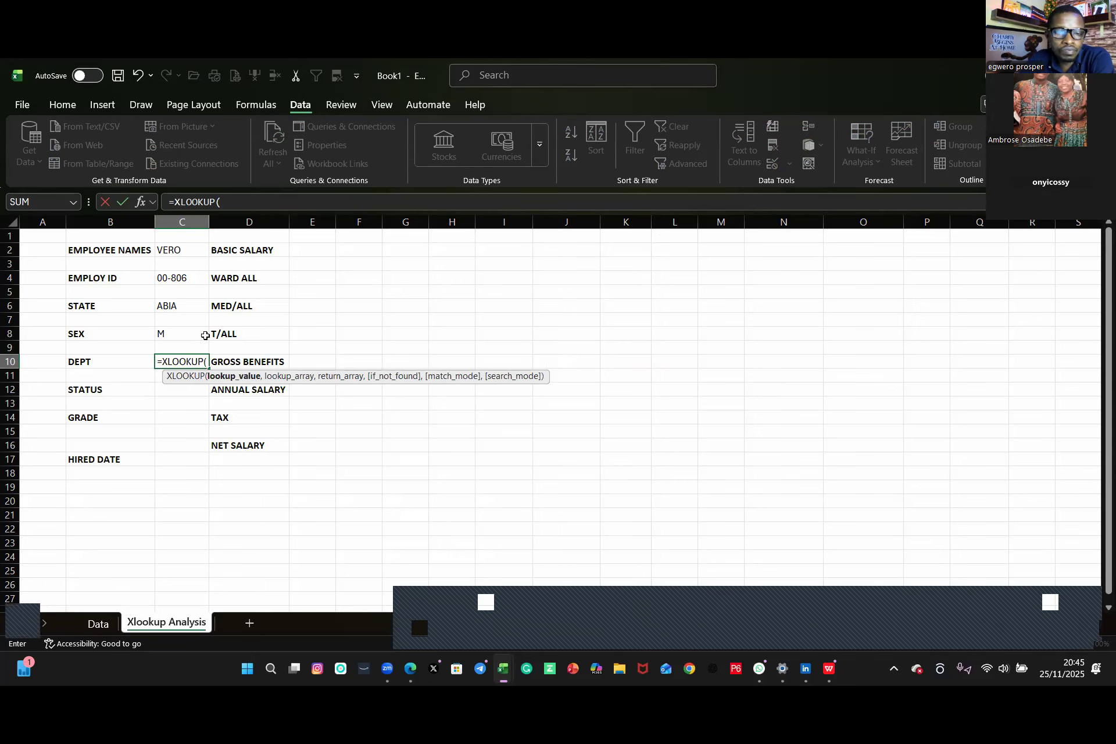
text(,)
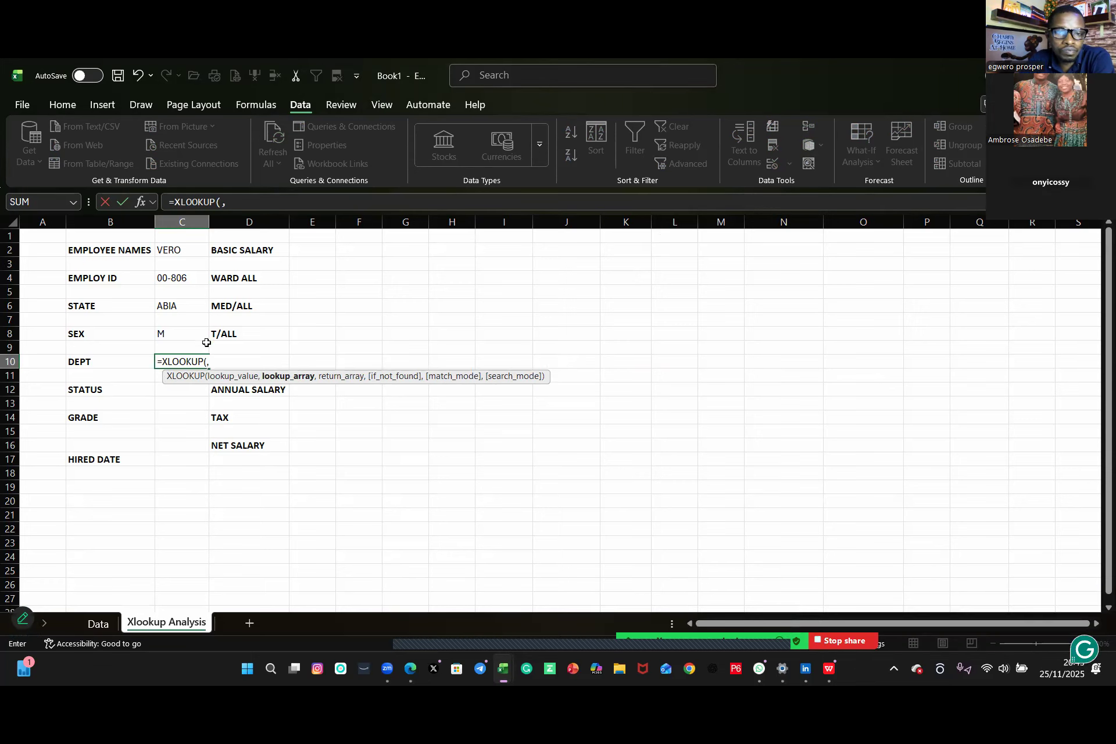
key(BackSpace)
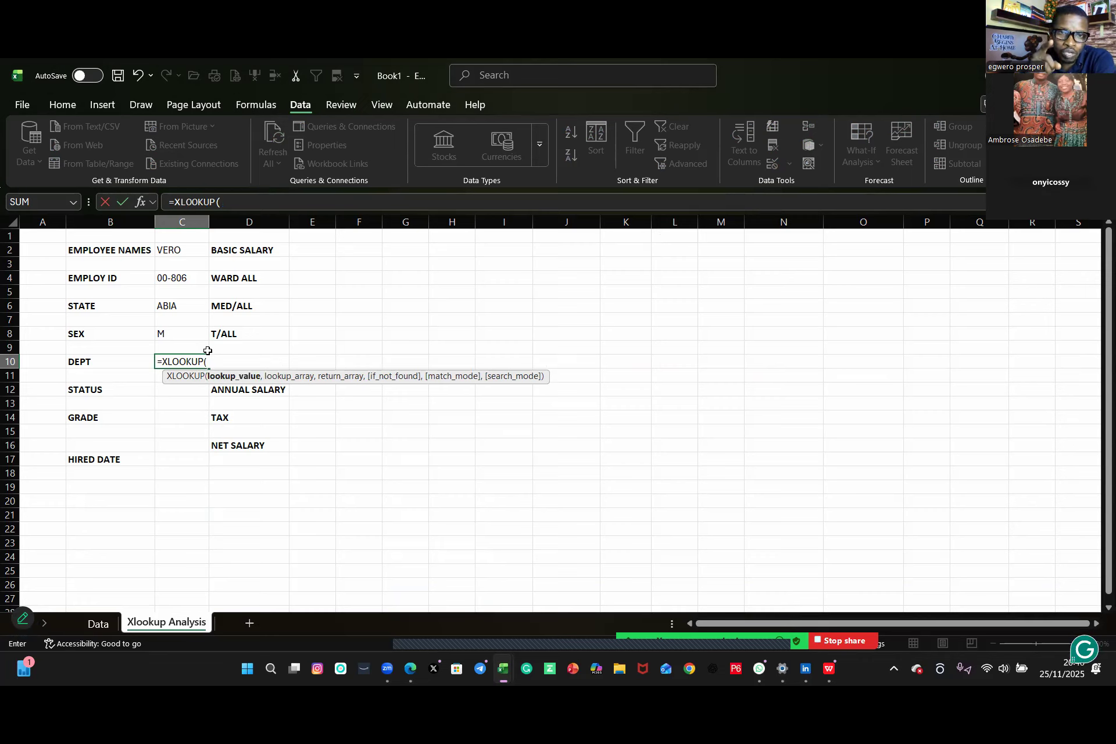
click(178, 251)
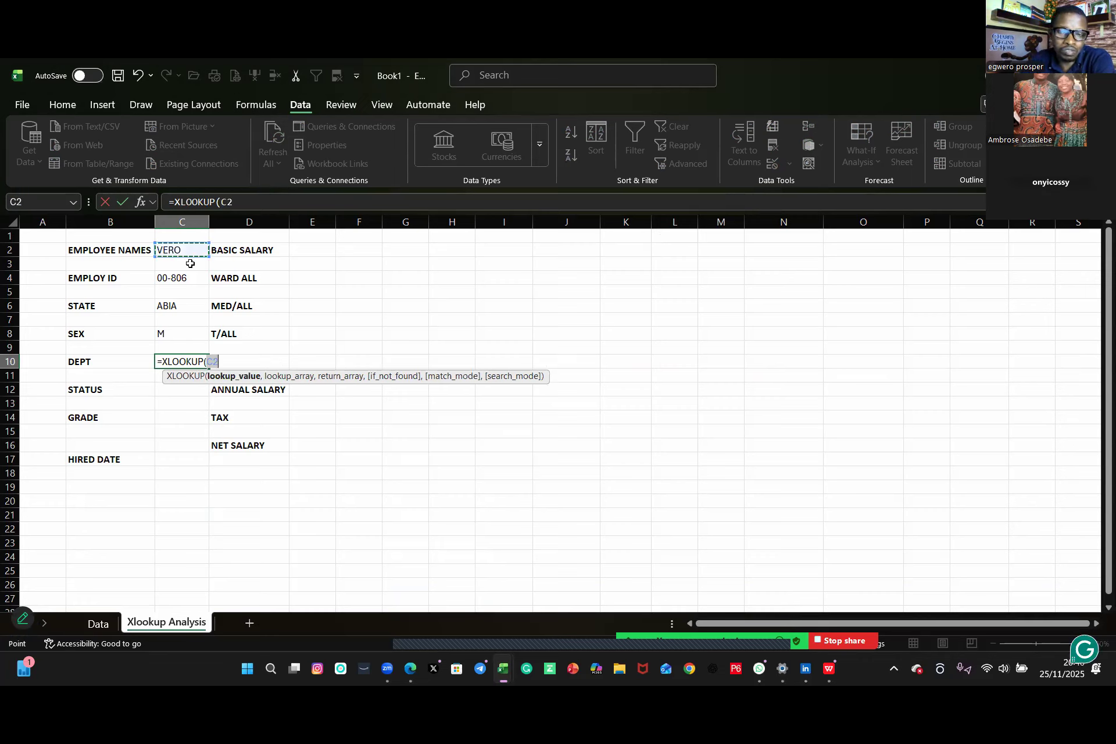
text(,)
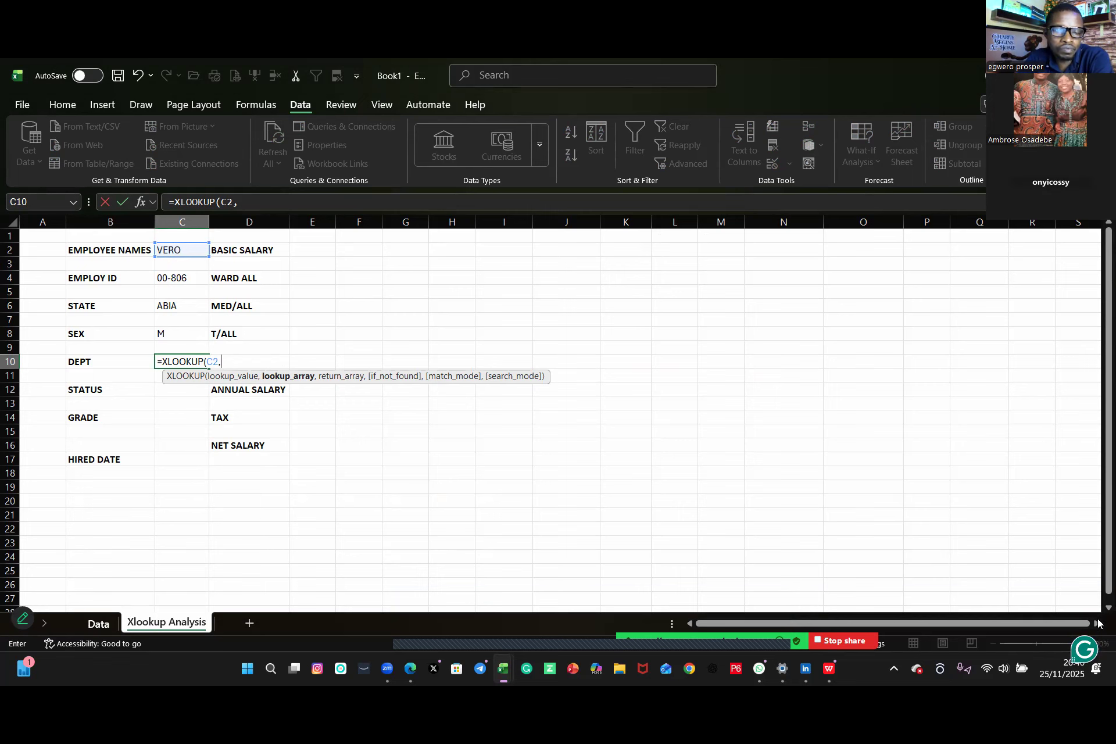
Step: Add Data!B2:B151 as lookup array and Data!F2:F151 as return array to the C10 formula
key(ctrl+Page_Up)
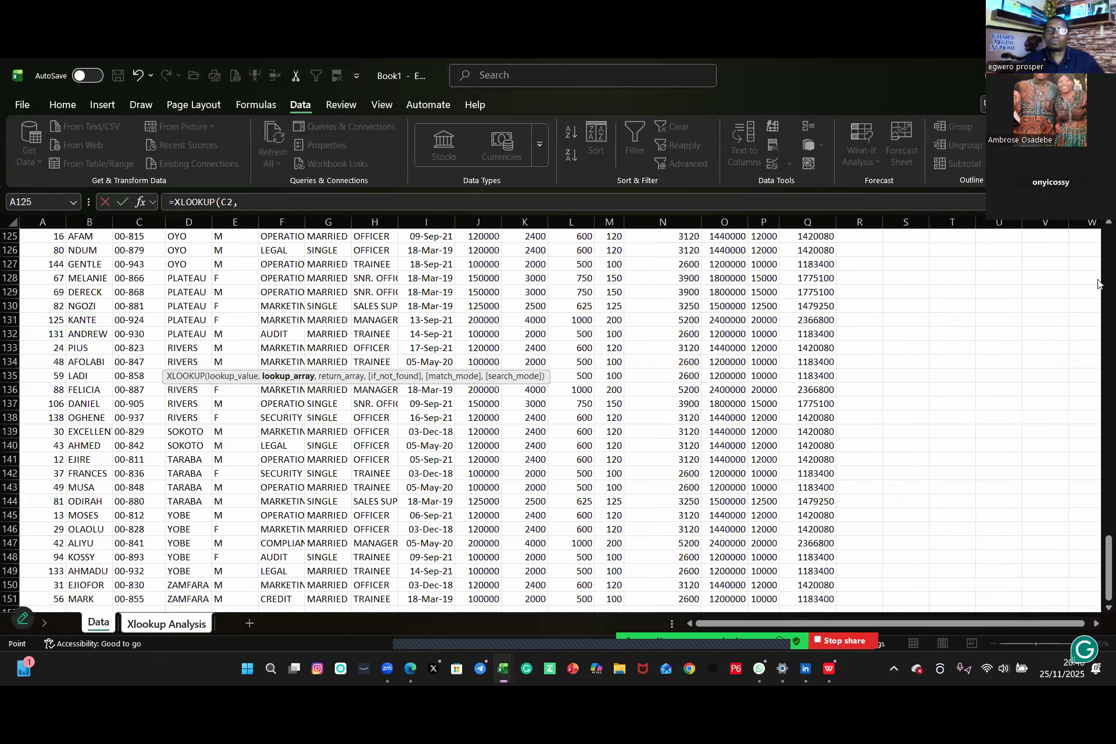
scroll(86, 253, up, 20)
click(85, 253)
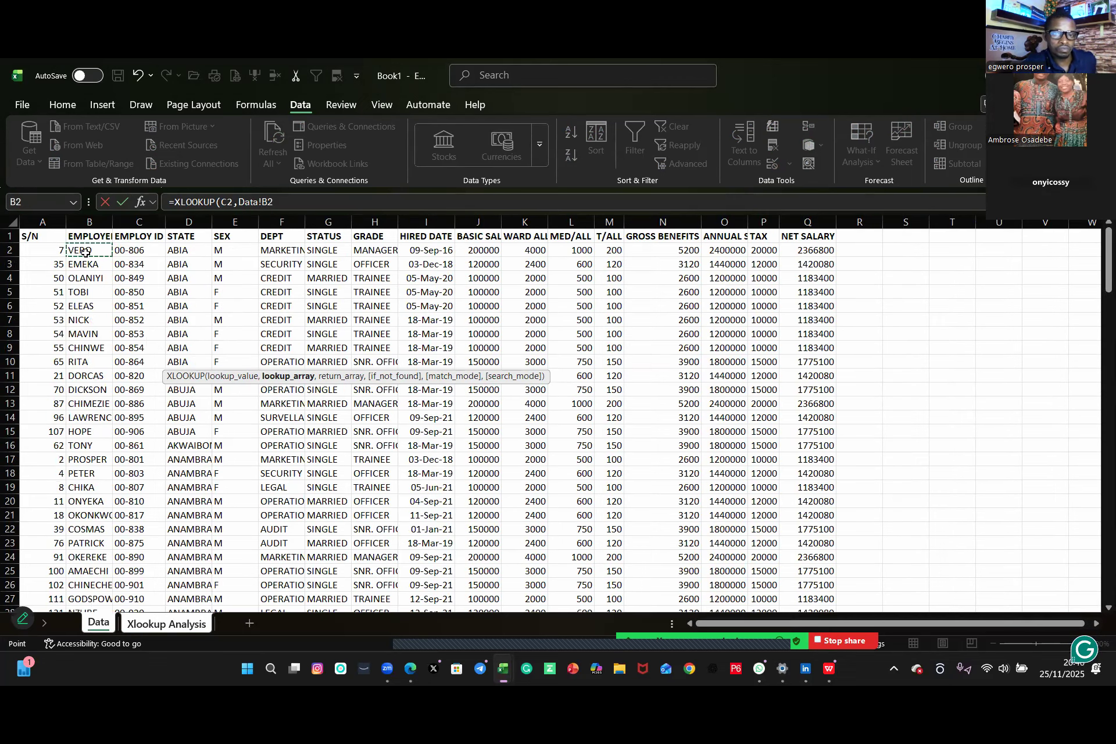
key(ctrl+shift+Down)
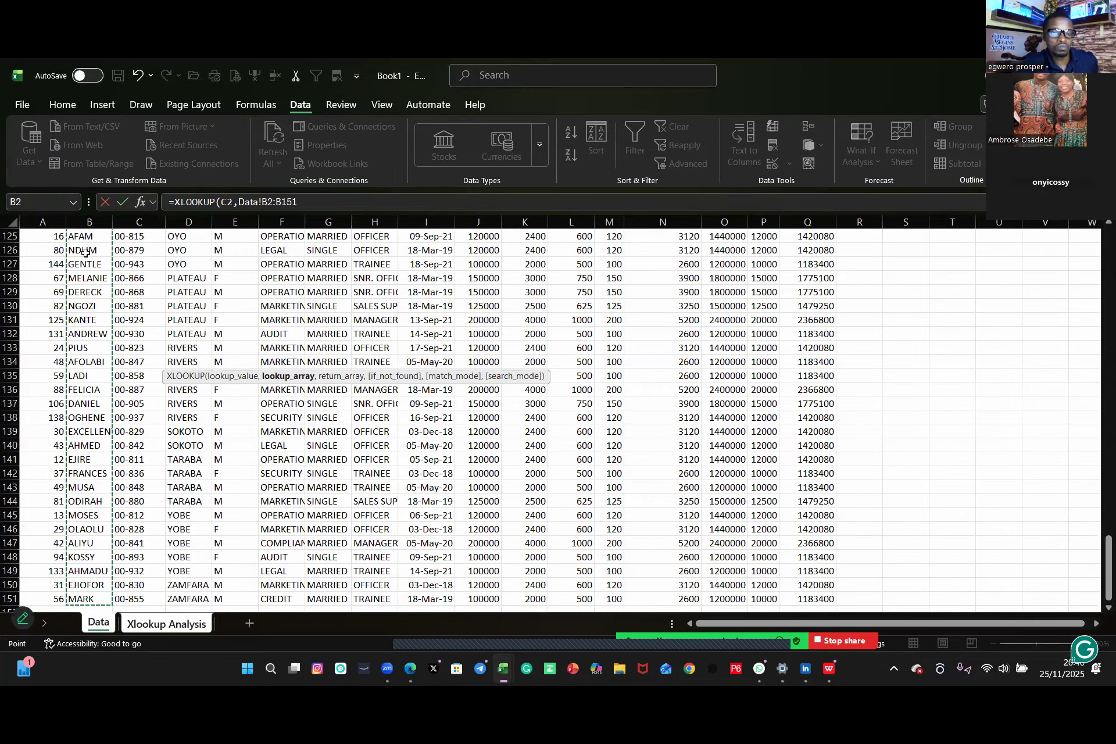
text(,)
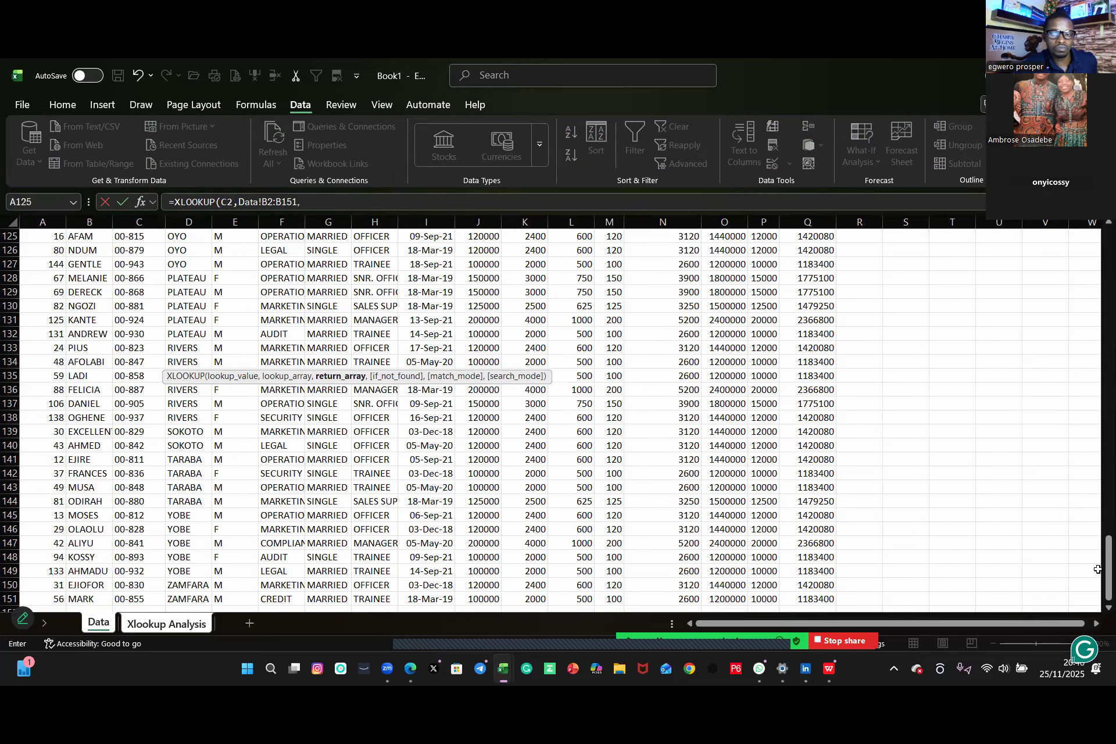
scroll(1096, 401, up, 20)
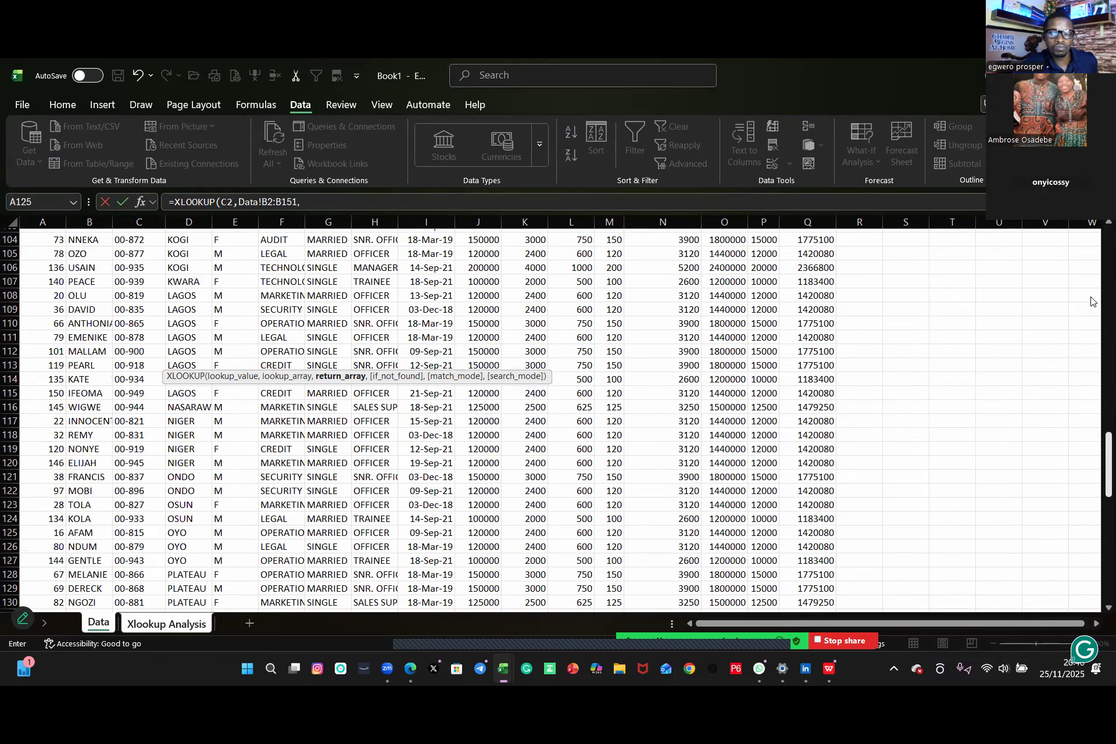
scroll(324, 256, up, 8)
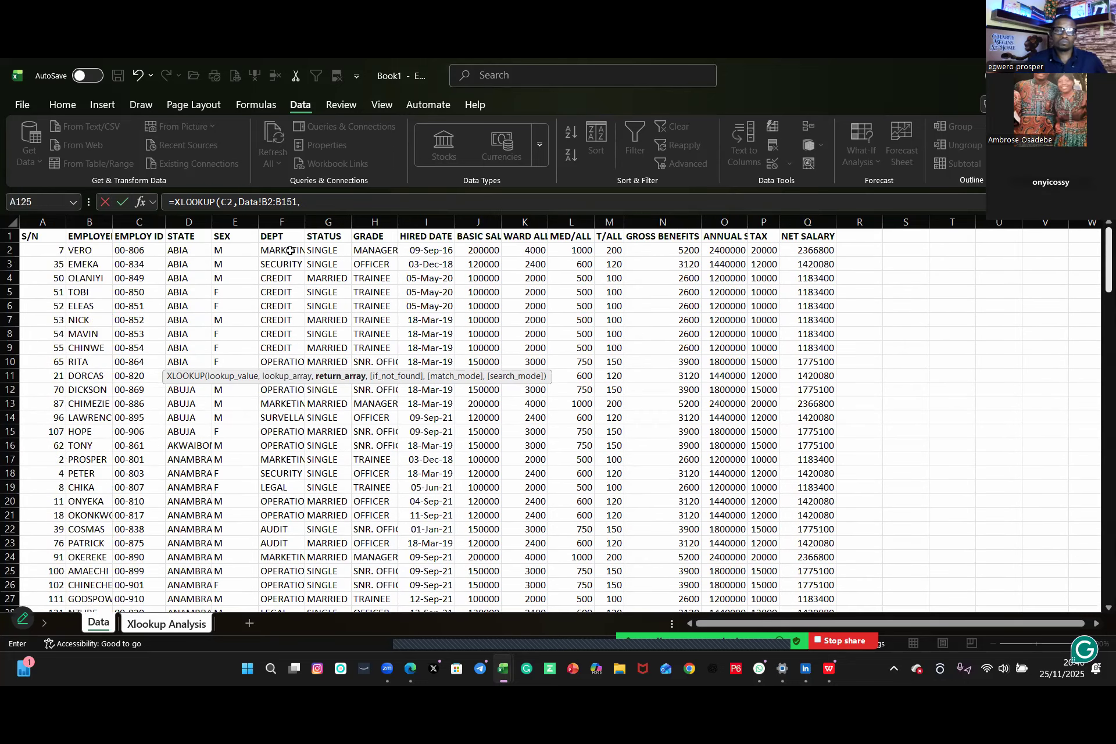
click(278, 251)
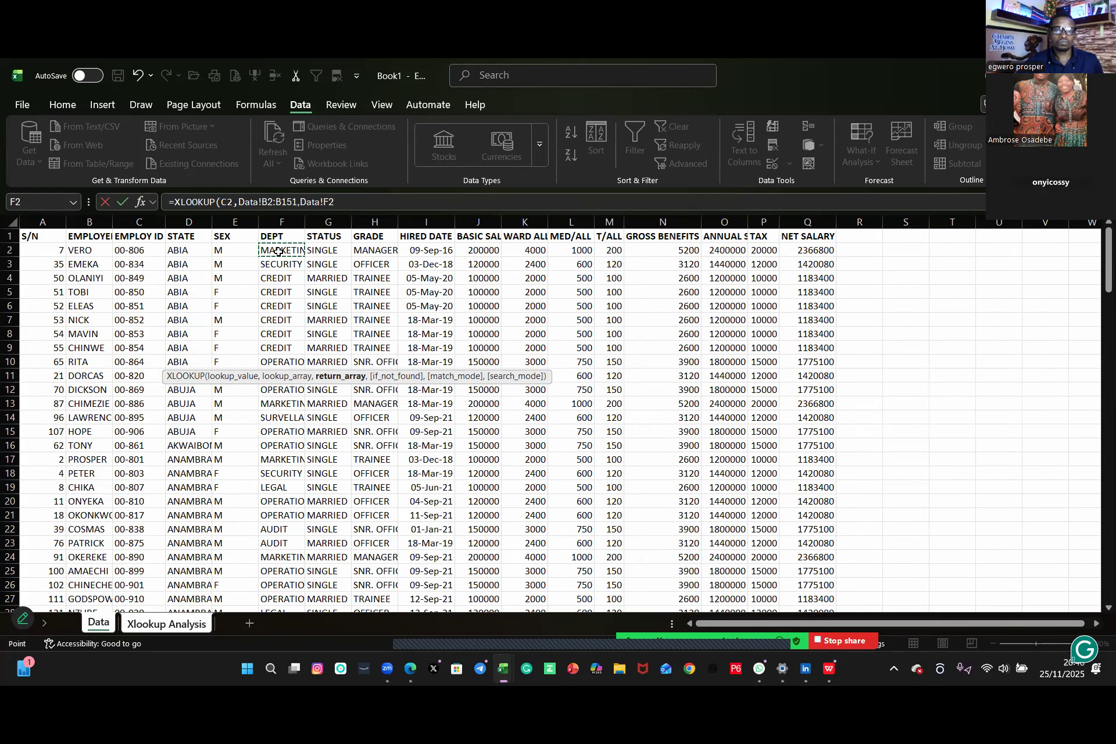
key(ctrl+shift+Down)
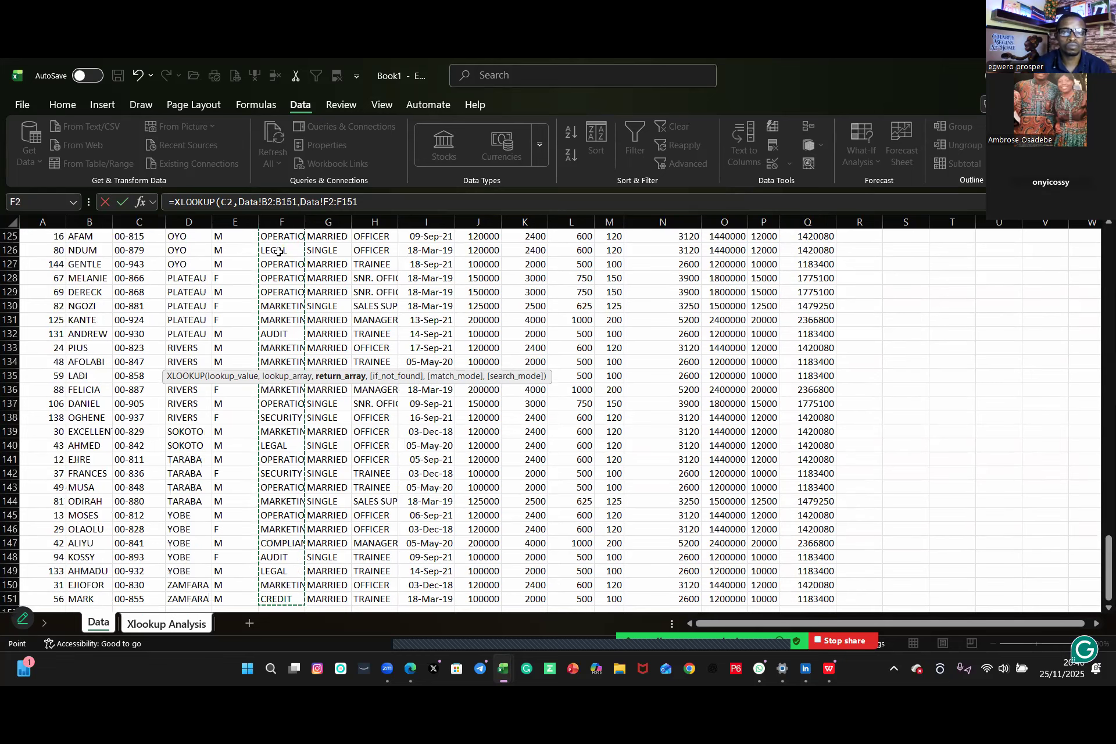
text(,)
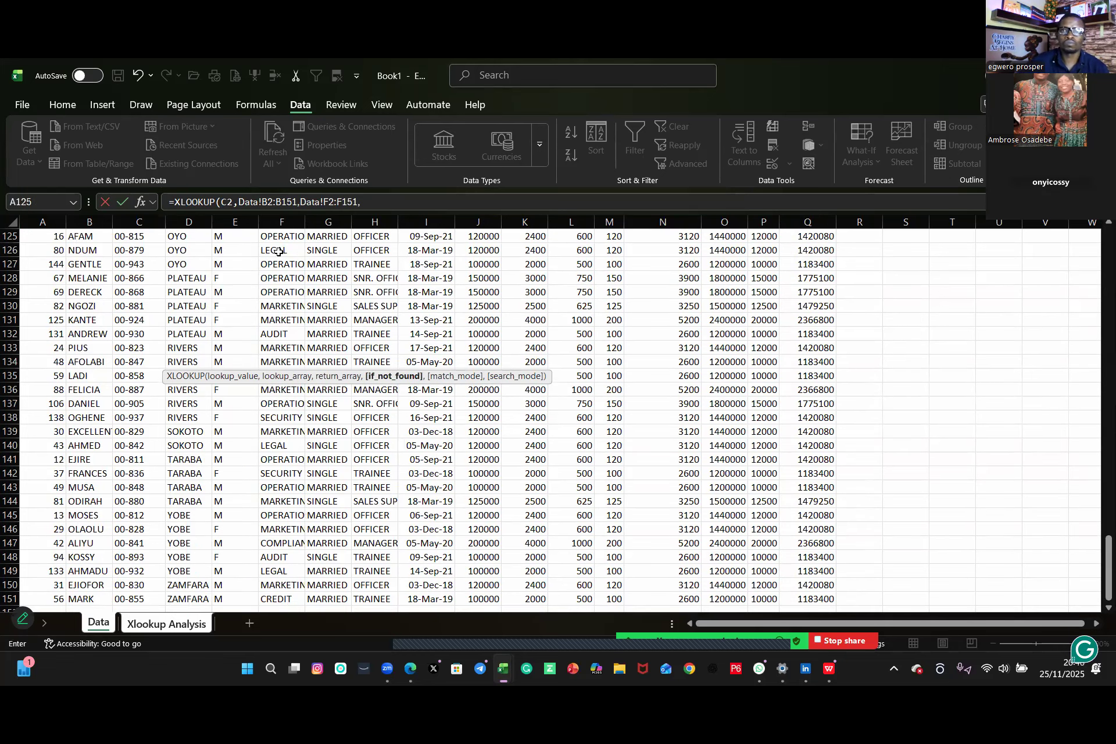
text("not available)
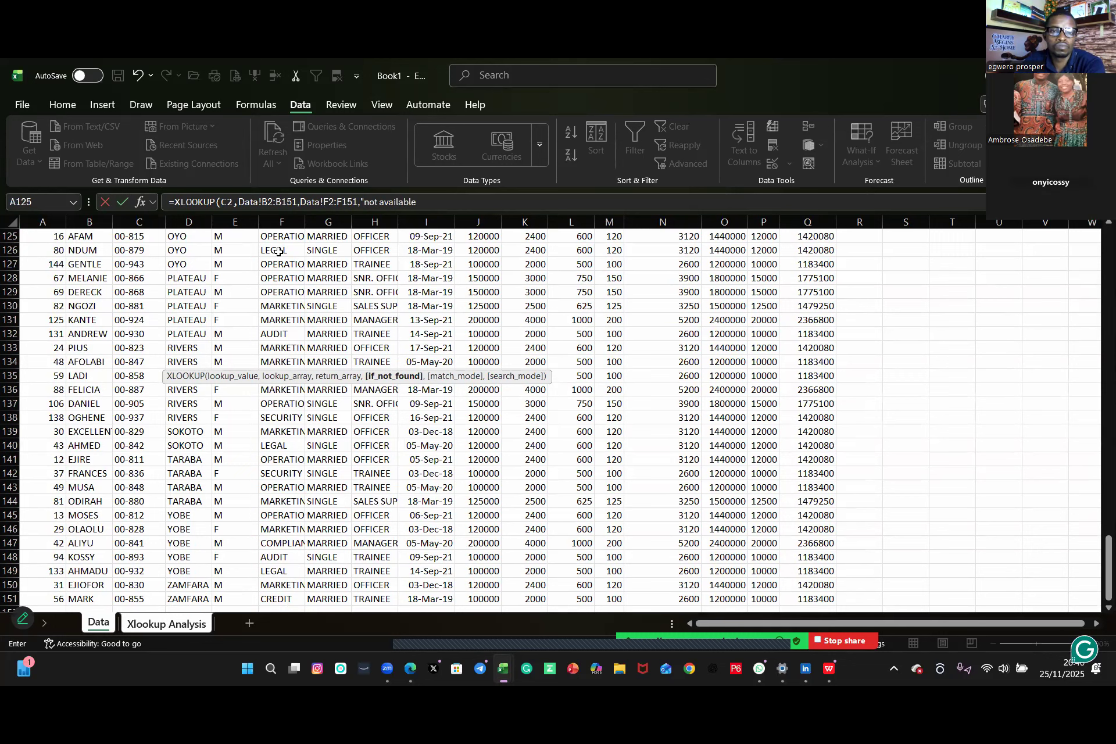
Step: Finish the C10 formula with "not available" as not-found text and match mode o
text(,)
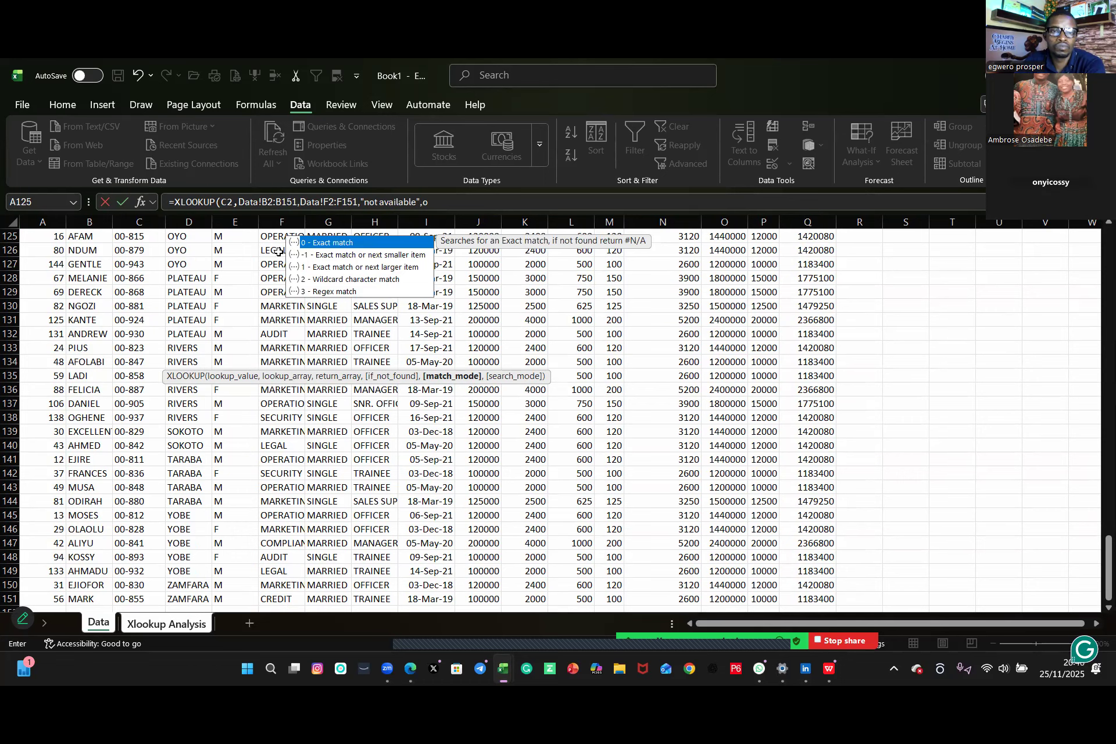
text(o)
key(Return)
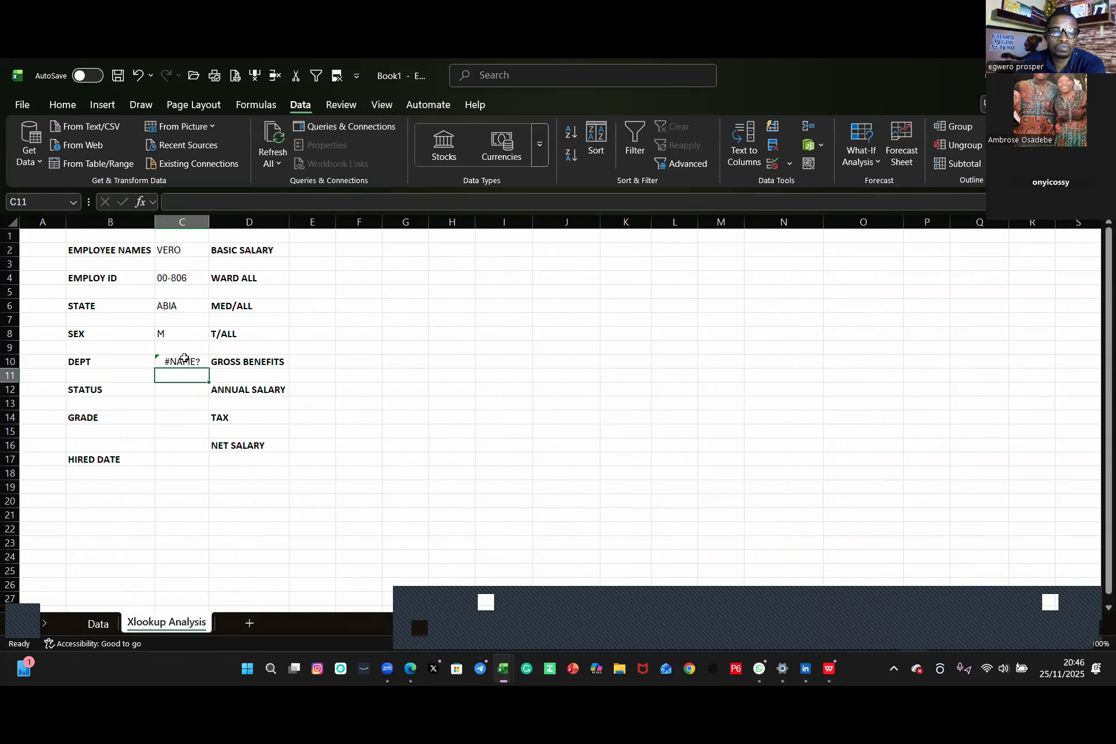
Step: Clear the formula from C10
click(184, 359)
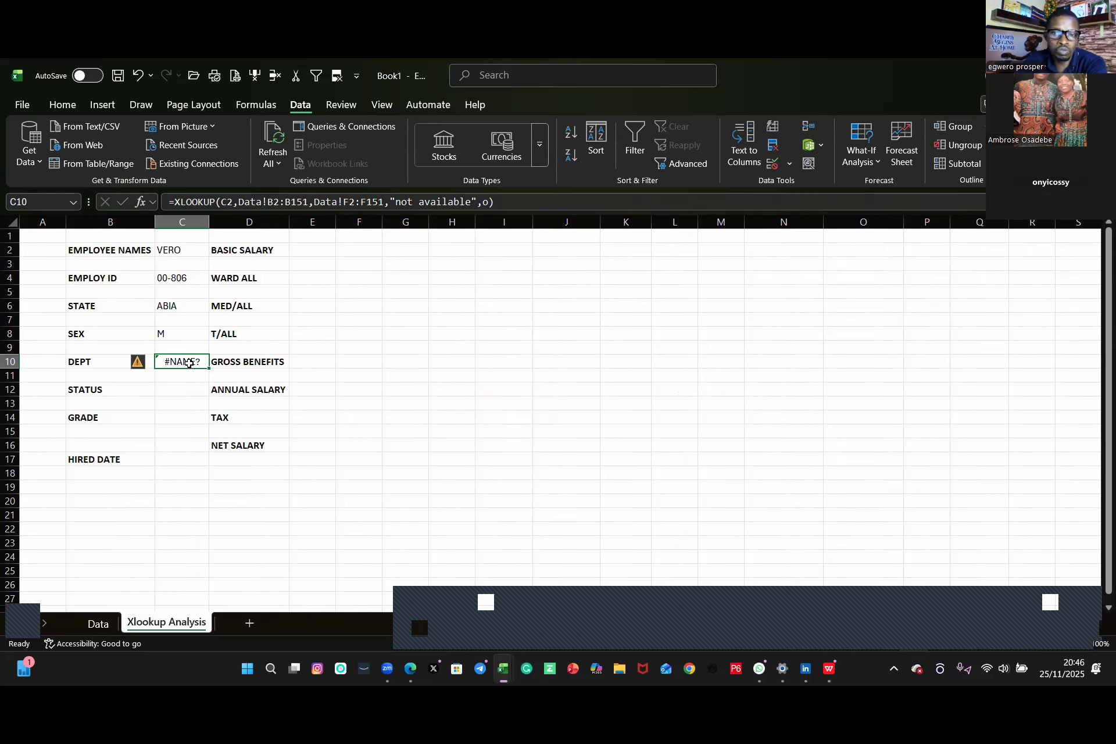
key(BackSpace)
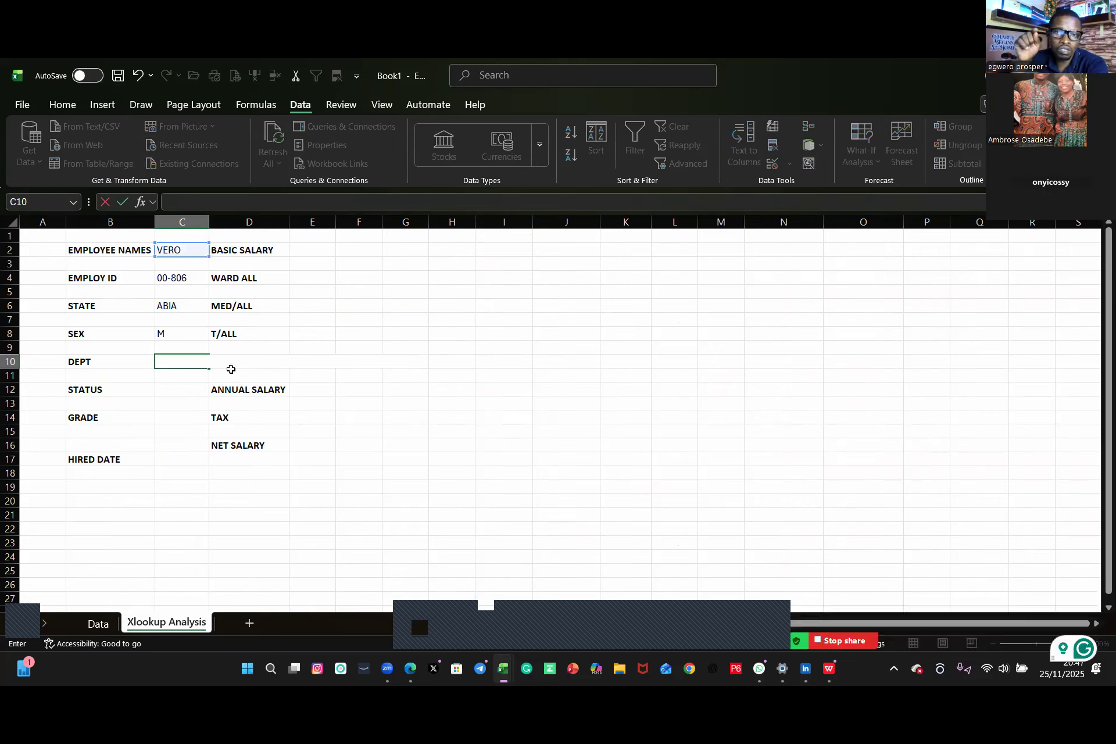
click(228, 375)
click(205, 365)
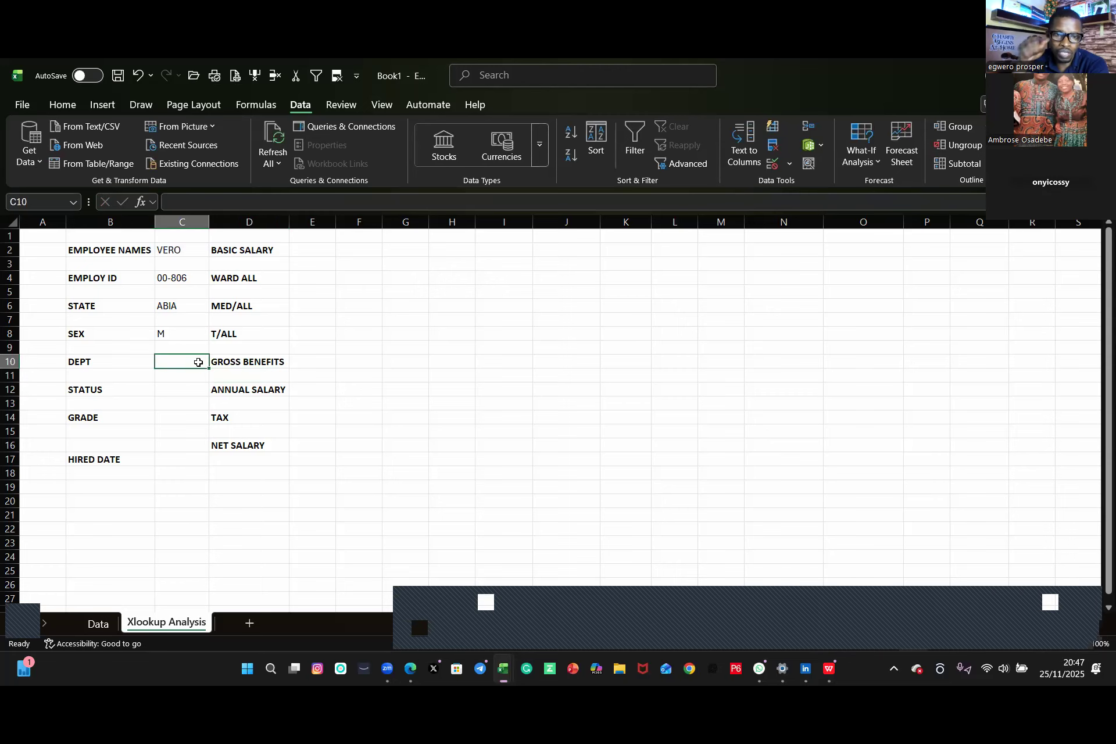
Step: Try entering an XLOOKUP formula in C10, then clear the cell again
text(=)
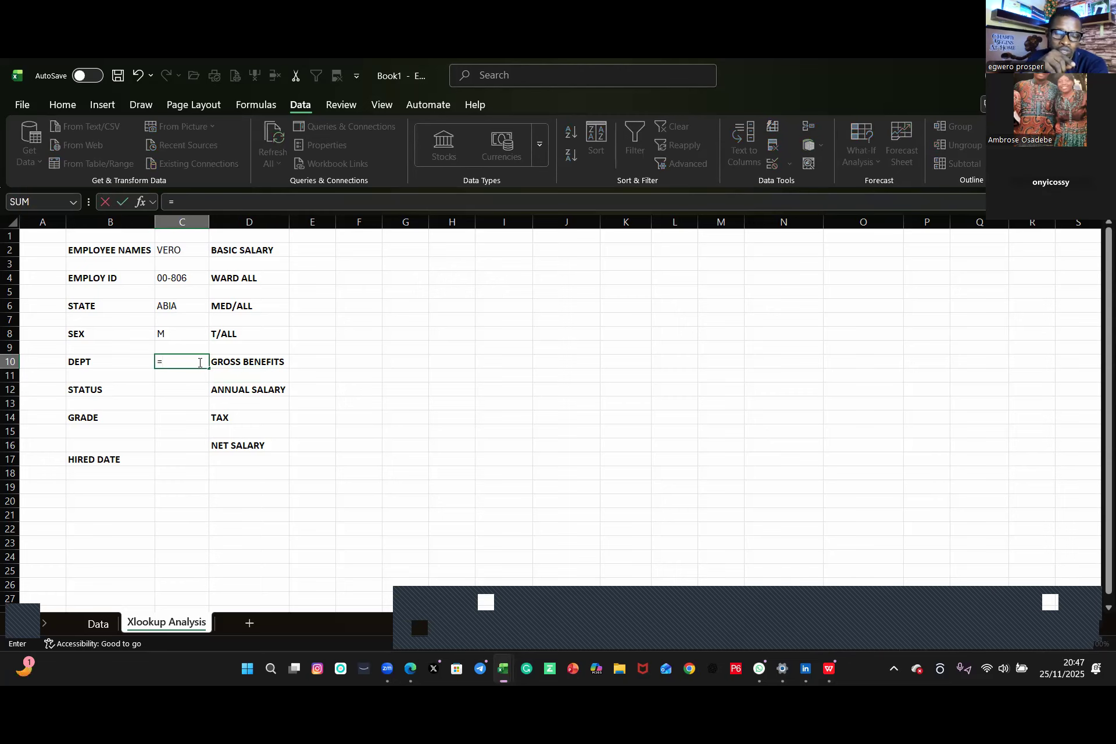
text(xl)
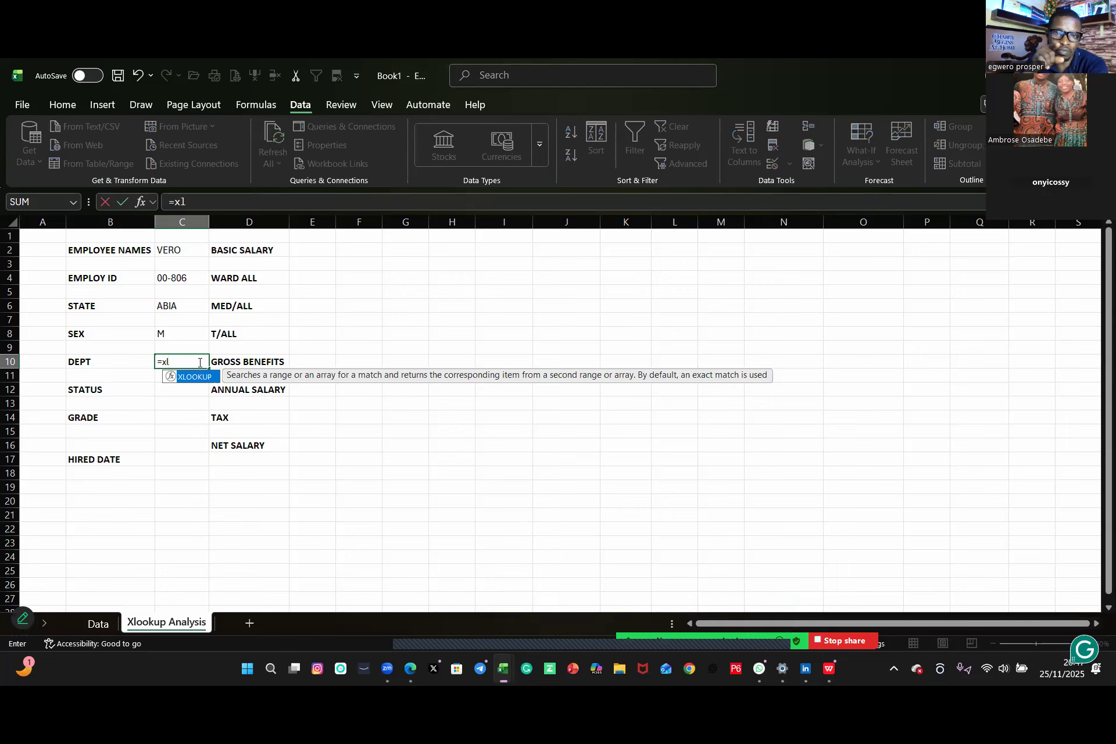
key(Return)
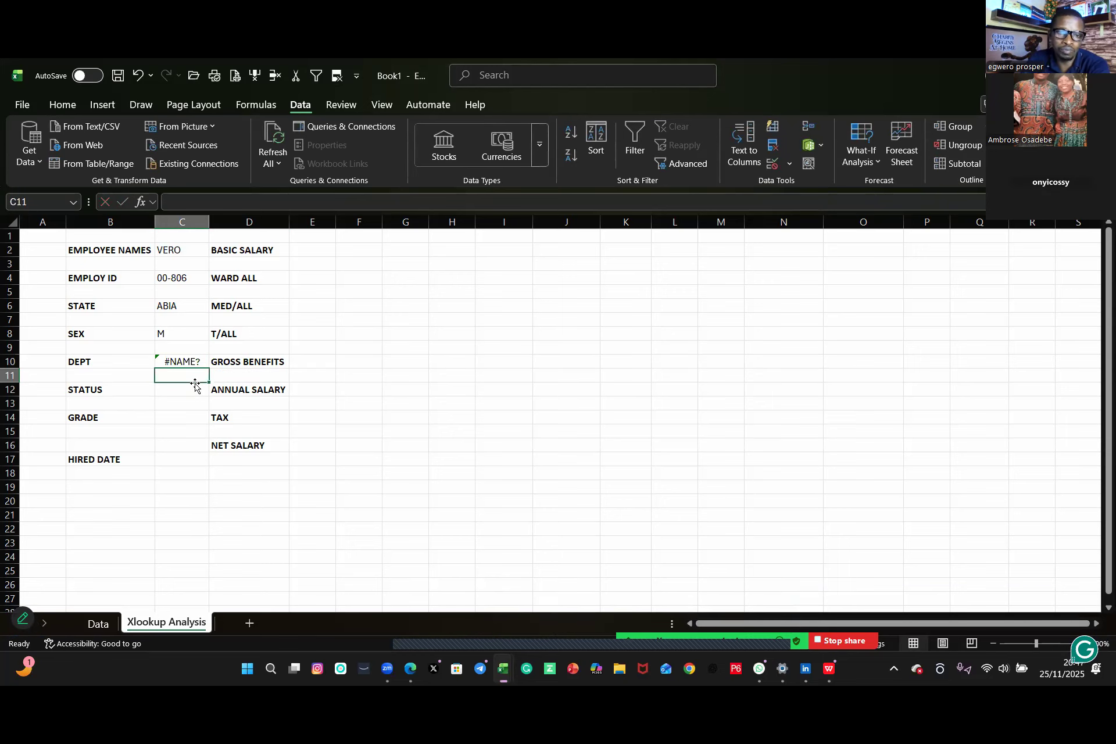
click(190, 364)
key(BackSpace)
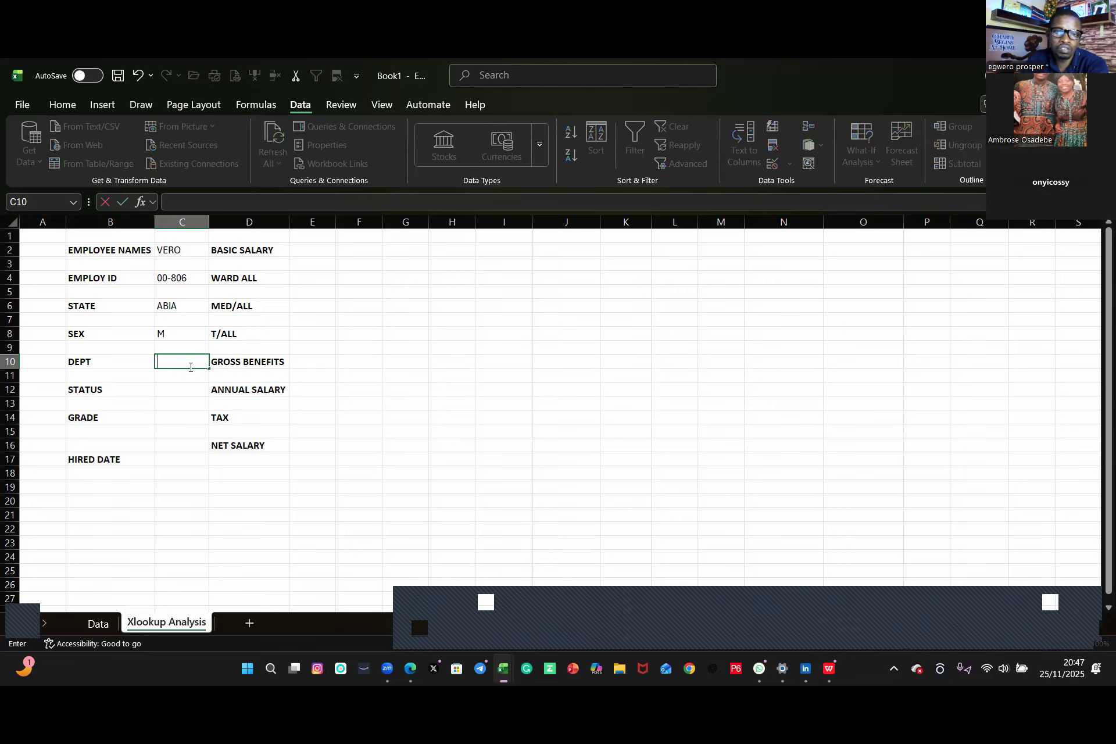
click(459, 487)
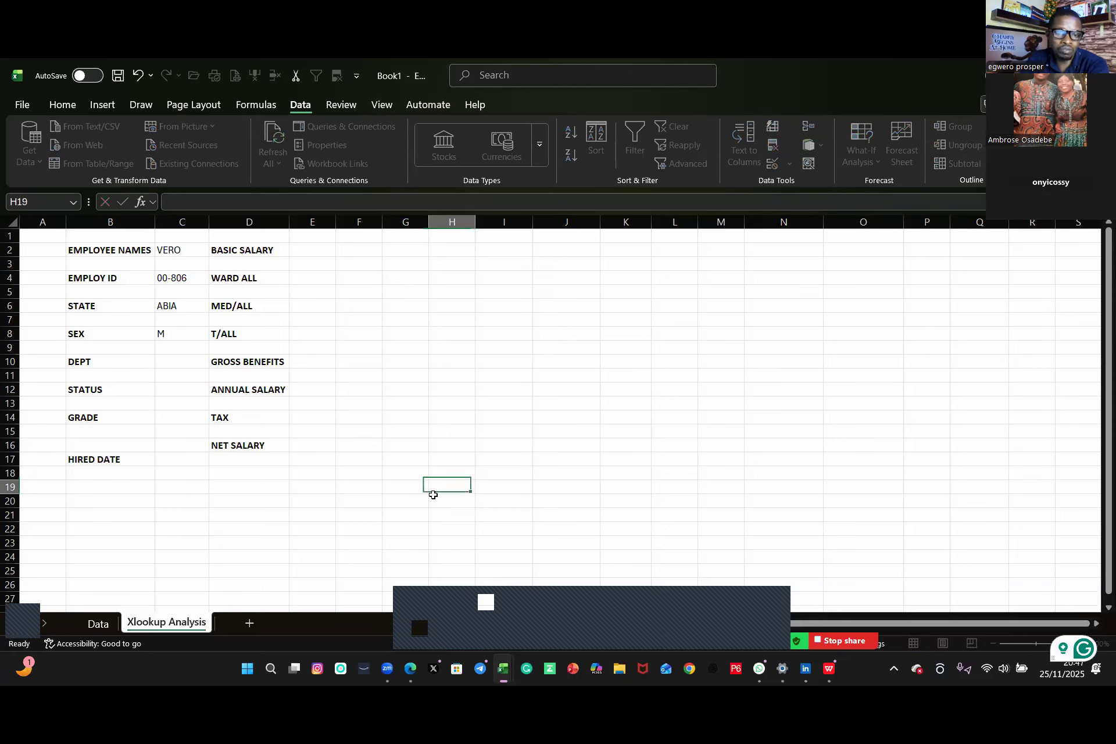
click(174, 363)
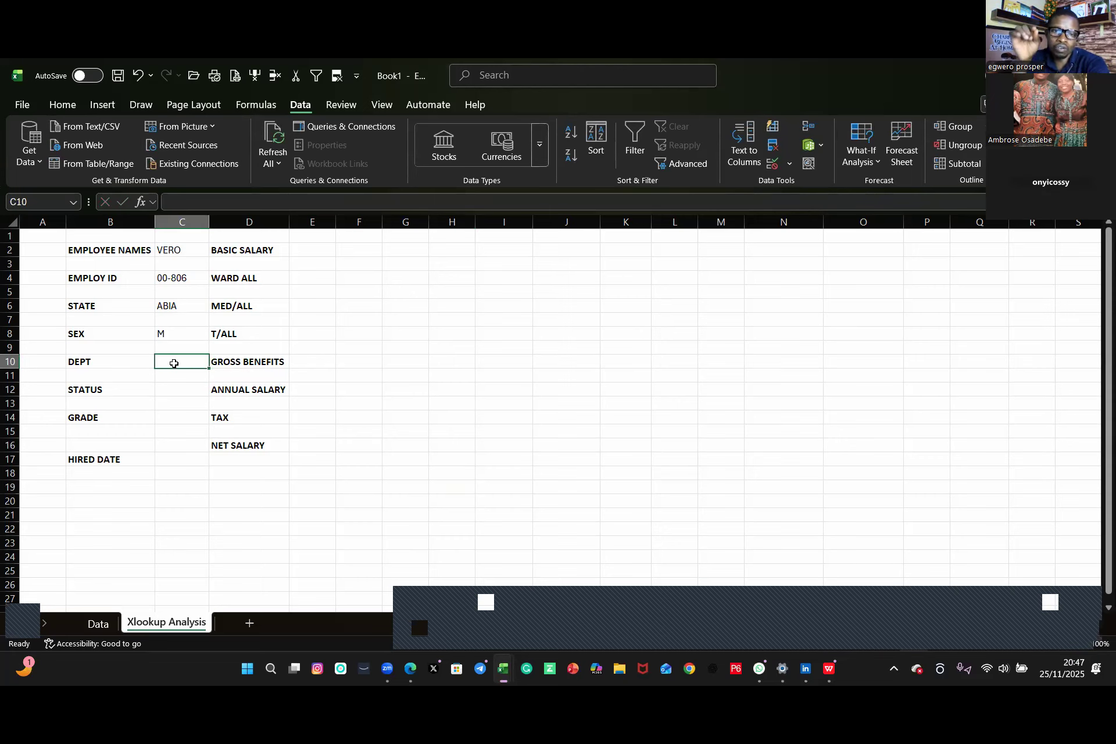
text(=)
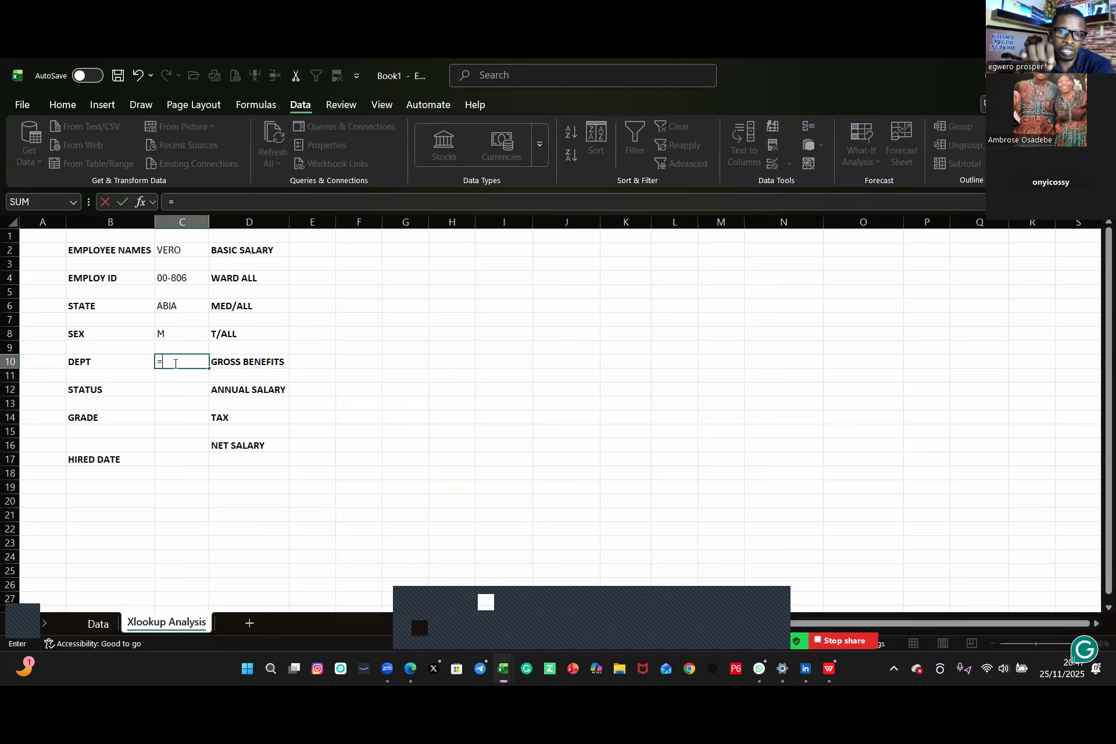
key(Escape)
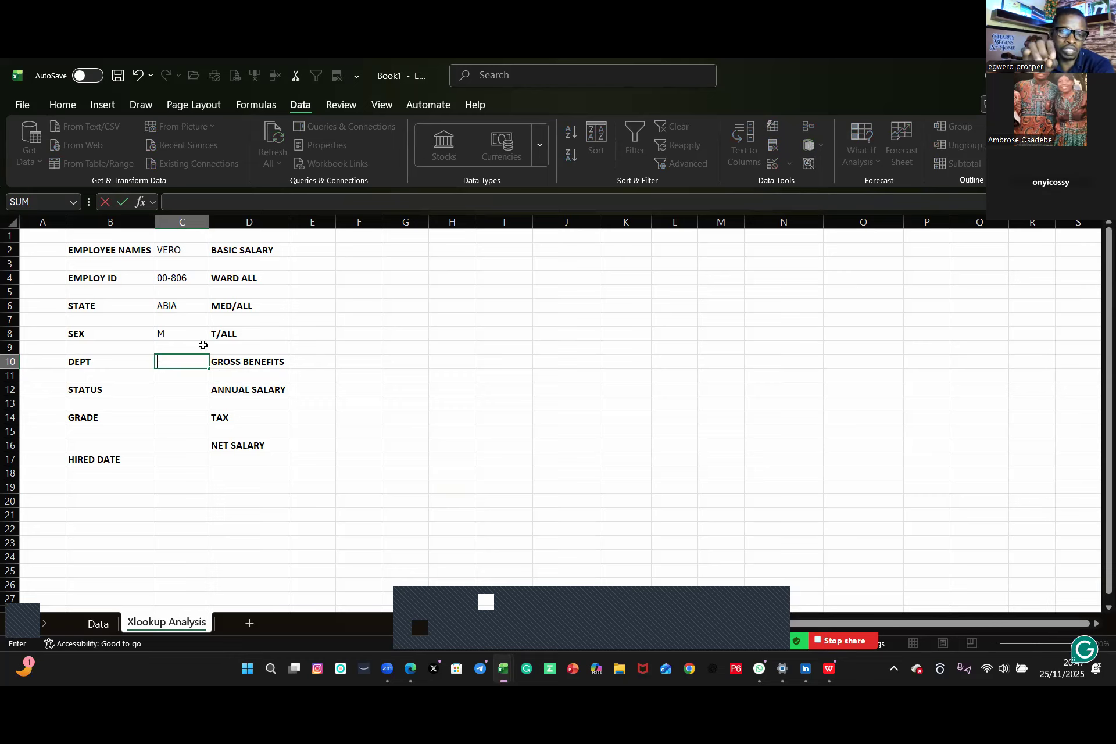
Step: Copy the XLOOKUP formula text from C8's formula
click(478, 420)
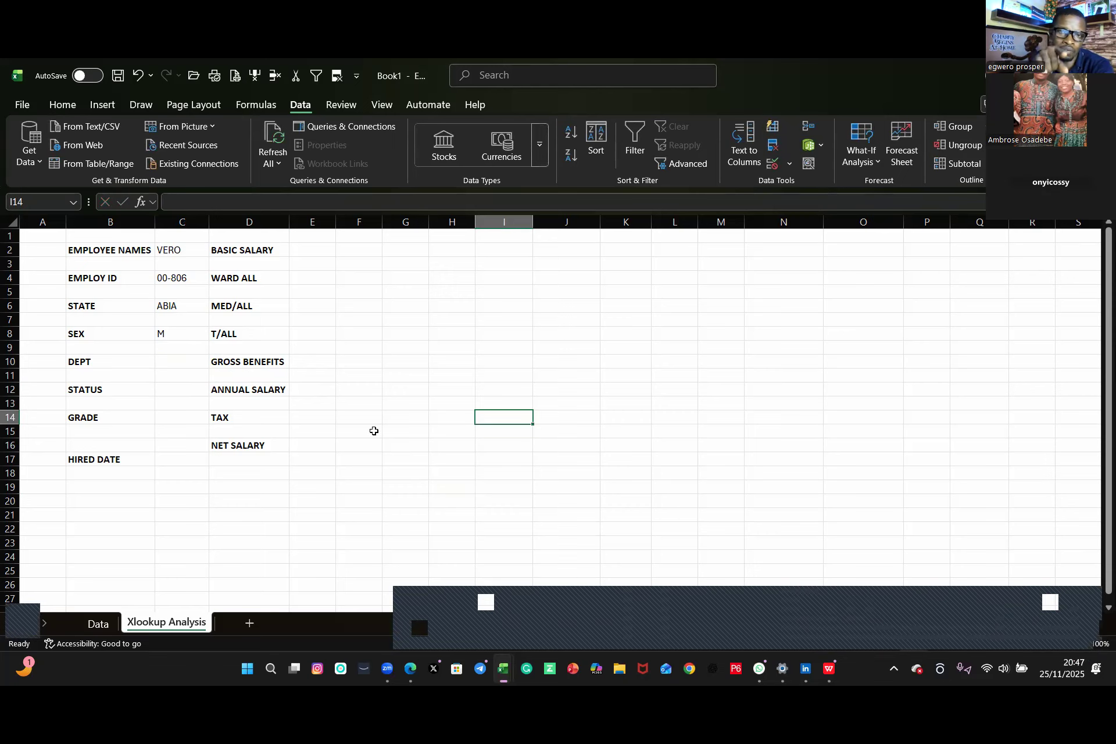
click(175, 332)
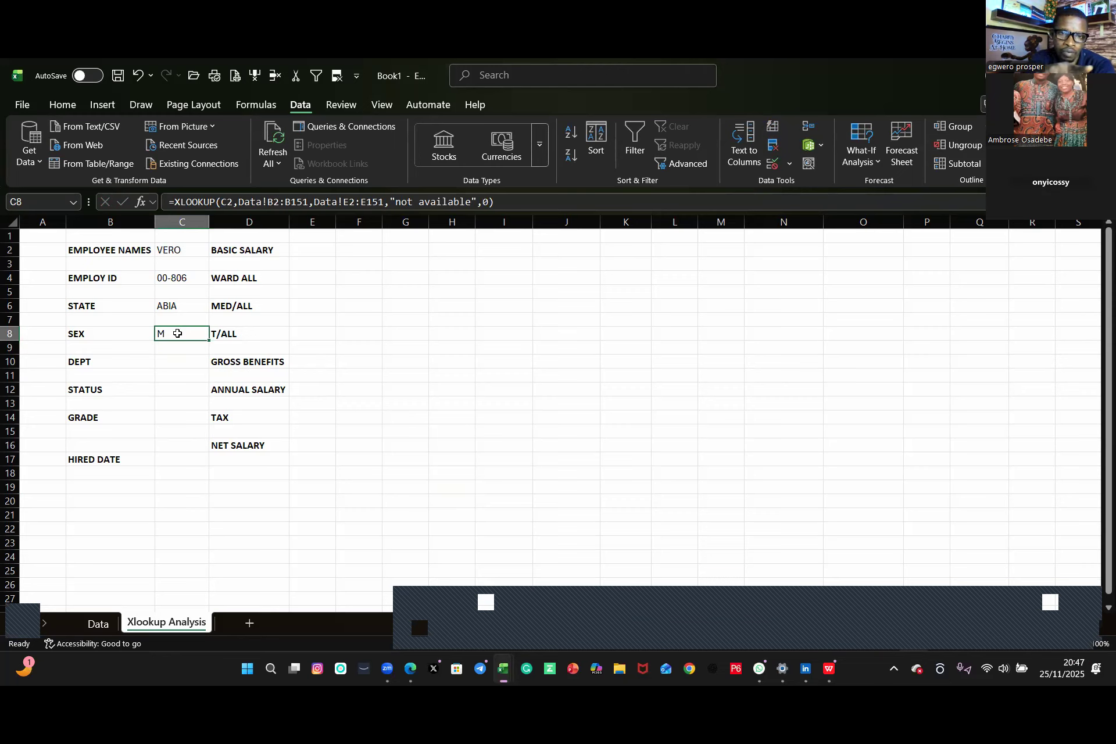
drag(495, 203, 155, 203)
key(ctrl+c)
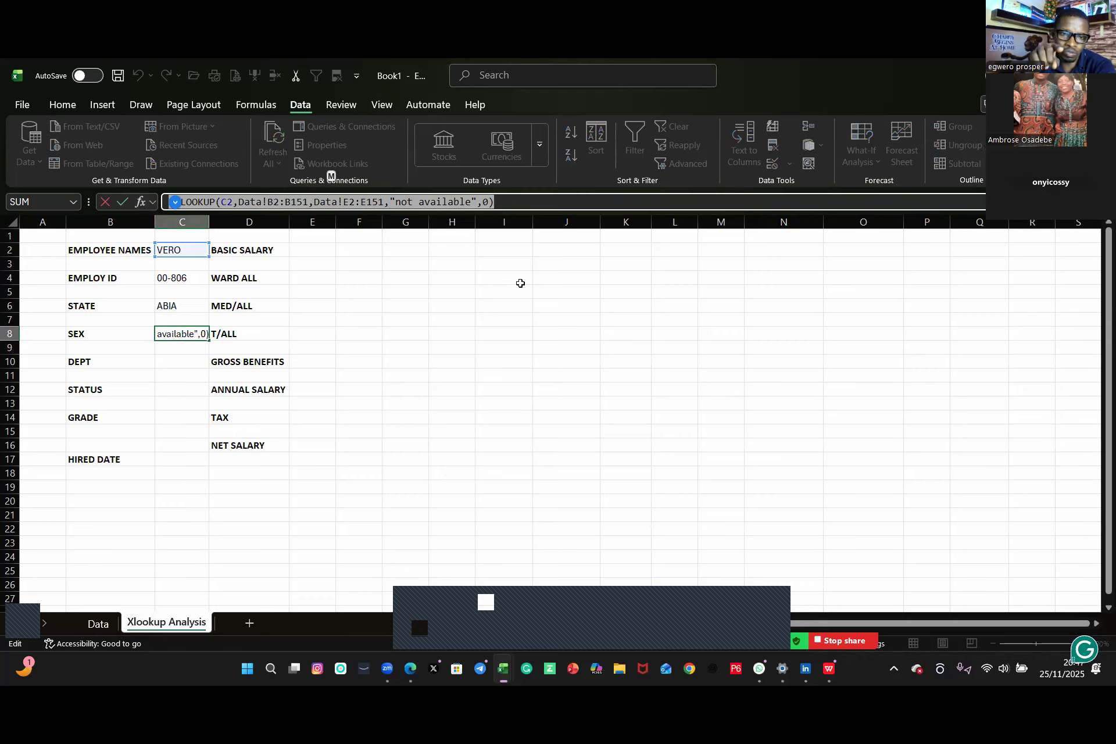
text(M)
key(Return)
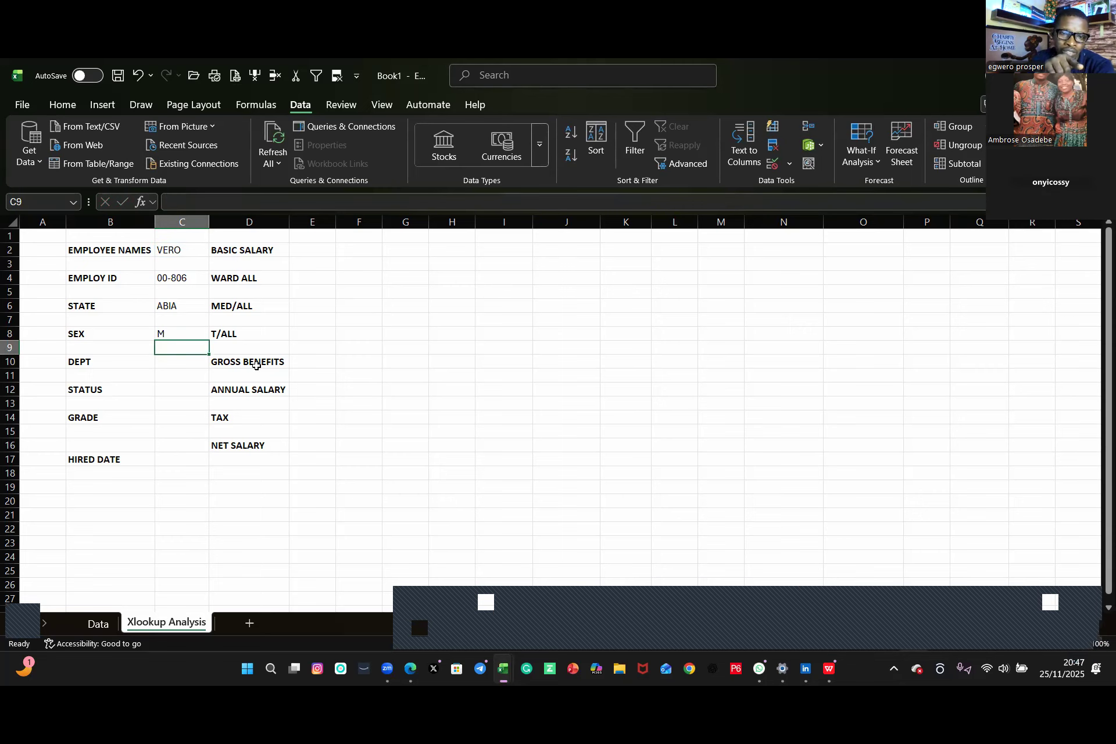
Step: Paste the copied XLOOKUP formula into C10
click(178, 361)
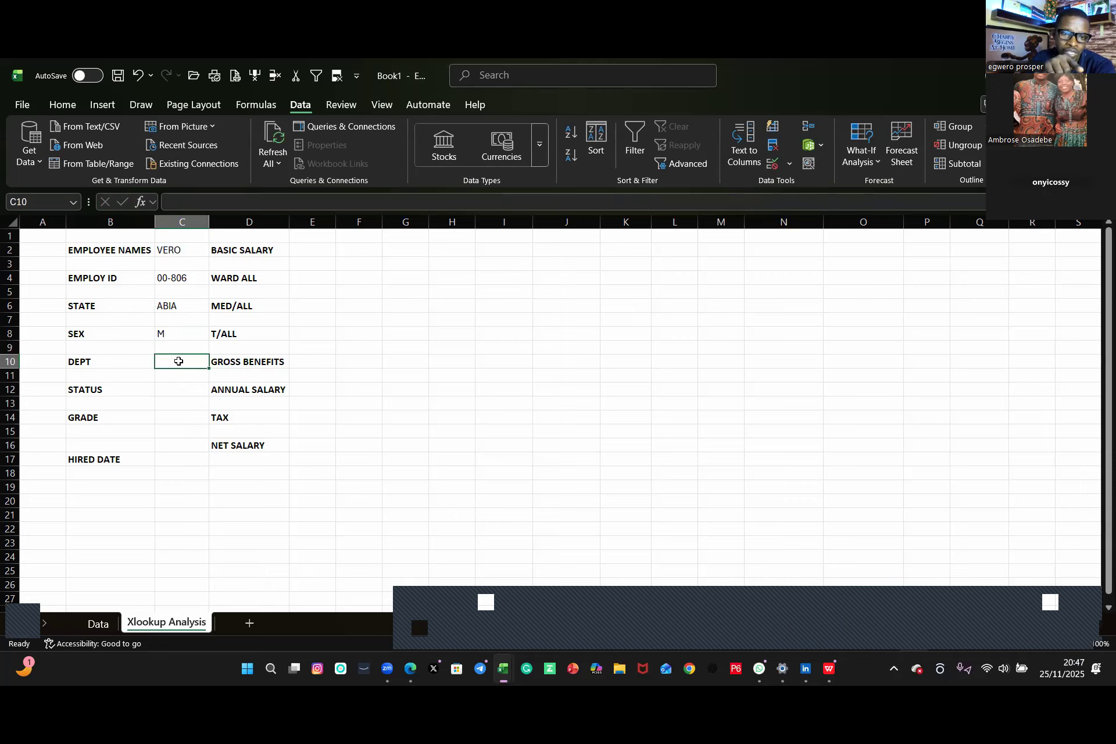
key(ctrl+v)
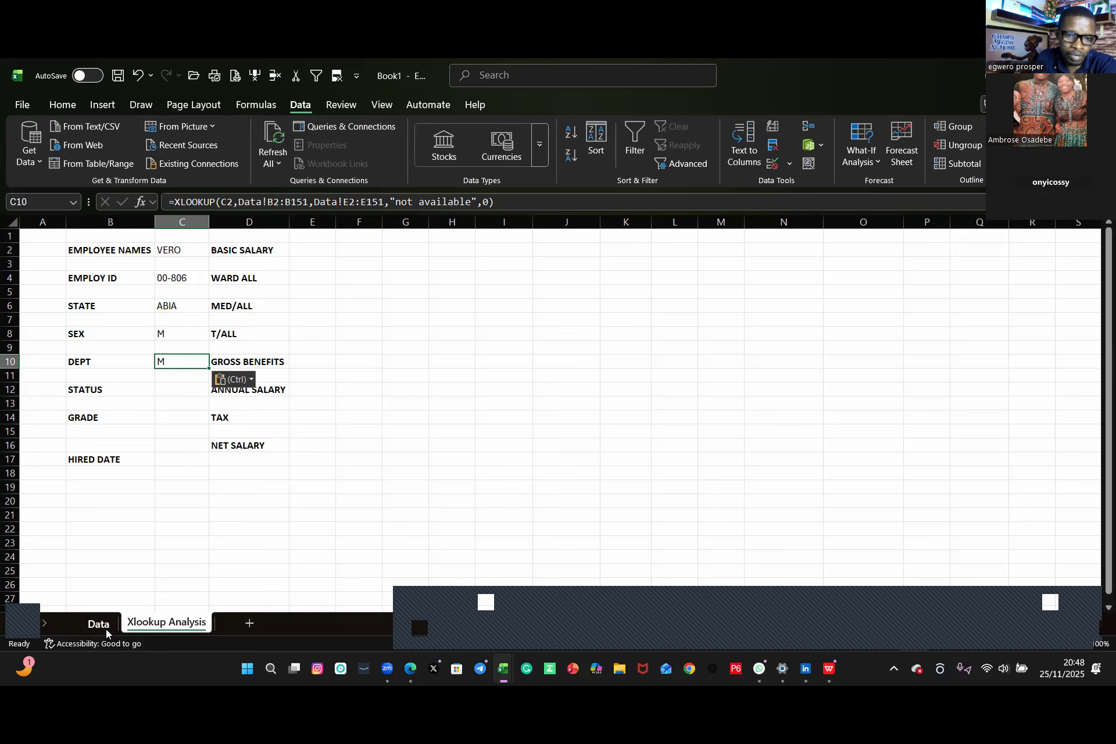
key(Escape)
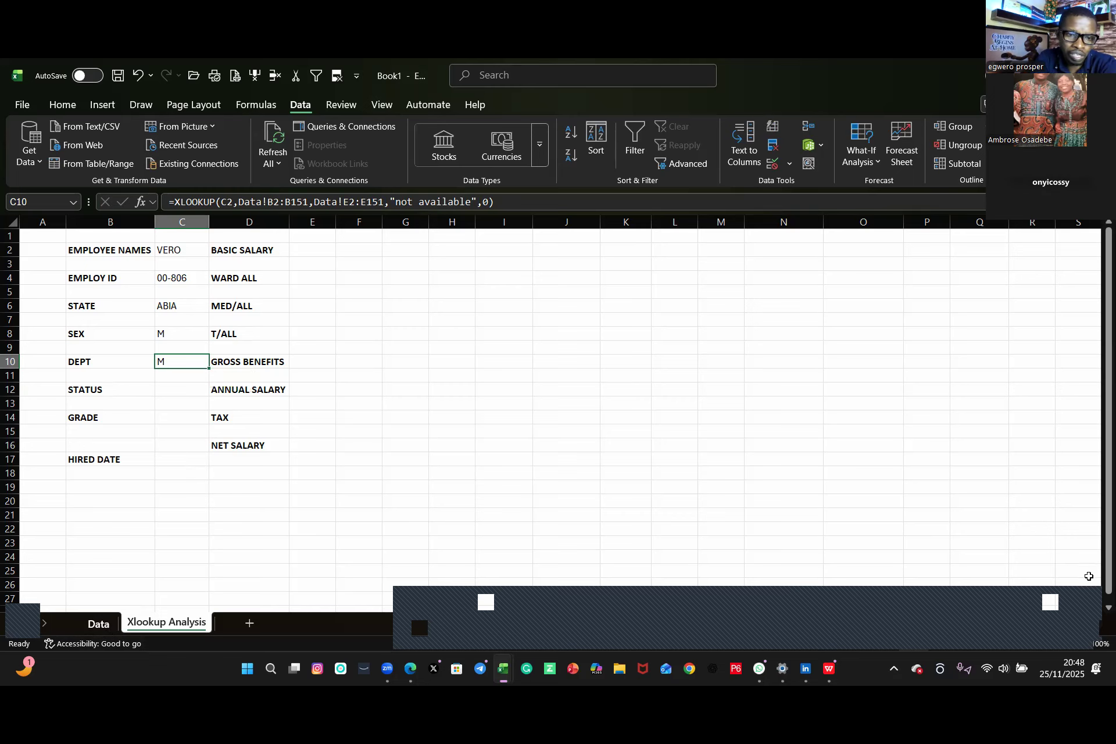
Step: Change the return array in C10's formula to Data!F:F after checking the Data sheet's columns
key(ctrl+Page_Up)
scroll(653, 381, up, 20)
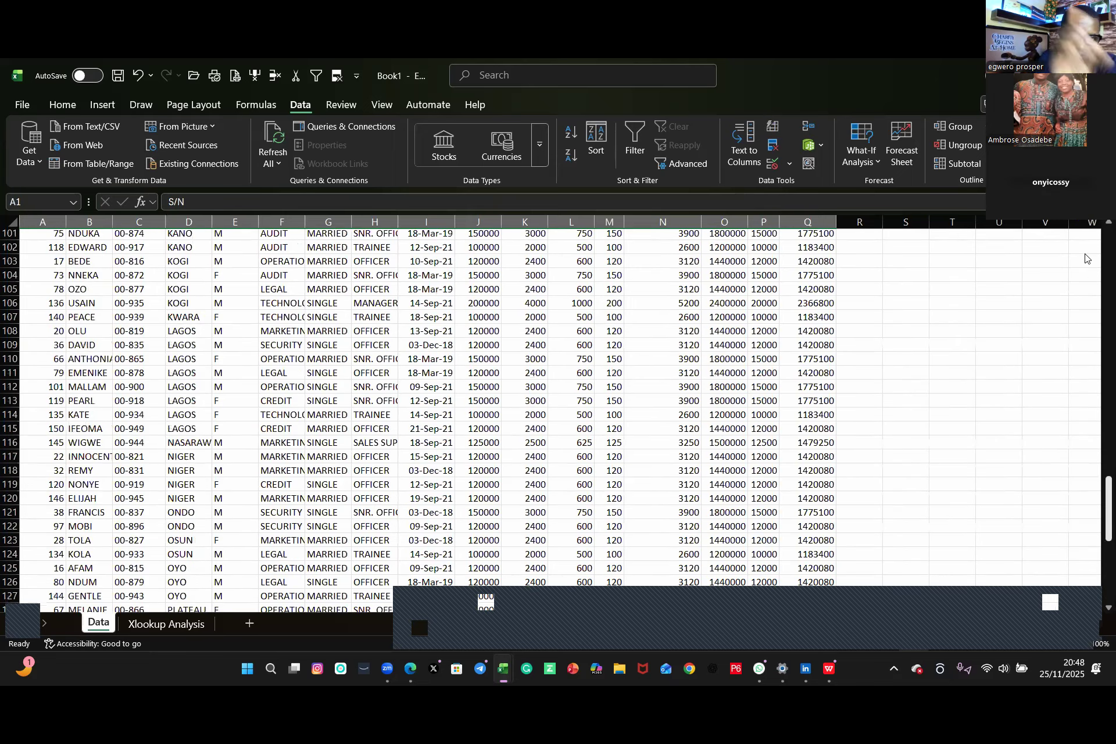
scroll(653, 382, up, 7)
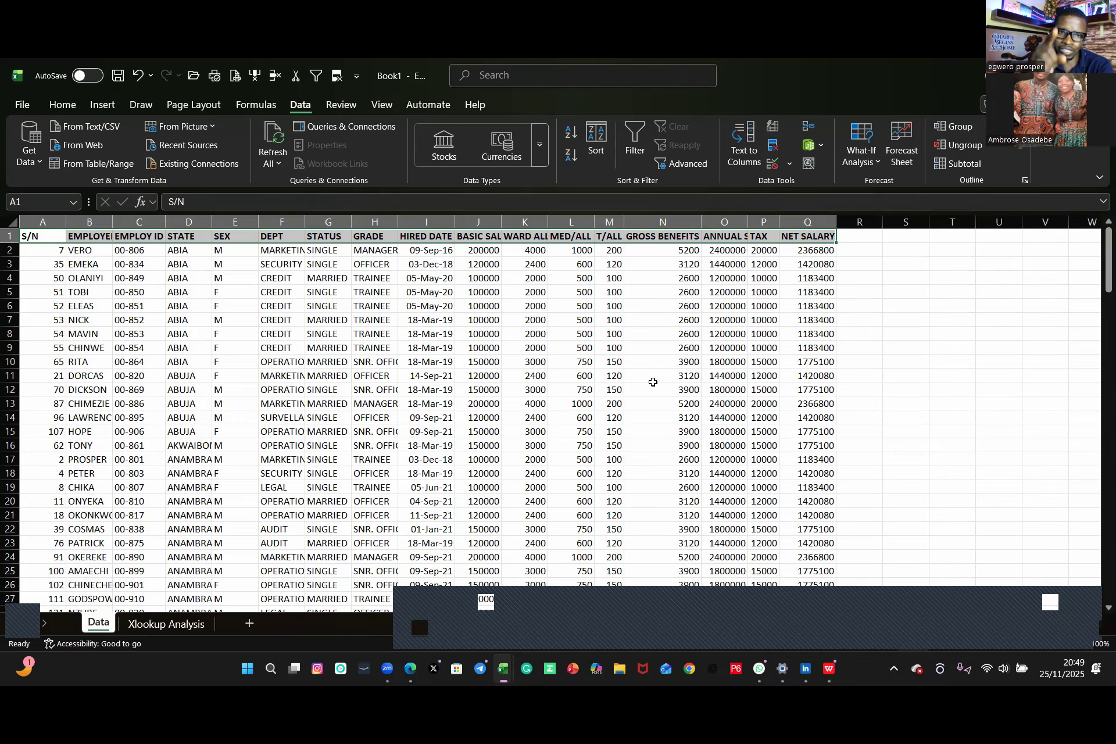
click(173, 626)
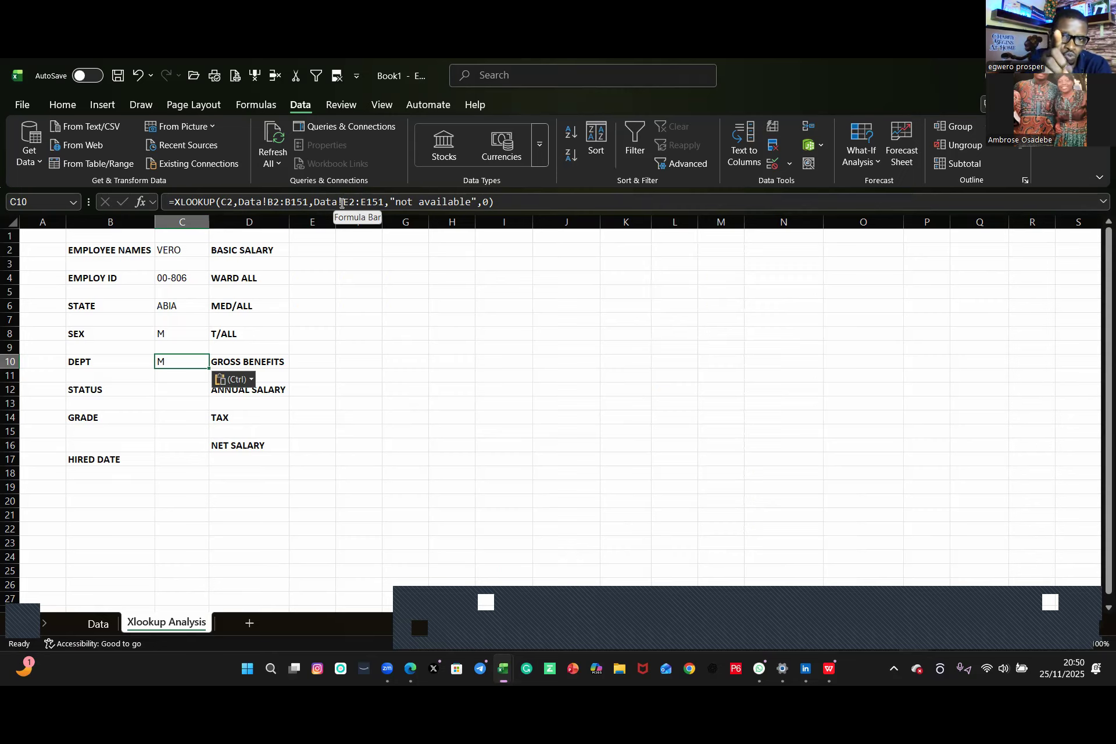
click(345, 202)
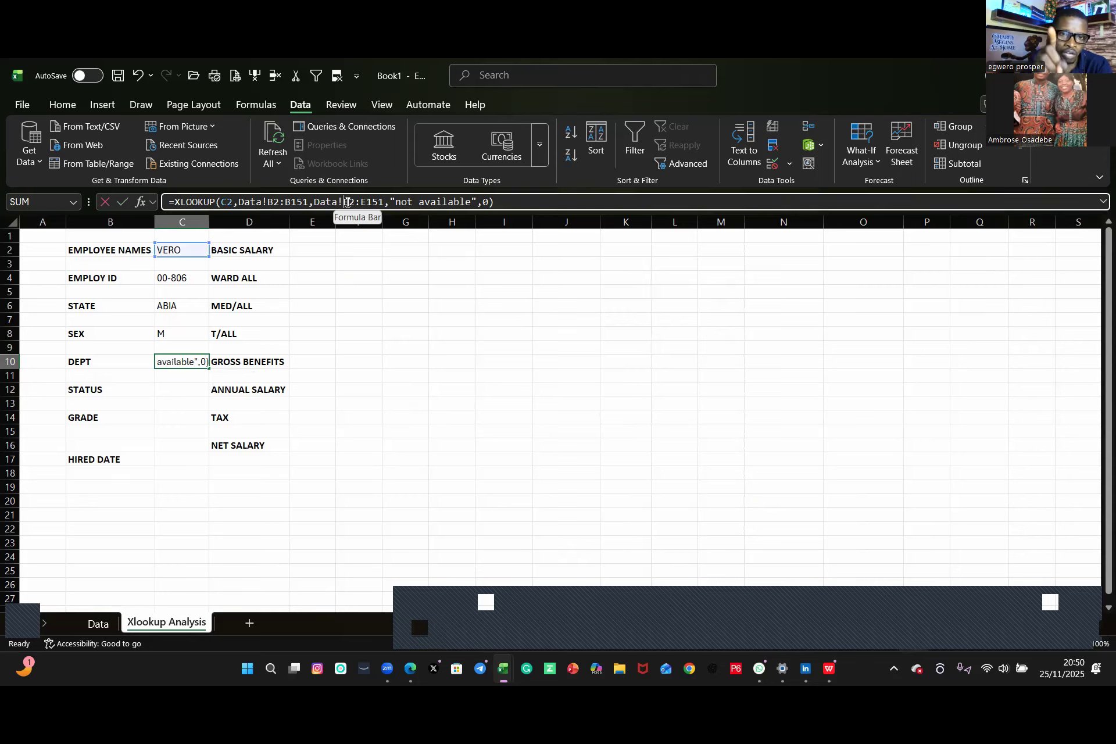
drag(363, 200, 383, 202)
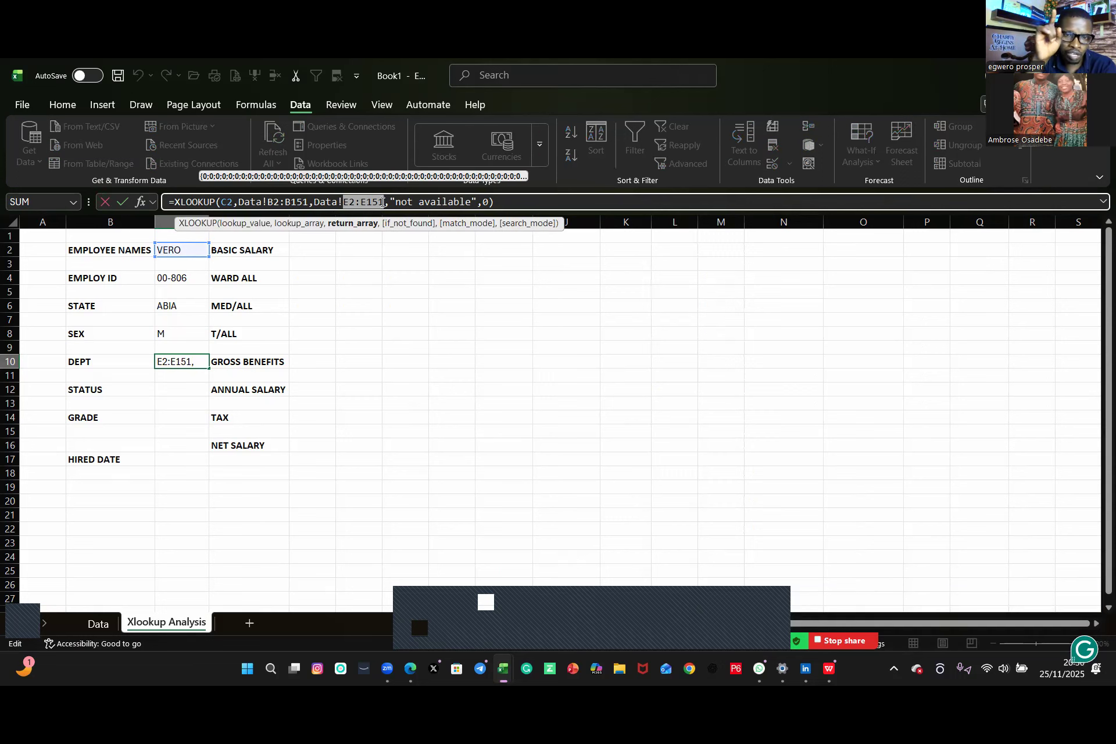
text(f)
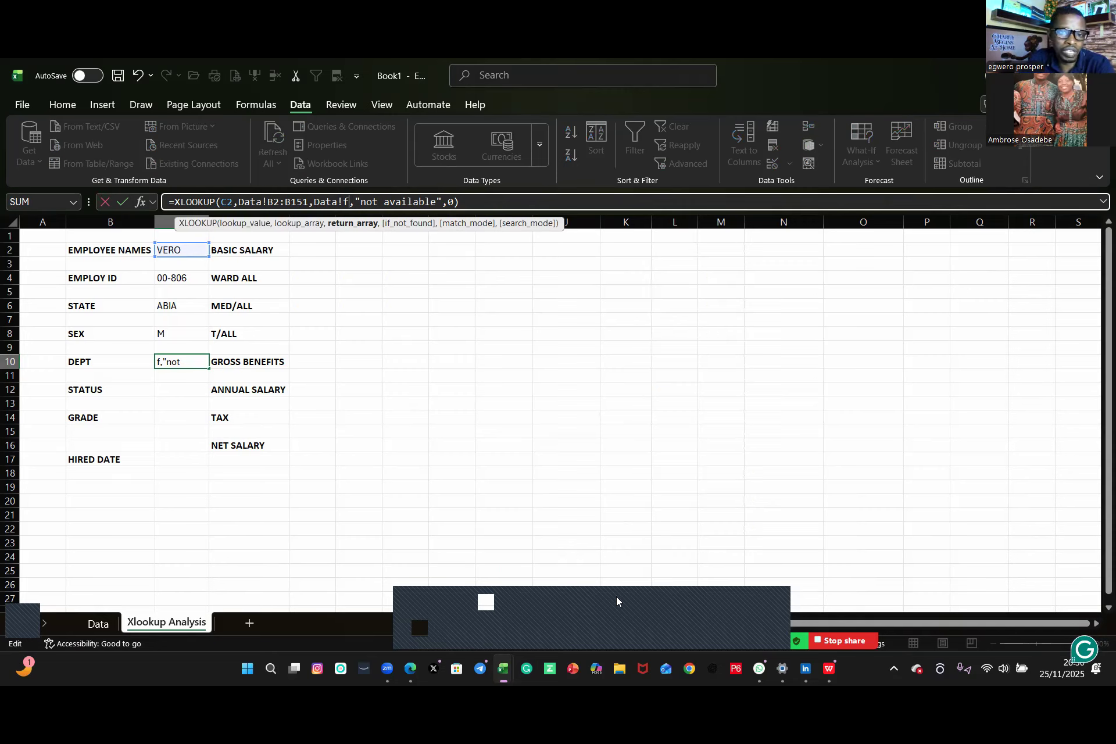
mouse_move(411, 602)
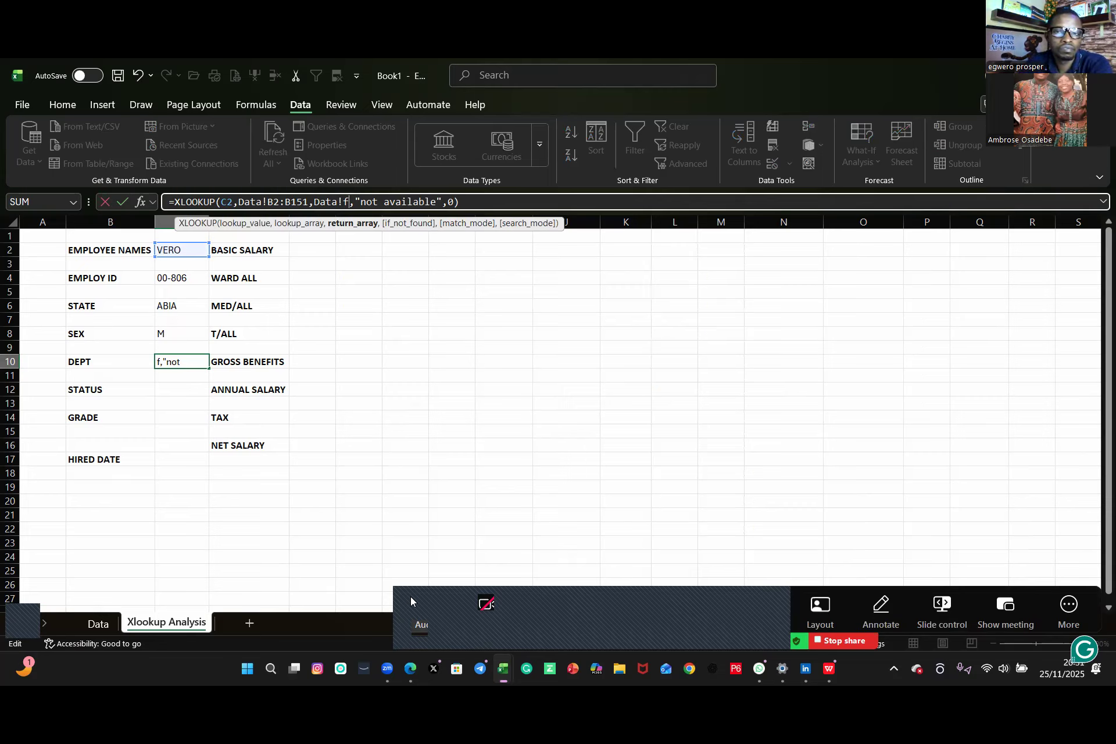
text(!)
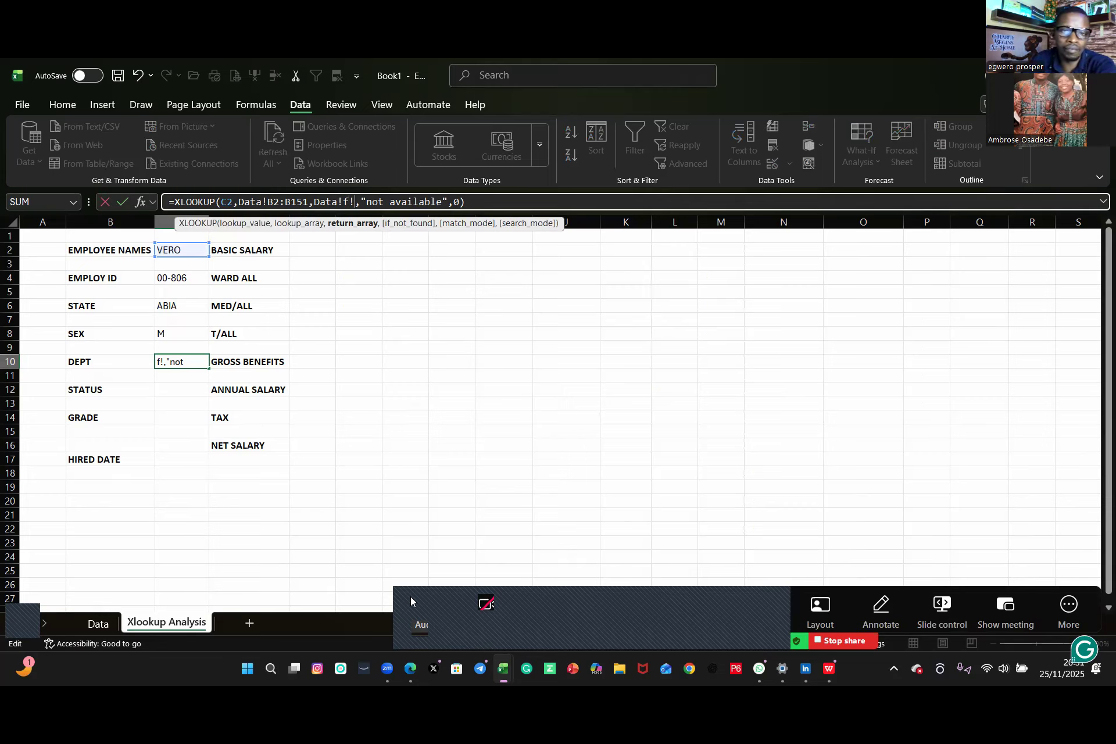
key(BackSpace)
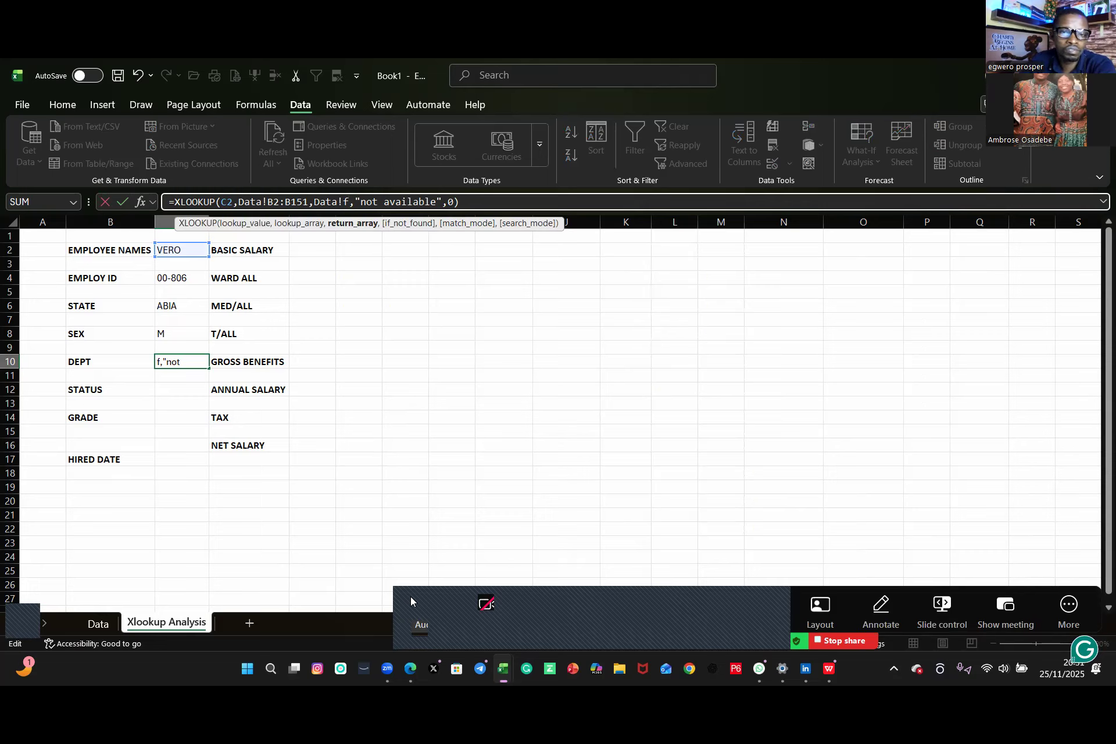
text(:)
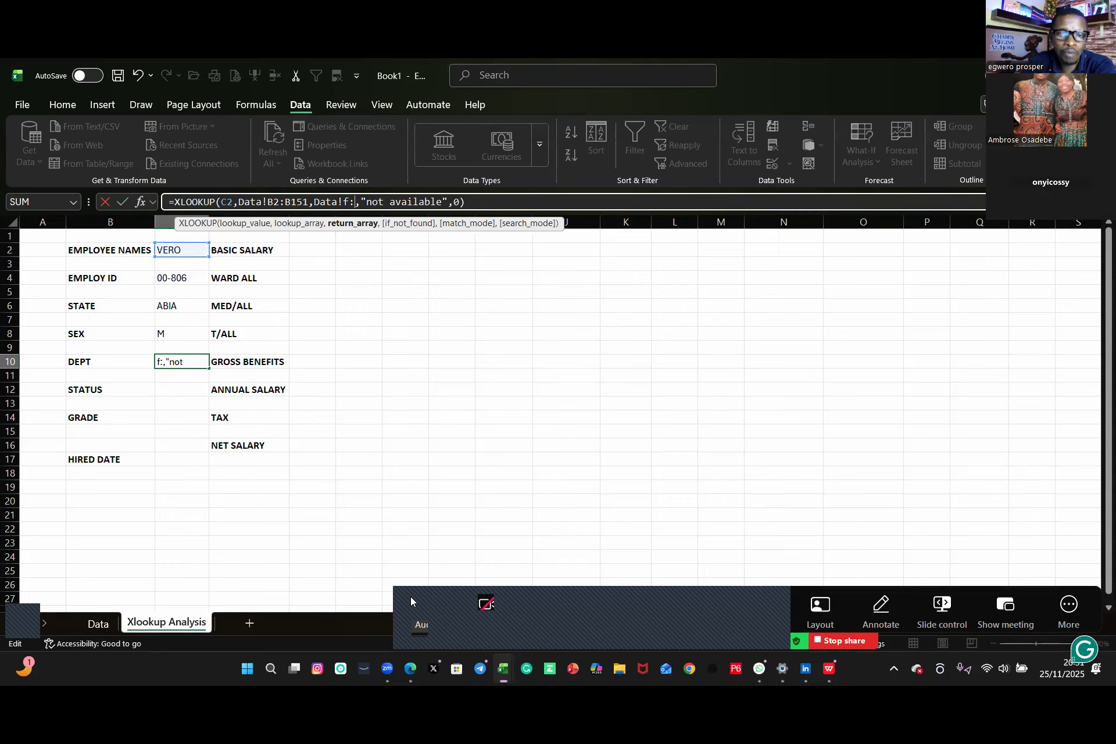
text(f)
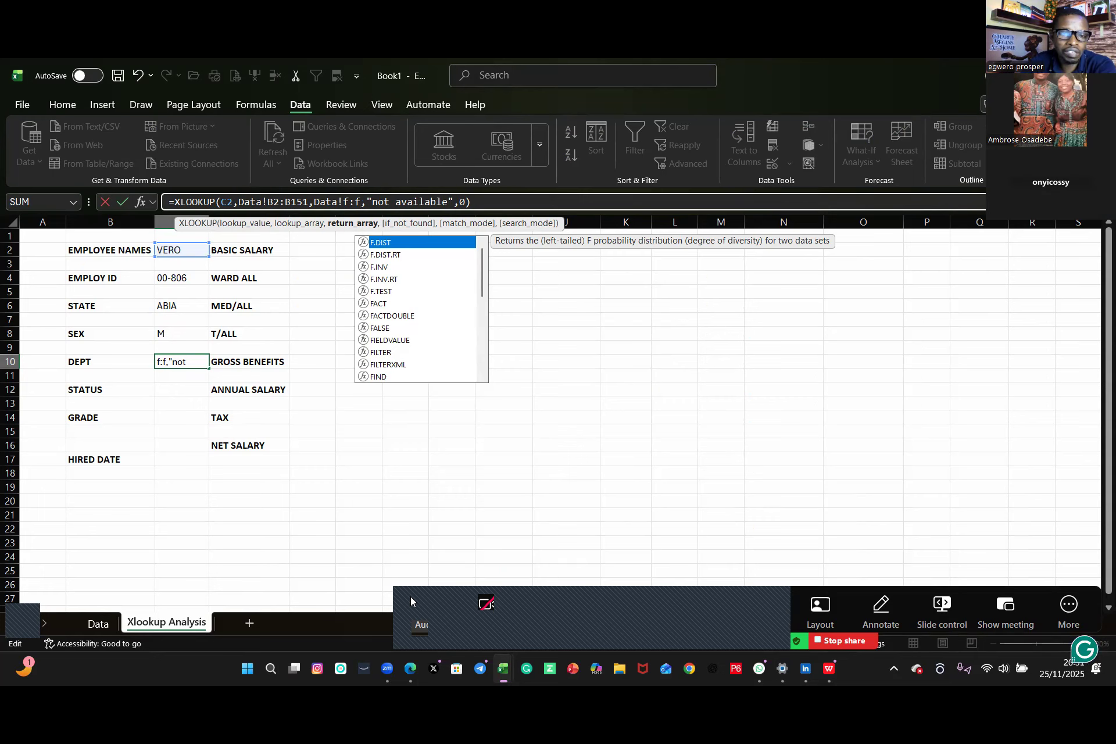
key(Return)
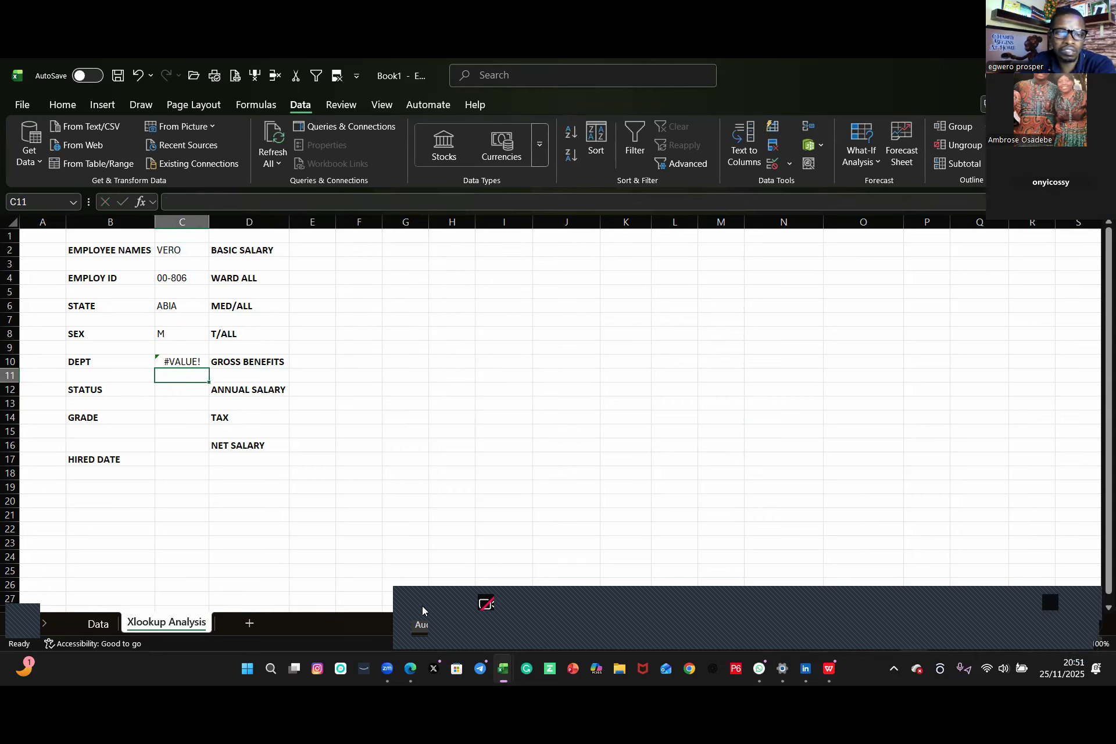
Step: Delete the contents of C10
click(192, 363)
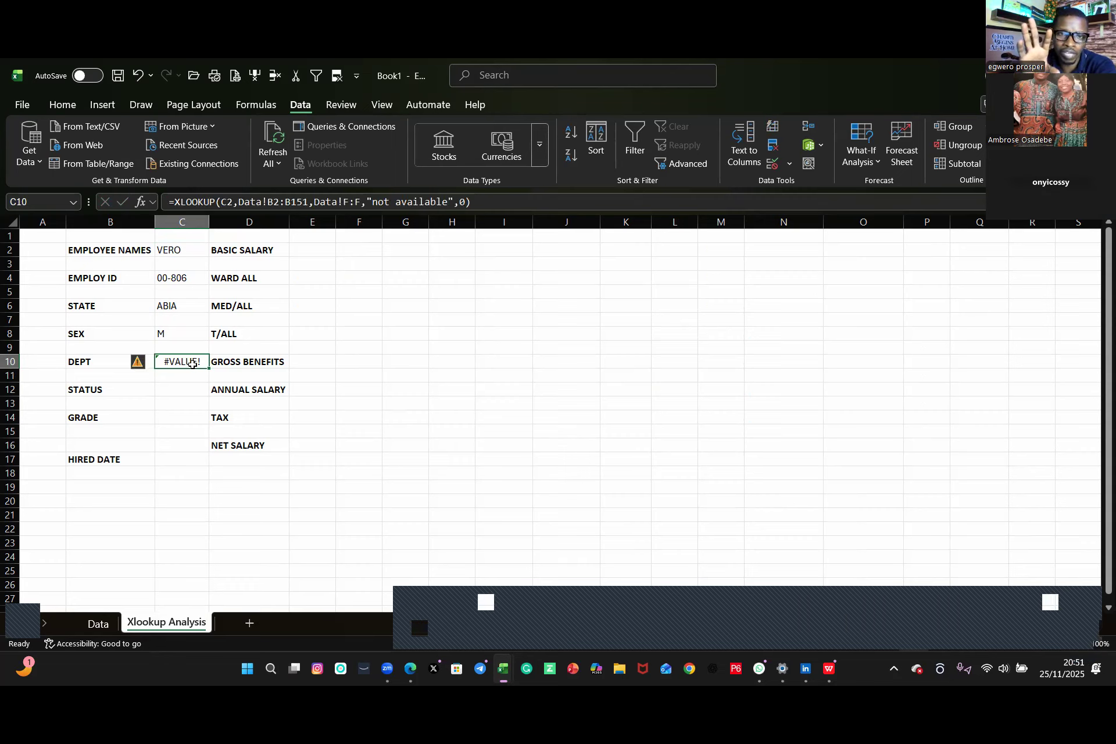
key(BackSpace)
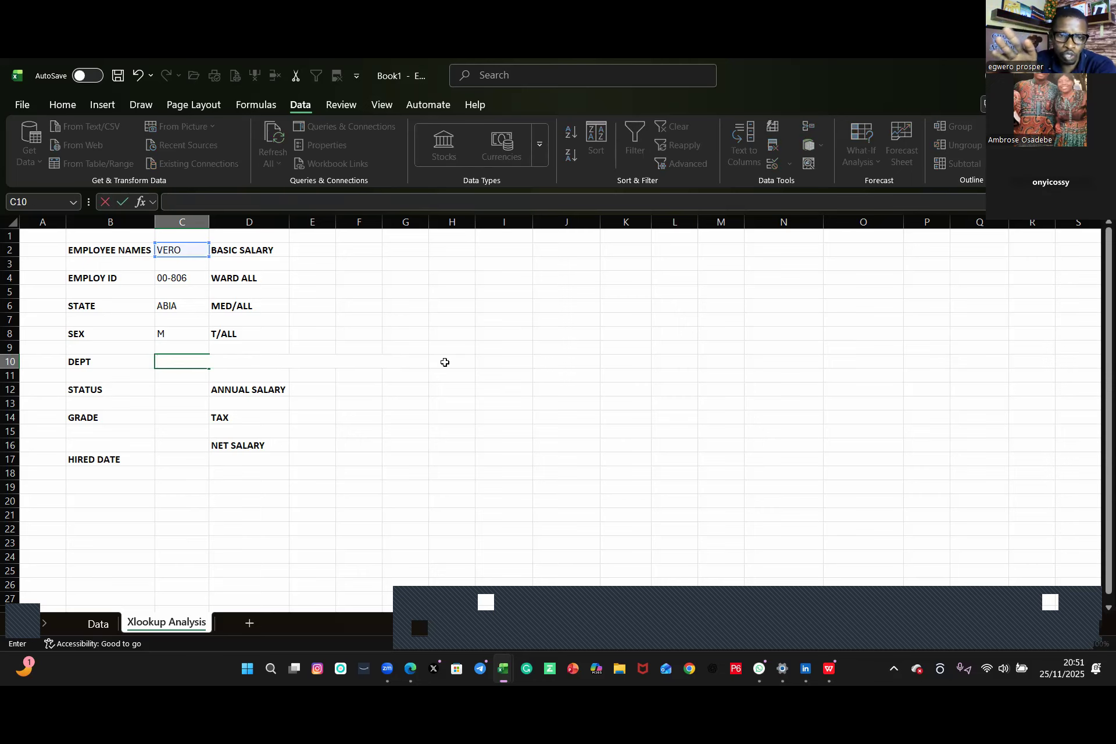
click(445, 362)
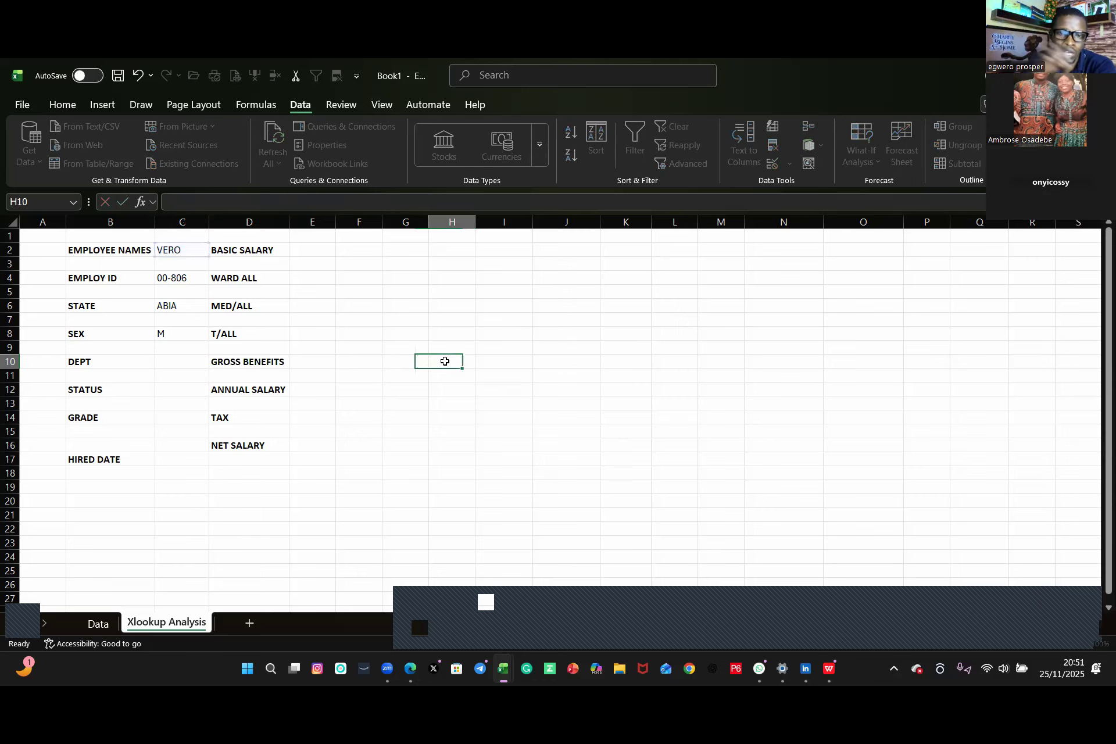
Step: Start an XLOOKUP formula in C10 using C2 as the lookup value
click(174, 363)
text(=)
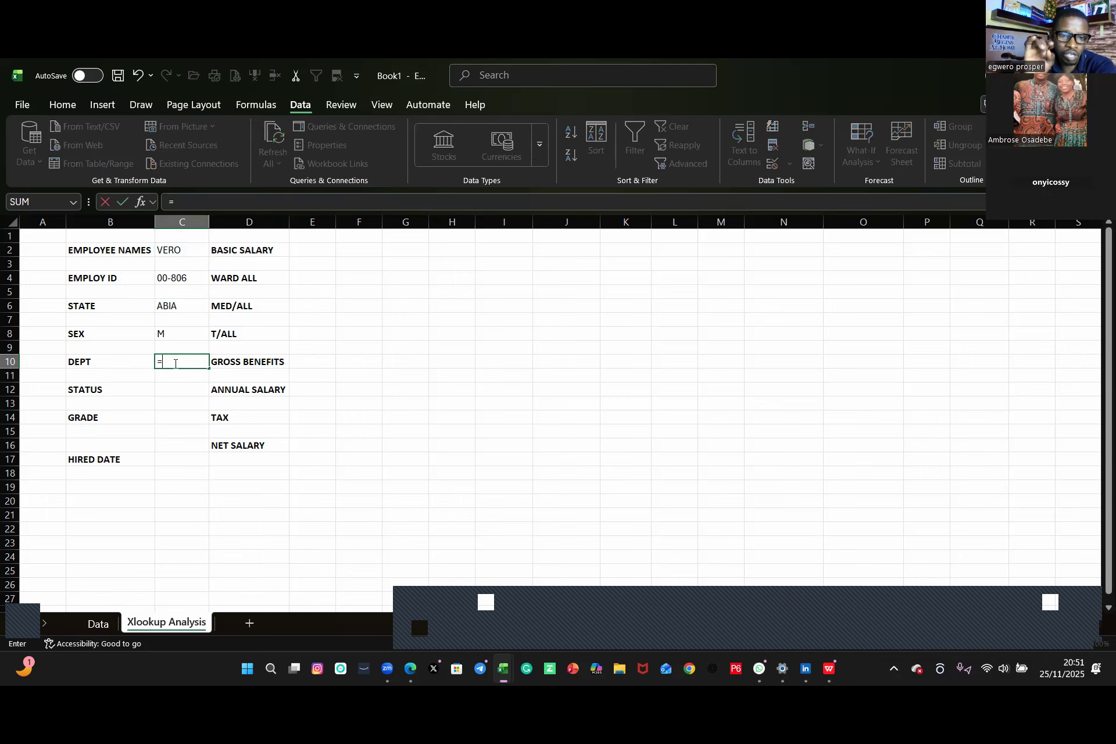
text(x)
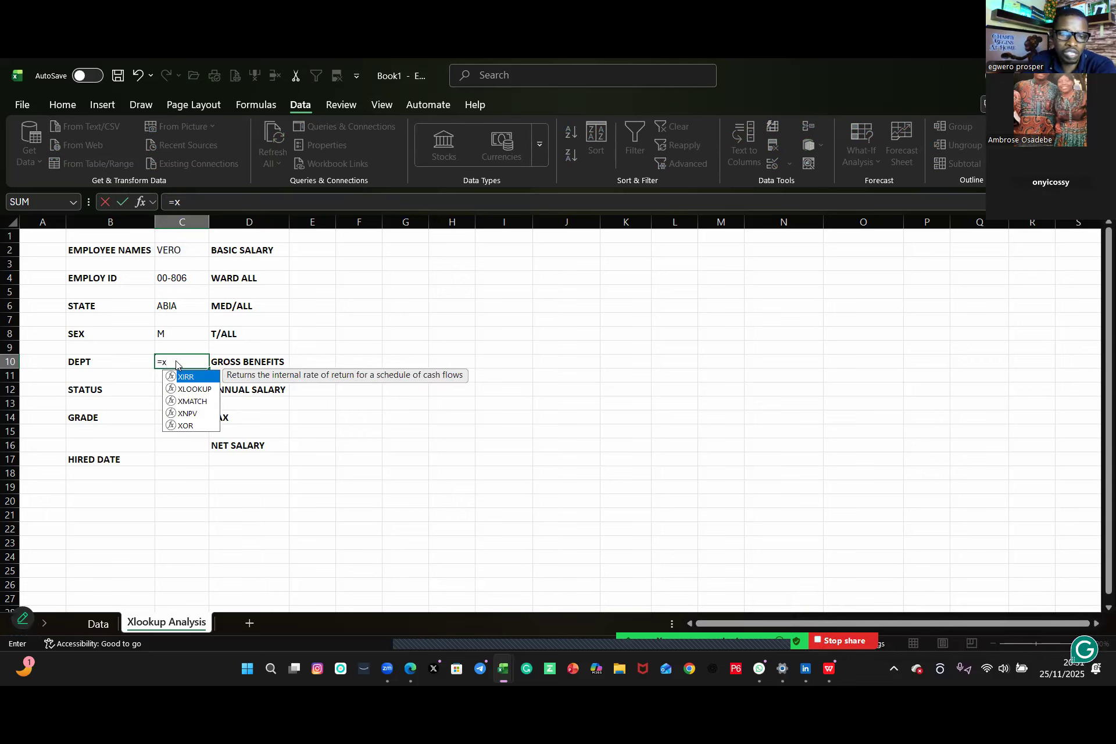
click(194, 388)
double_click(194, 388)
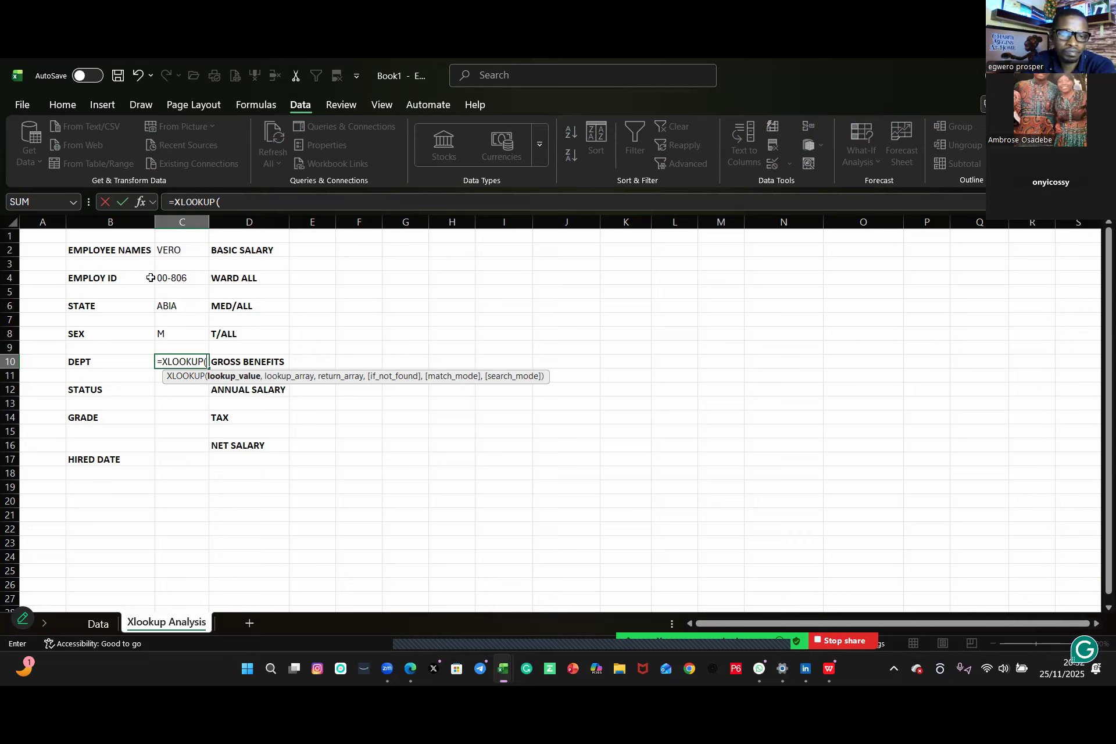
click(178, 254)
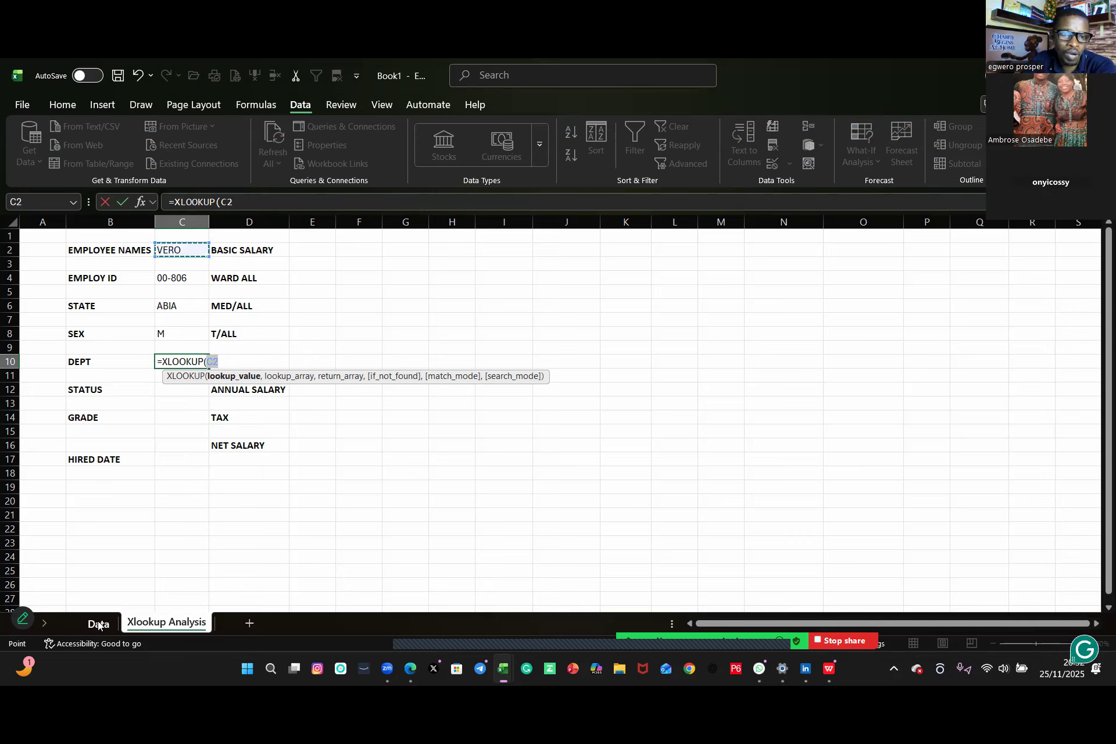
text(,)
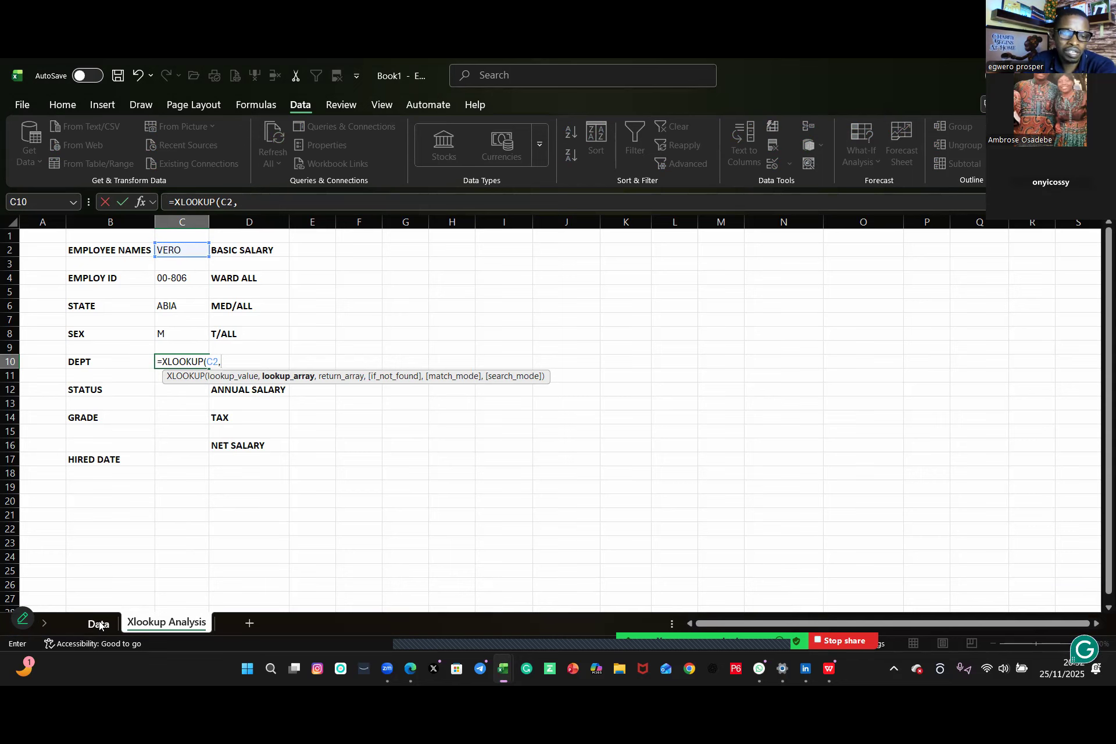
Step: Add Data!B:B as the lookup array and Data!F:F as the return array
click(99, 624)
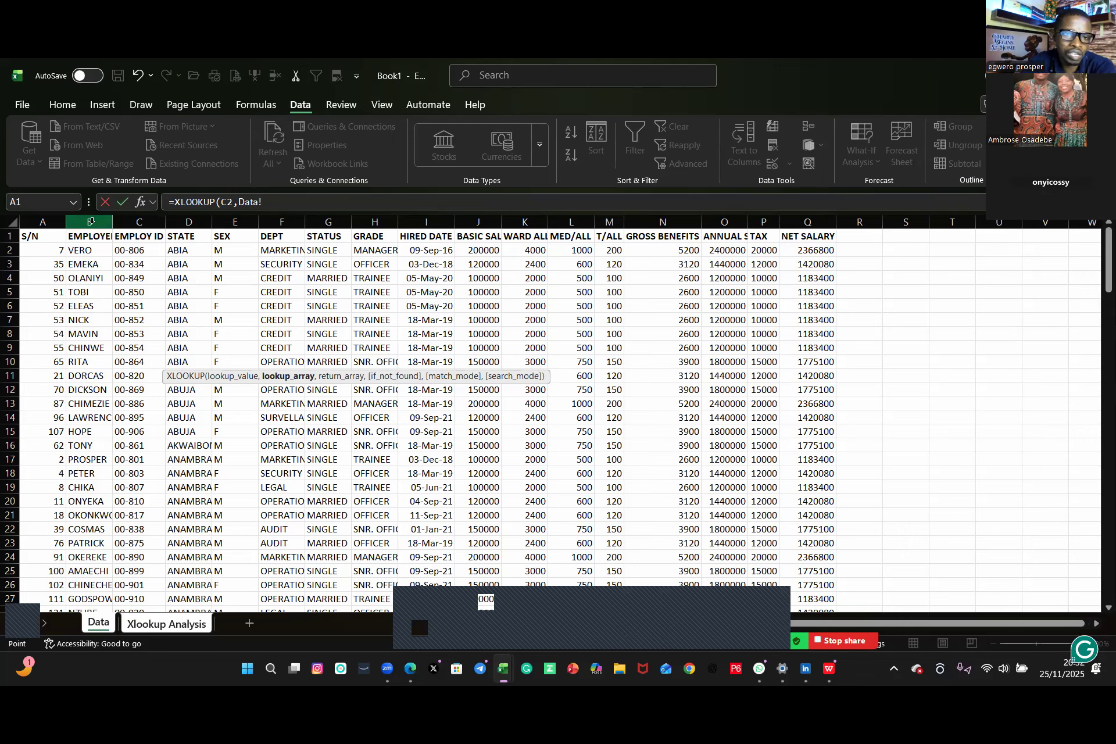
click(91, 221)
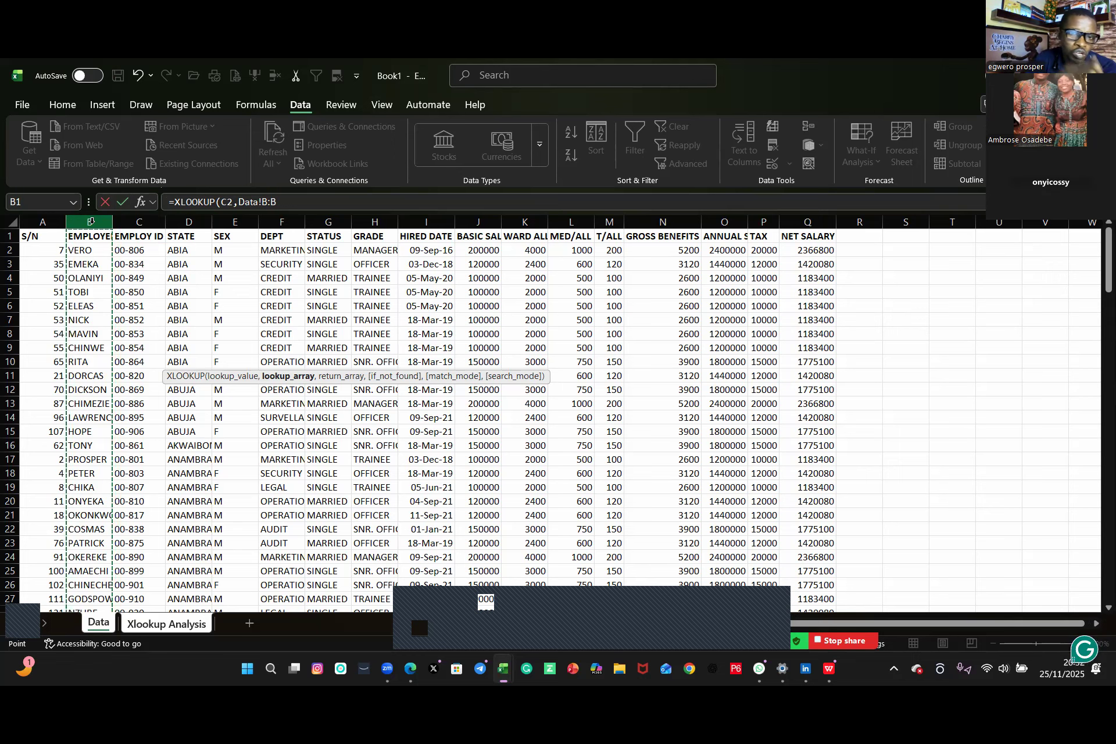
text(,)
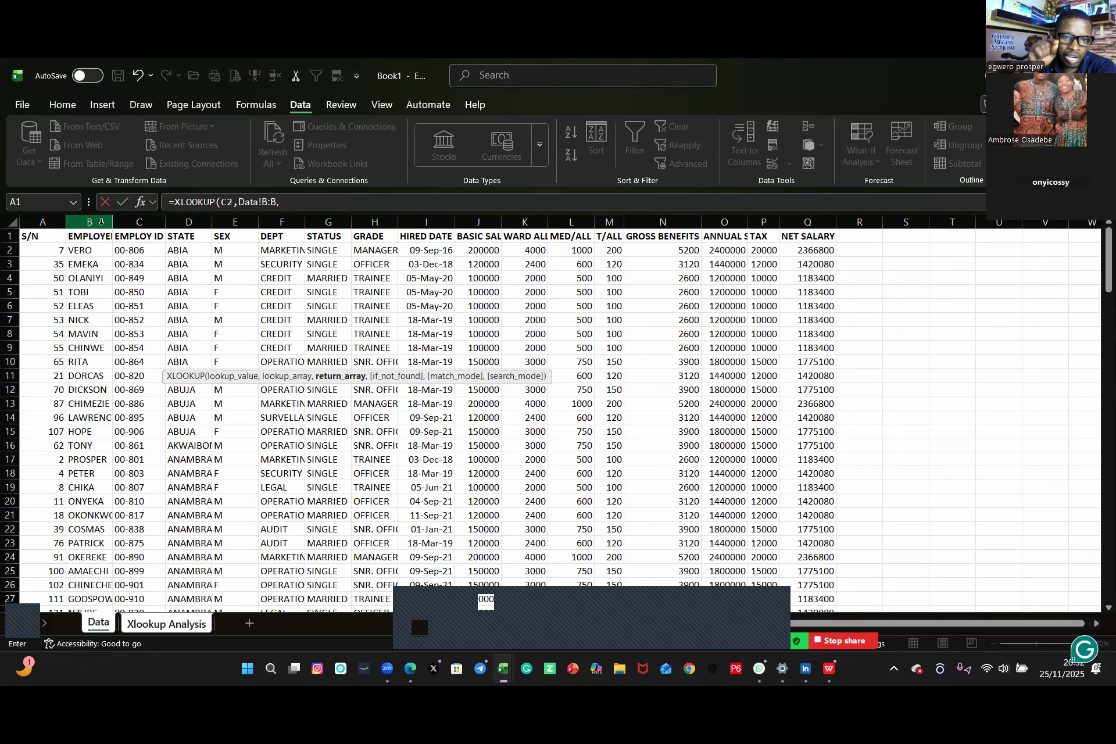
click(279, 221)
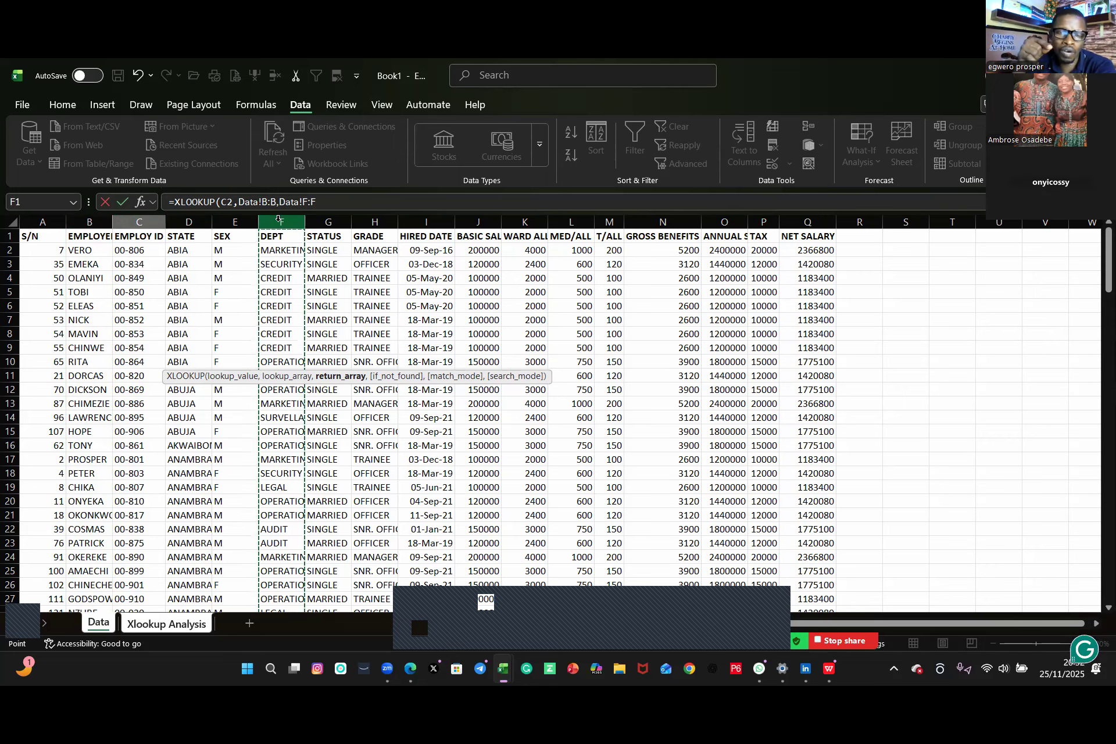
Step: Finish C10's XLOOKUP with "not available" as the if-not-found text and 0 for exact match
text(,"not avail)
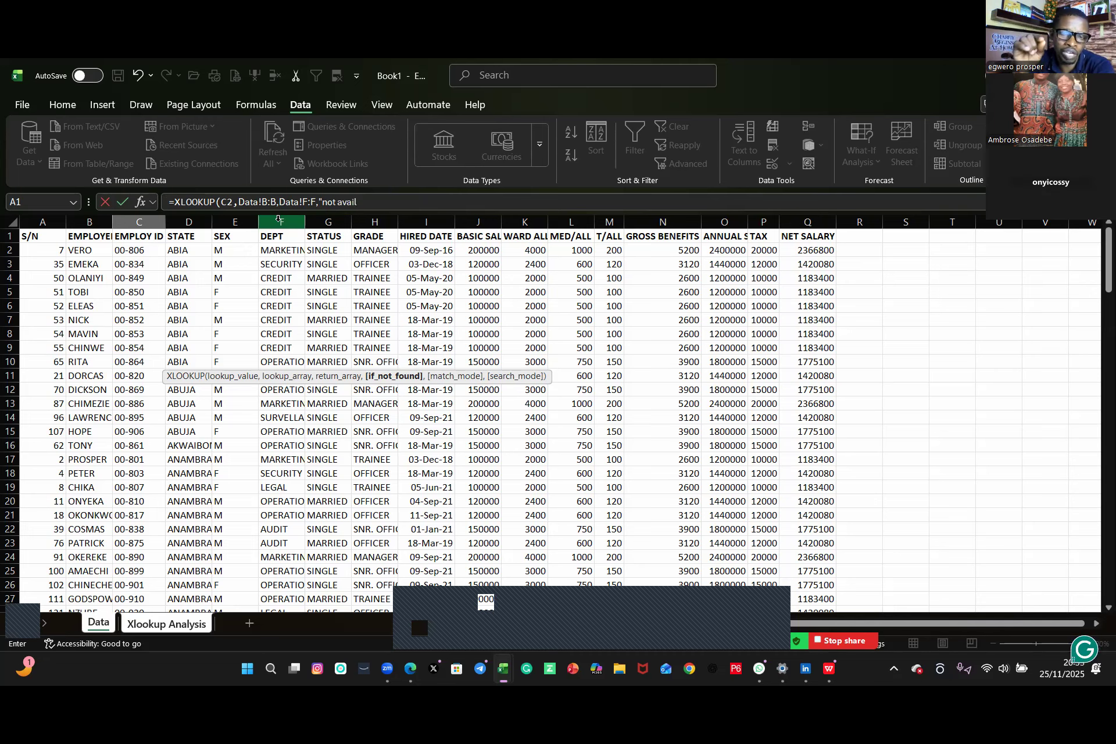
text(able)
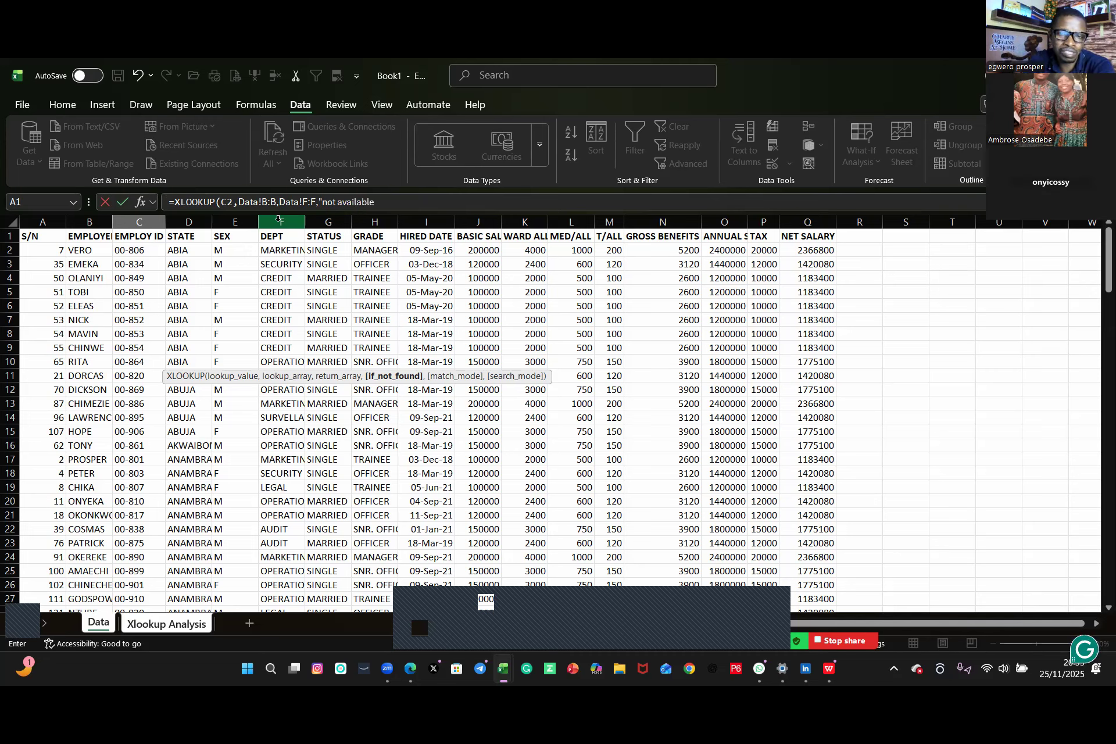
text(",)
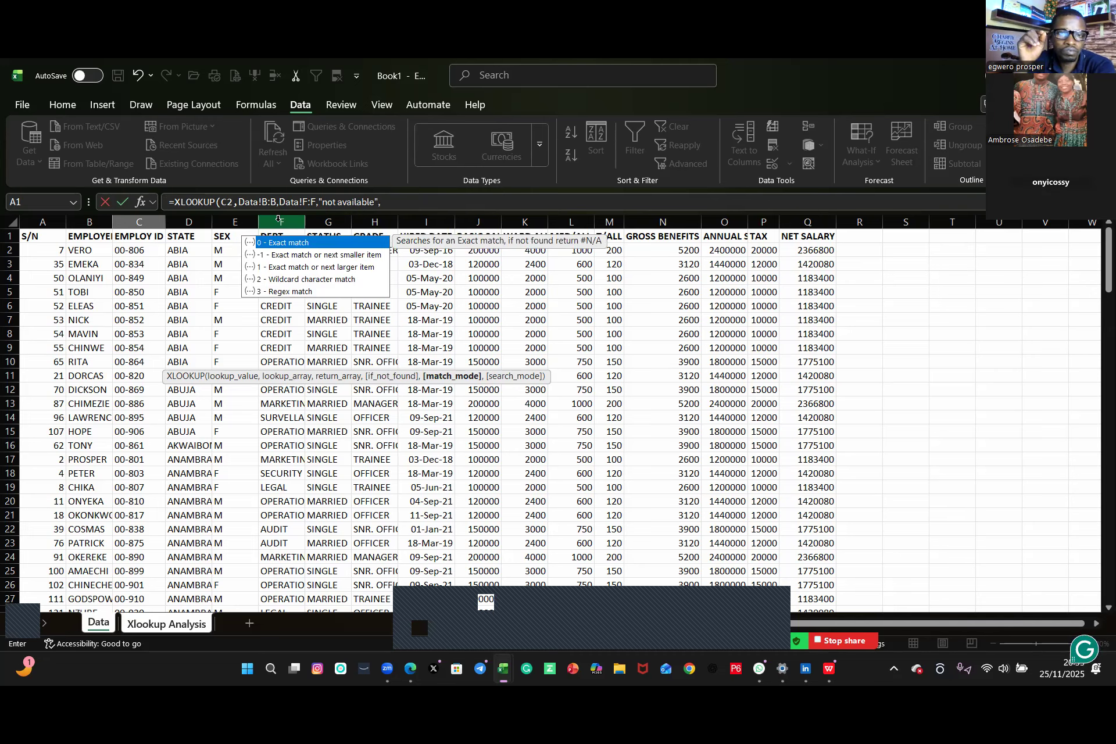
text(0)
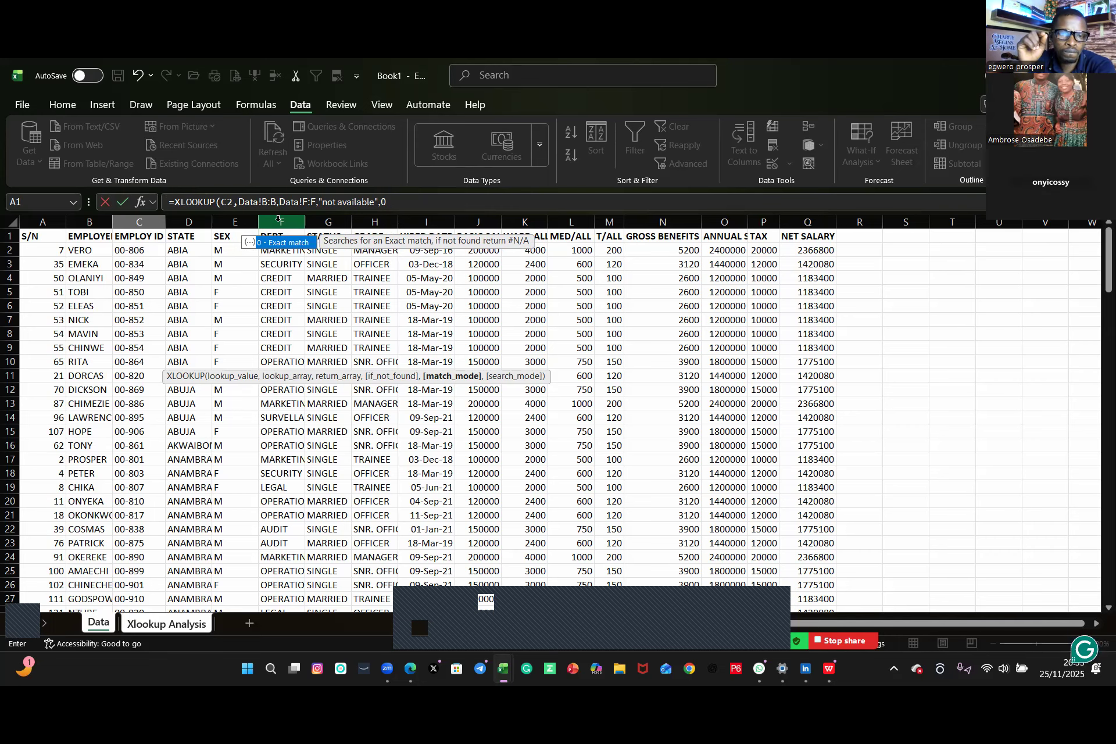
key(Return)
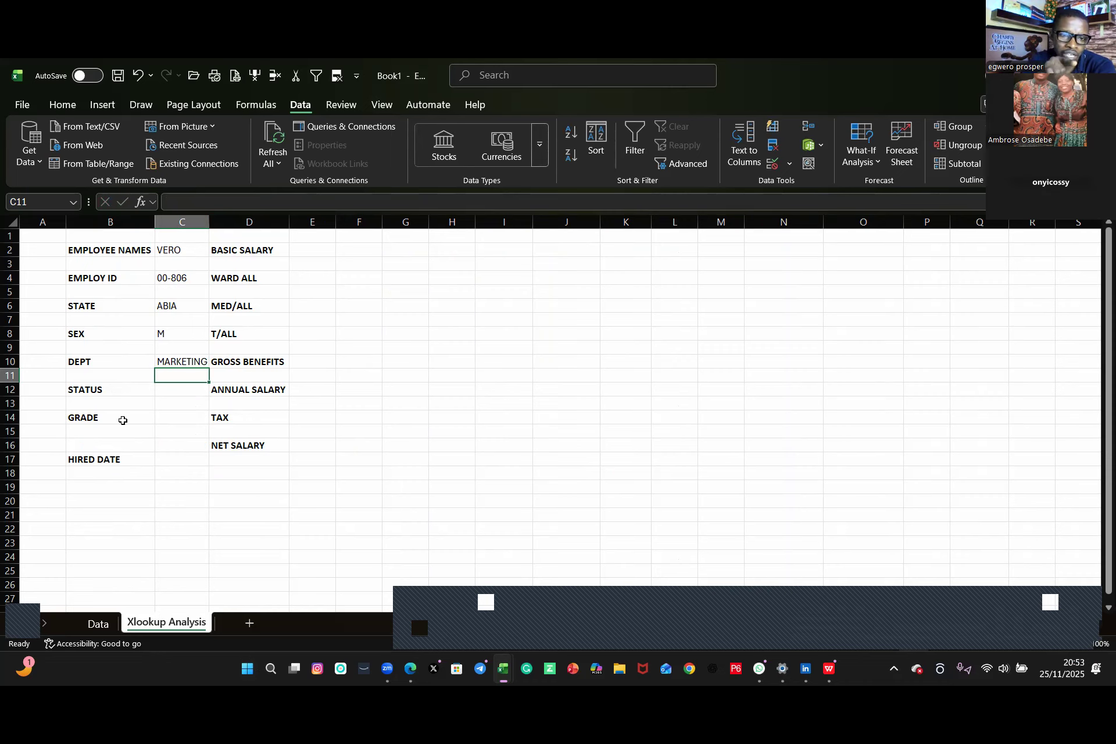
Step: Copy the formula text from C10 and paste it into C12 beside STATUS
click(175, 363)
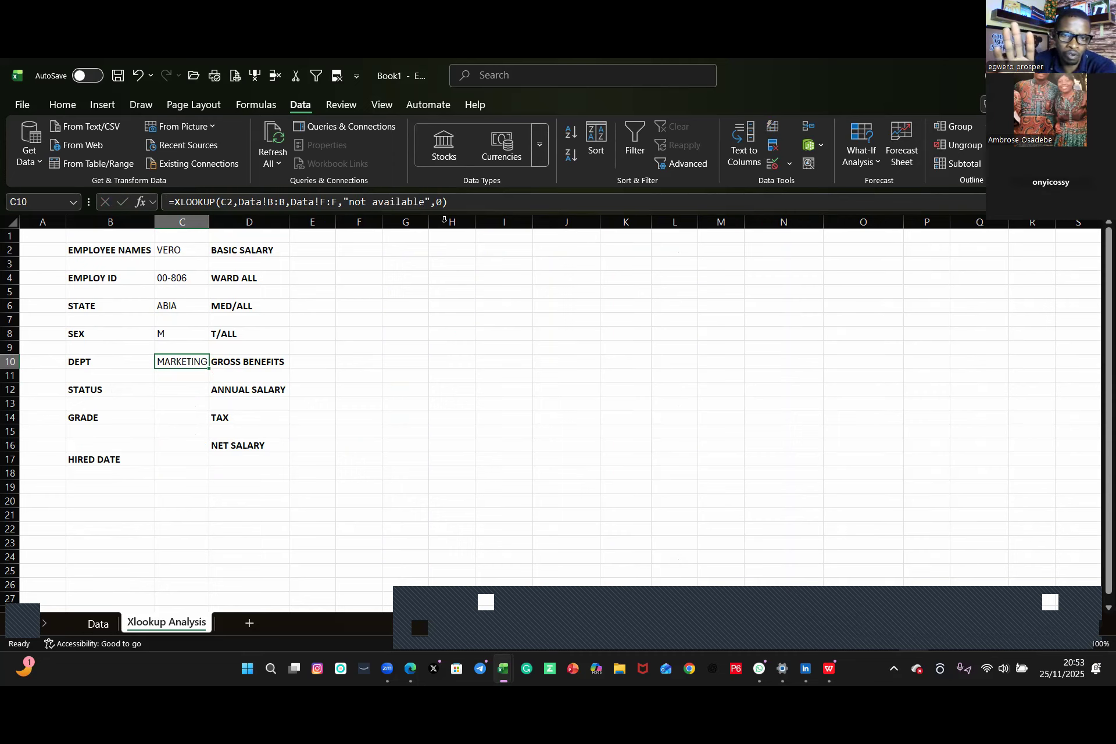
drag(458, 203, 151, 215)
key(ctrl+c)
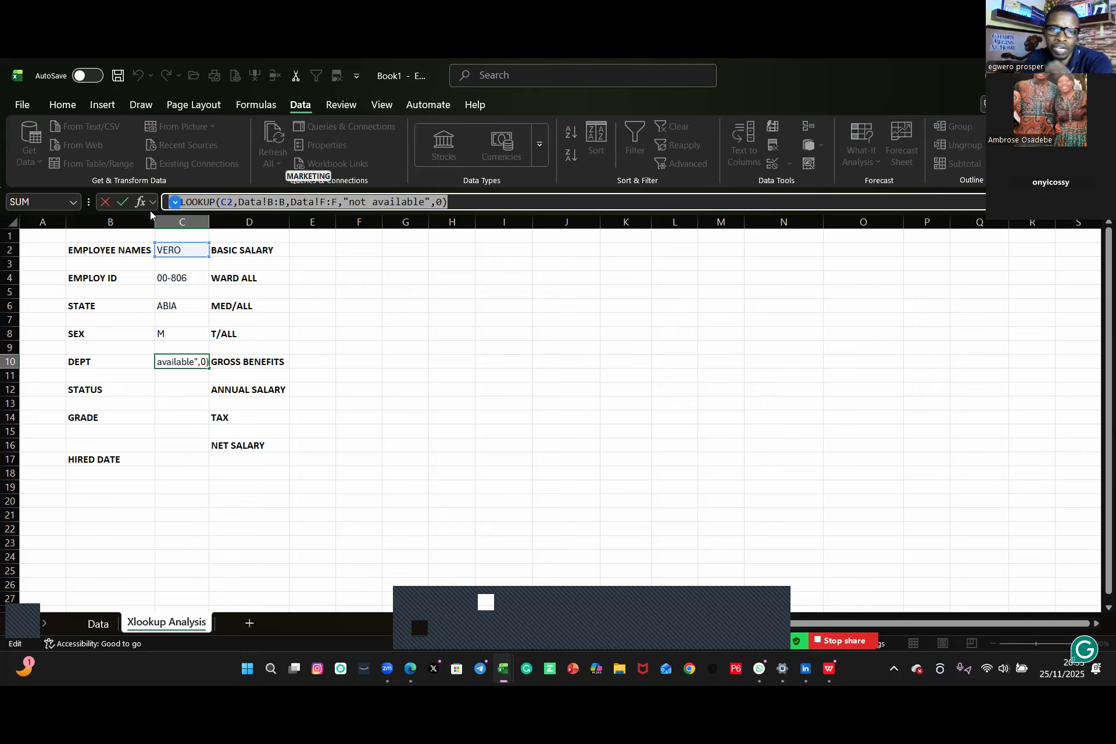
key(Return)
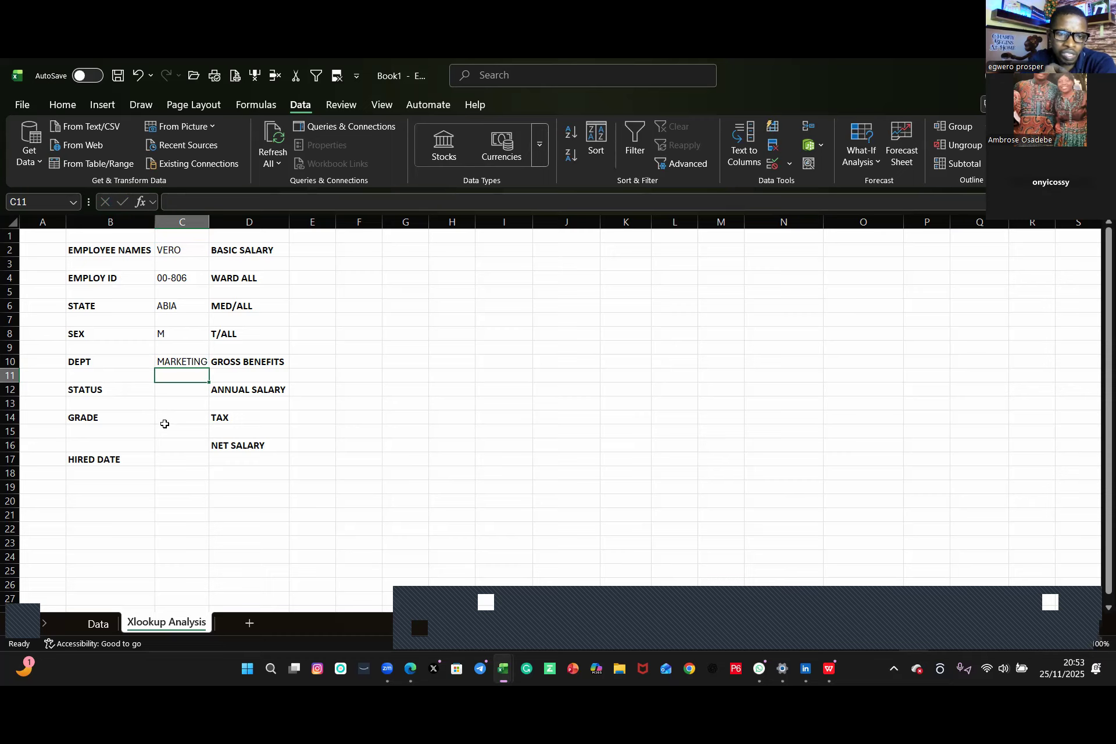
click(170, 392)
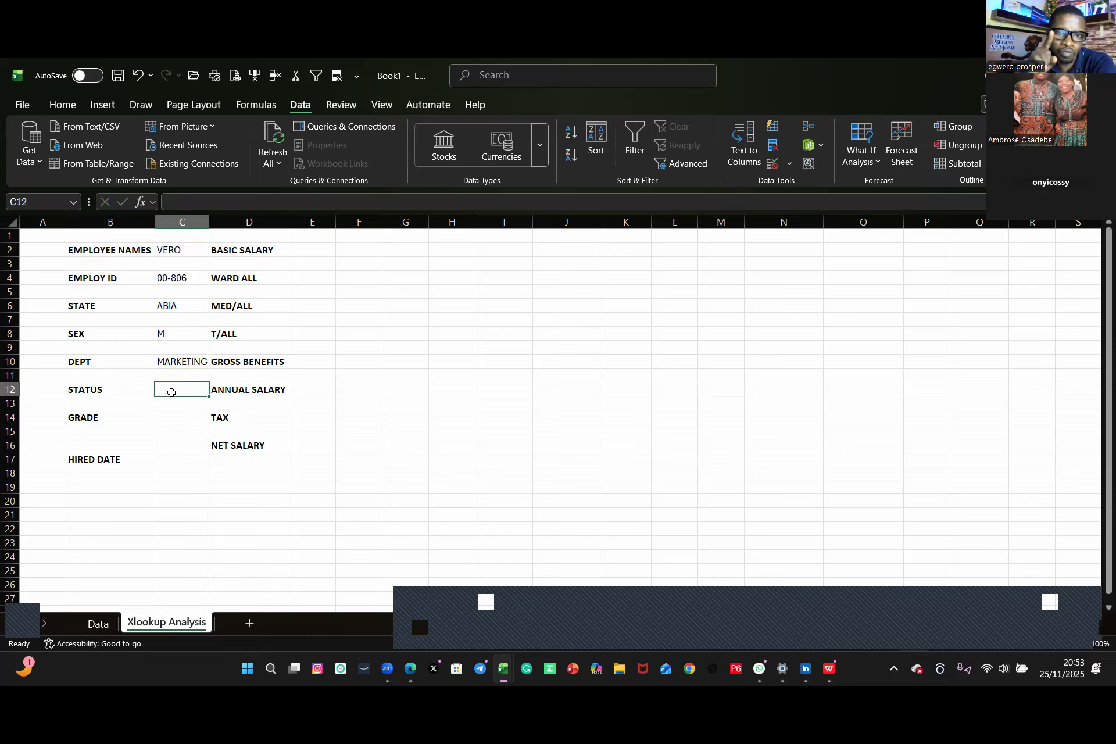
key(ctrl+v)
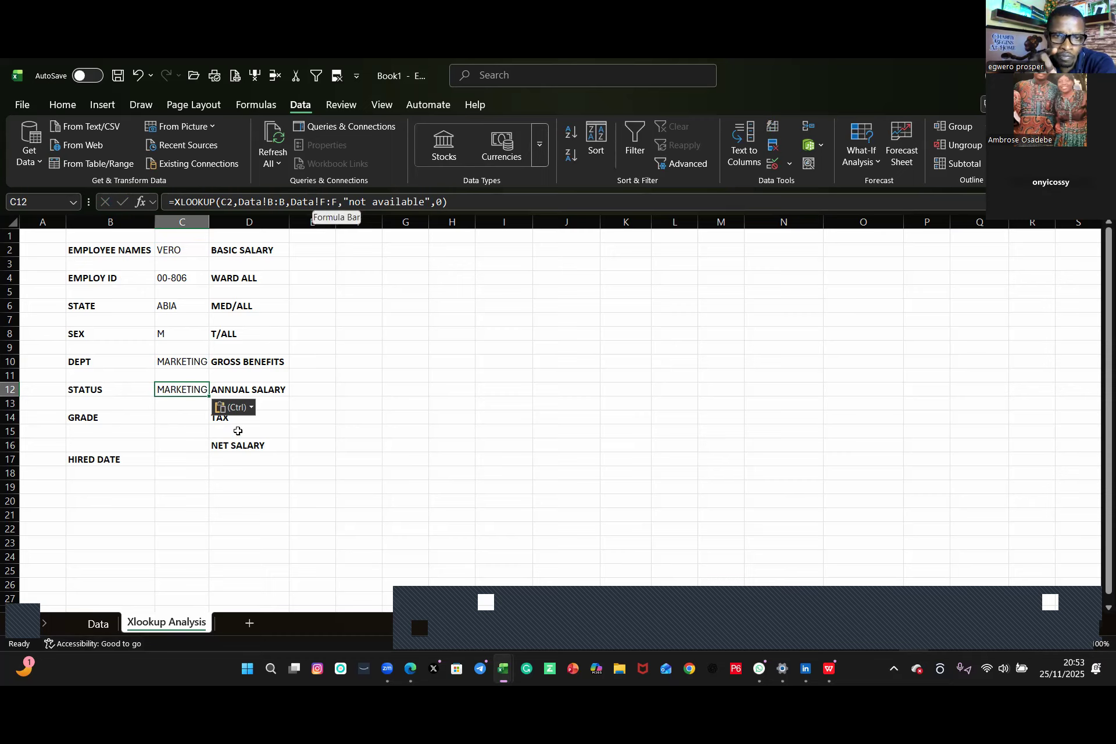
Step: Change the return array in C12's formula to Data!G:G
click(319, 201)
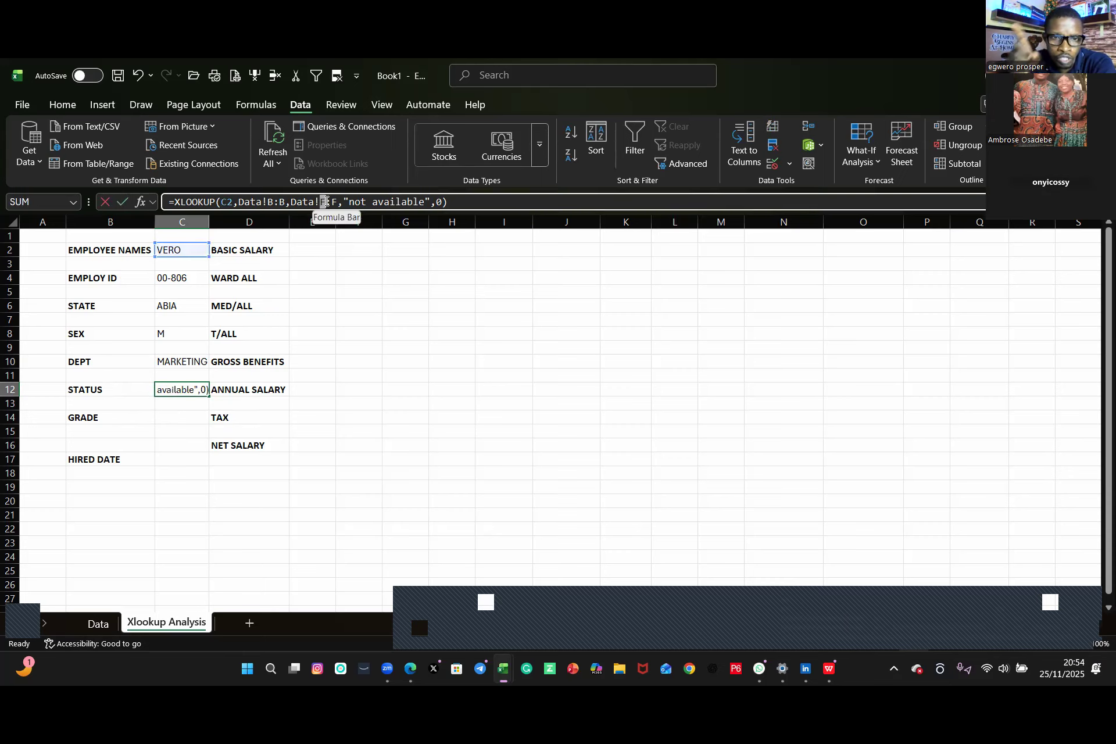
drag(326, 201, 333, 201)
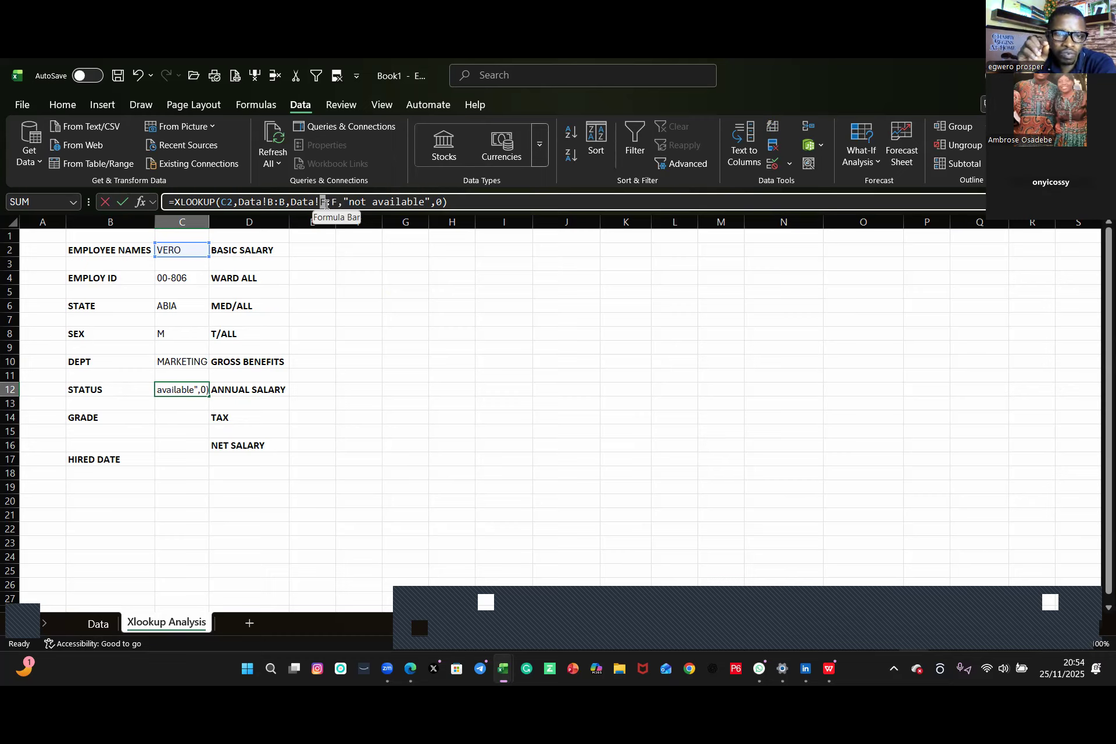
click(324, 203)
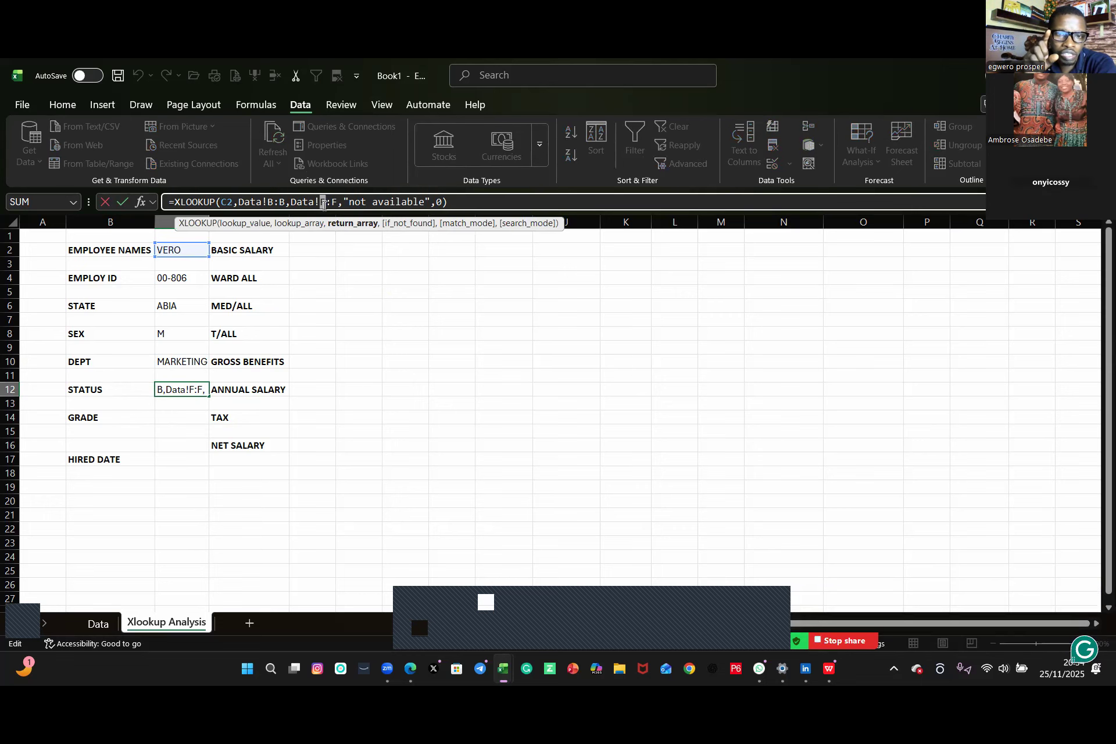
text(G)
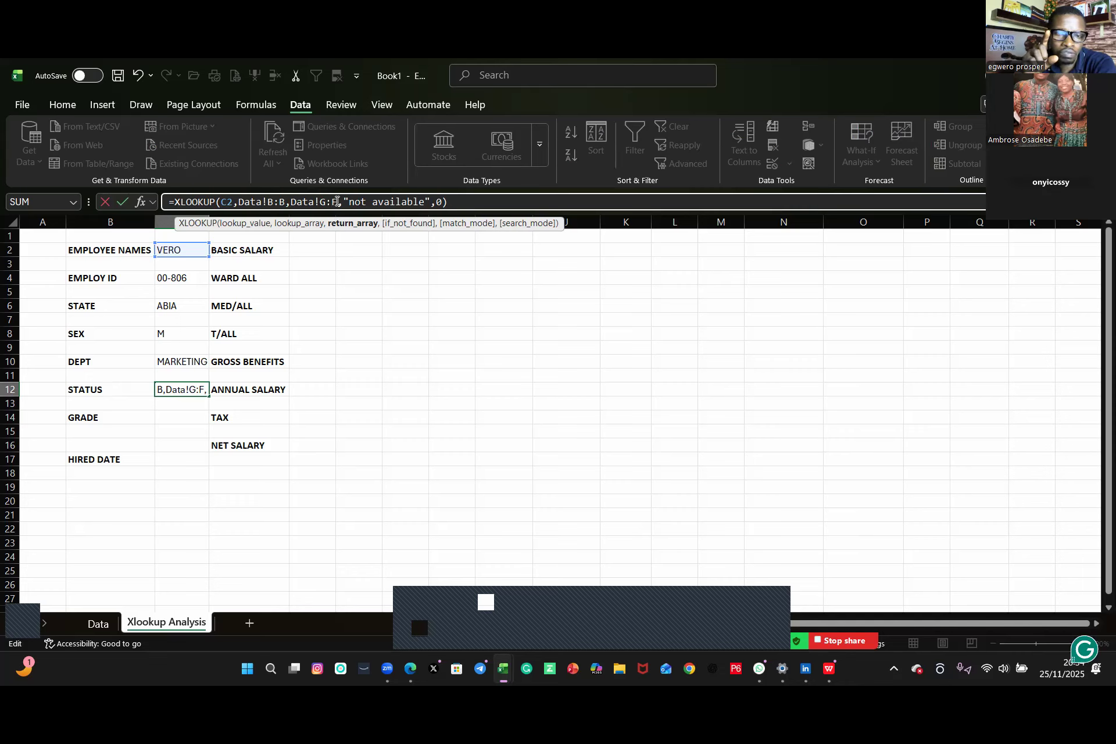
click(337, 201)
key(BackSpace)
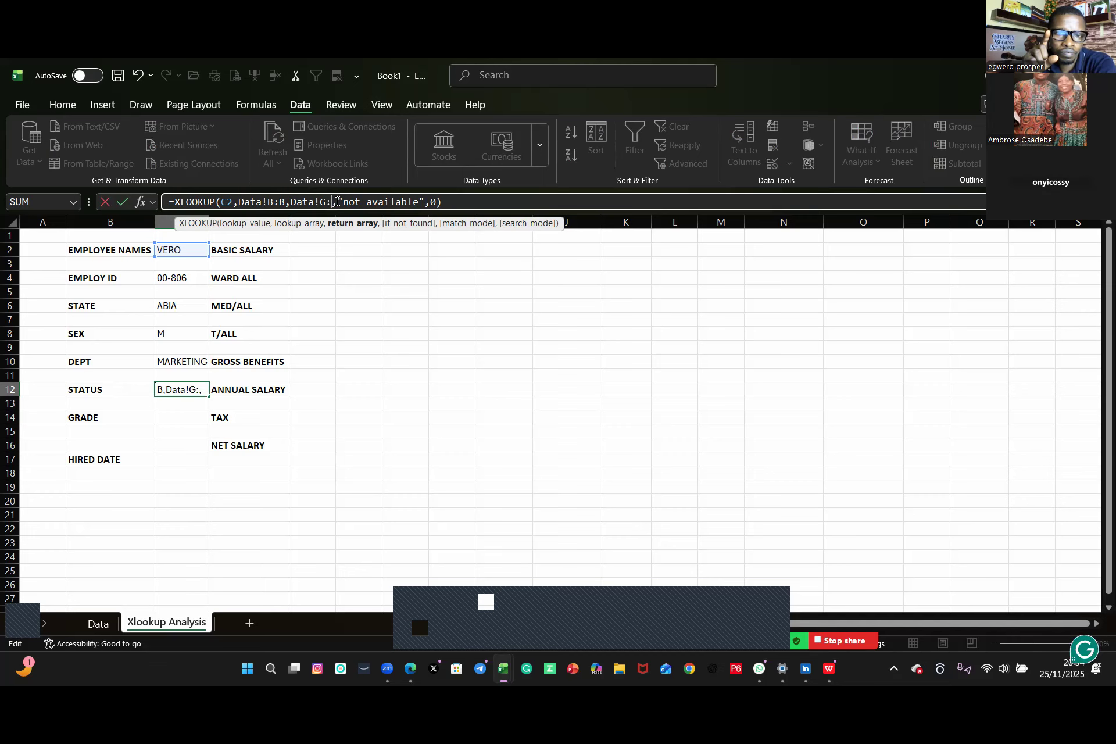
text(G)
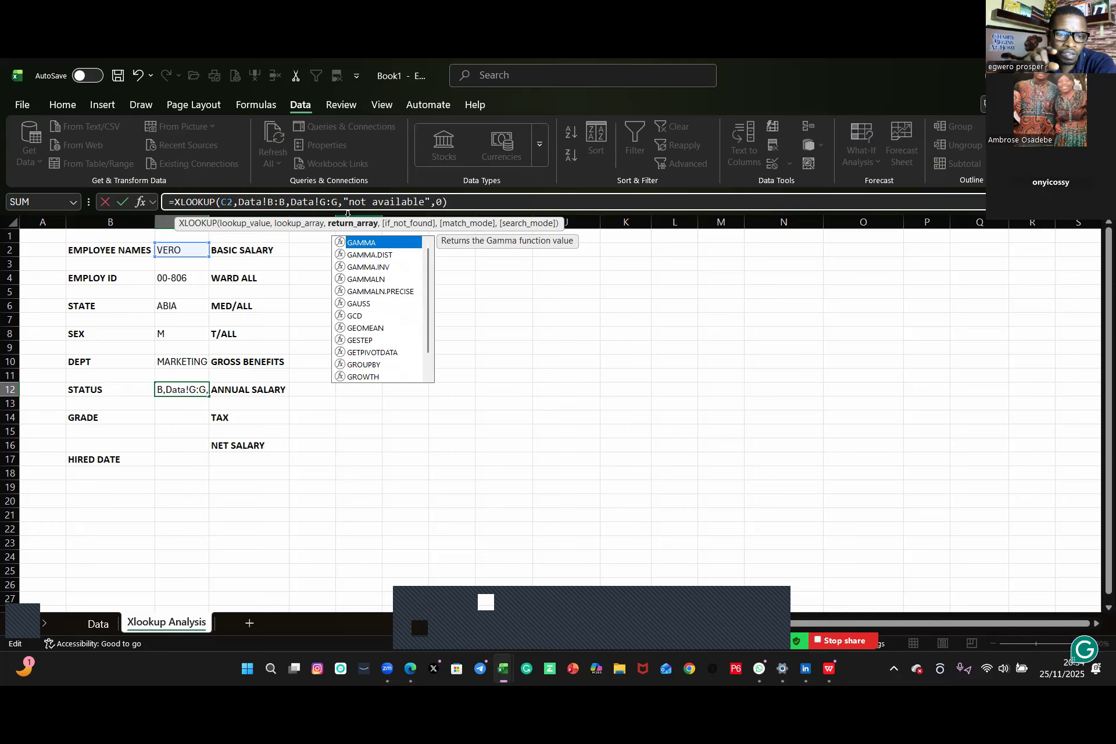
key(Return)
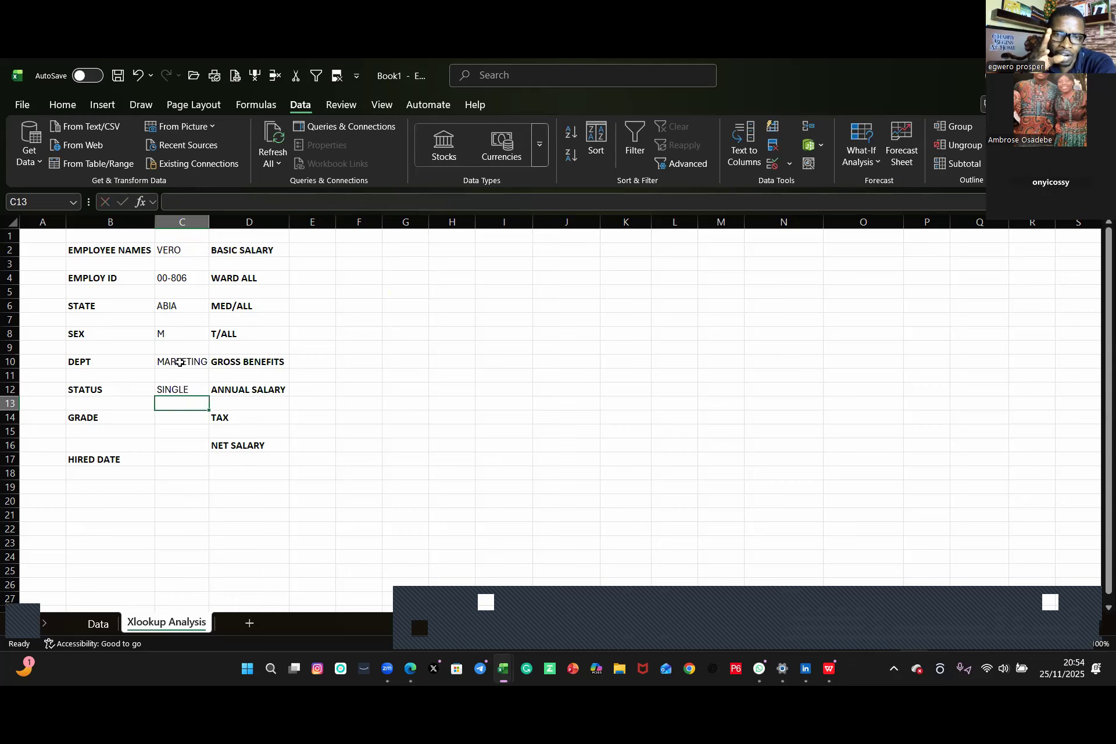
Step: Copy C10's formula text again and paste it into C14 beside GRADE
key(Up)
key(Up)
key(Up)
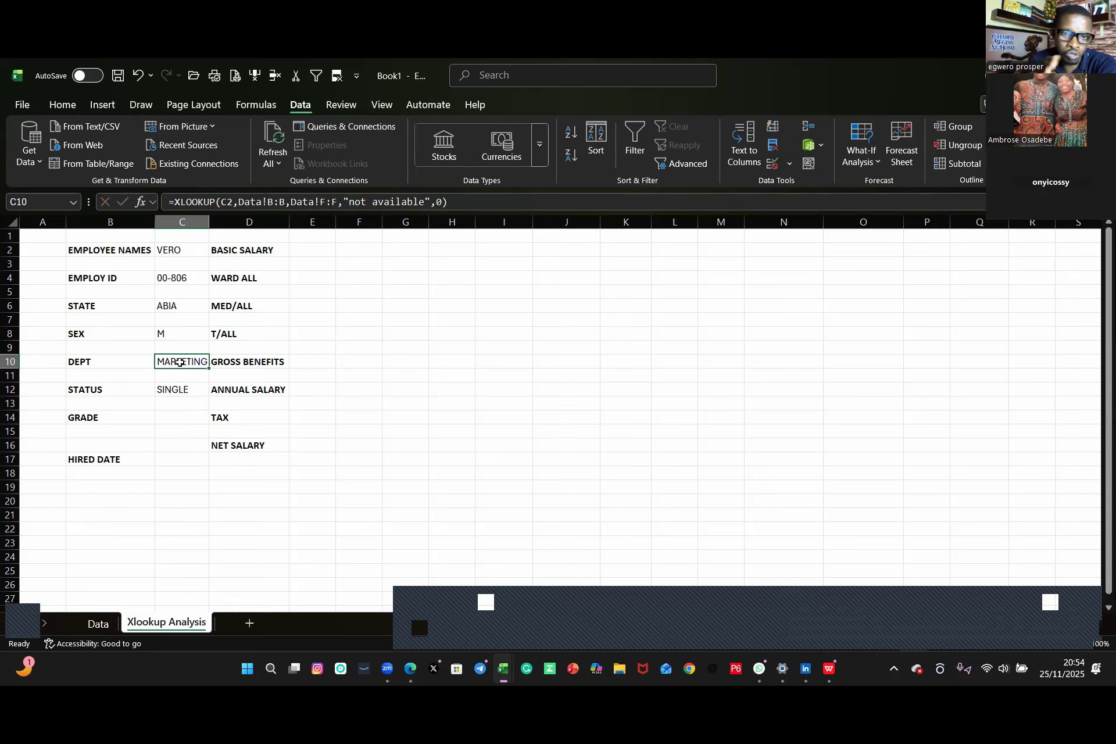
drag(451, 202, 140, 201)
key(ctrl+c)
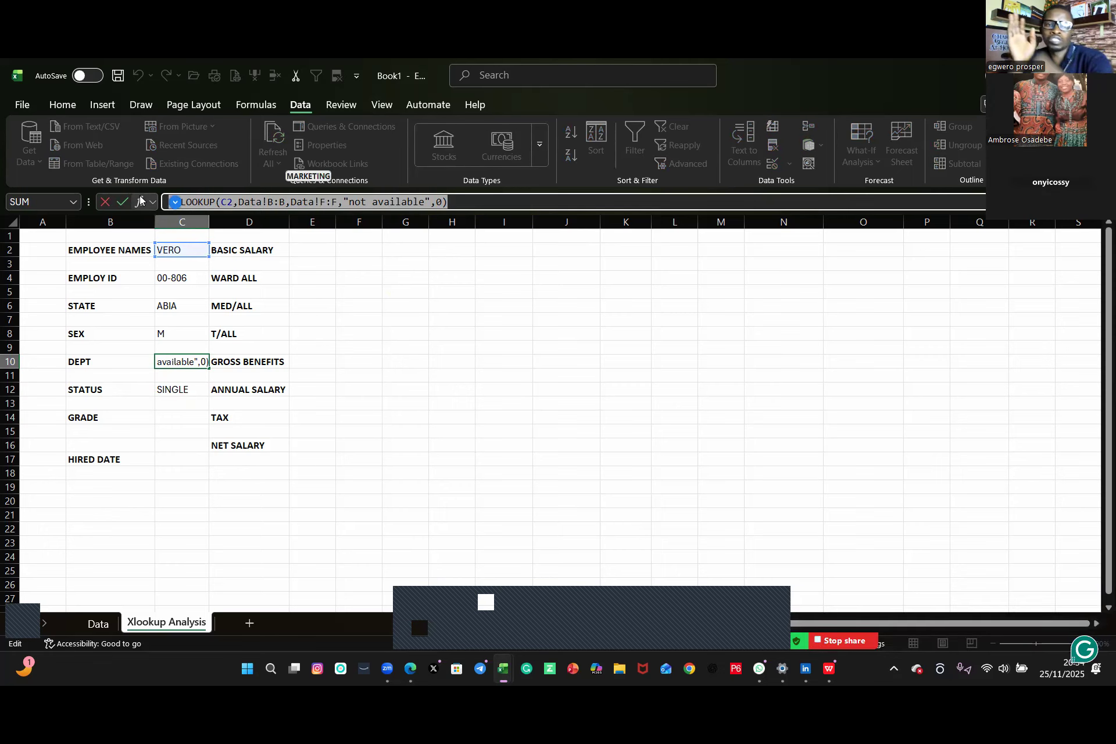
key(Return)
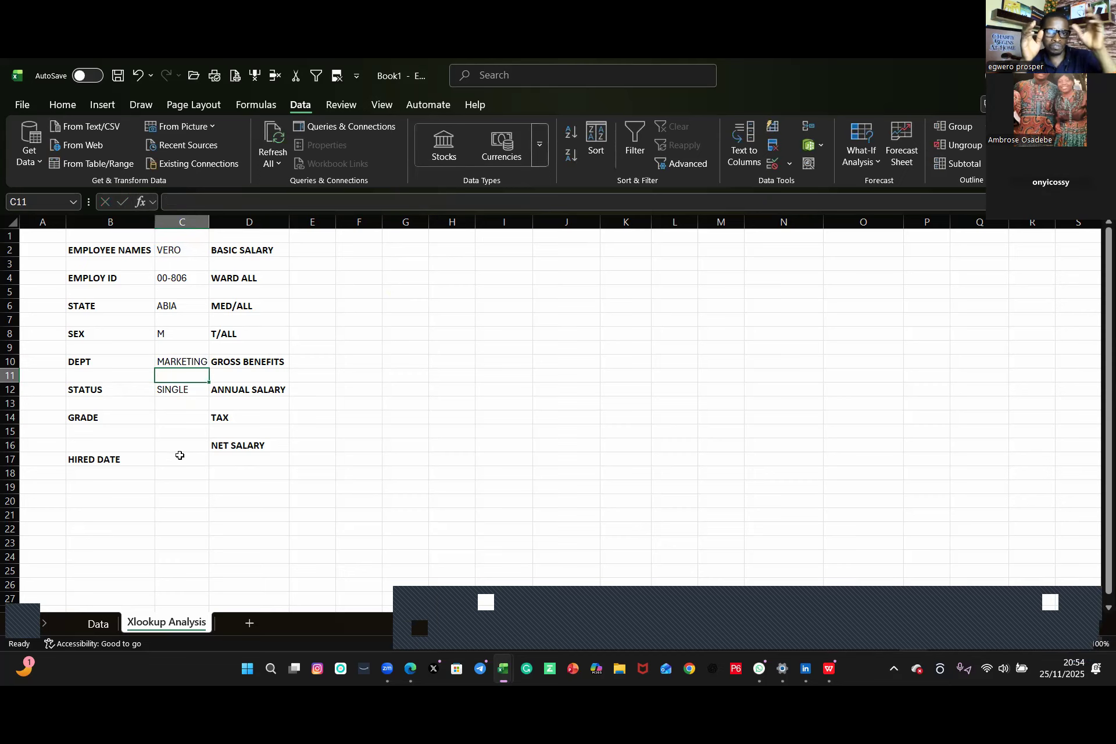
click(175, 418)
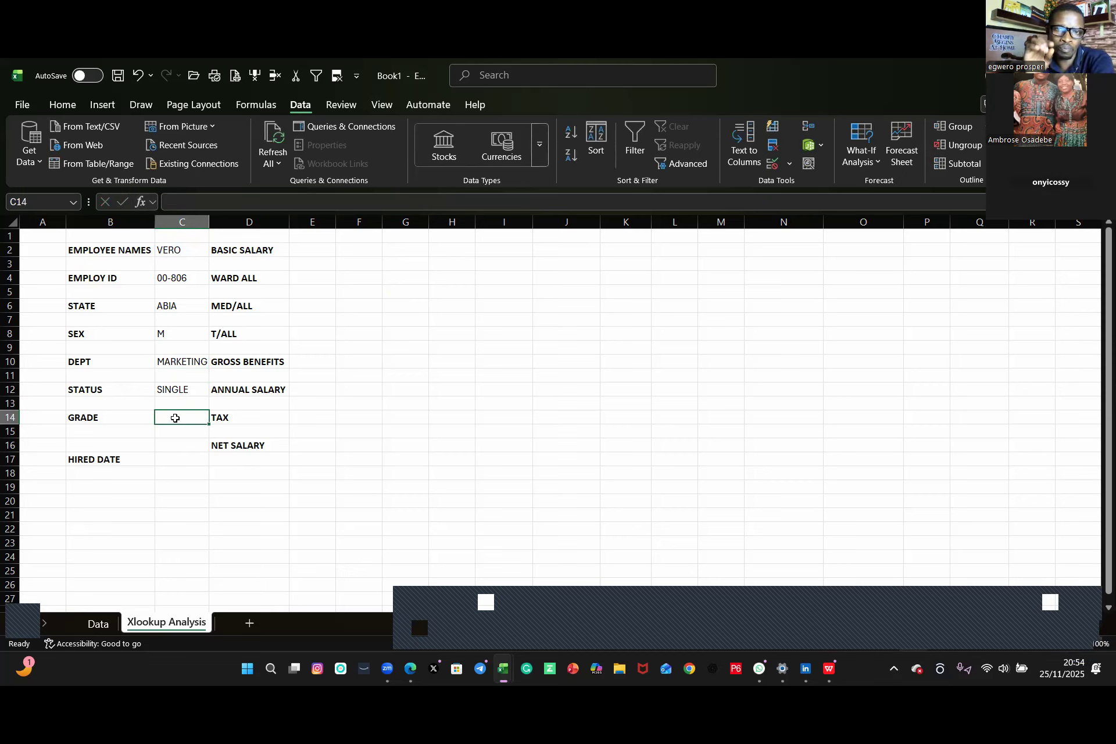
key(ctrl+v)
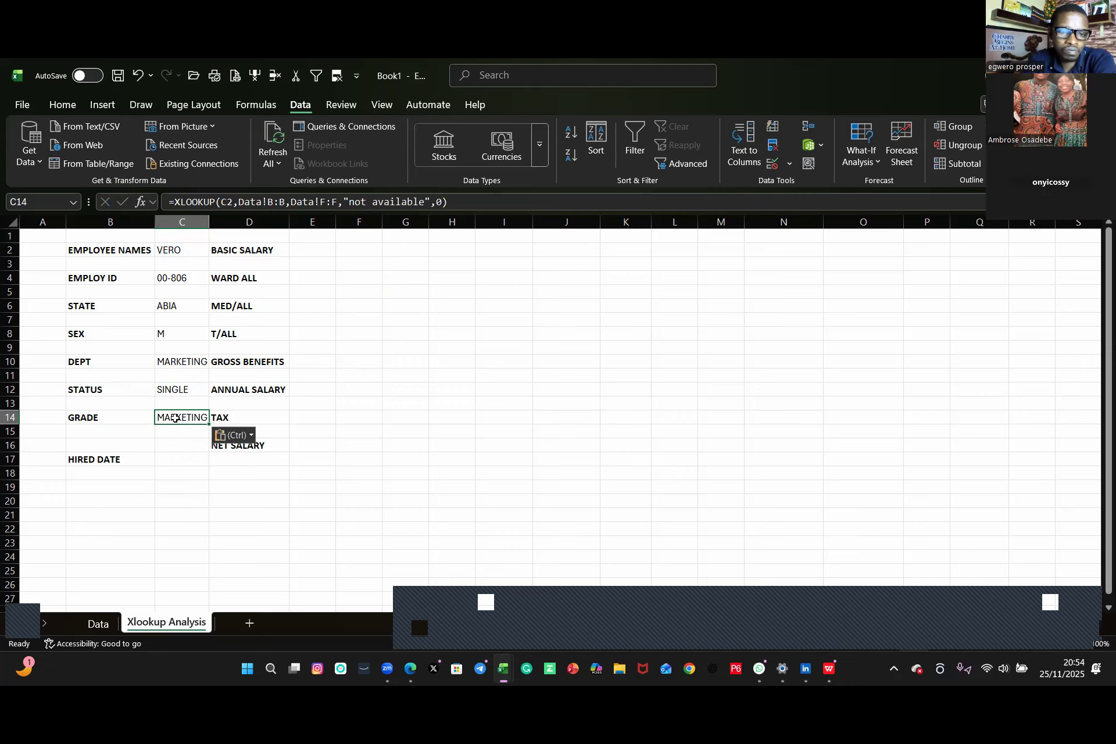
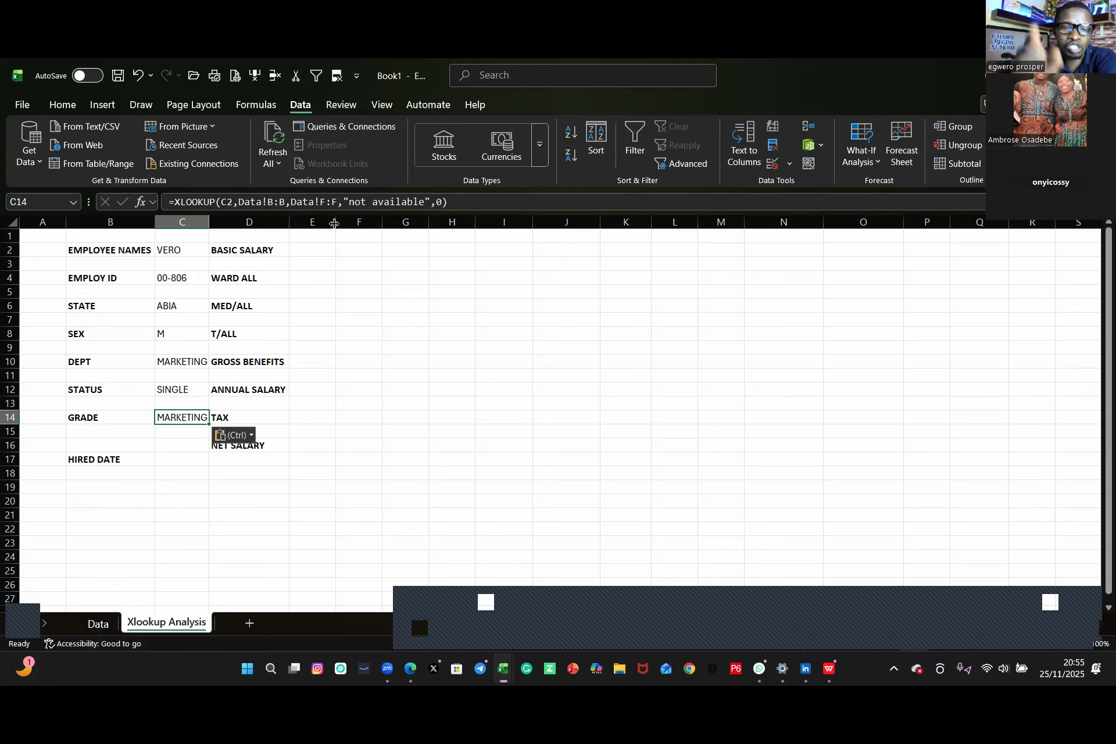
Step: Change the return array in C14's formula to Data!H:H
click(324, 202)
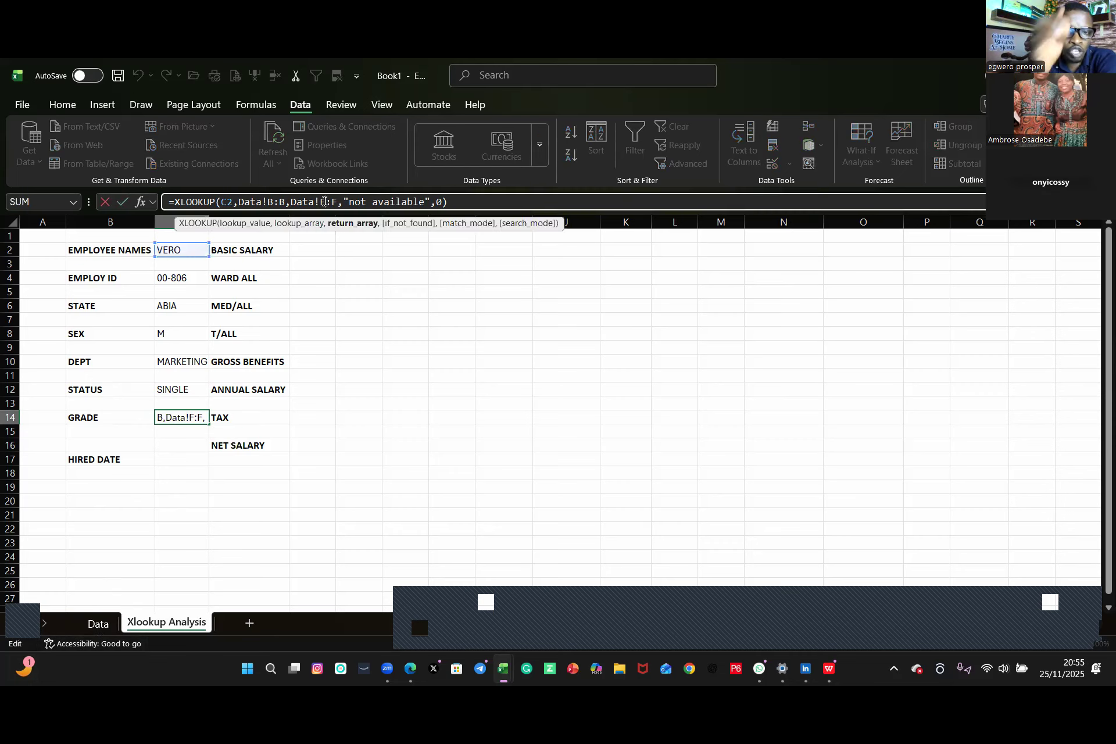
key(BackSpace)
text(H)
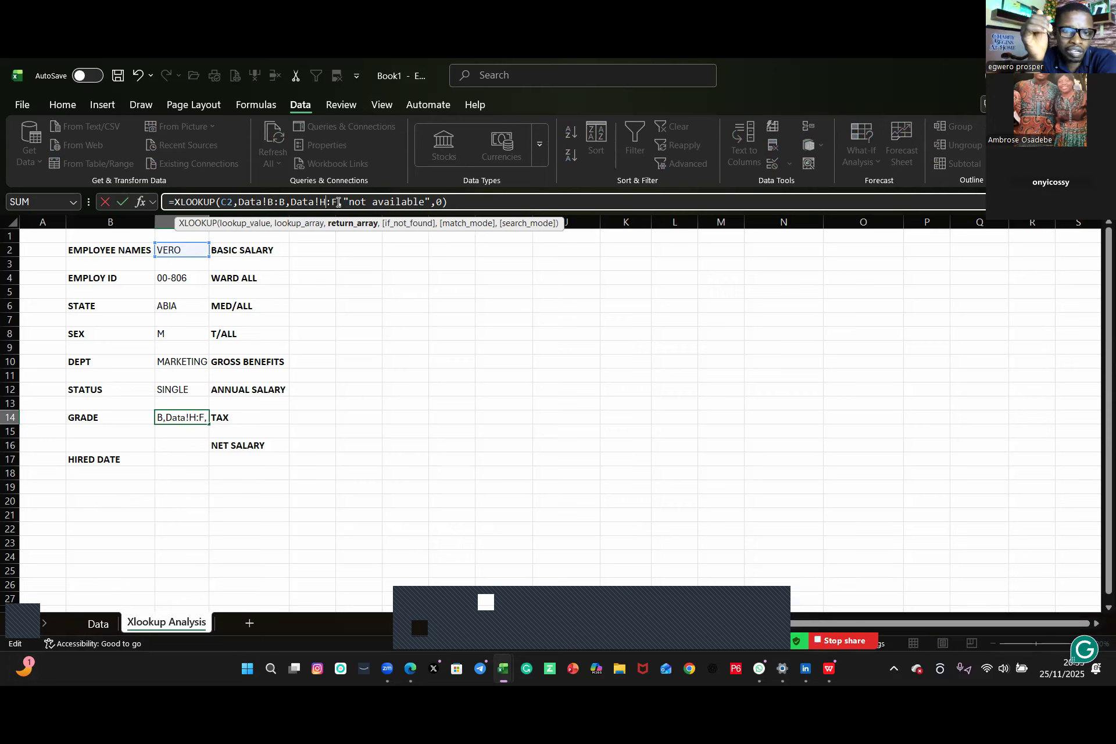
click(338, 202)
key(BackSpace)
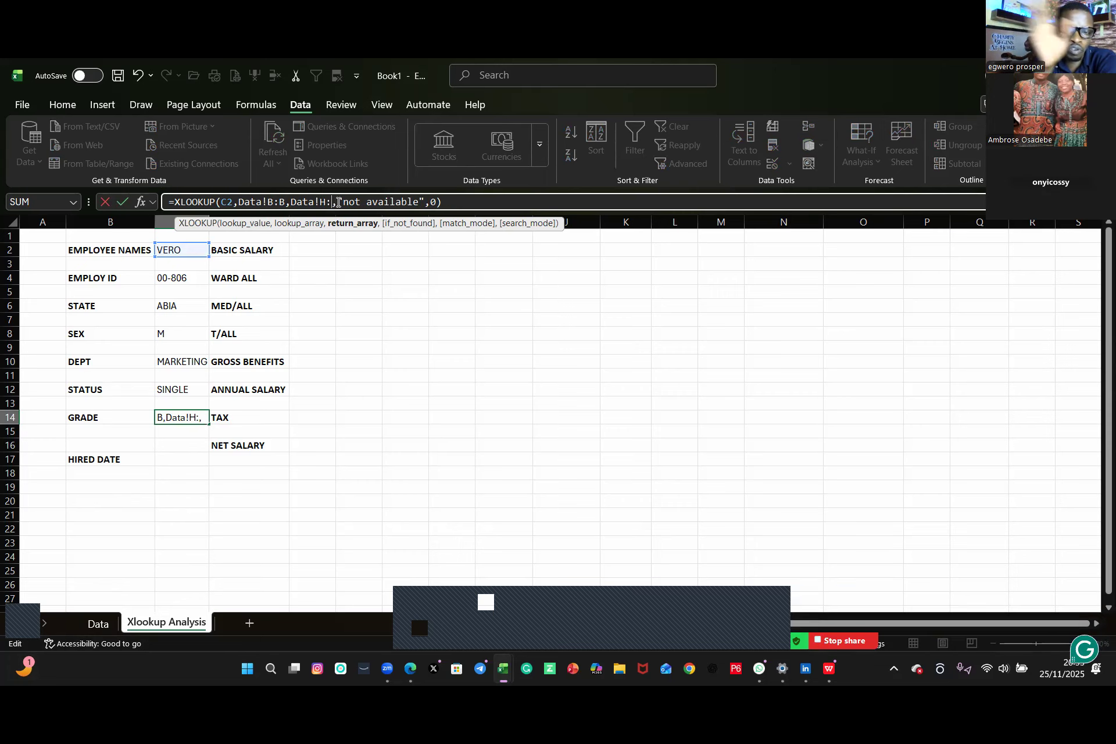
text(H)
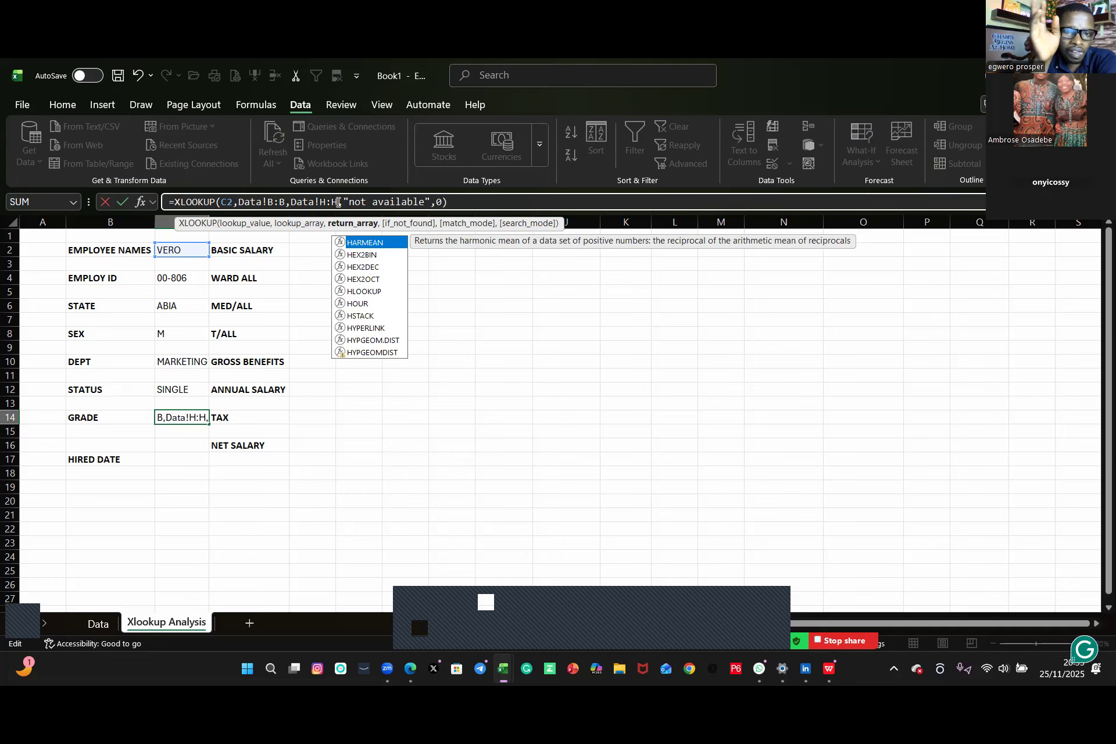
key(Return)
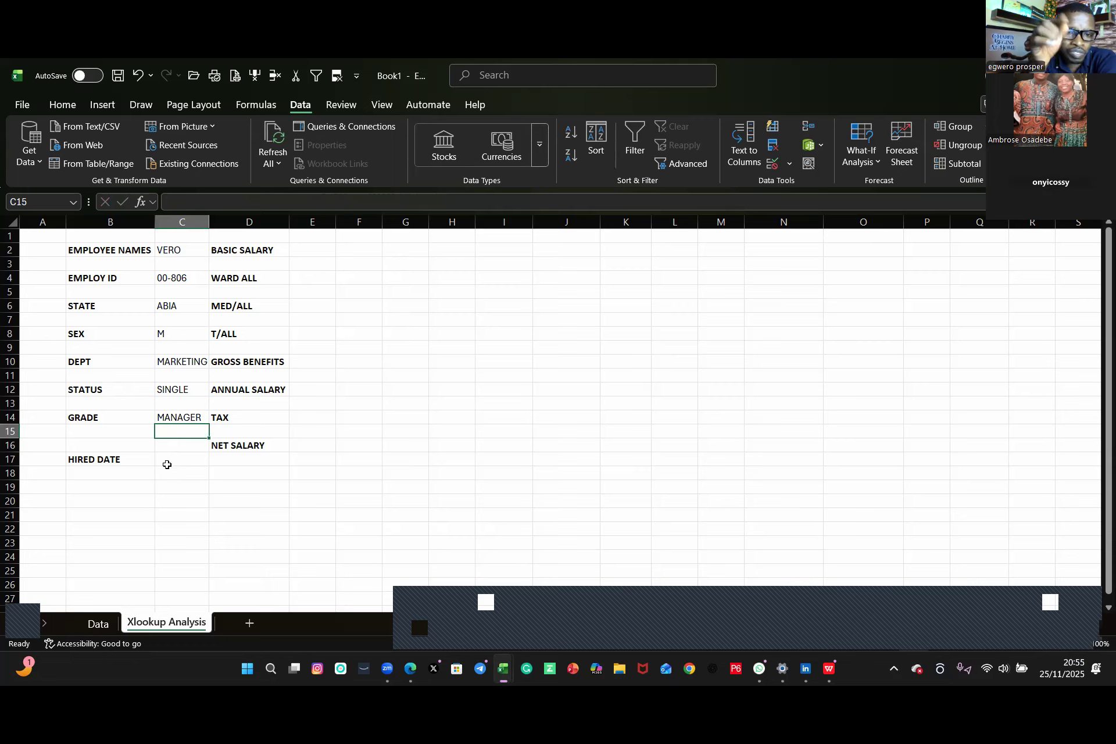
Step: Move the HIRED DATE label up from row 17 to B16
click(104, 461)
drag(123, 453, 124, 441)
click(188, 445)
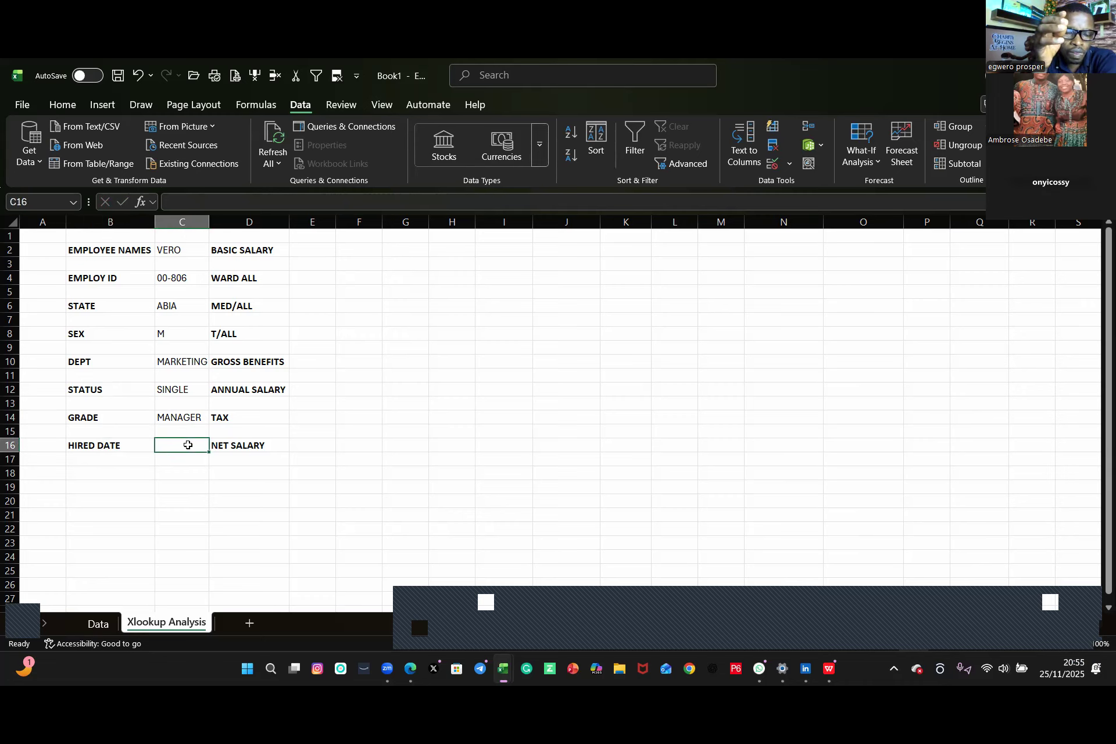
Step: Copy C10's formula text and paste it into C16 beside HIRED DATE
click(182, 363)
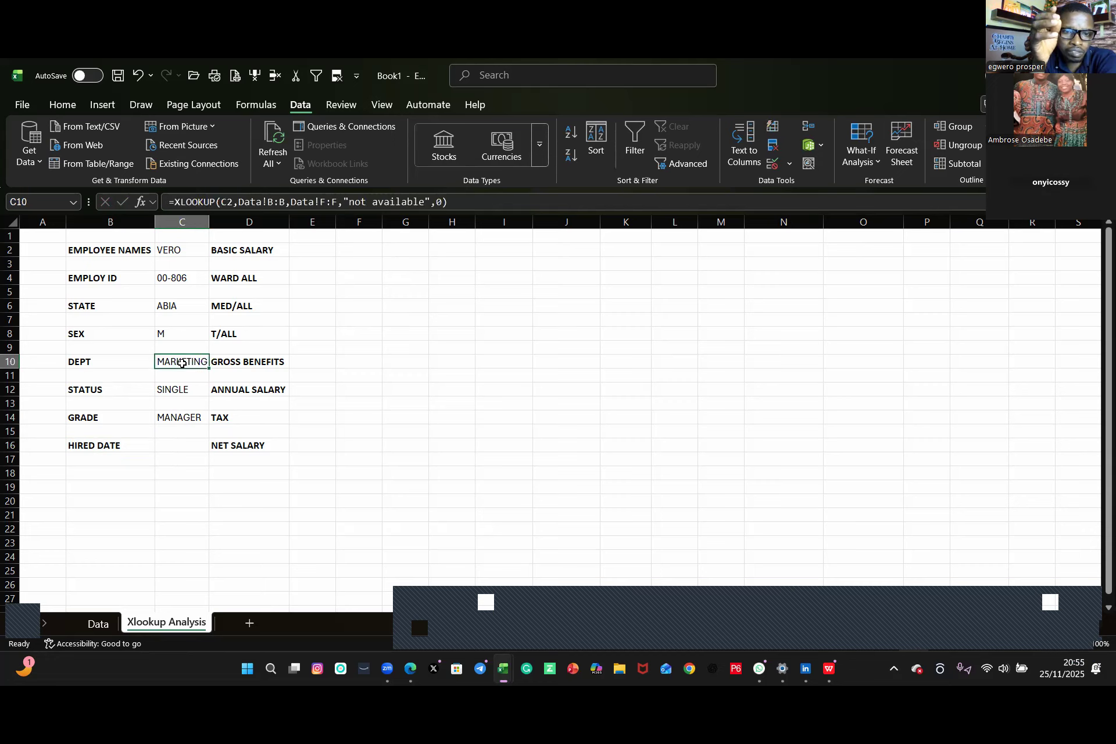
drag(447, 201, 144, 211)
key(ctrl+c)
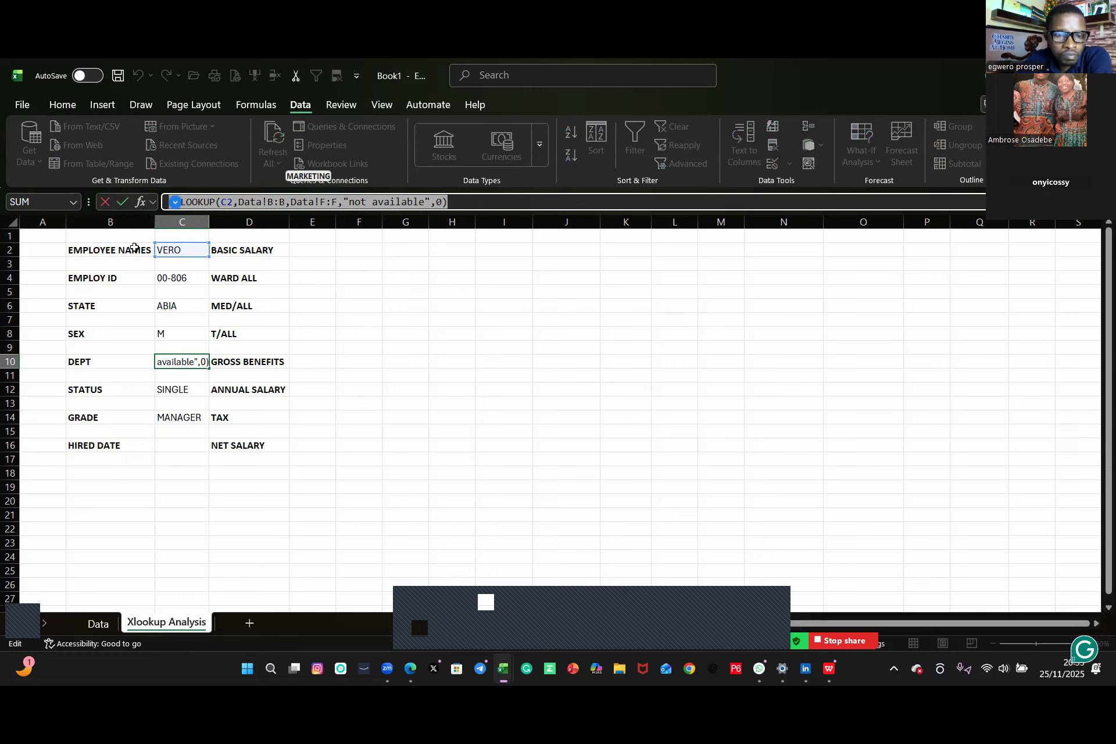
key(Return)
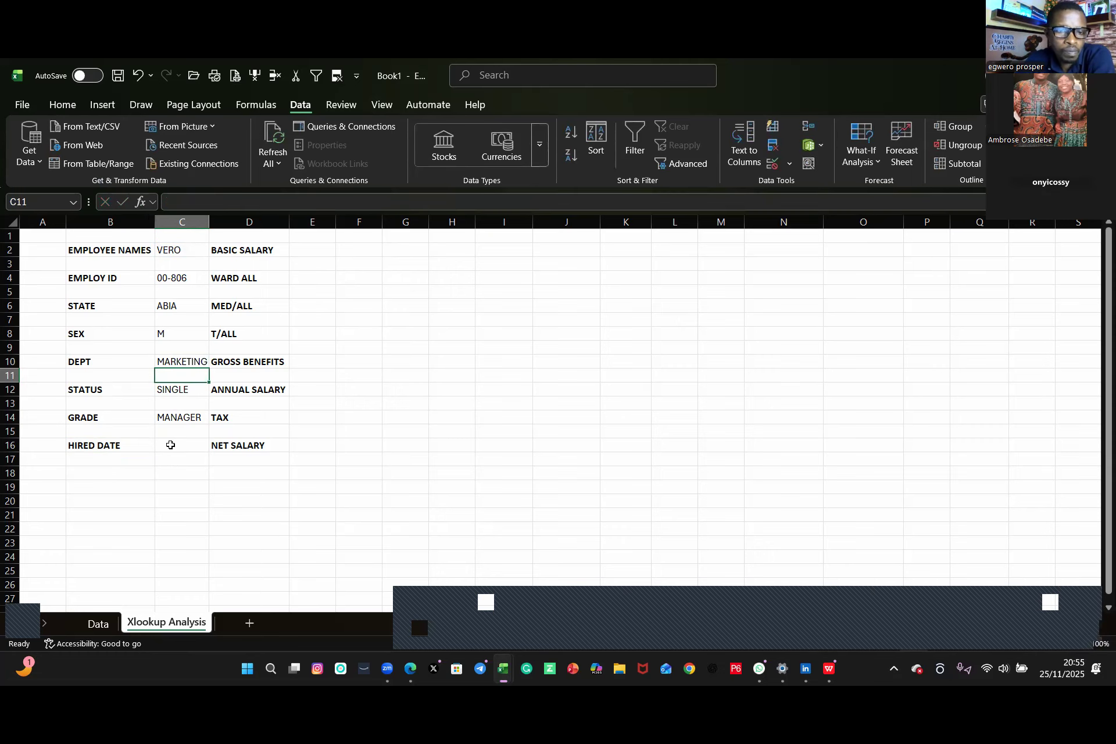
click(170, 444)
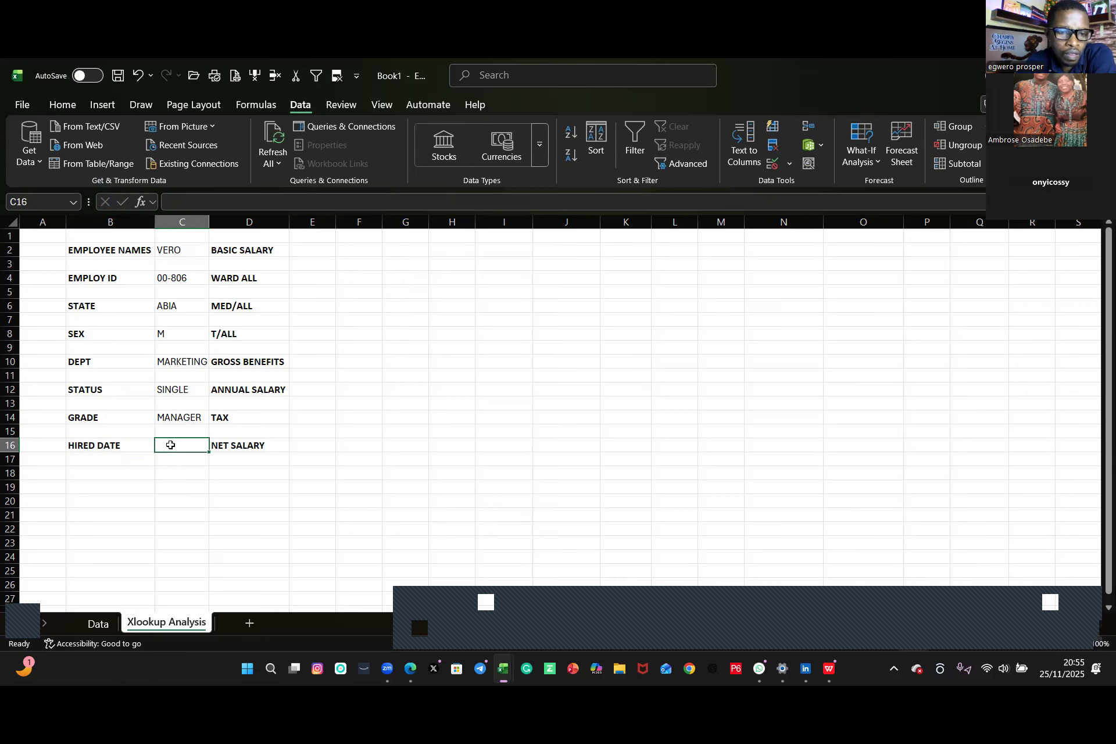
key(ctrl+v)
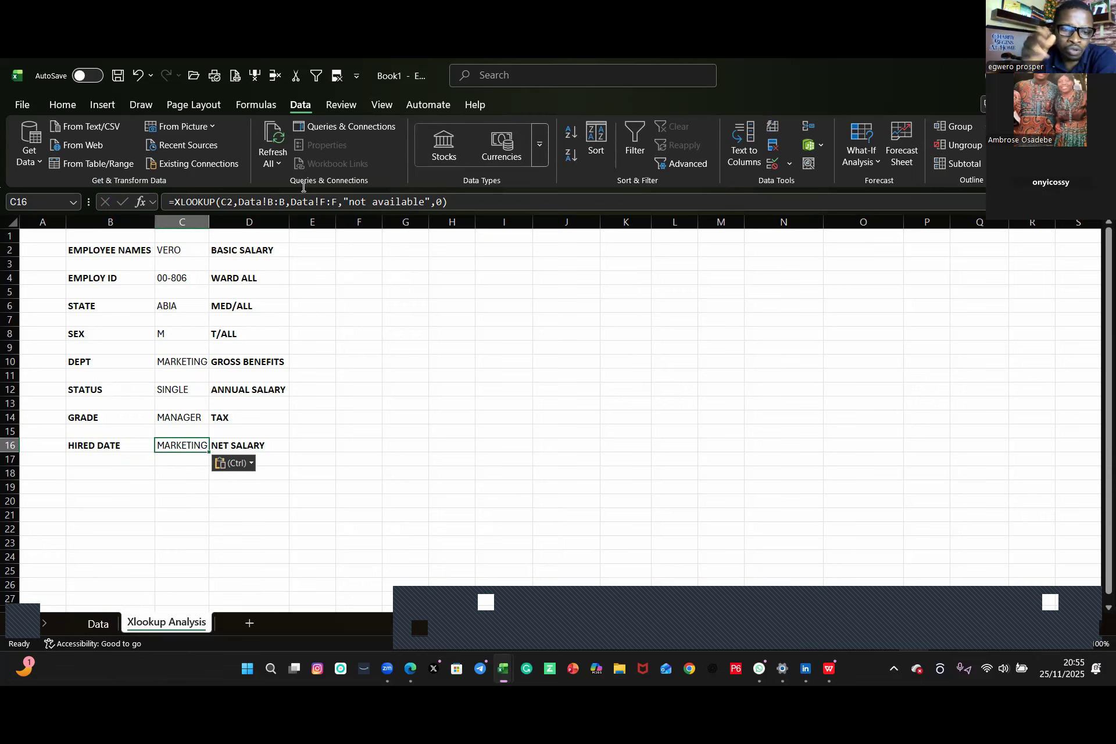
Step: Change the return array in C16's formula to Data!I:I
click(322, 202)
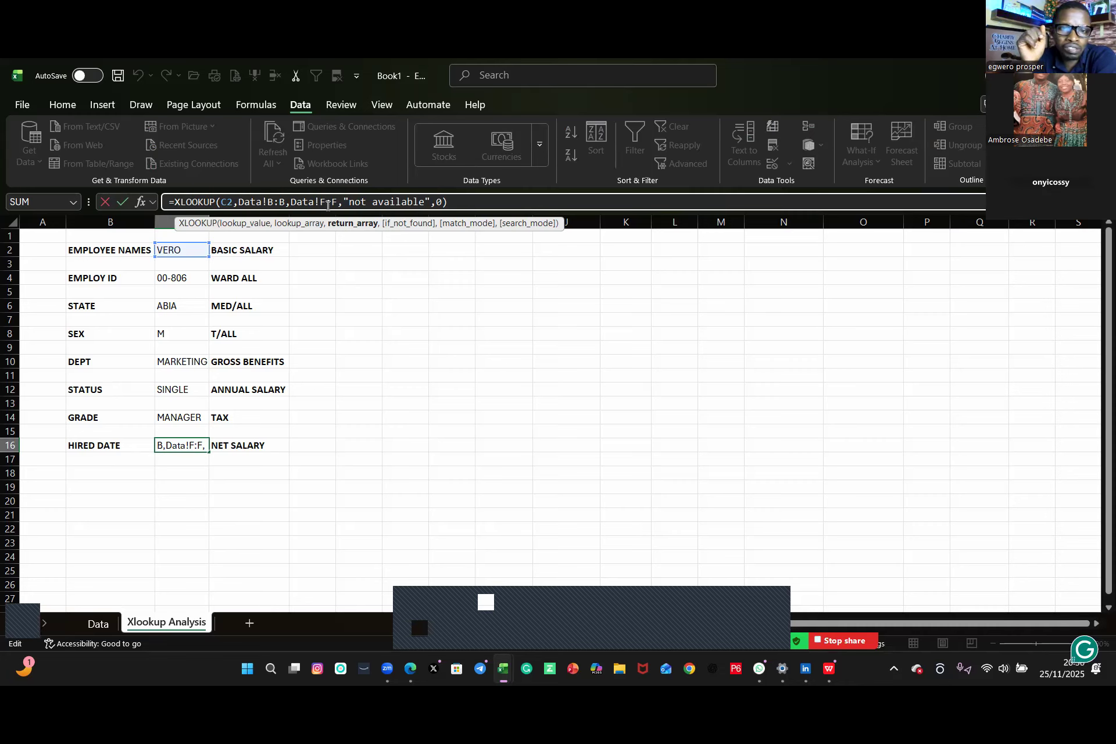
key(Delete)
text(I)
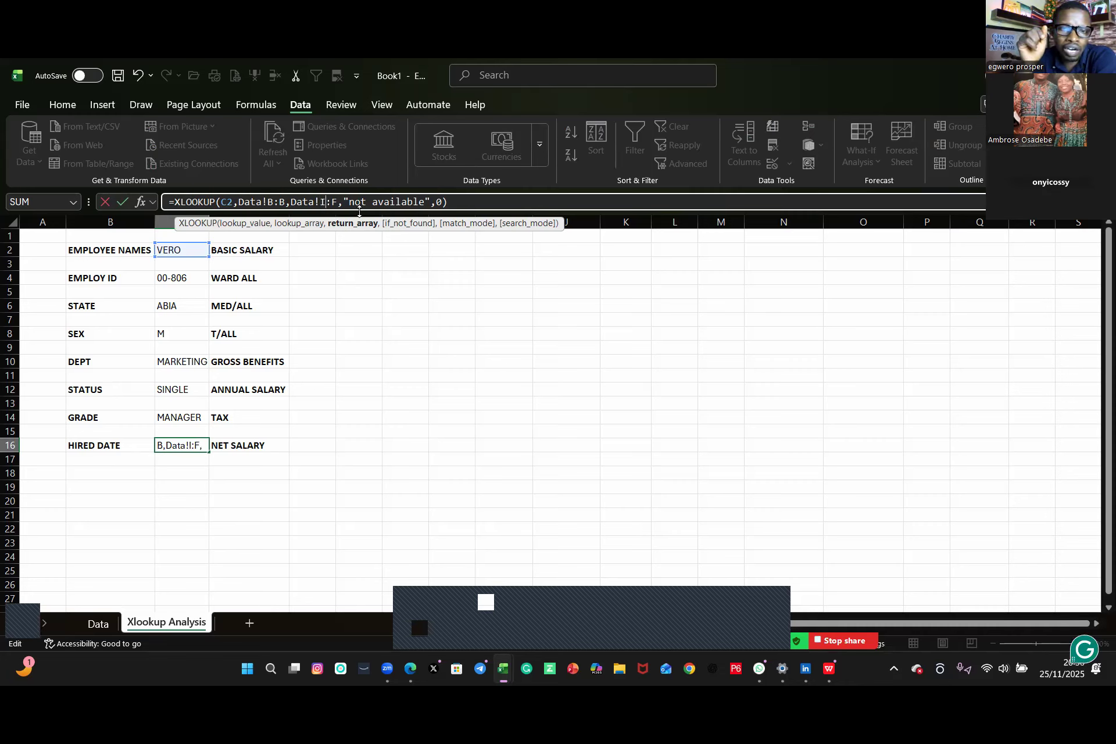
click(338, 200)
key(BackSpace)
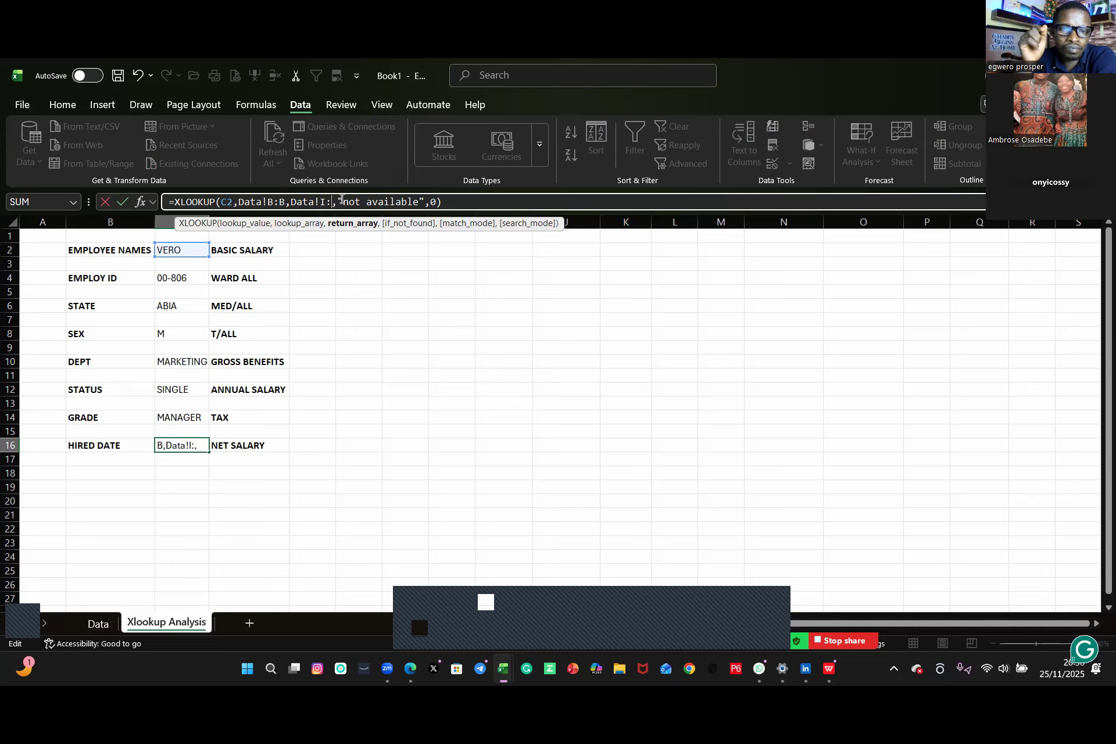
text(I)
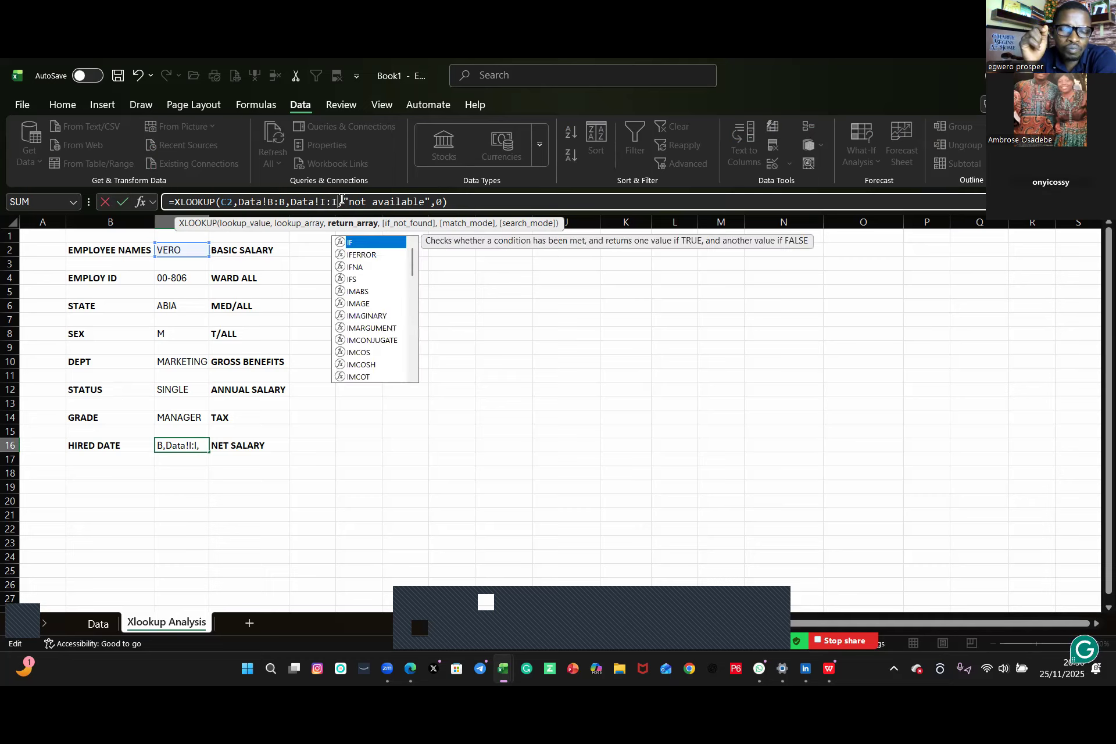
key(Return)
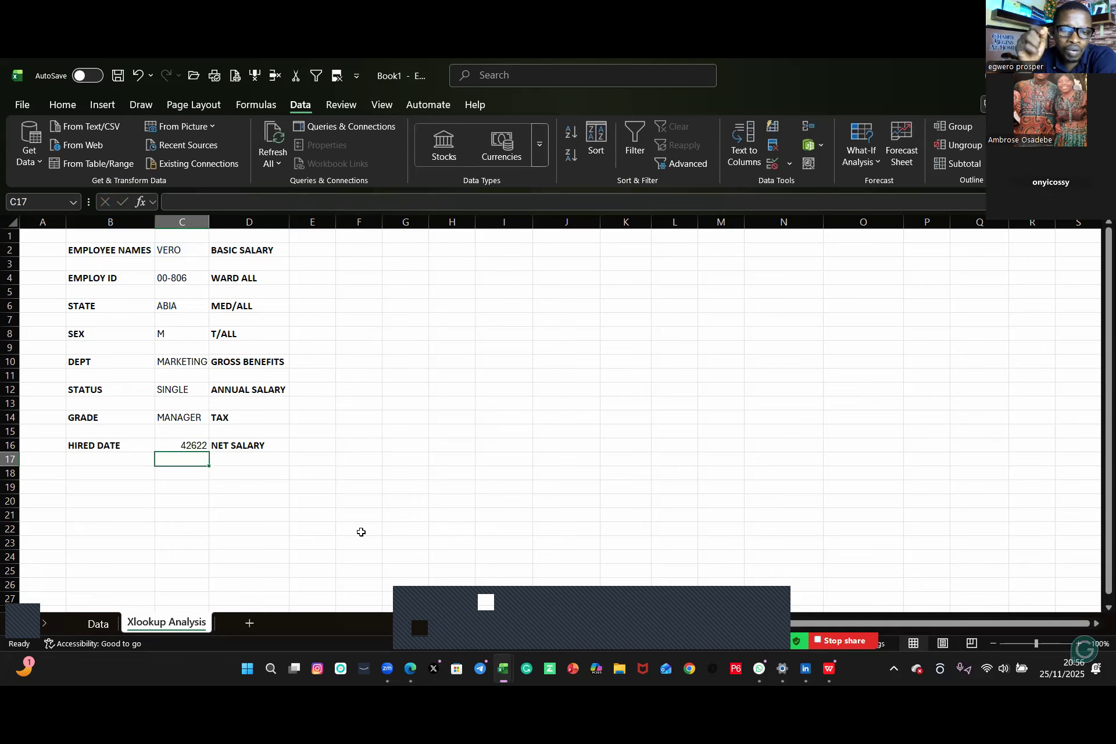
Step: Format C16 as a date using the 2012-03-14 style
click(398, 488)
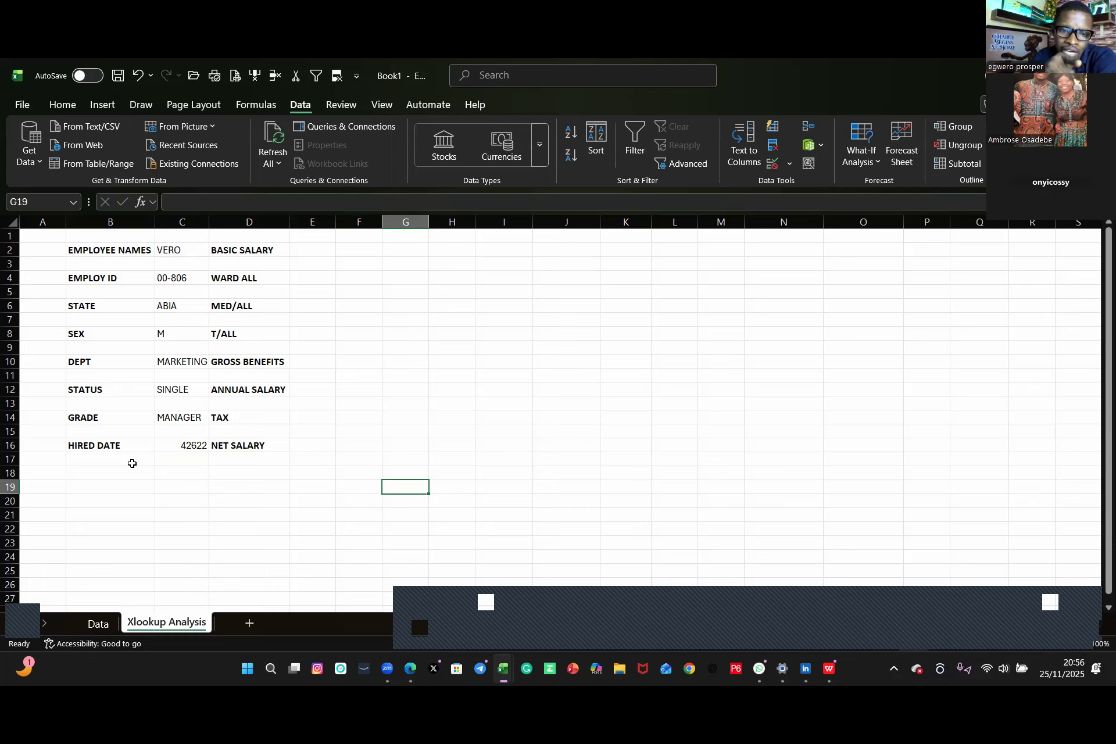
right_click(195, 446)
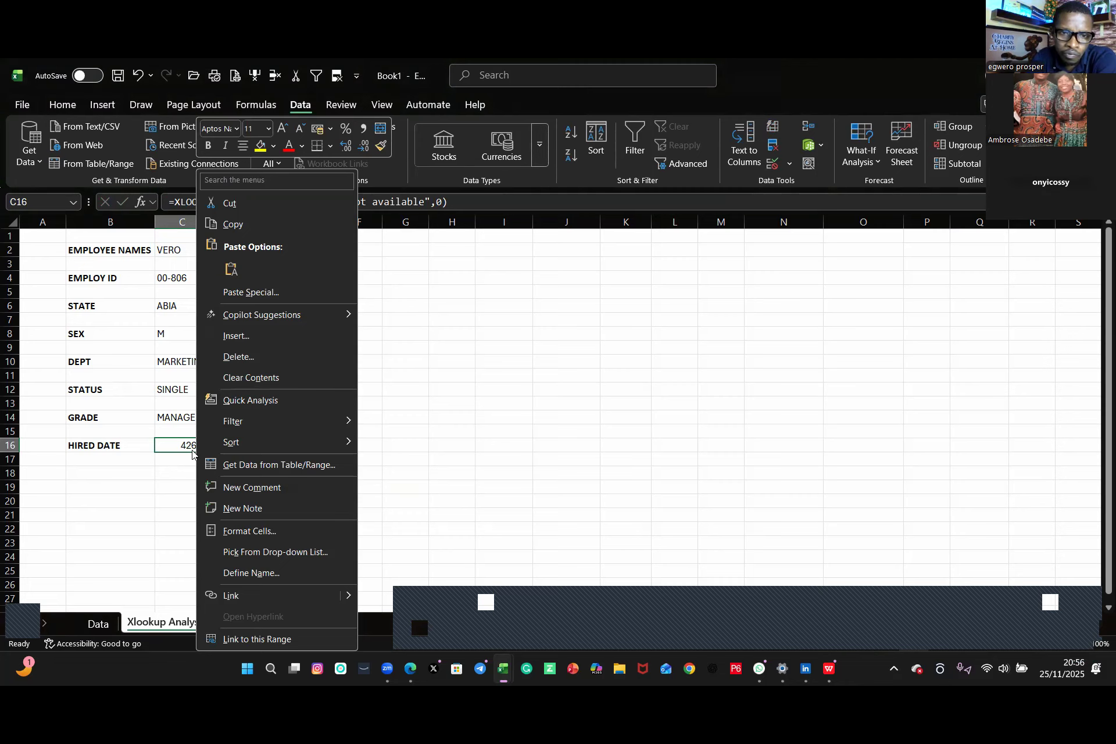
click(243, 532)
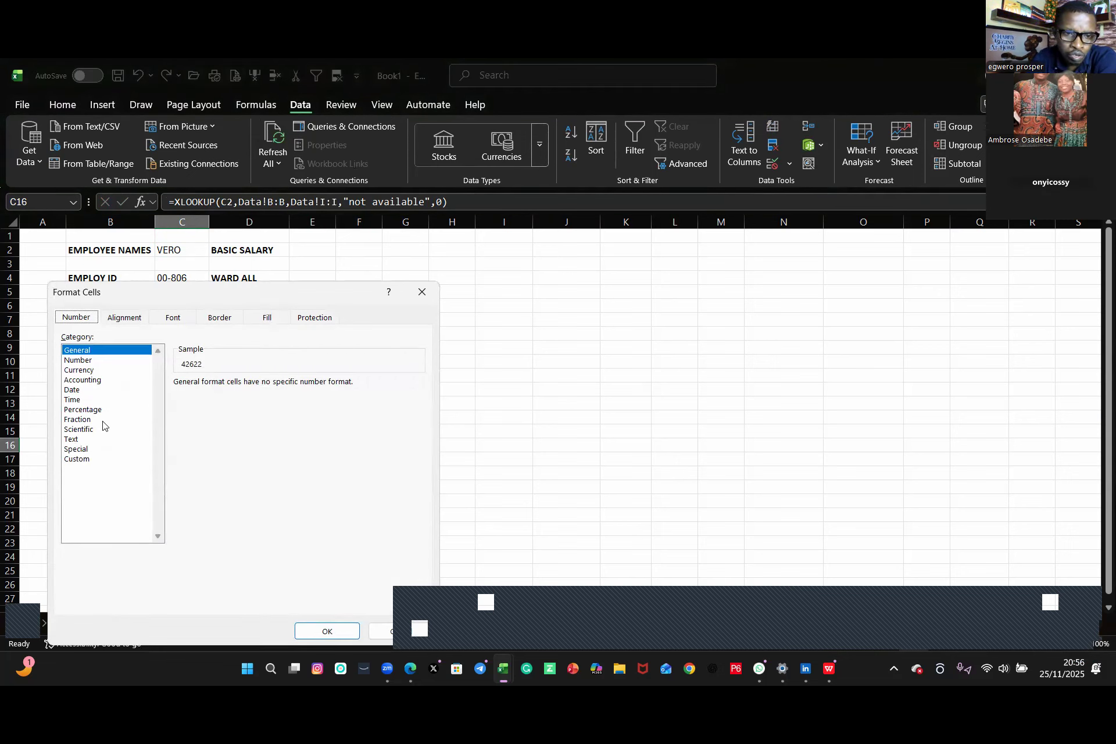
click(73, 390)
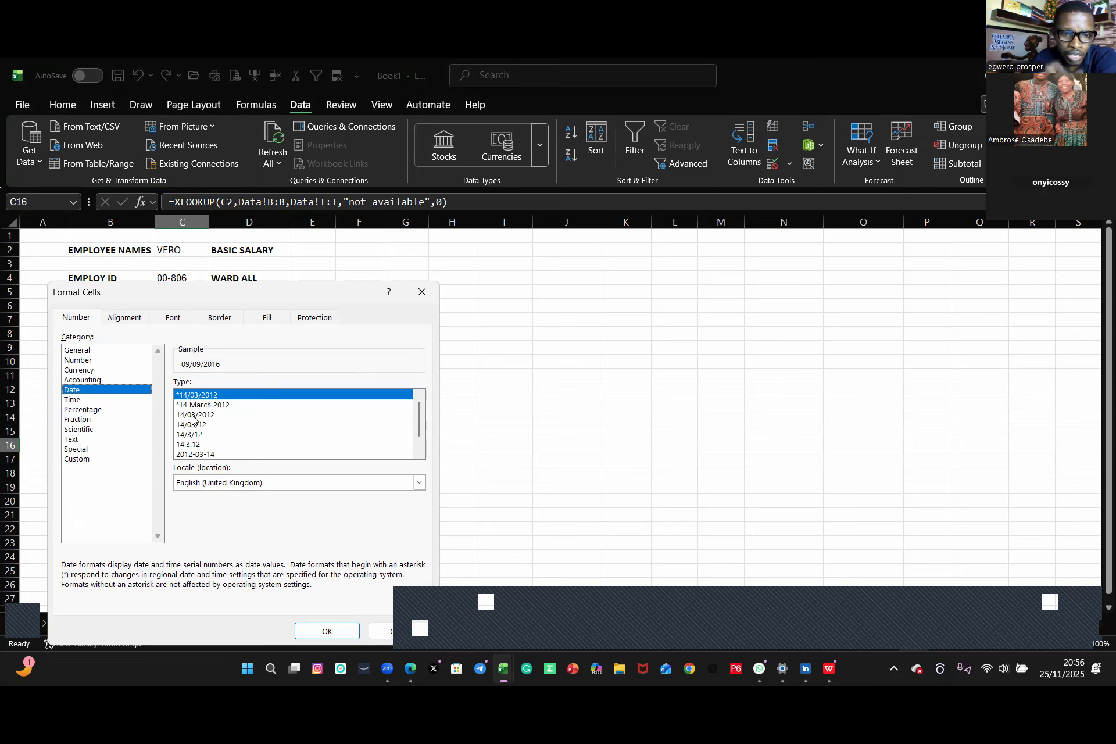
click(194, 454)
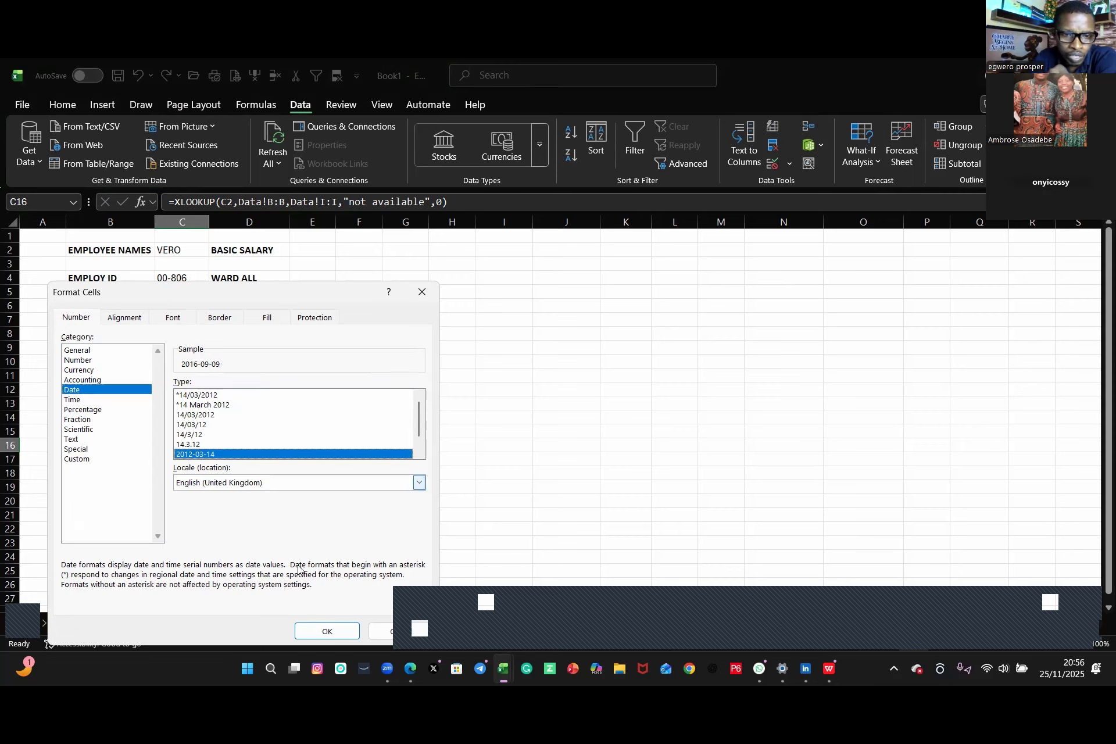
click(325, 632)
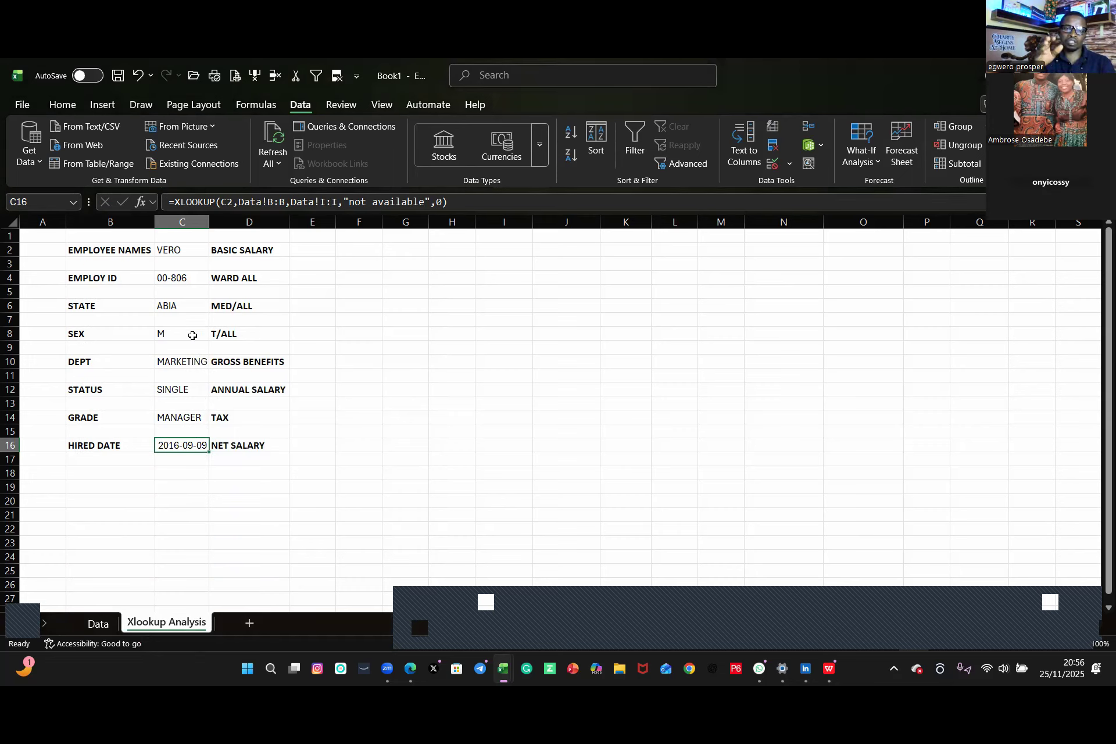
Step: Pick DORCAS from the employee-name drop-down in C2 to test the lookups
click(98, 250)
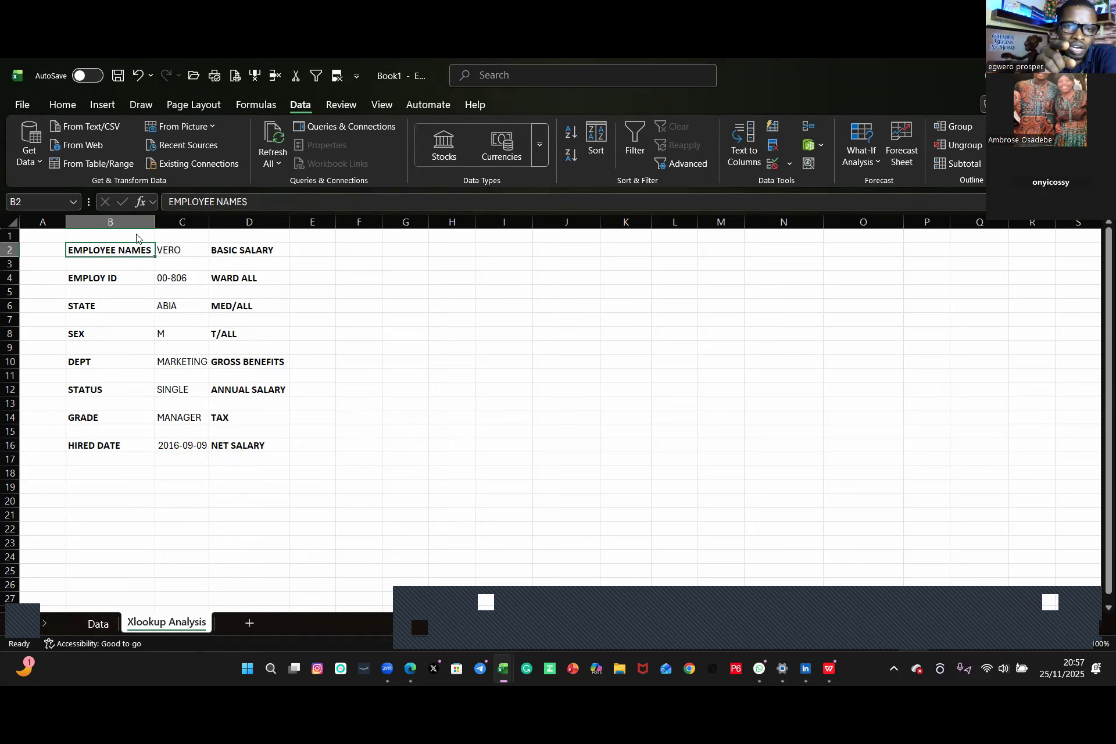
click(70, 111)
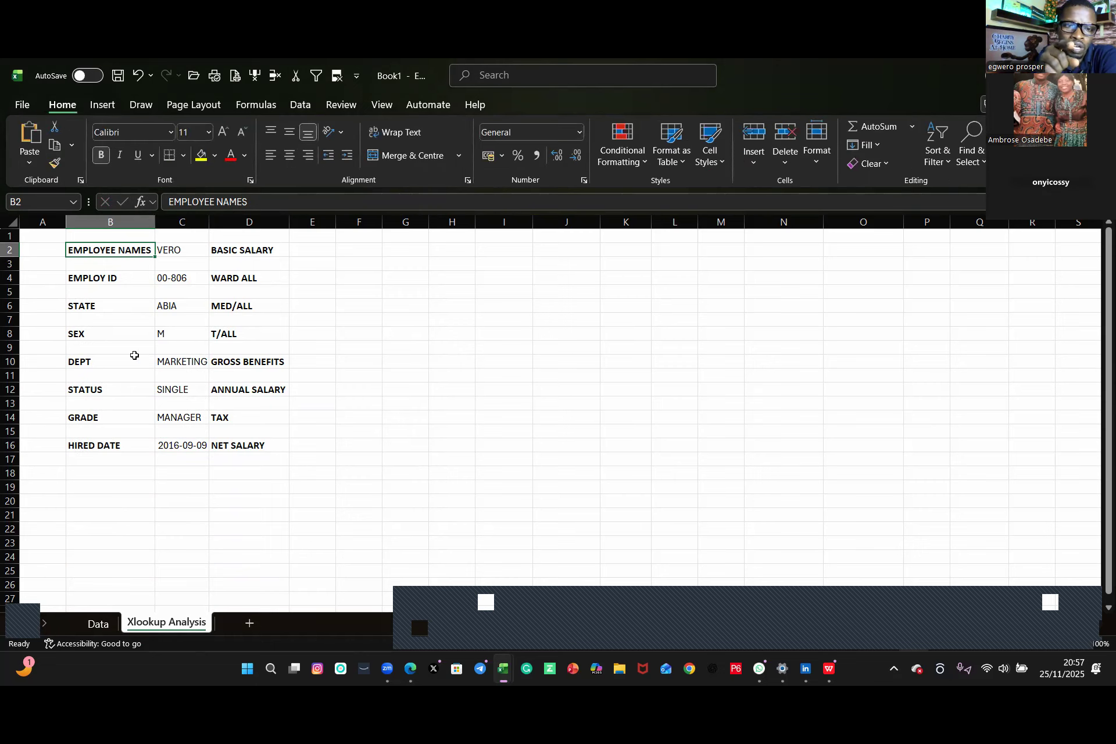
click(184, 254)
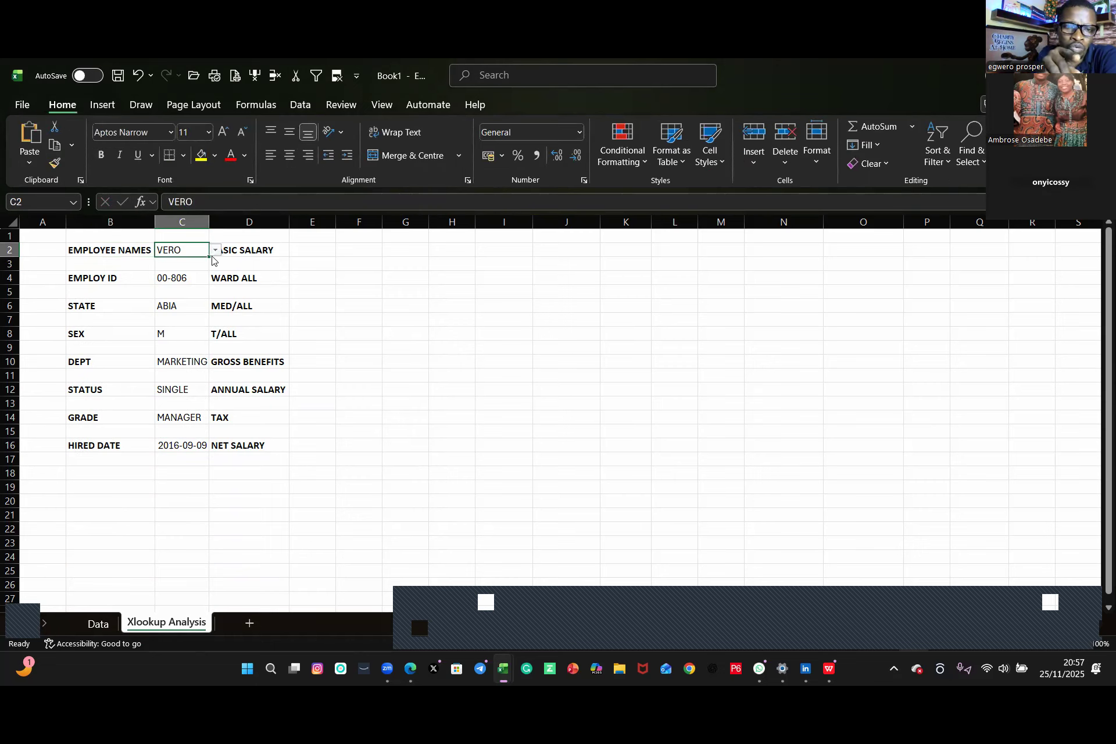
click(215, 250)
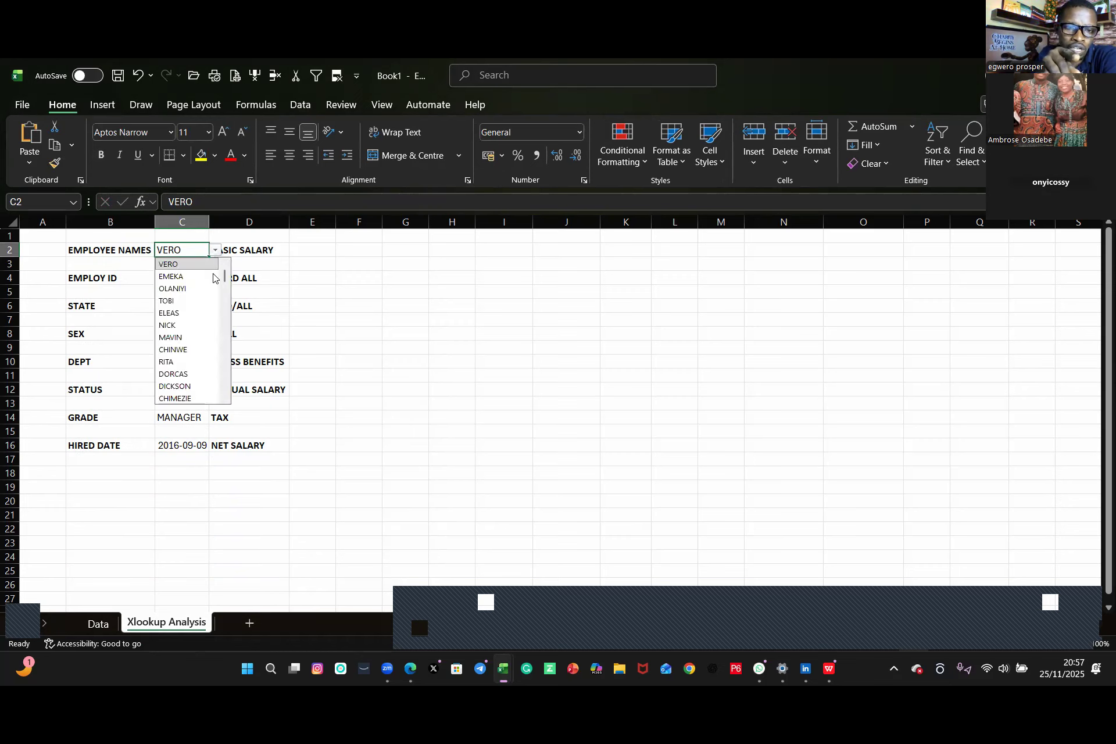
click(176, 375)
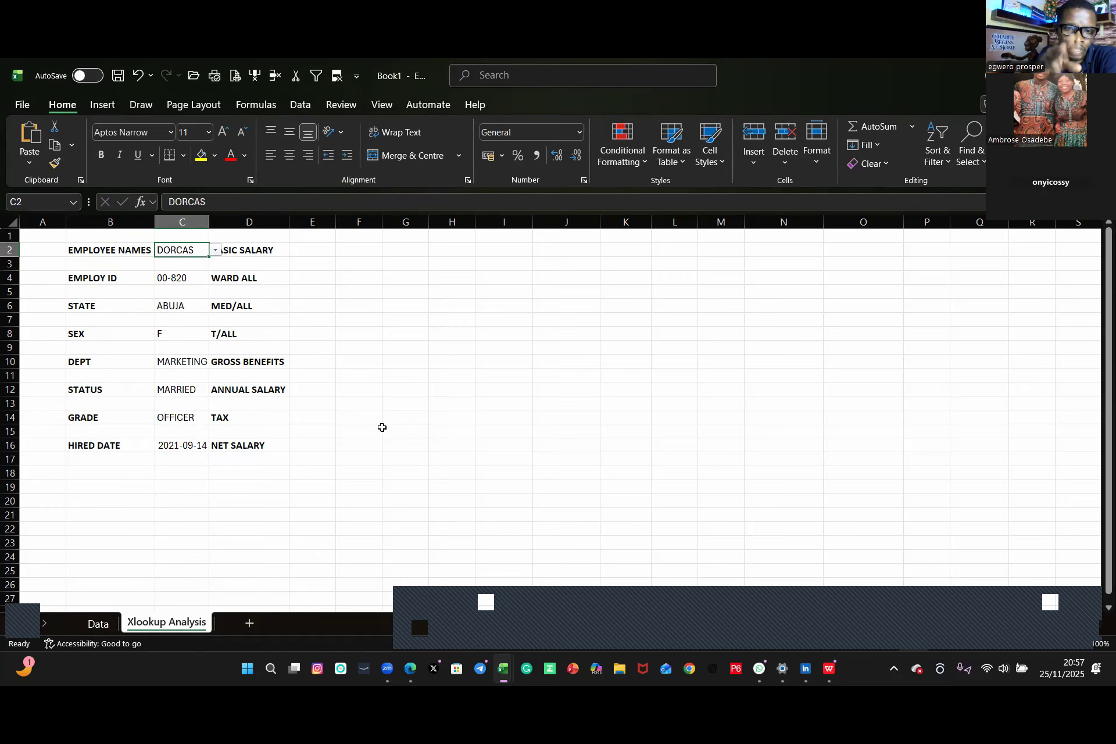
Step: Pick OKEREKE from the employee-name drop-down in C2
click(215, 251)
scroll(175, 326, down, 3)
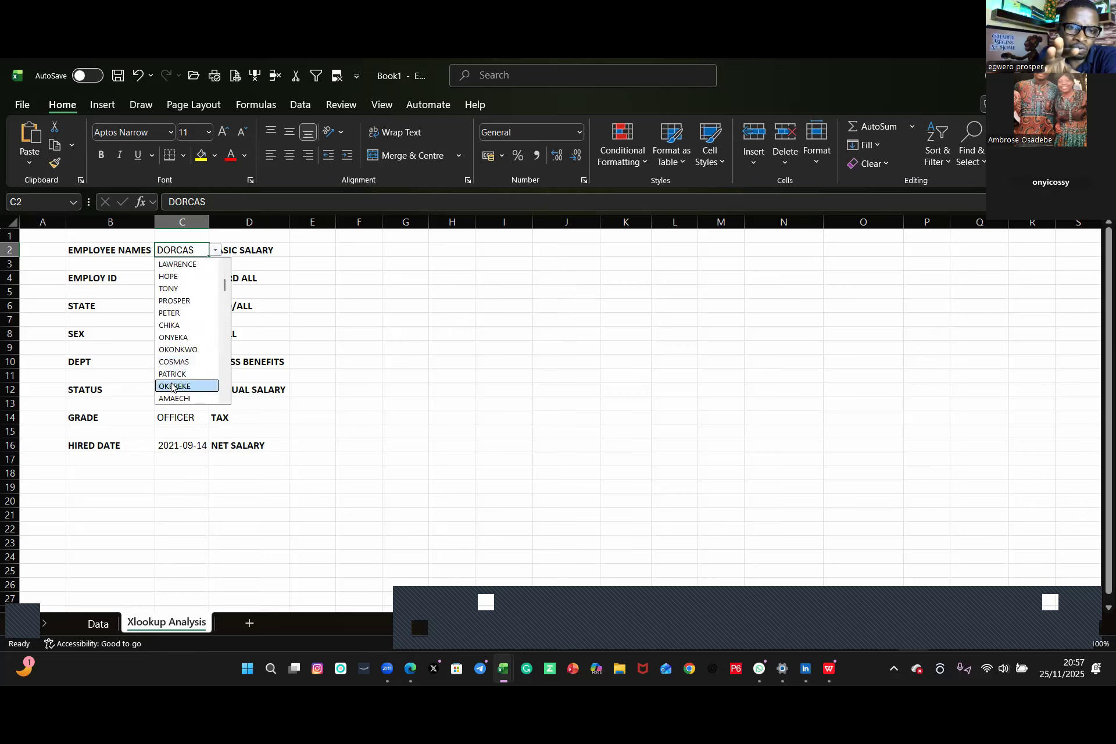
click(173, 386)
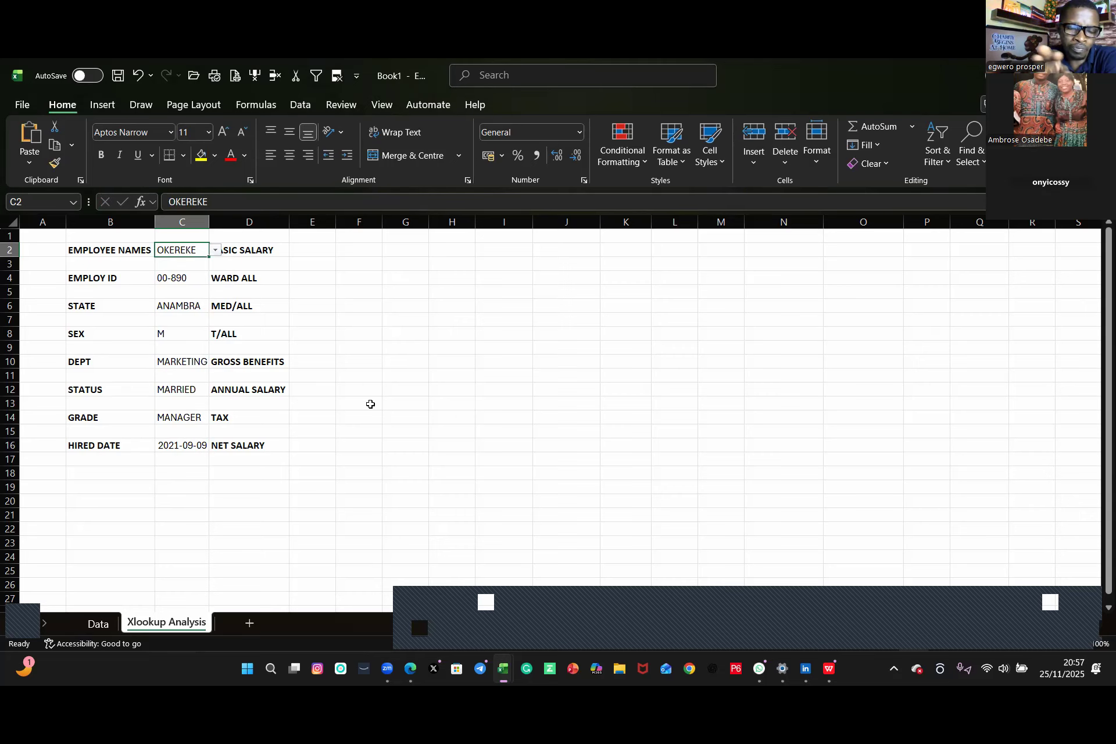
Step: Inspect the XLOOKUP formulas in the employee ID and state cells
click(379, 379)
click(112, 252)
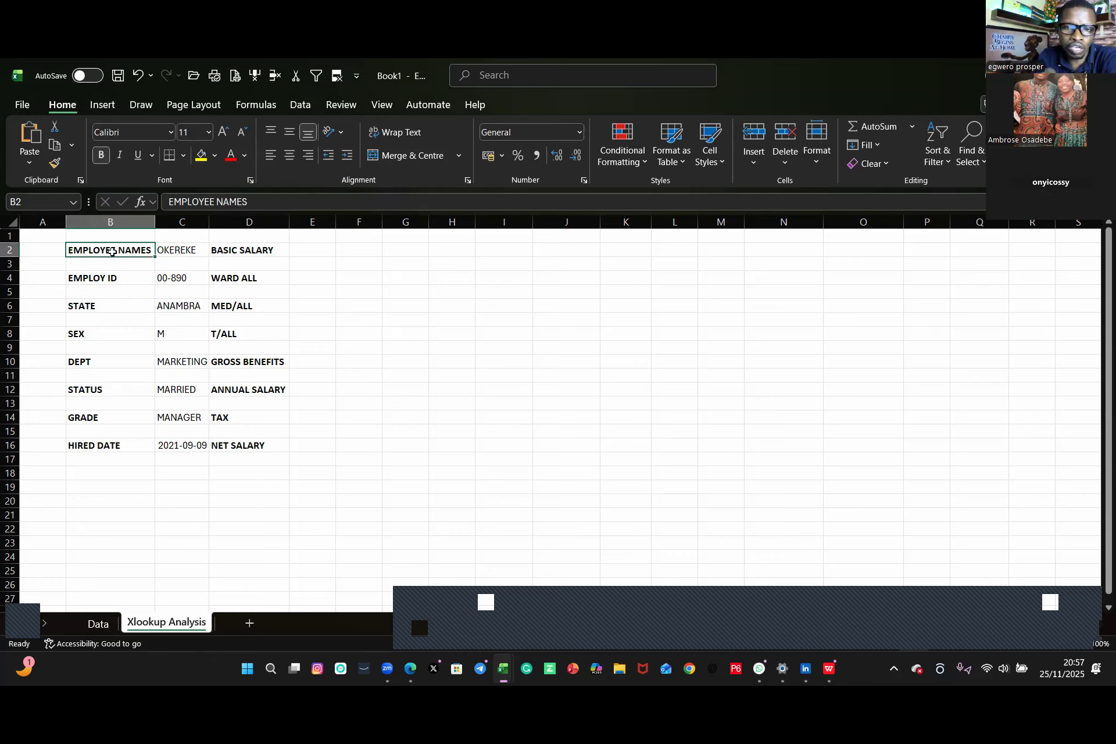
click(319, 252)
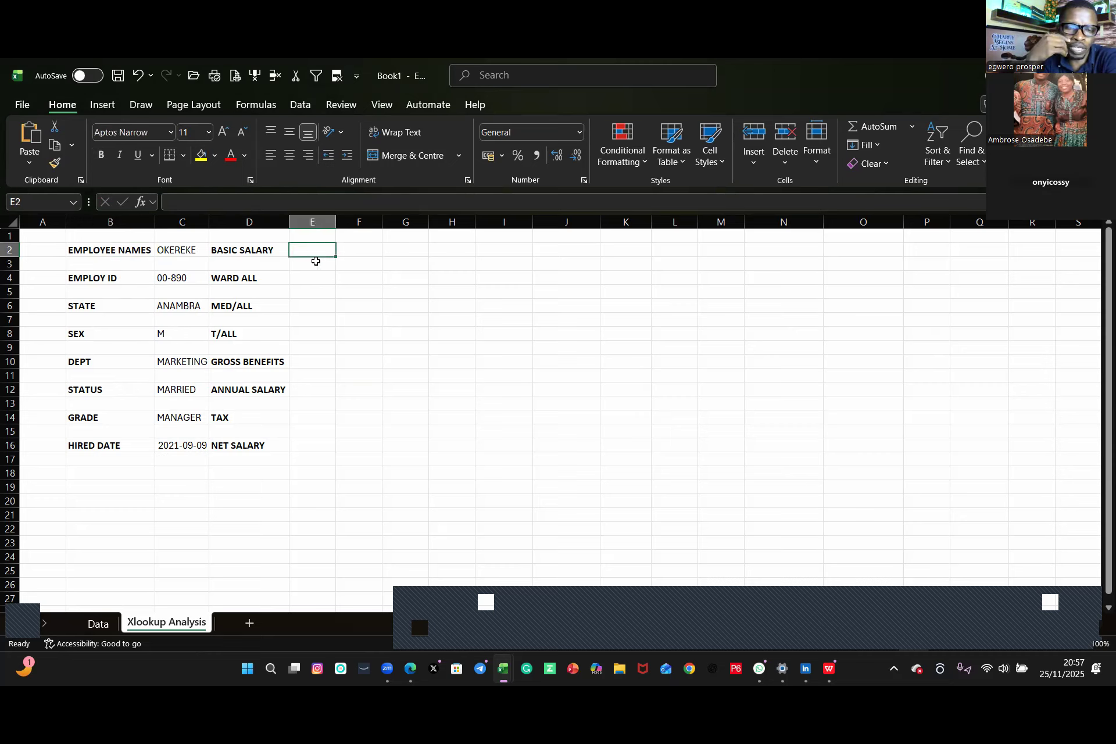
click(176, 251)
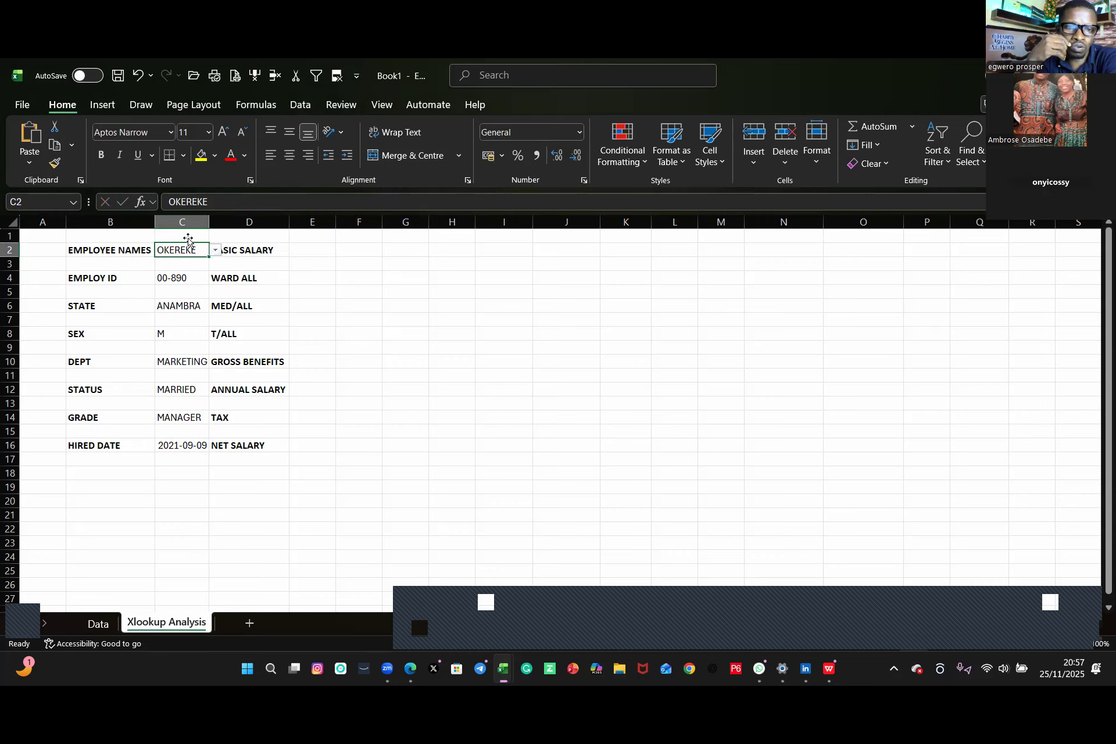
click(177, 280)
drag(511, 204, 319, 206)
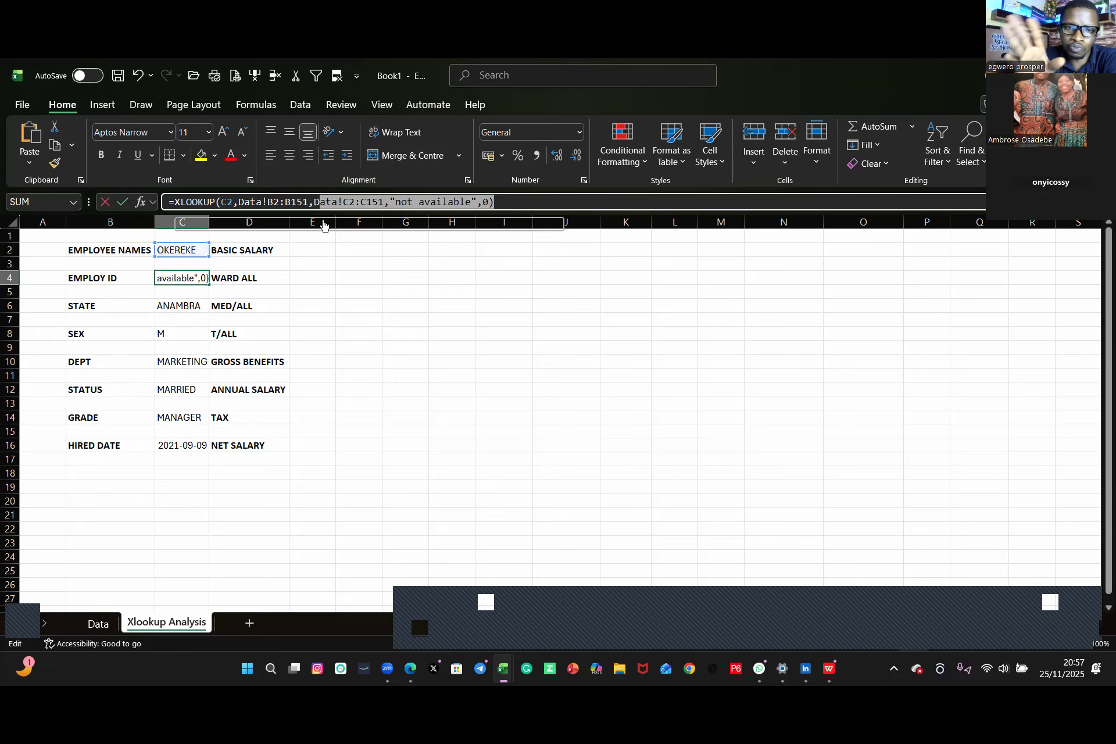
click(537, 347)
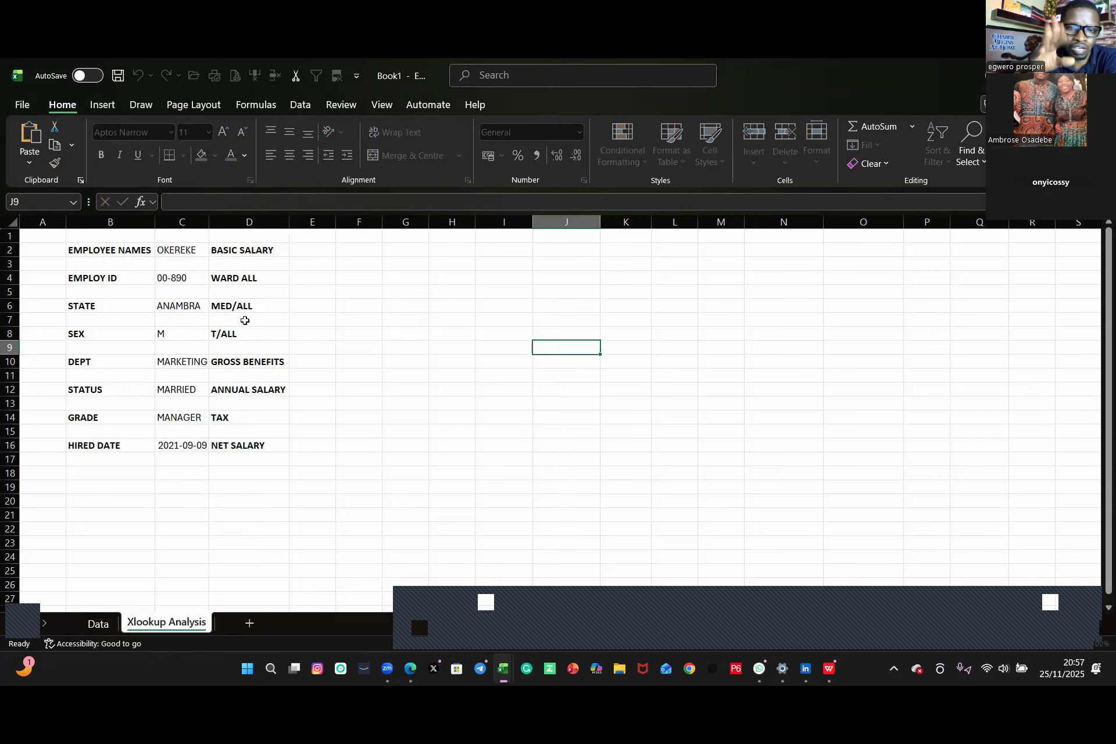
click(171, 305)
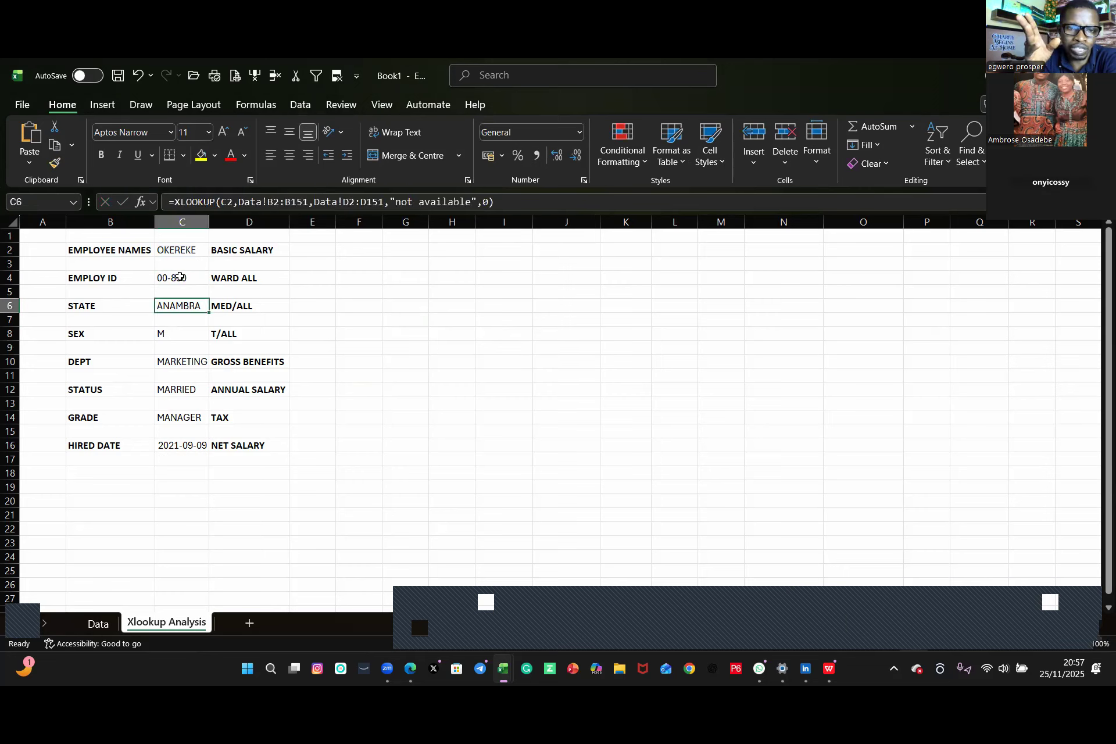
Step: Pick EMEKA from the employee-name drop-down in C2 to test the lookups
click(177, 278)
click(181, 254)
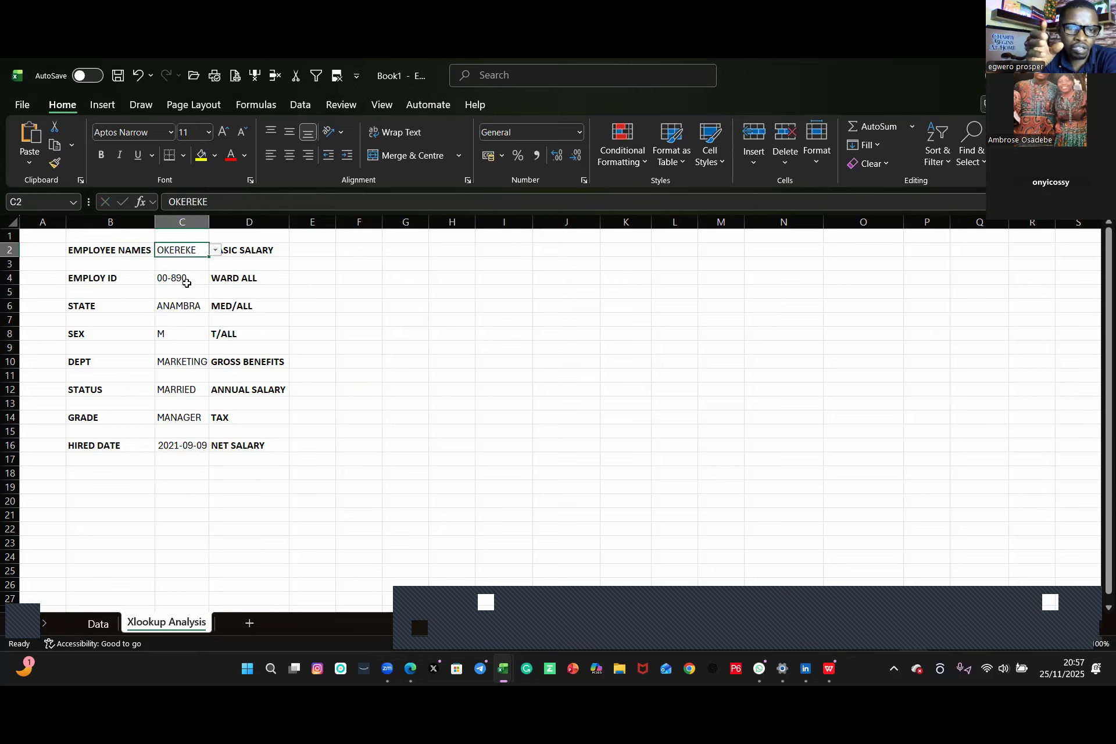
click(186, 280)
click(200, 251)
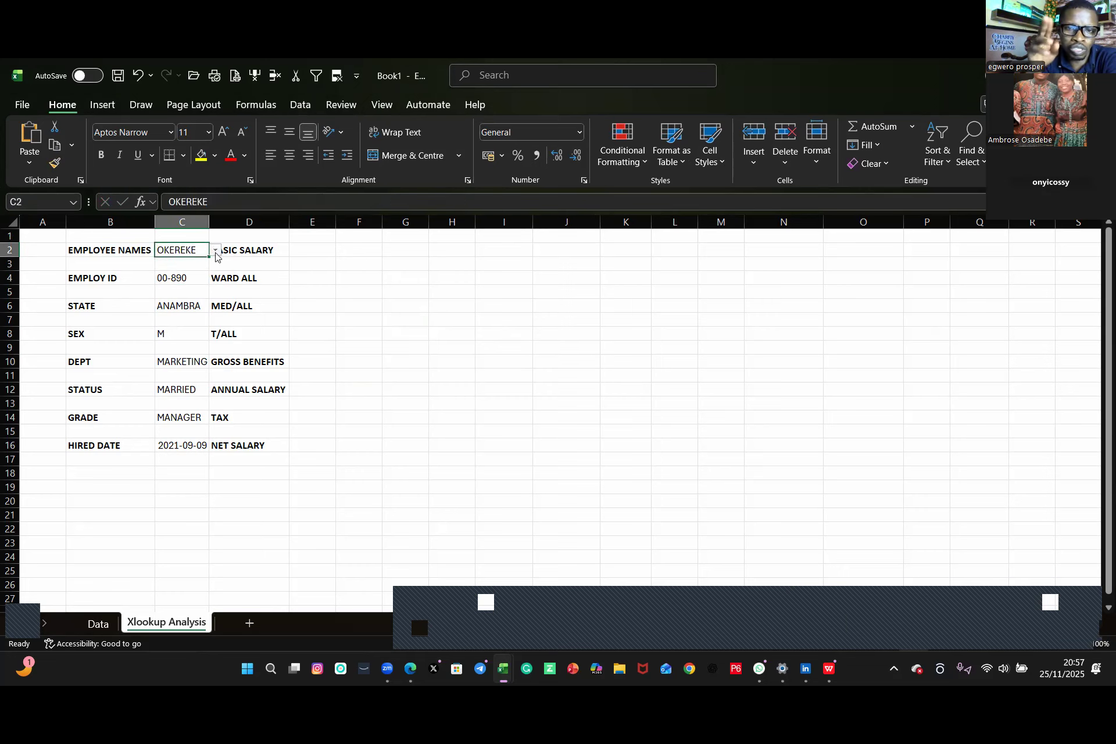
click(215, 251)
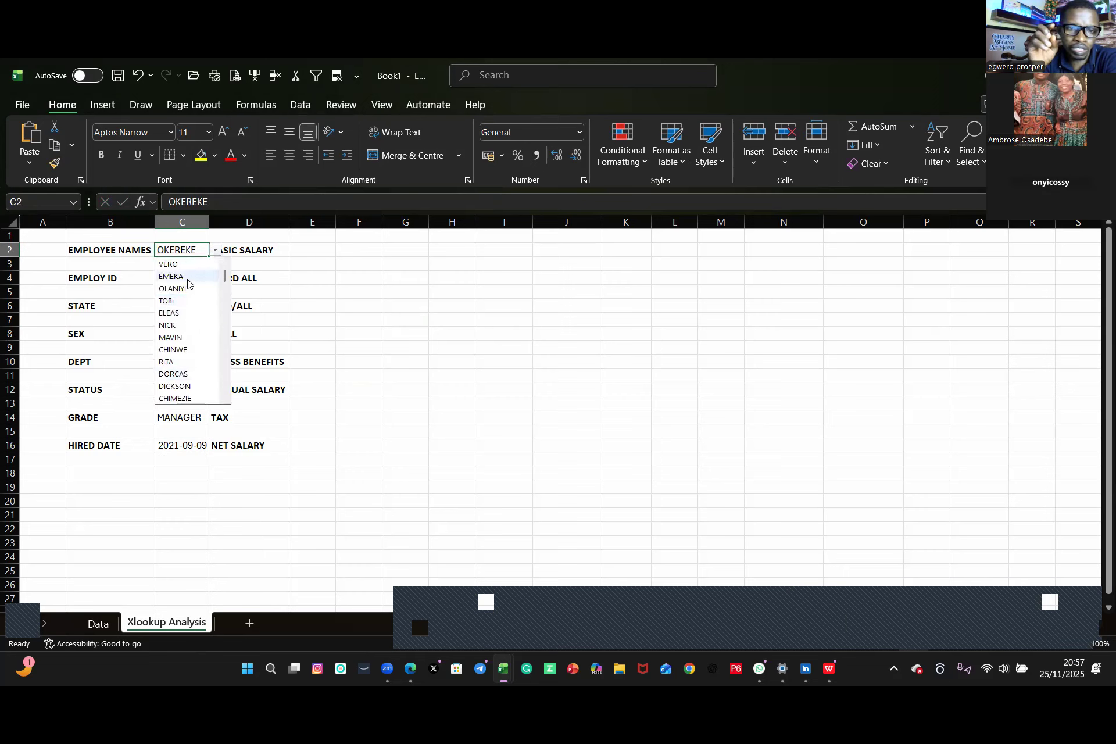
click(184, 276)
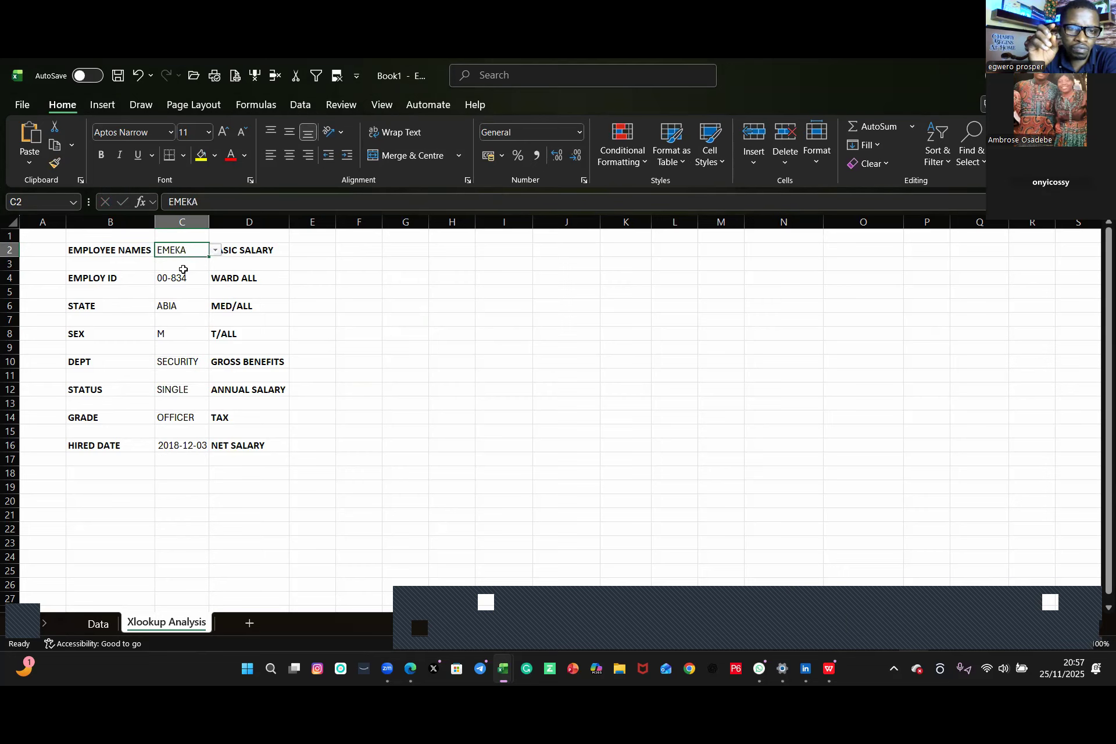
Step: Pick VERO from the employee-name drop-down in C2
click(215, 250)
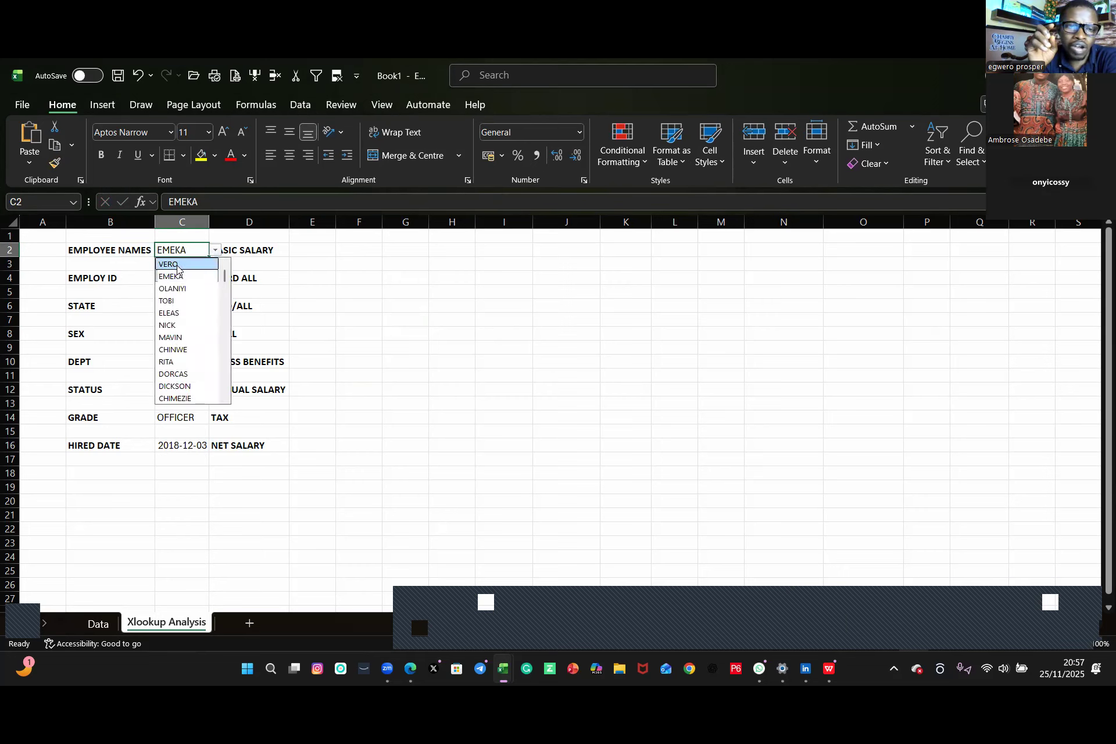
click(201, 370)
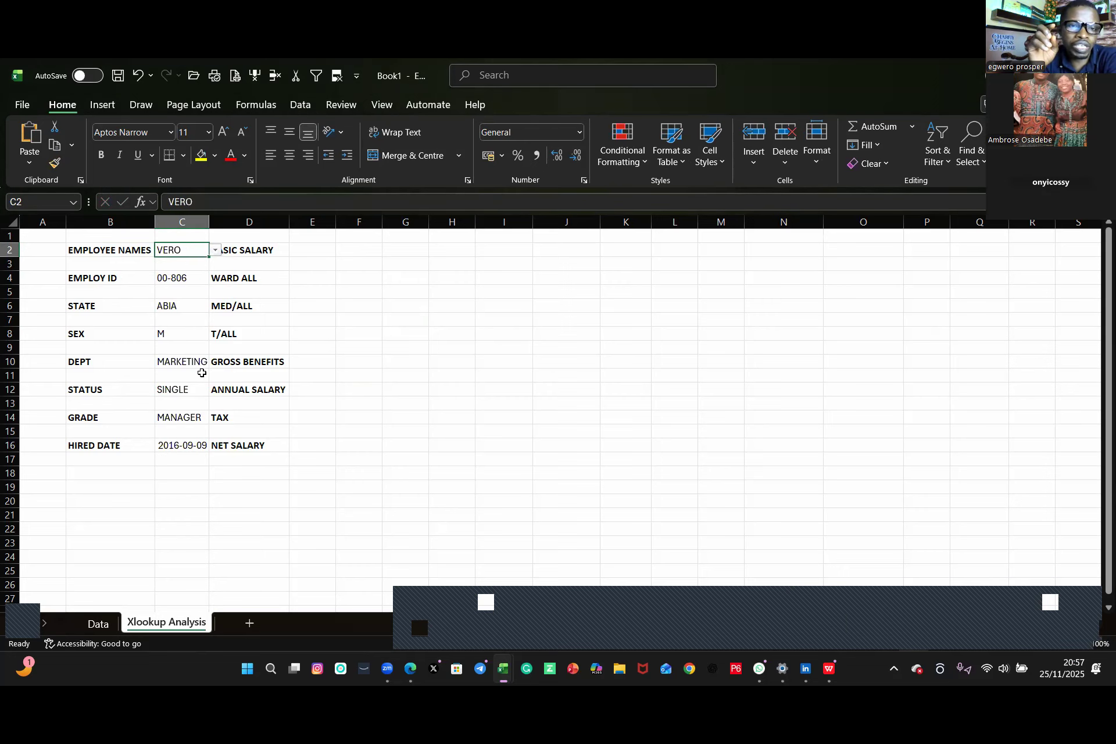
click(495, 452)
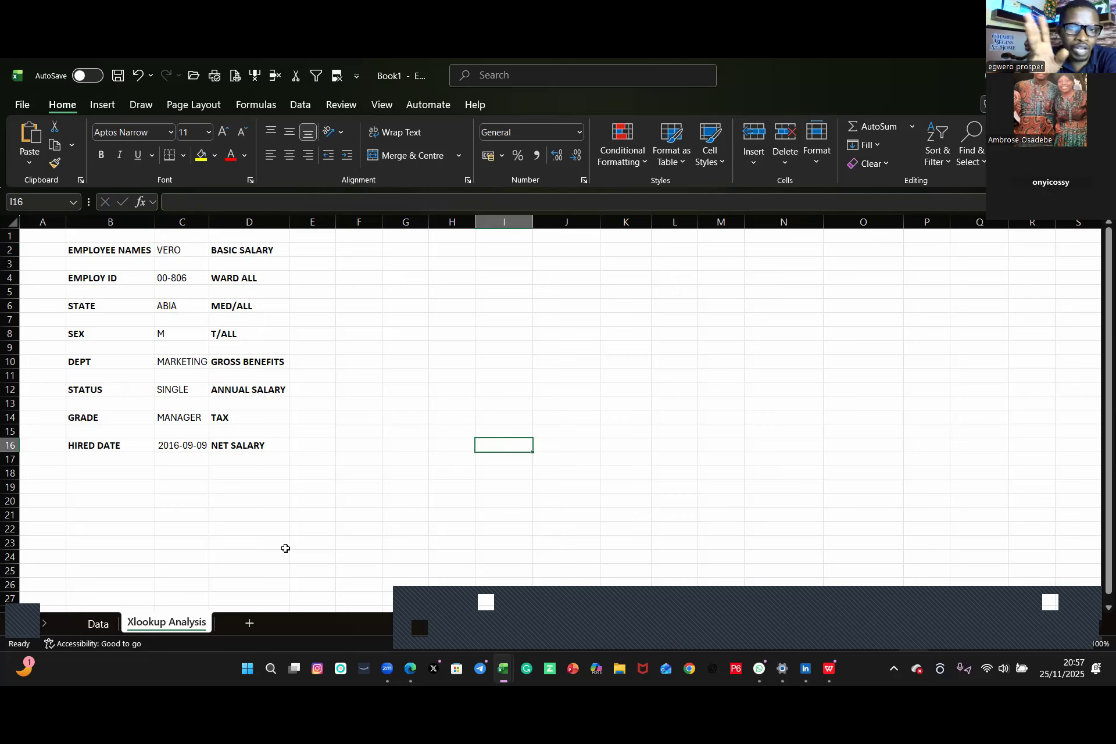
Step: Copy the hired-date XLOOKUP formula from C16 into E2 and change its return range to Data!J:J for basic salary
click(178, 445)
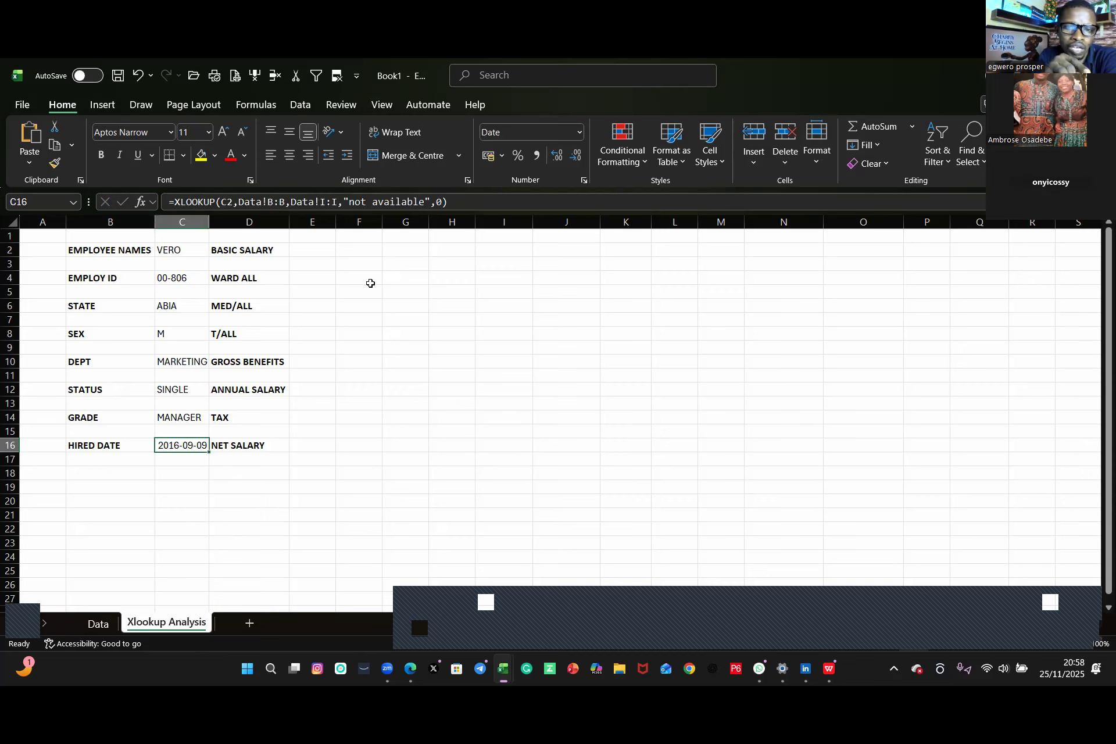
drag(452, 202, 149, 204)
key(ctrl+c)
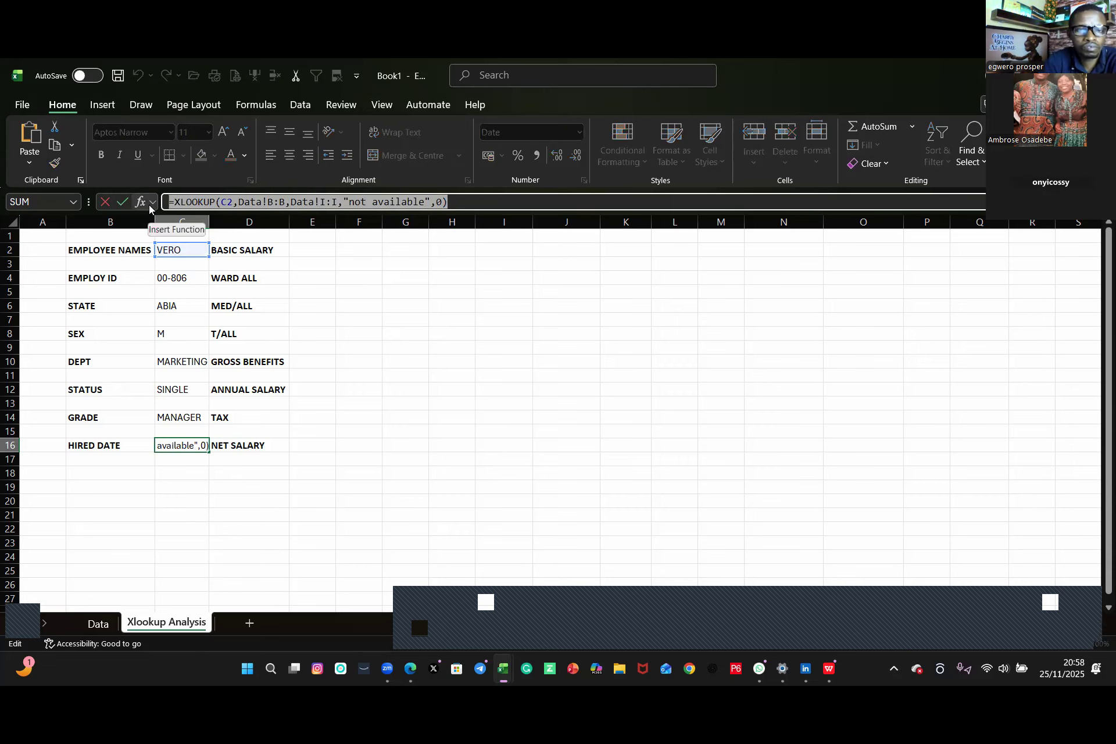
key(Return)
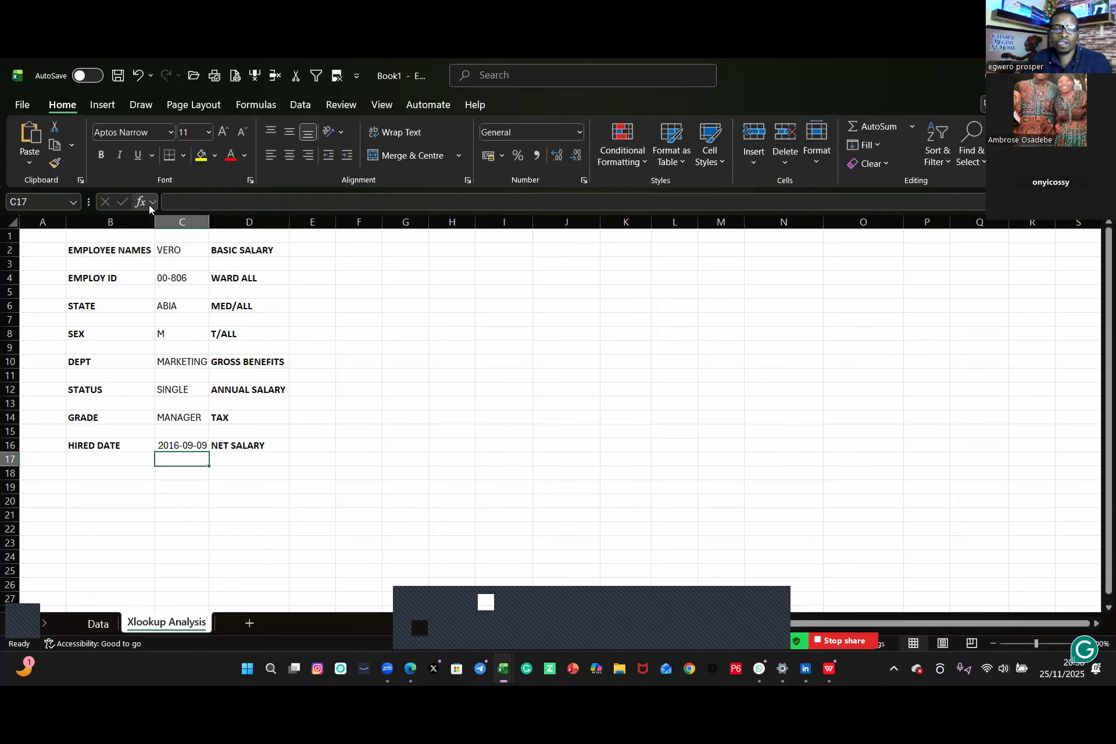
click(309, 251)
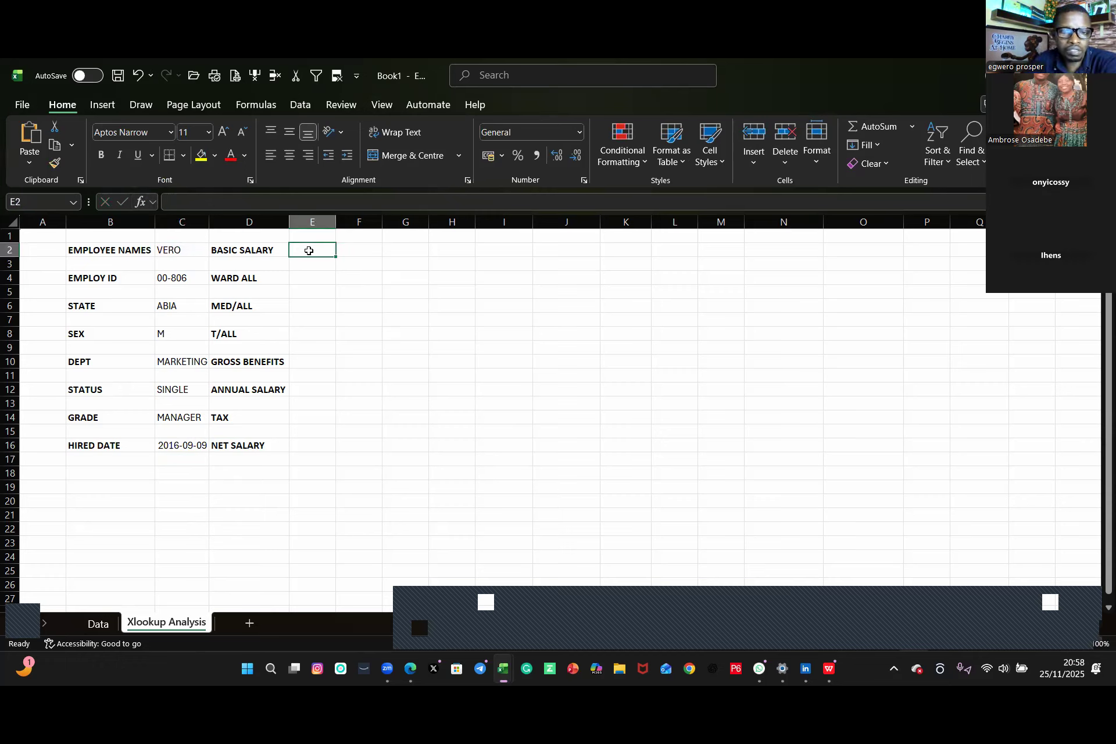
key(ctrl+v)
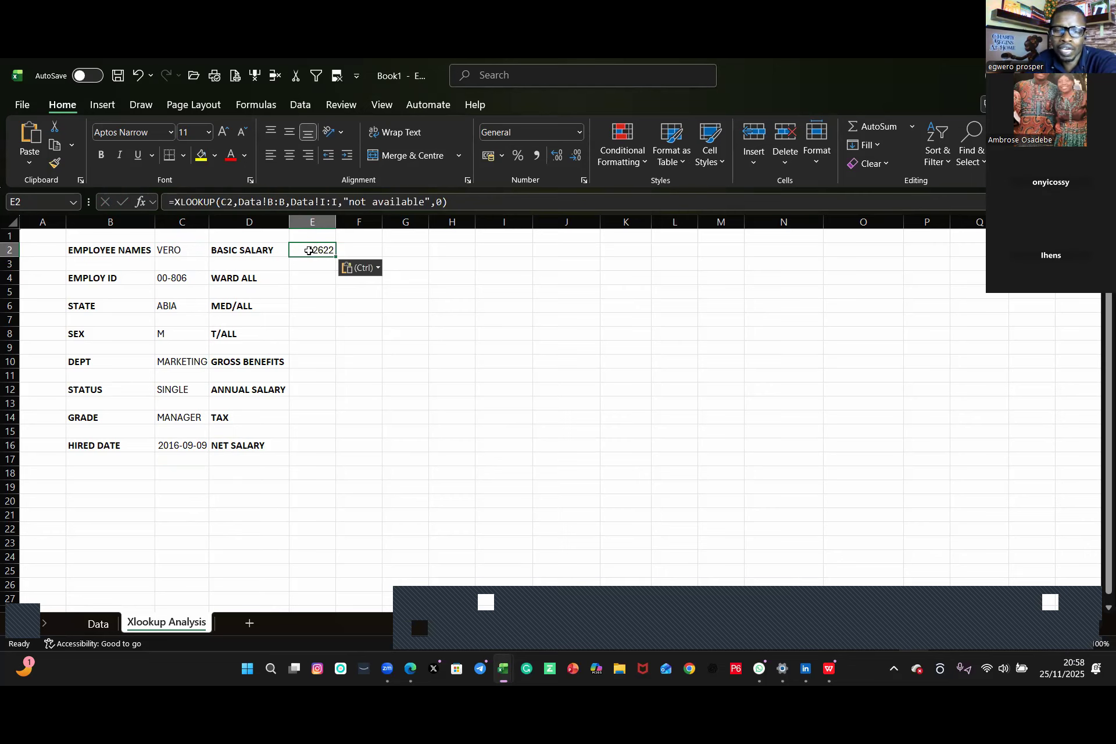
click(324, 203)
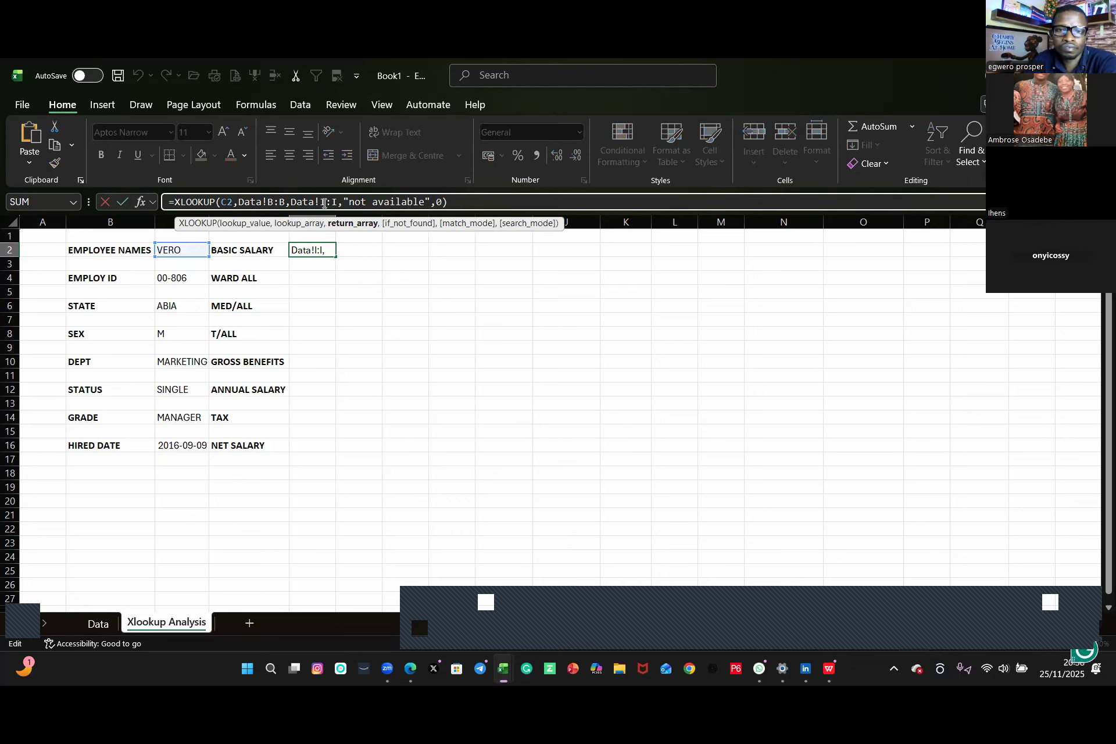
key(BackSpace)
text(J)
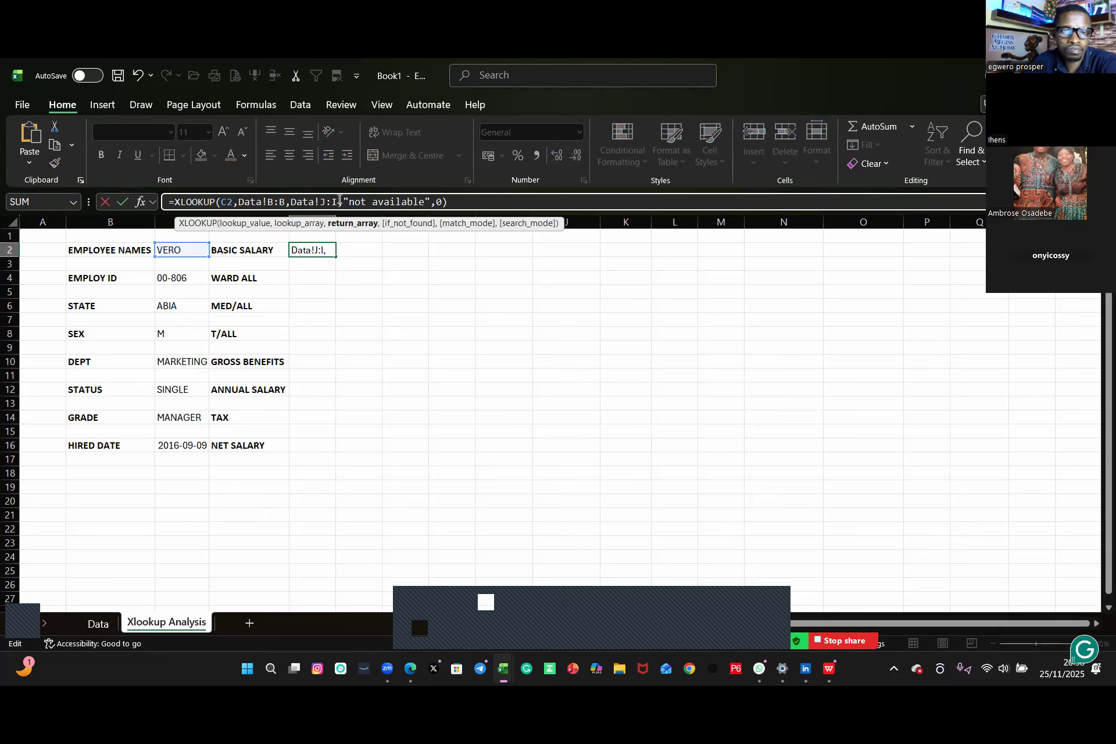
key(BackSpace)
text(J)
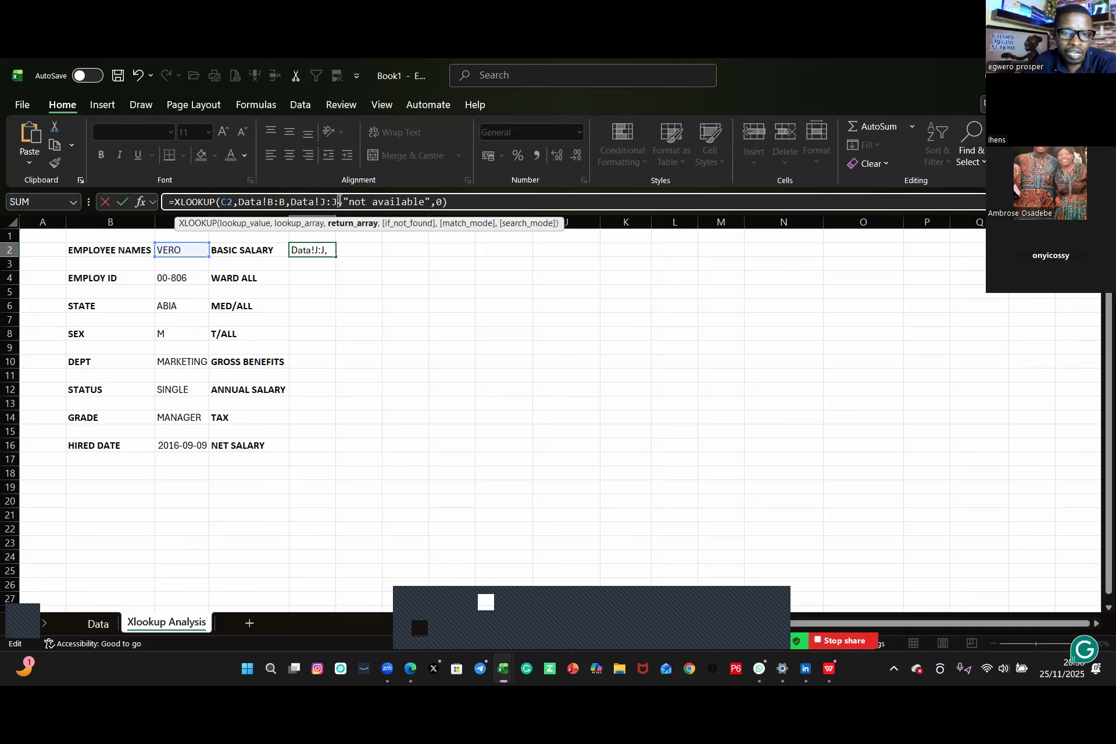
key(Return)
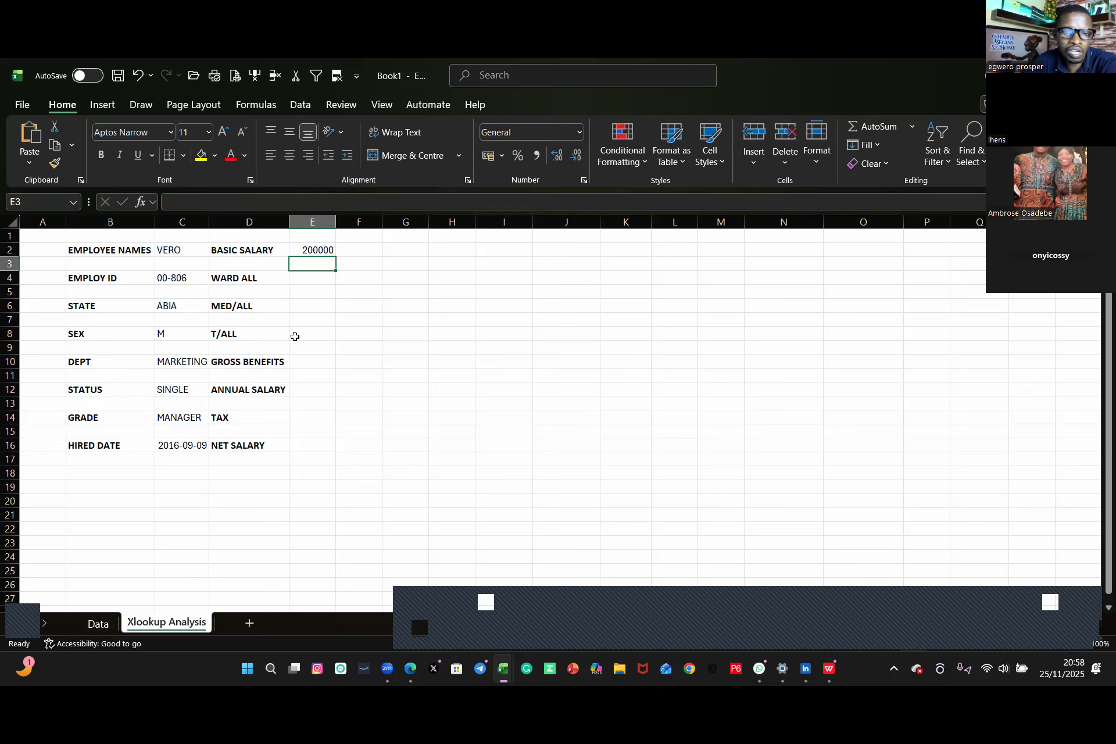
Step: Copy E2's XLOOKUP formula into E4 and change its return range to Data!K:K for ward allowance
click(311, 280)
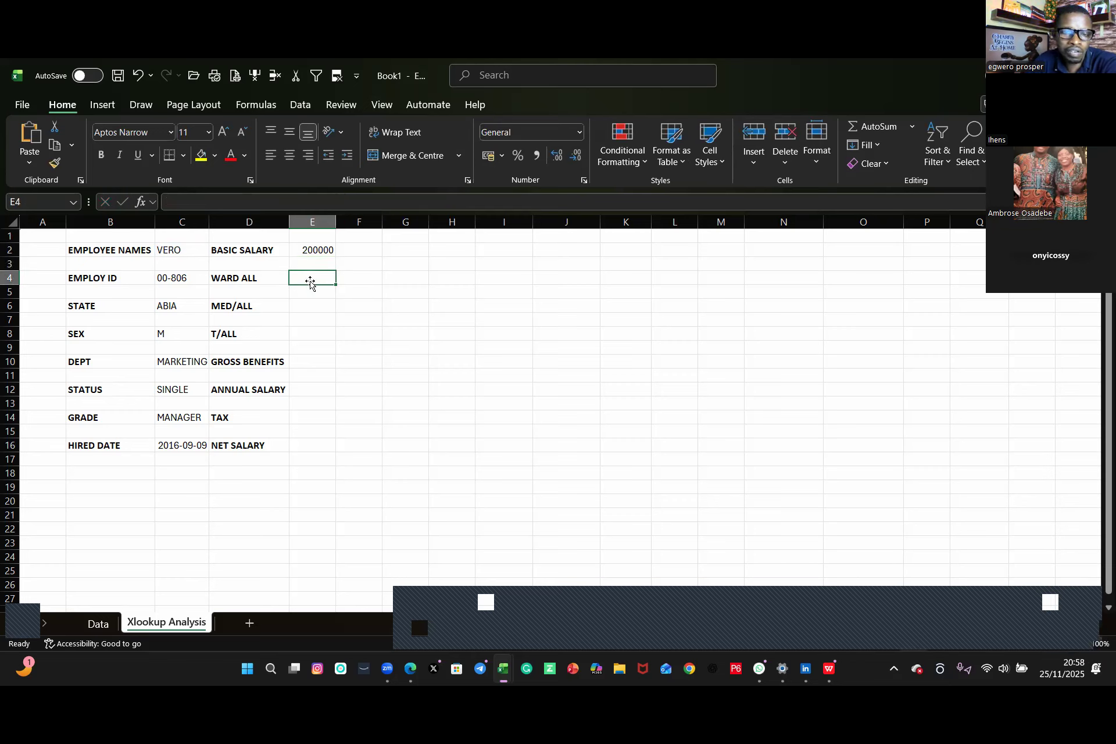
click(319, 251)
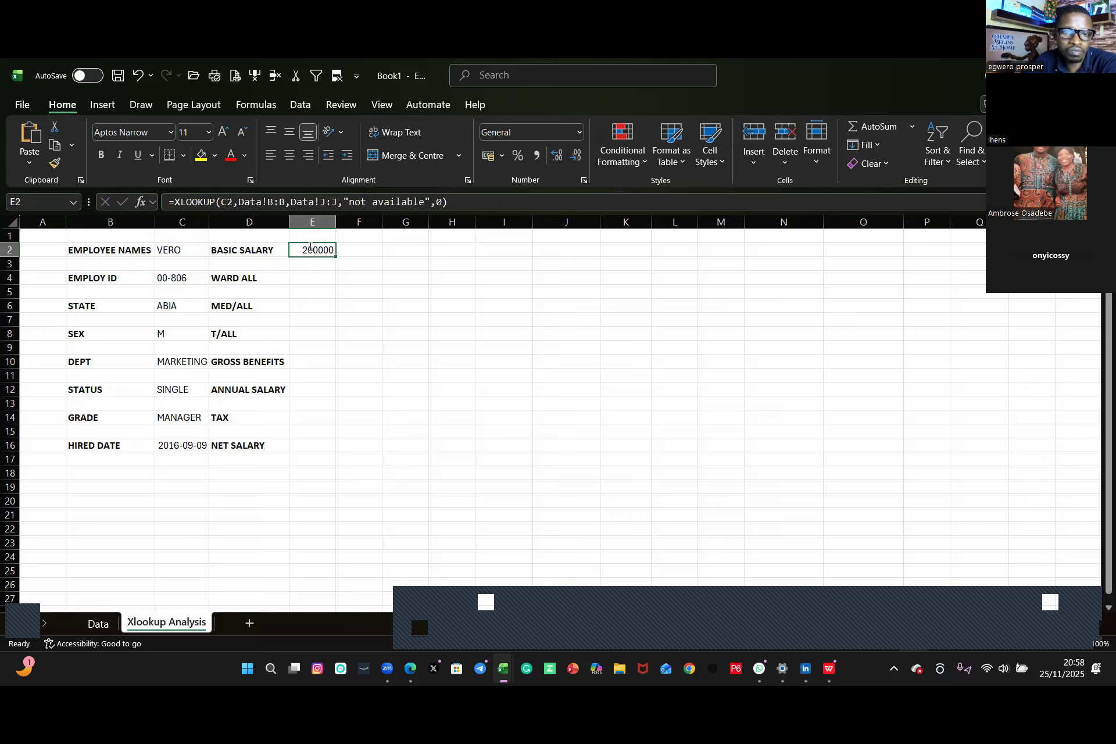
drag(455, 205, 144, 213)
key(ctrl+c)
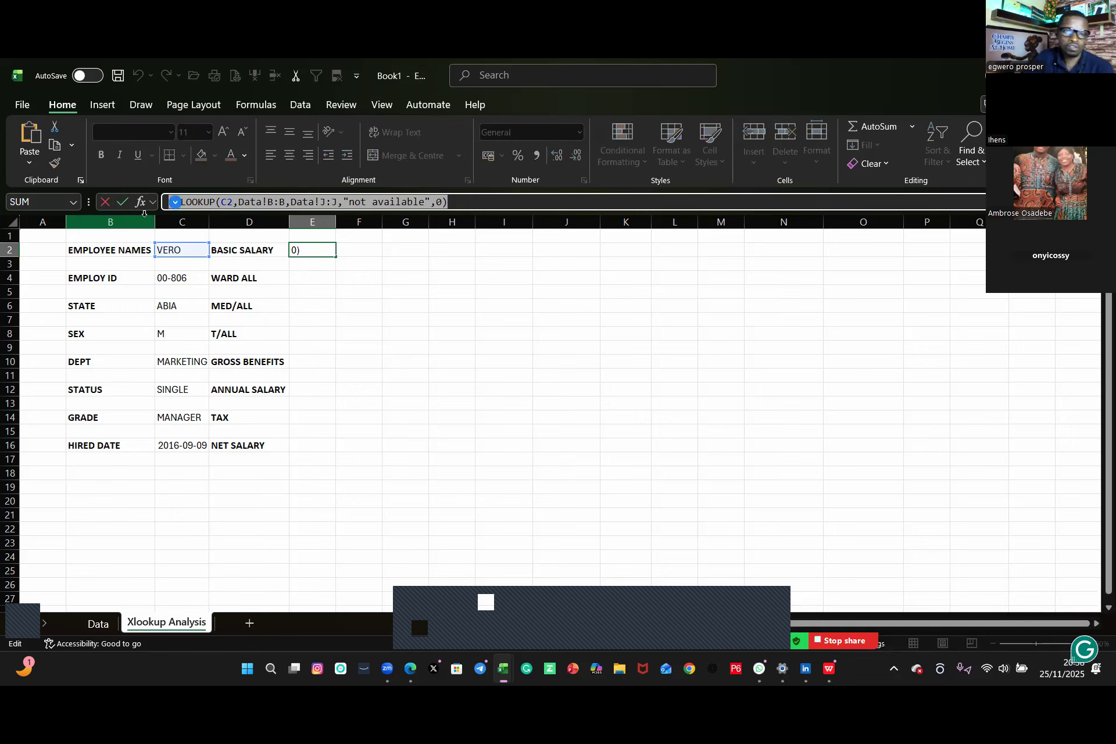
key(Return)
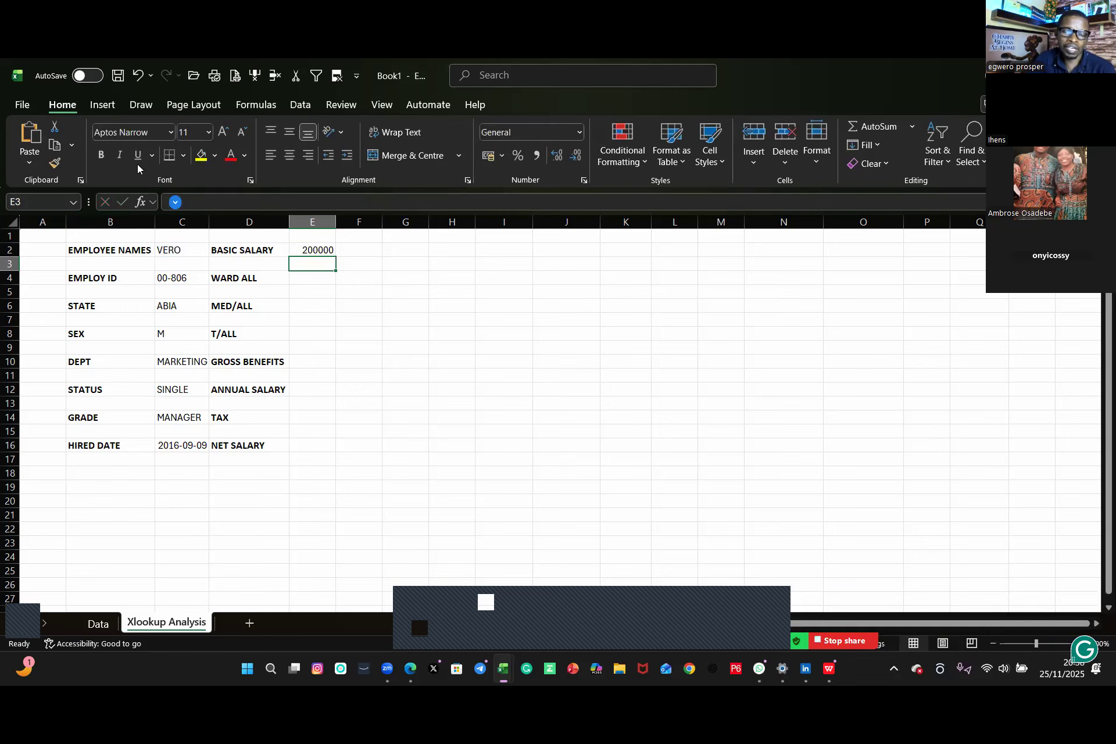
click(311, 277)
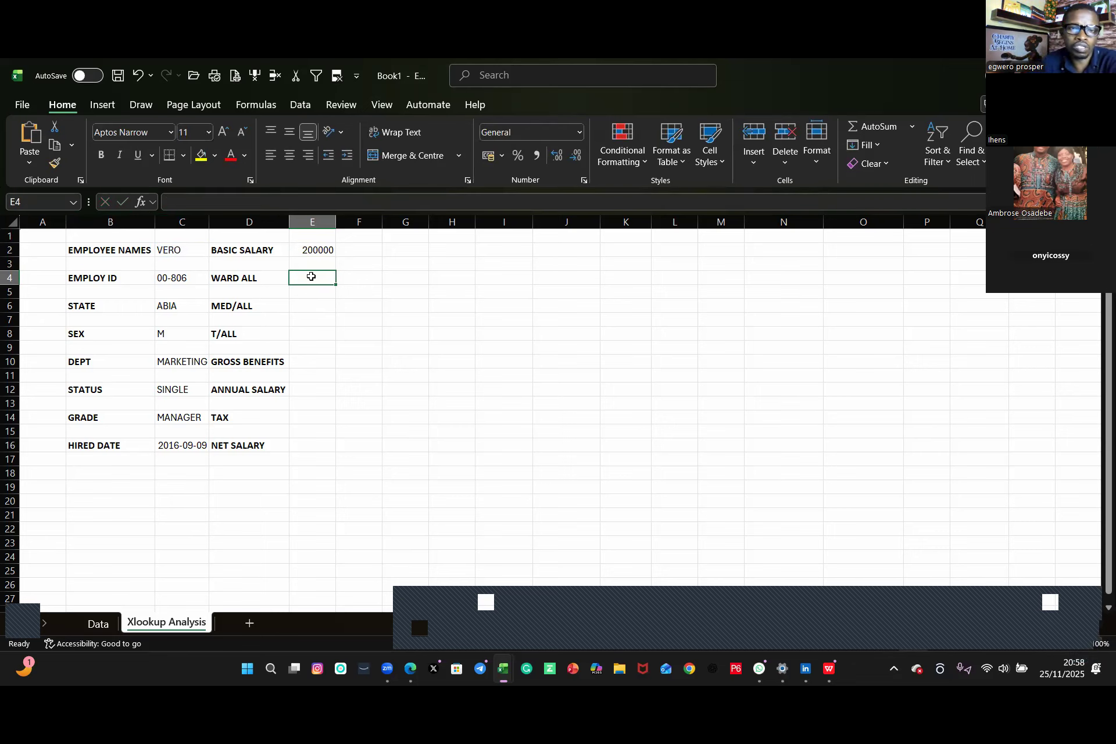
key(ctrl+v)
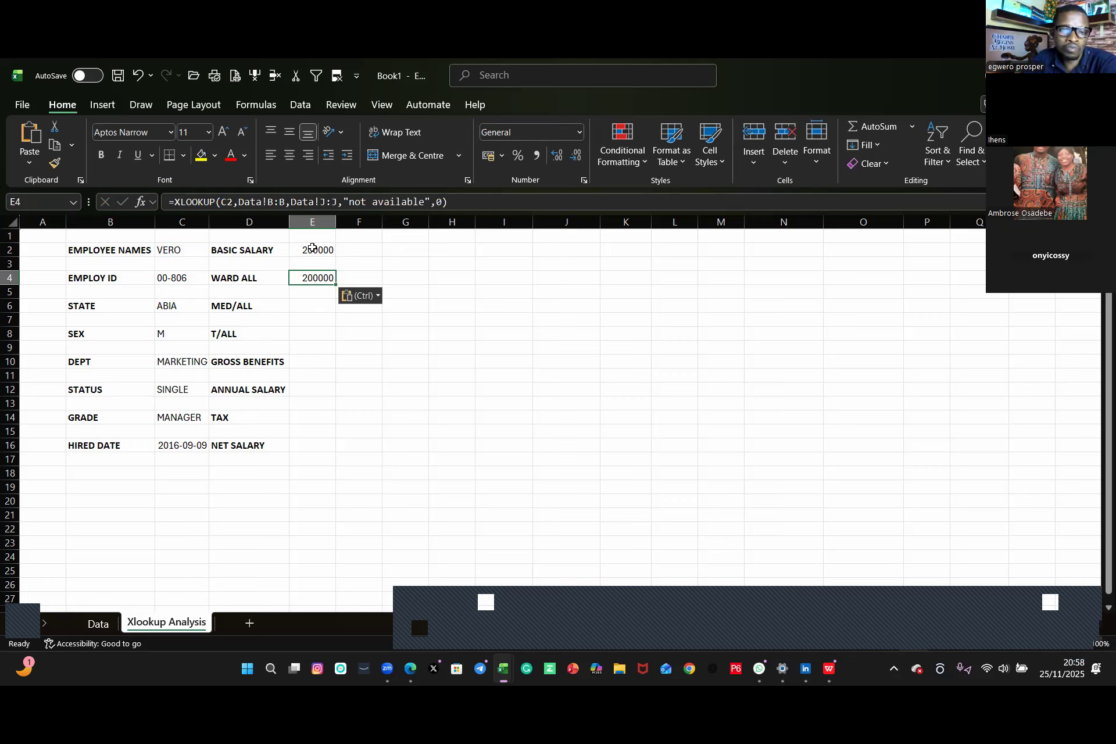
click(326, 203)
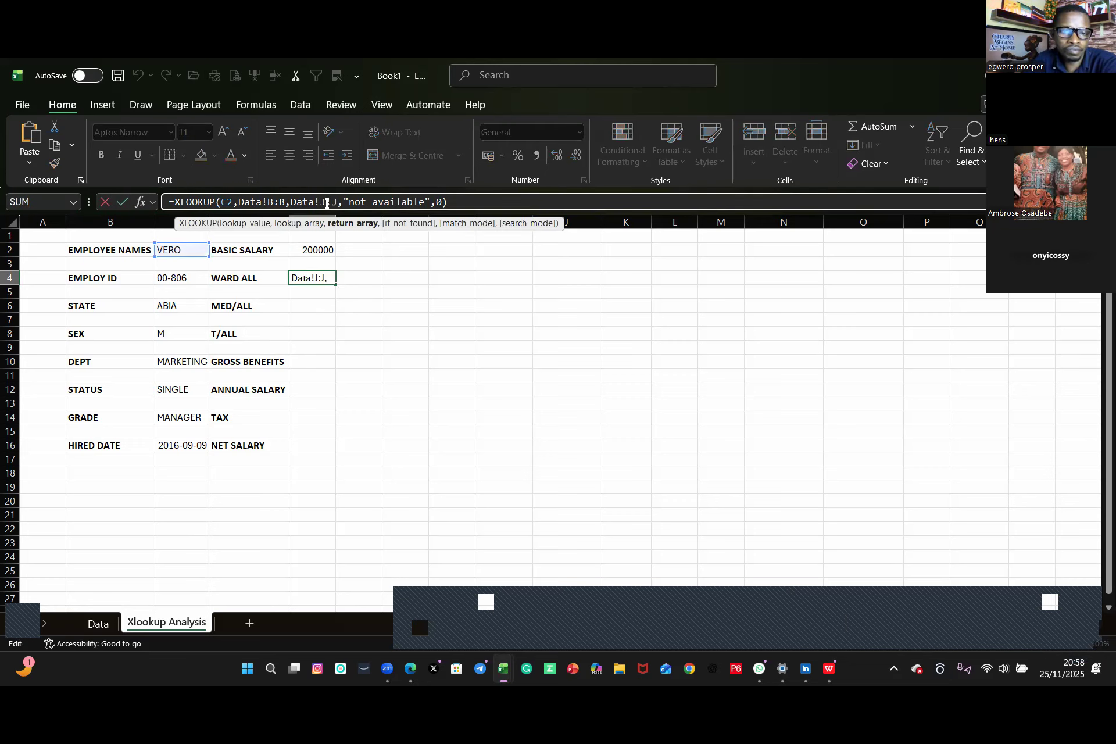
key(BackSpace)
text(K)
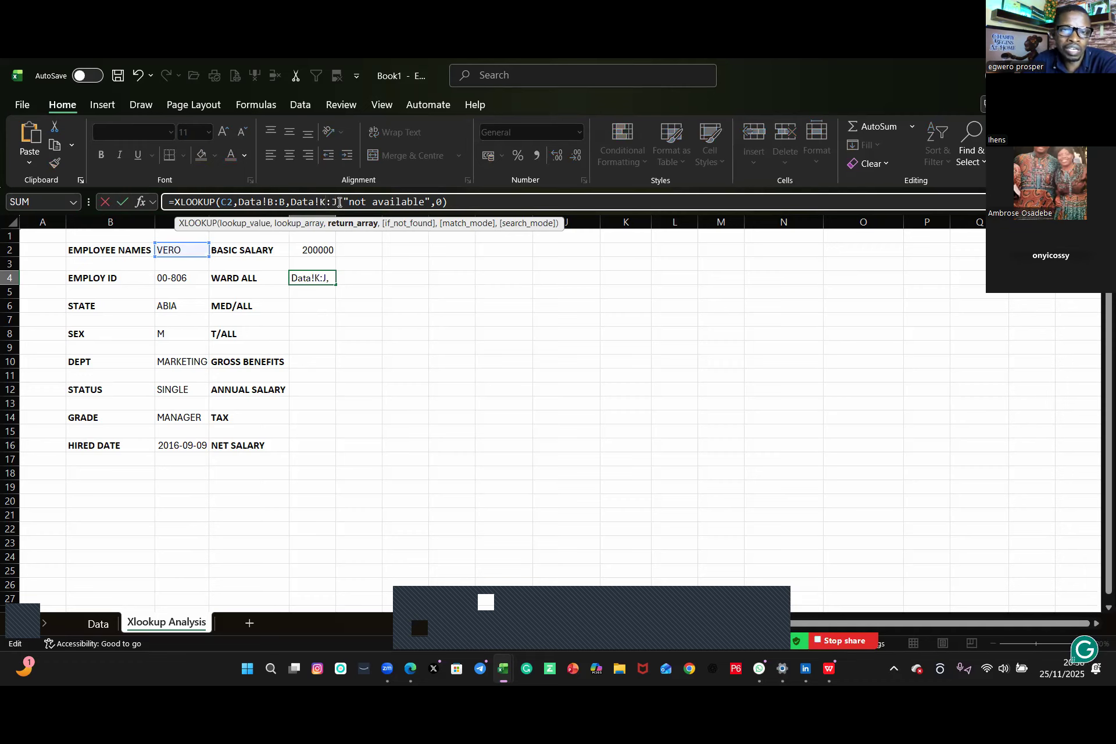
key(BackSpace)
text(K)
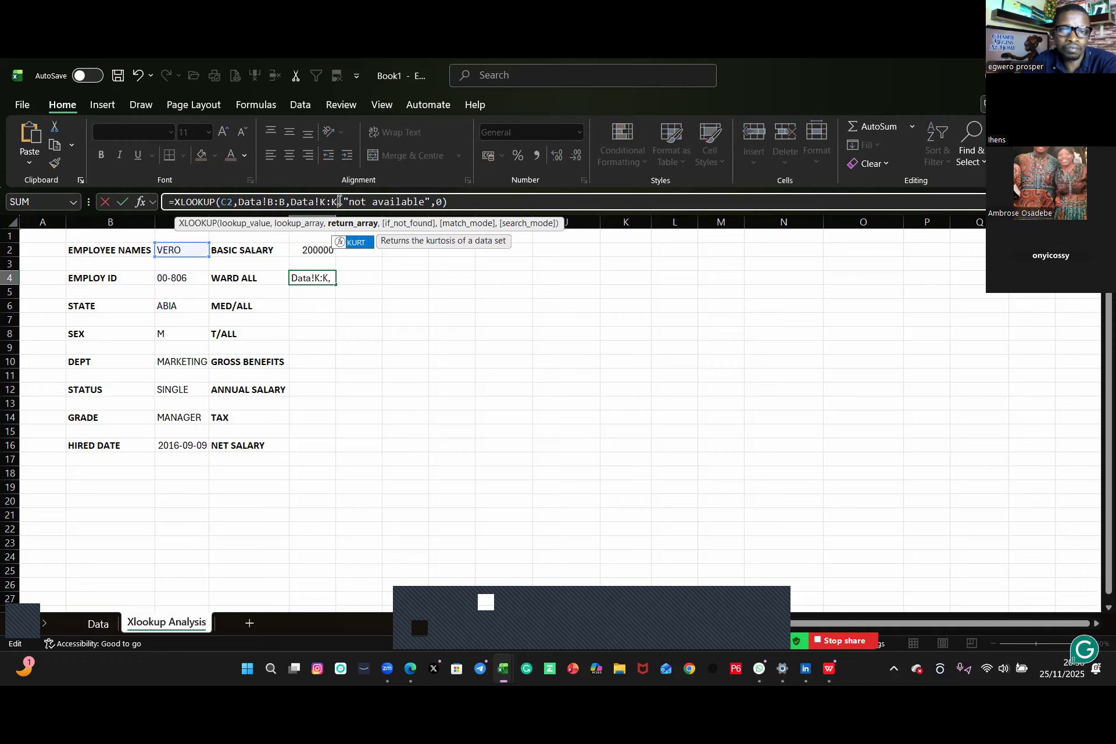
key(Return)
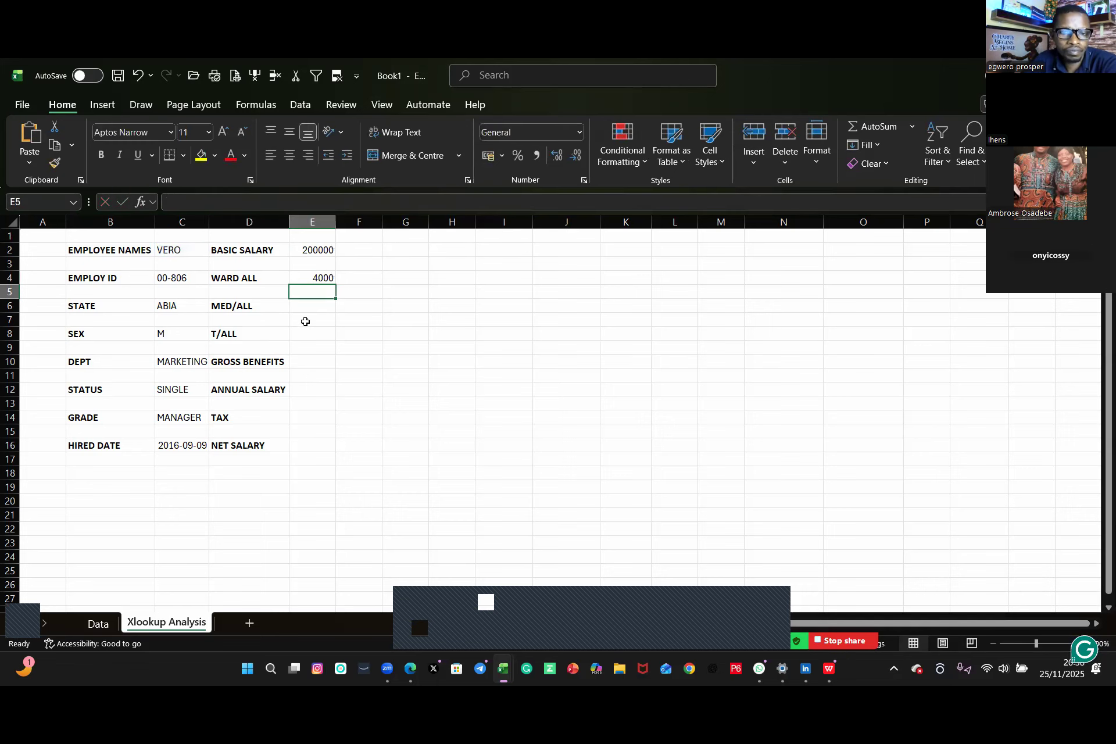
Step: Copy E4's XLOOKUP formula into E6 and change its return range to Data!L:L for medical allowance
click(322, 278)
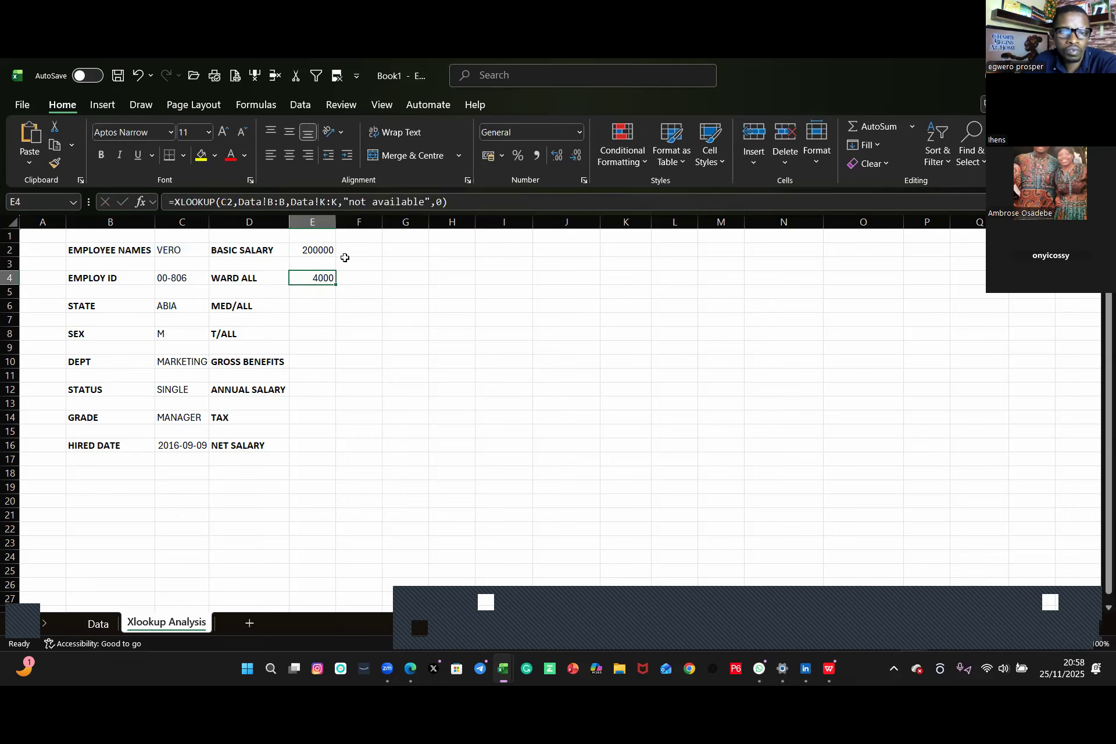
drag(455, 202, 118, 203)
key(ctrl+c)
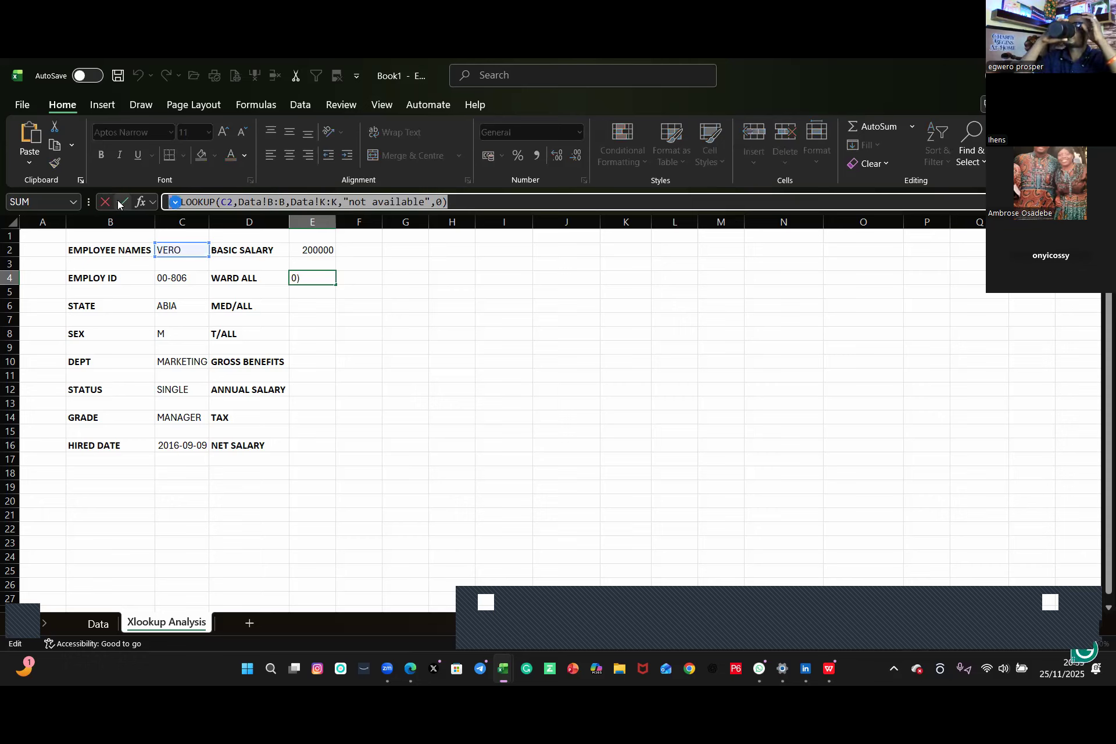
key(Return)
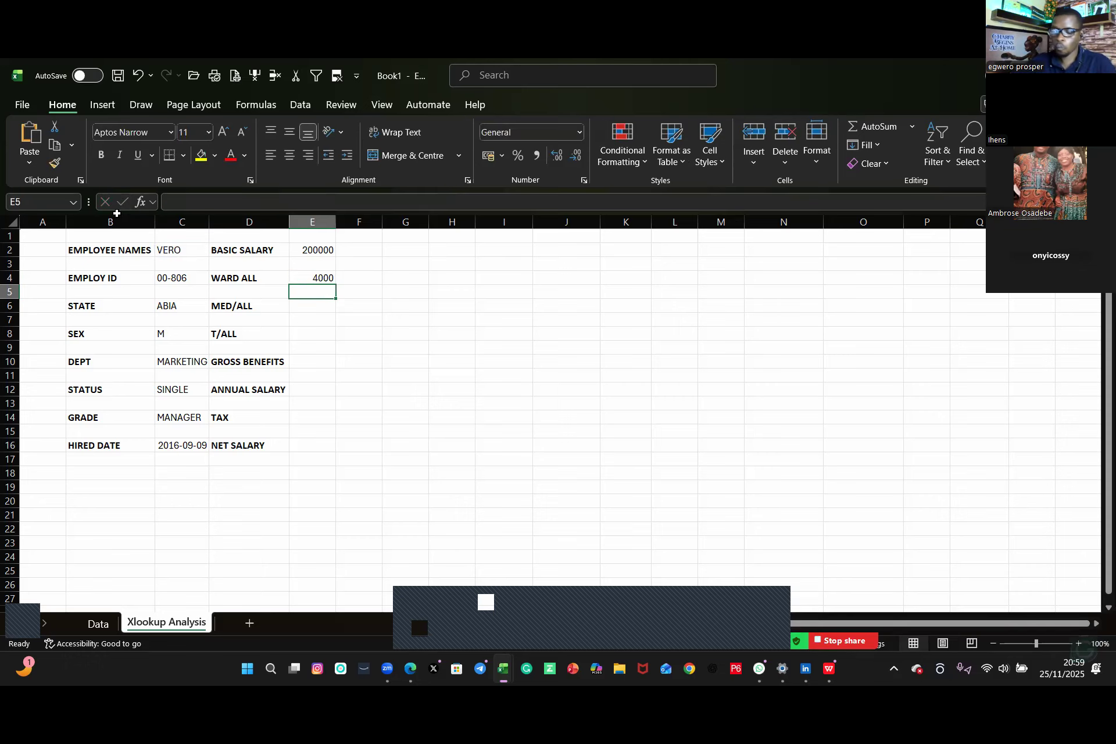
click(306, 305)
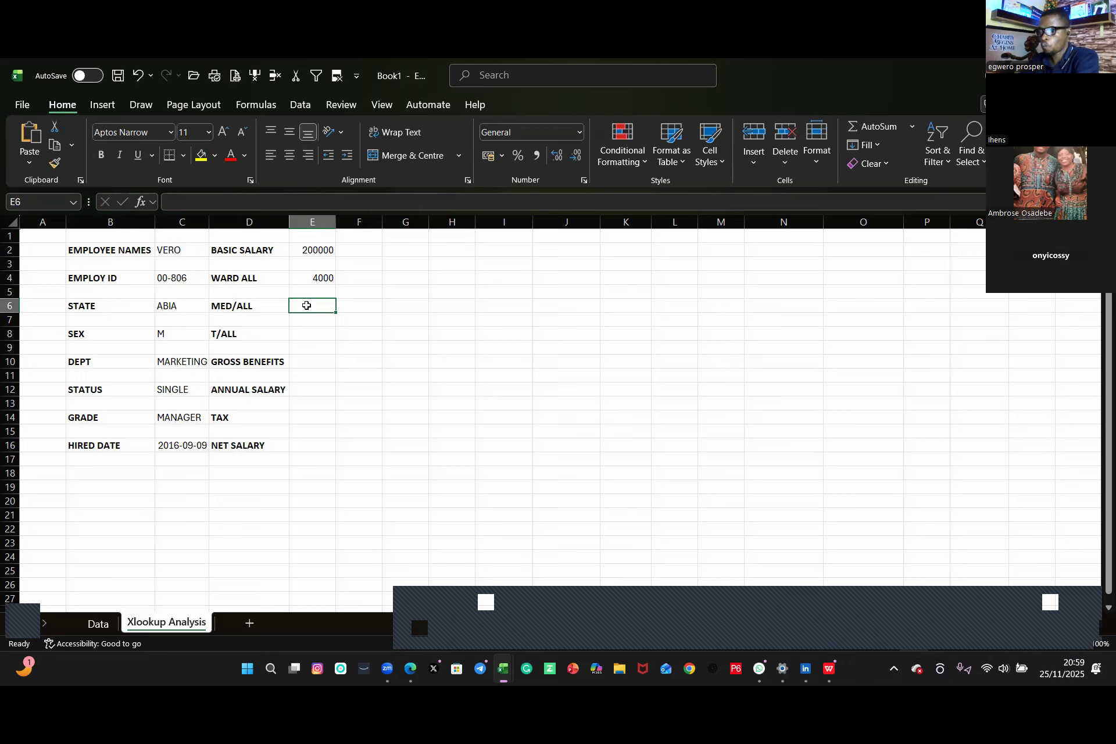
key(ctrl+v)
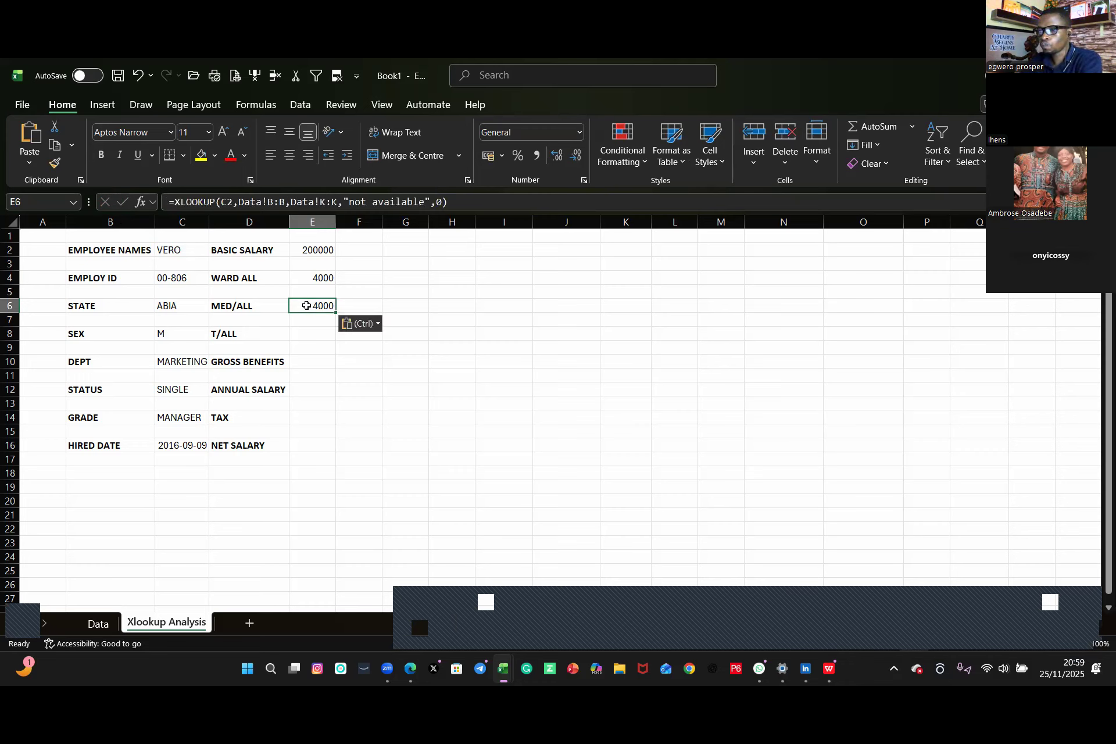
click(325, 202)
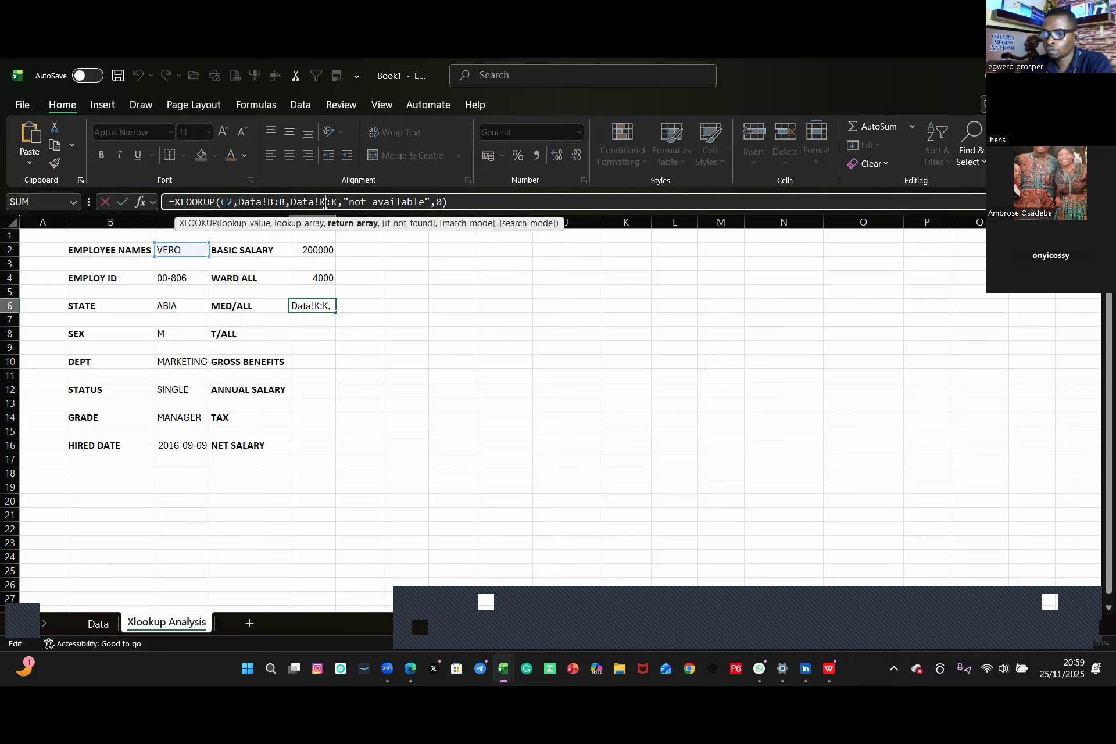
key(BackSpace)
text(L)
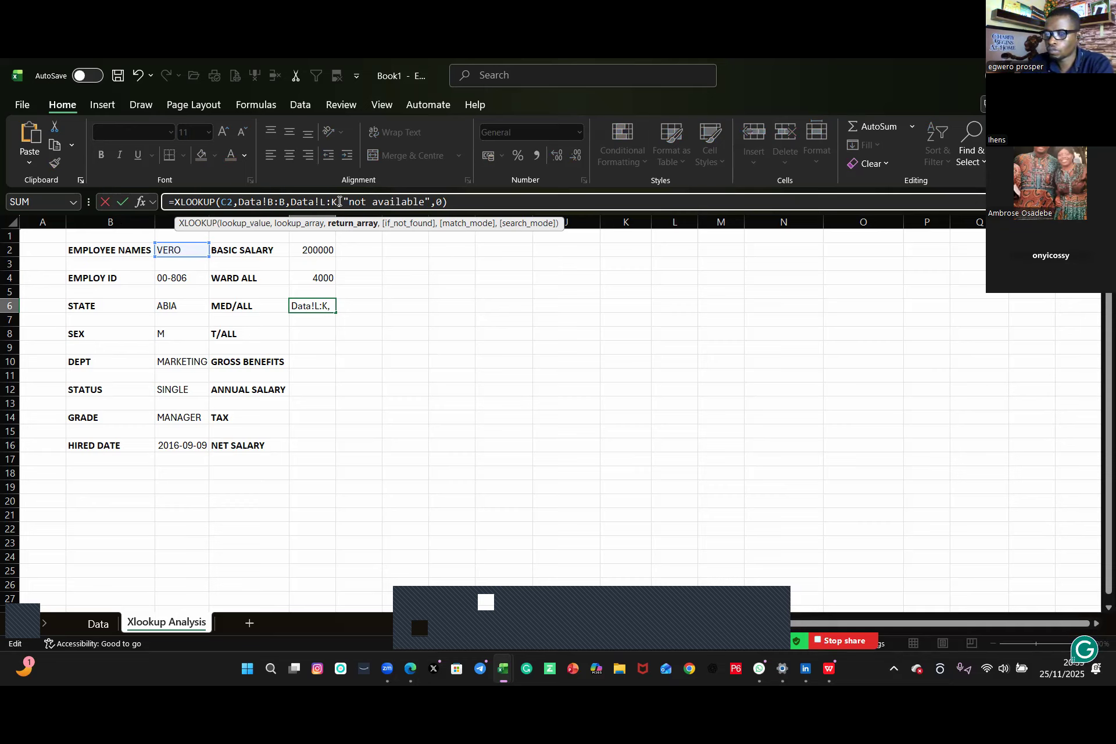
key(BackSpace)
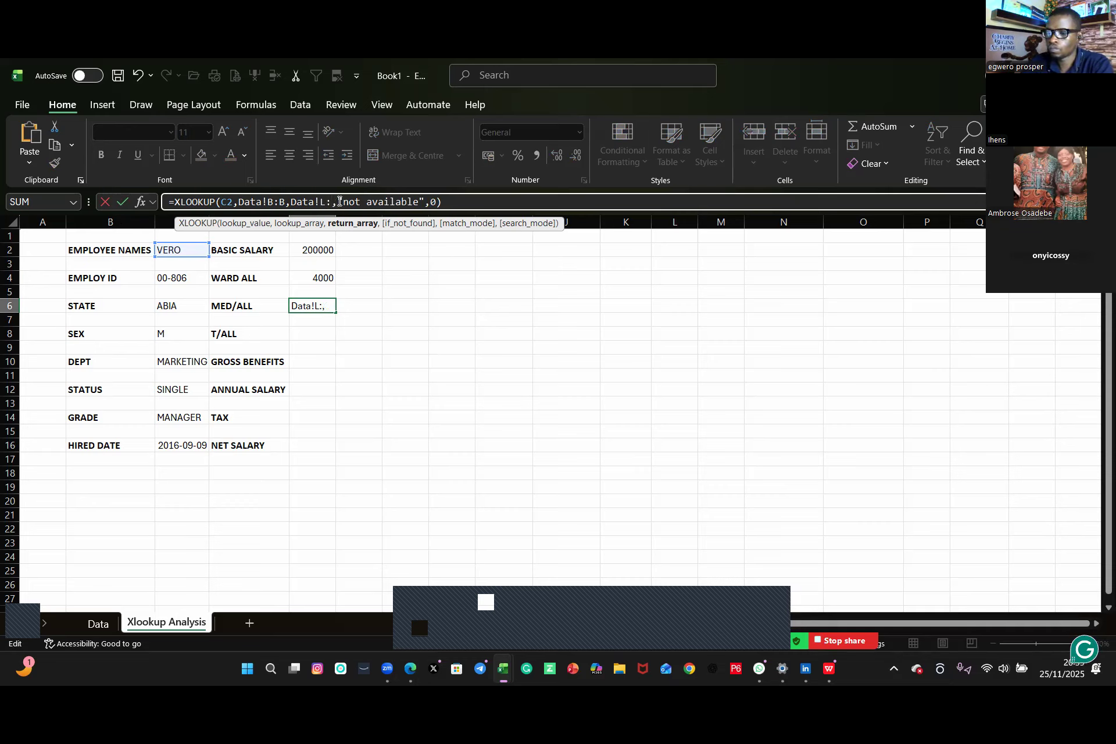
text(L)
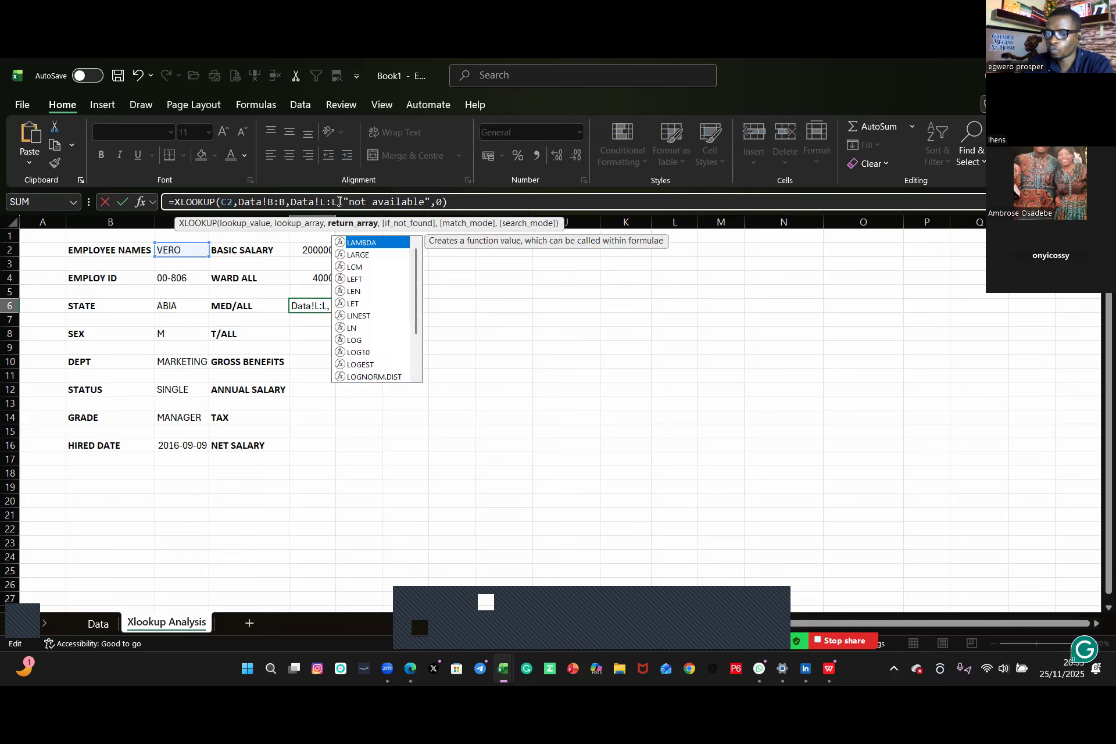
key(Return)
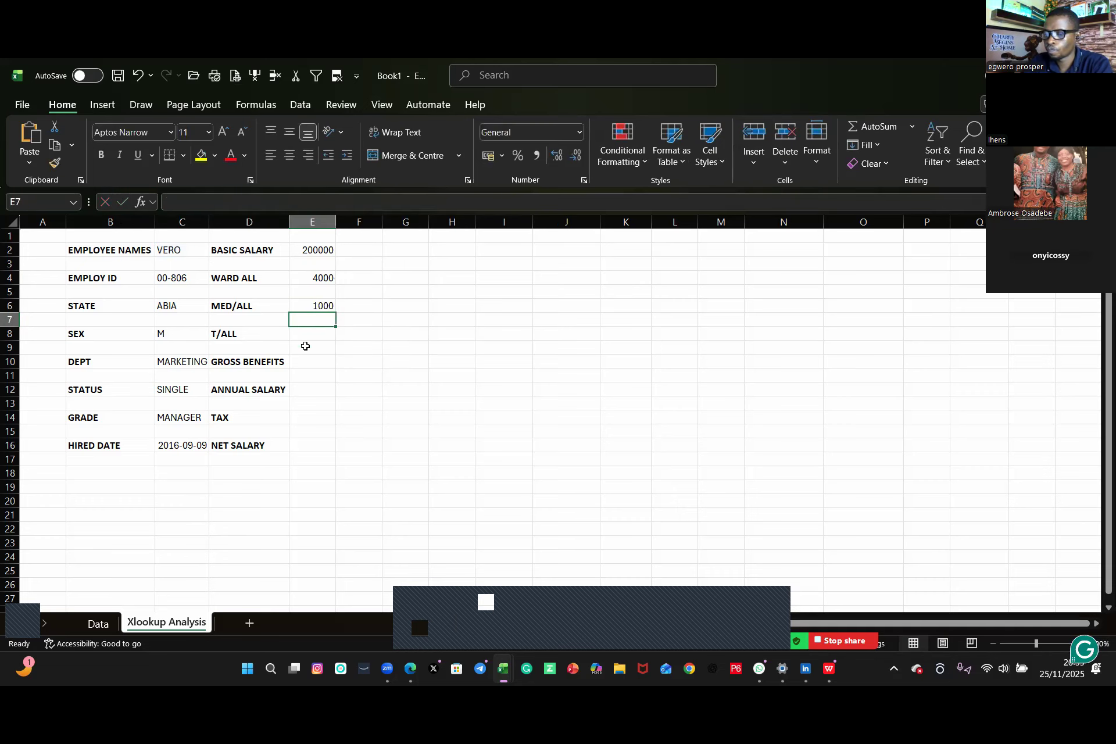
Step: Copy E6's XLOOKUP formula into E8 and change its return range to Data!M:M for transport allowance
click(322, 306)
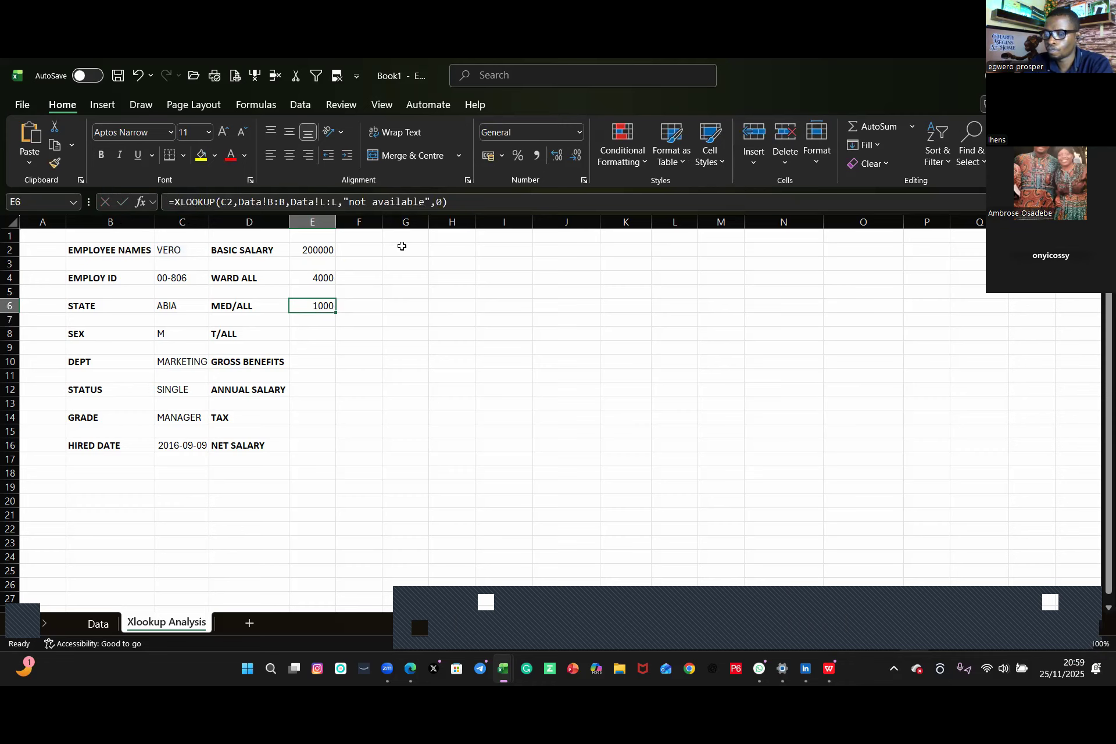
drag(451, 202, 154, 210)
key(ctrl+c)
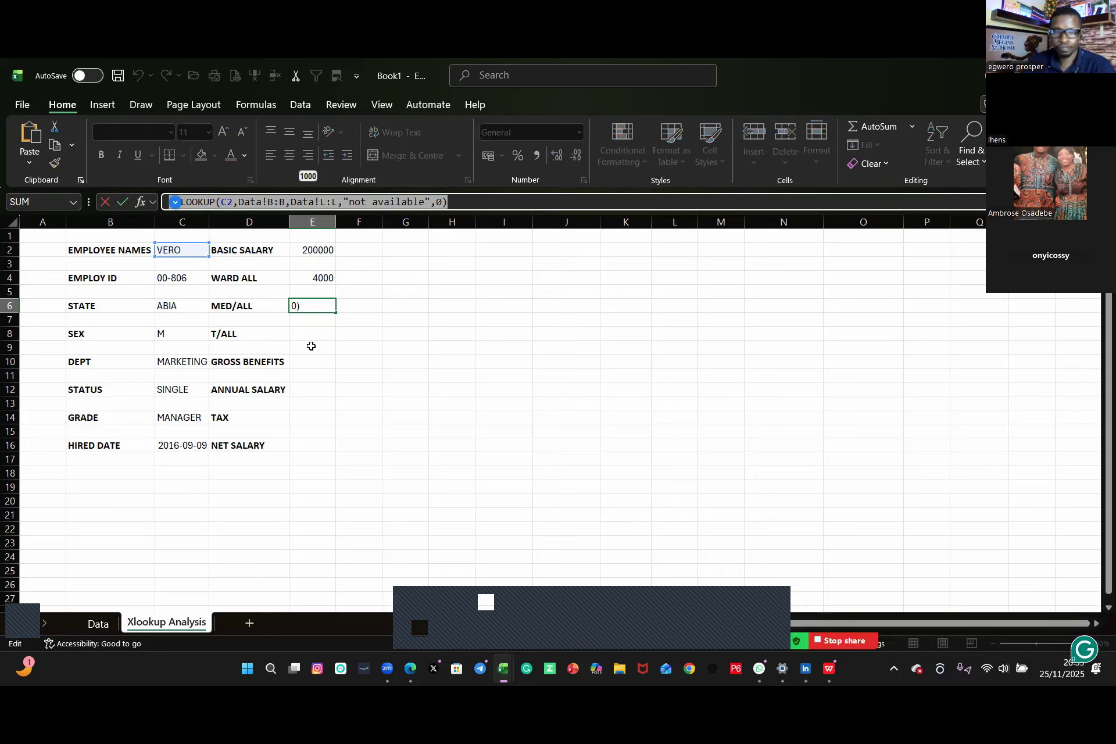
key(Return)
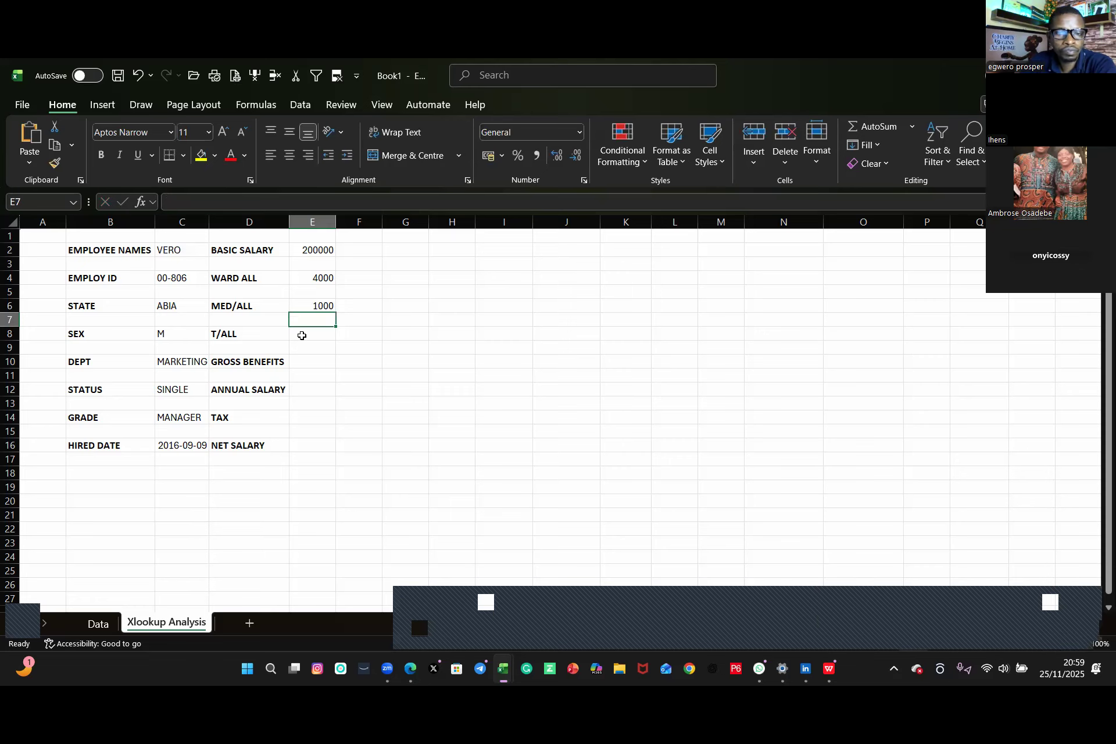
click(302, 336)
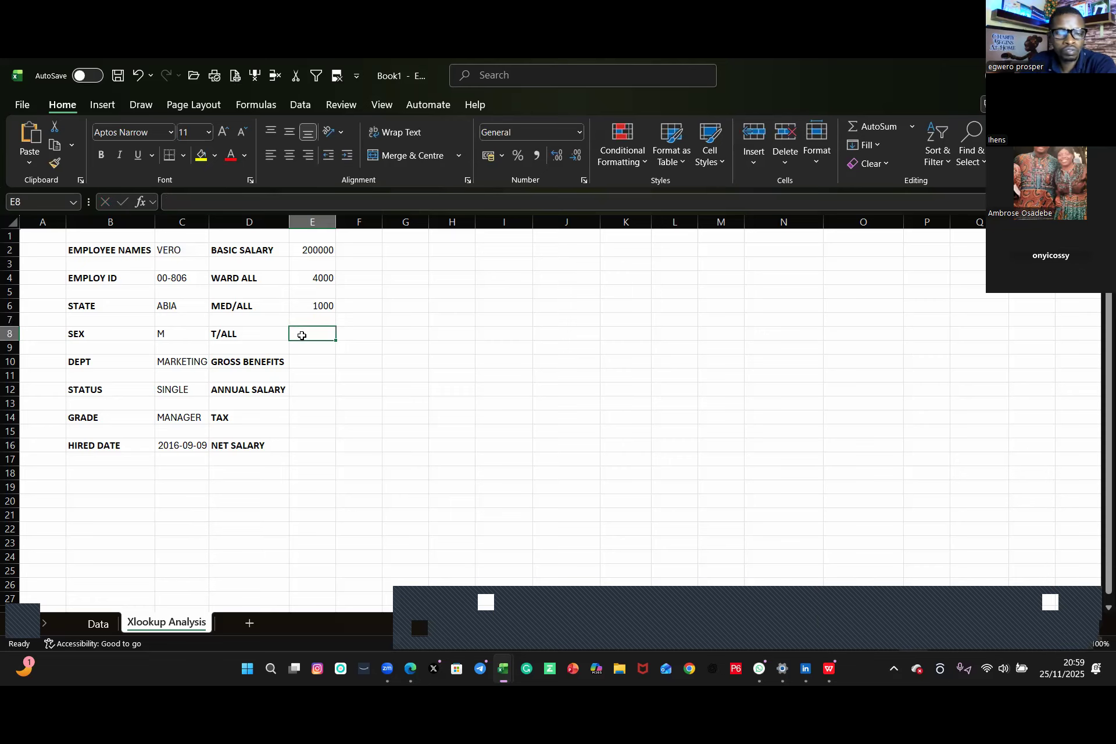
key(ctrl+v)
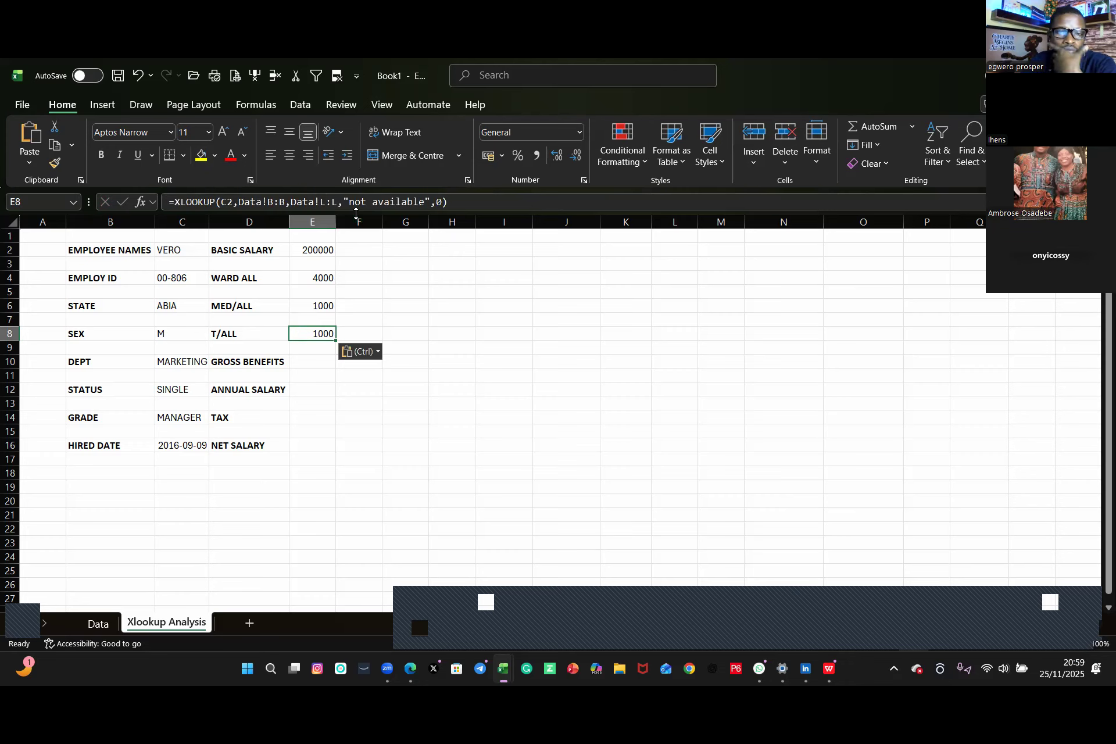
click(323, 201)
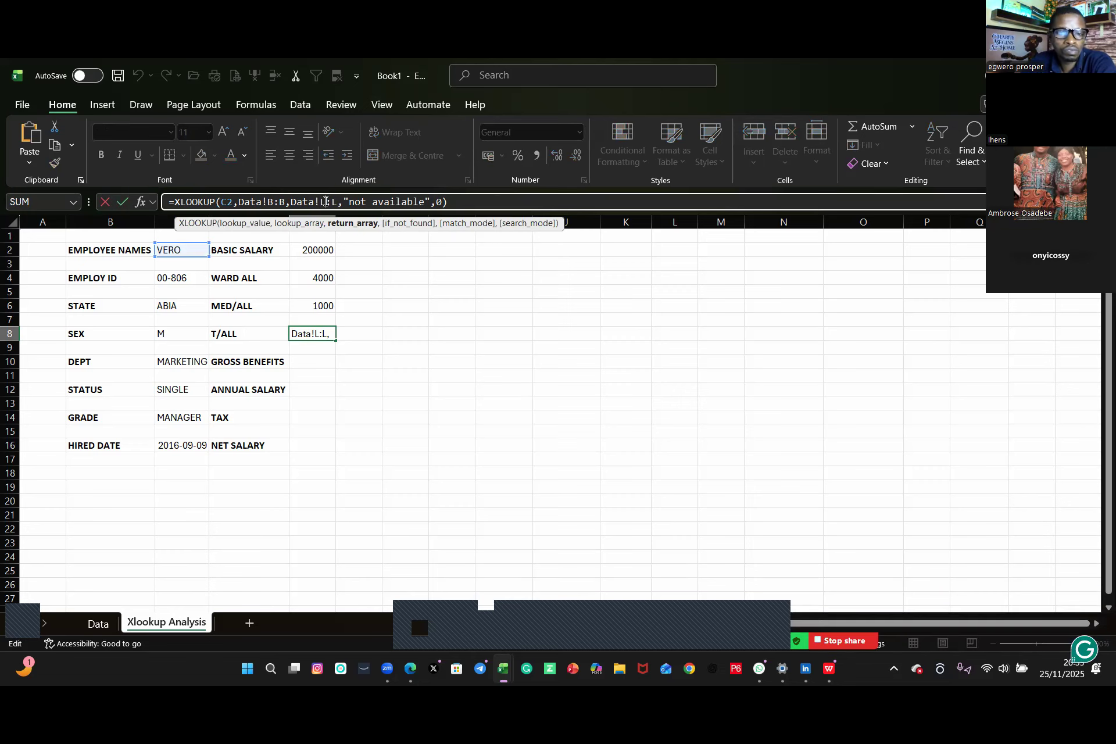
key(Delete)
text(M)
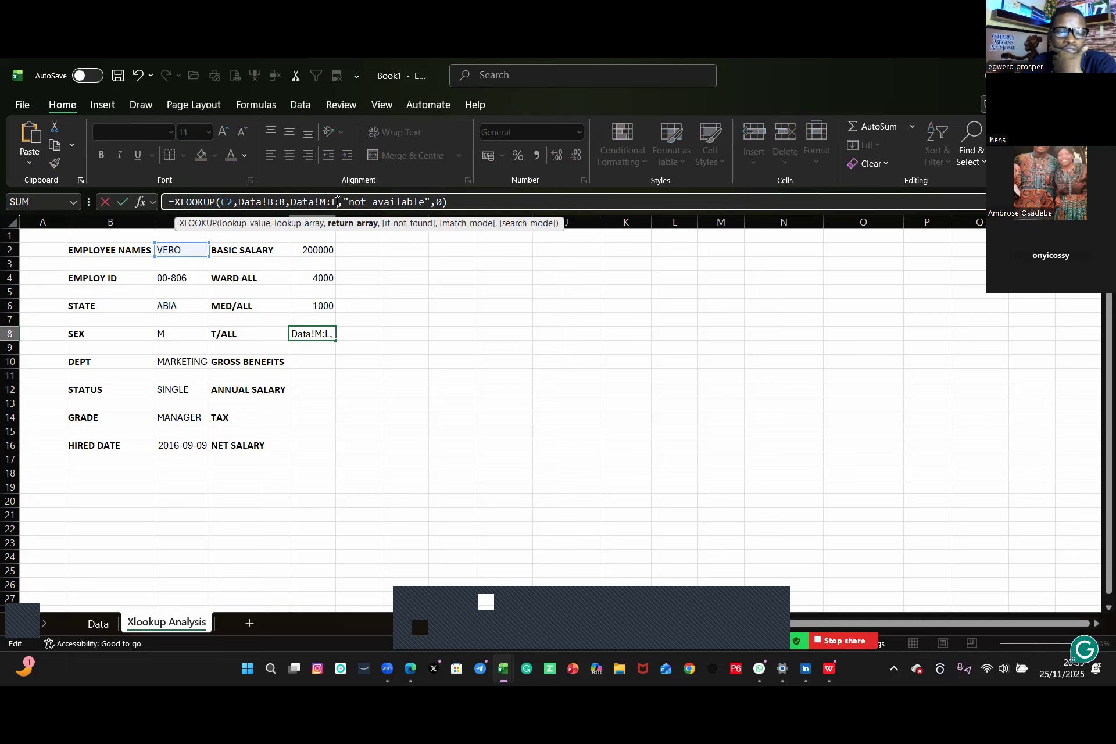
key(BackSpace)
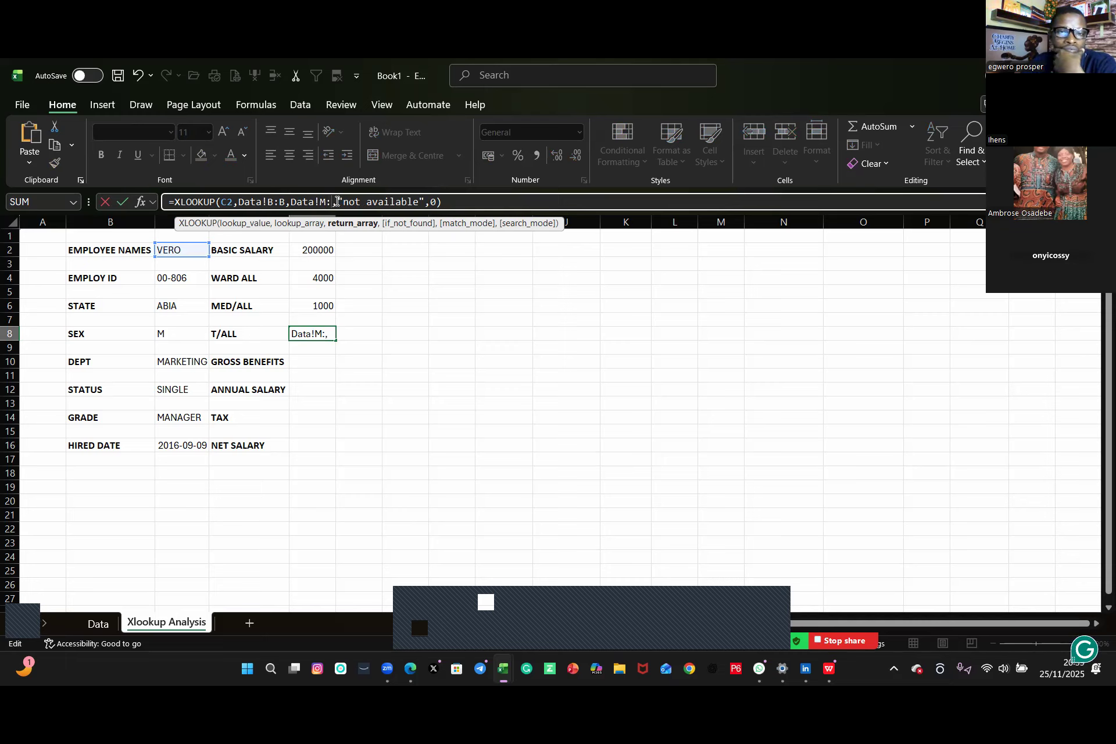
text(M)
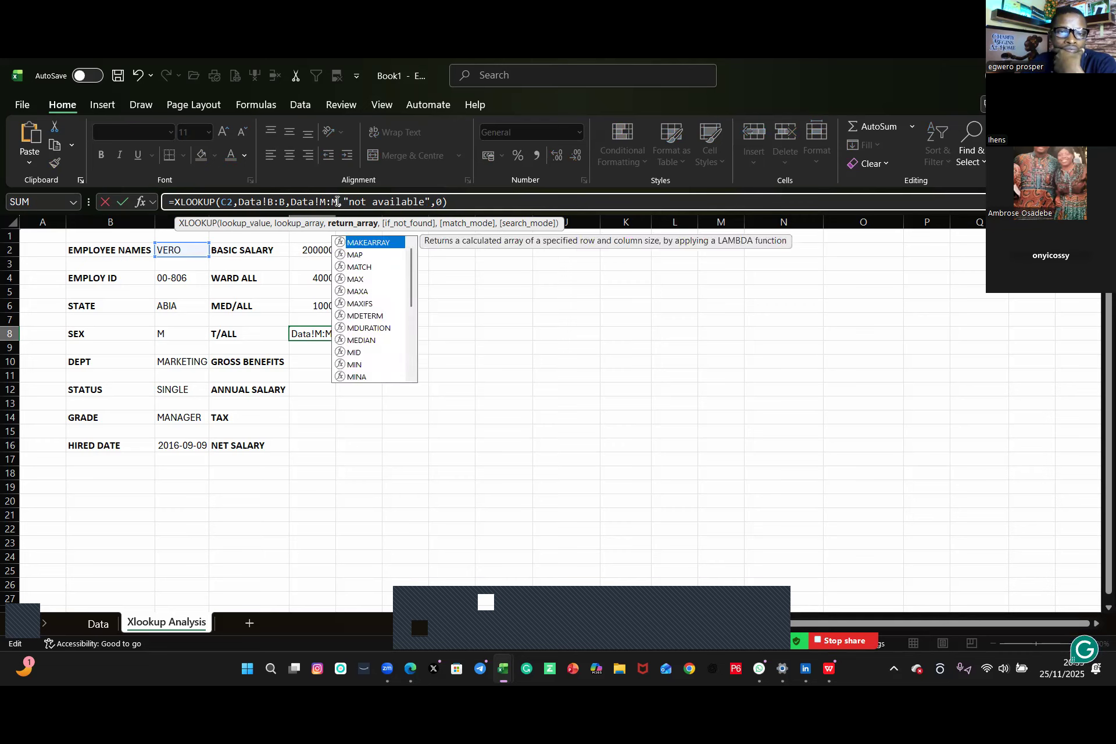
key(Return)
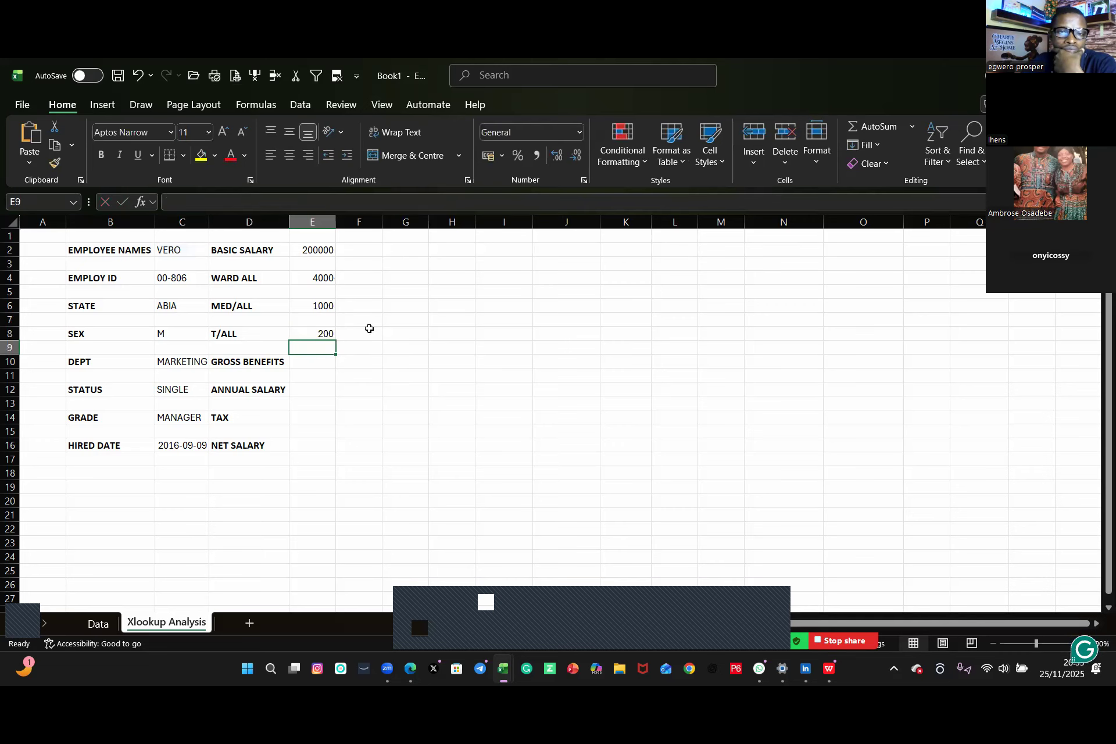
Step: Copy E8's XLOOKUP formula into E10 and change its return range to Data!N:N for gross benefits
click(308, 364)
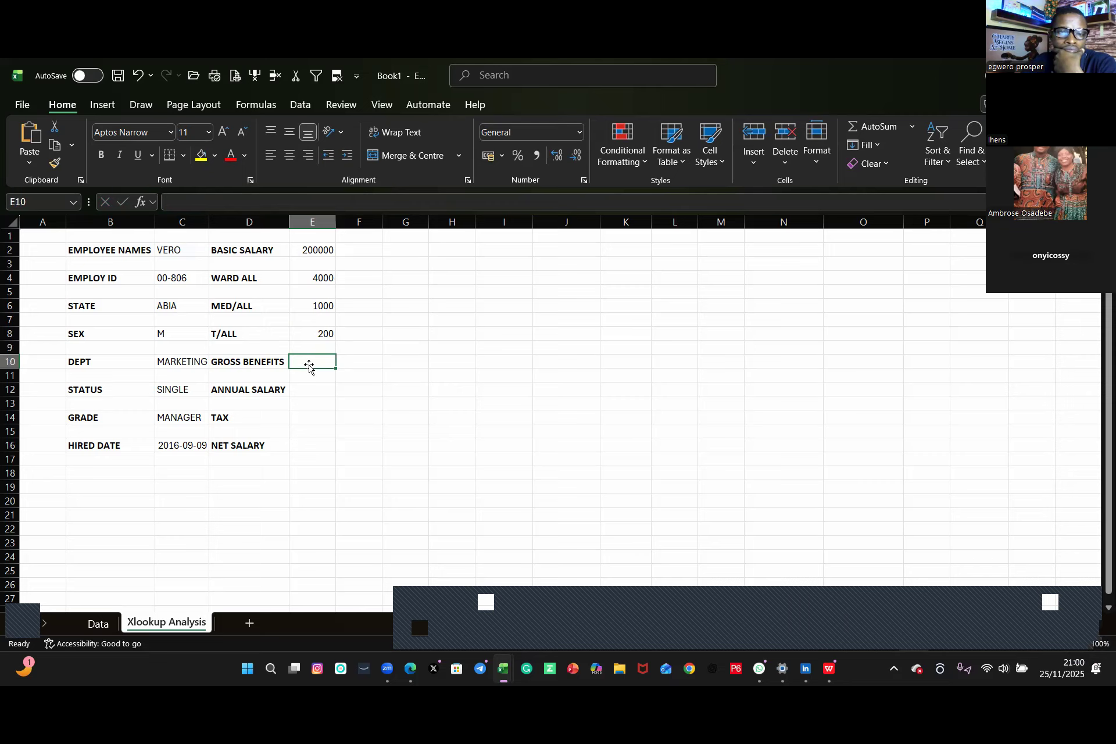
click(322, 335)
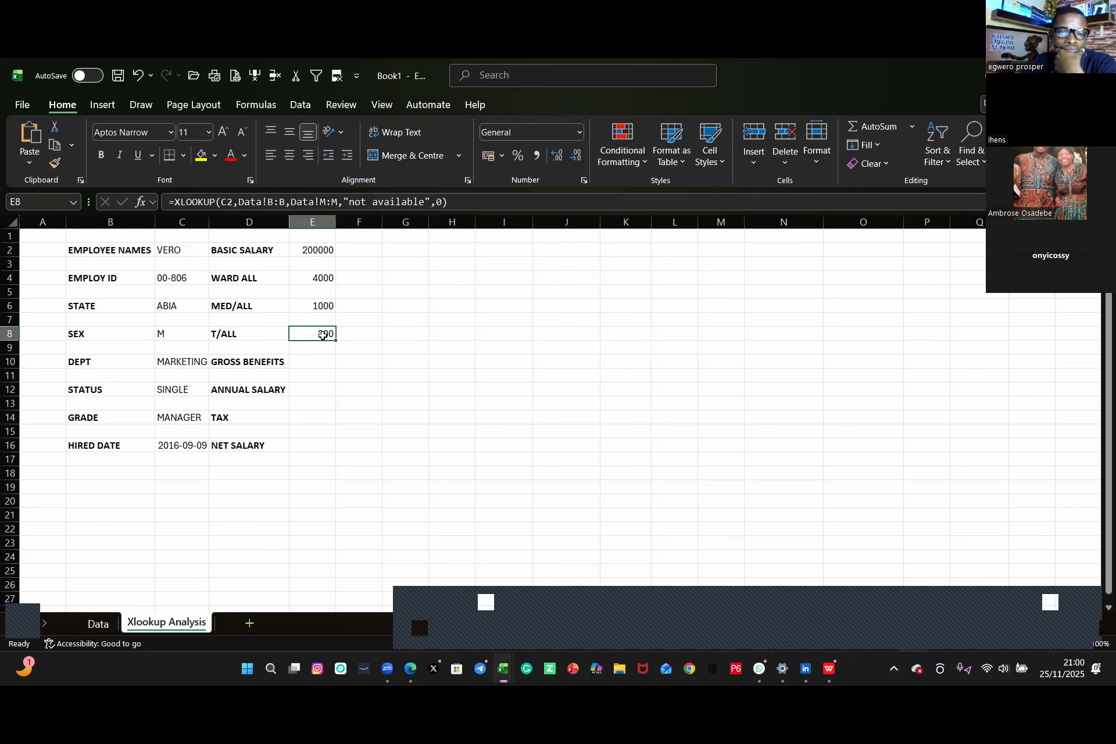
drag(464, 199, 139, 215)
key(ctrl+c)
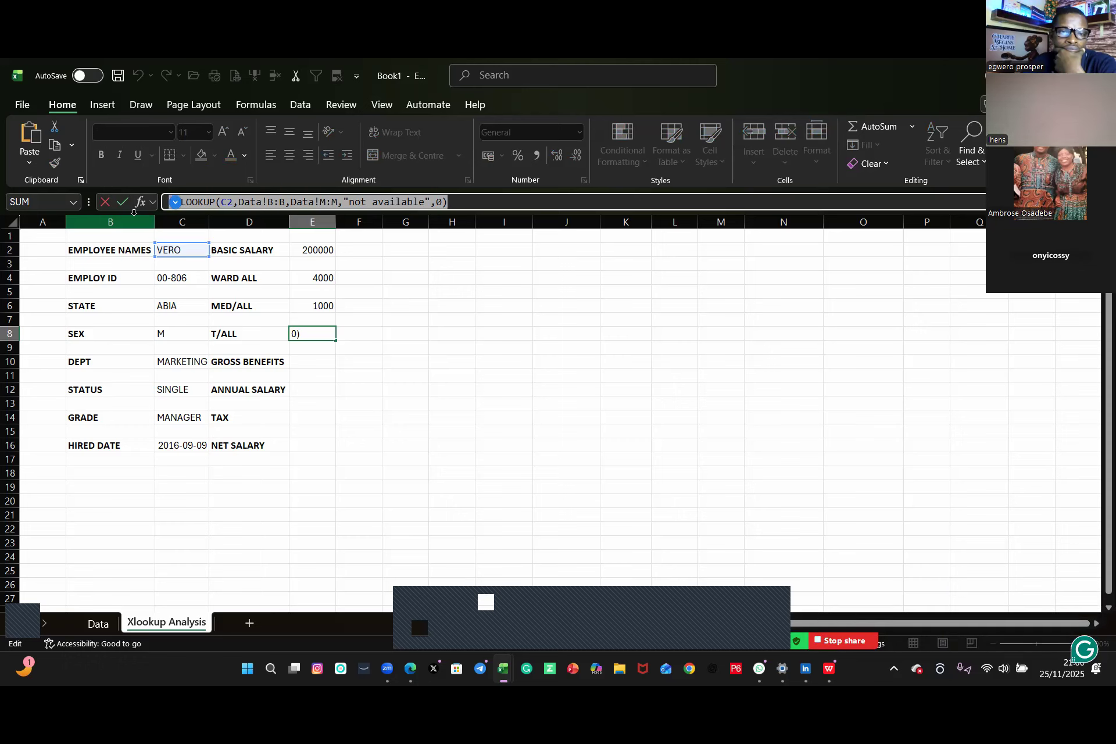
key(Return)
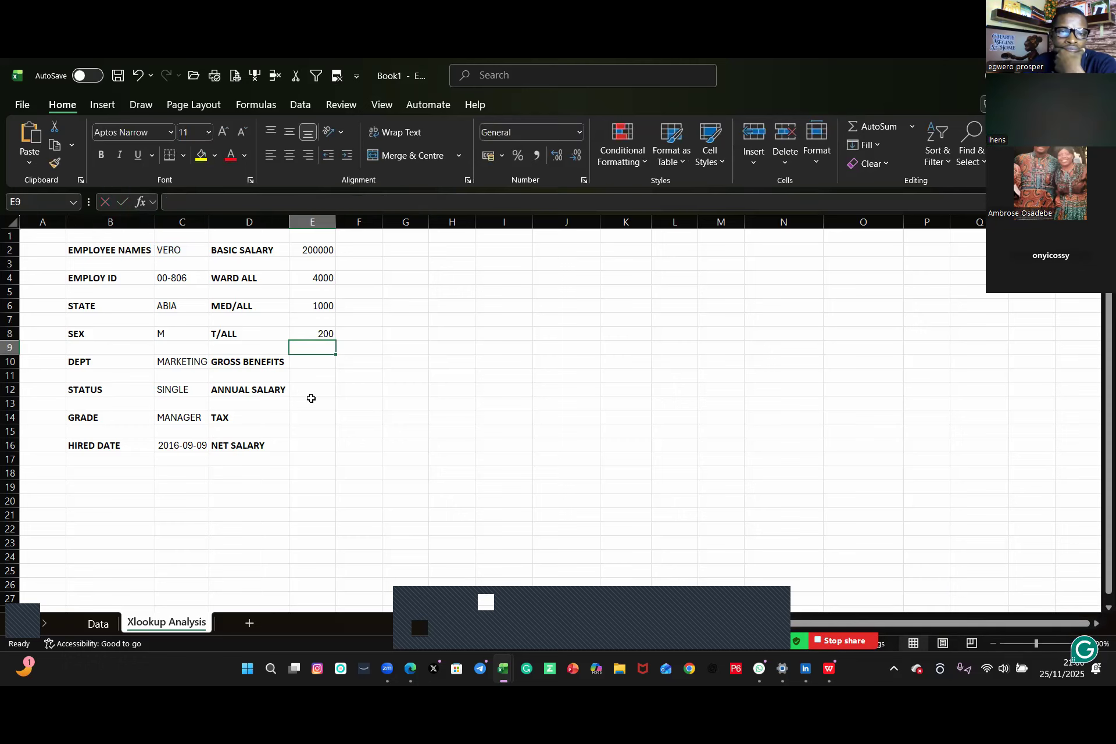
click(303, 362)
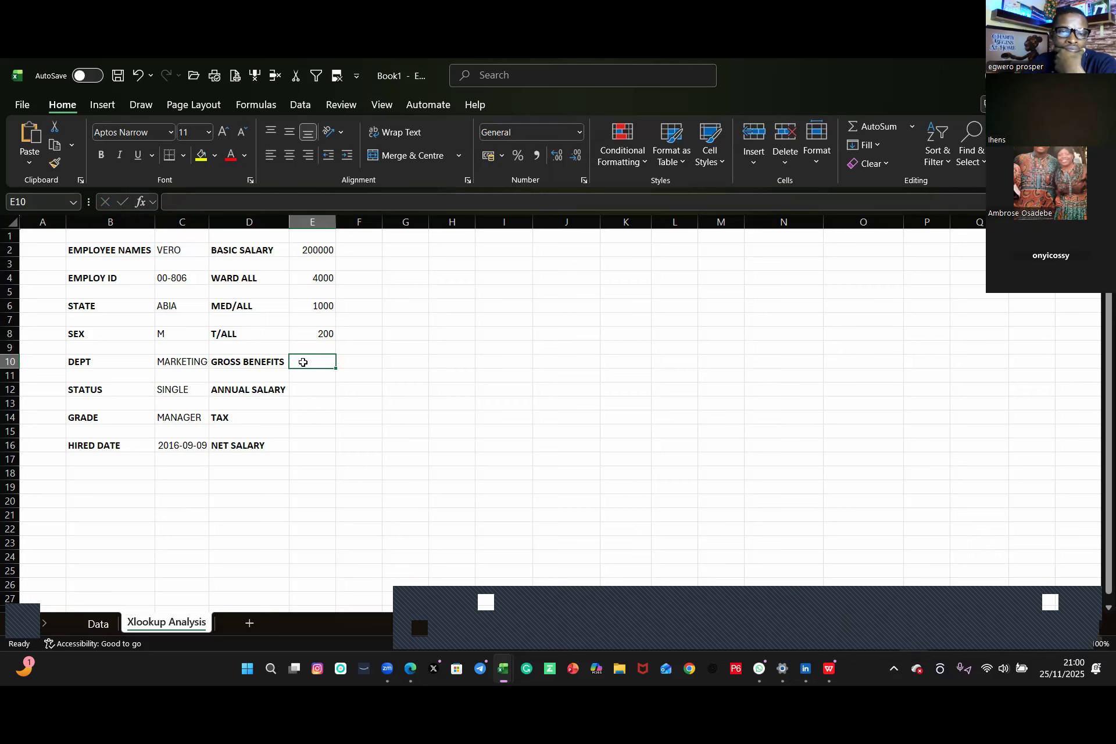
key(ctrl+v)
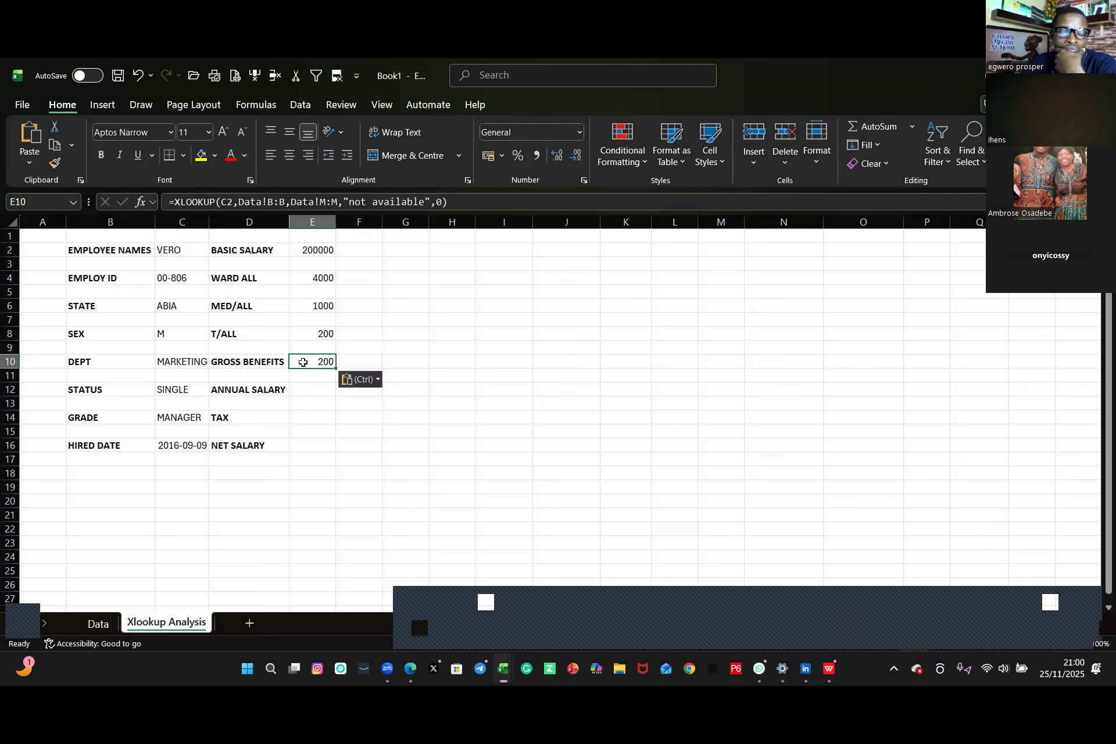
click(325, 203)
key(BackSpace)
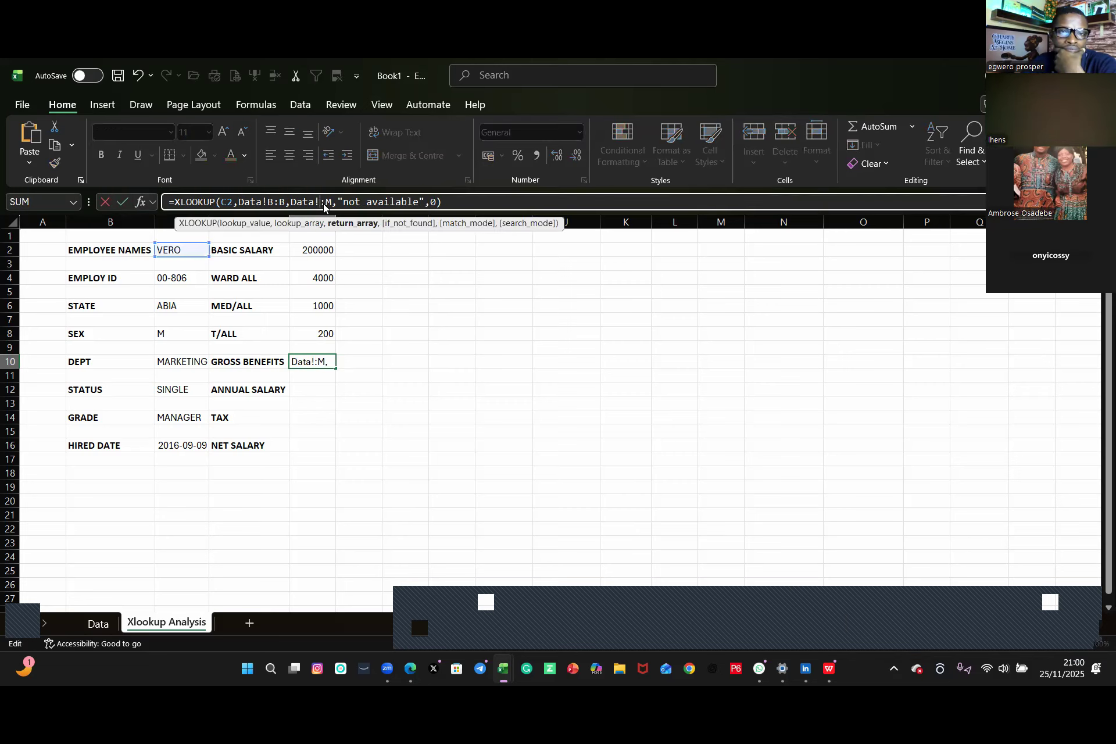
text(N)
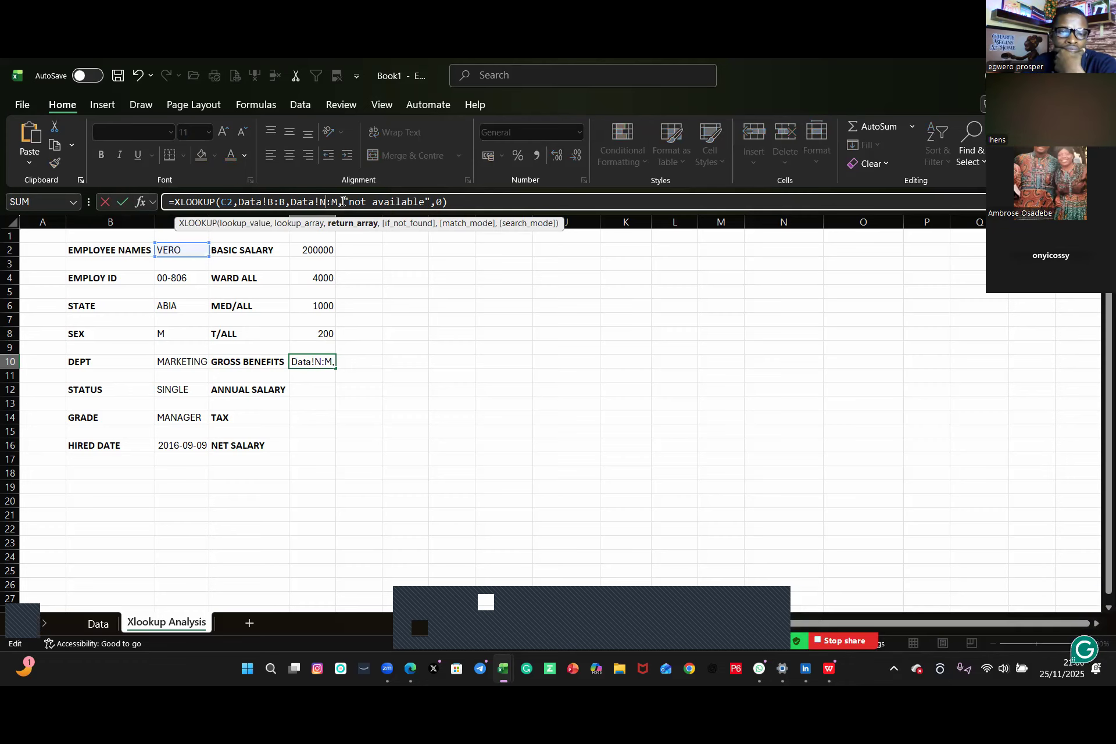
click(342, 200)
click(339, 201)
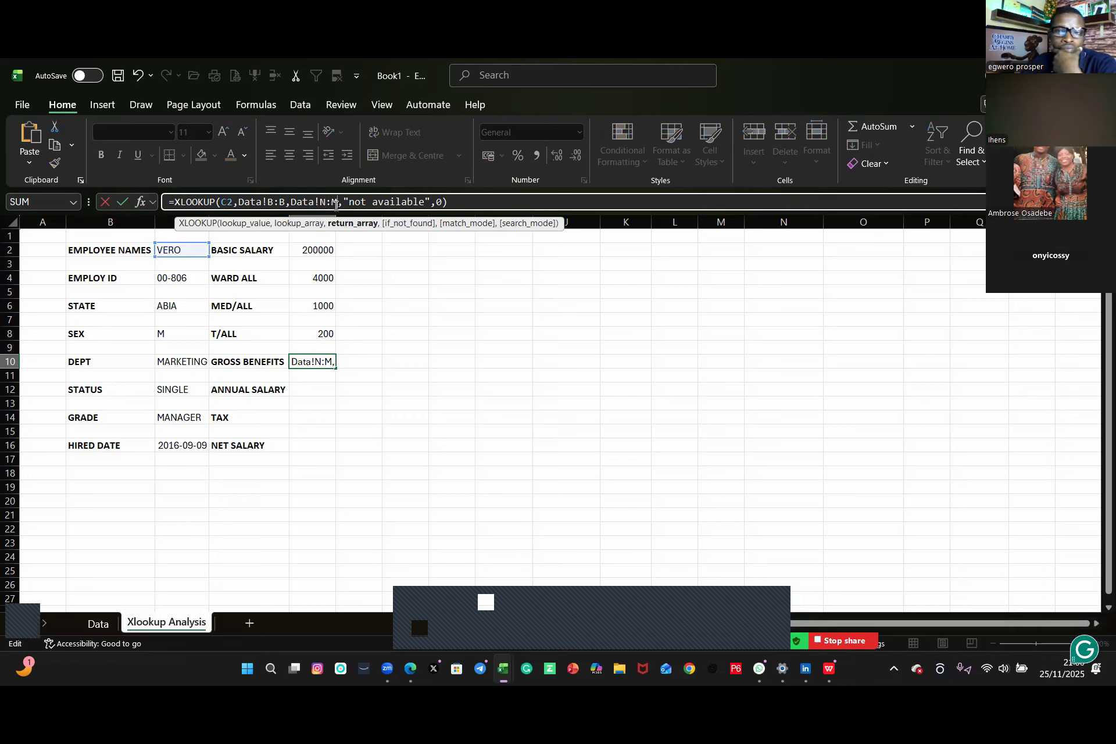
key(BackSpace)
text(N)
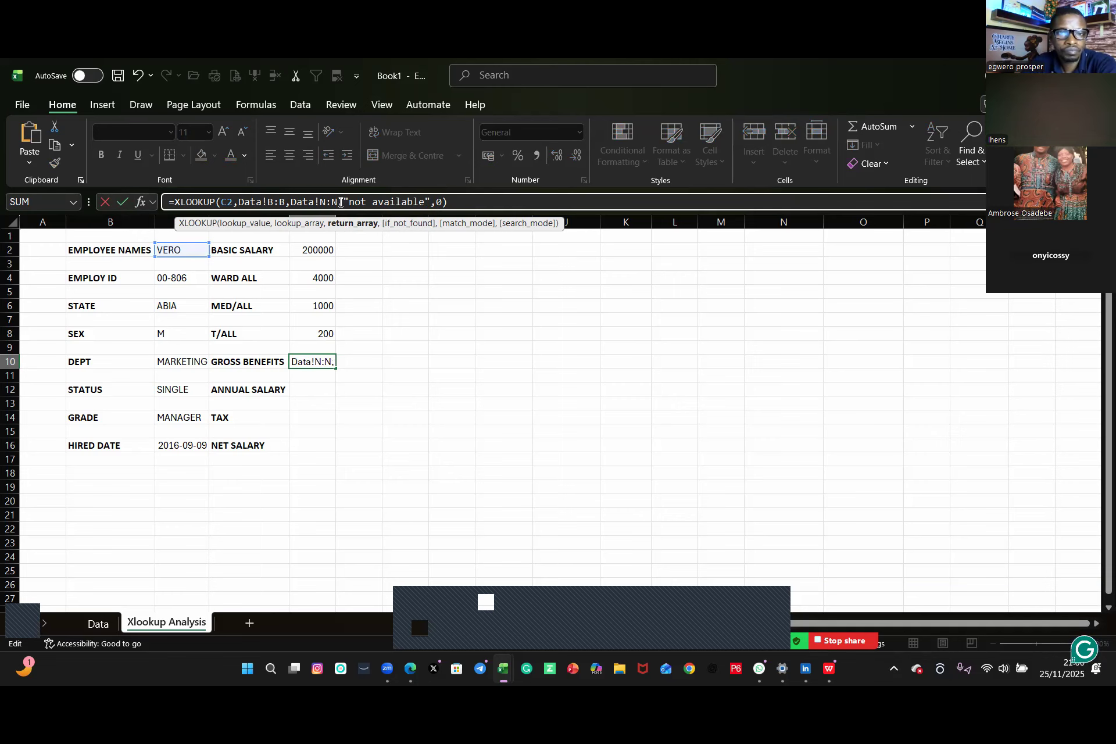
key(Return)
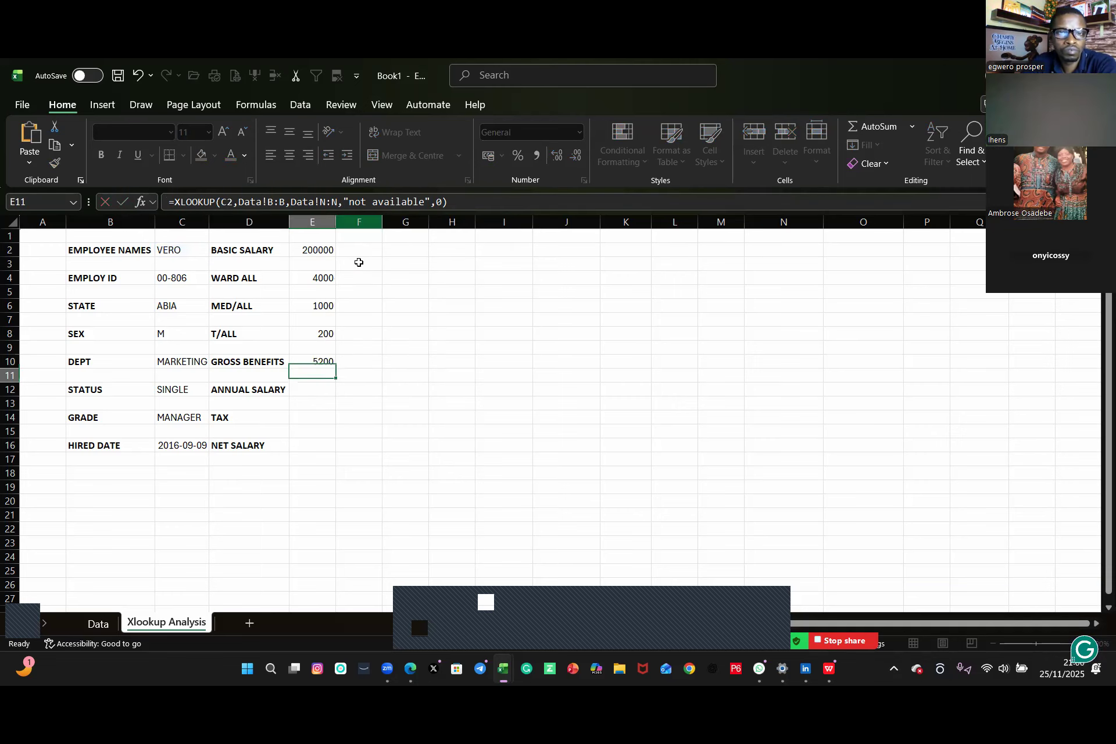
Step: Copy E10's XLOOKUP formula into E12 and change its return range to Data!O:O for annual salary
click(324, 362)
drag(457, 202, 153, 201)
key(ctrl+c)
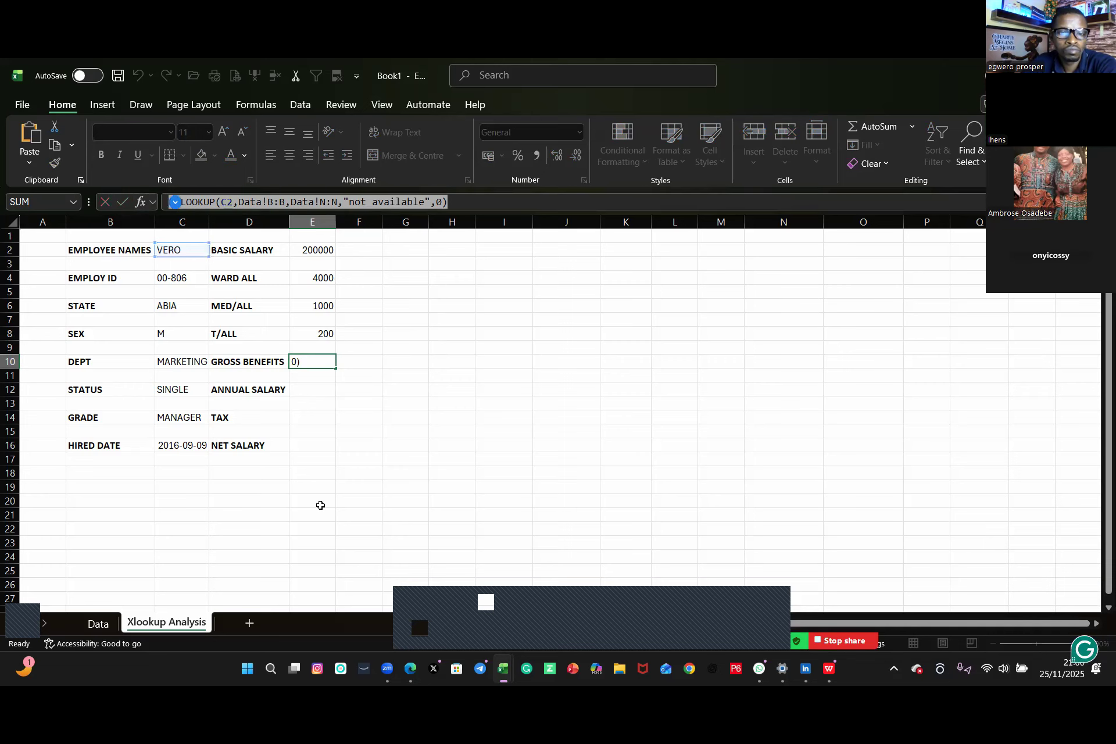
key(Return)
click(308, 392)
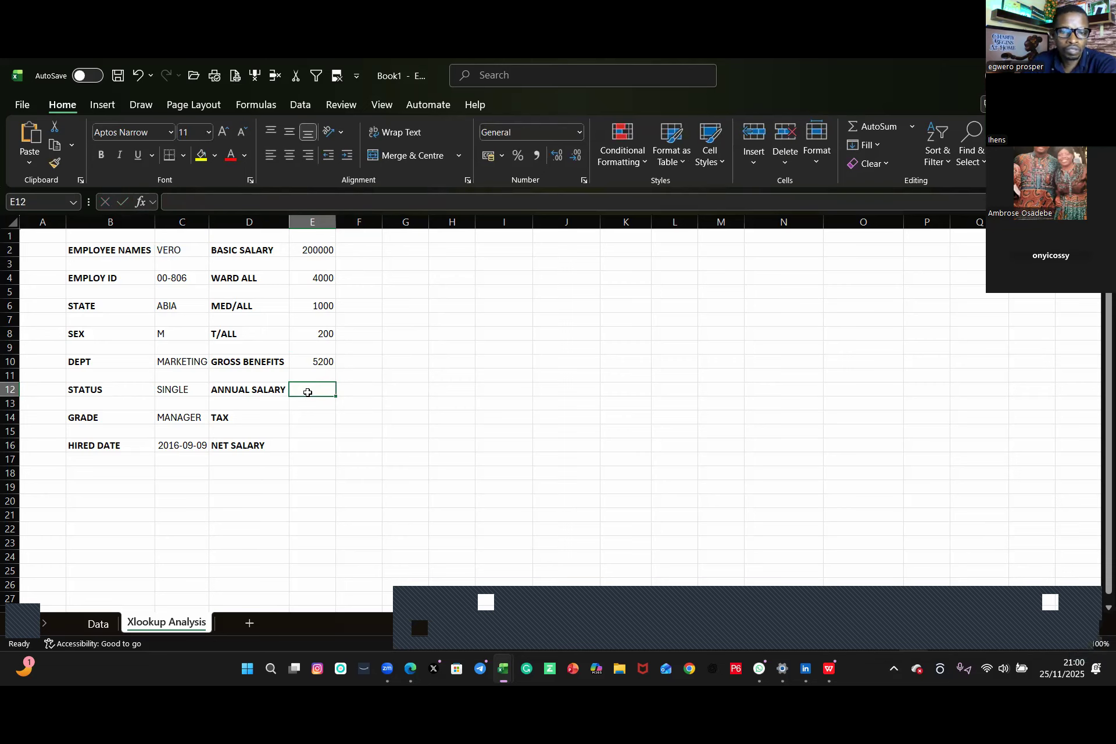
key(ctrl+v)
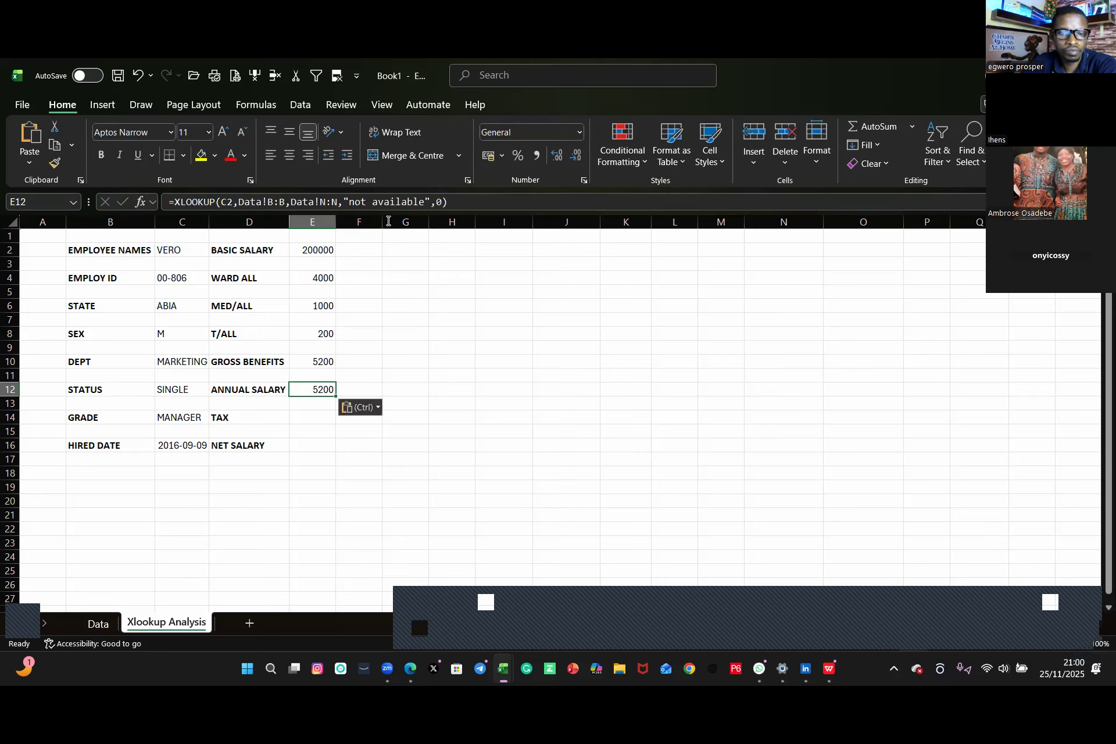
click(325, 201)
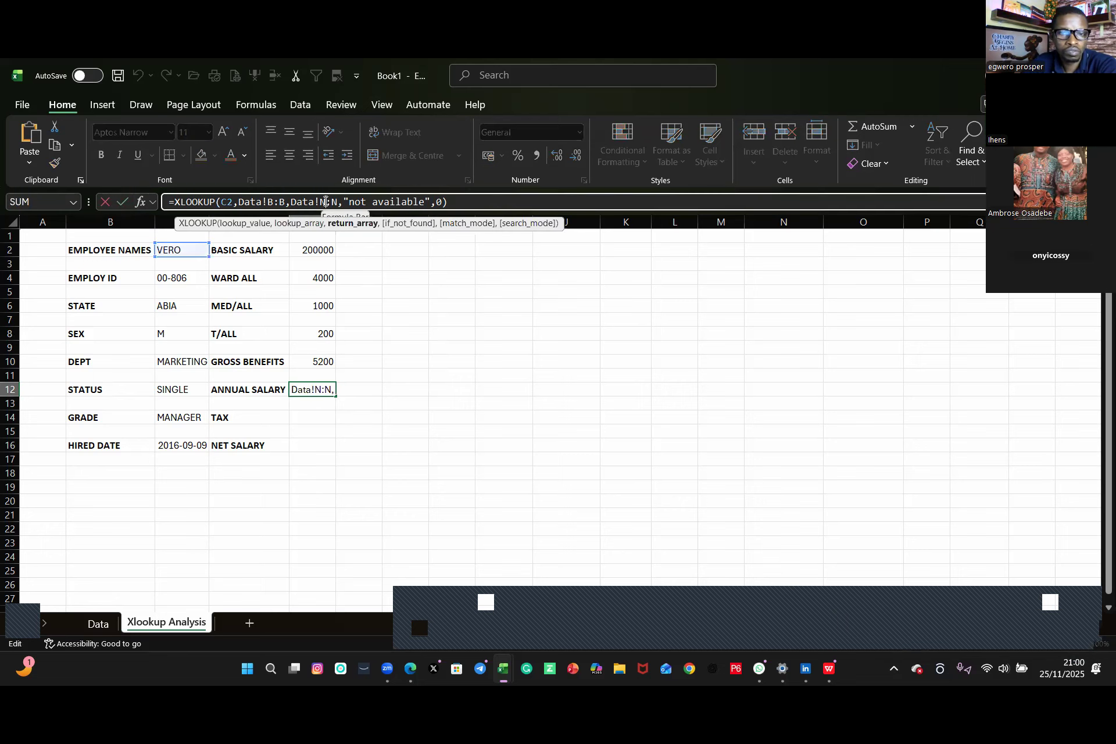
key(BackSpace)
text(O)
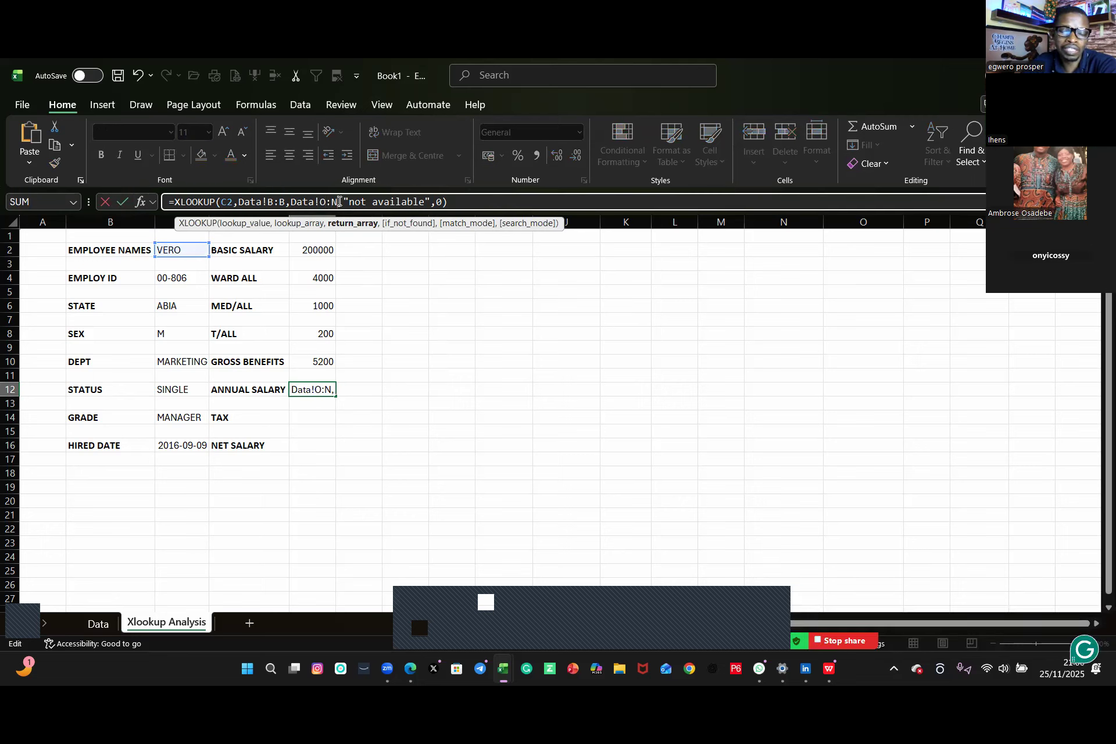
key(BackSpace)
text(O)
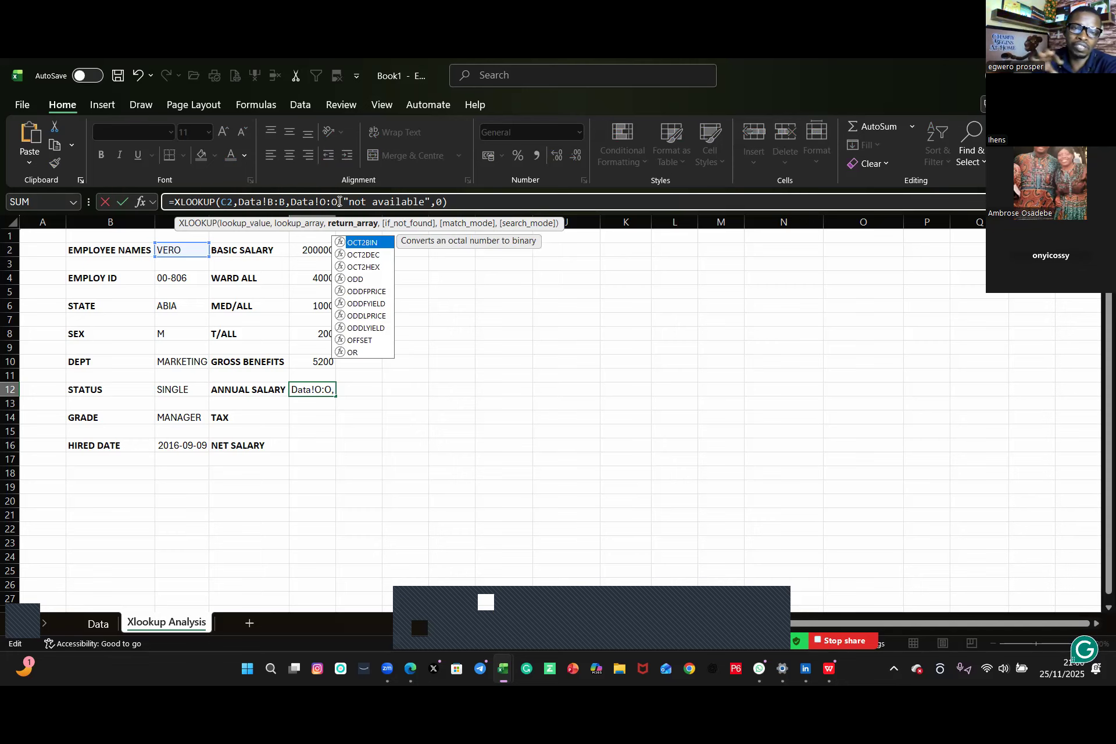
key(Return)
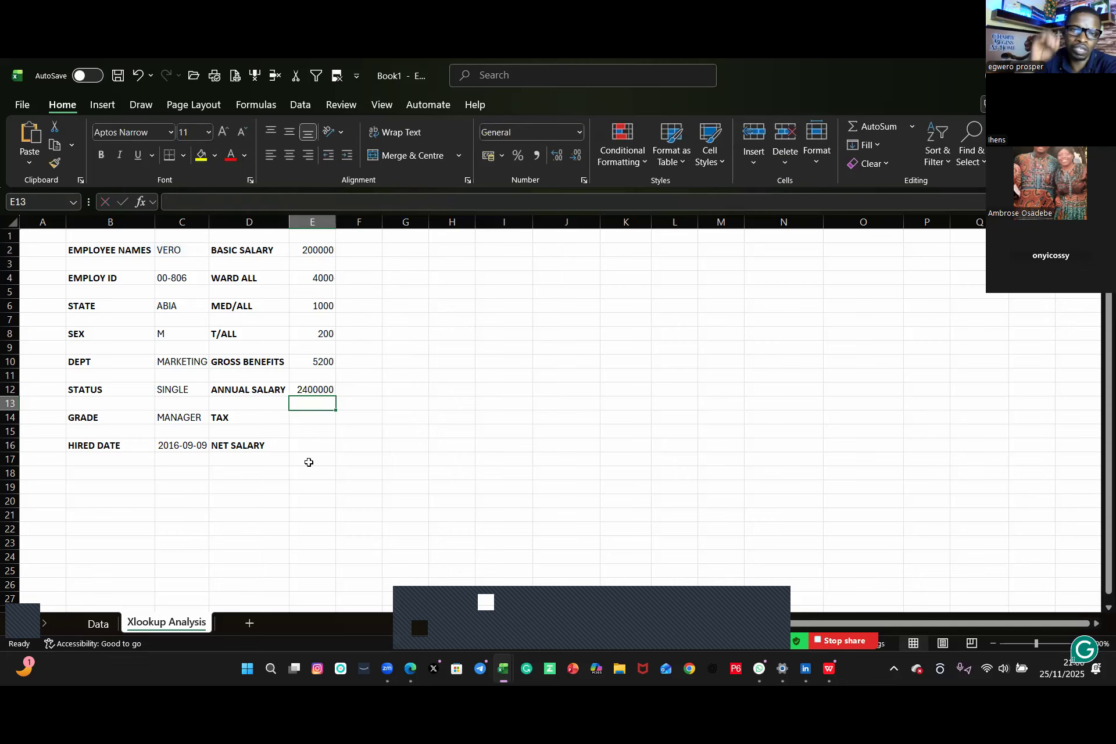
Step: Copy E12's XLOOKUP formula into E14 and change its return range to Data!P:P for tax
click(308, 418)
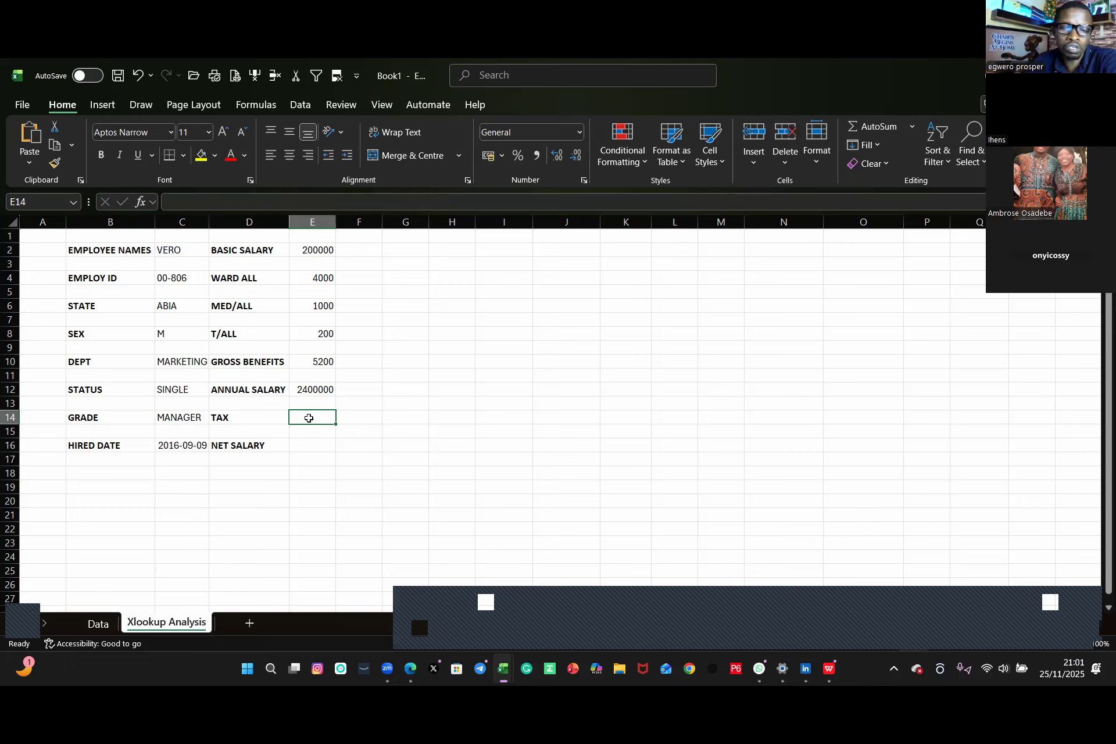
click(317, 390)
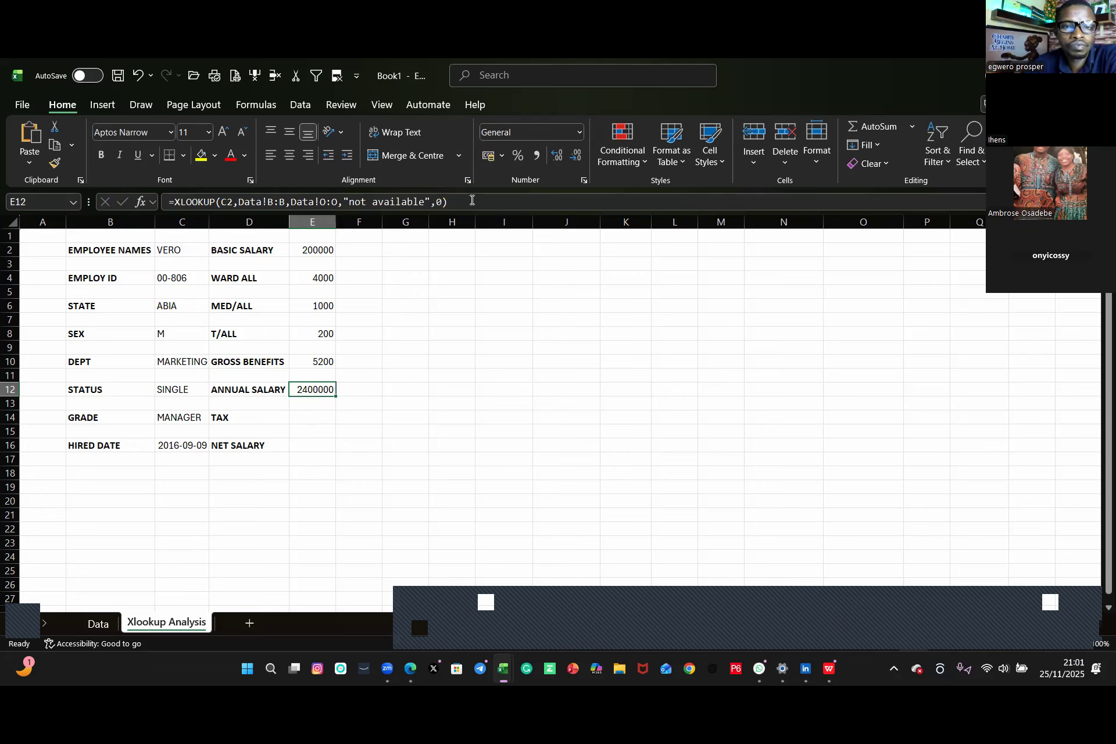
drag(472, 200, 73, 188)
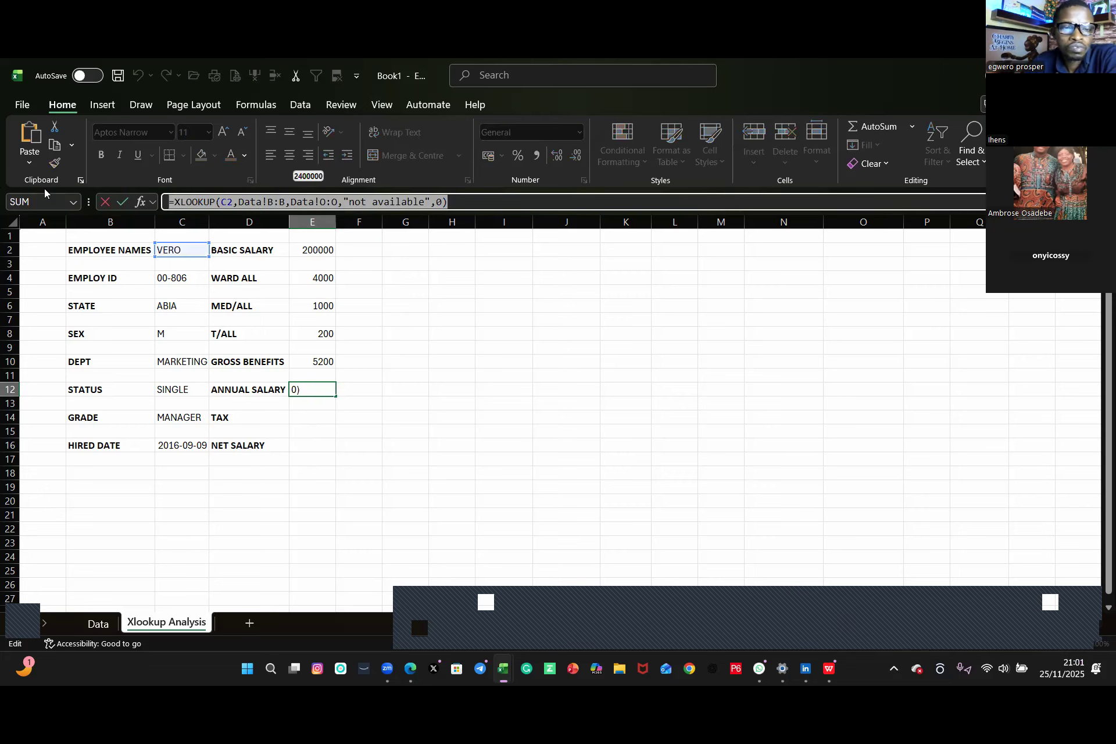
key(Return)
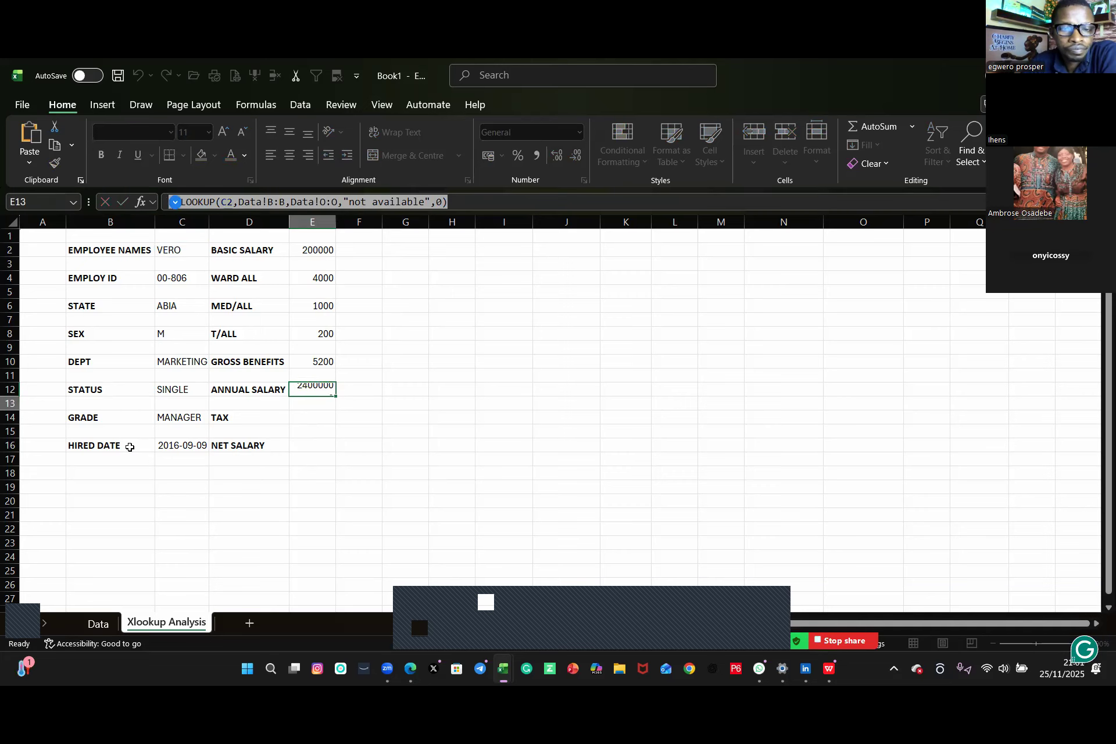
click(309, 419)
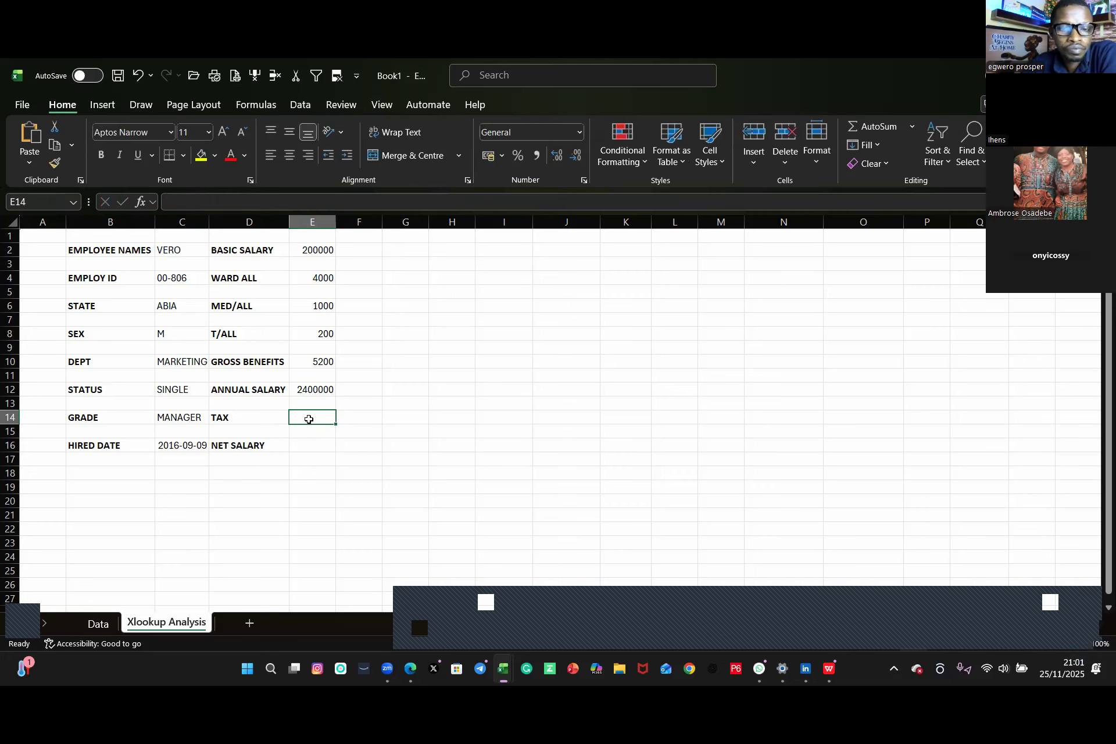
key(ctrl+v)
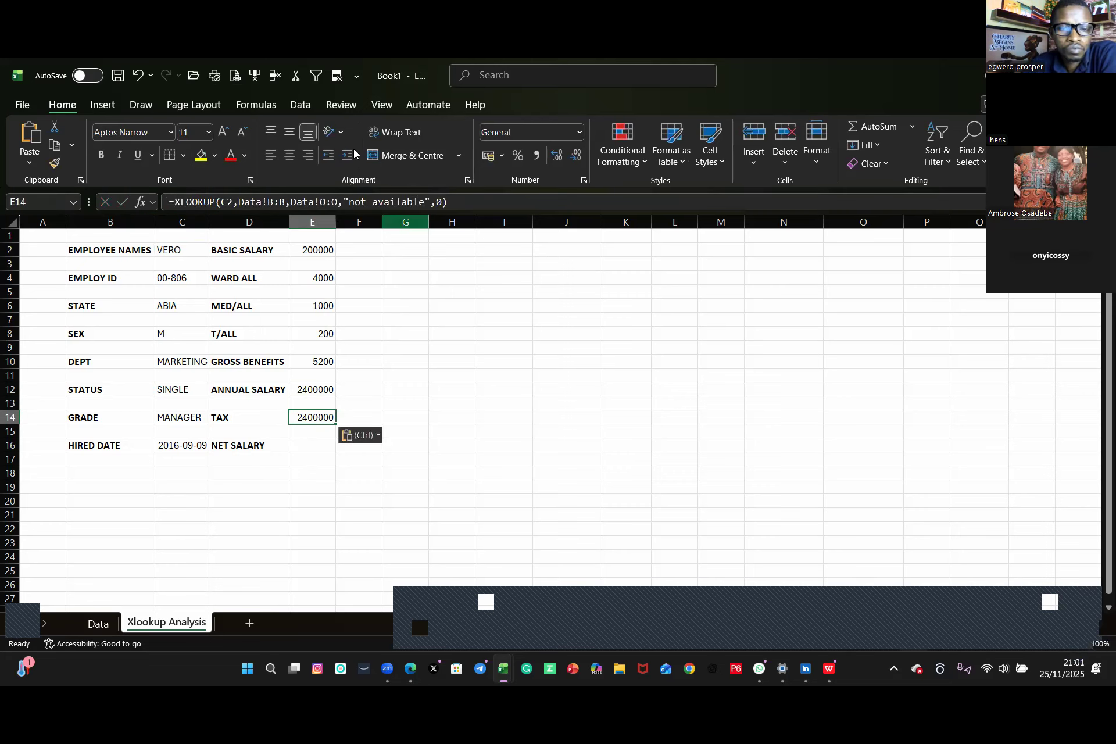
click(325, 202)
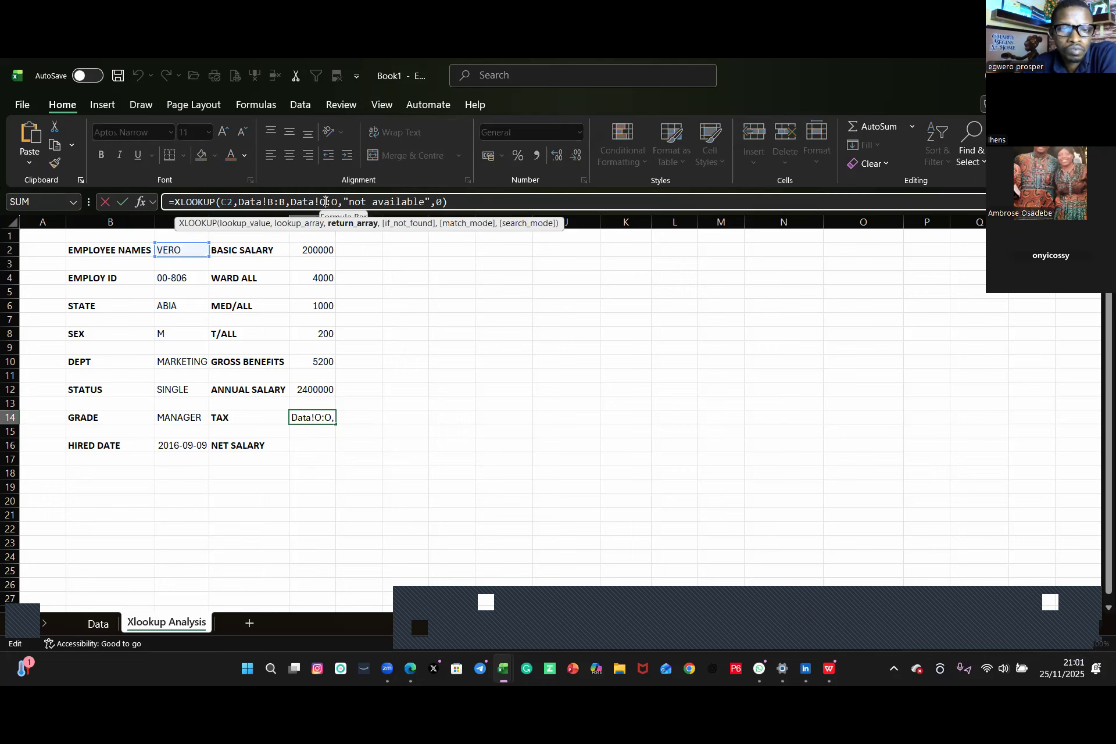
key(Delete)
text(P)
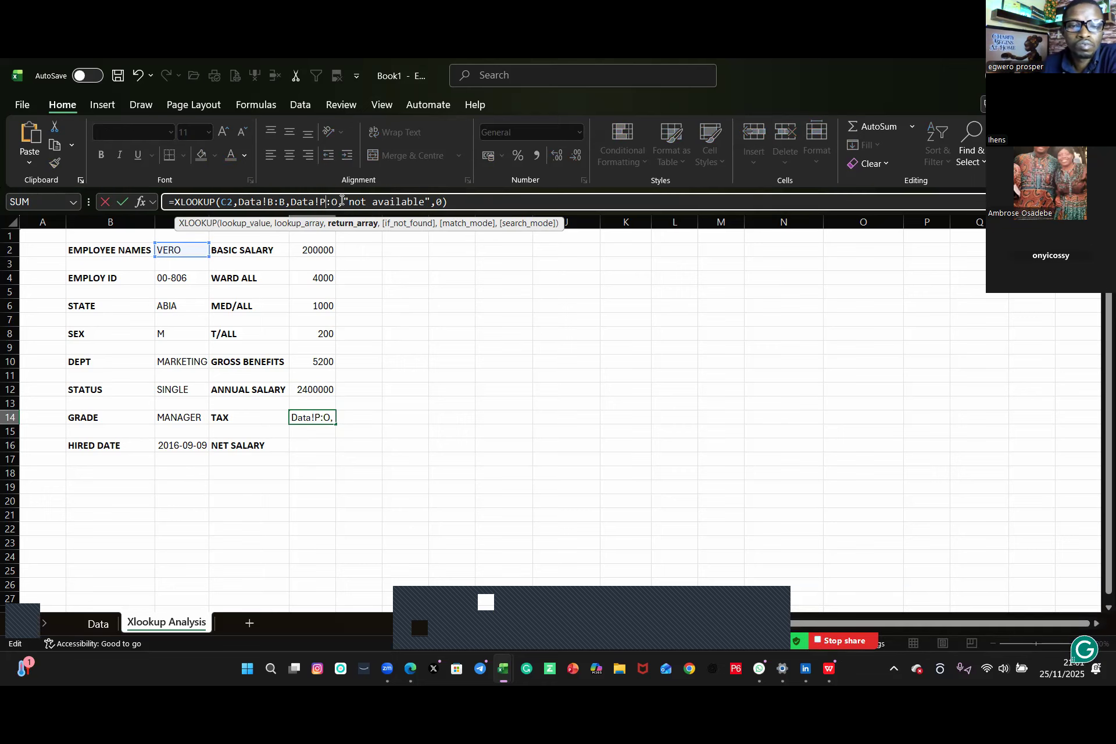
click(336, 202)
key(BackSpace)
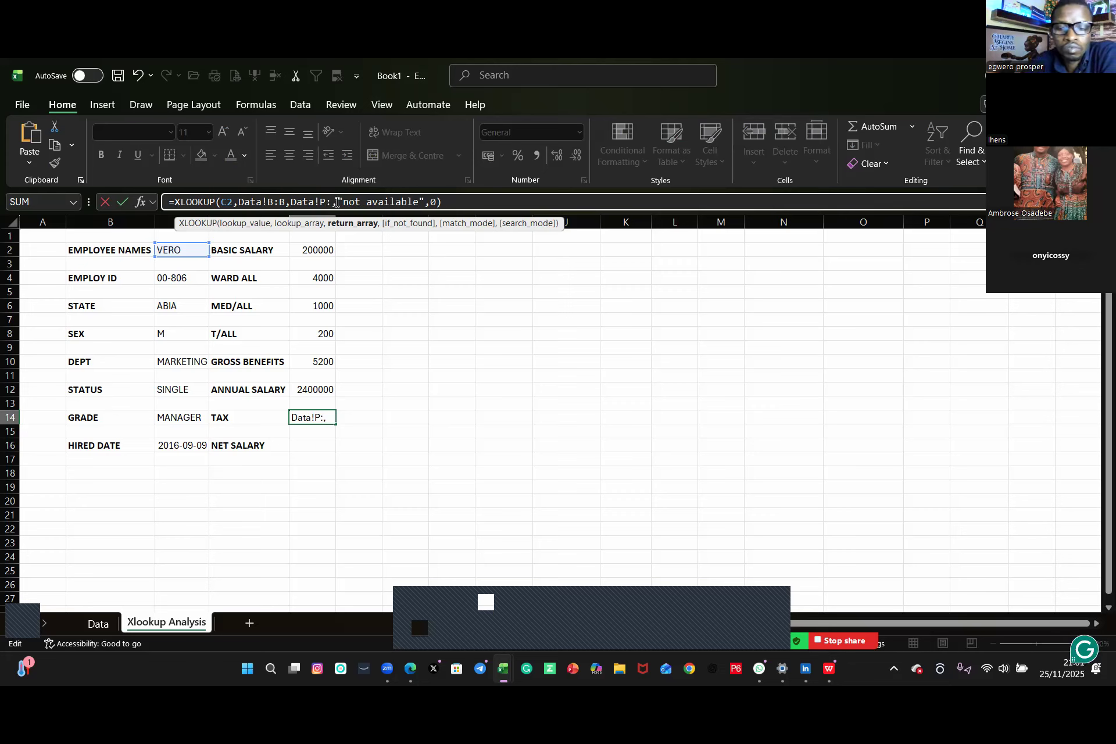
text(P)
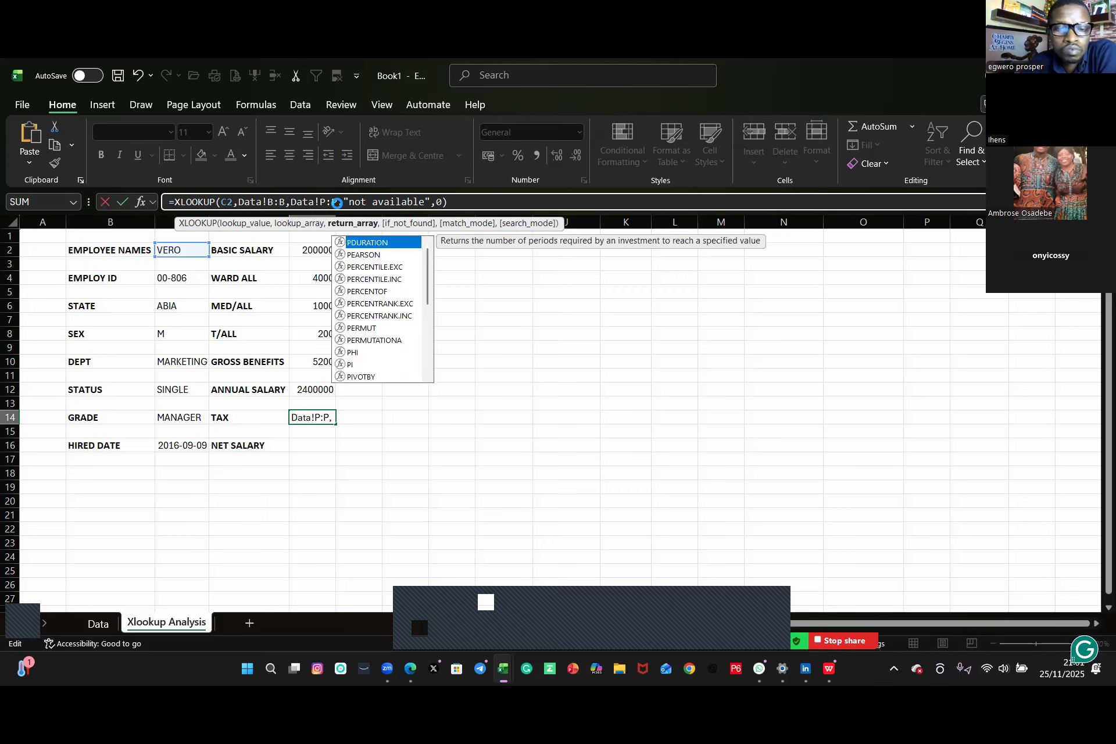
key(Return)
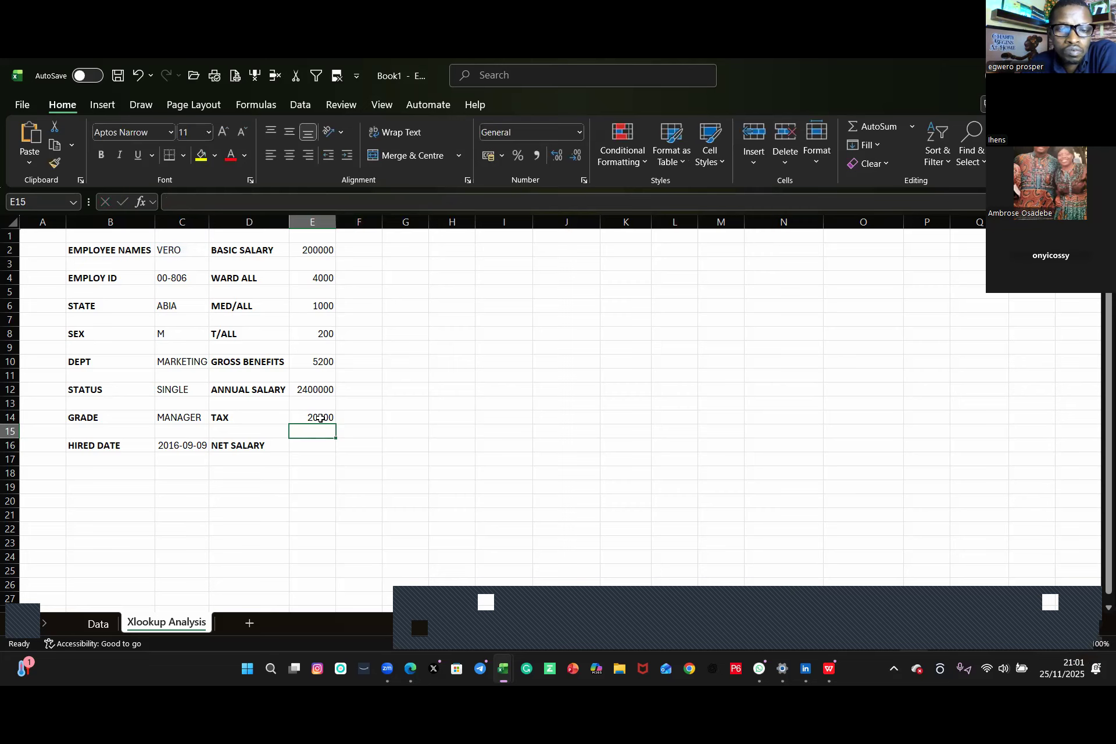
Step: Copy E14's XLOOKUP formula into E16 and change its return range to Data!Q:Q for net salary
click(320, 418)
drag(450, 202, 83, 201)
key(ctrl+c)
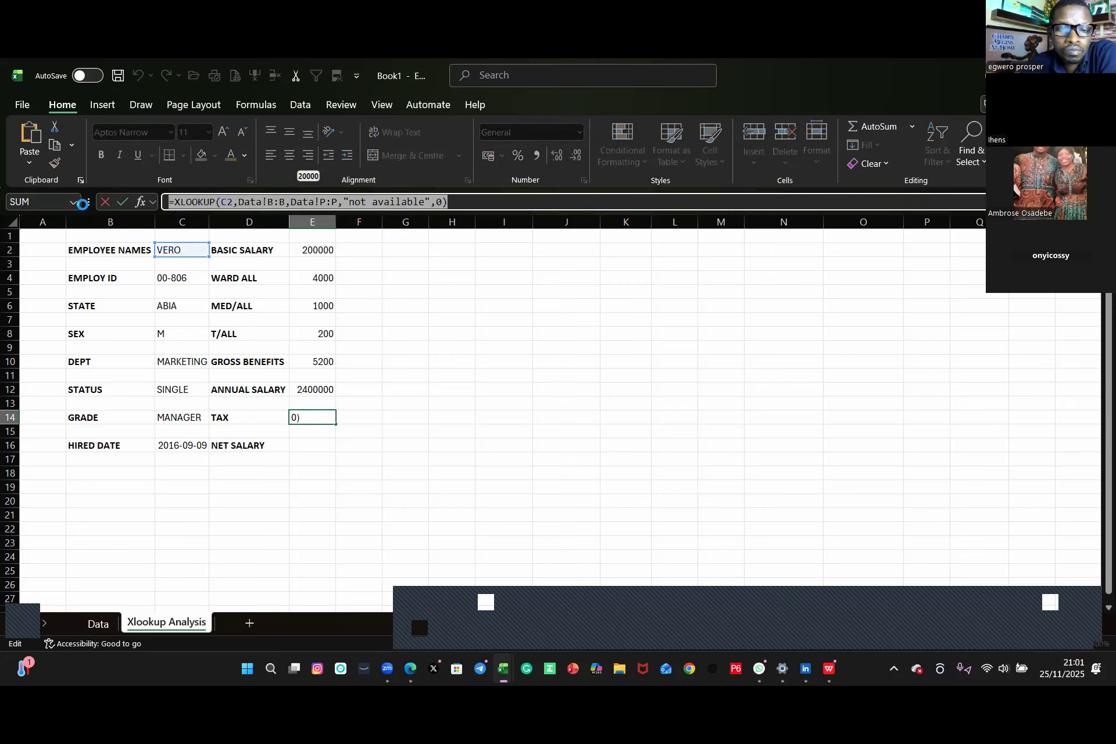
key(Return)
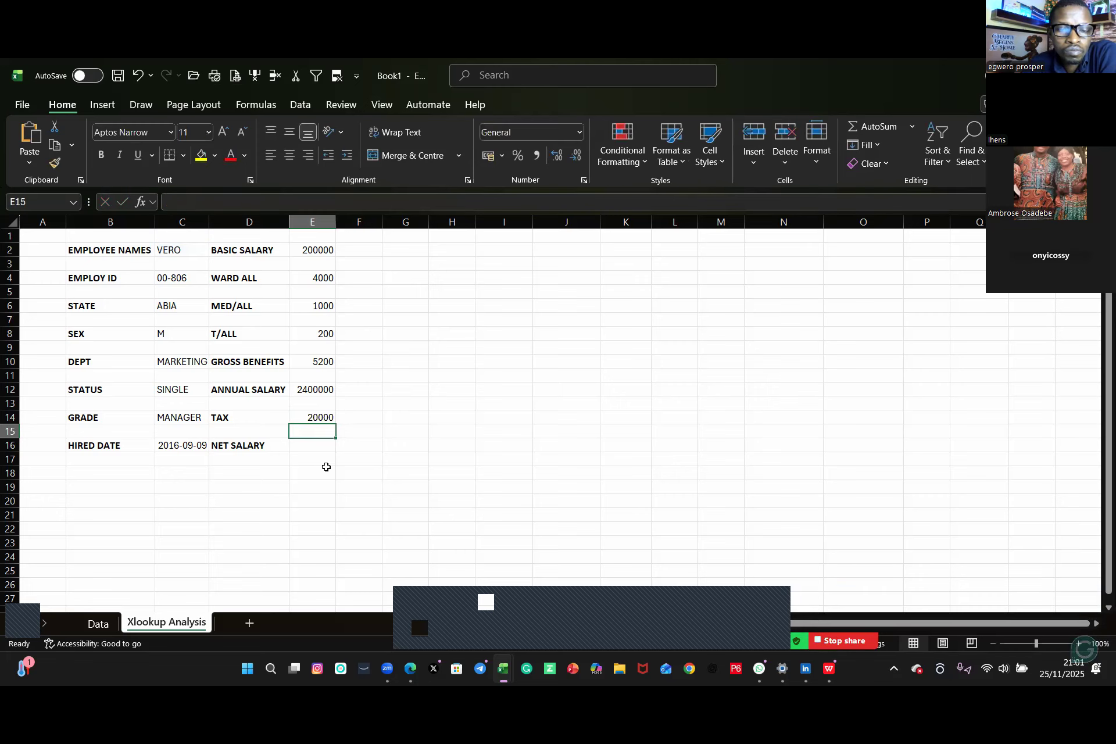
click(309, 443)
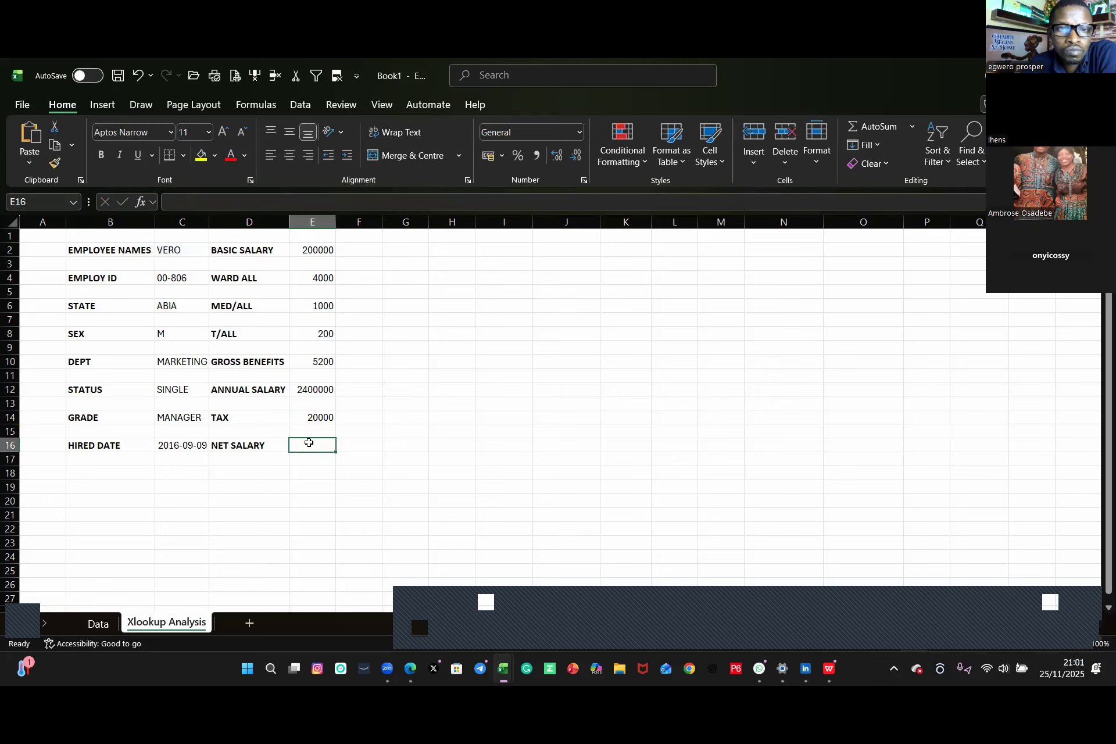
key(ctrl+v)
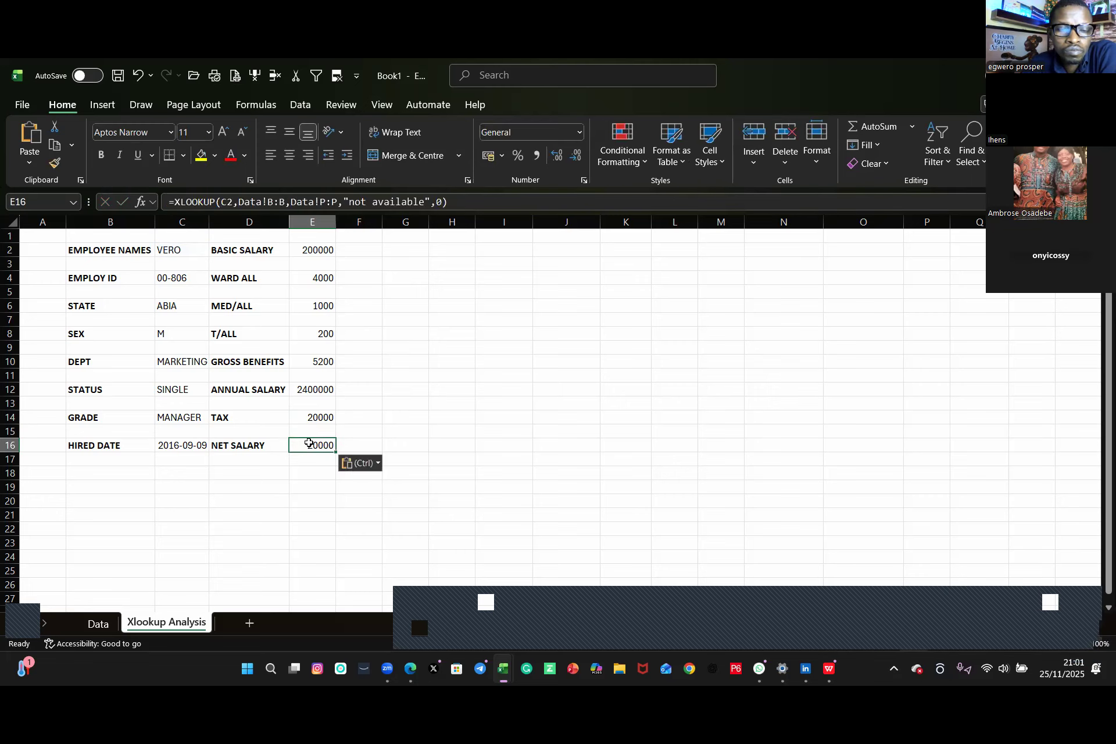
click(327, 201)
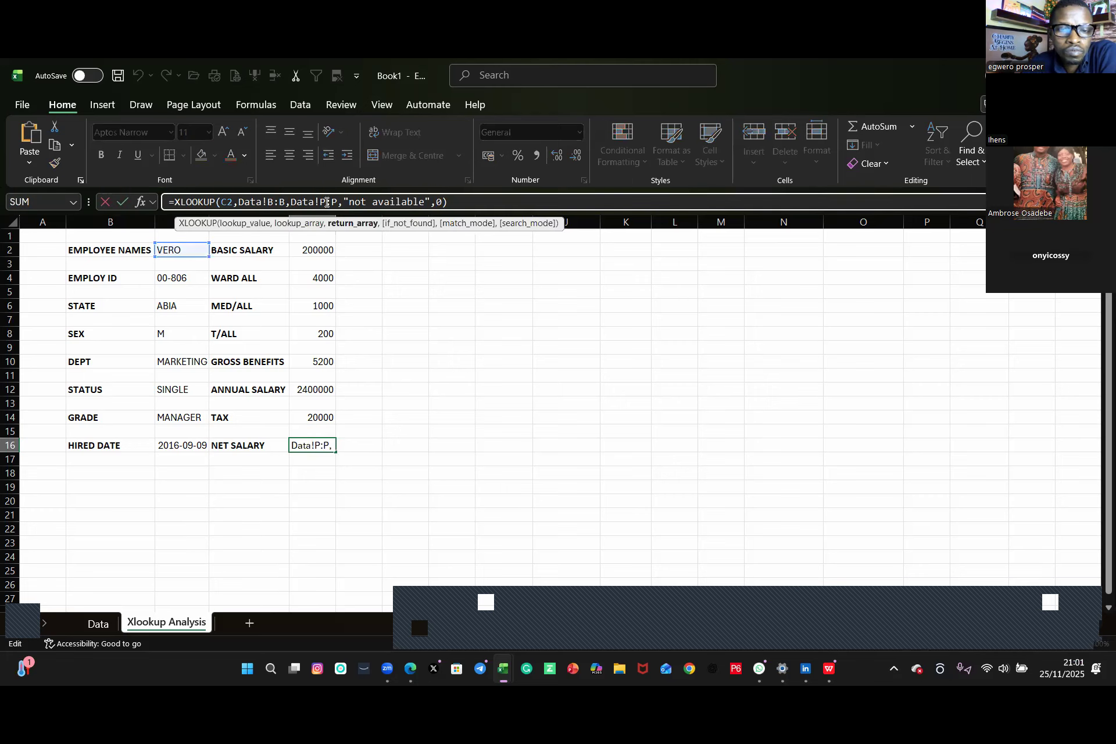
key(BackSpace)
text(Q)
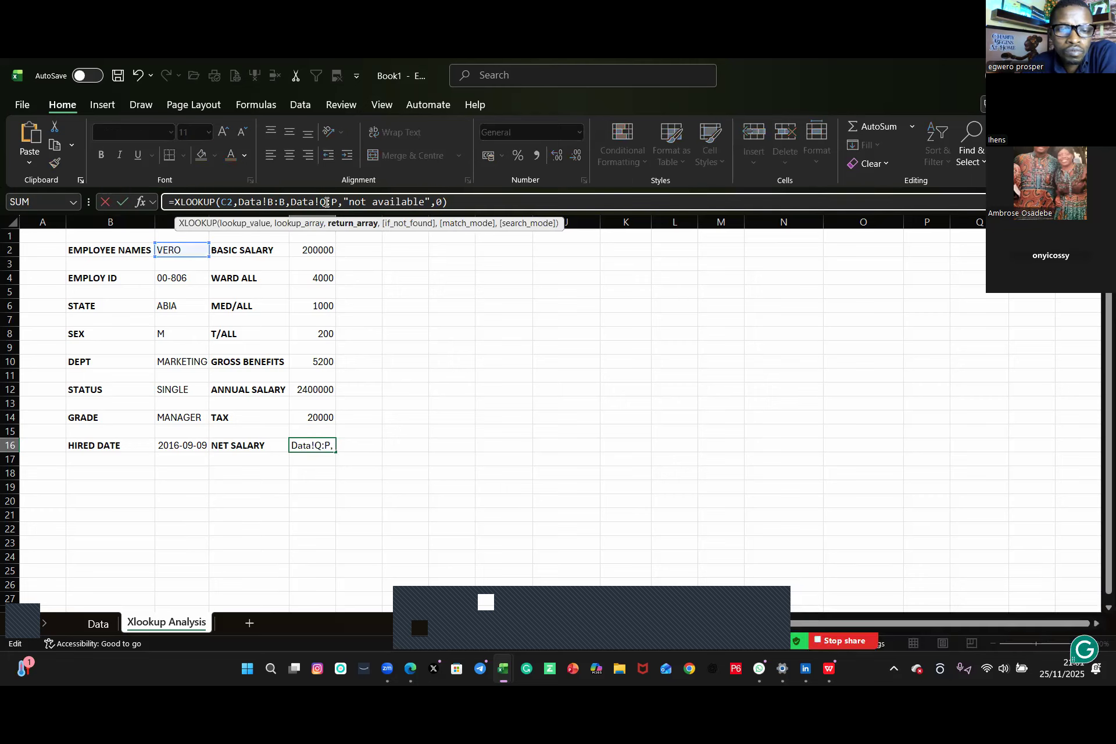
click(339, 201)
key(Delete)
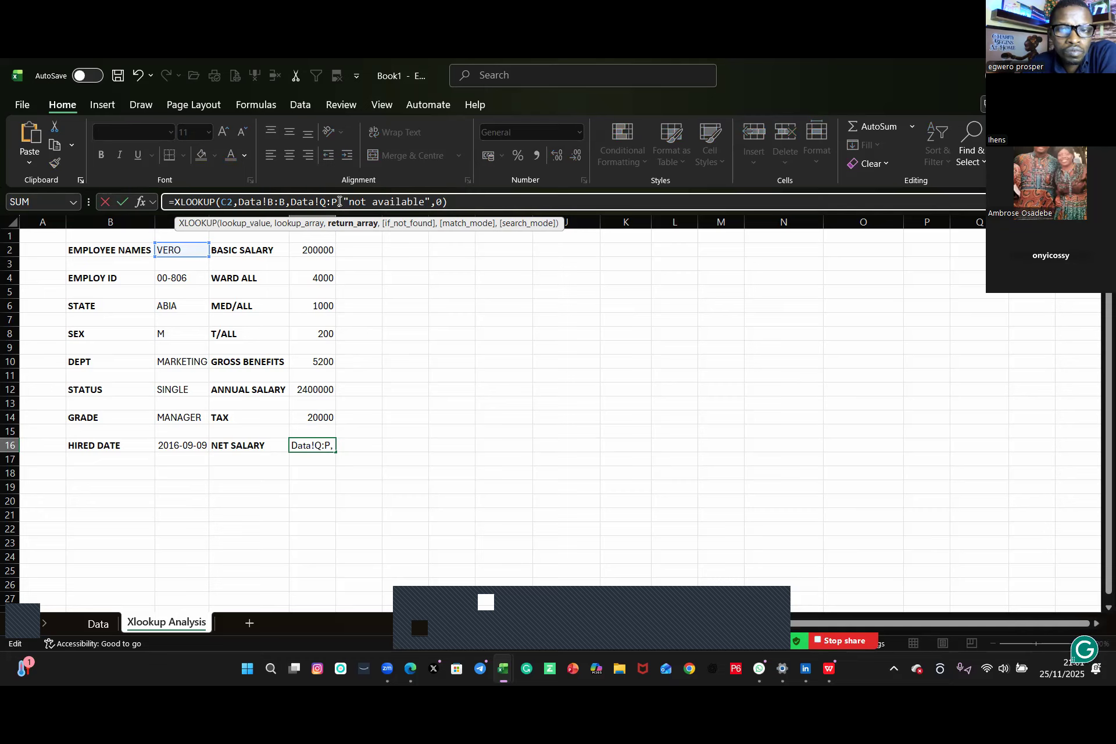
key(BackSpace)
text(Q)
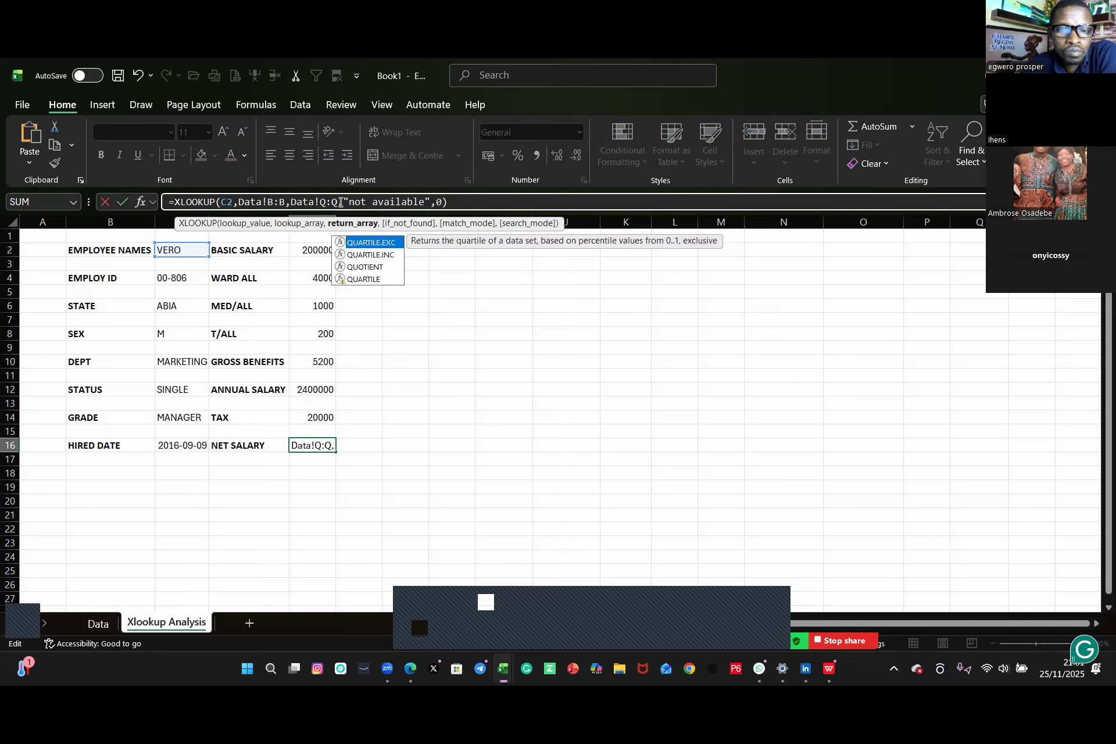
key(Return)
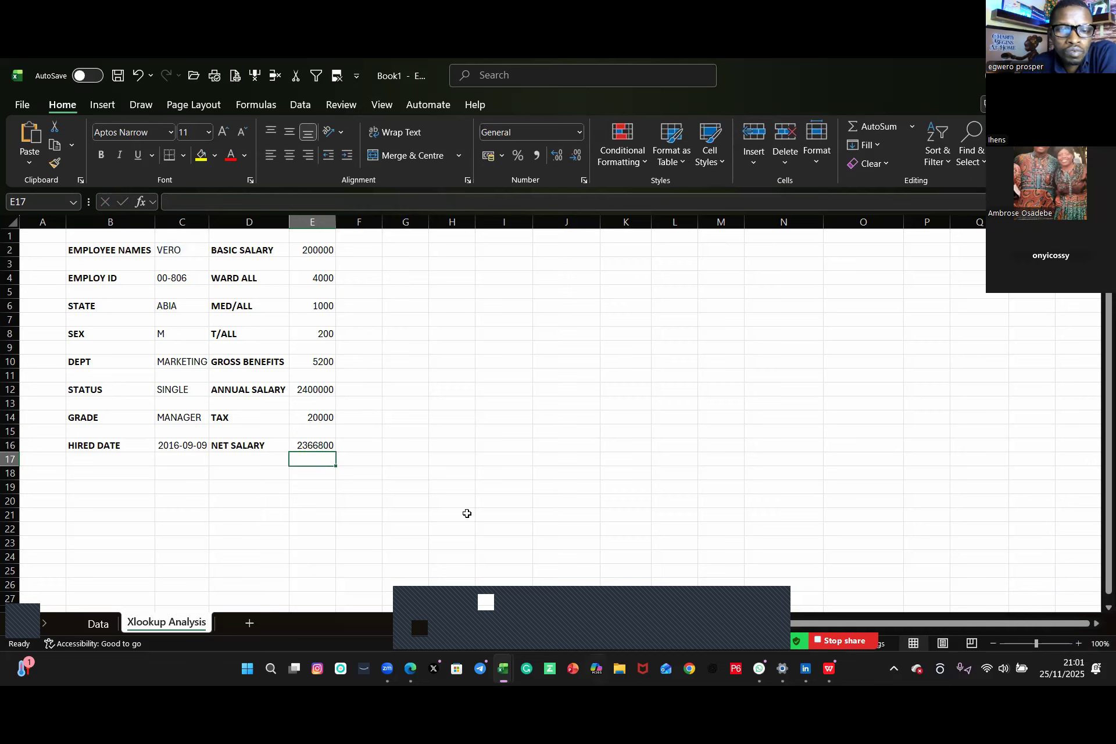
Step: Pick a different employee from the name drop-down in C2 to test the lookup results
click(89, 244)
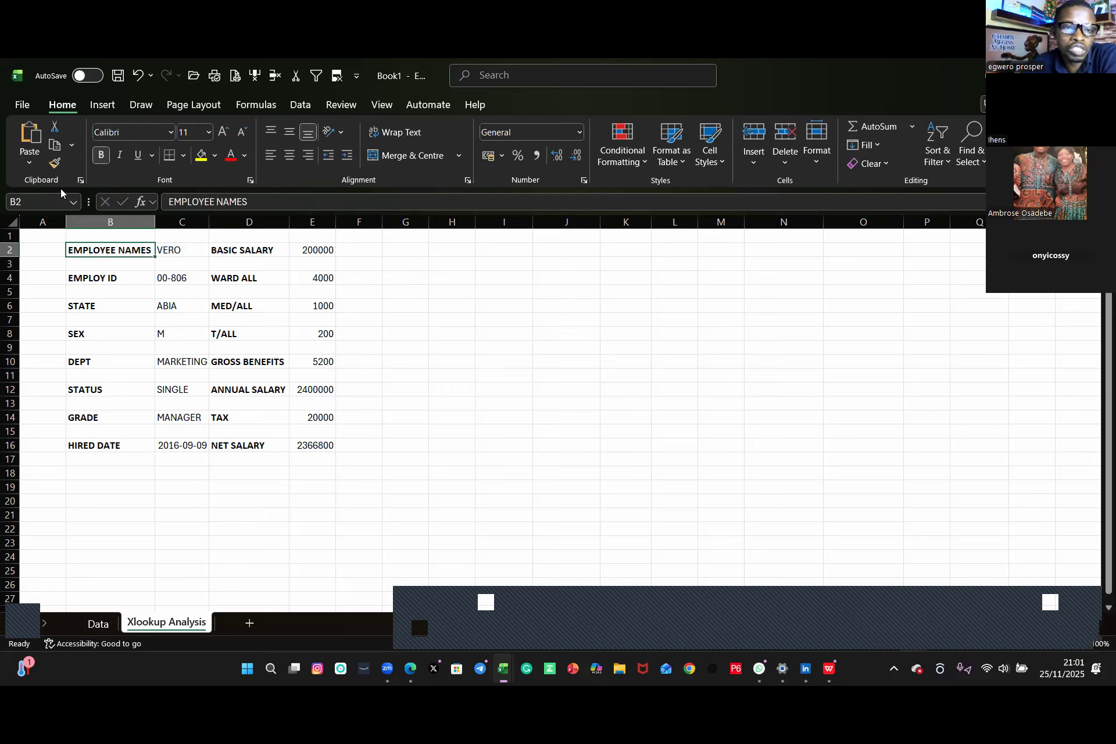
click(200, 250)
click(216, 251)
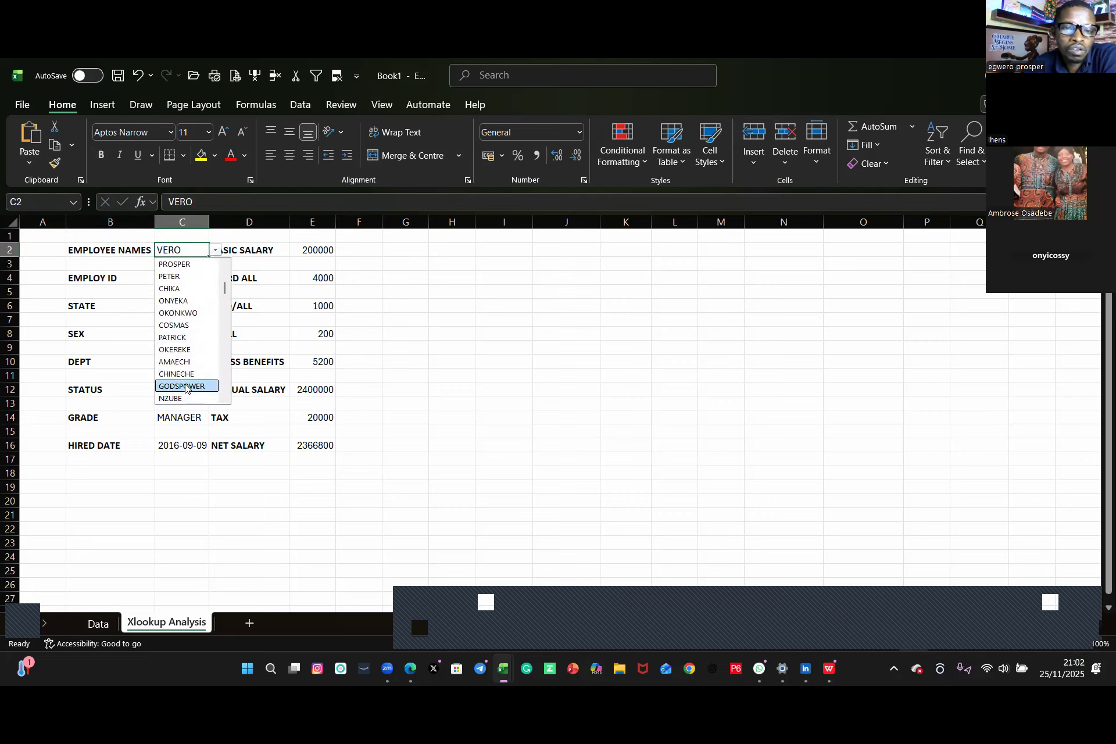
click(185, 386)
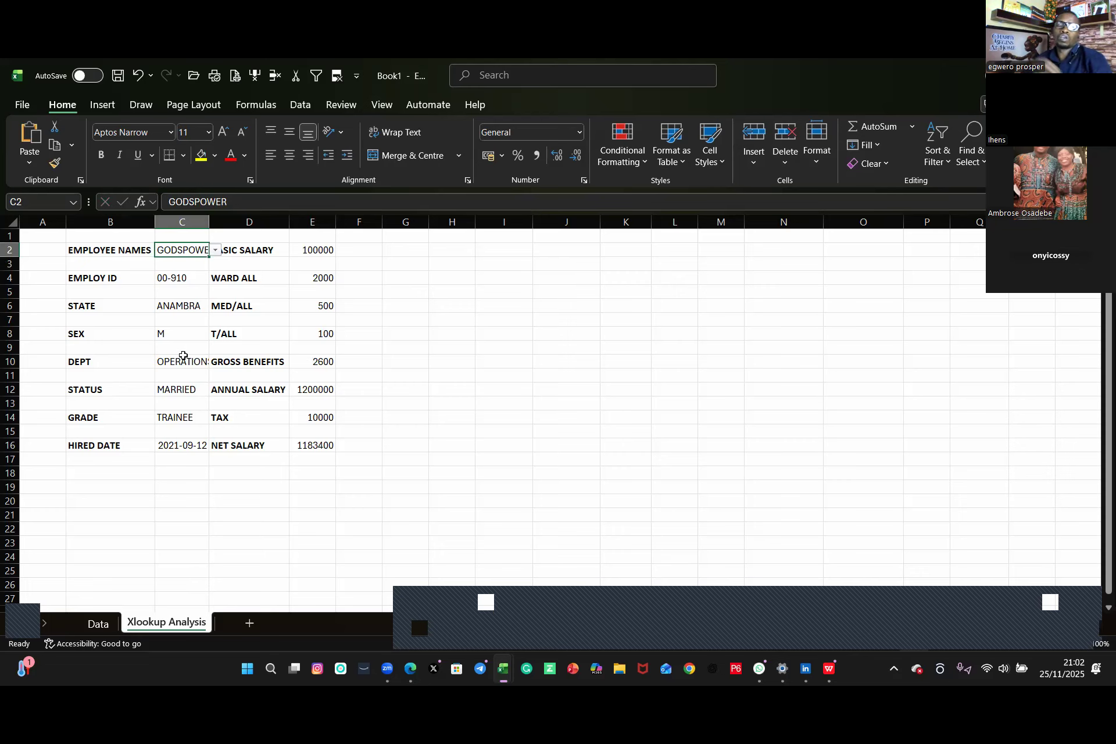
click(135, 249)
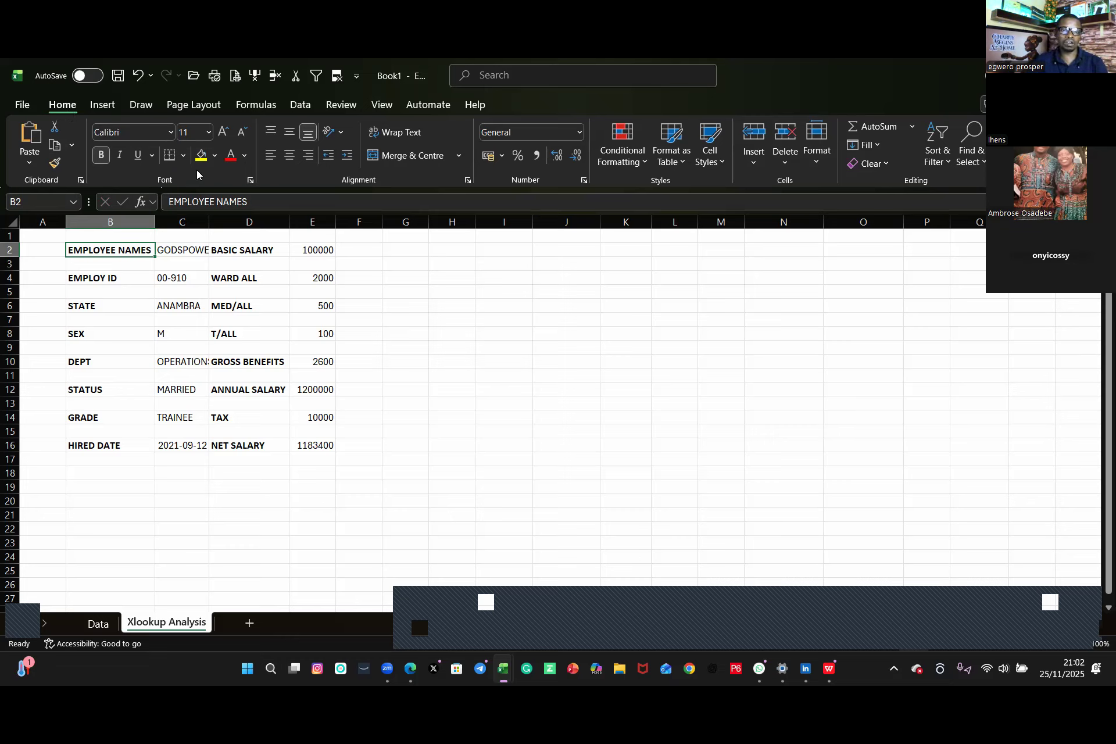
click(242, 158)
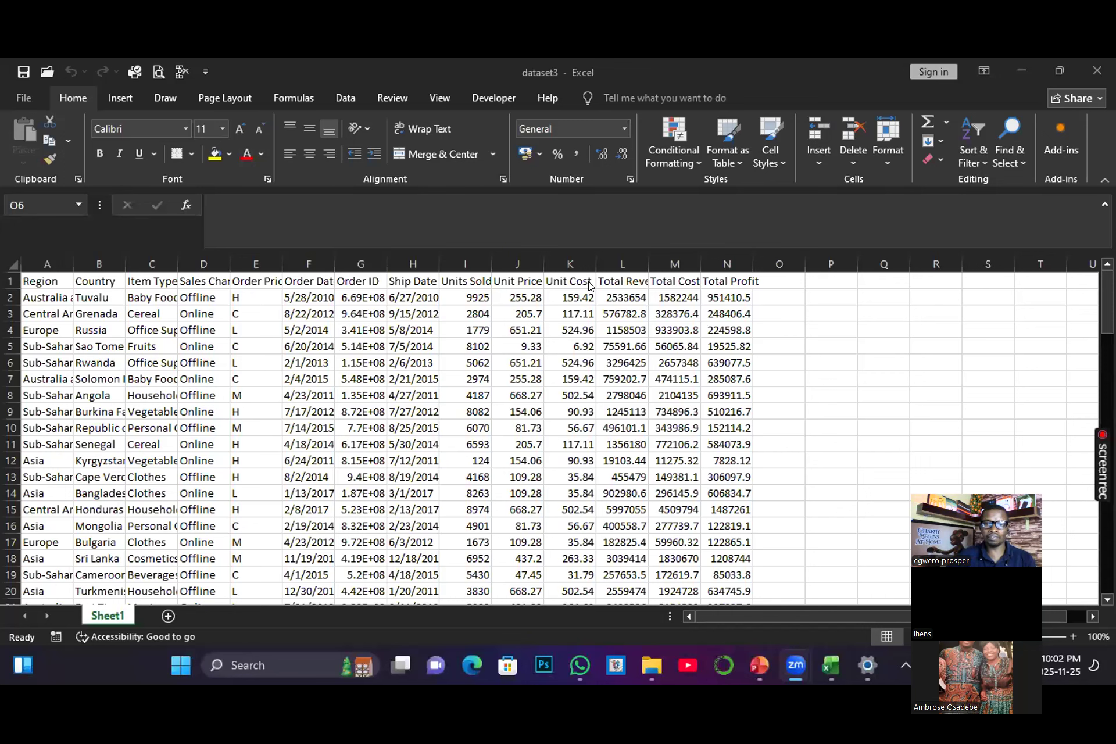
Step: Switch to the dataset3 workbook and autofit the Total Profit and Sales Channel column widths
double_click(753, 265)
click(731, 265)
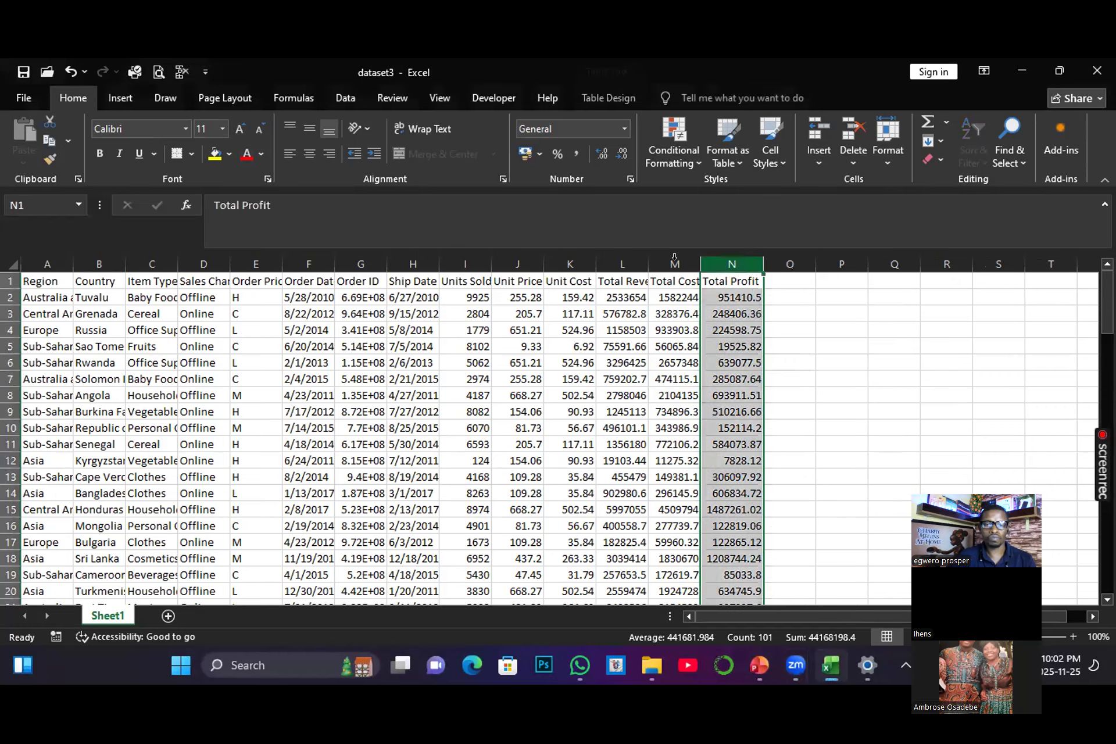
click(578, 346)
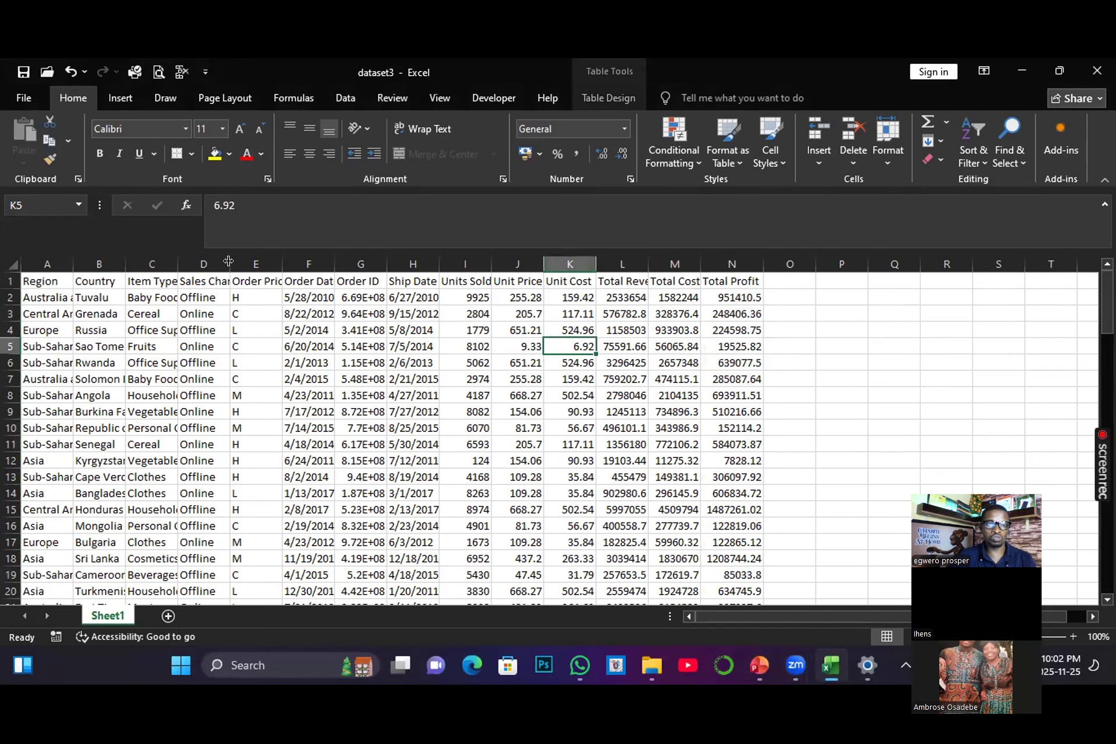
double_click(229, 263)
scroll(637, 346, down, 2)
scroll(636, 346, up, 2)
scroll(636, 346, down, 3)
scroll(635, 346, up, 3)
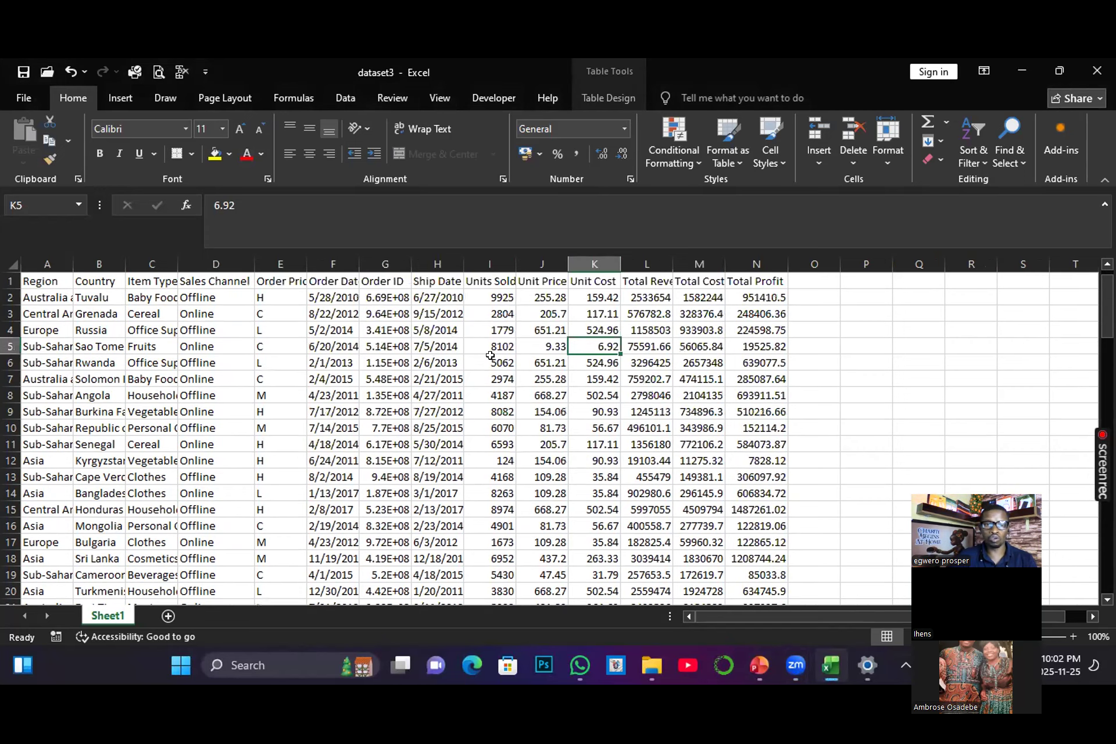
scroll(462, 443, down, 7)
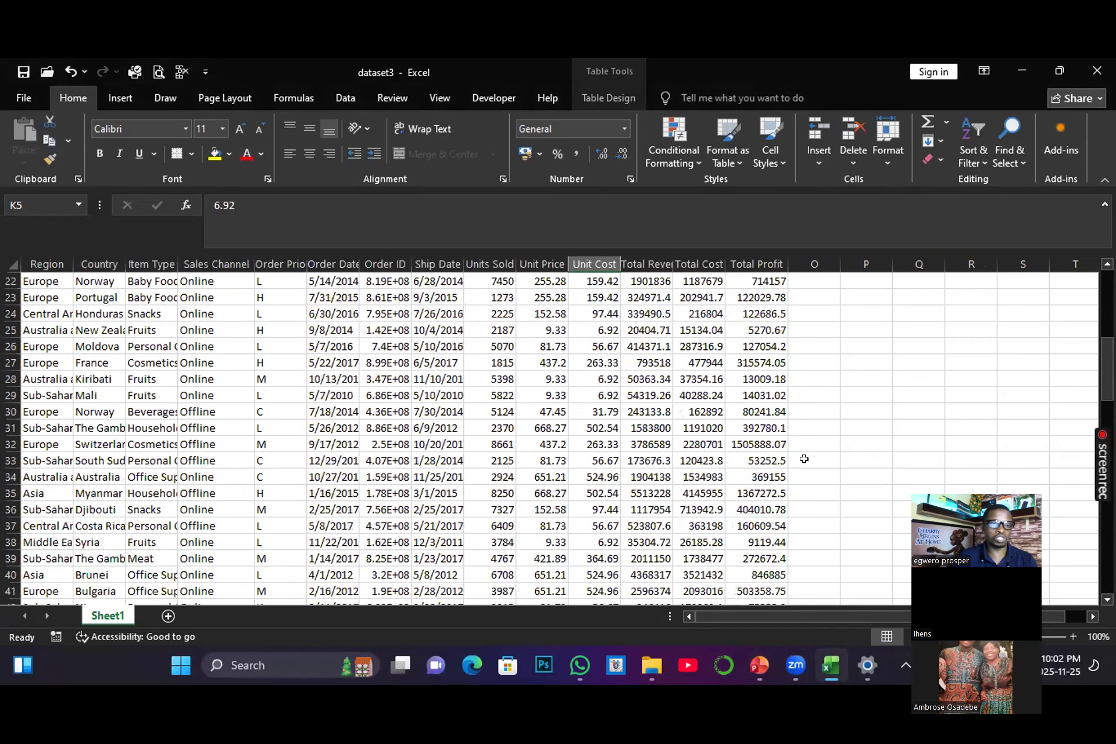
Step: Copy the dataset range A1:N17 from Sheet1 and paste it at A1 of a new sheet
scroll(308, 410, up, 4)
scroll(308, 410, up, 3)
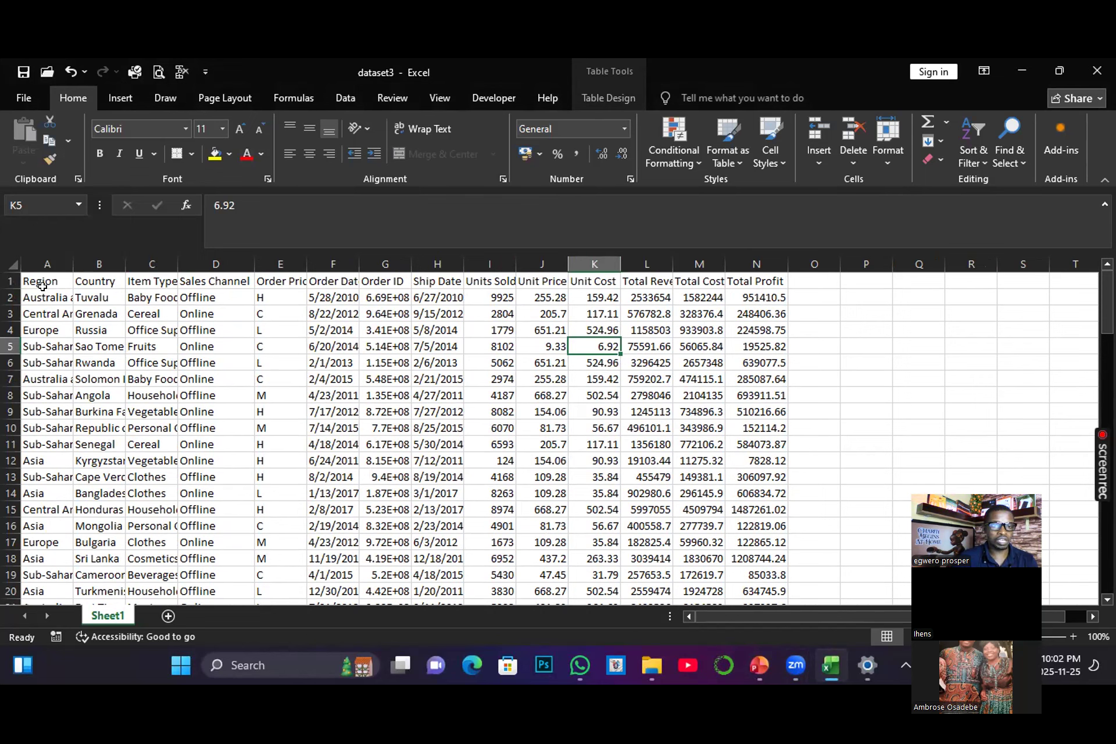
drag(34, 282, 741, 526)
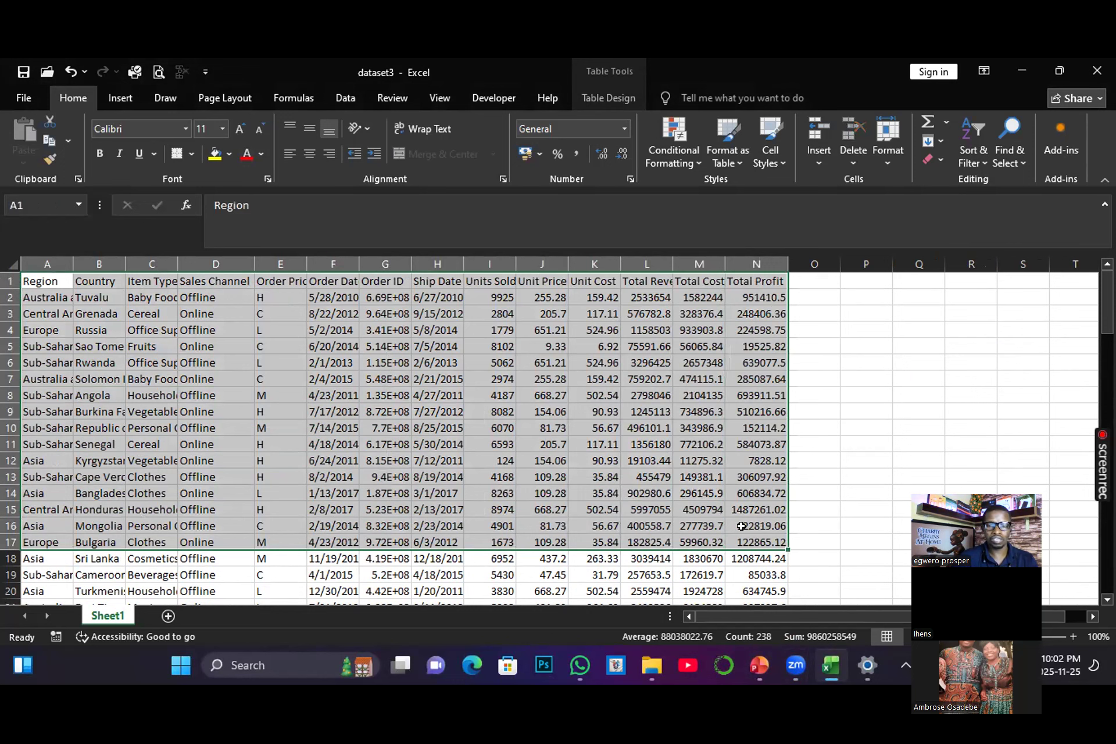
key(ctrl+c)
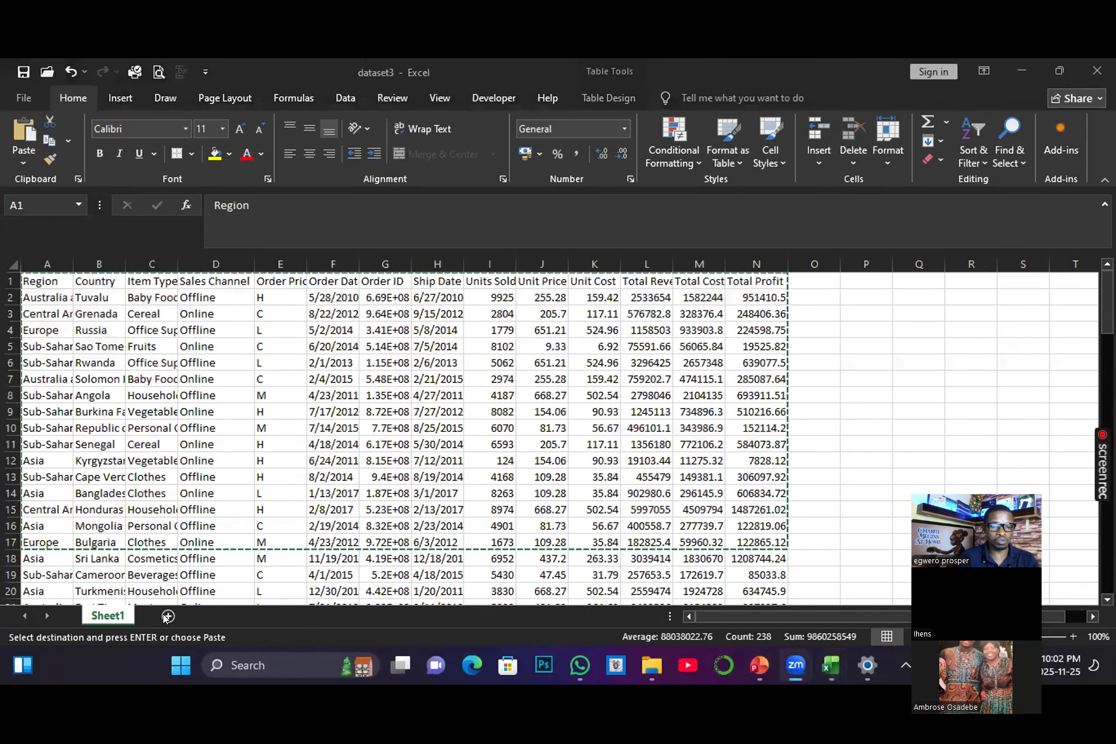
click(167, 618)
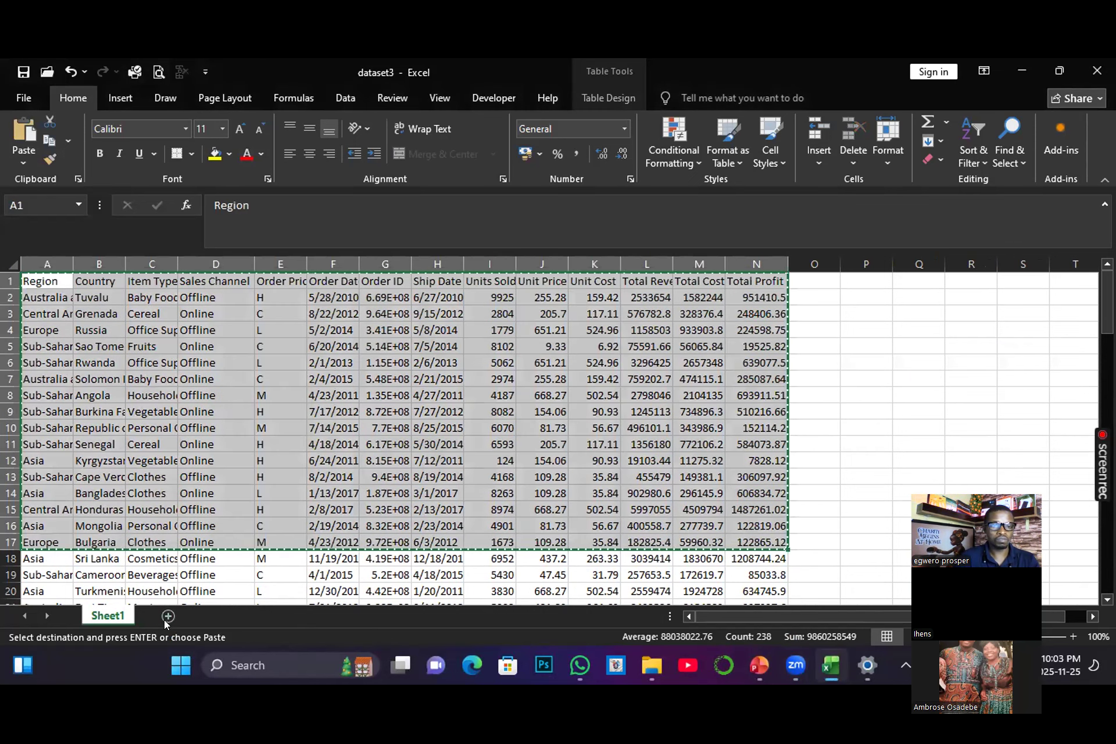
click(168, 617)
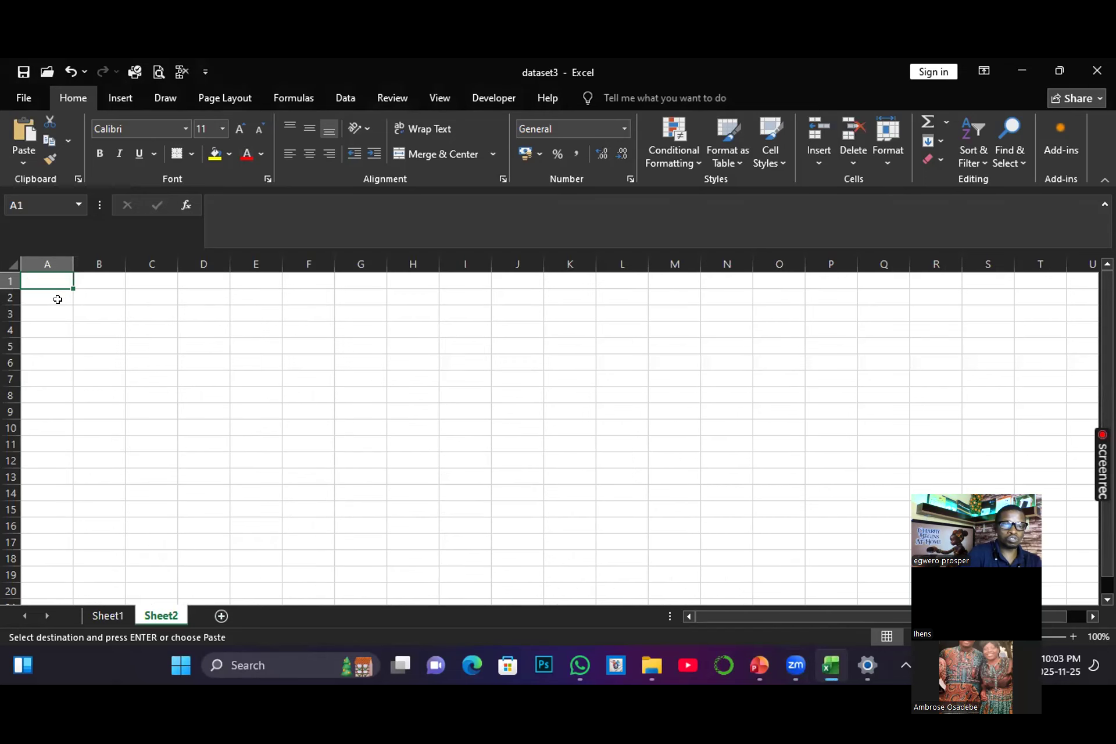
key(ctrl+v)
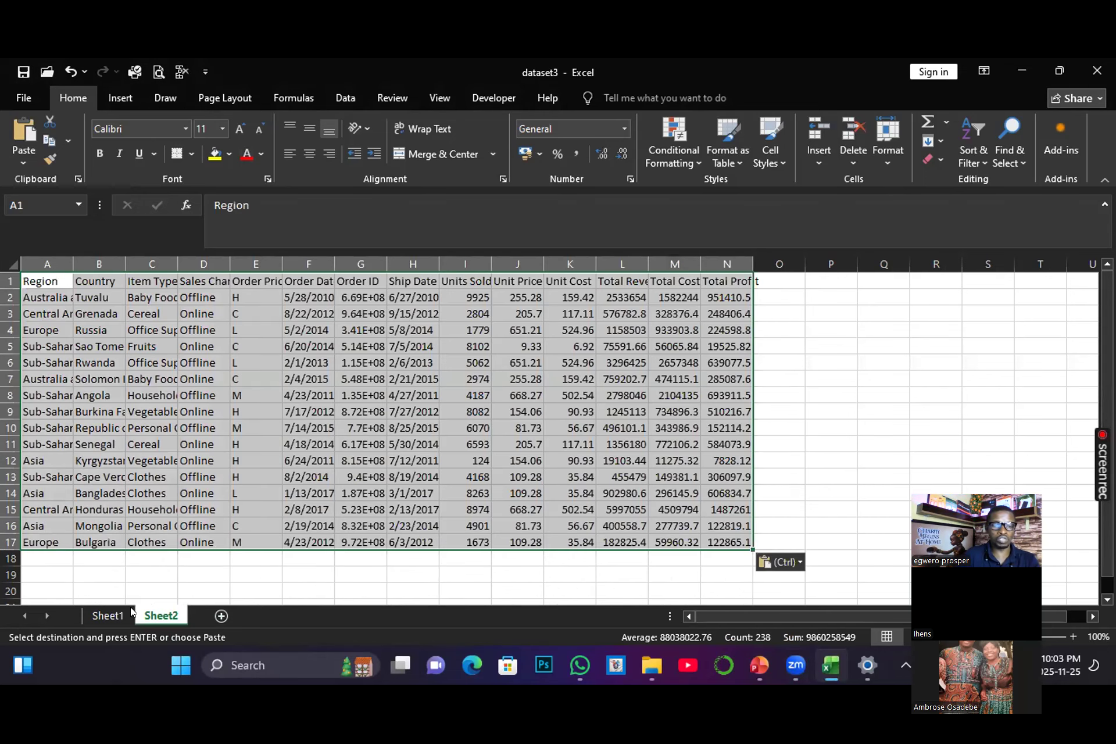
Step: Delete Sheet1 from the workbook
click(107, 616)
right_click(107, 615)
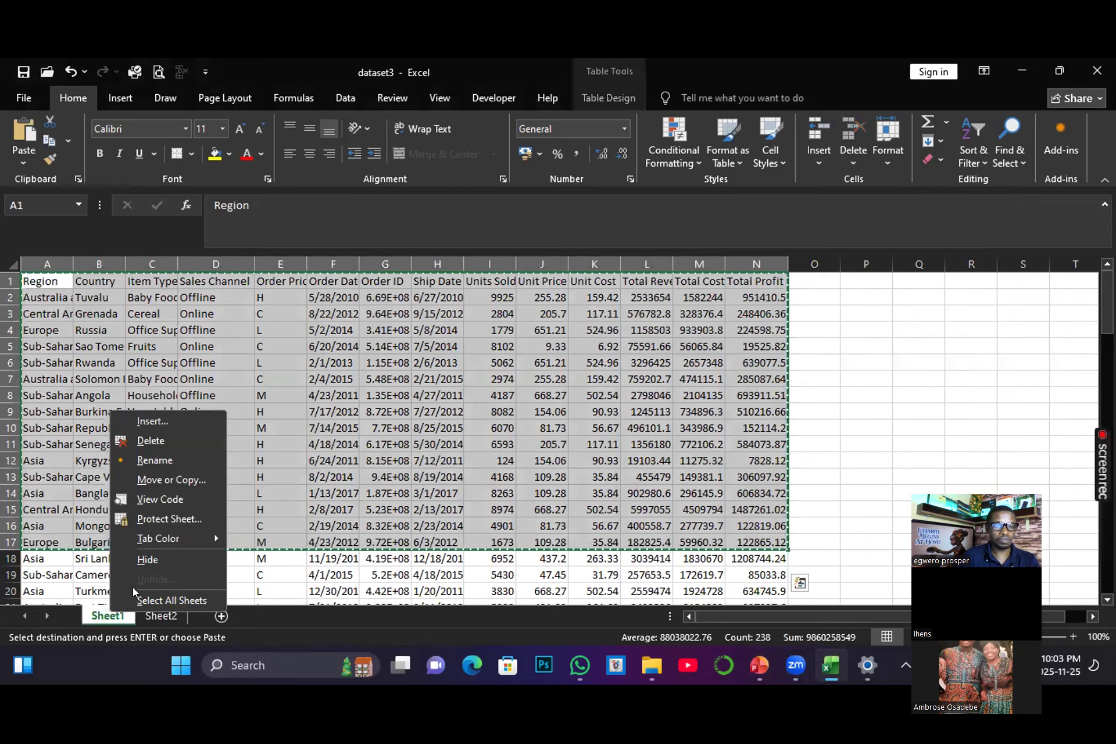
click(151, 442)
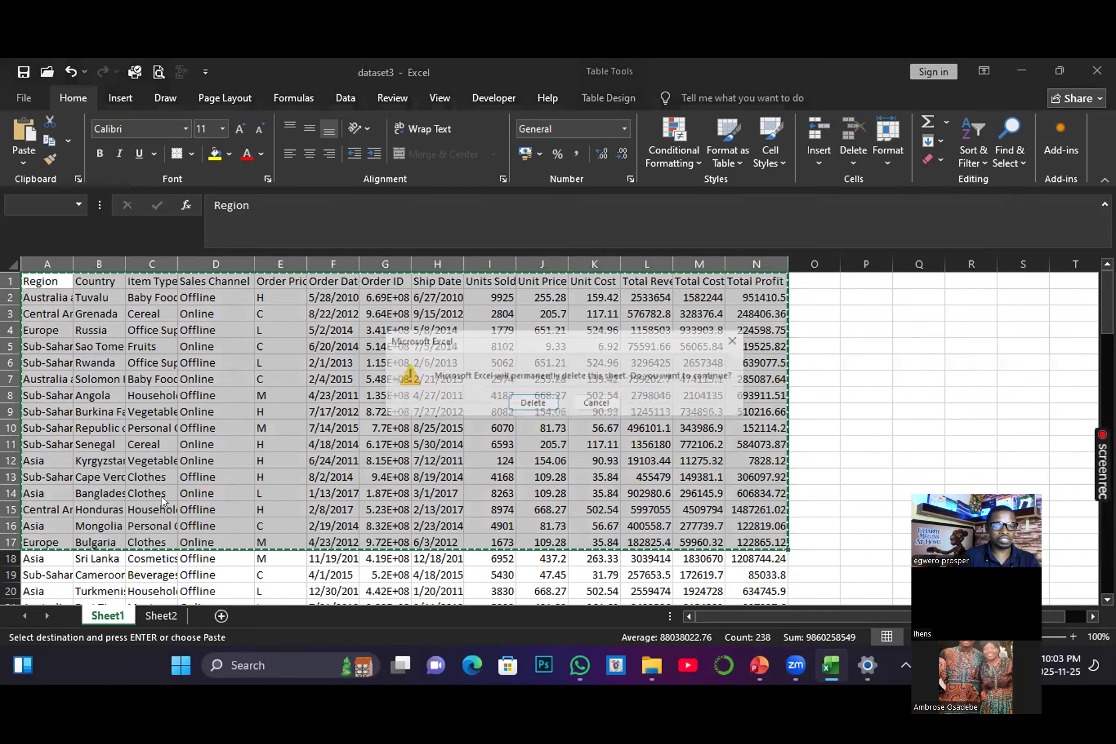
click(530, 404)
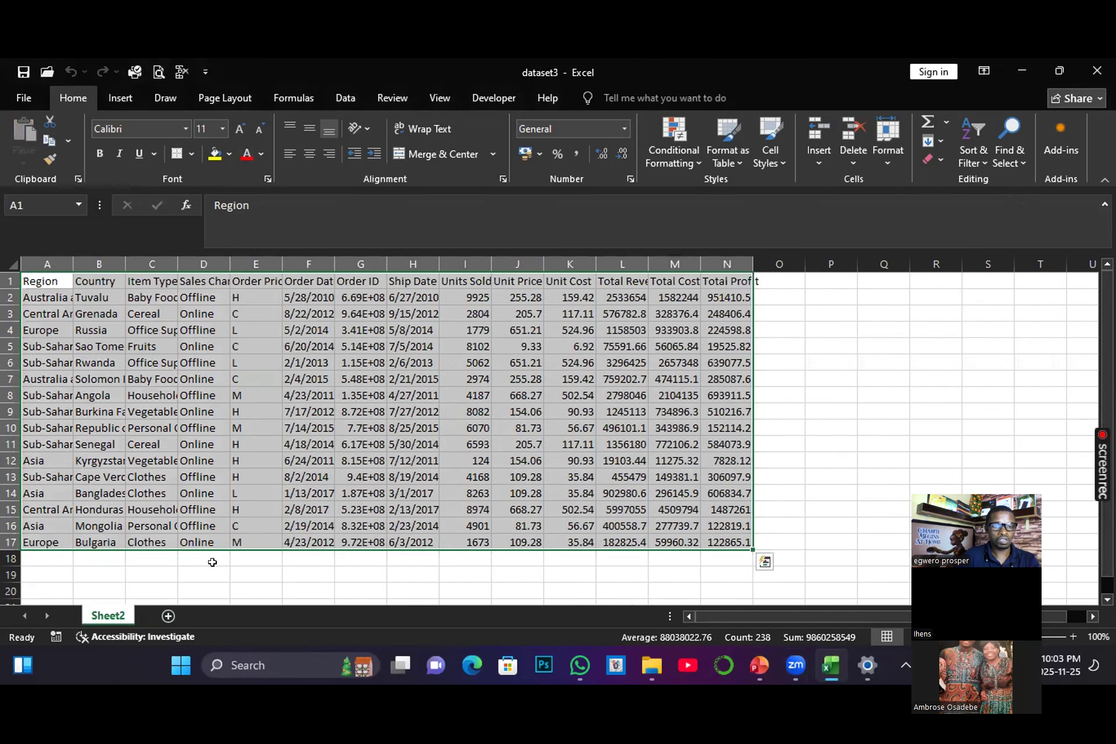
Step: Autofit column A on Sheet2 so the full region names fit
click(197, 575)
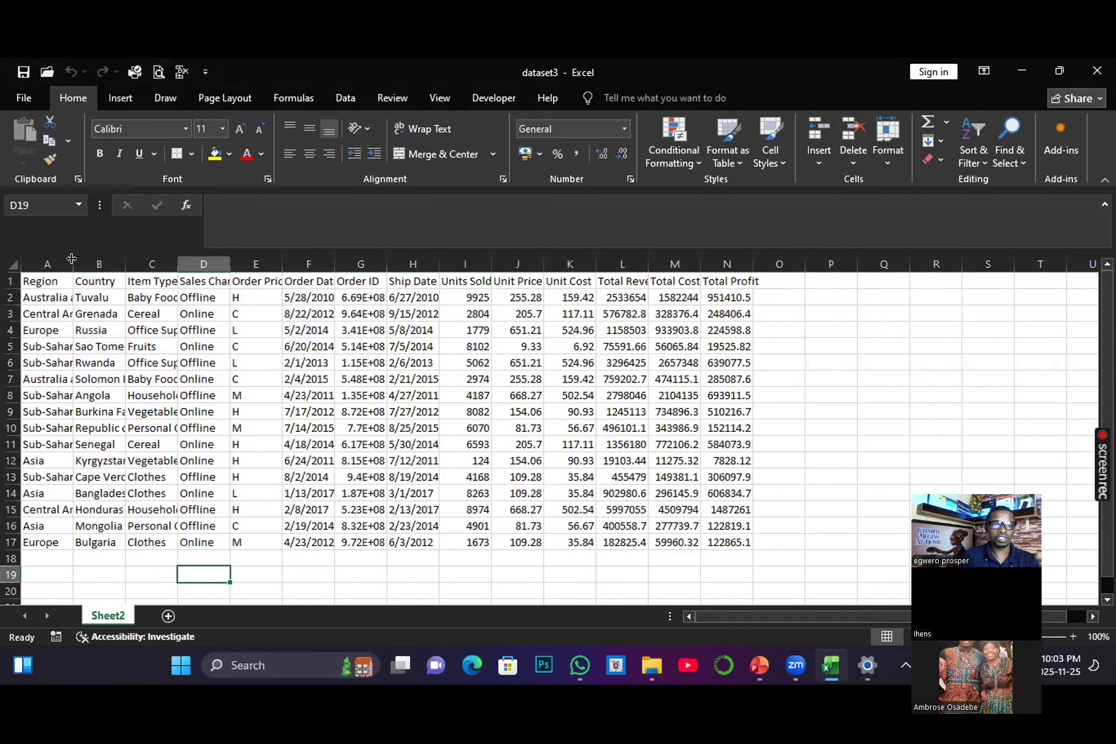
double_click(72, 258)
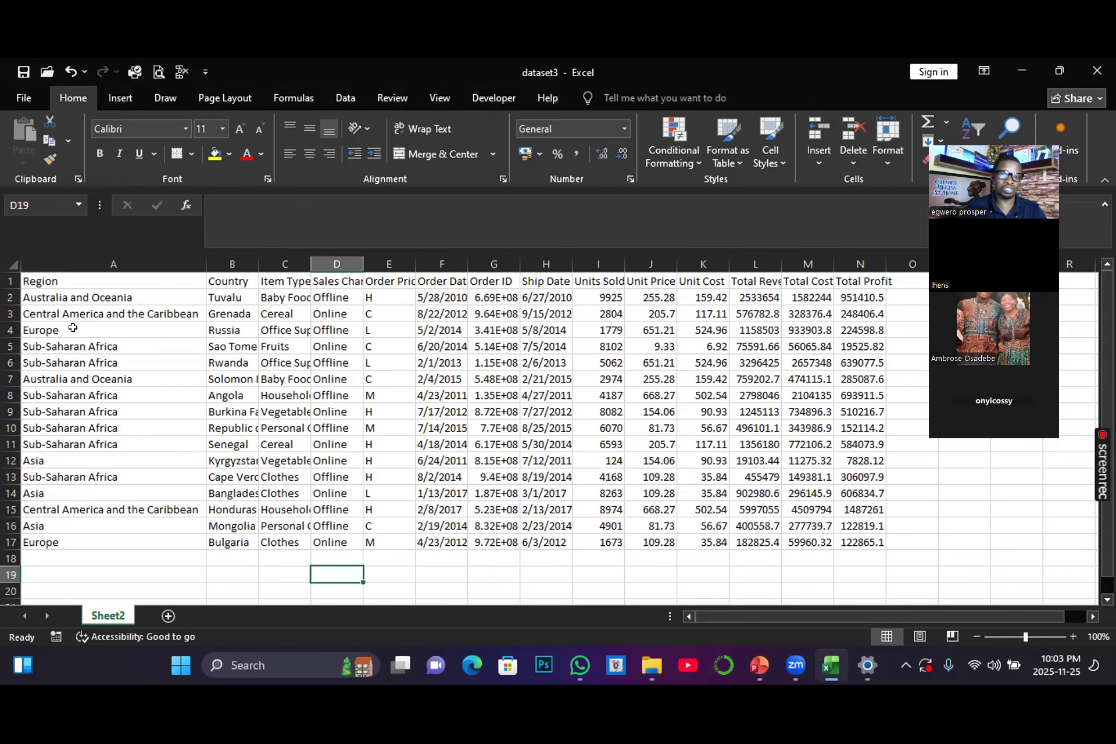
click(36, 280)
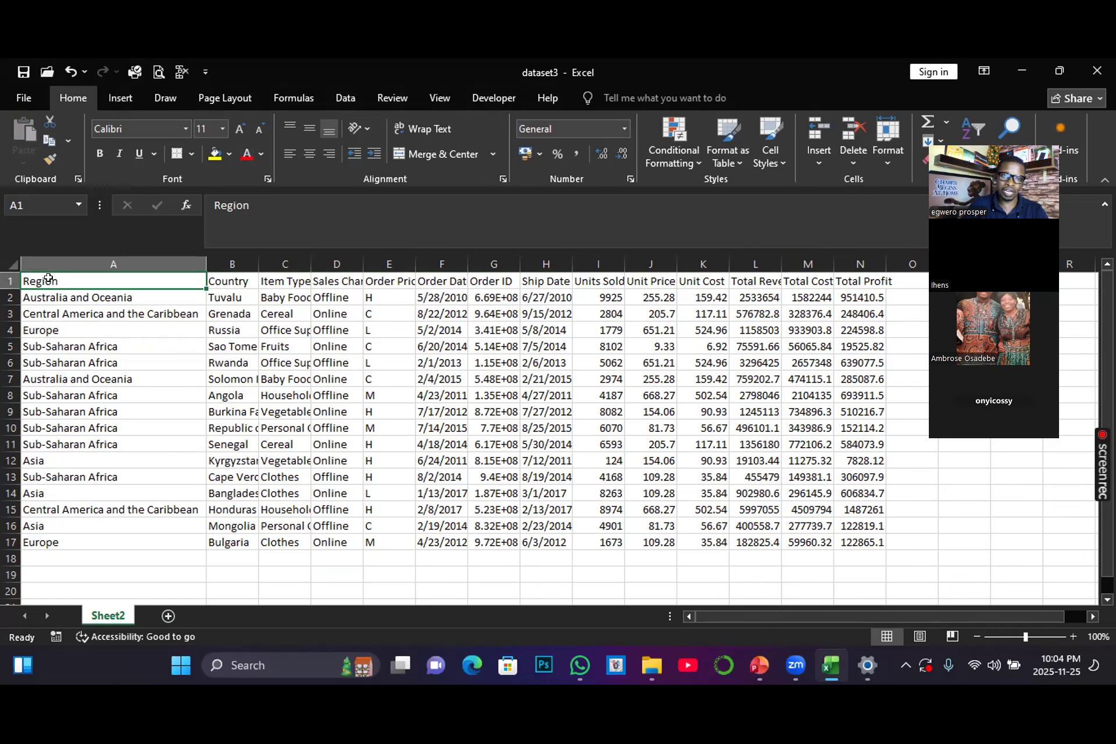
click(230, 280)
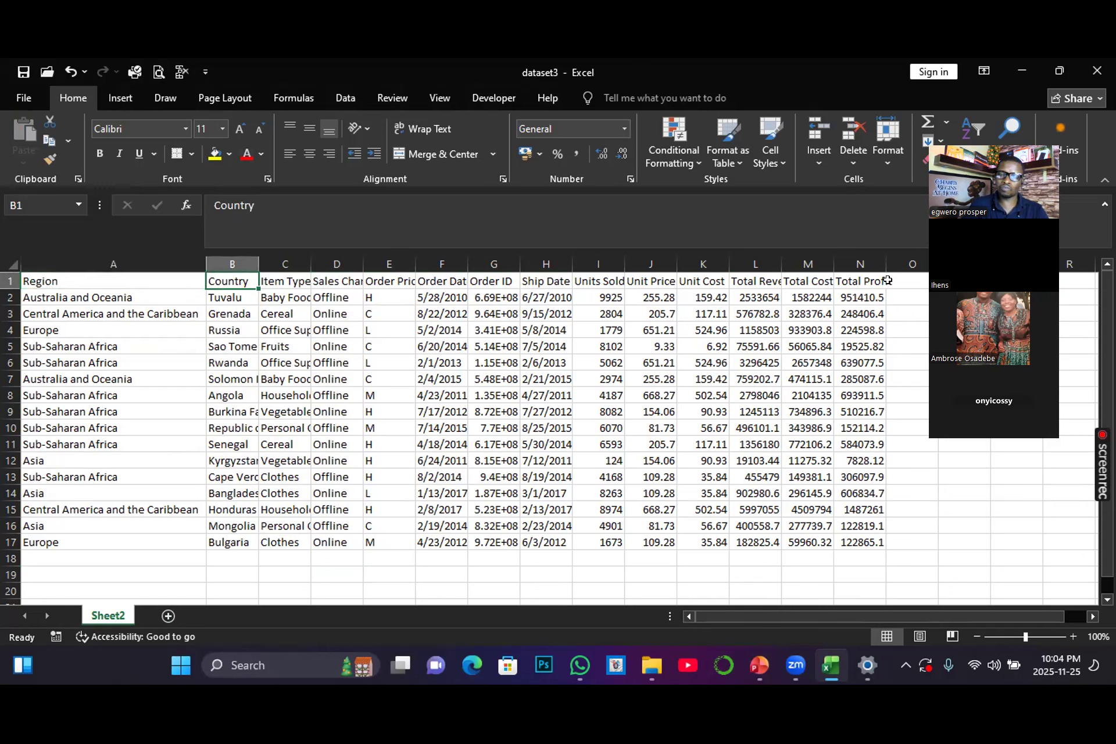
drag(887, 280, 113, 526)
click(499, 430)
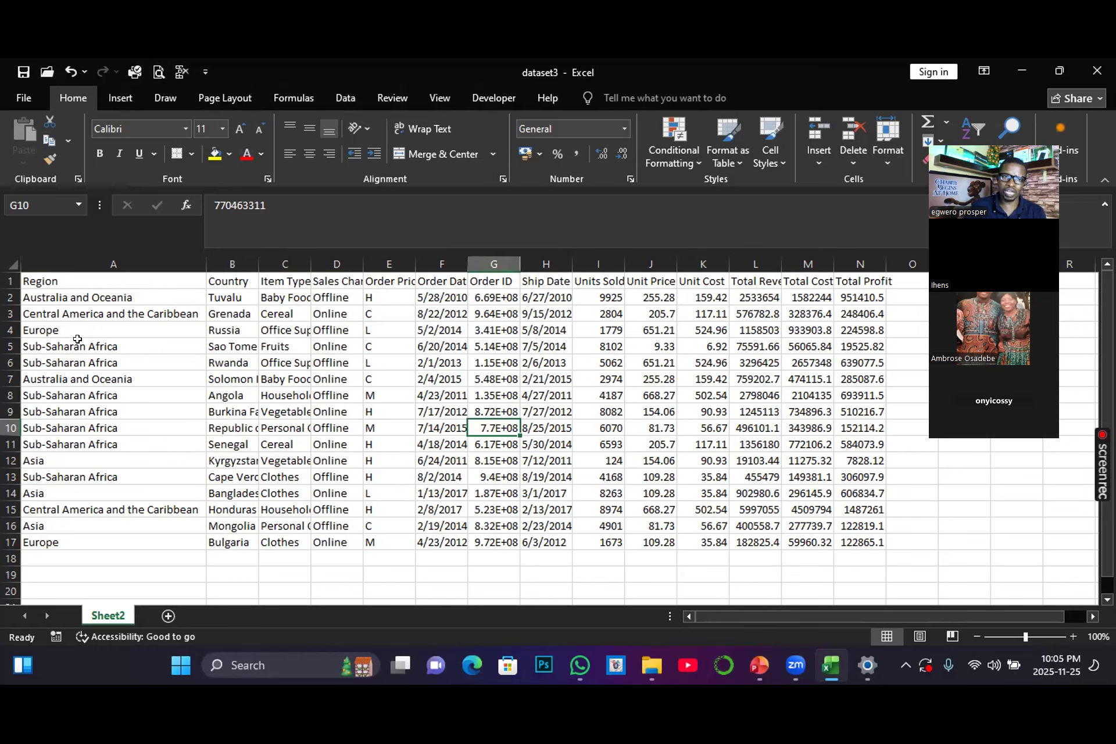
Step: Copy the data range A1:N17 and paste it transposed starting at cell A20 using Paste Special
click(30, 278)
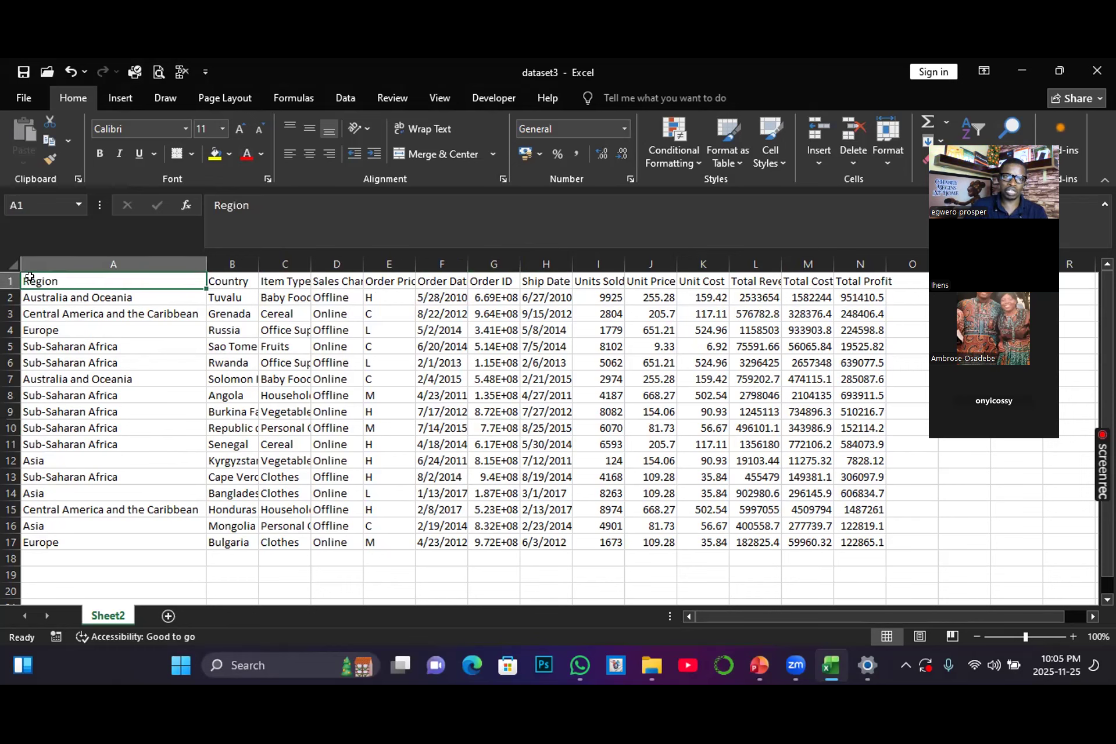
key(ctrl+shift+Right)
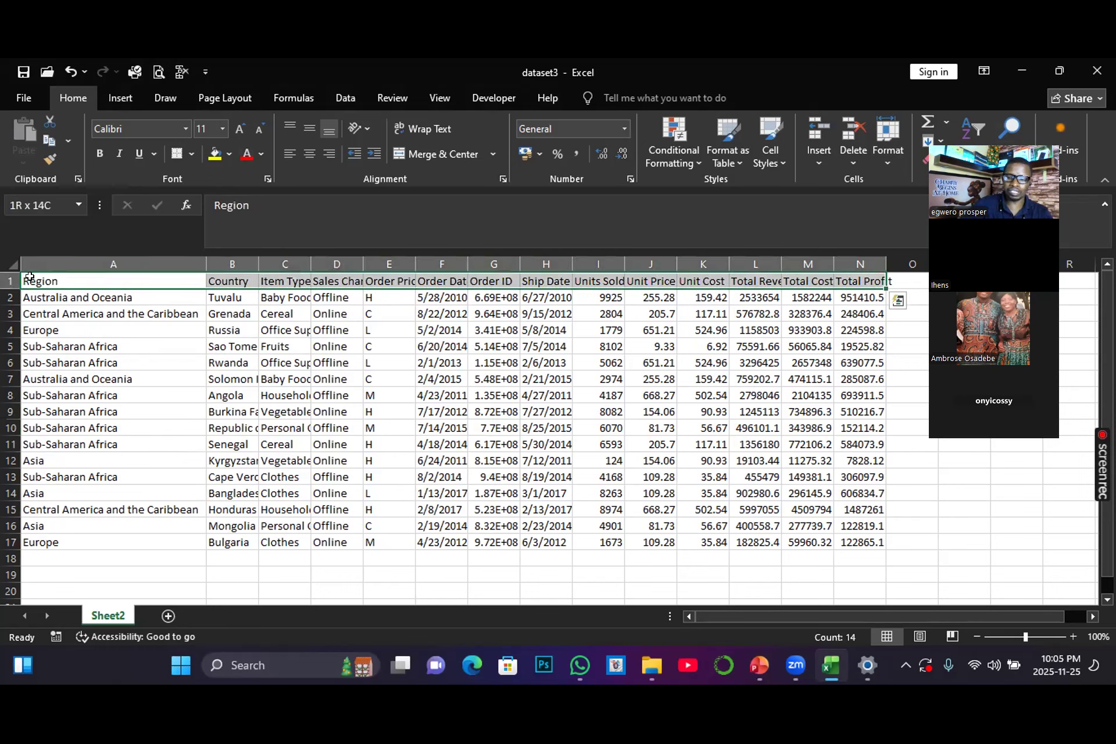
key(ctrl+shift+Down)
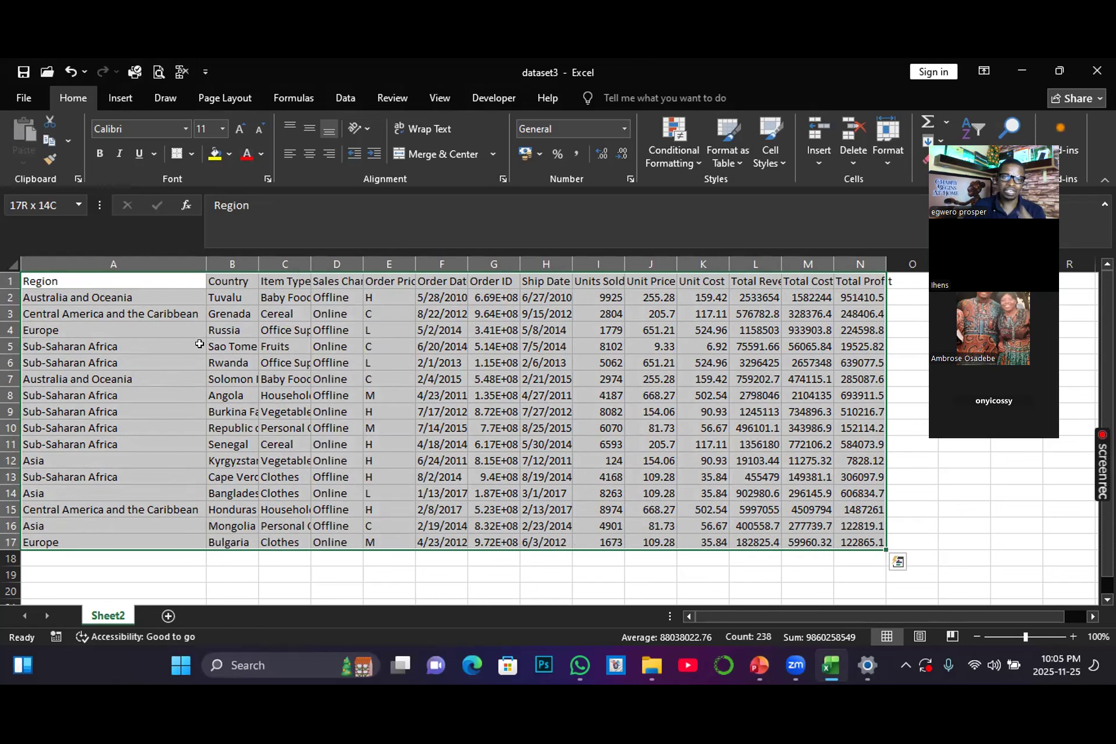
scroll(199, 346, down, 1)
scroll(199, 347, up, 1)
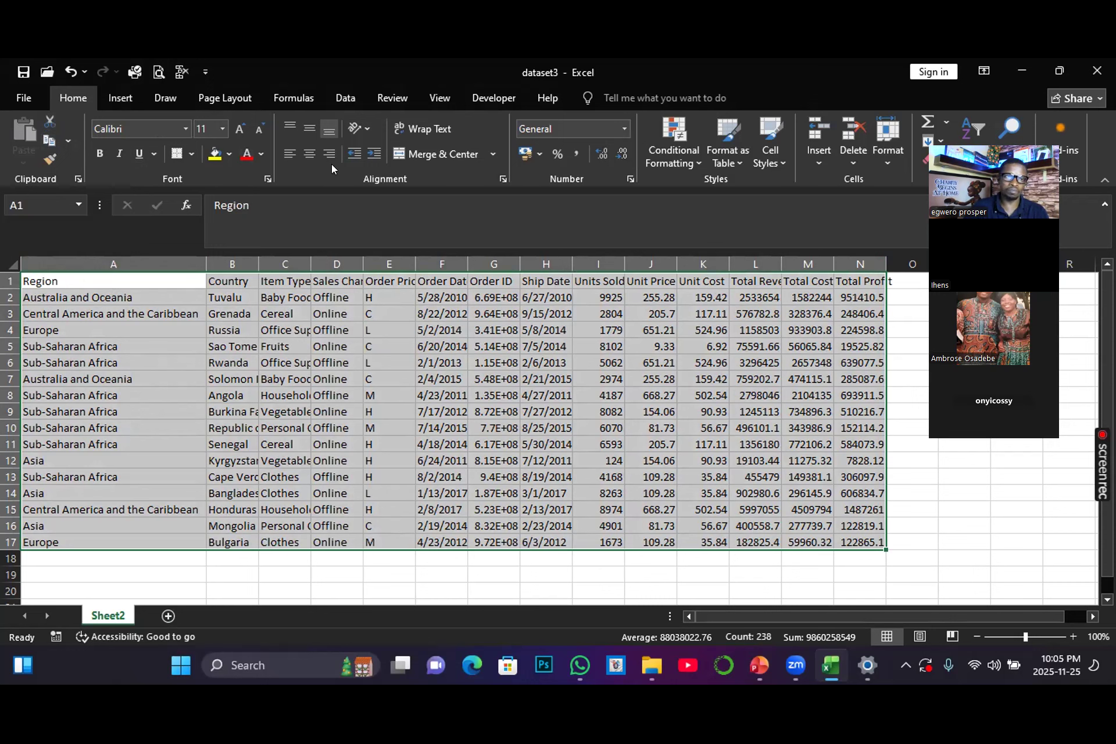
click(48, 138)
scroll(200, 313, down, 1)
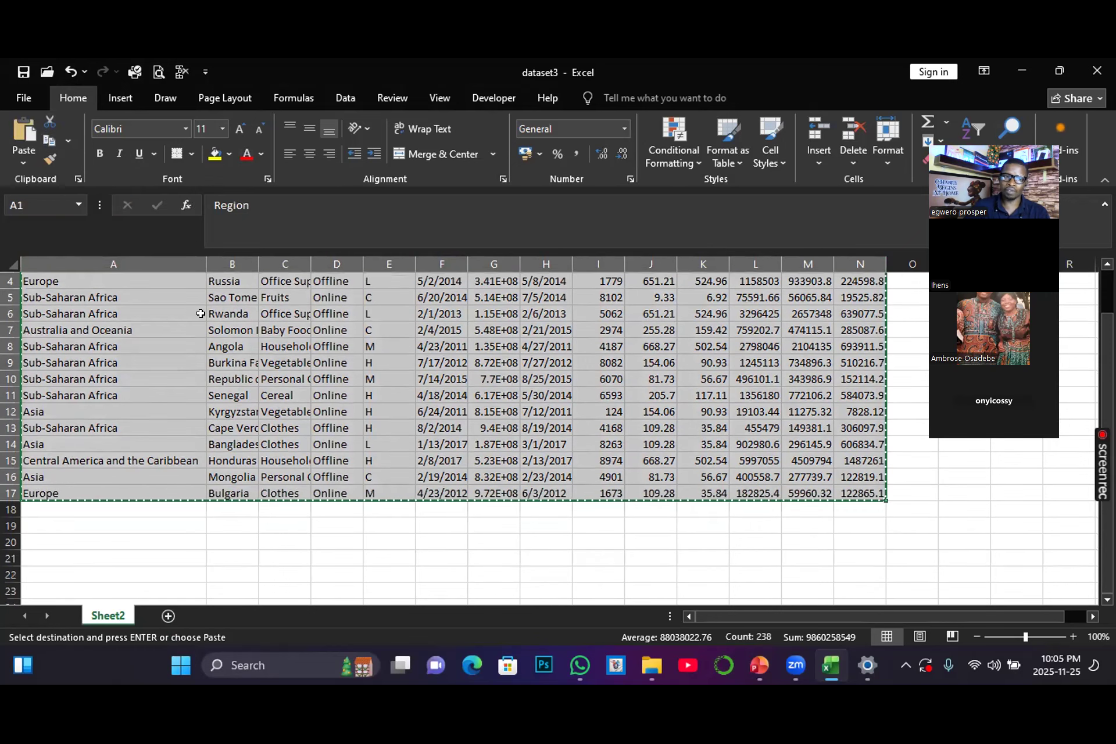
scroll(200, 314, down, 1)
drag(929, 612, 952, 613)
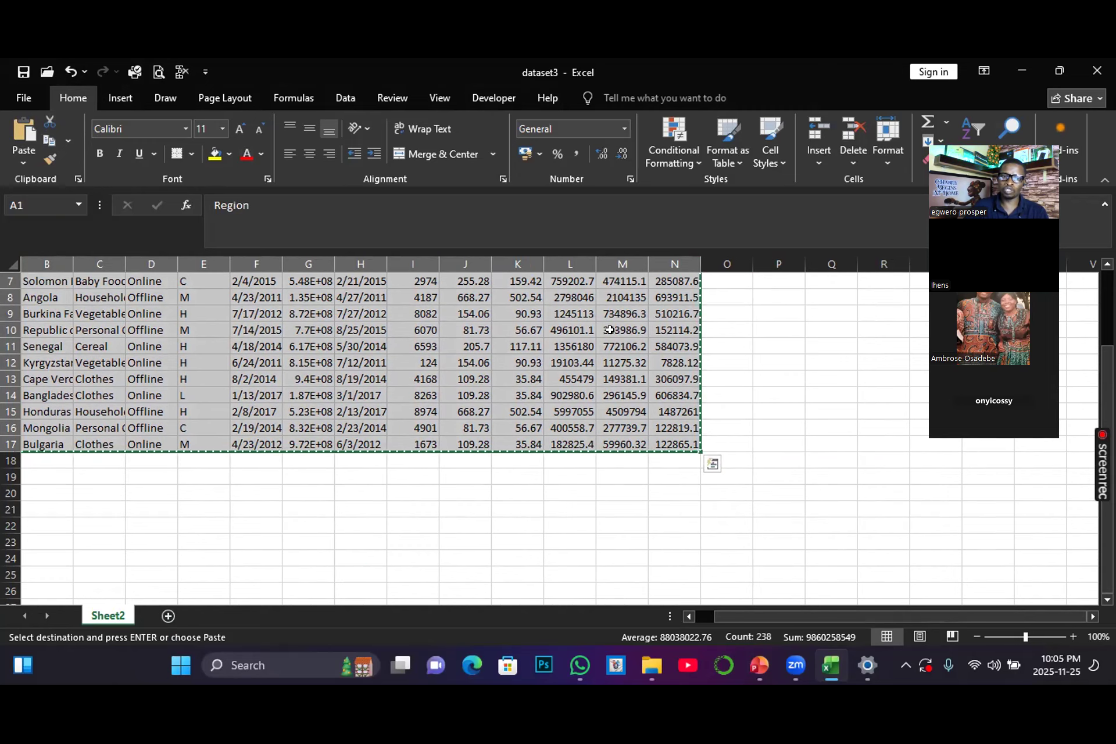
drag(985, 613, 892, 619)
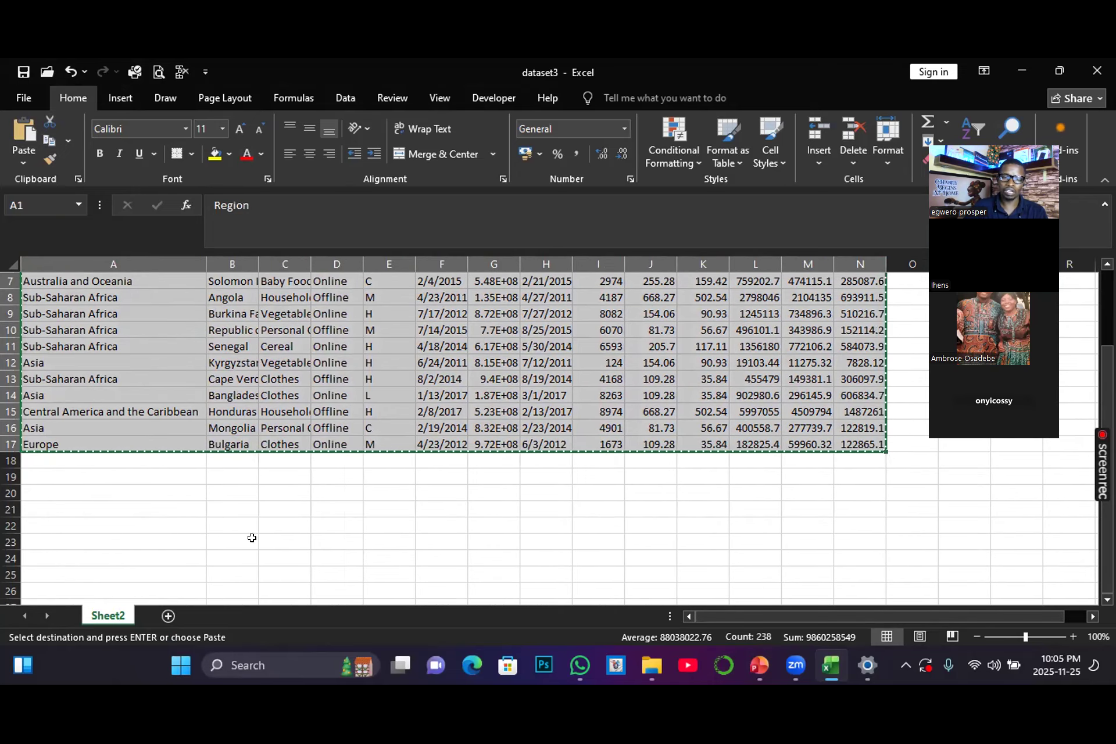
click(33, 490)
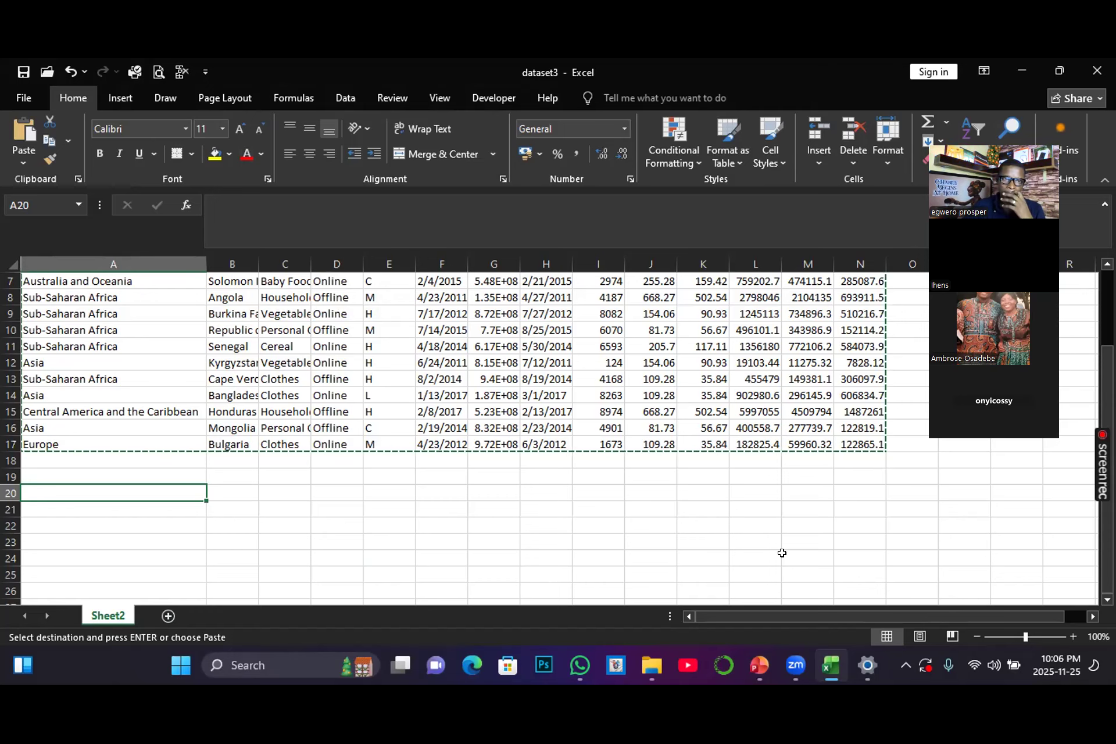
click(21, 163)
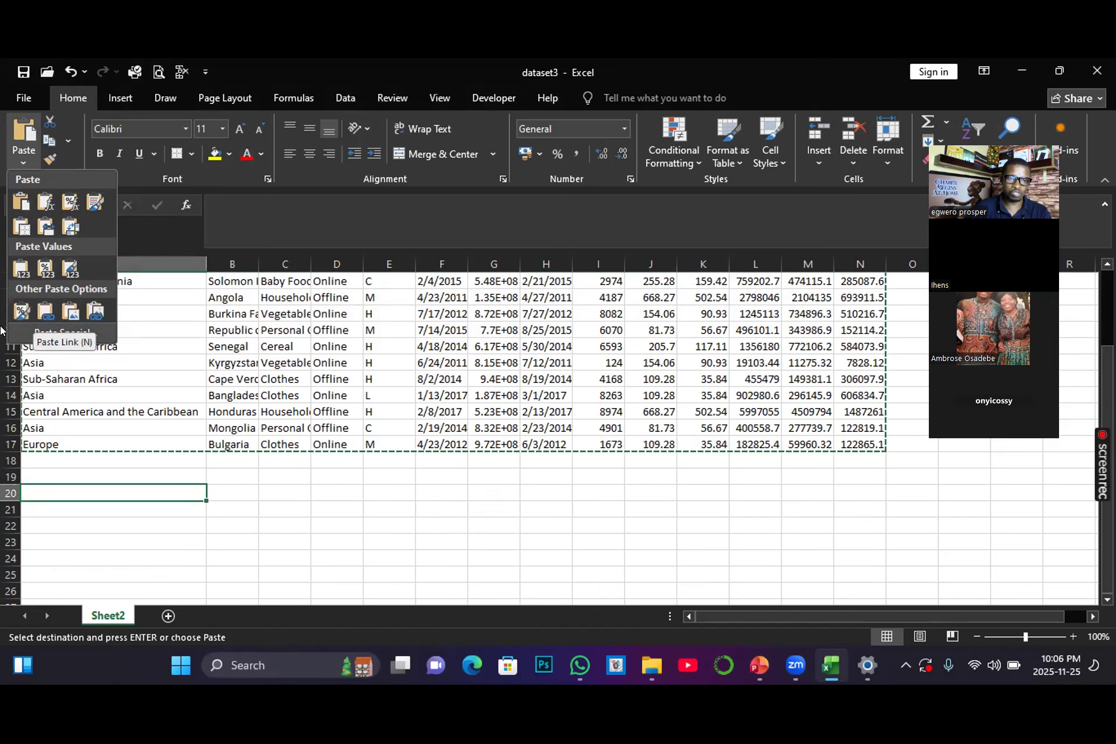
click(27, 330)
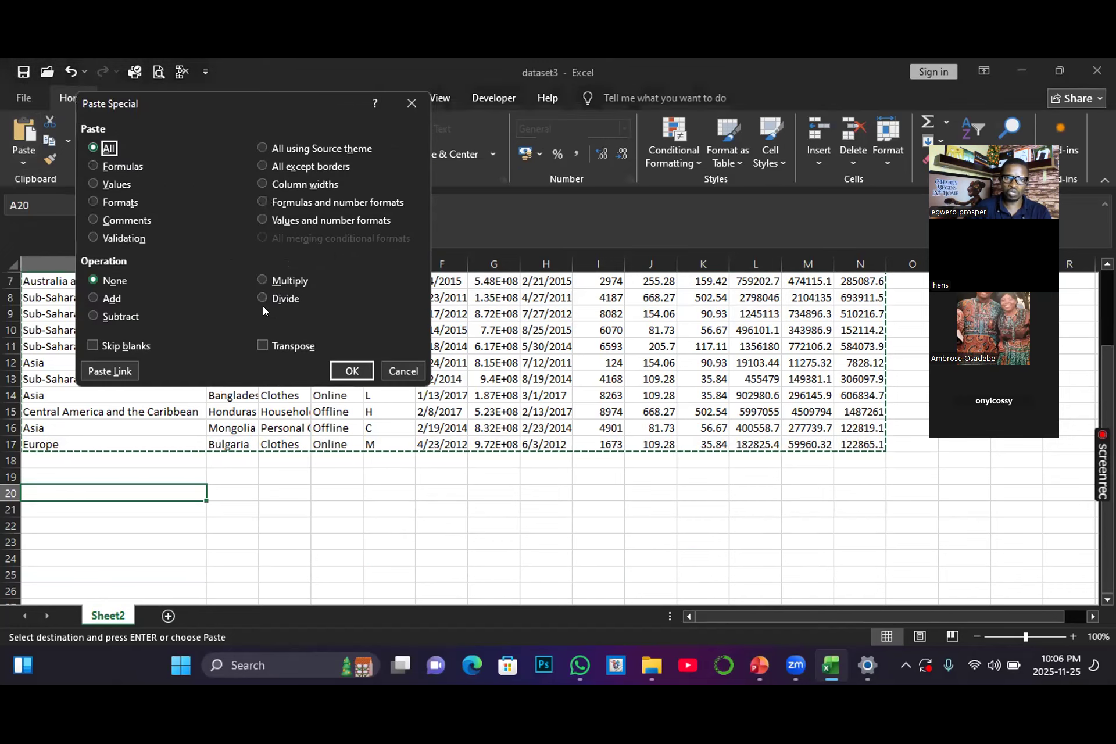
click(263, 345)
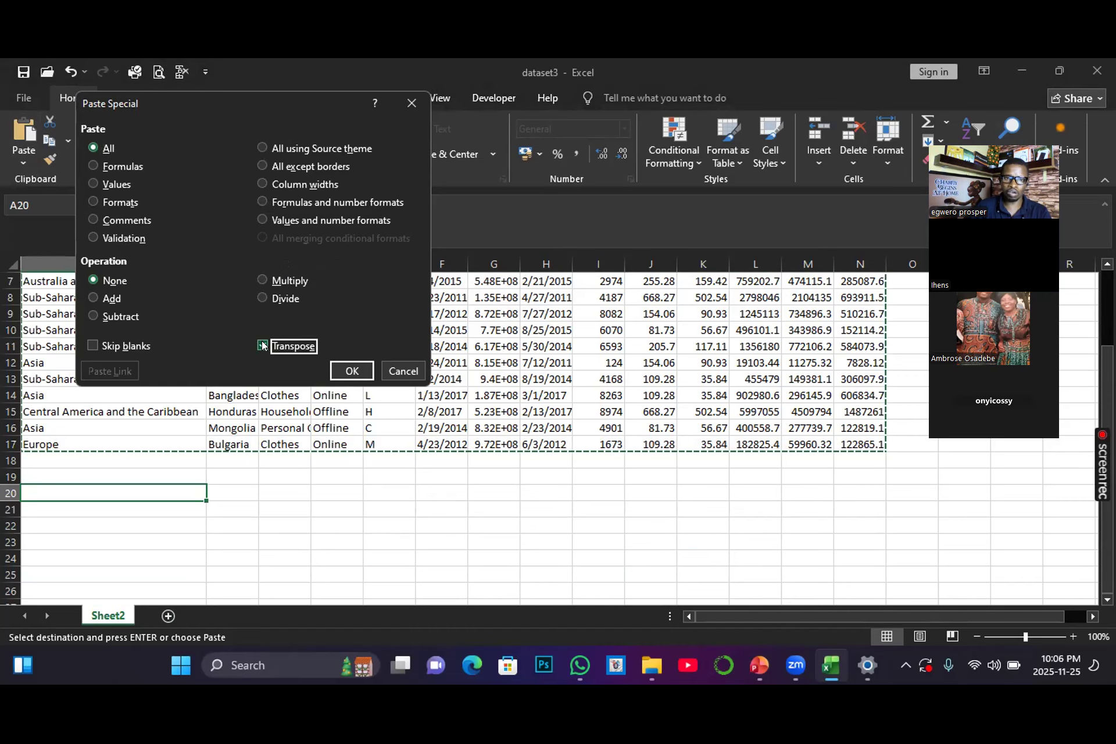
click(343, 360)
scroll(142, 469, down, 2)
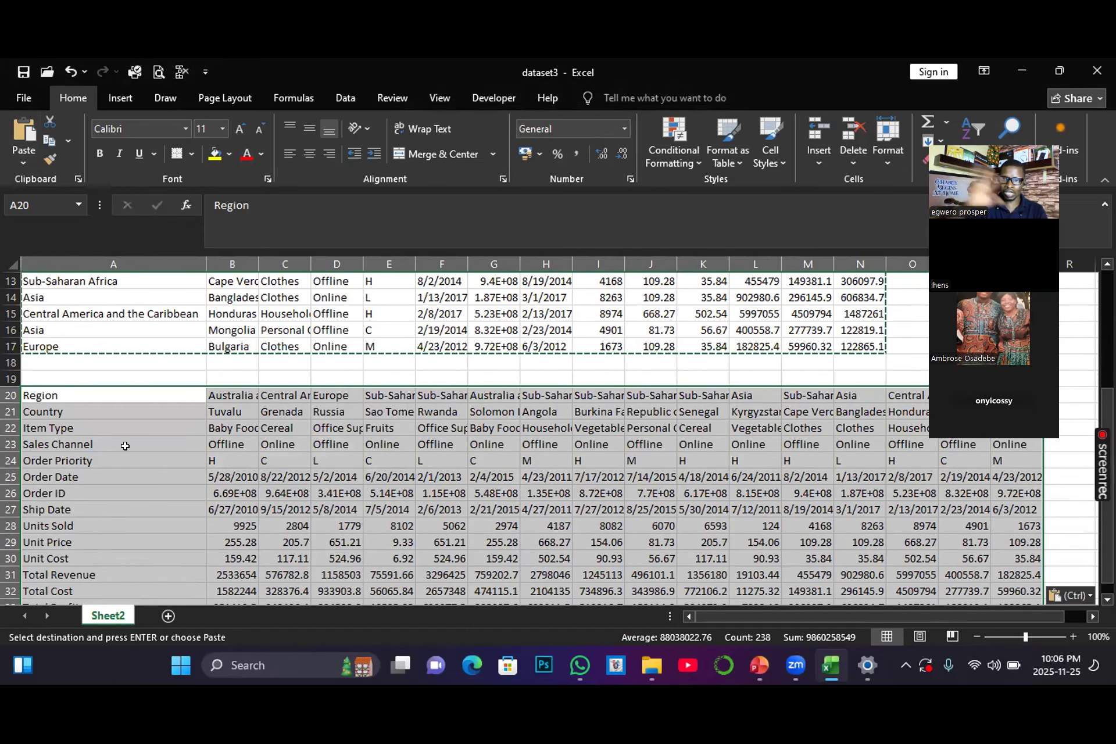
scroll(134, 433, down, 1)
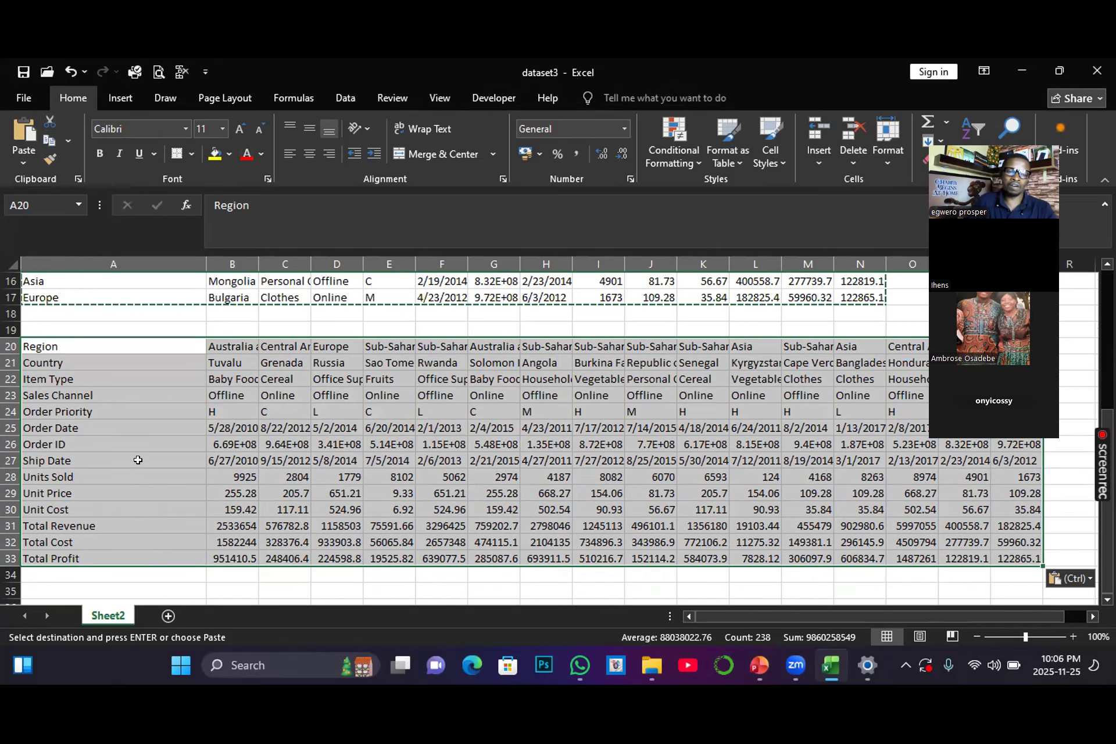
key(Escape)
Step: Clear the original data range A1:N17 above the transposed table
scroll(152, 459, up, 1)
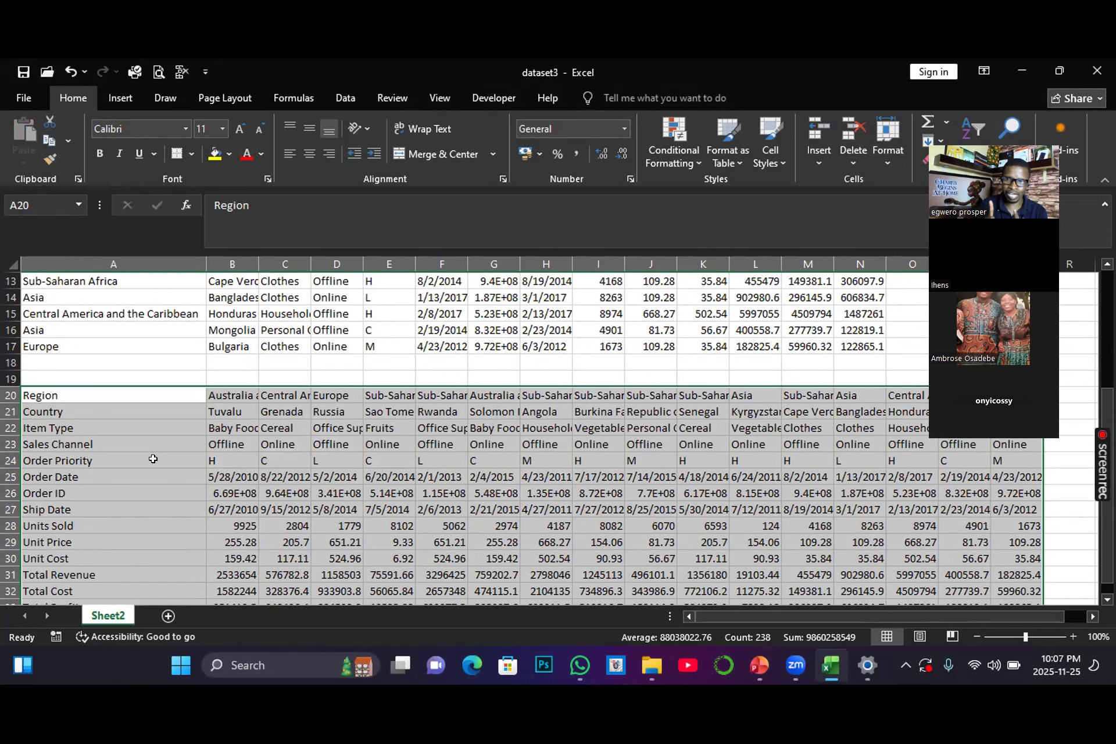
scroll(175, 433, down, 2)
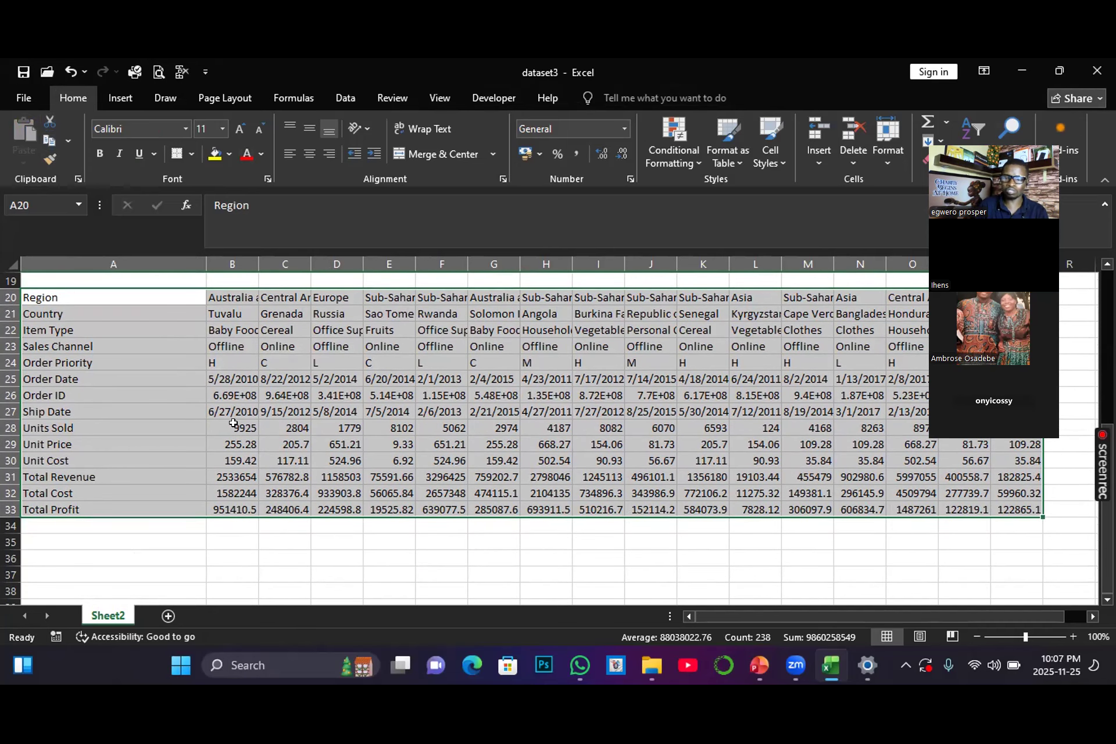
scroll(234, 423, up, 6)
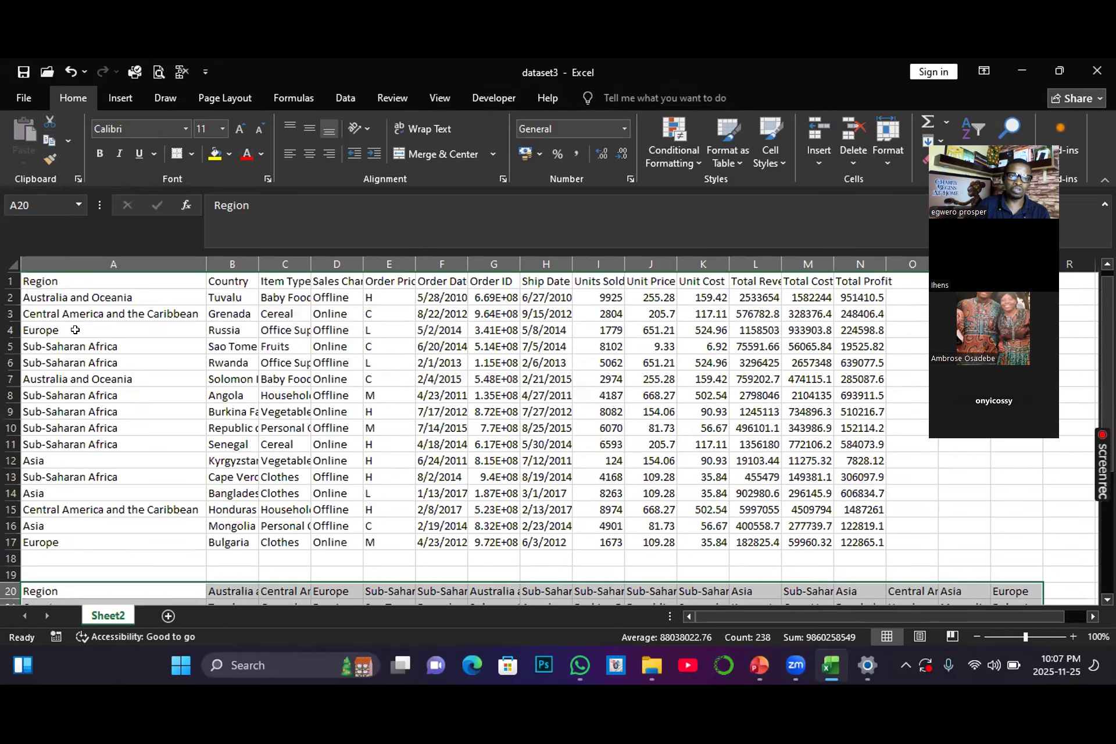
drag(34, 280, 866, 540)
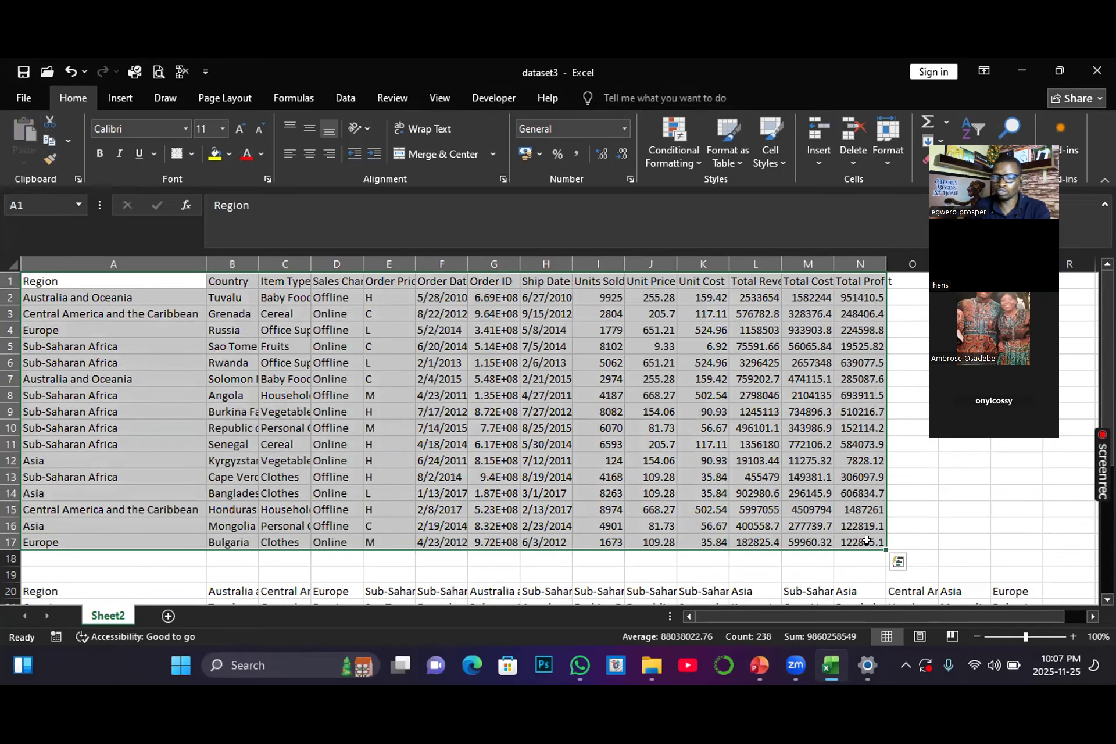
key(Delete)
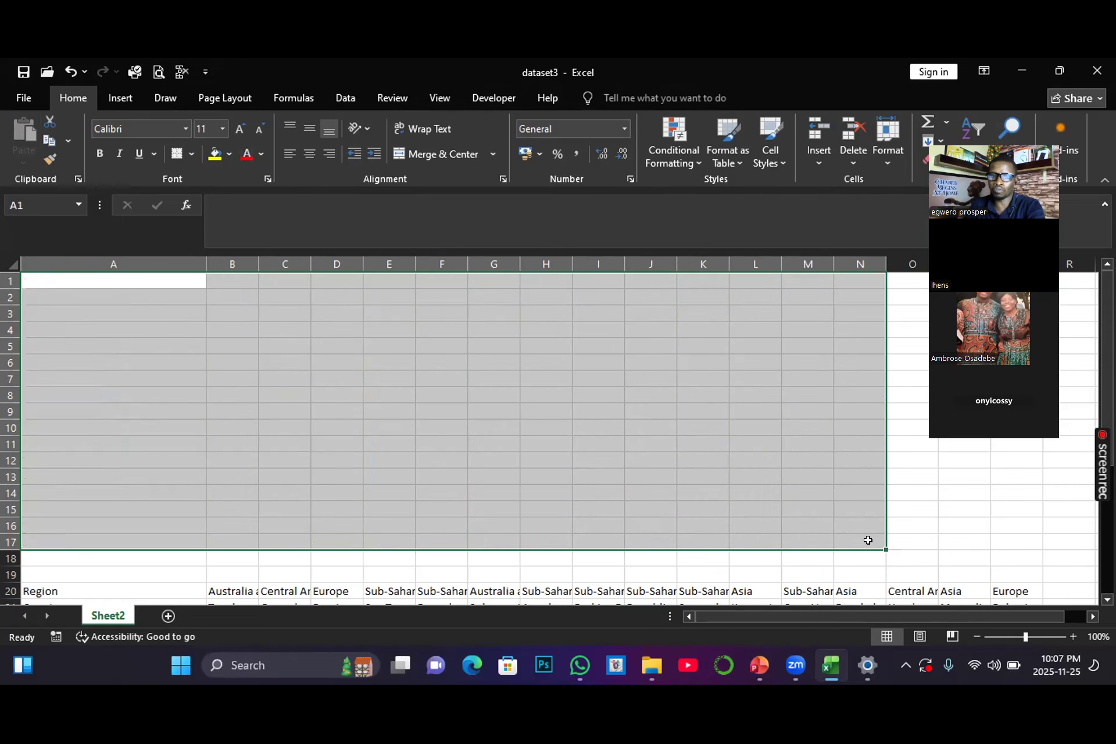
scroll(345, 519, down, 1)
scroll(340, 513, down, 2)
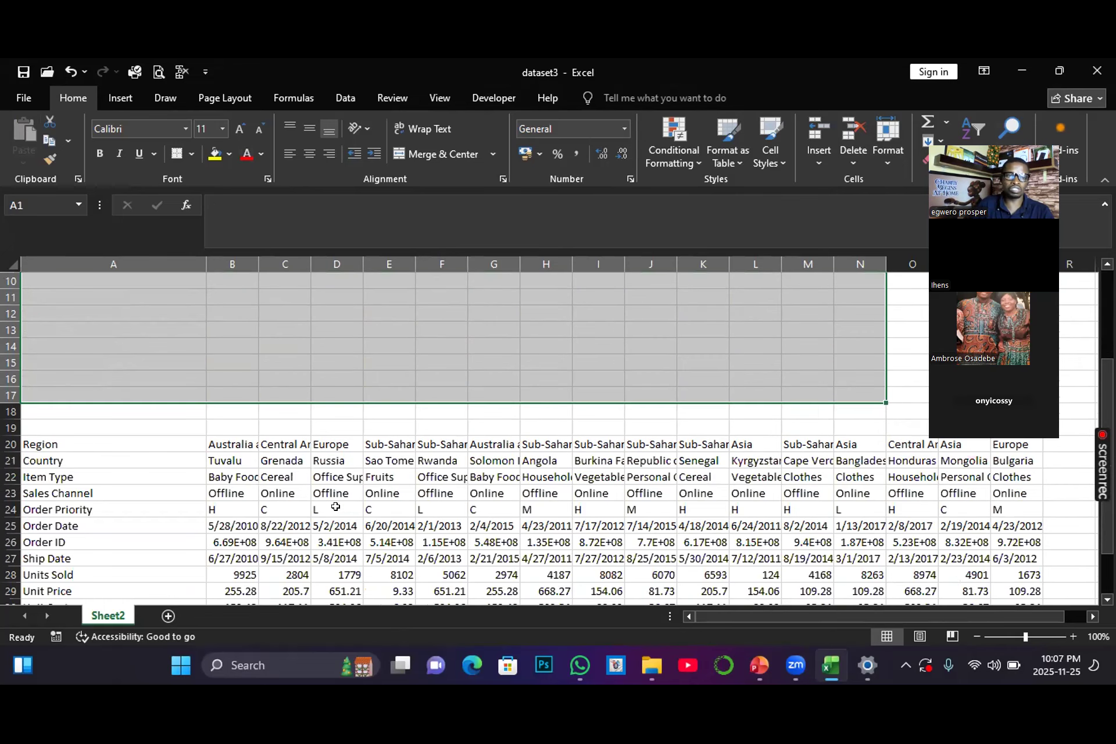
scroll(335, 507, down, 1)
scroll(335, 506, down, 1)
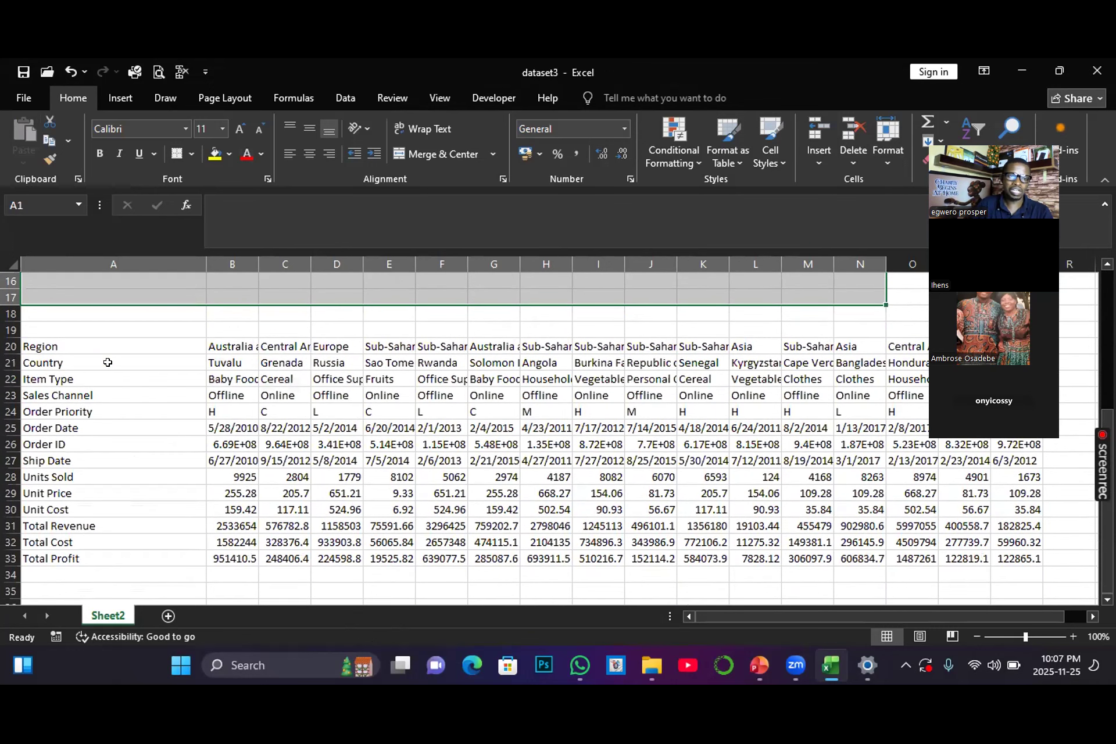
scroll(146, 343, up, 5)
click(440, 394)
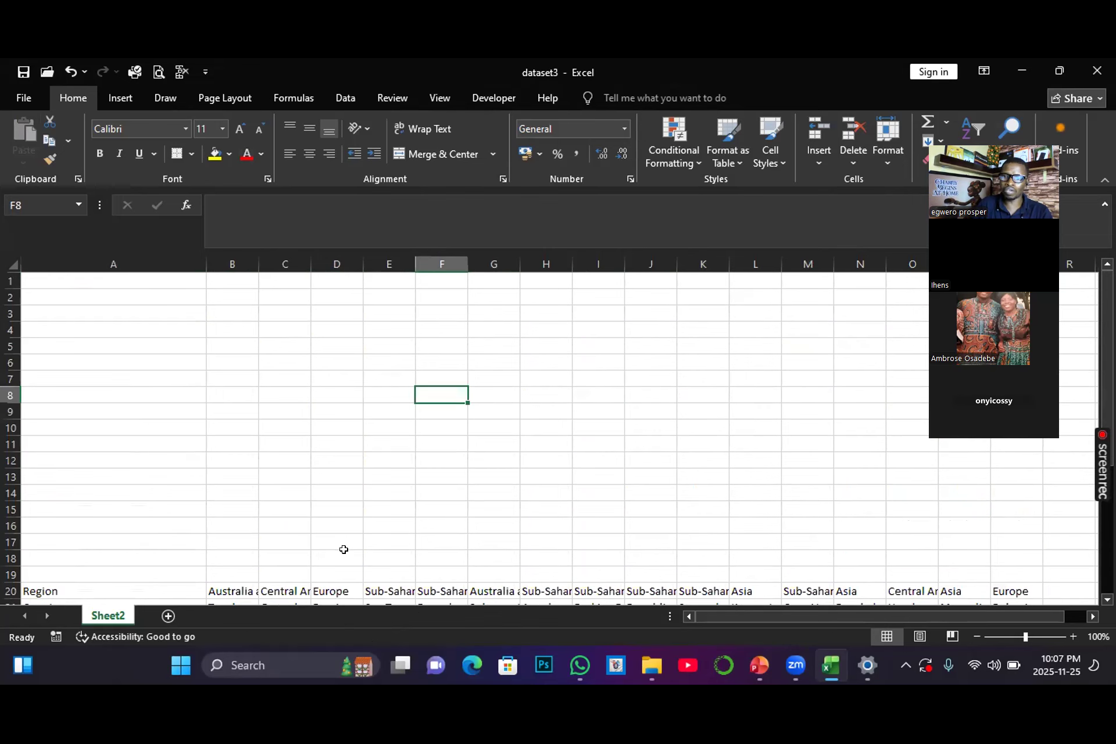
Step: Move the transposed table up so it starts at cell A1
scroll(343, 549, down, 1)
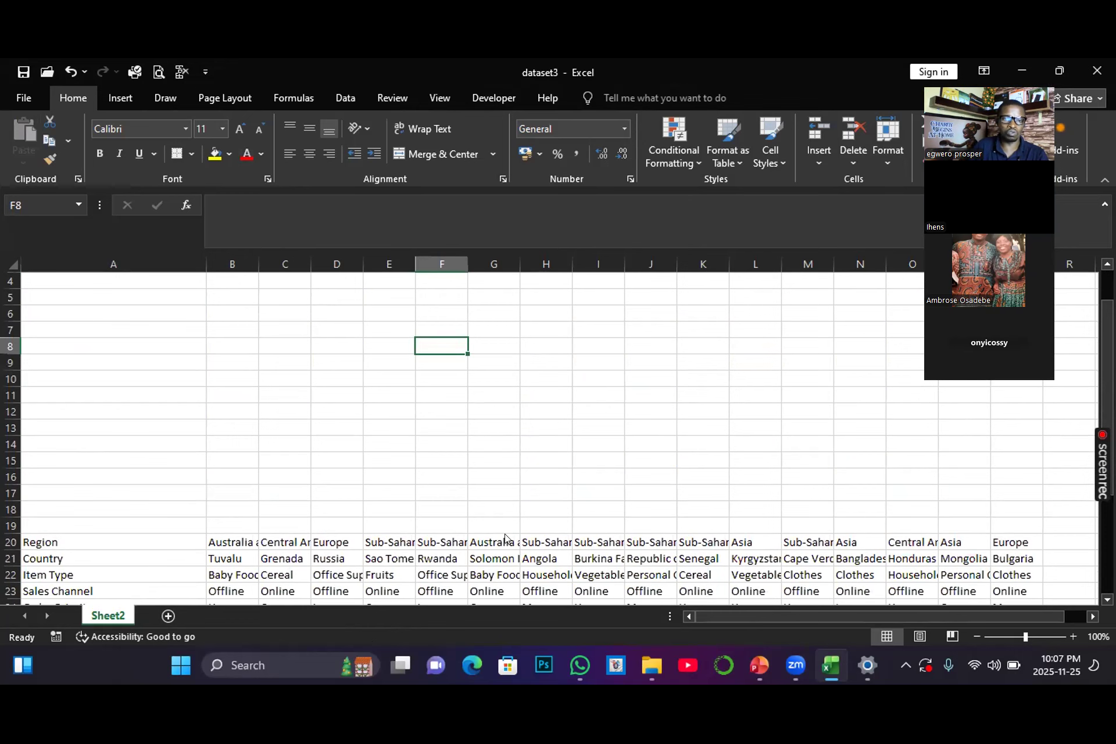
scroll(504, 538, down, 4)
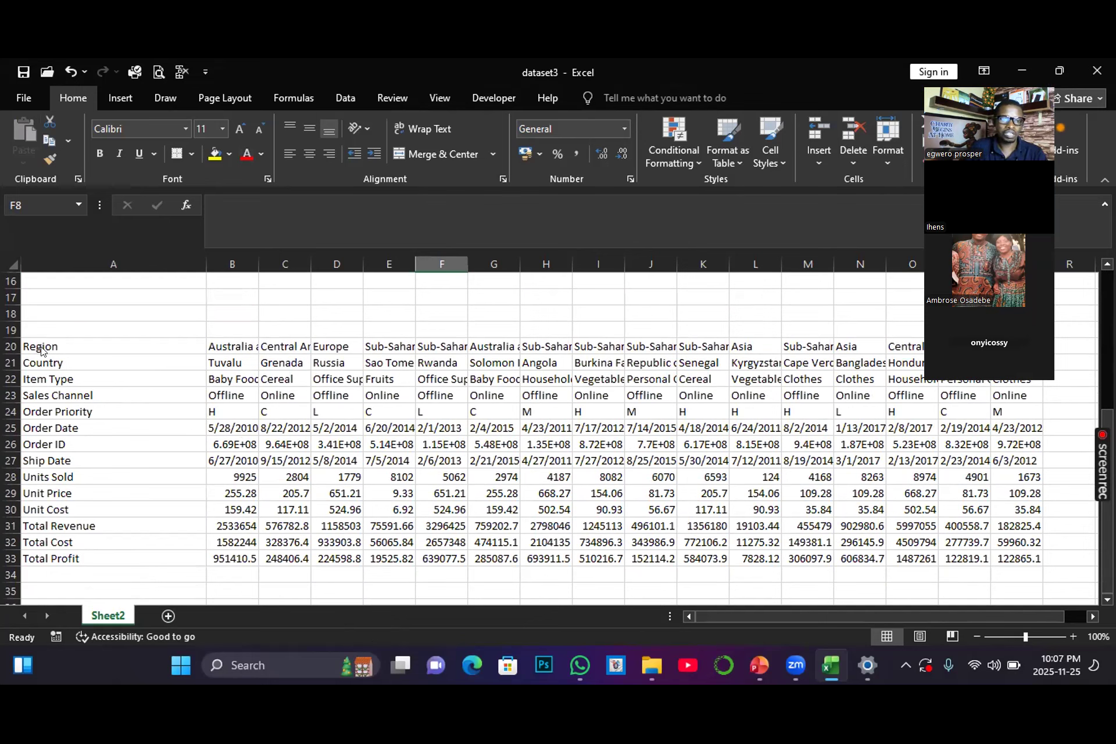
mouse_move(44, 349)
mouse_down()
mouse_move(816, 461)
mouse_move(983, 511)
mouse_move(1026, 562)
mouse_up()
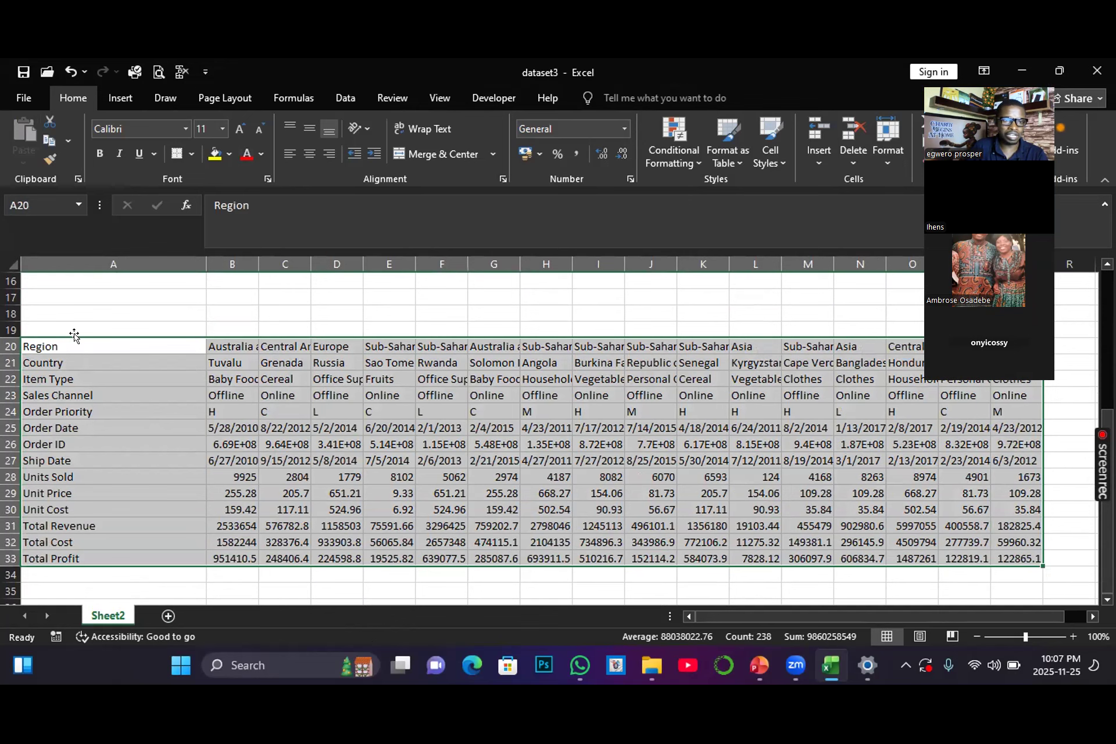
drag(75, 337, 83, 278)
click(179, 565)
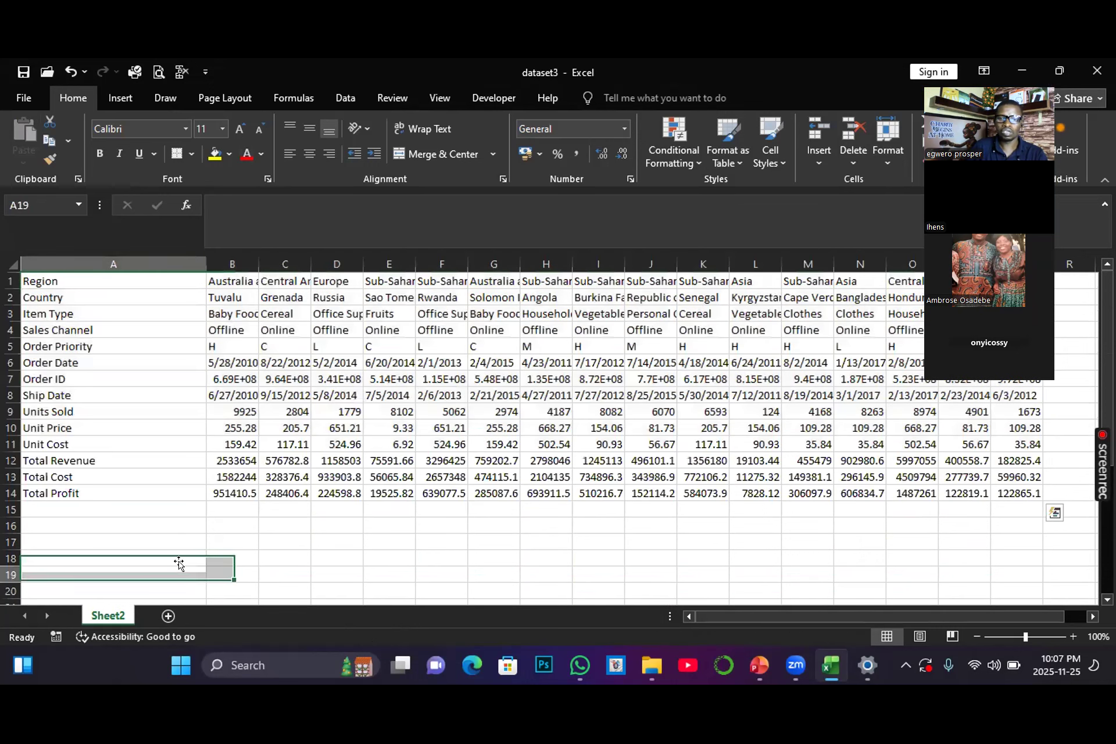
Step: Copy the whole table A1:Q14 on Sheet2
drag(29, 279, 635, 380)
click(113, 512)
click(32, 279)
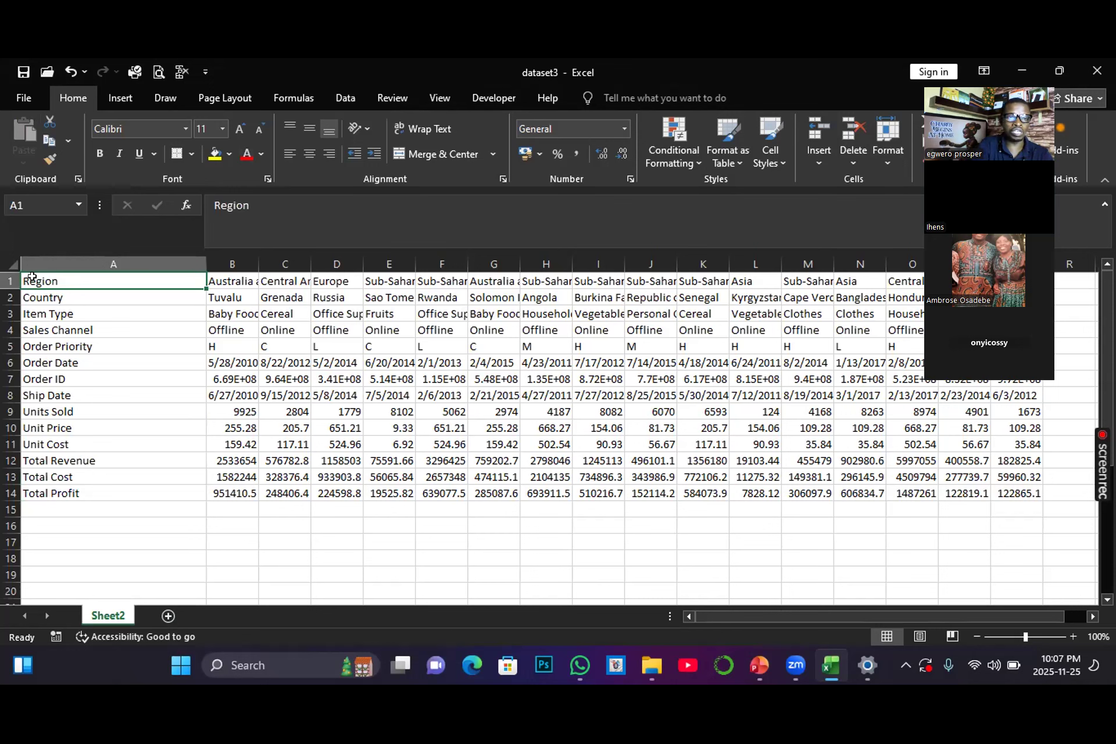
key(ctrl+shift+Right)
key(ctrl+shift+Down)
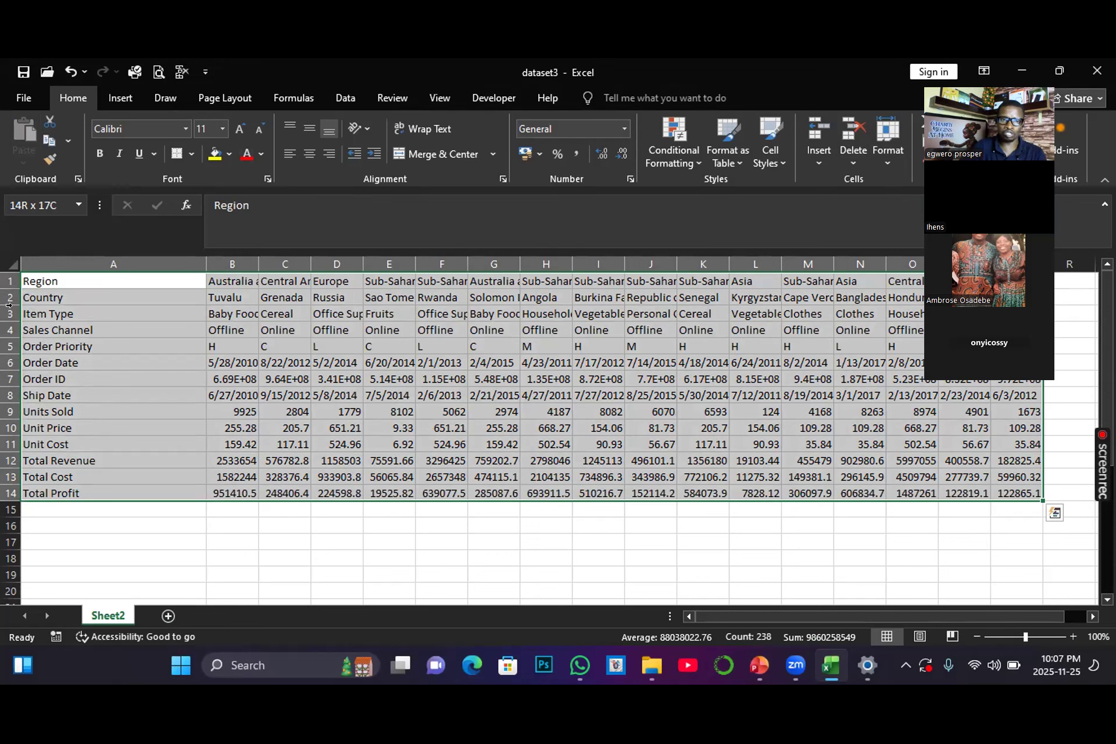
right_click(82, 334)
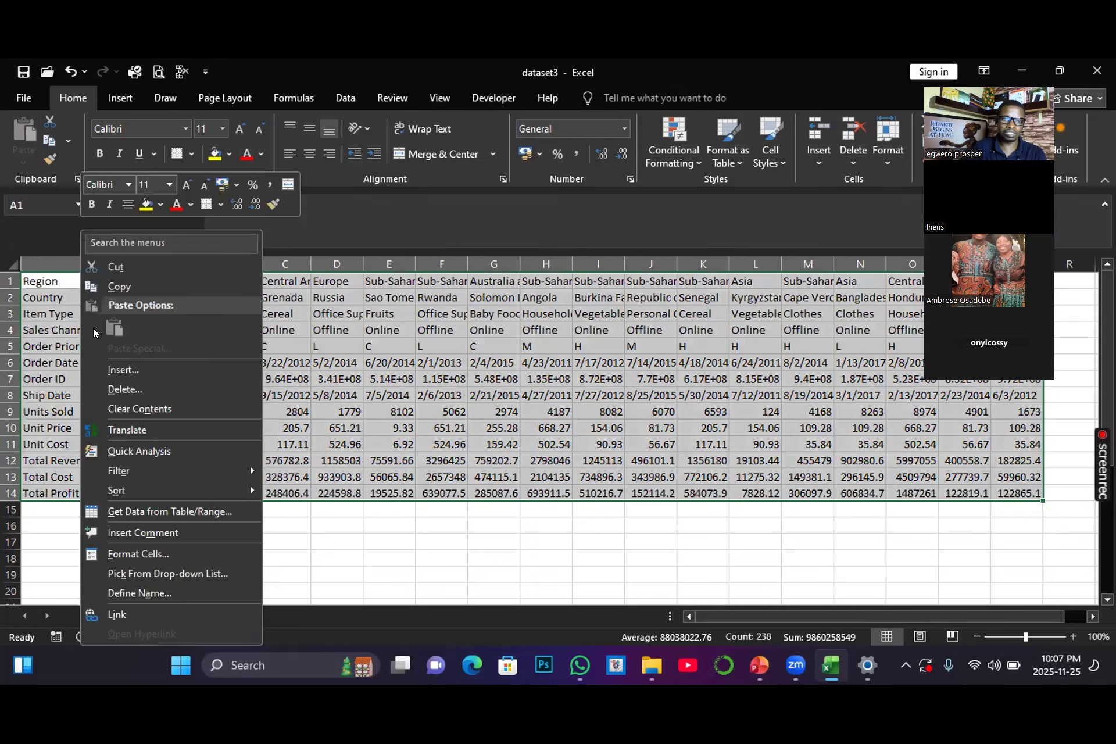
click(119, 287)
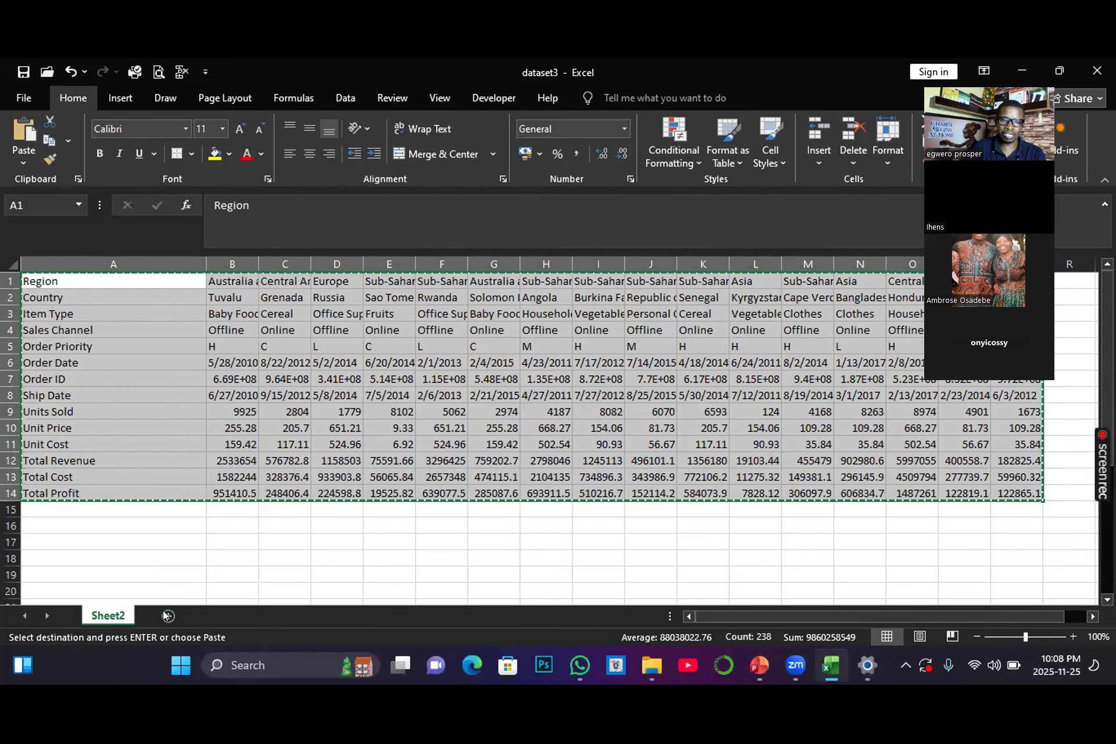
Step: Add a new worksheet and name it HLOOKUP
click(167, 616)
double_click(174, 617)
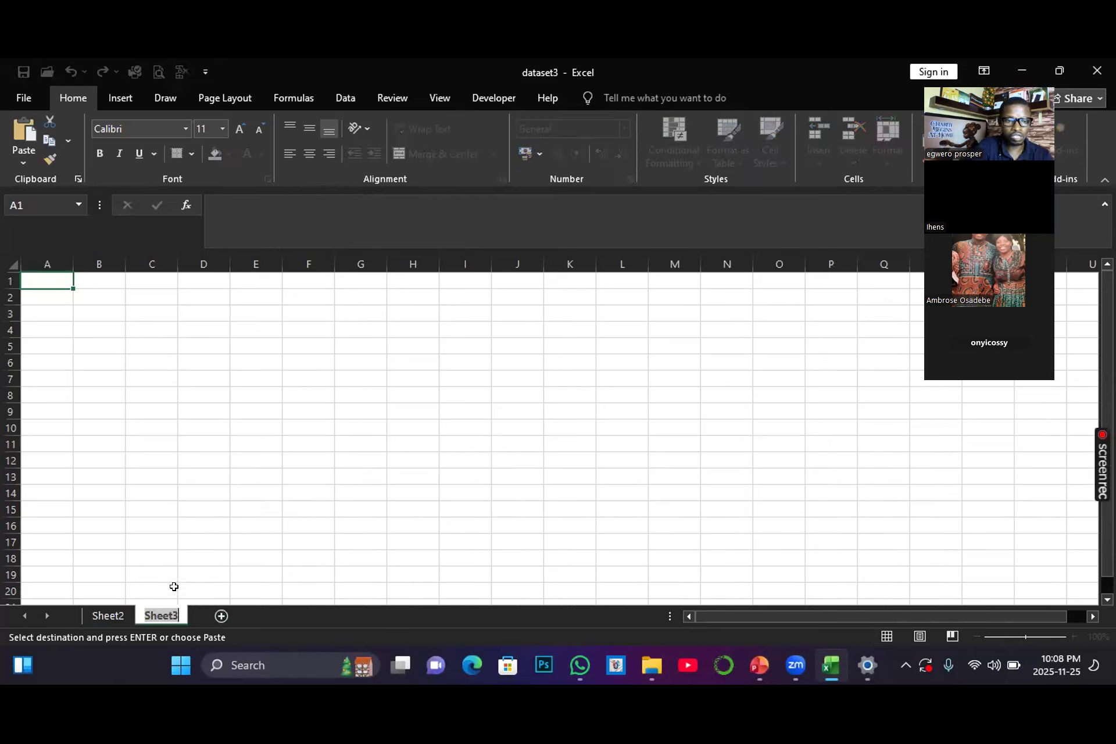
text(HLOOKUP)
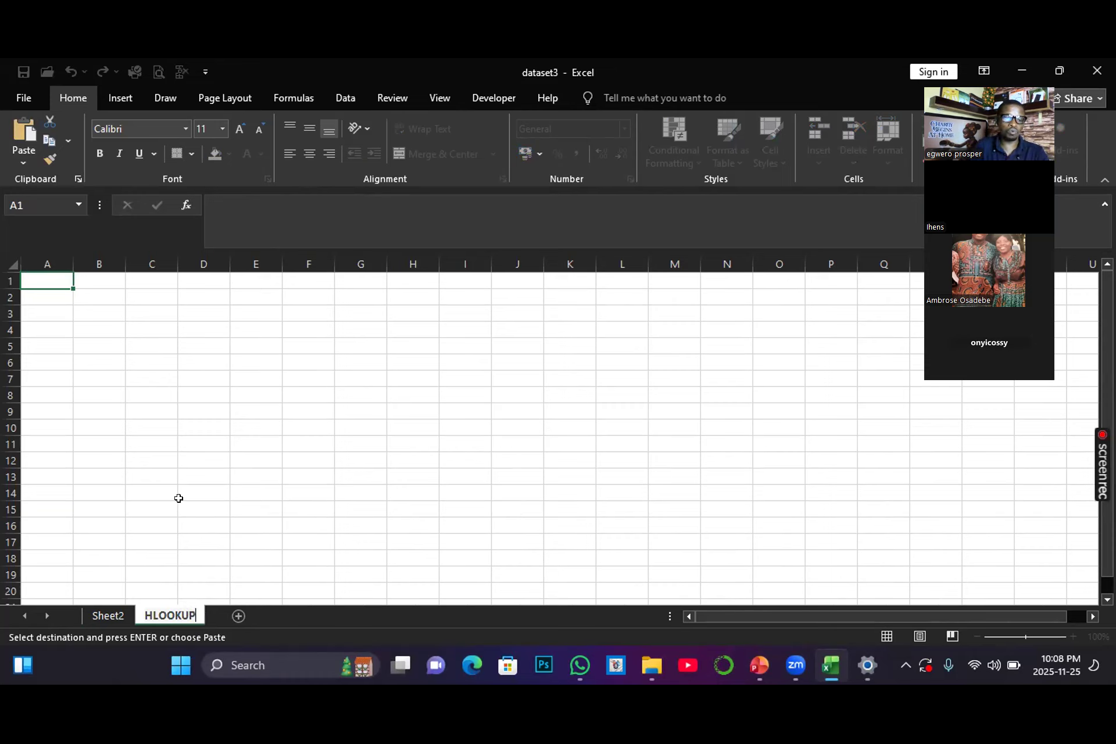
click(179, 504)
Step: Paste the copied table at cell A1 of the HLOOKUP sheet
click(31, 280)
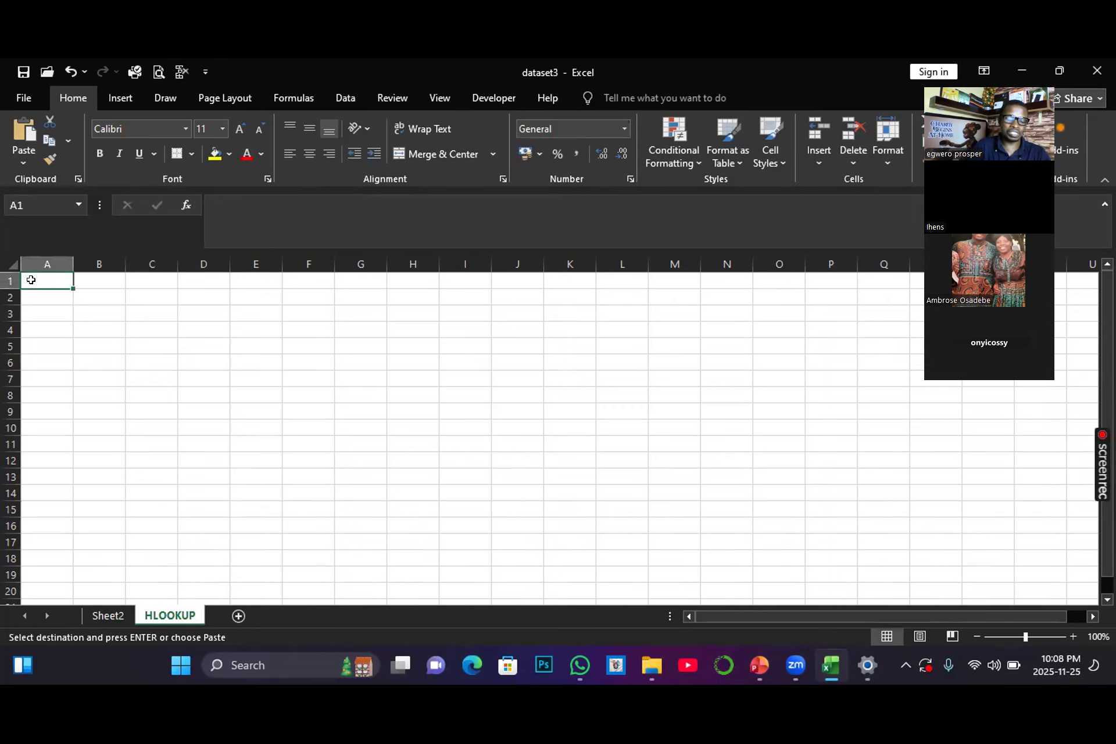
key(ctrl+v)
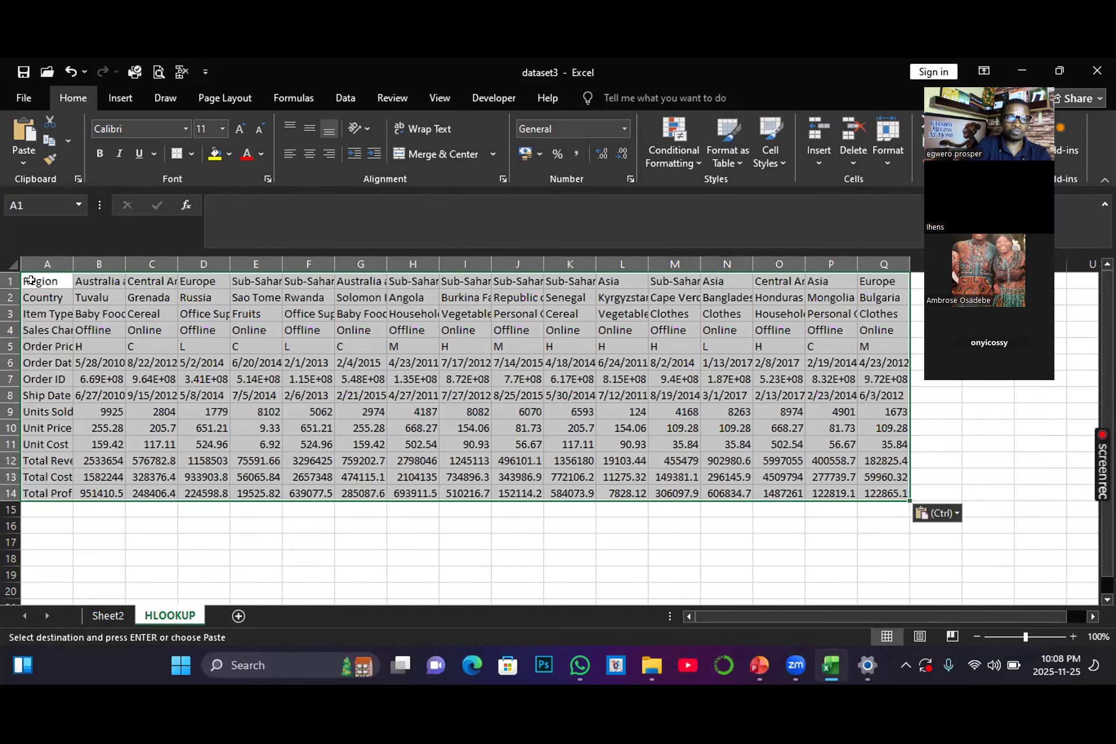
click(129, 356)
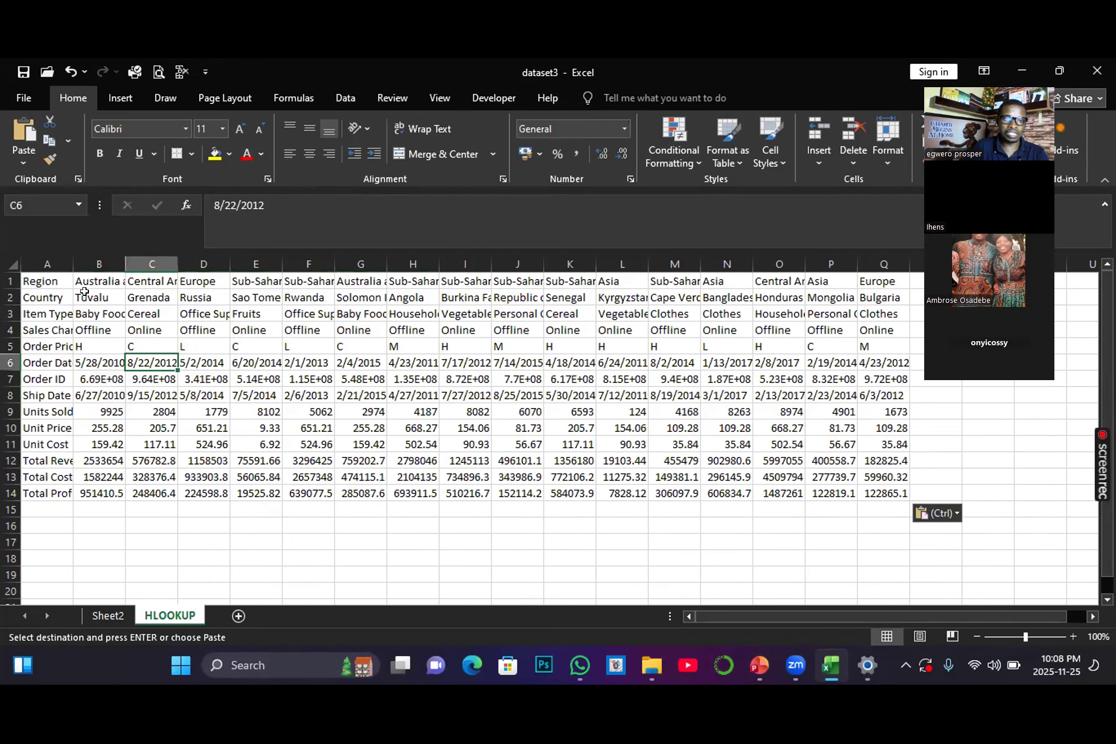
Step: Clear the data values in B2:Q14, keeping the region headers and row labels
click(84, 293)
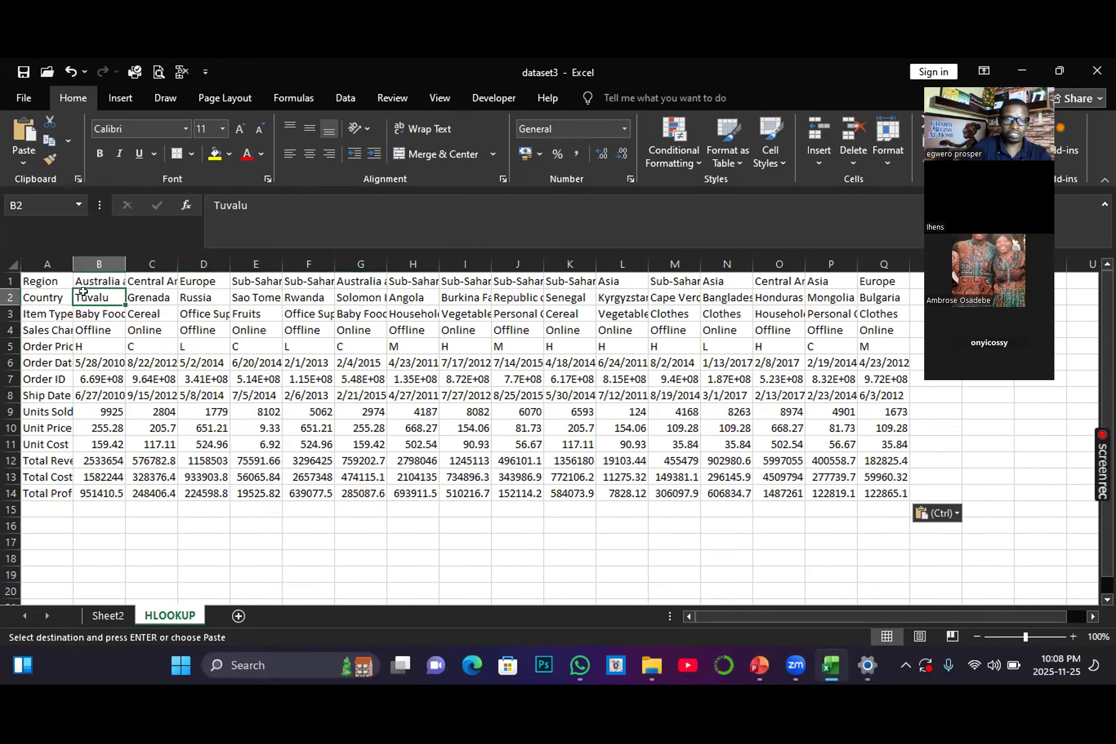
key(ctrl+shift+Right)
key(ctrl+shift+Down)
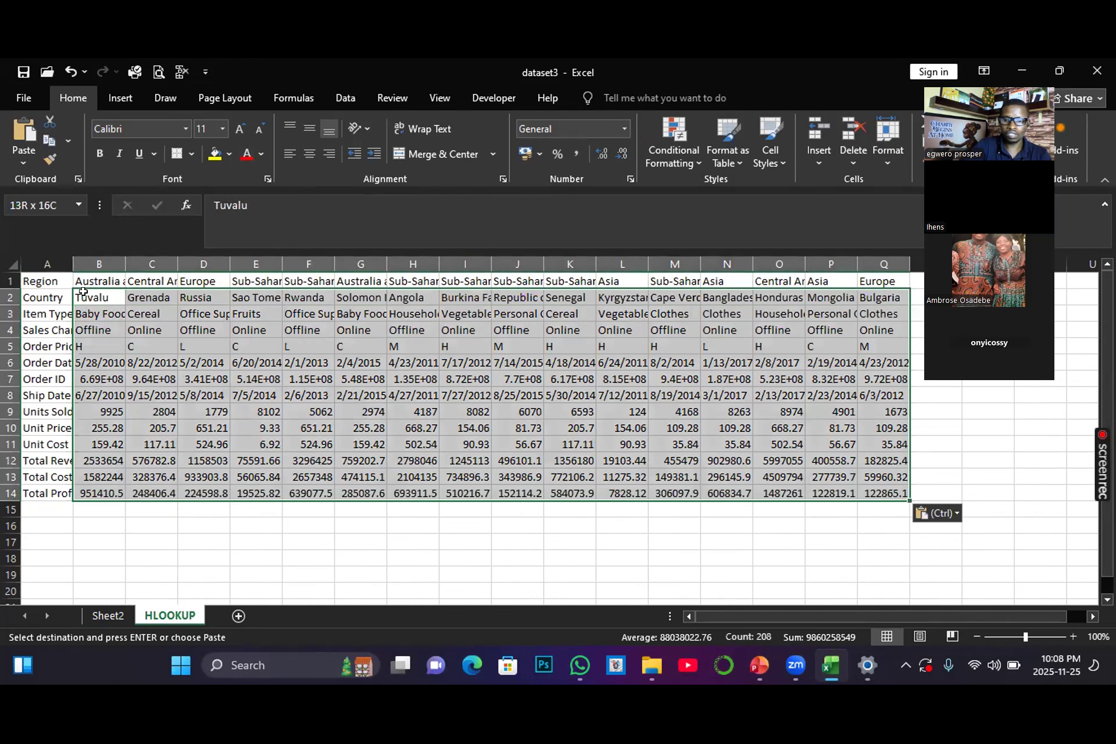
key(Delete)
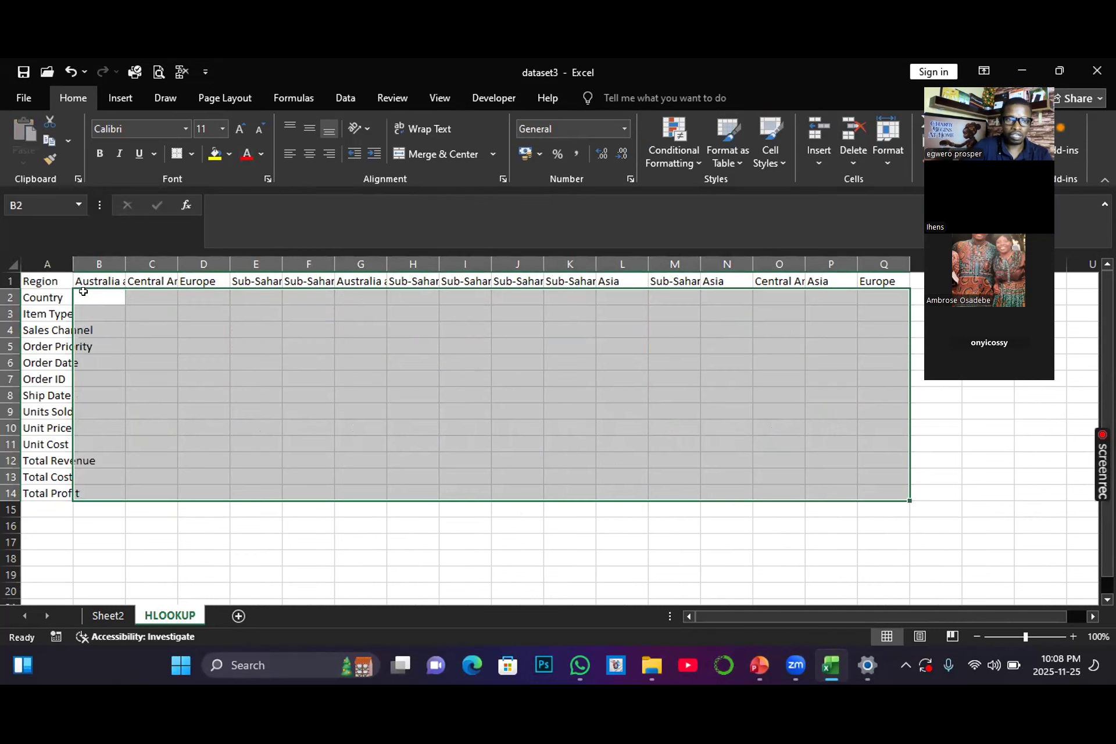
Step: Autofit columns A, B and C so labels and region names fit
double_click(67, 254)
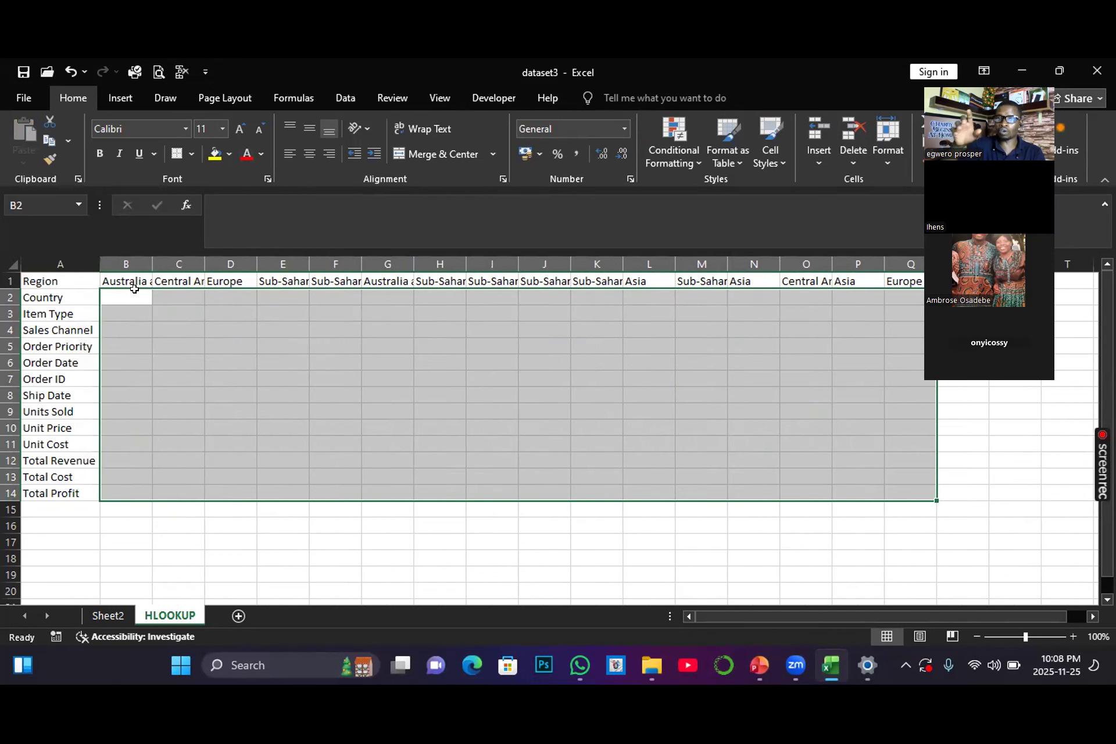
click(231, 392)
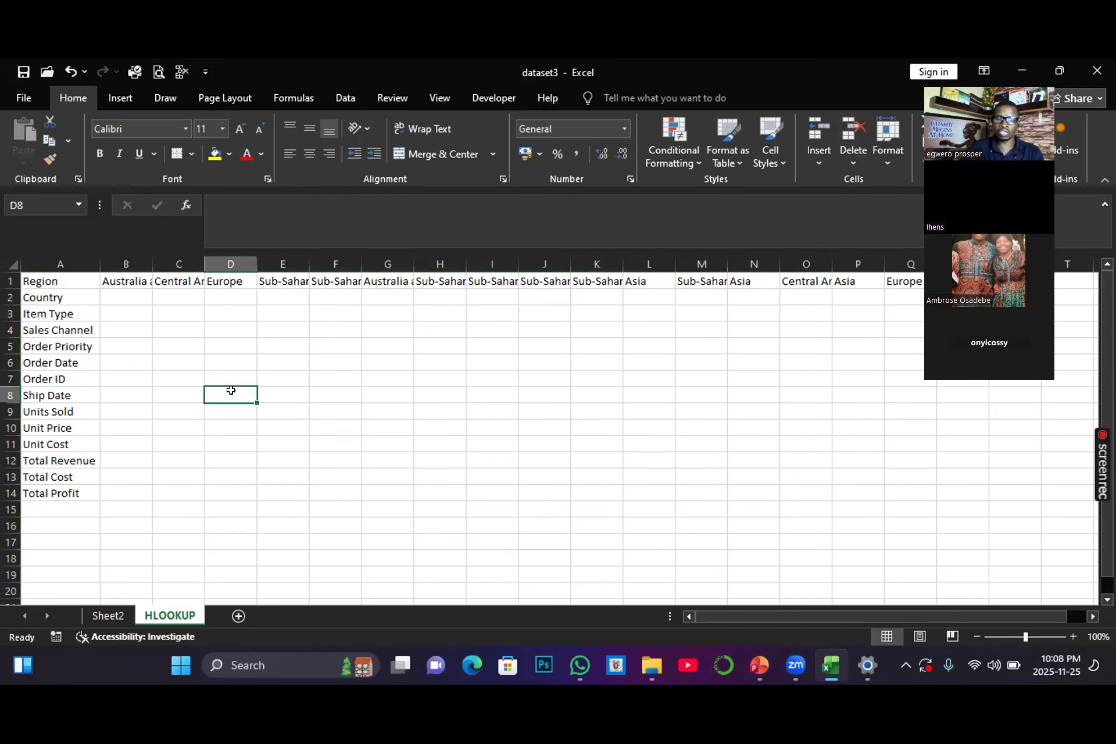
double_click(152, 262)
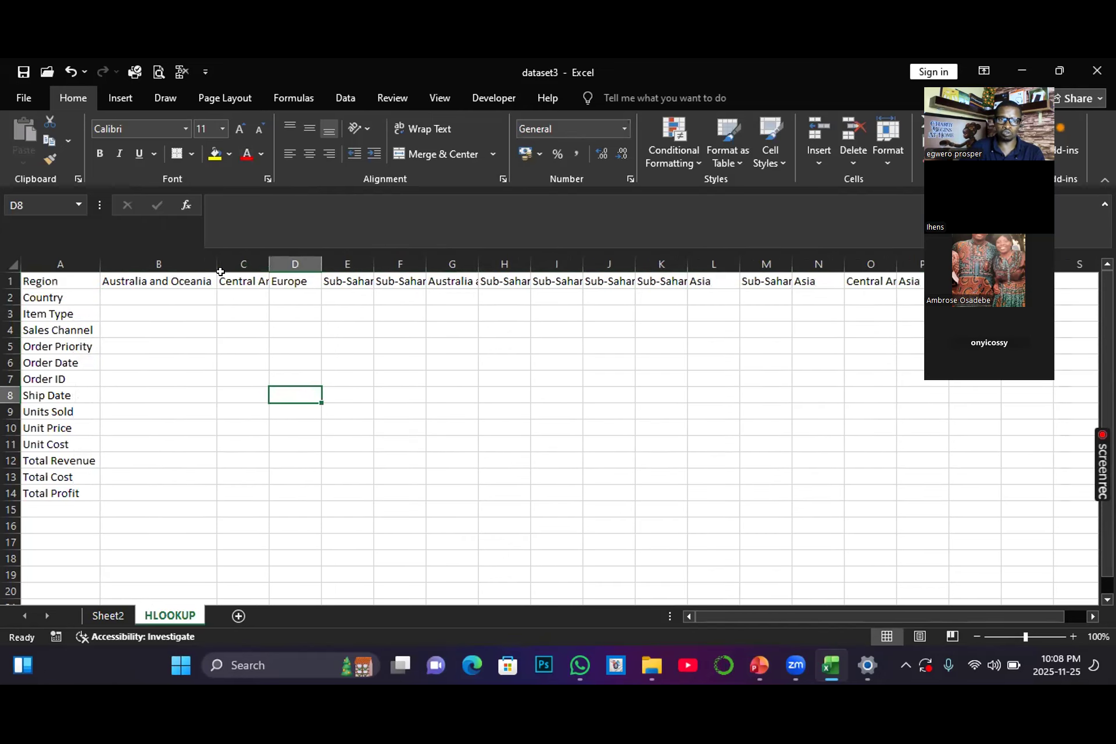
double_click(268, 259)
double_click(455, 259)
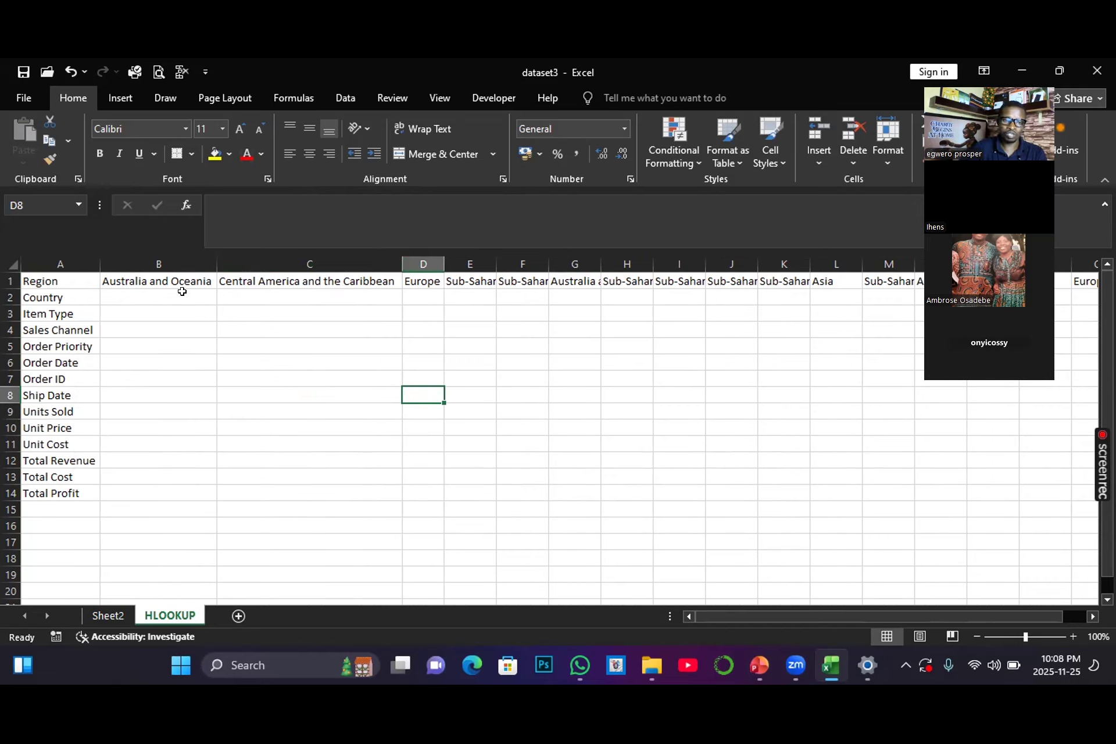
Step: Review the source table's row labels and values on Sheet2
click(108, 616)
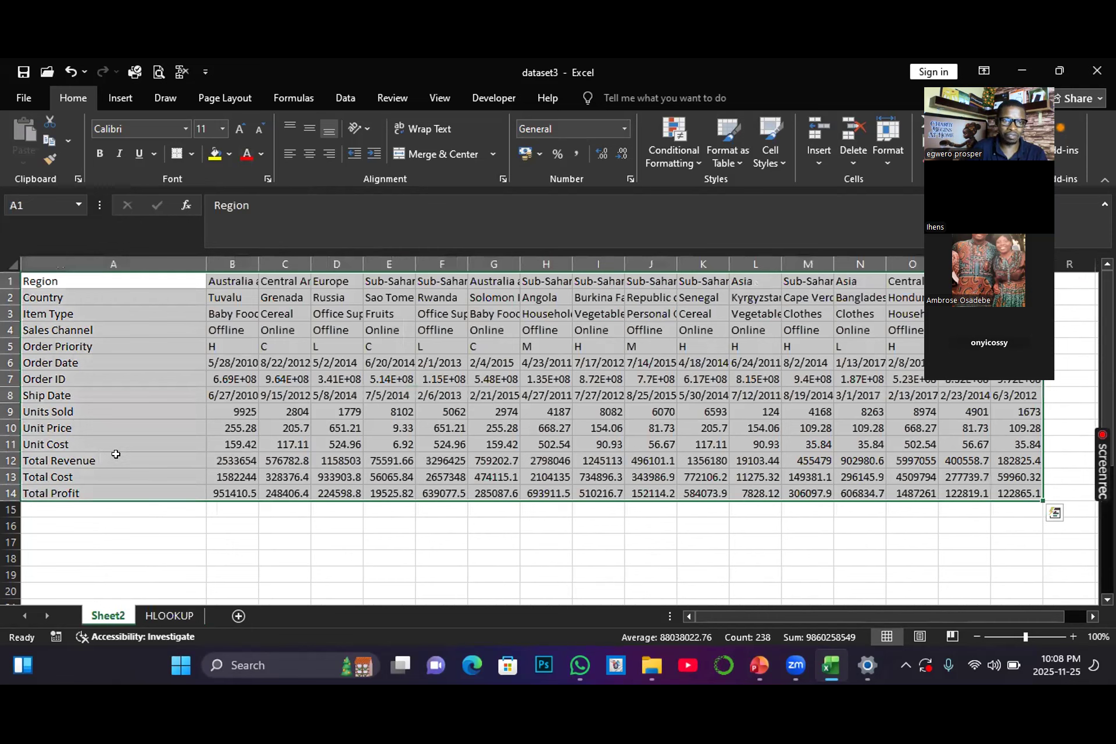
click(115, 454)
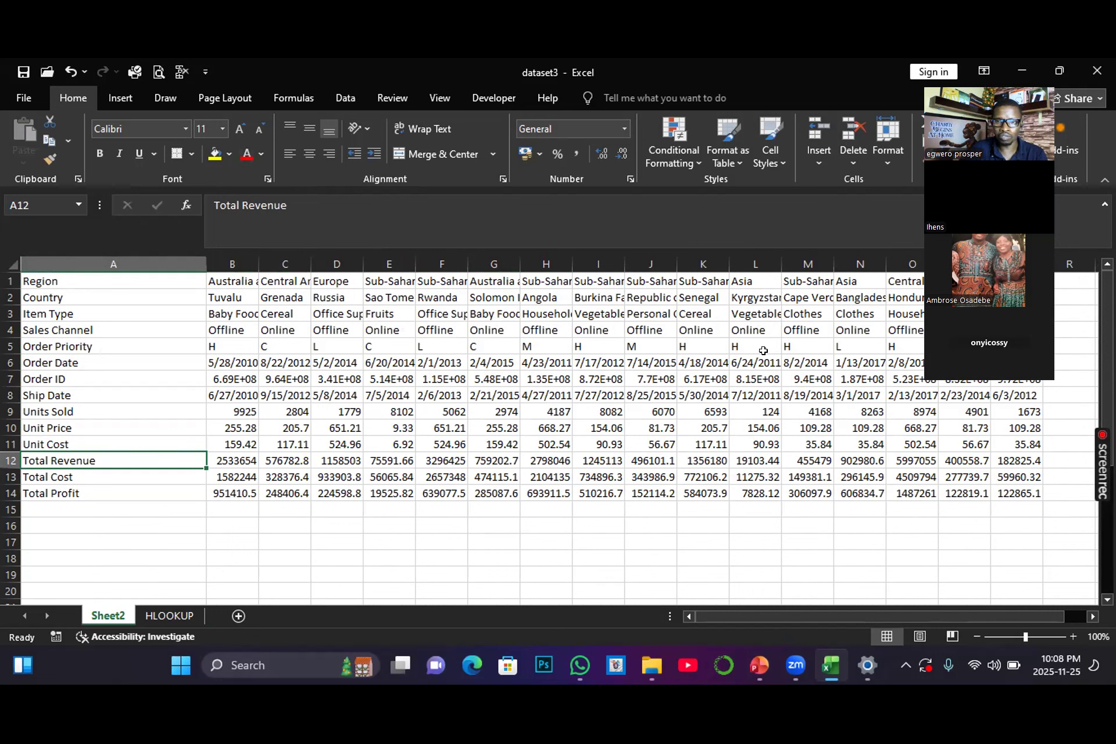
drag(1027, 72, 772, 377)
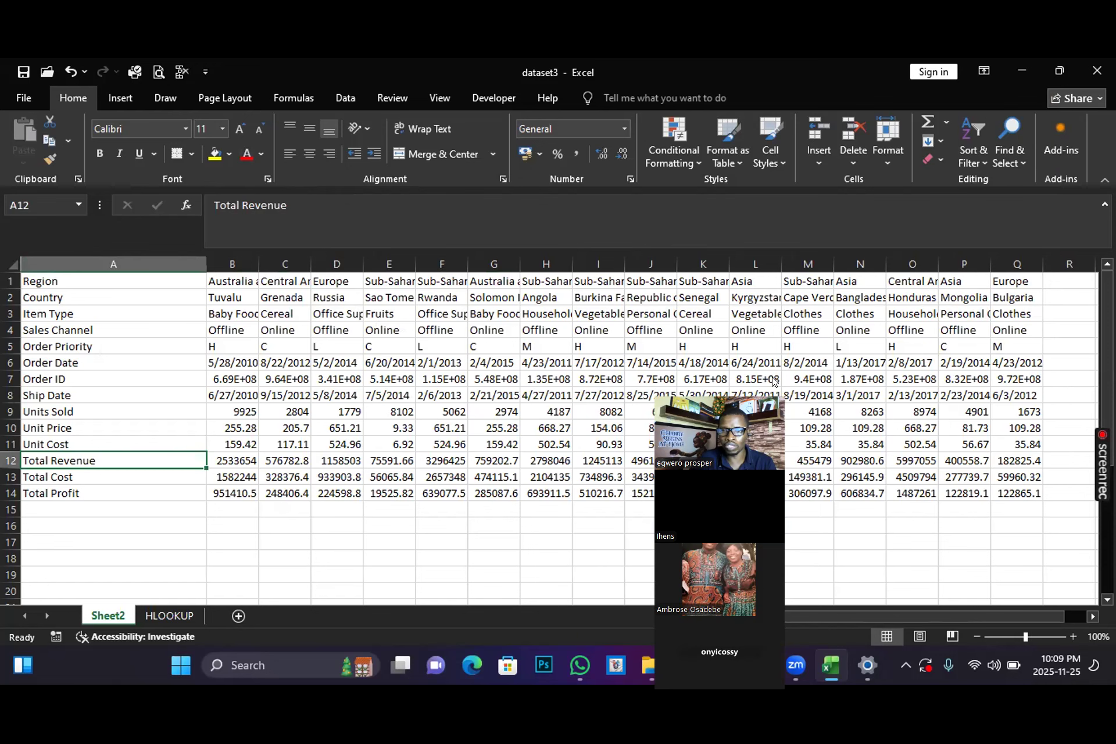
drag(773, 379, 906, 188)
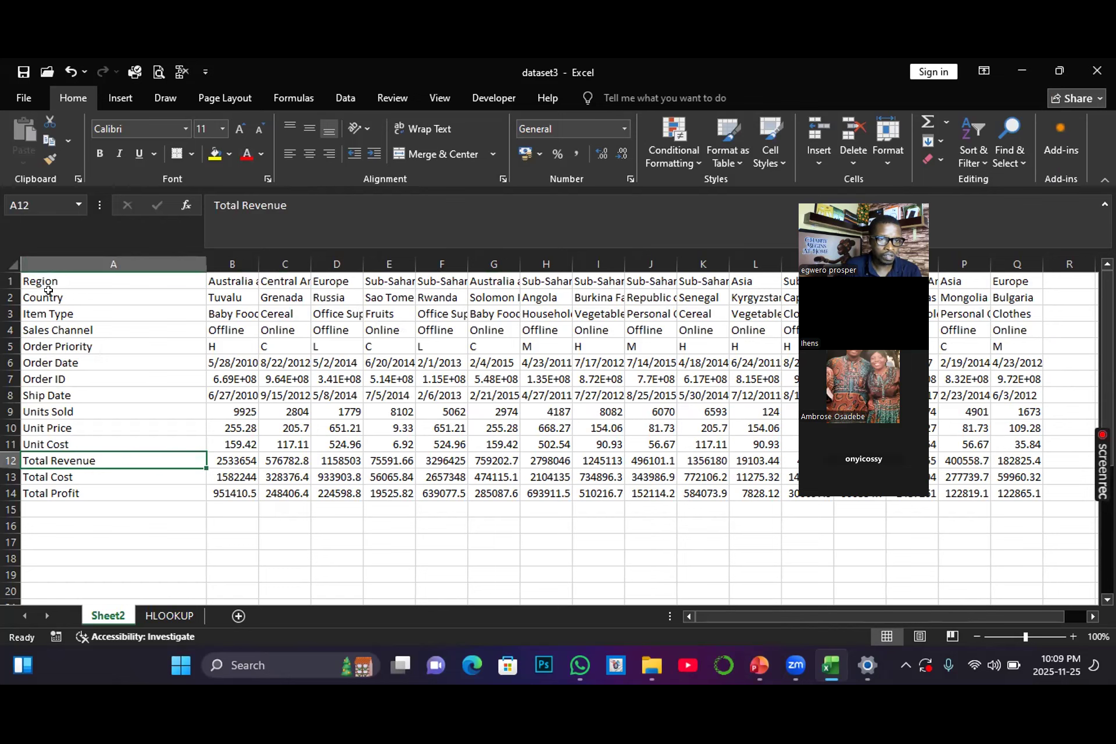
click(56, 379)
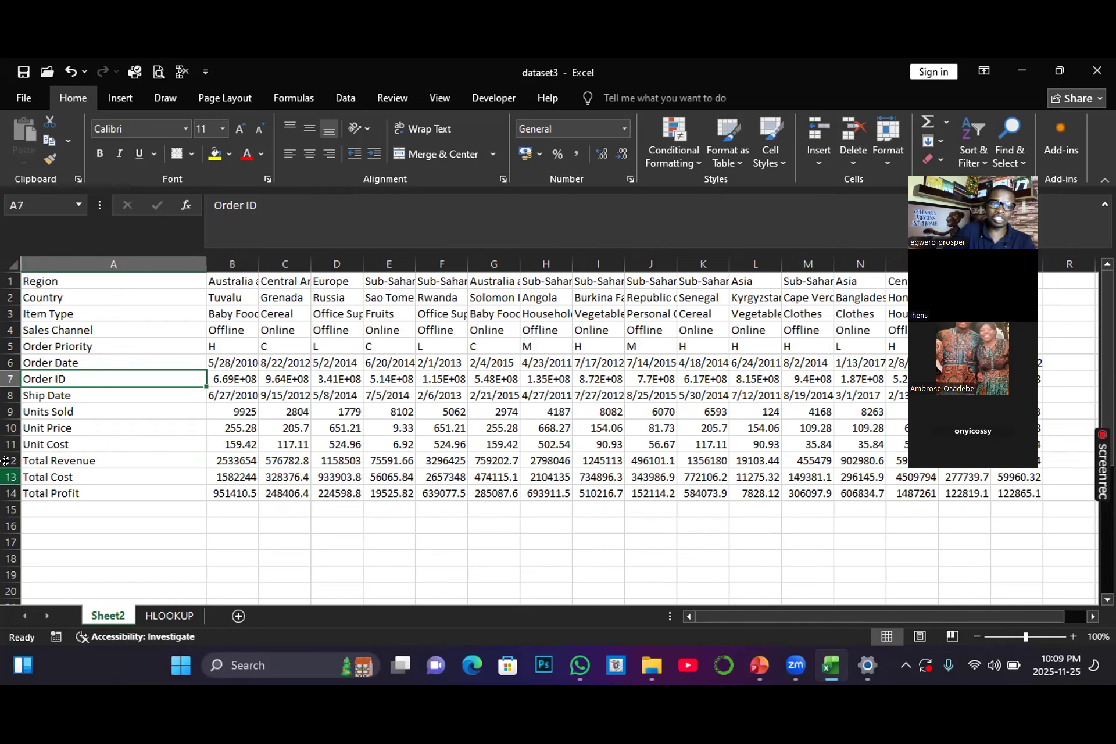
Step: Switch to the HLOOKUP sheet and examine the region headers across row 1
click(173, 617)
click(256, 280)
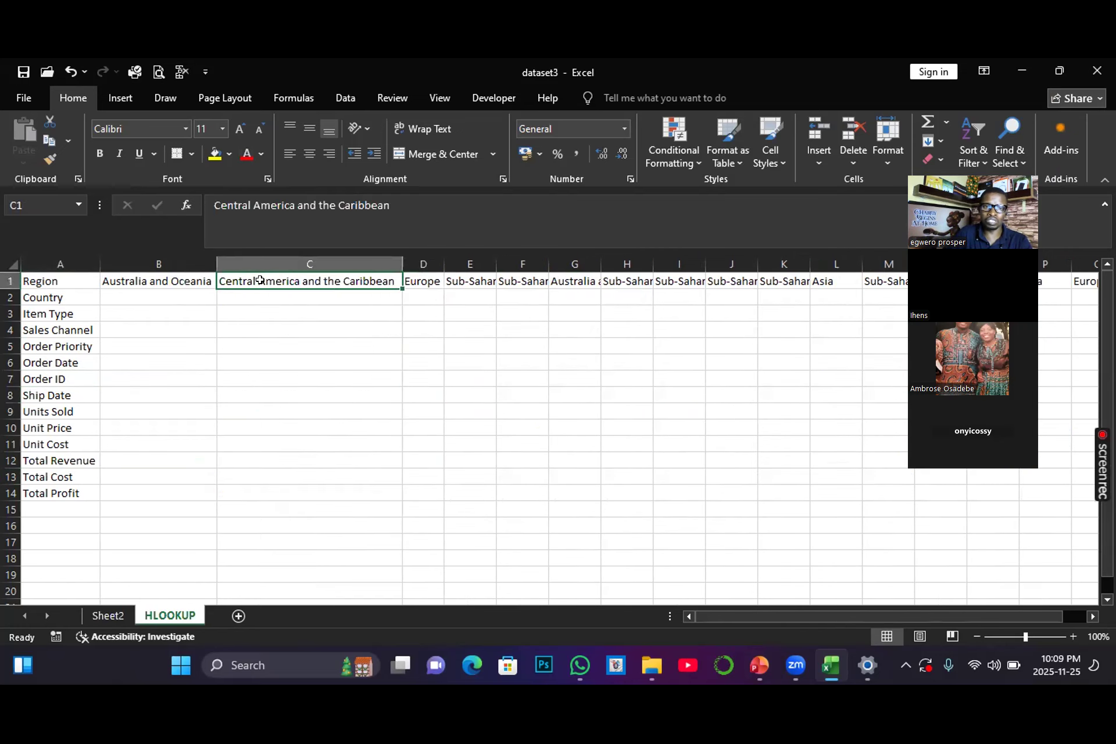
click(416, 280)
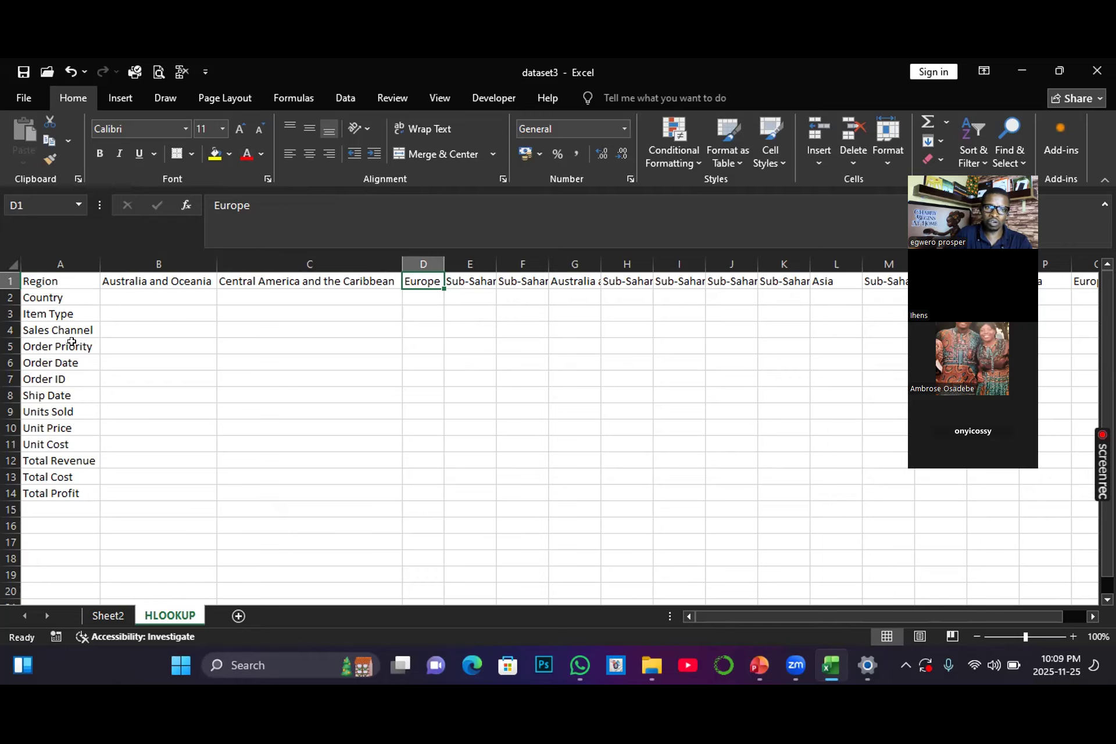
click(162, 284)
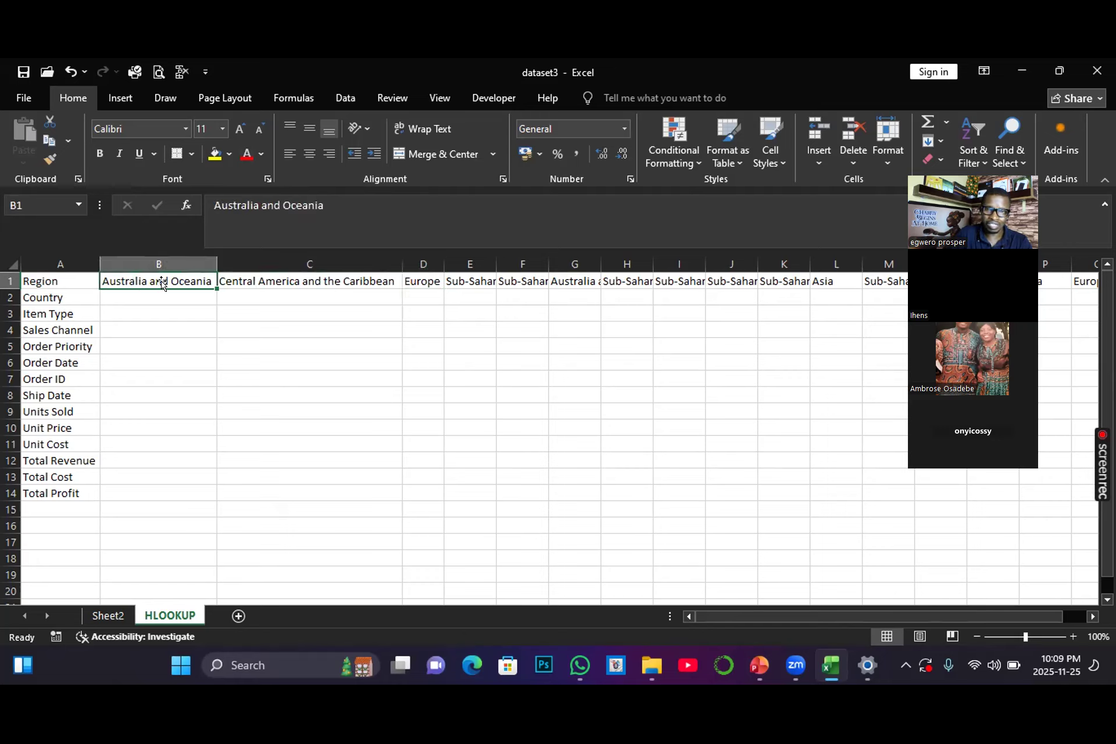
click(157, 263)
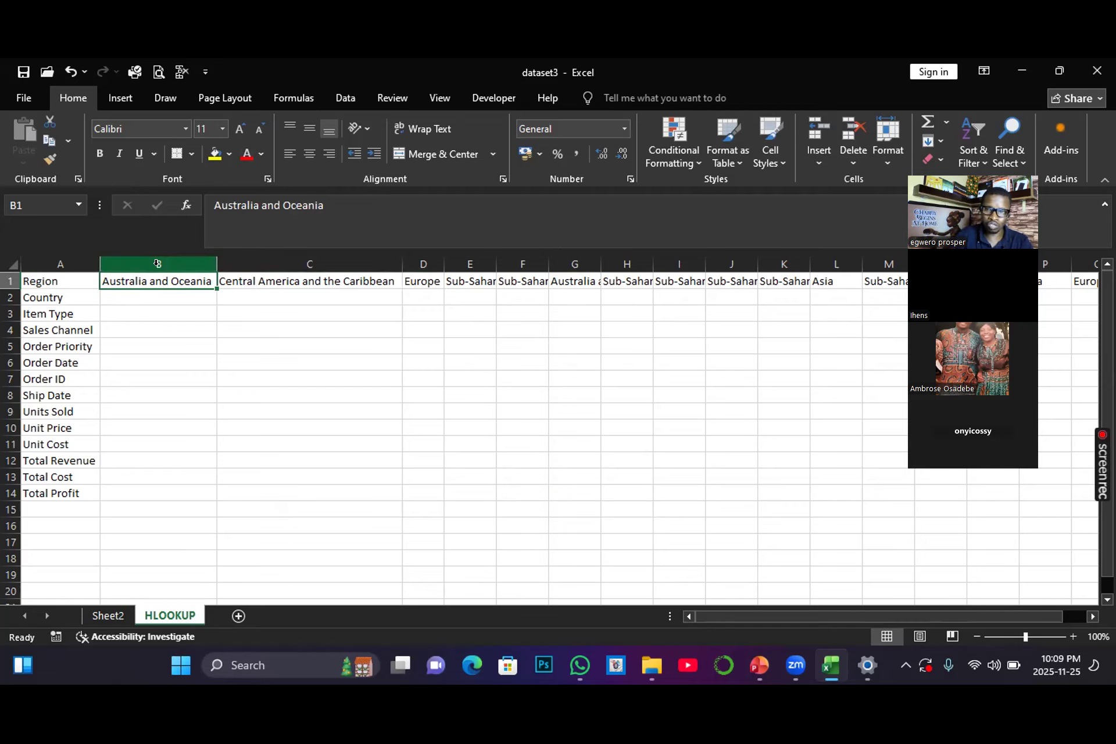
click(99, 278)
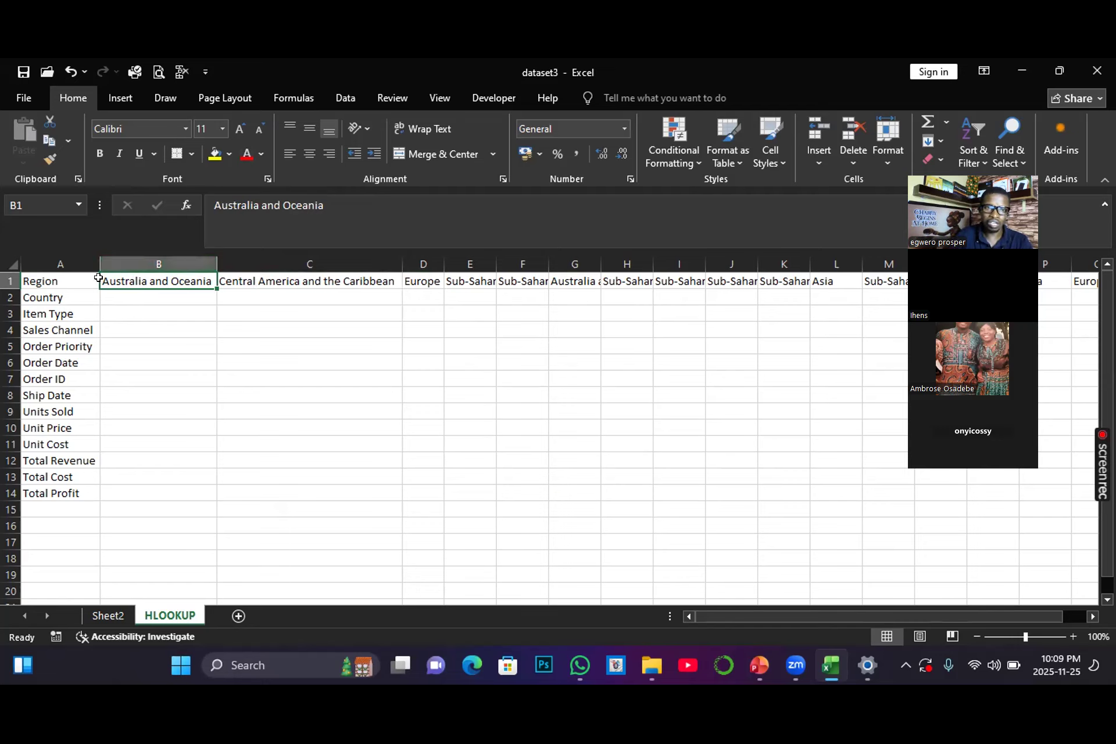
Step: In B2, enter =HLOOKUP(B1,Sheet2!A1:Q14,2,0) to return the country for the region in B1
click(130, 298)
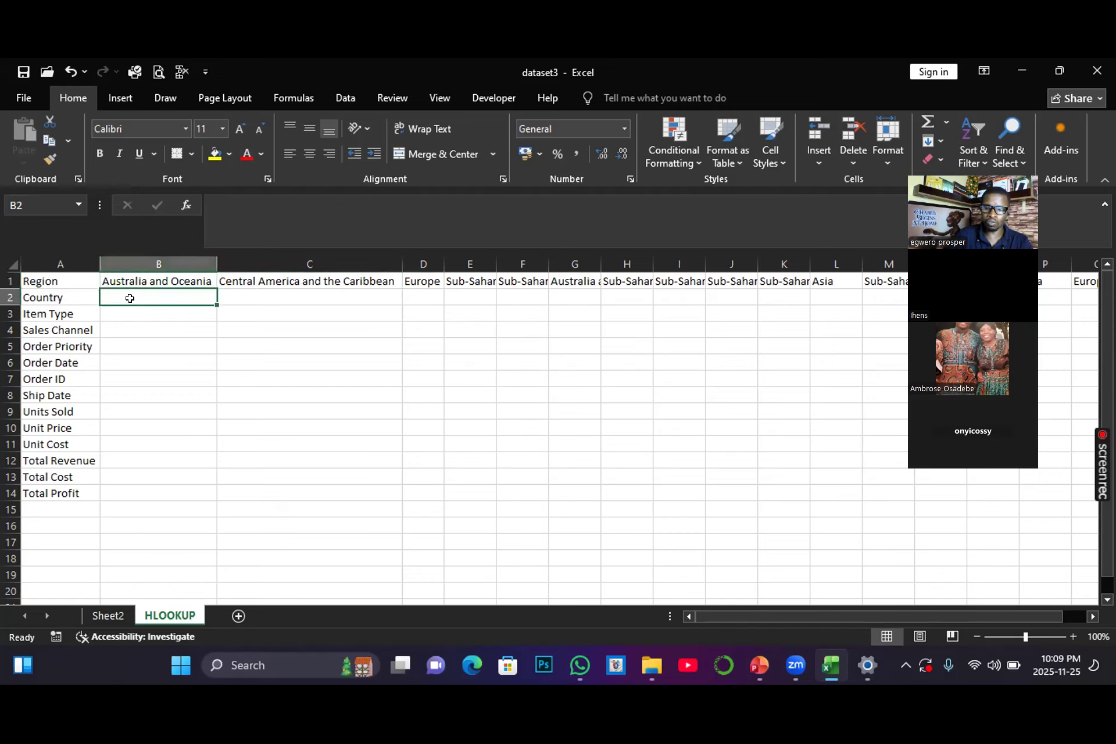
text(=)
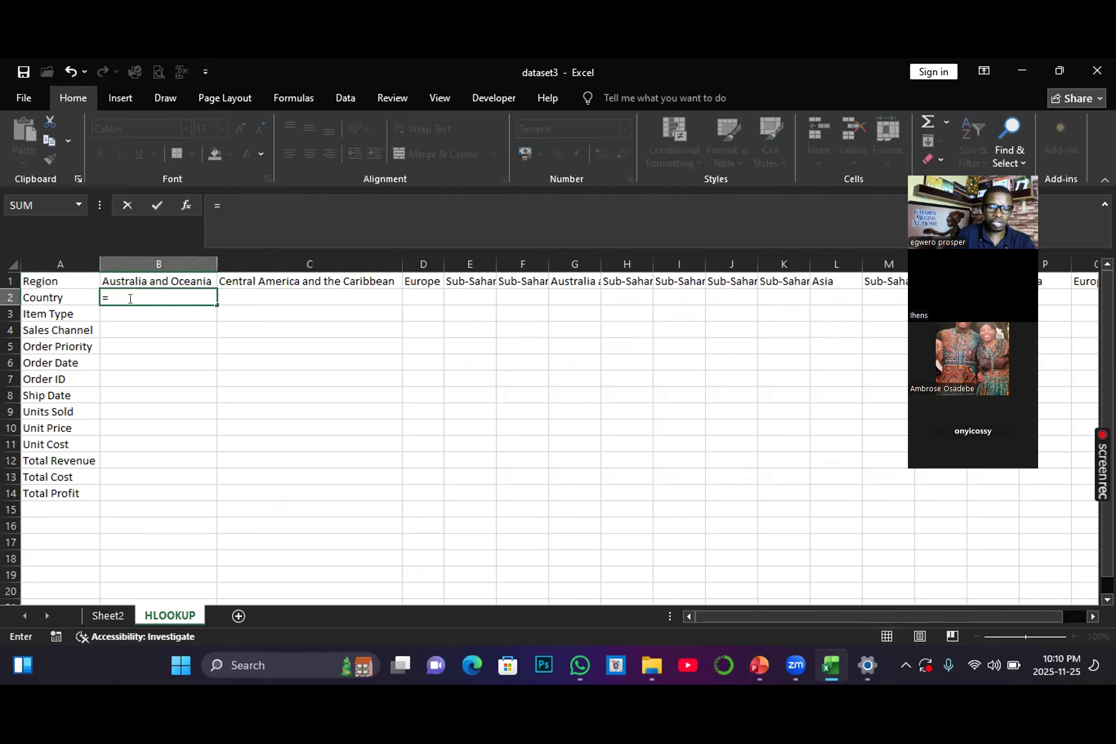
text(H)
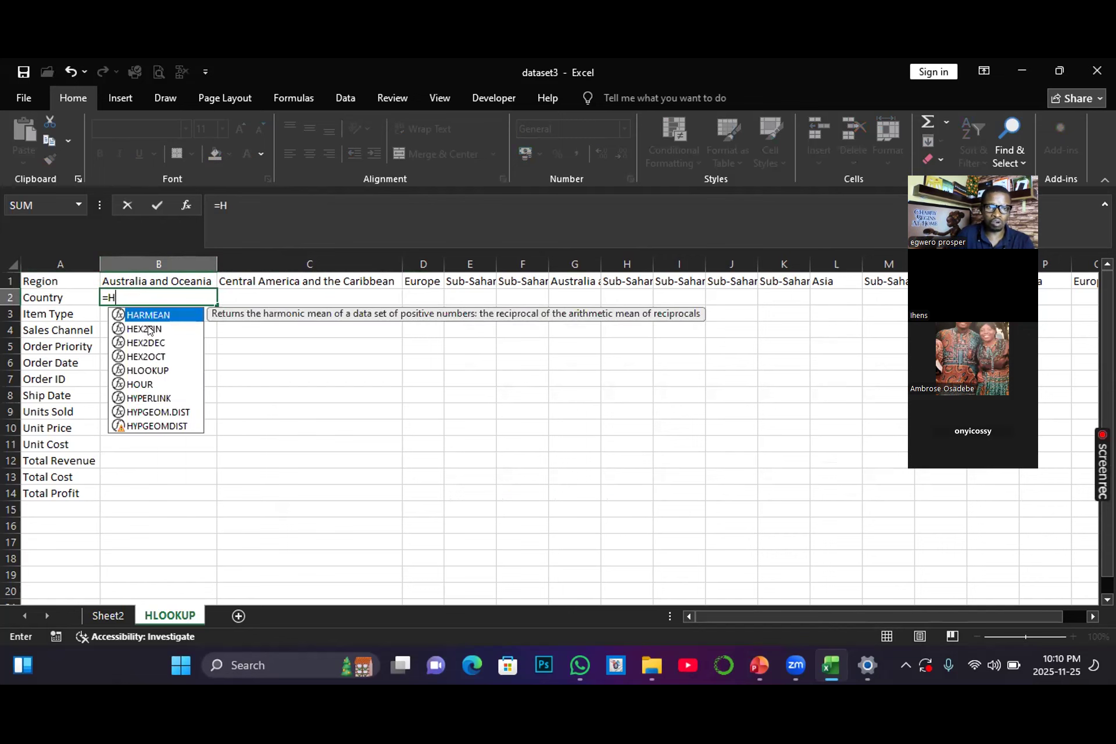
double_click(155, 370)
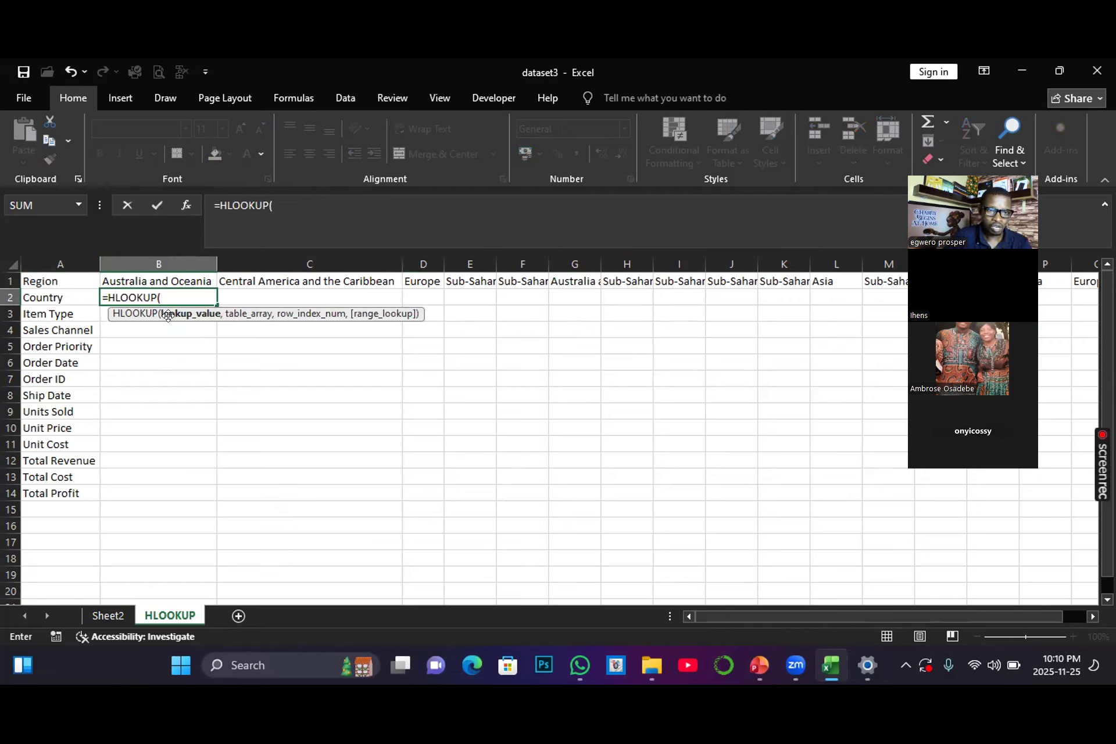
click(149, 278)
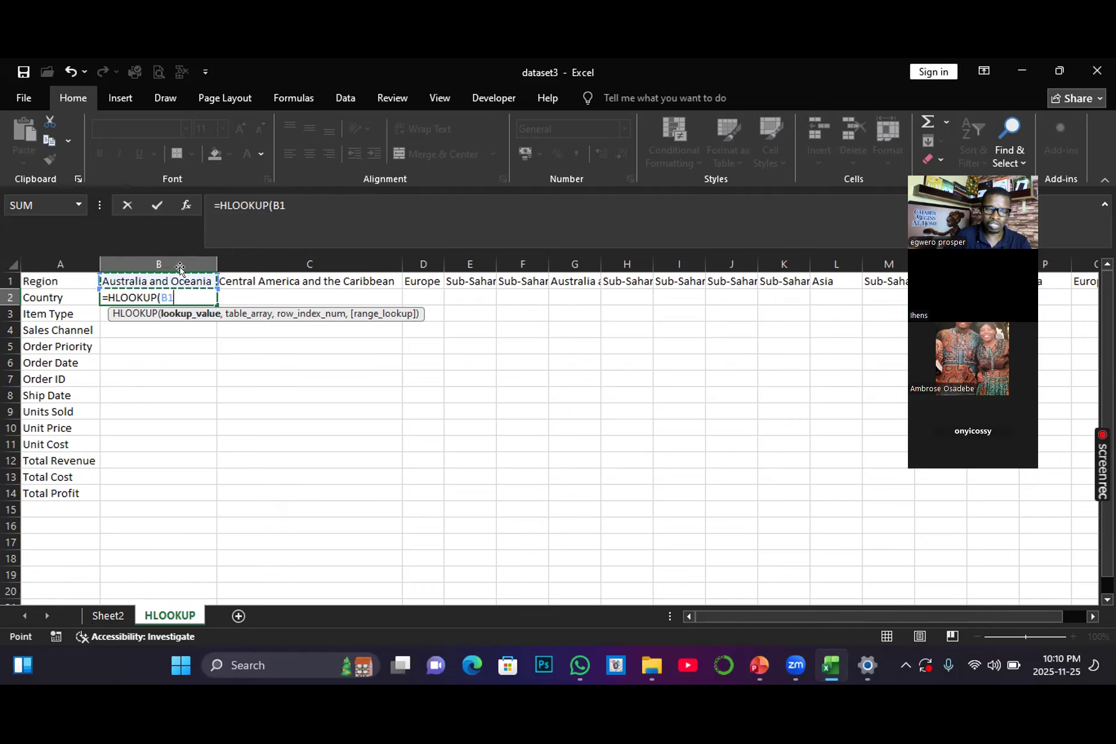
text(,)
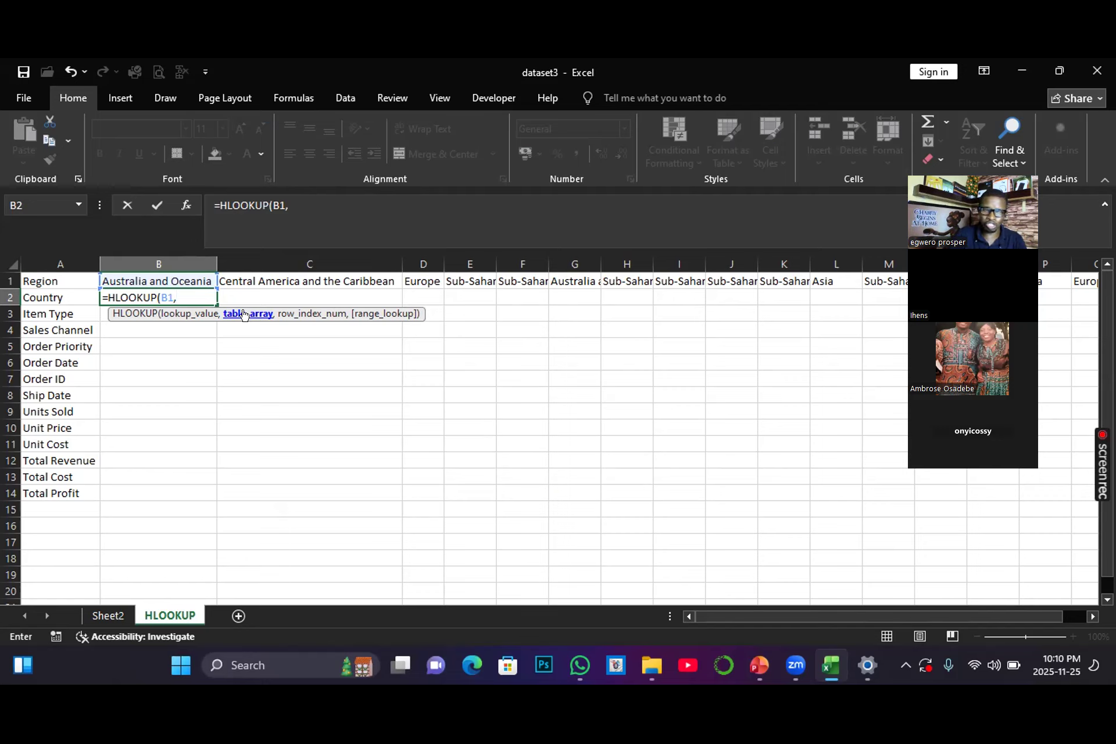
click(109, 616)
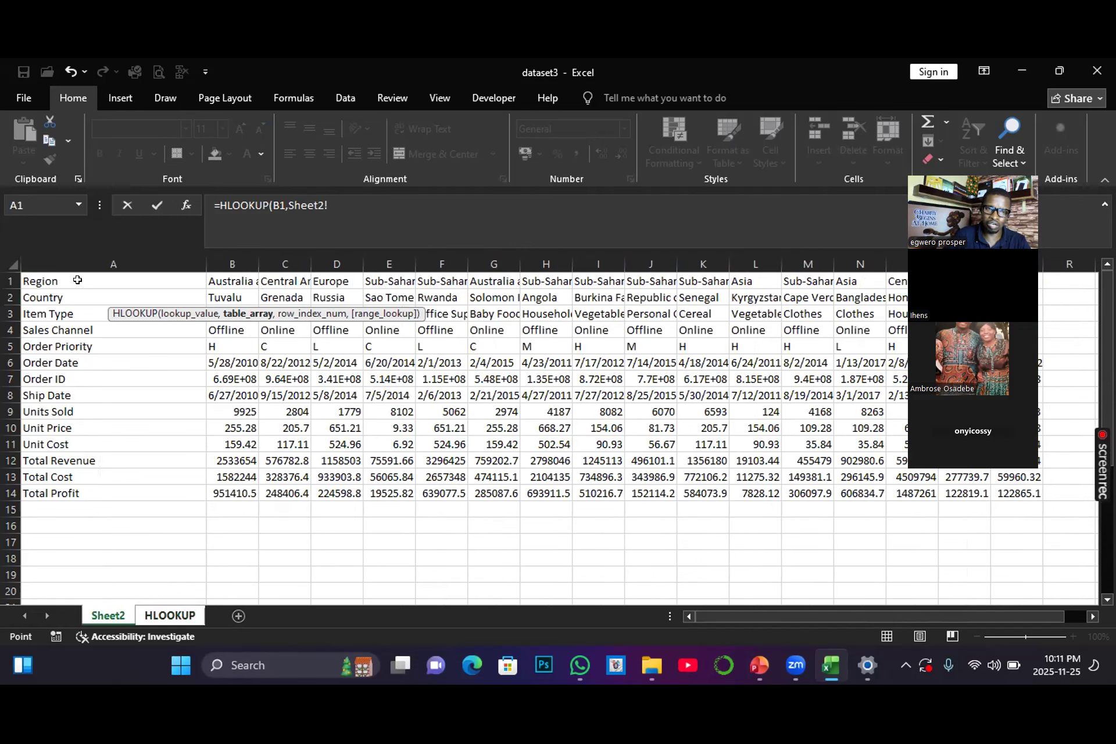
click(37, 277)
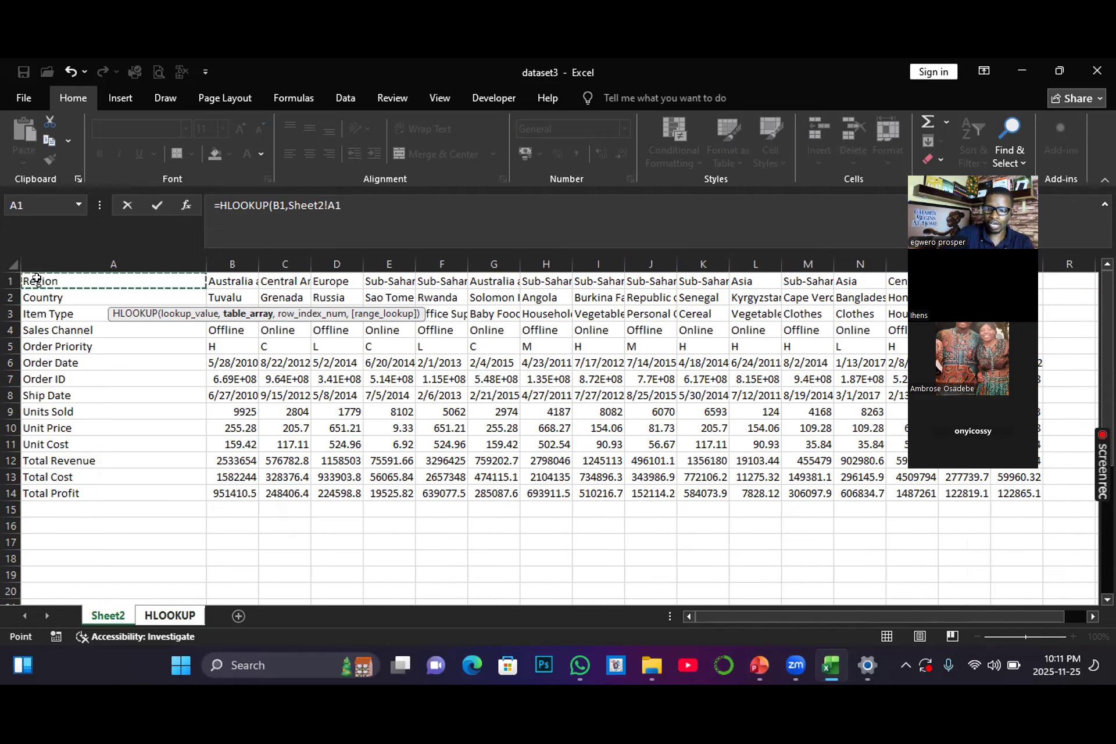
key(ctrl+shift+Right)
key(ctrl+shift+Down)
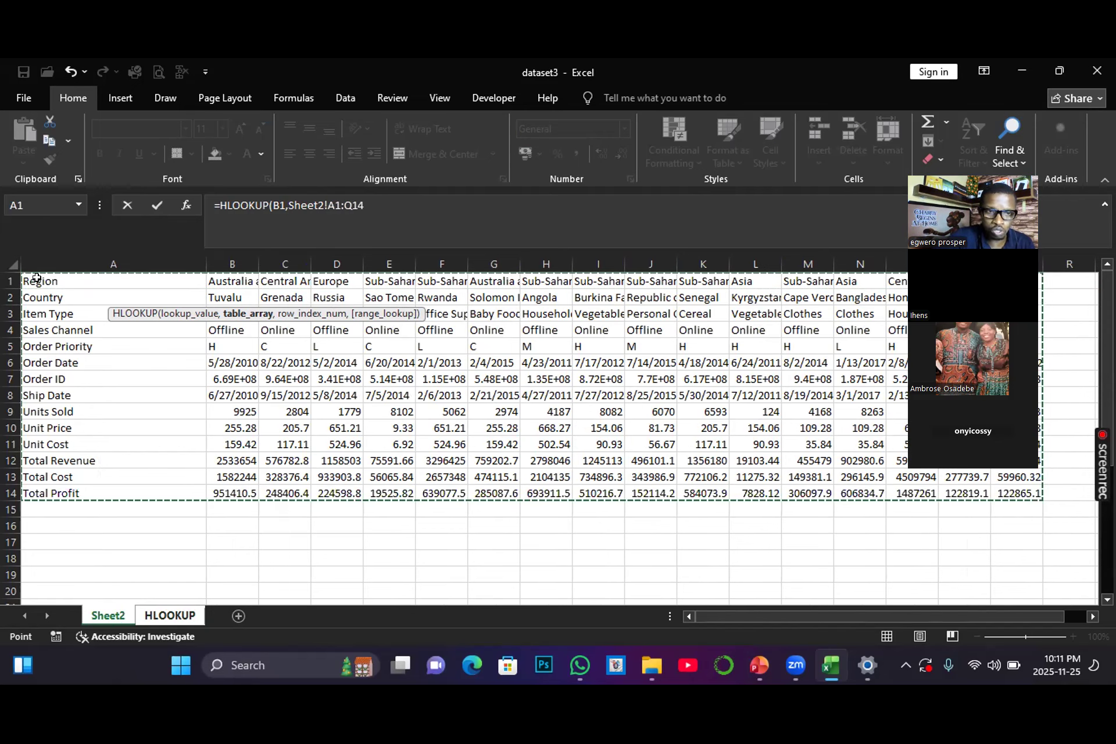
text(,2)
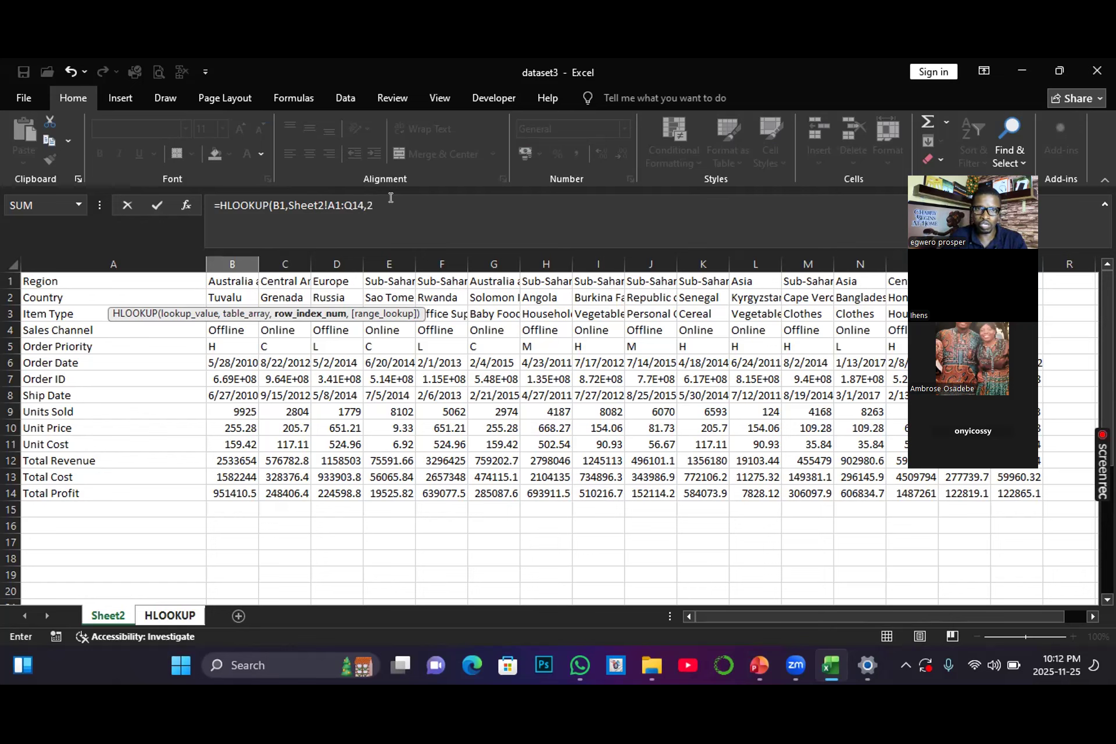
text(,)
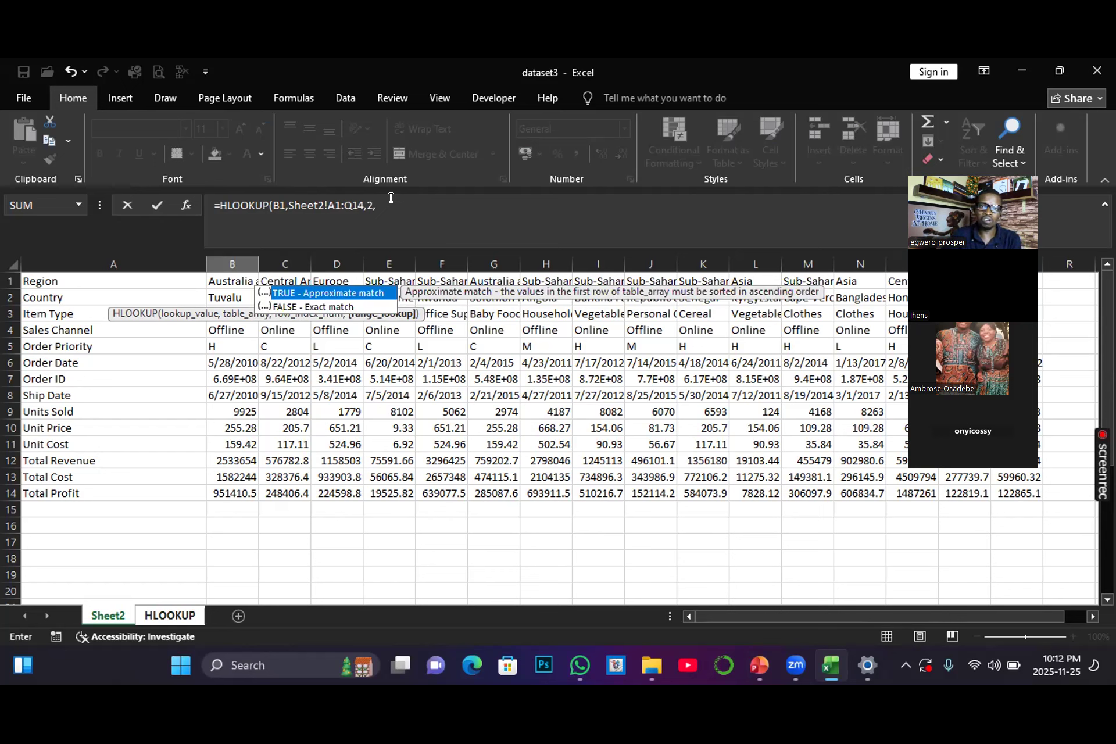
text(0)
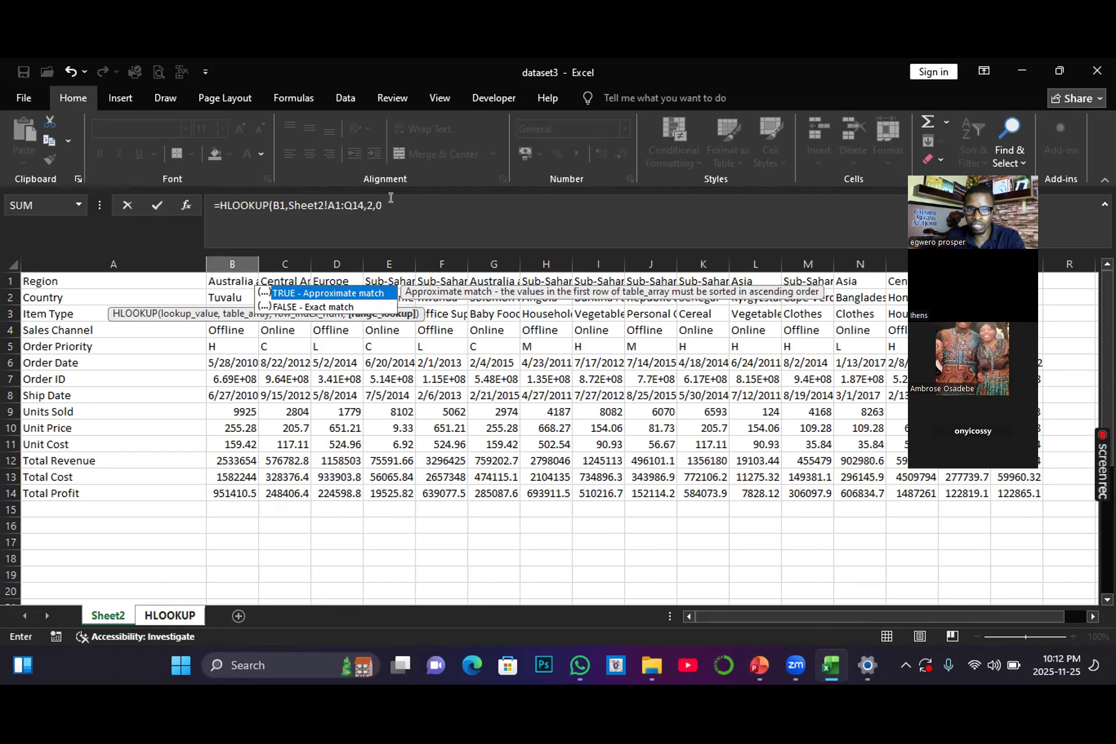
key(Return)
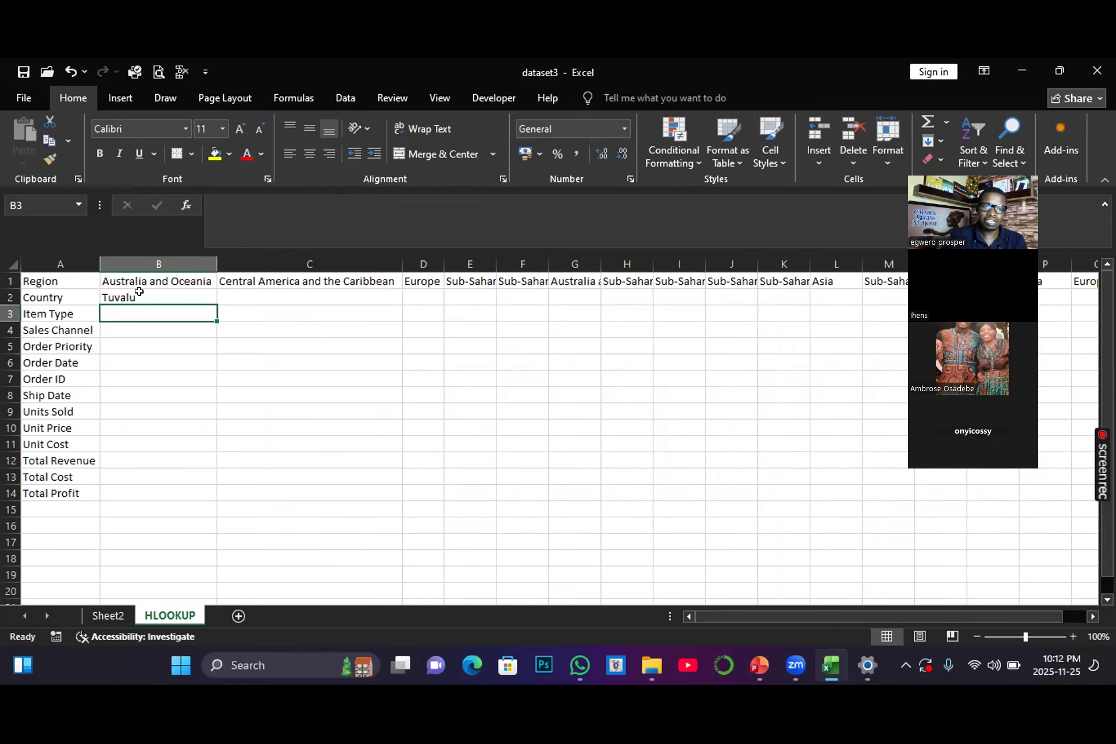
Step: Fill the B2 formula down to row 14 and left-align the results in column B
click(139, 292)
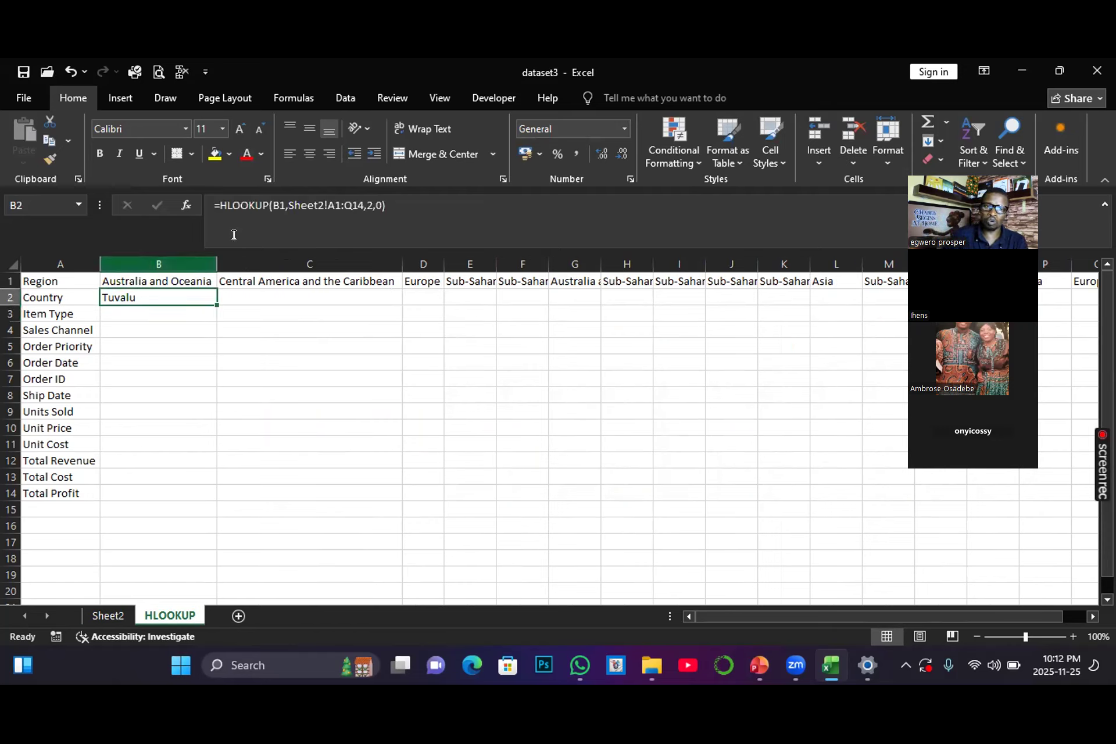
drag(216, 302, 190, 494)
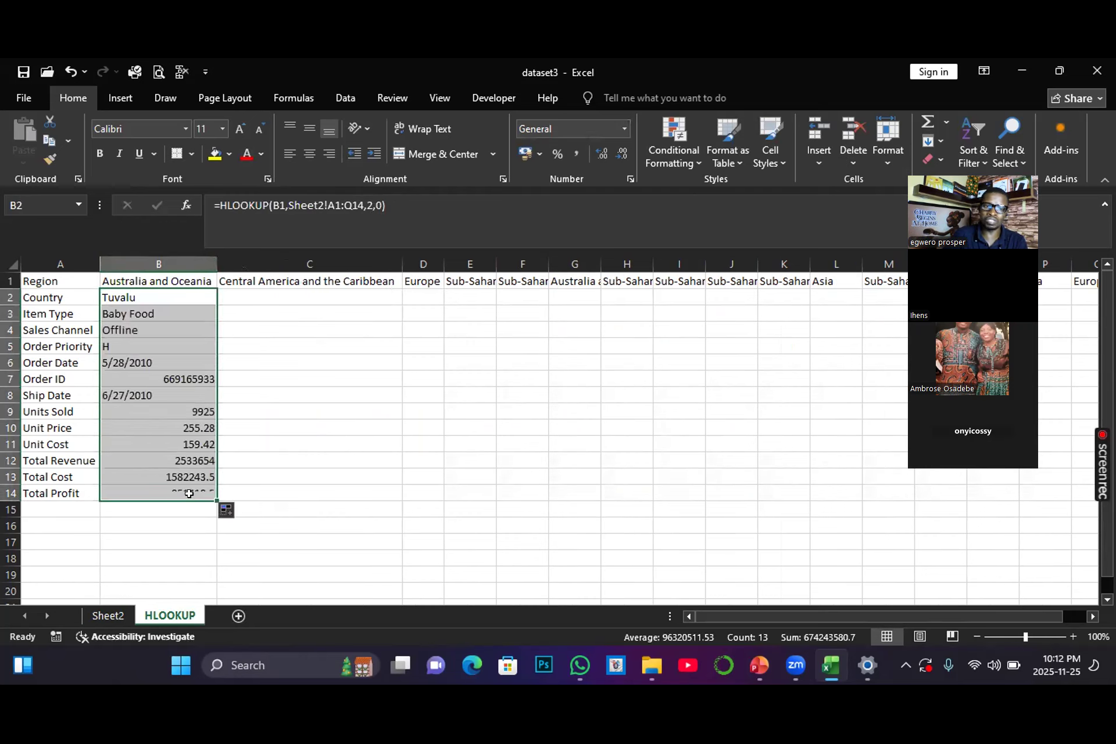
click(290, 154)
Step: Fill the formulas in B2:B14 across to column L
click(165, 298)
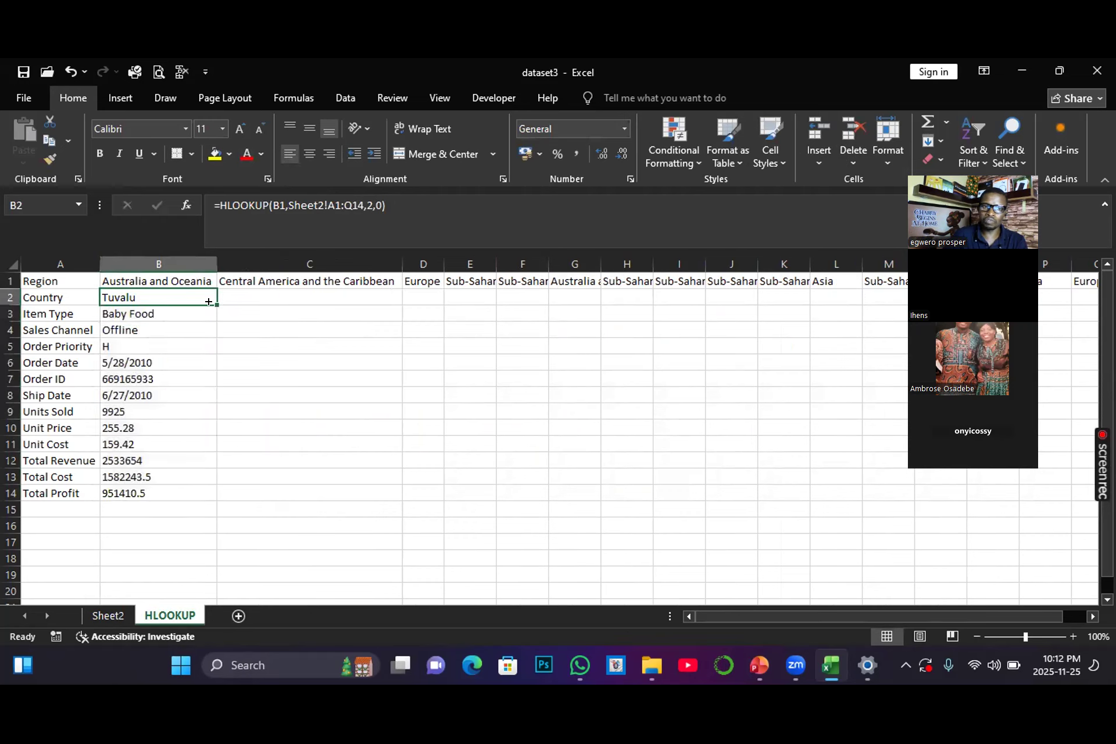
drag(216, 305, 845, 496)
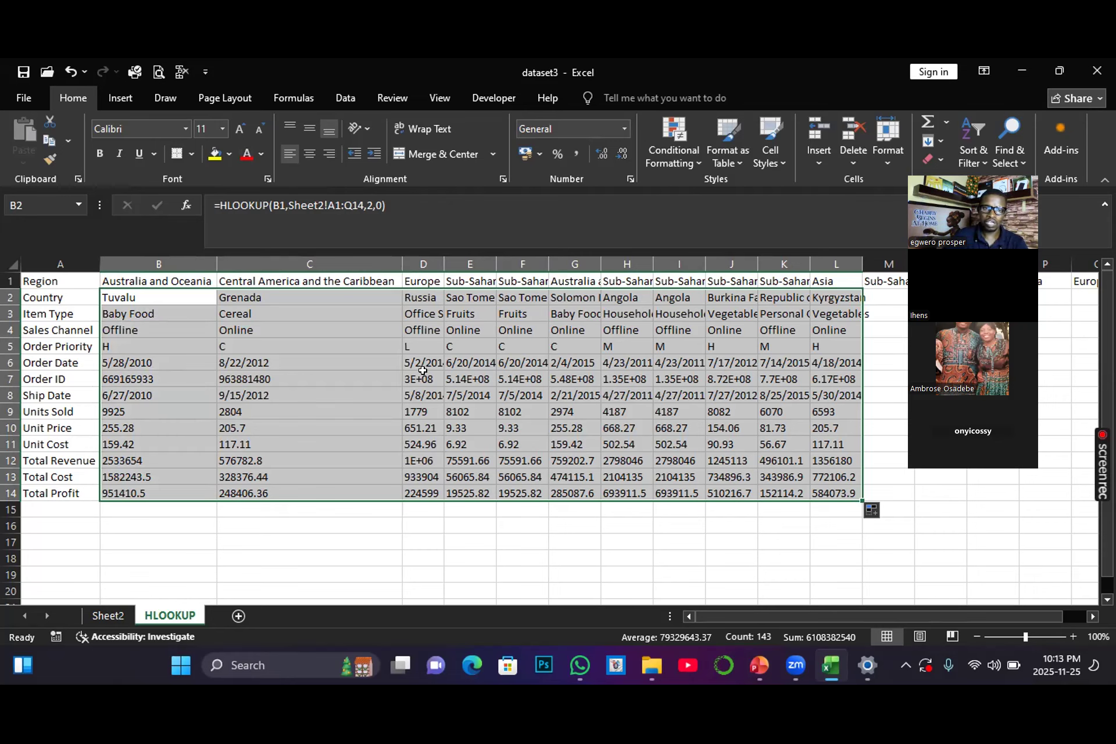
click(407, 395)
Step: Clear the filled formulas from B2:L14, keeping the headers and row labels
click(113, 297)
drag(114, 297, 856, 497)
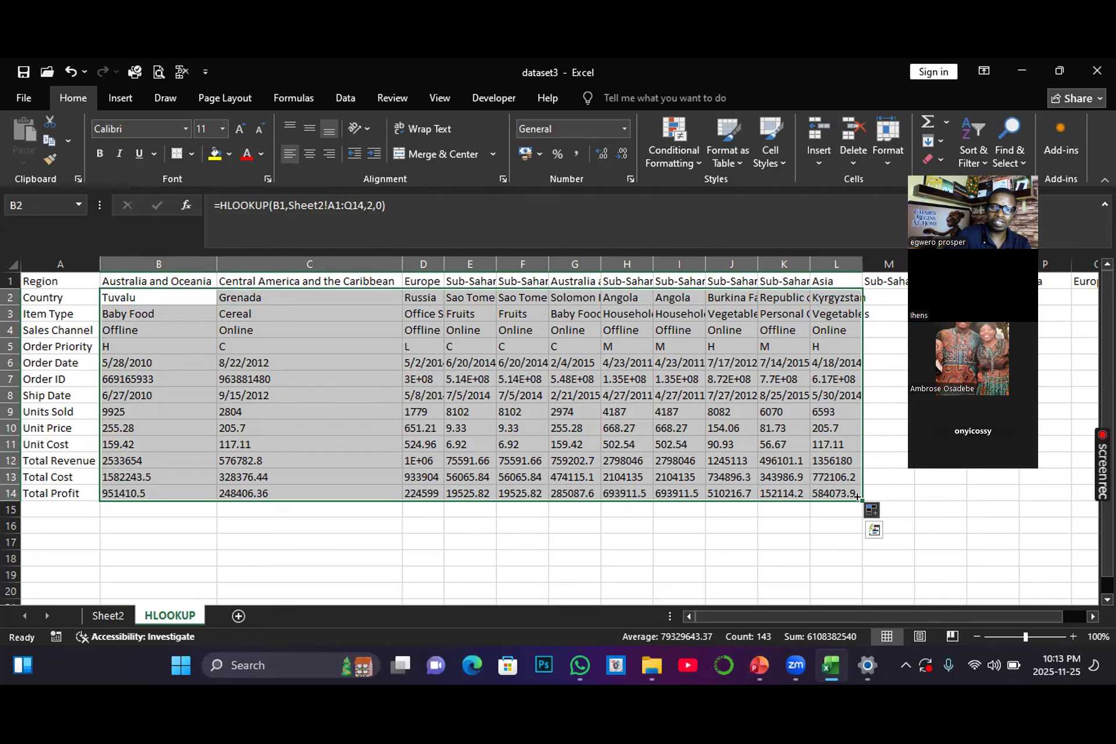
key(Delete)
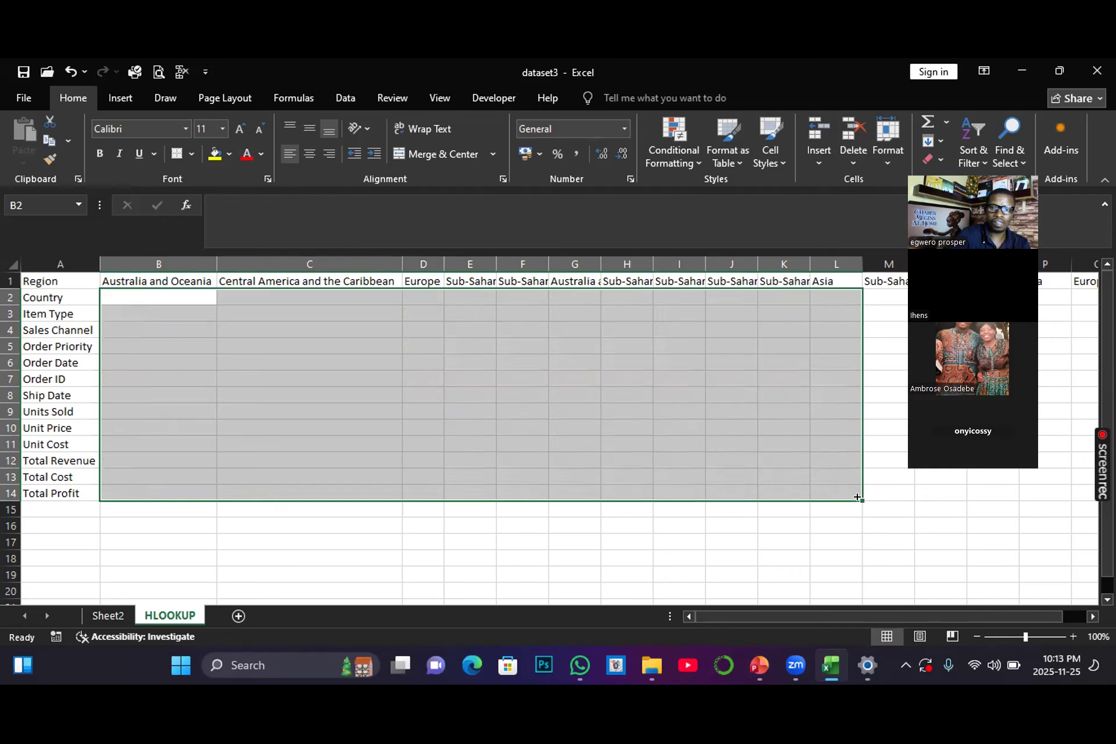
Step: Try to start an X-lookup formula in B2 with only =X entered
click(247, 413)
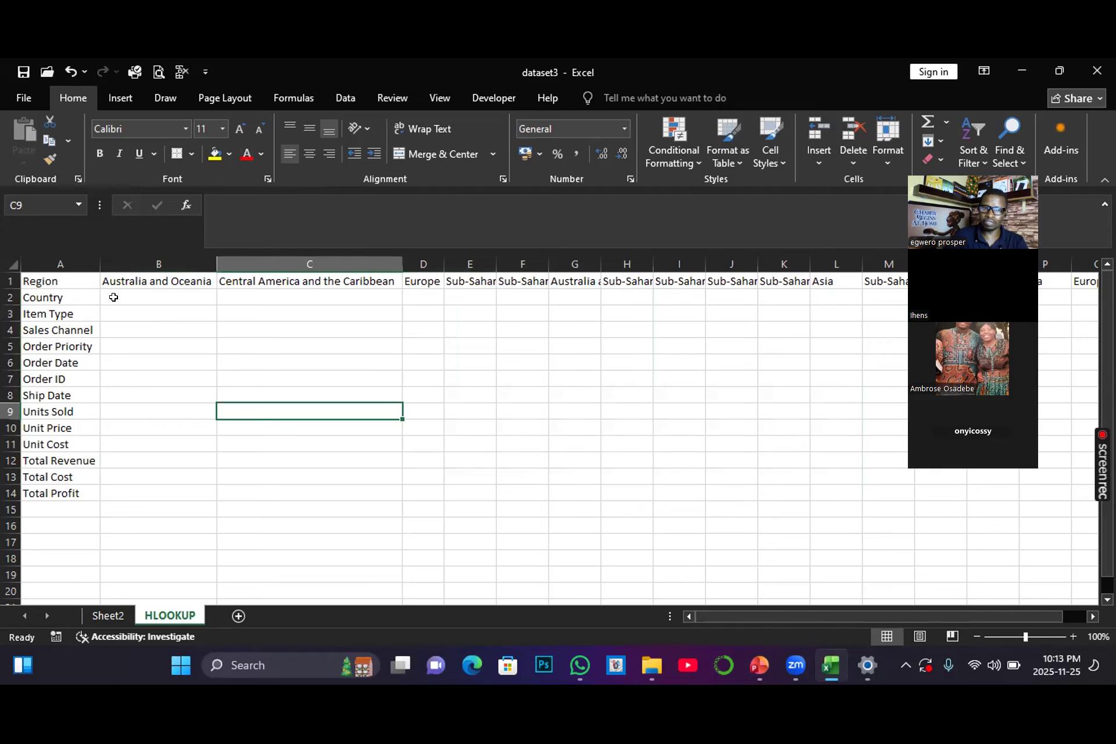
click(139, 298)
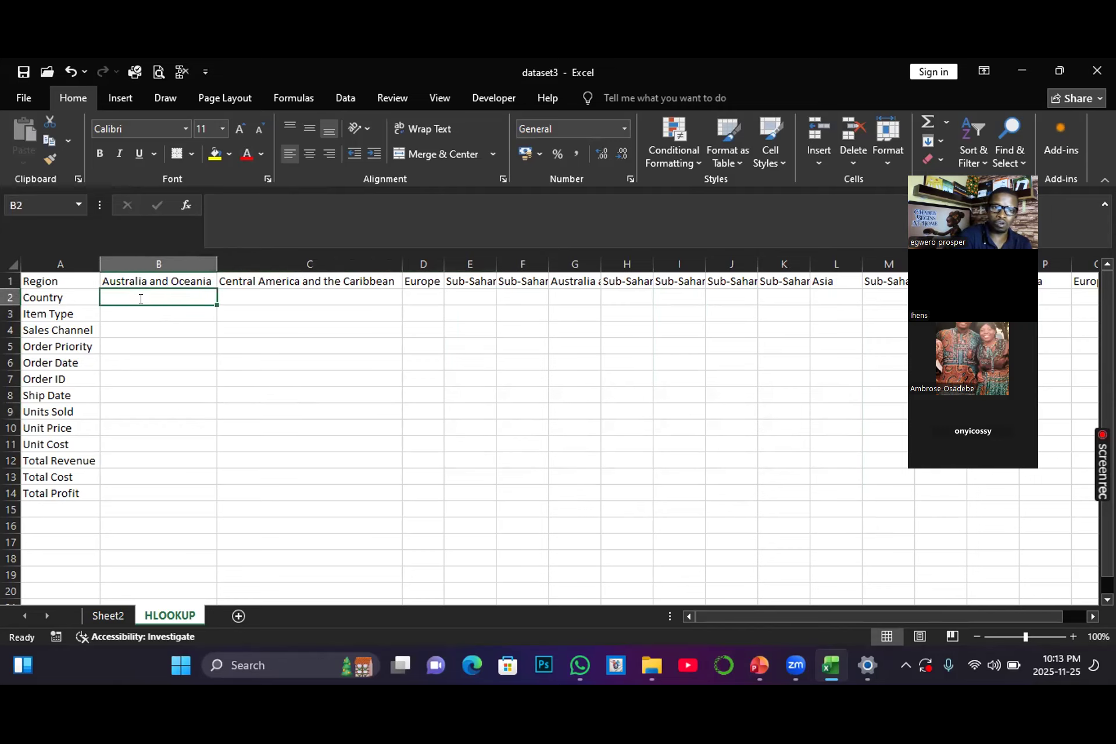
text(=)
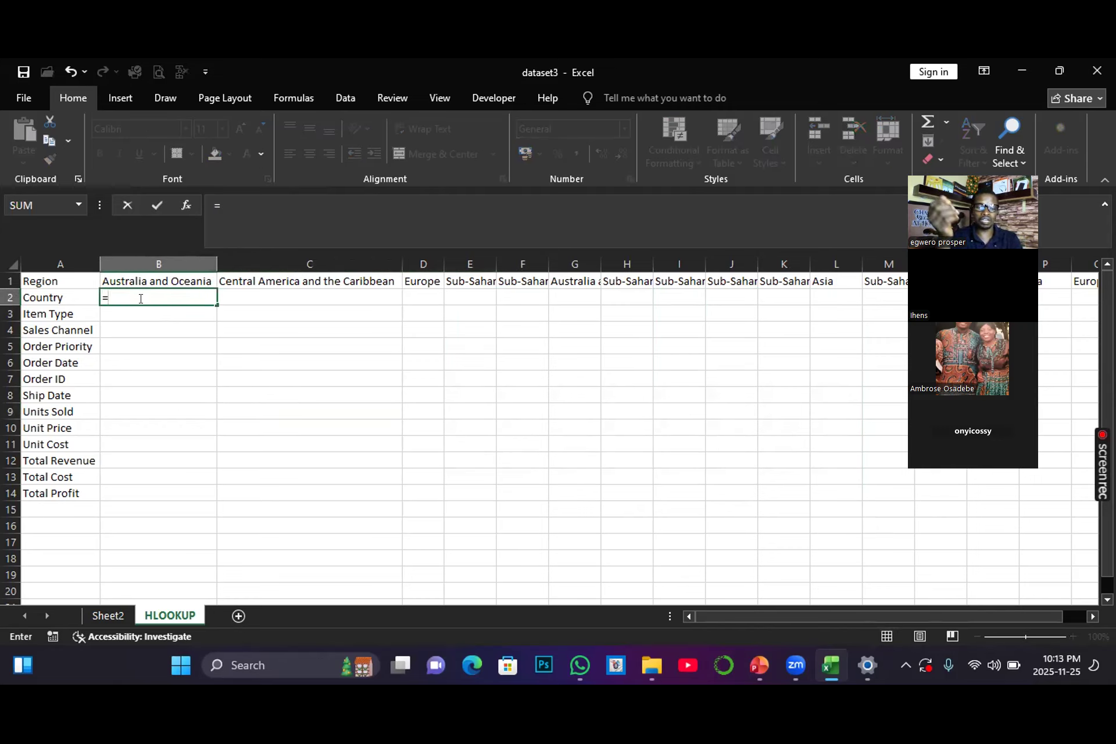
text(X)
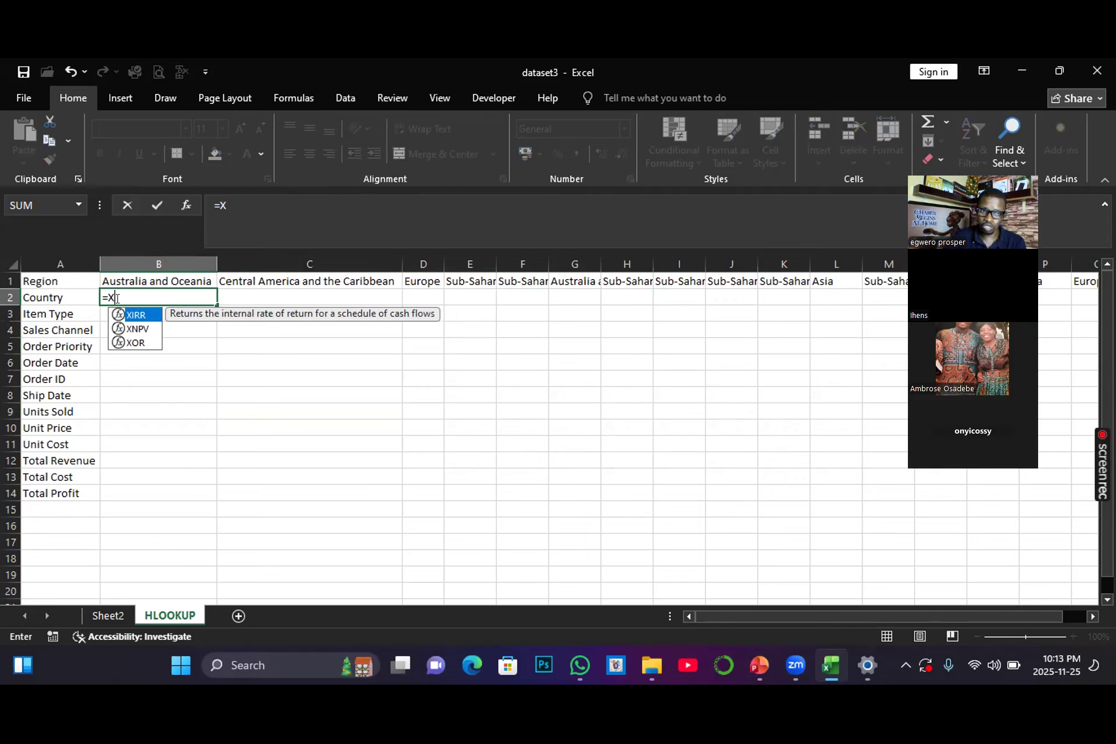
click(124, 275)
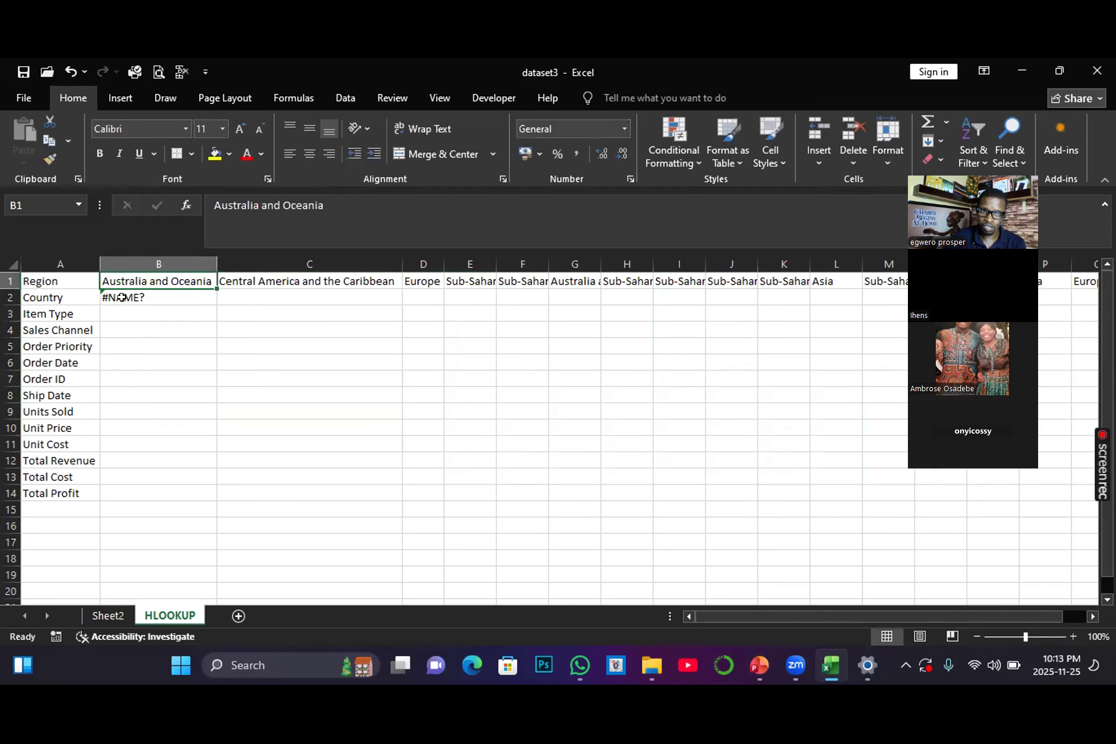
click(122, 297)
click(138, 275)
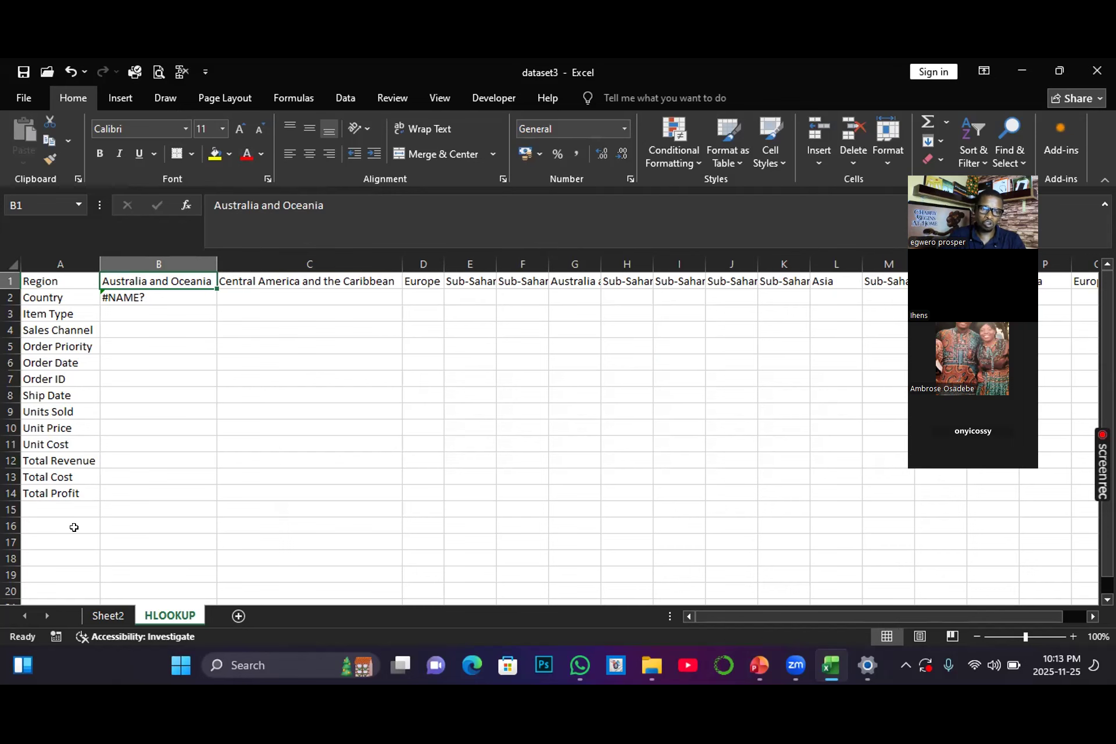
Step: On Sheet2, select the region row and the country row to review how they line up
click(108, 615)
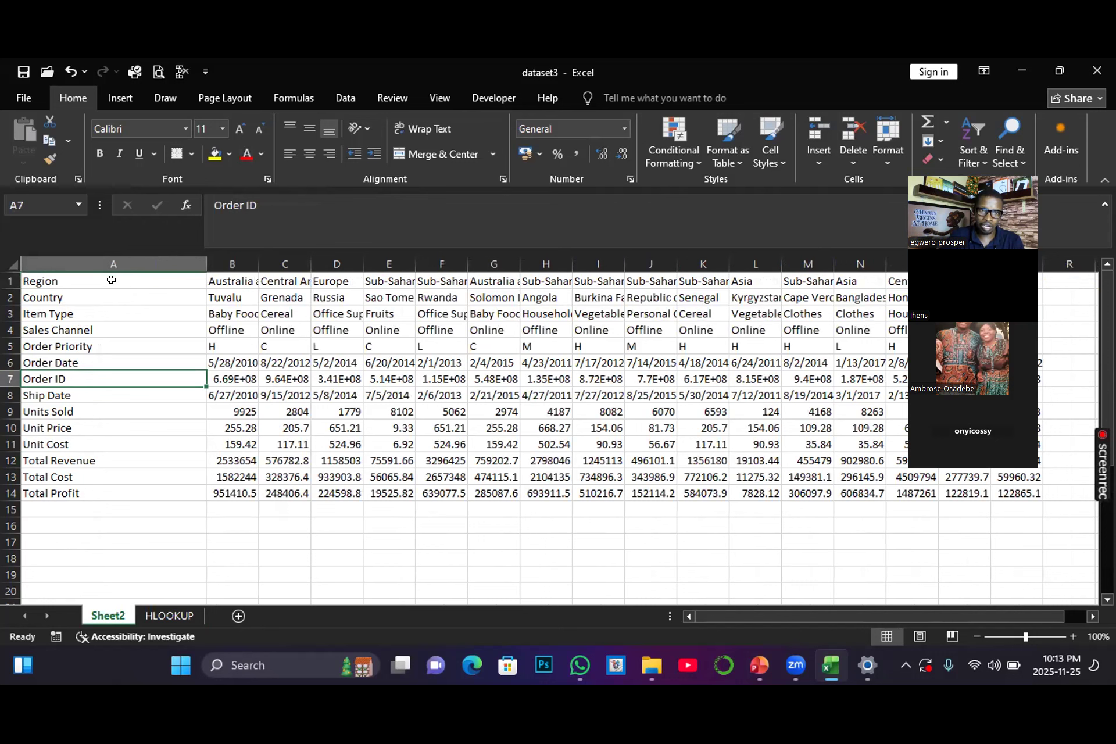
drag(64, 281, 349, 281)
drag(491, 280, 895, 277)
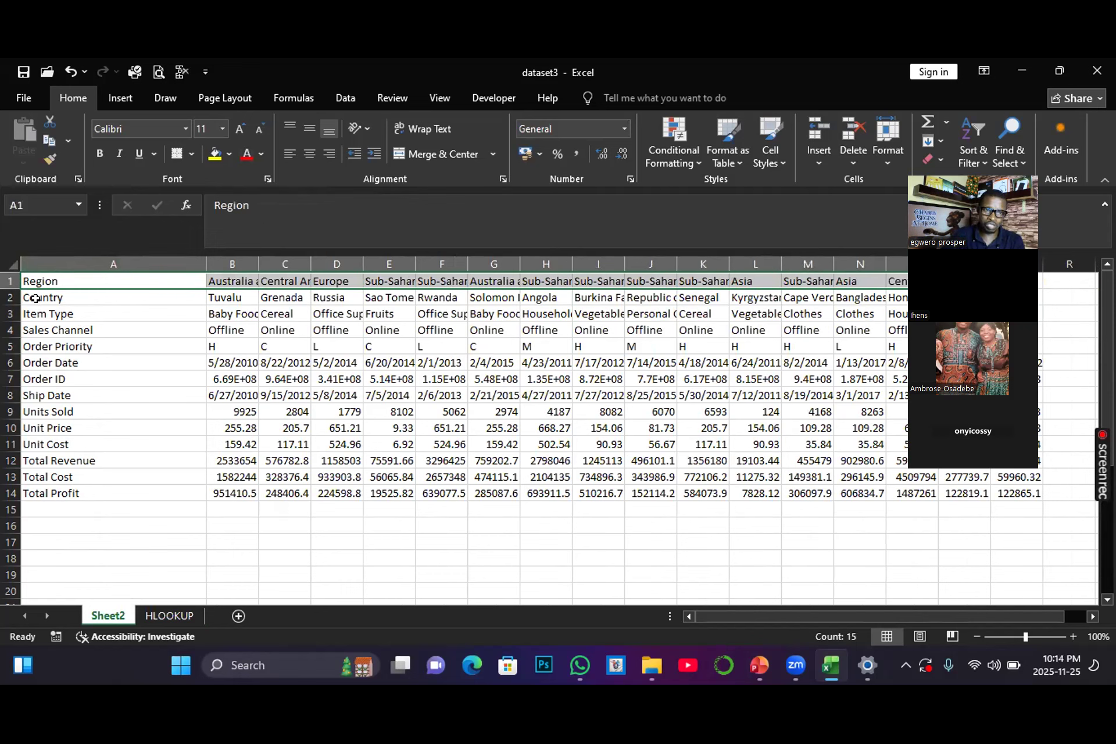
drag(35, 298, 869, 296)
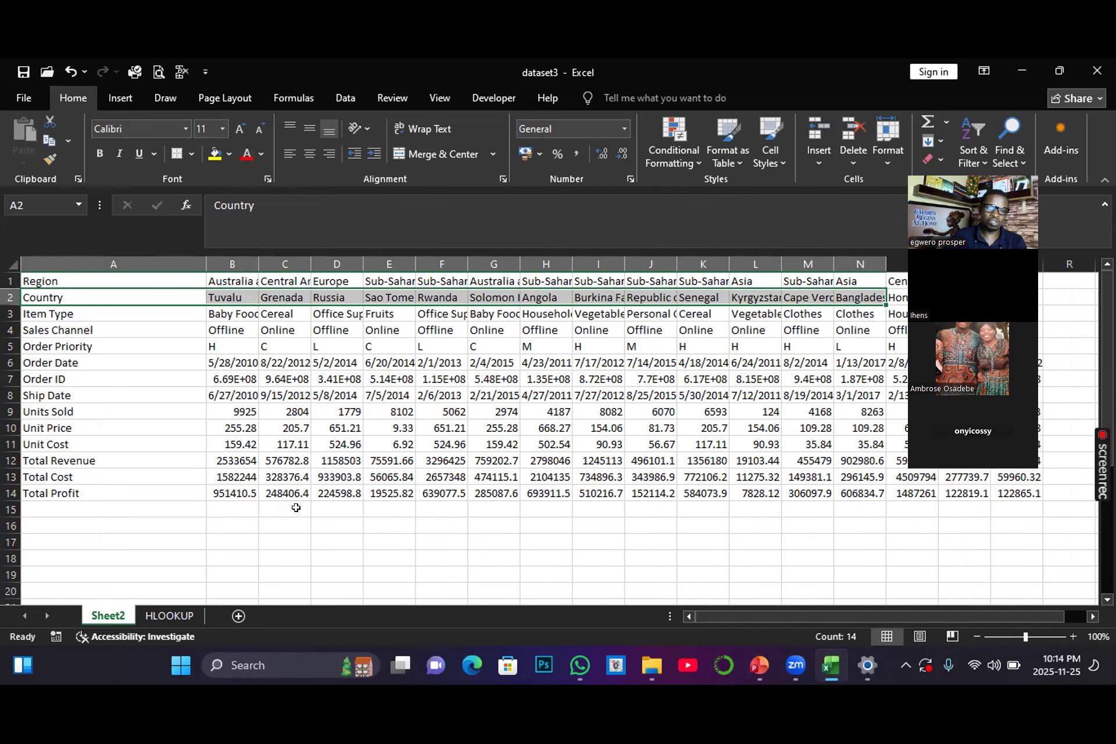
Step: Return to the HLOOKUP sheet and clear the erroneous entry in B2
click(169, 615)
click(126, 292)
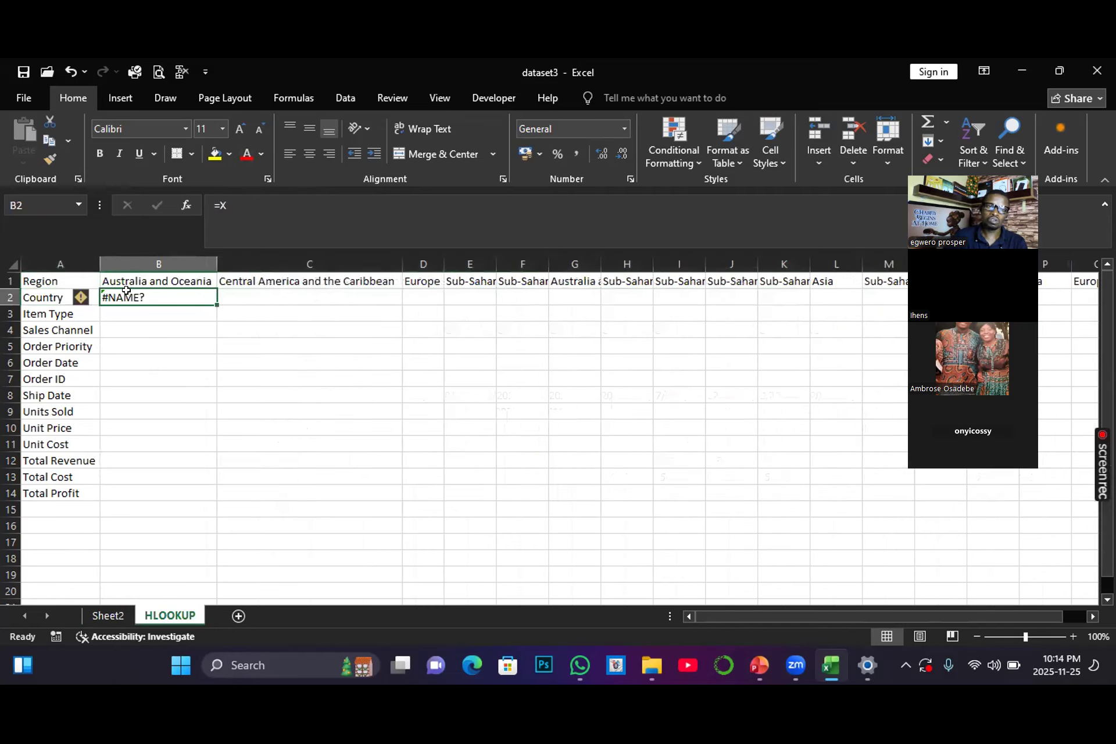
key(Delete)
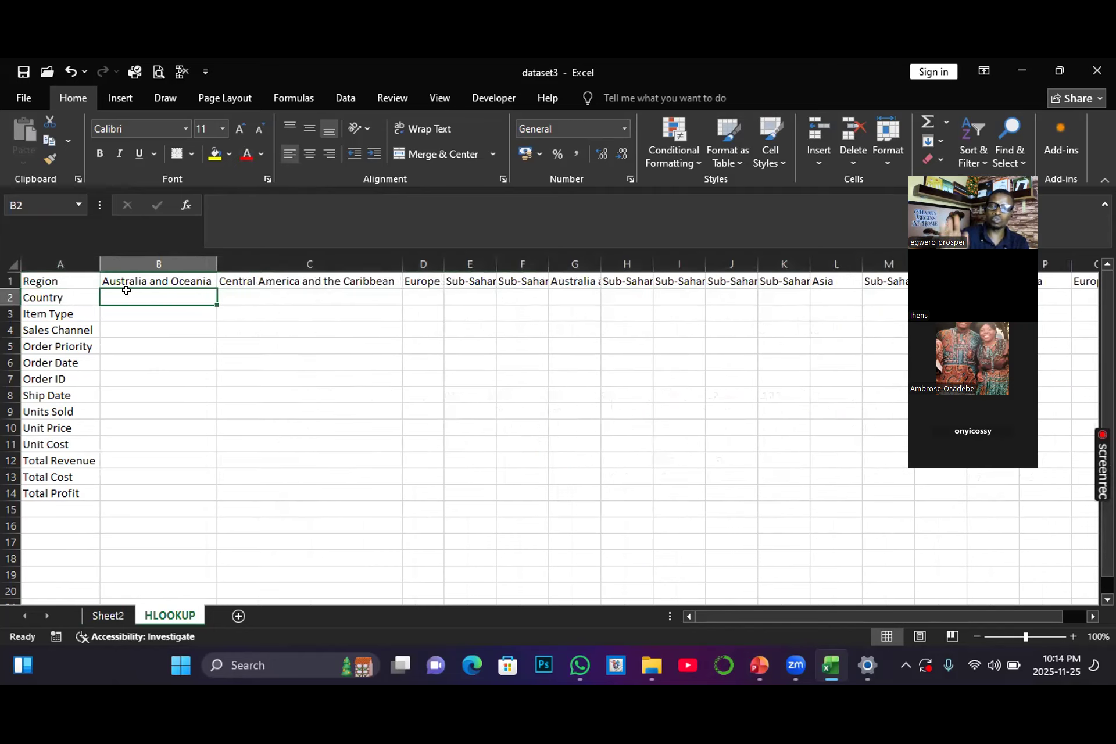
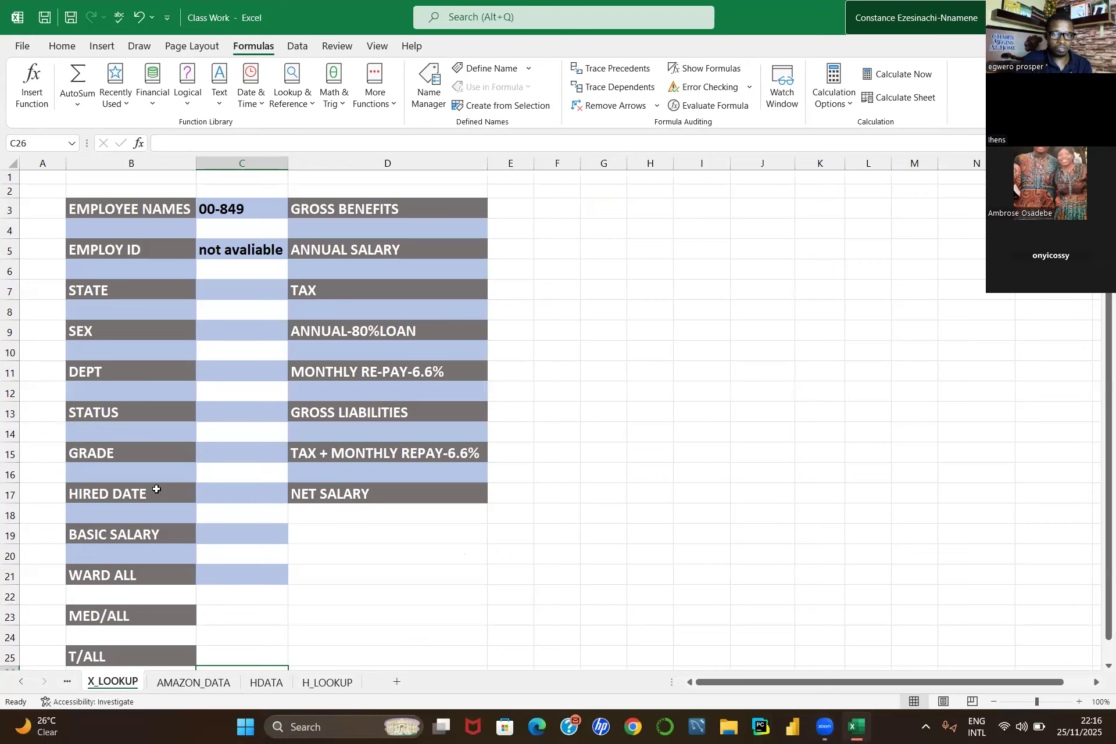
Step: Choose employee 00-851 from the employee-names dropdown in C3
click(257, 202)
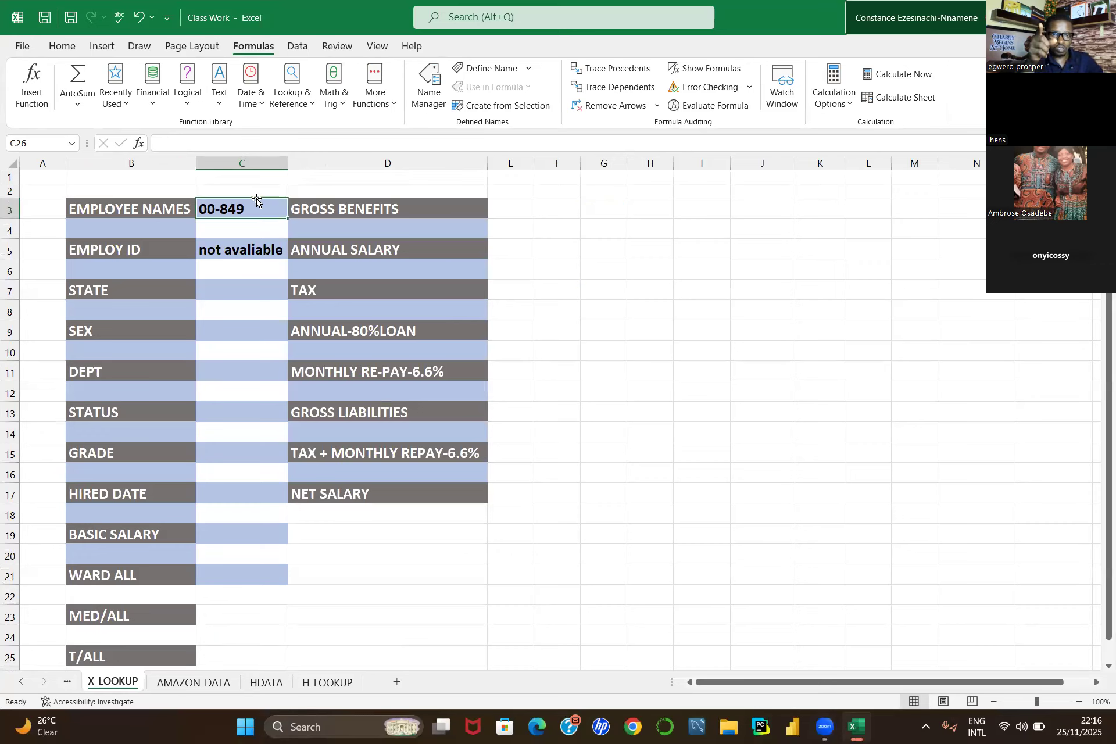
click(294, 213)
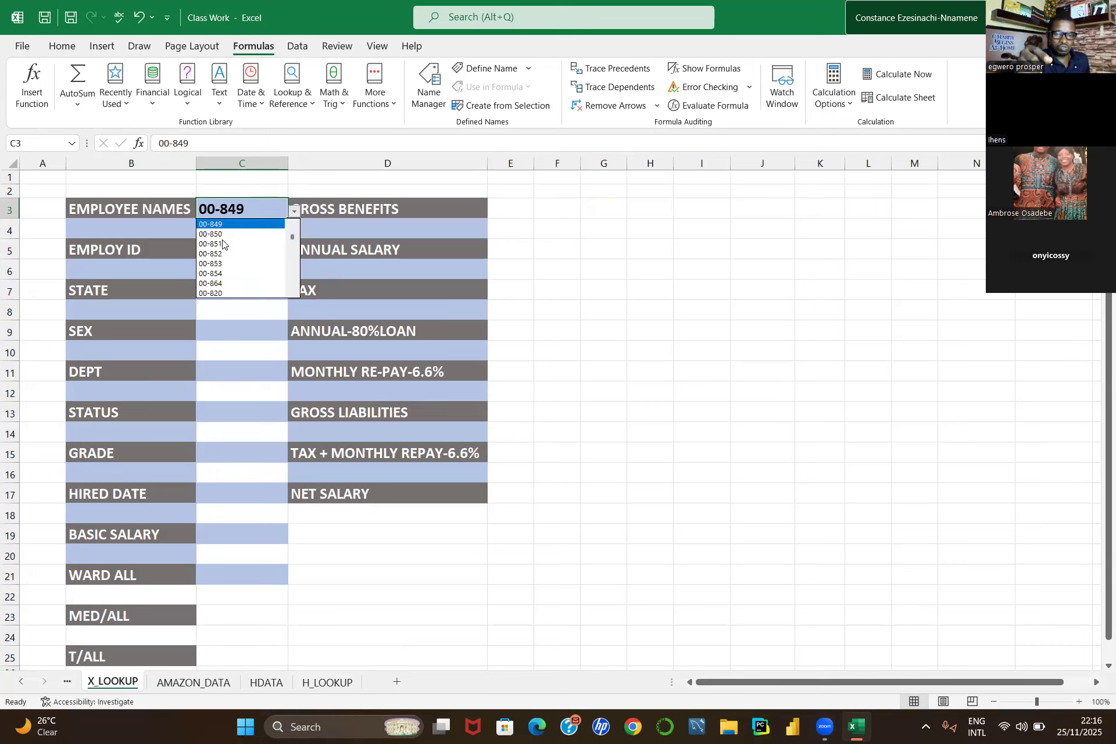
click(223, 243)
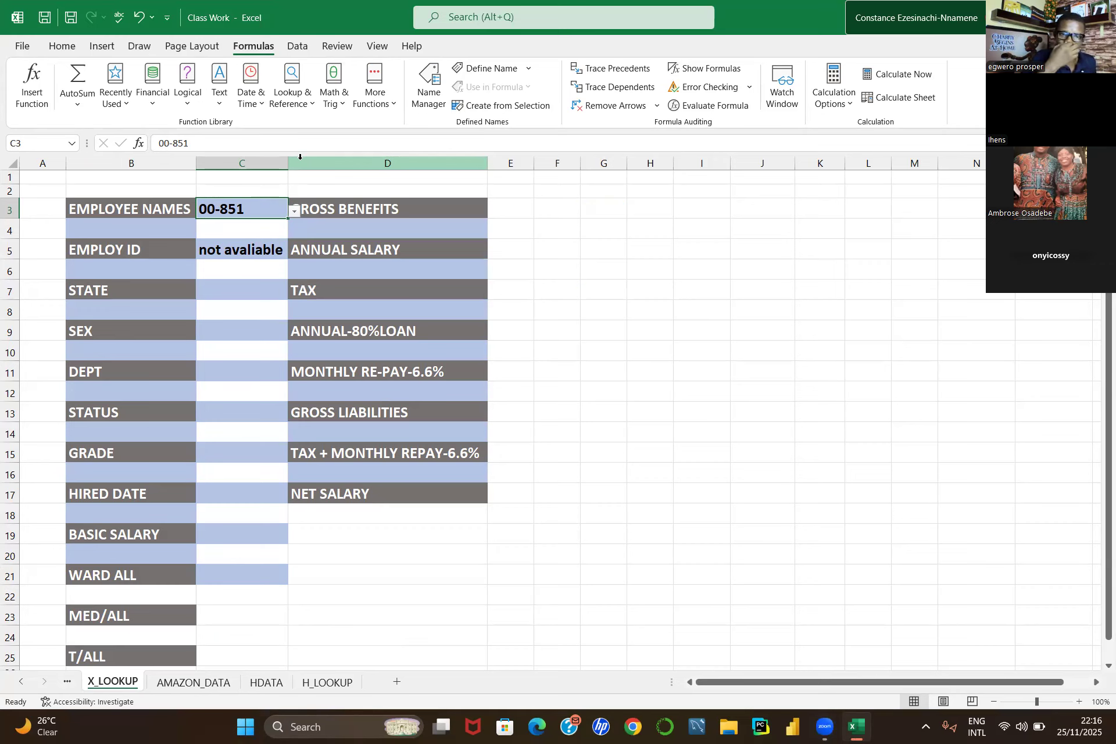
Step: Clear the existing lookup formula from the Employ ID cell C5
click(228, 248)
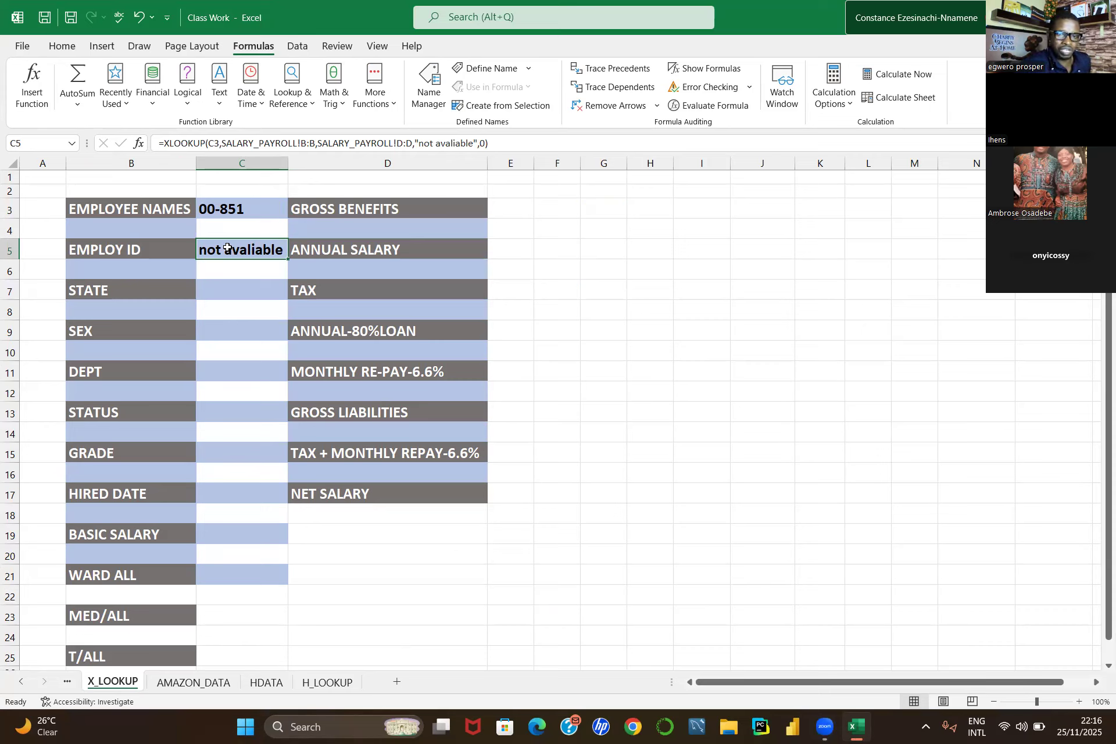
key(BackSpace)
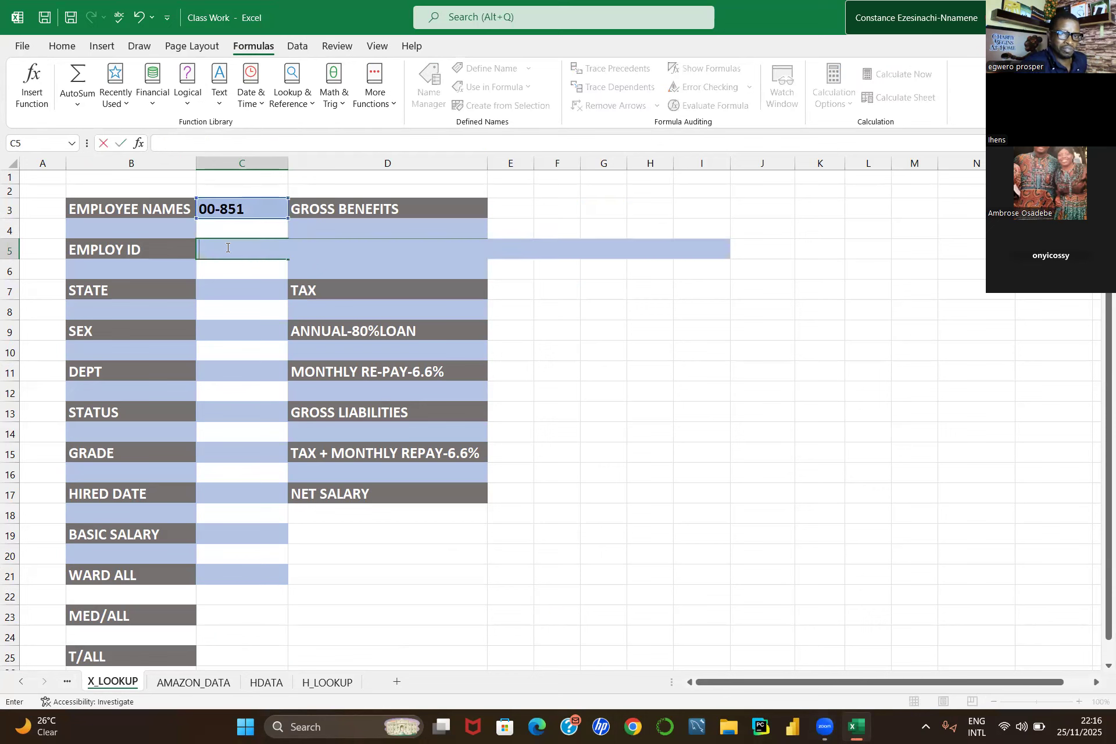
Step: Start an XLOOKUP formula in C5 using C3 as the lookup value, switching to the SALARY_PAYROLL sheet
click(232, 245)
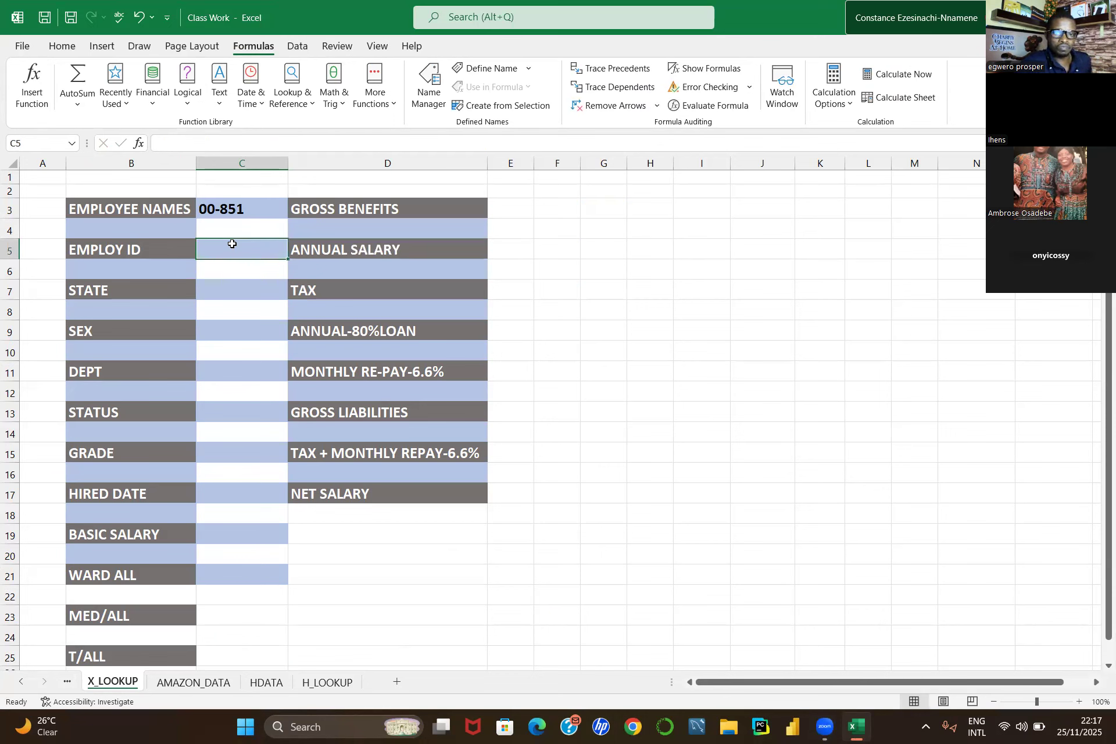
text(=X)
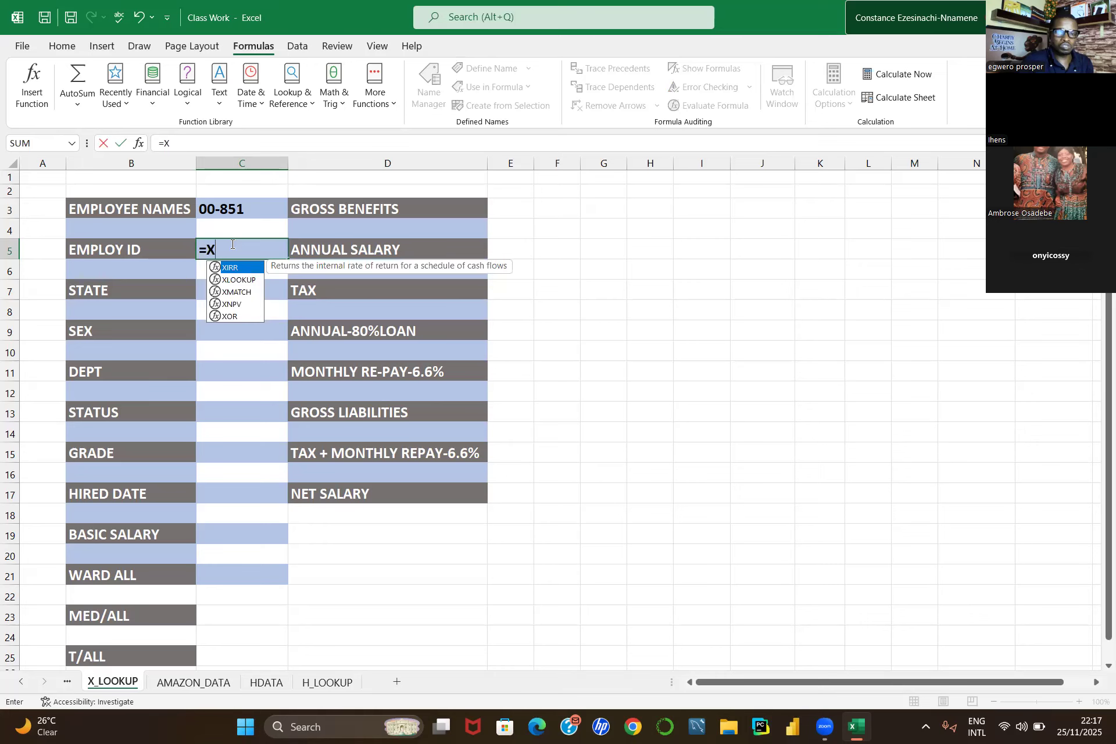
text(LOOKUP()
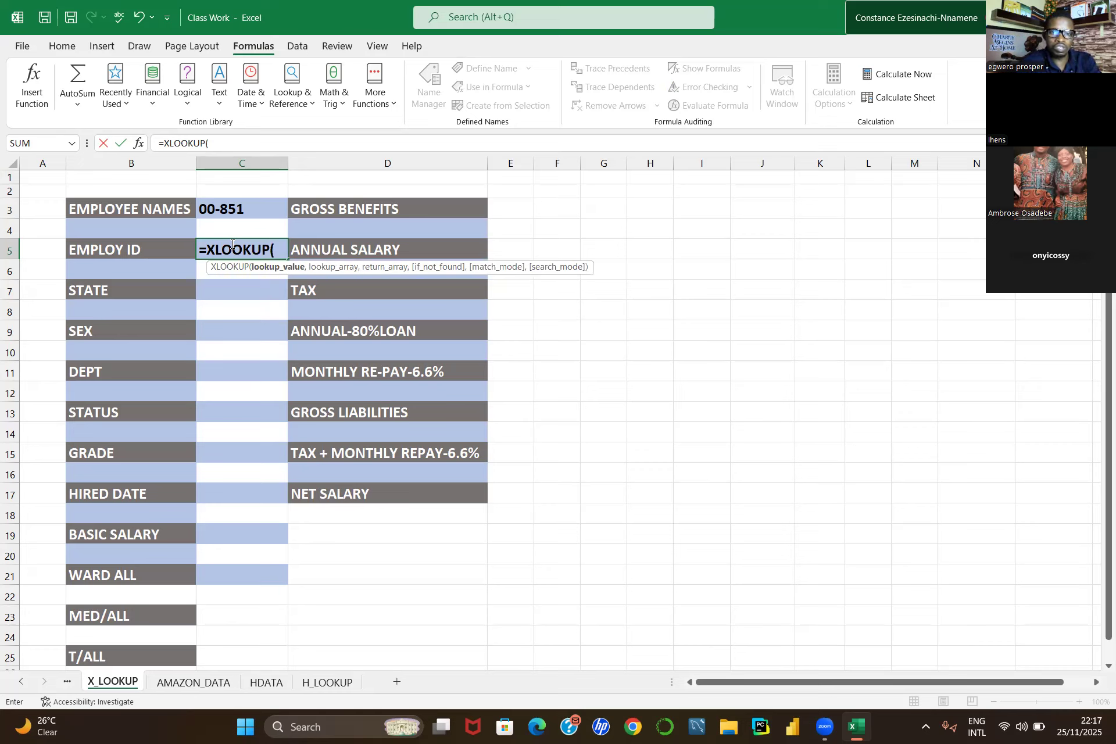
click(232, 208)
text(,)
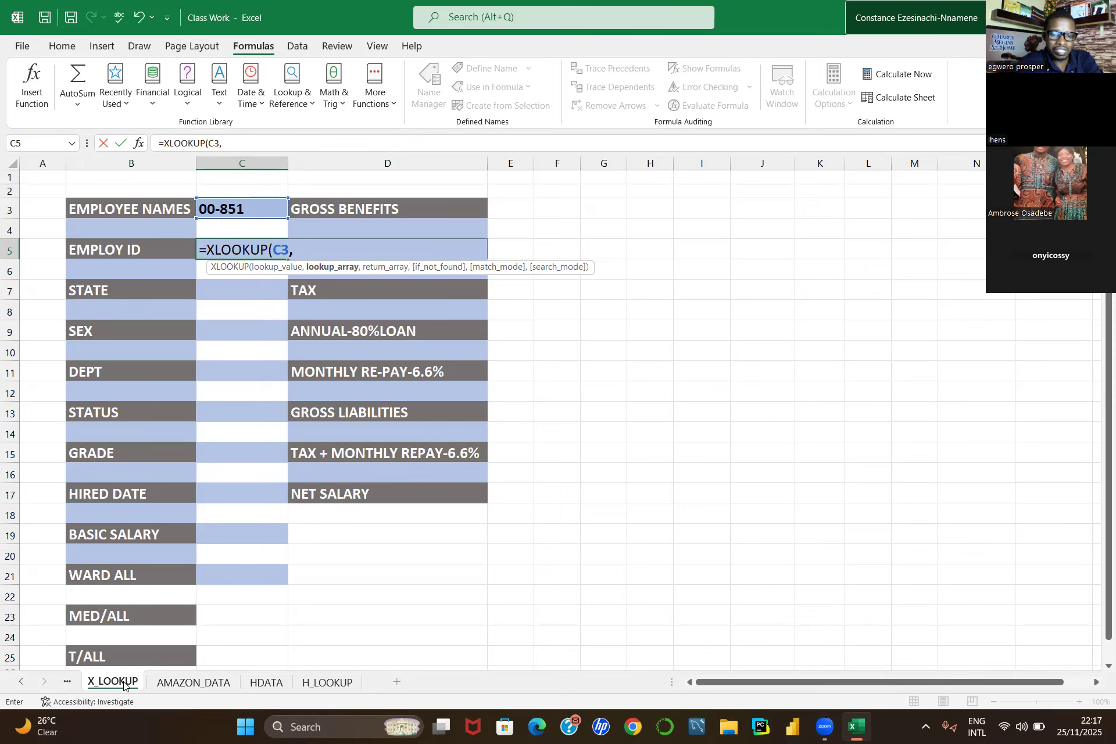
key(ctrl+Page_Up)
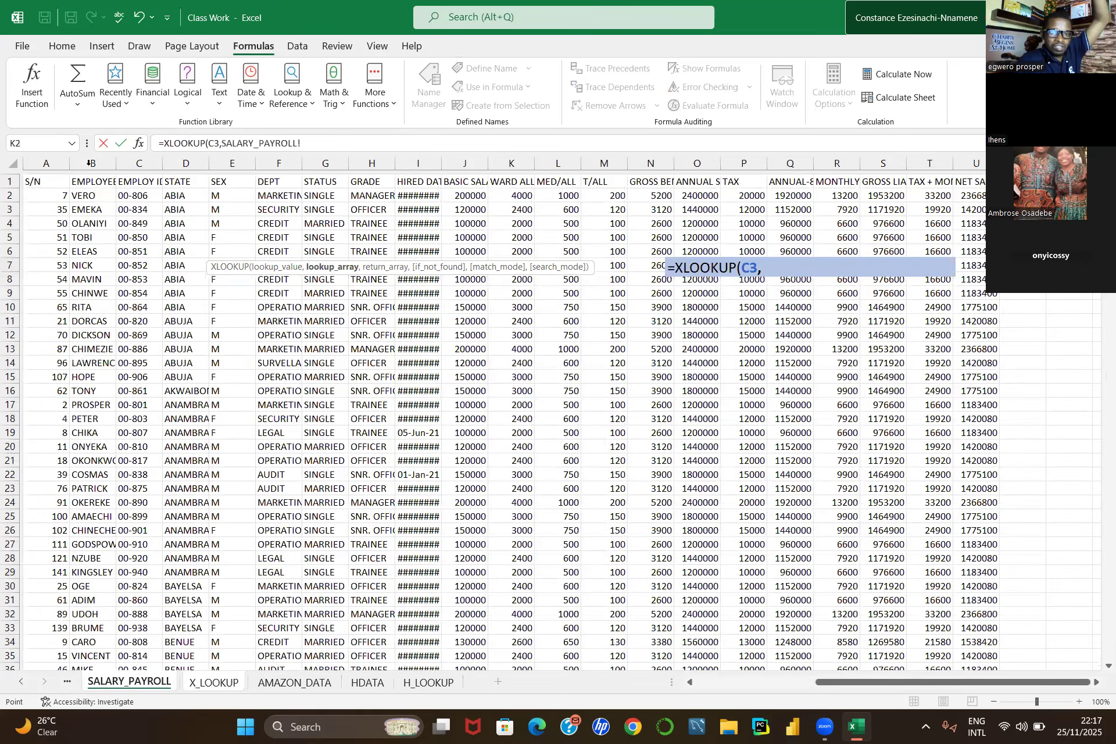
Step: Use SALARY_PAYROLL column C as lookup array, add "NOT AVALIABLE" and 0 as arguments, and enter the formula
click(88, 163)
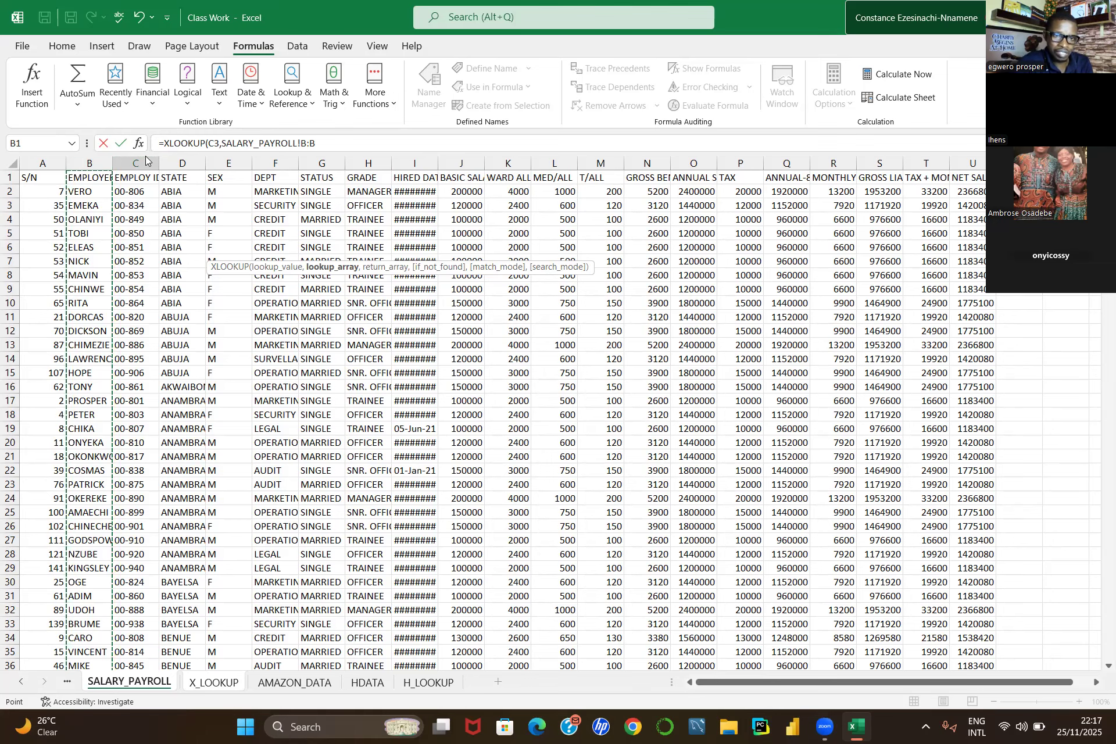
click(137, 156)
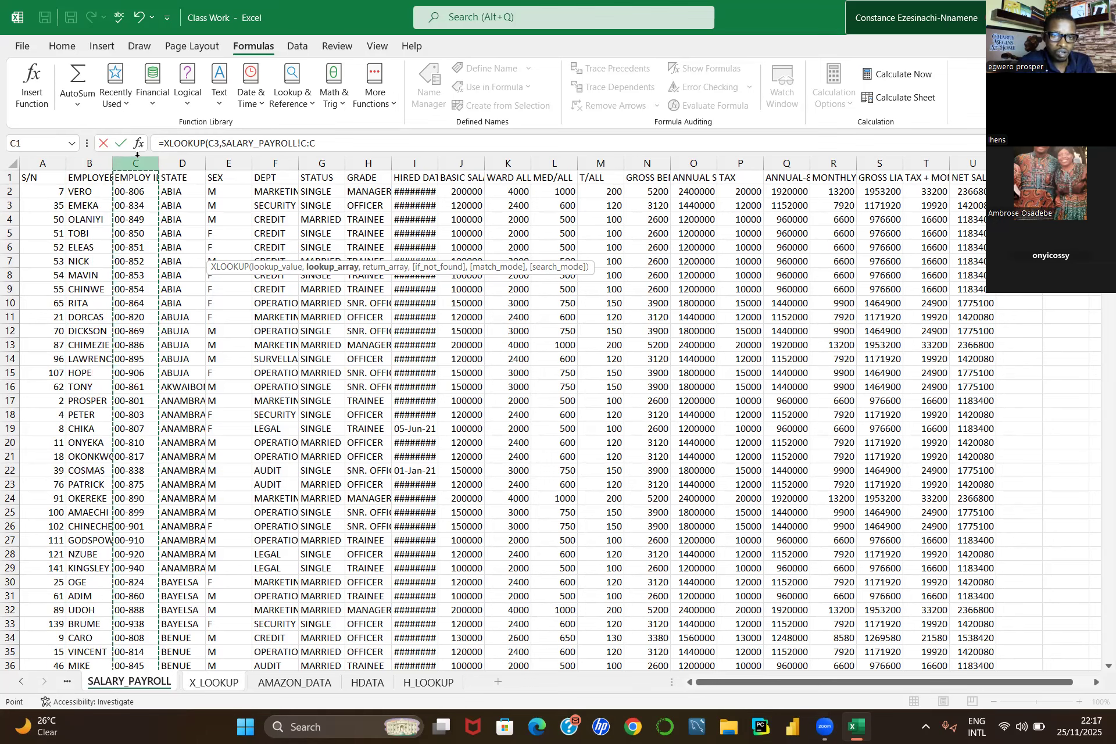
text(,)
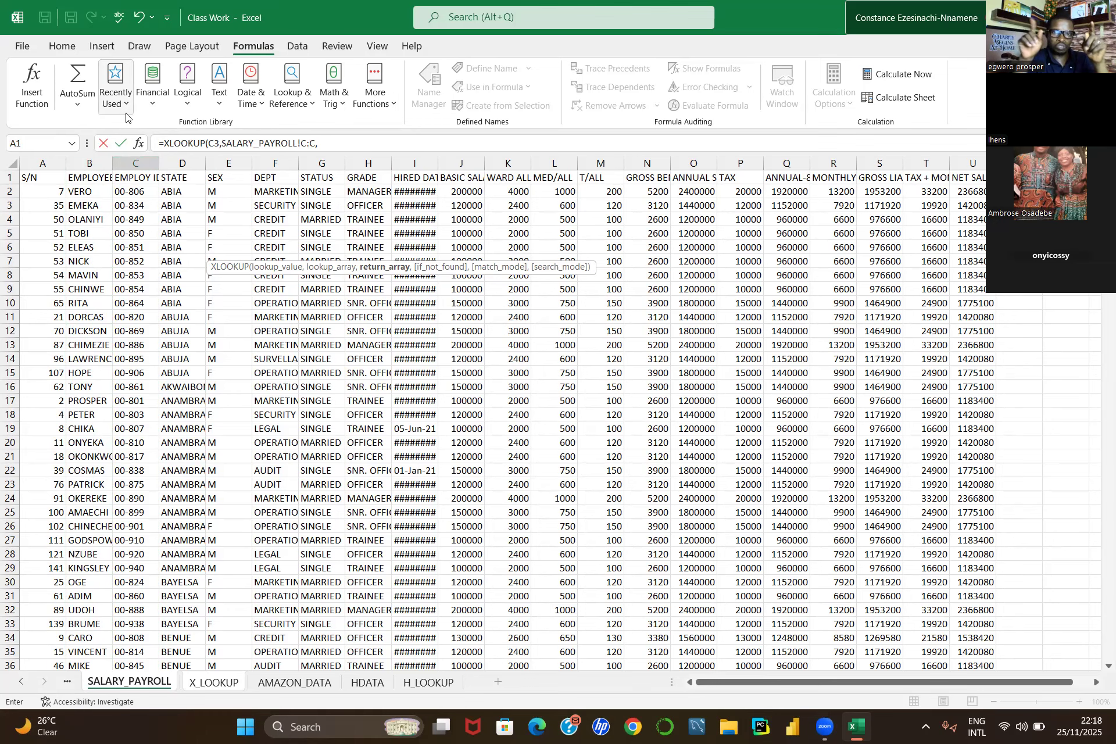
click(322, 140)
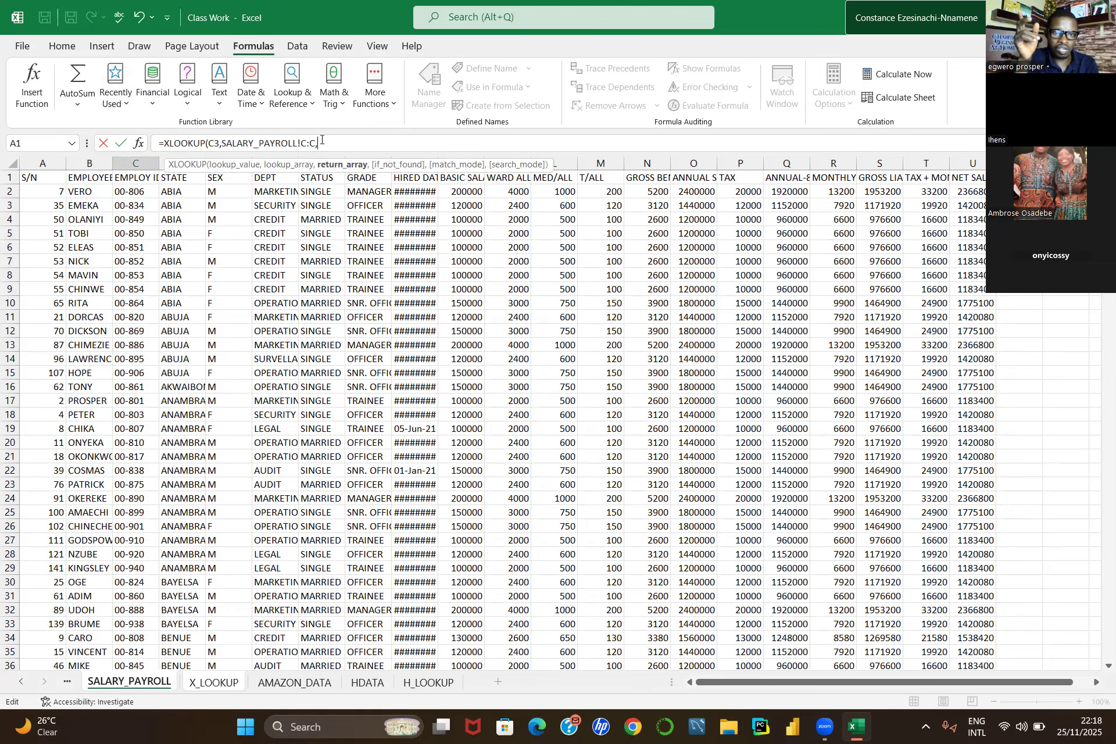
text(")
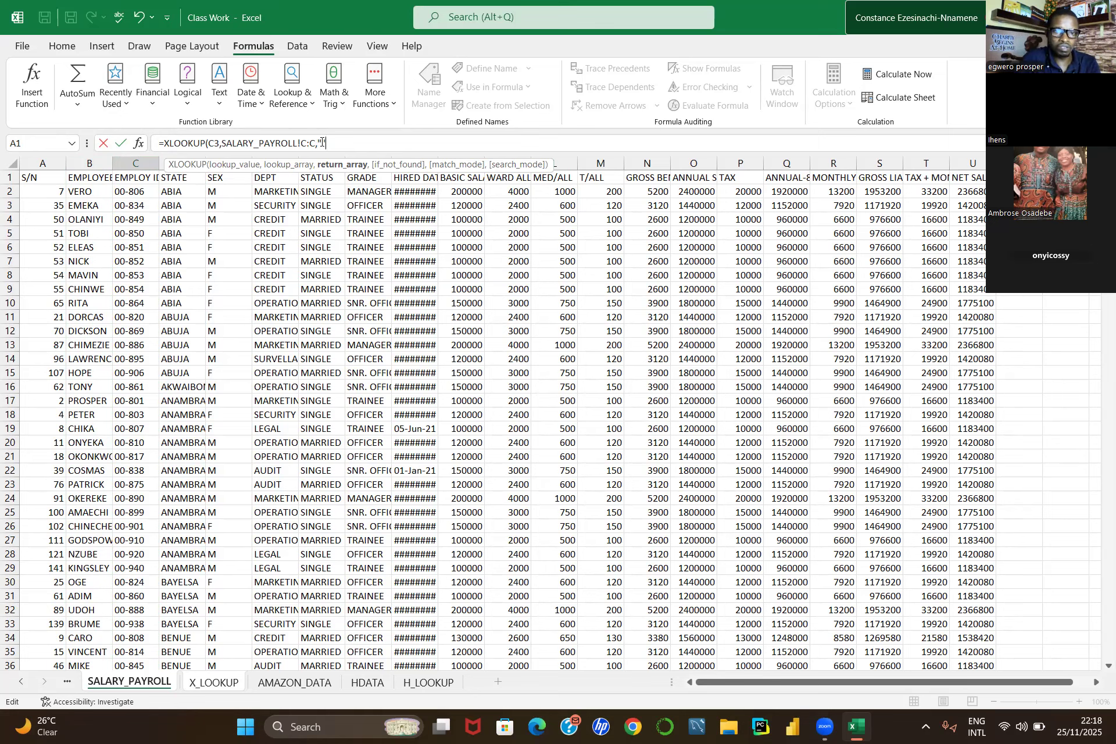
text(NO")
text(T )
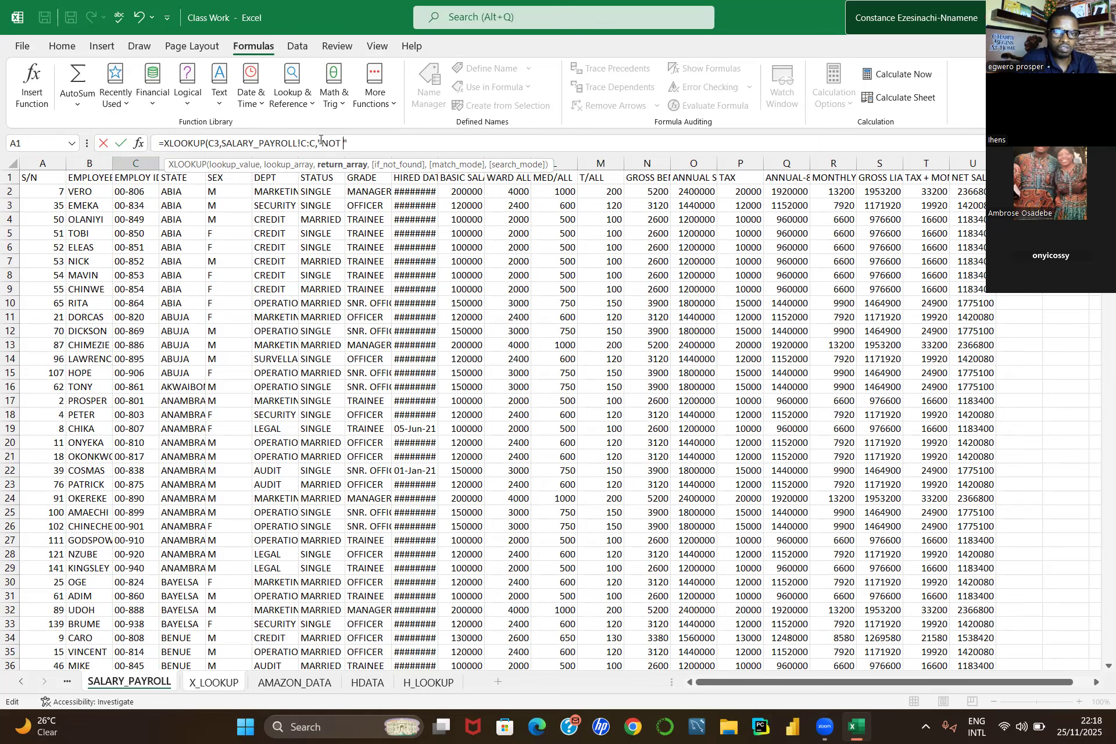
text(A)
text(VALI)
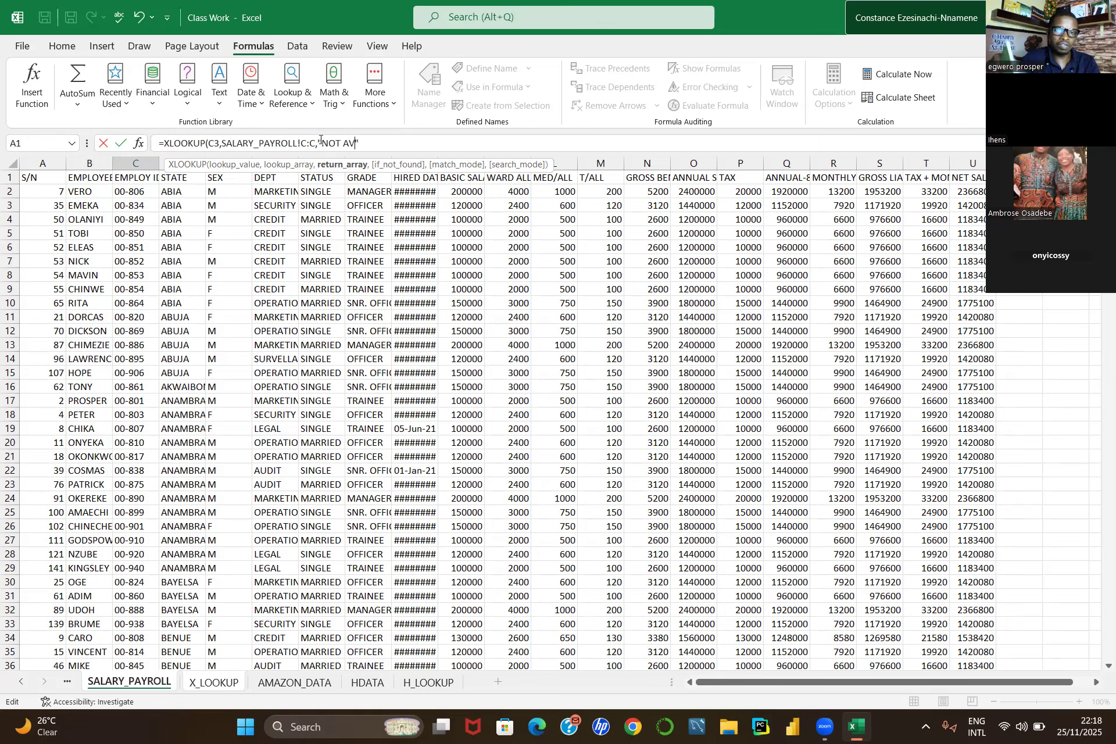
text(AB)
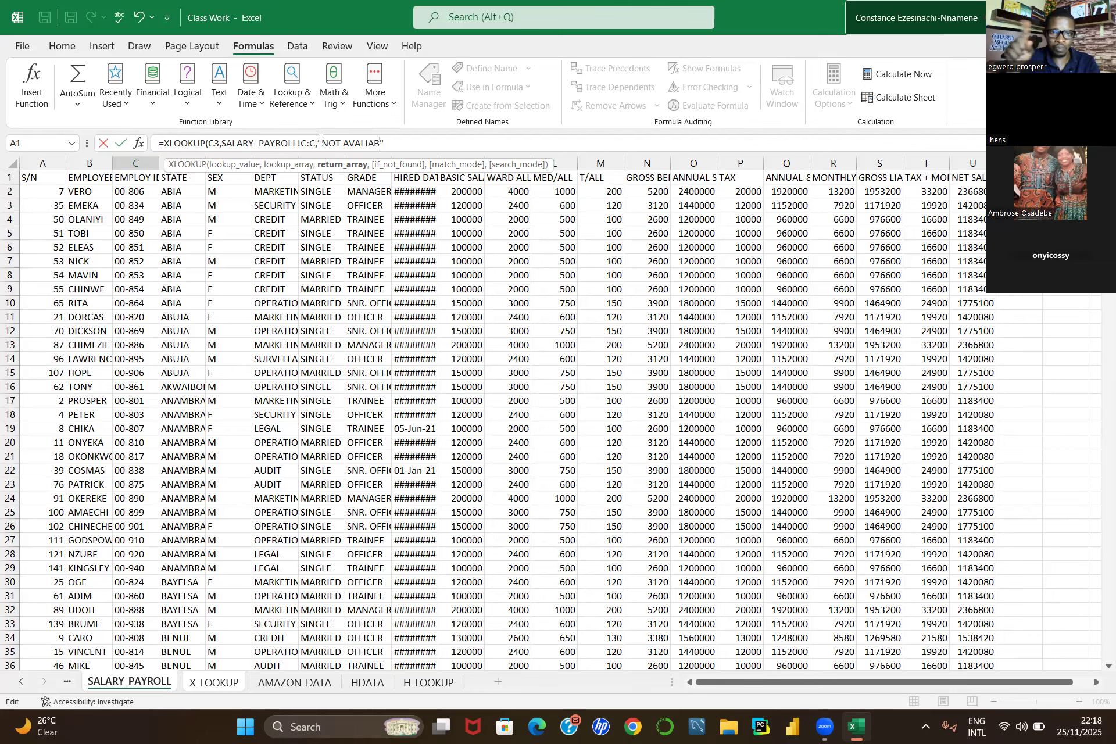
text(LE)
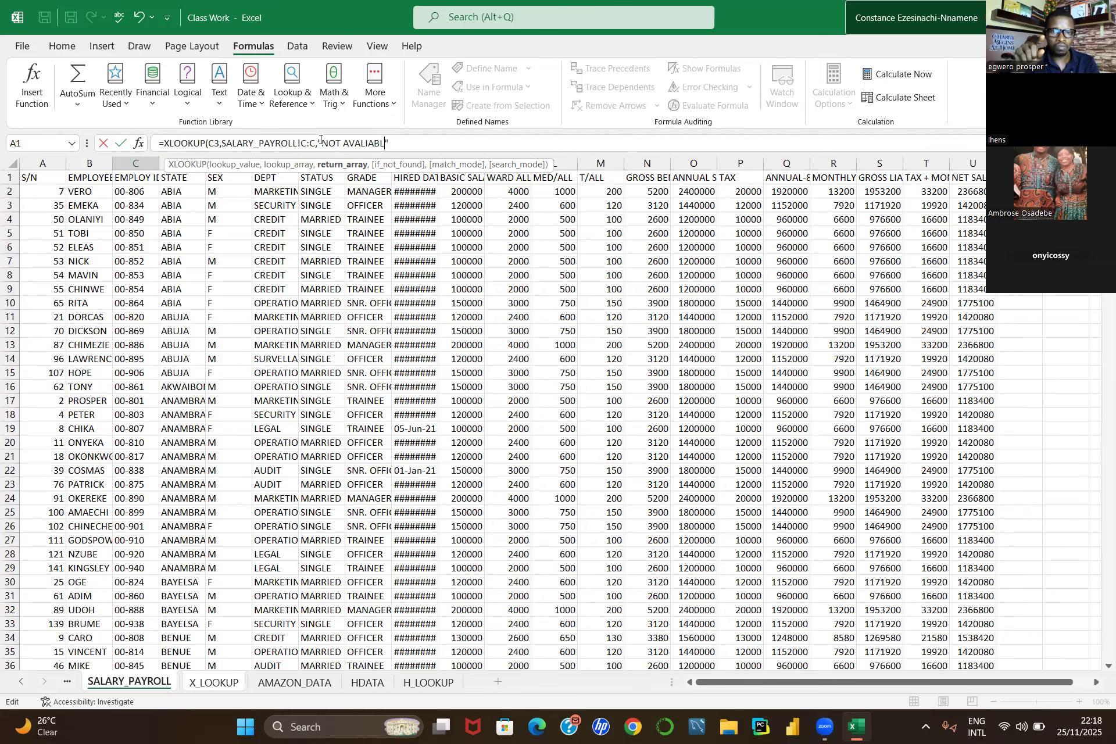
key(Right)
text(,0)
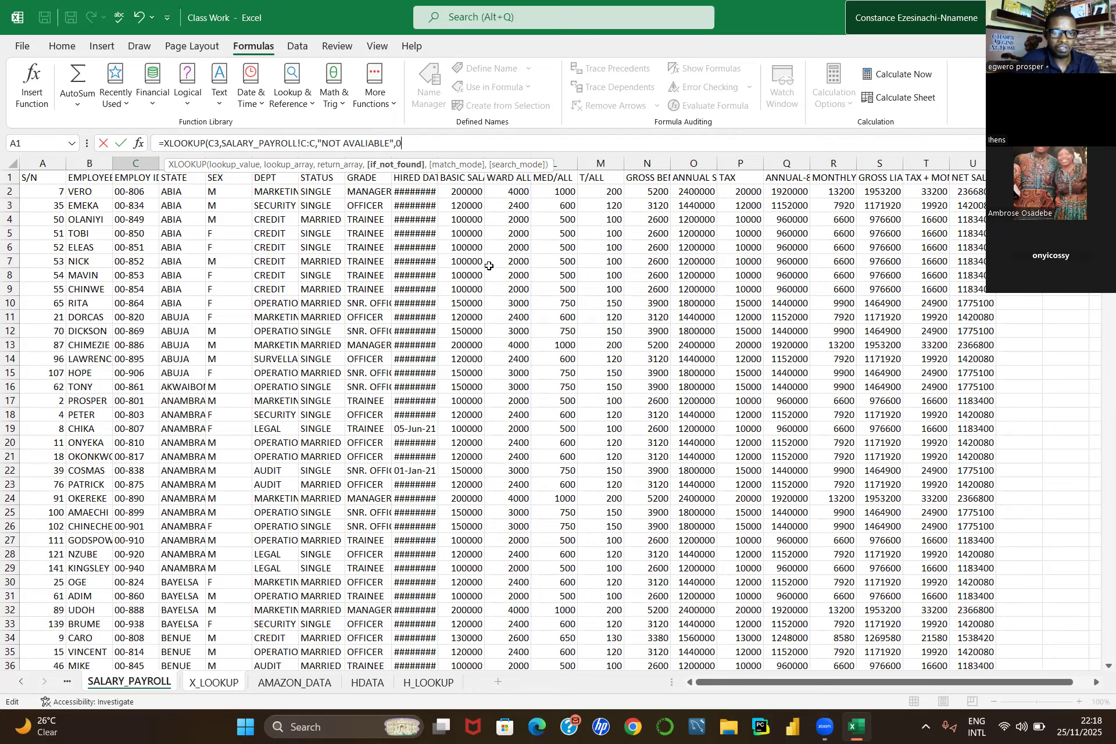
key(Return)
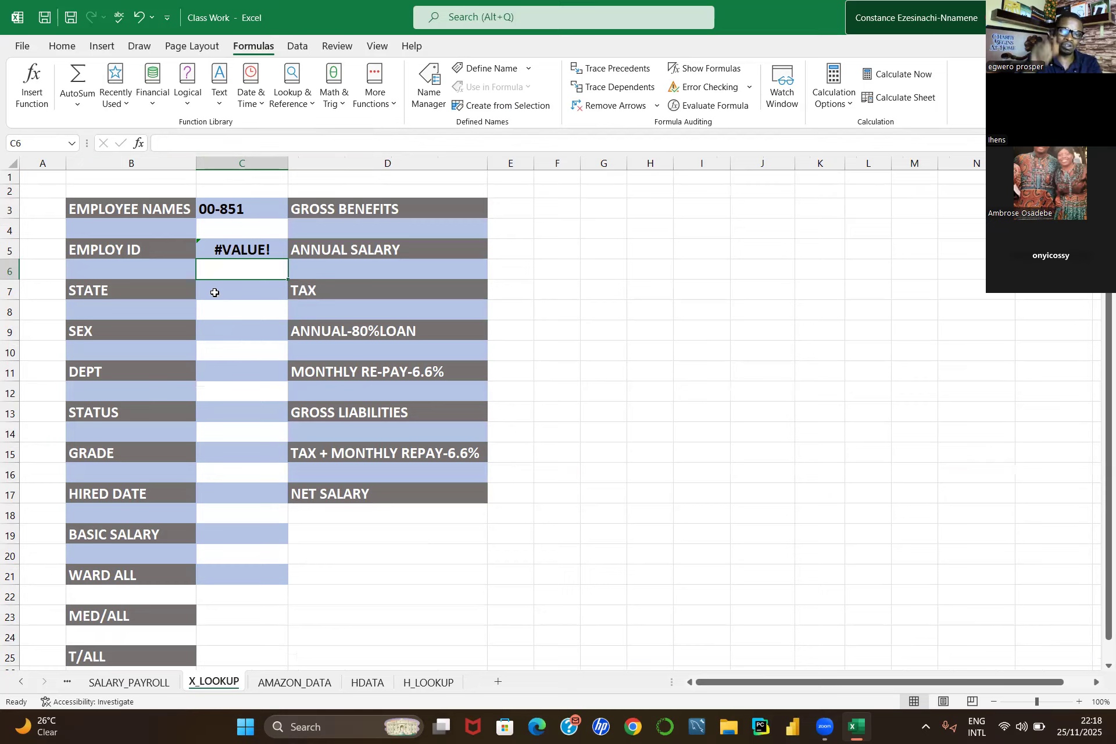
Step: Open the erroneous formula in C5 for review, then clear the cell
click(247, 243)
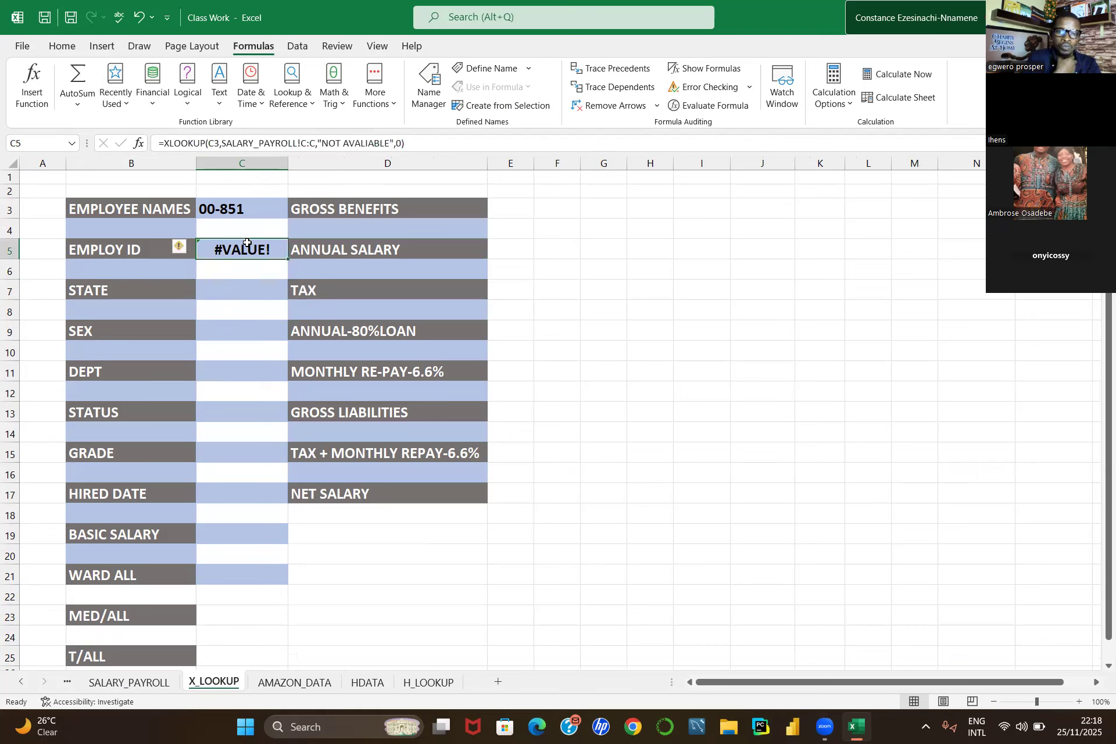
double_click(247, 242)
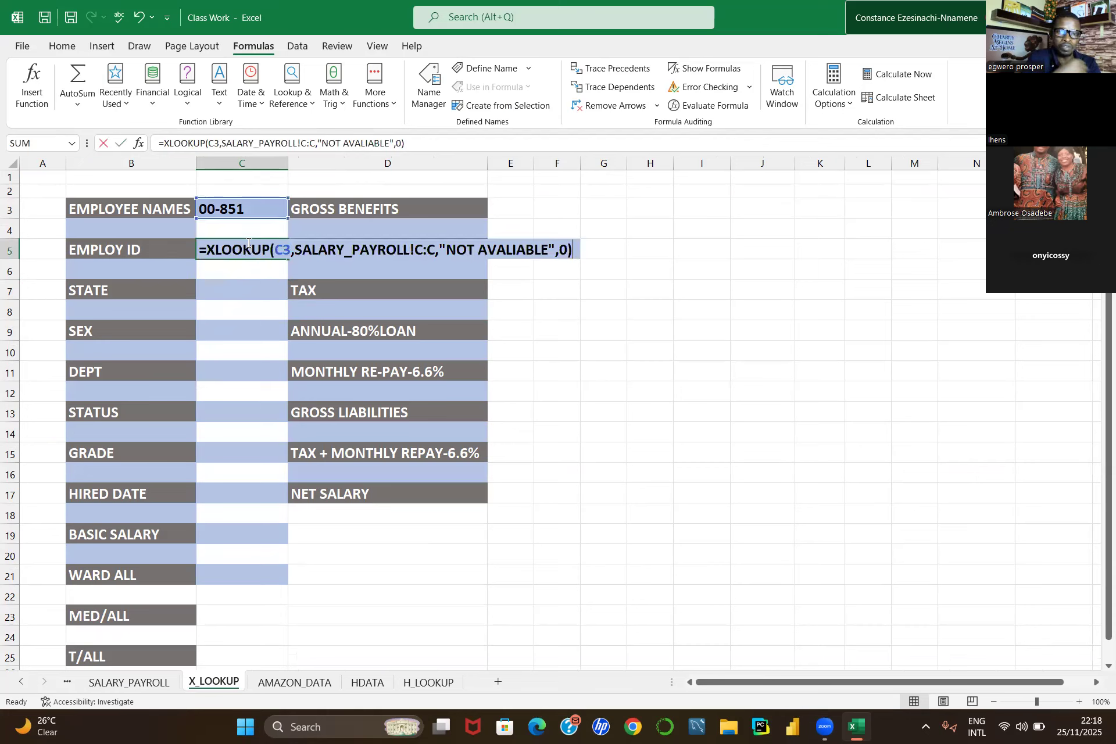
key(Escape)
key(BackSpace)
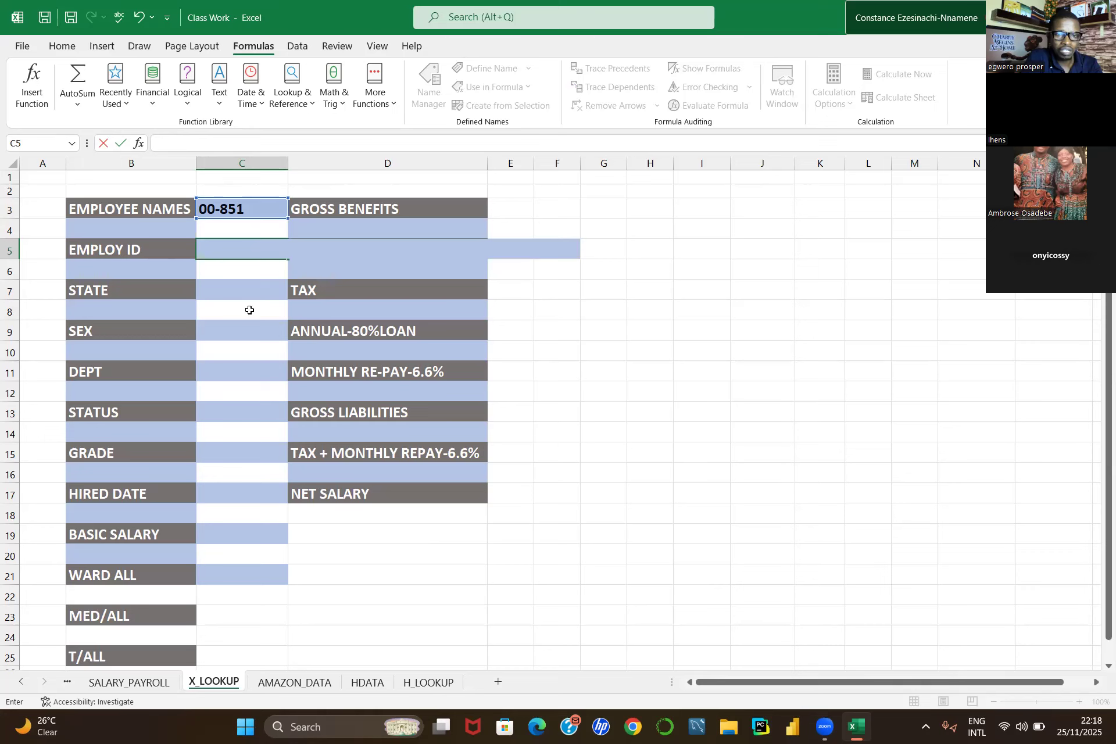
Step: Start an XLOOKUP formula in the Employ ID cell C5 with C3 as the lookup value
click(236, 245)
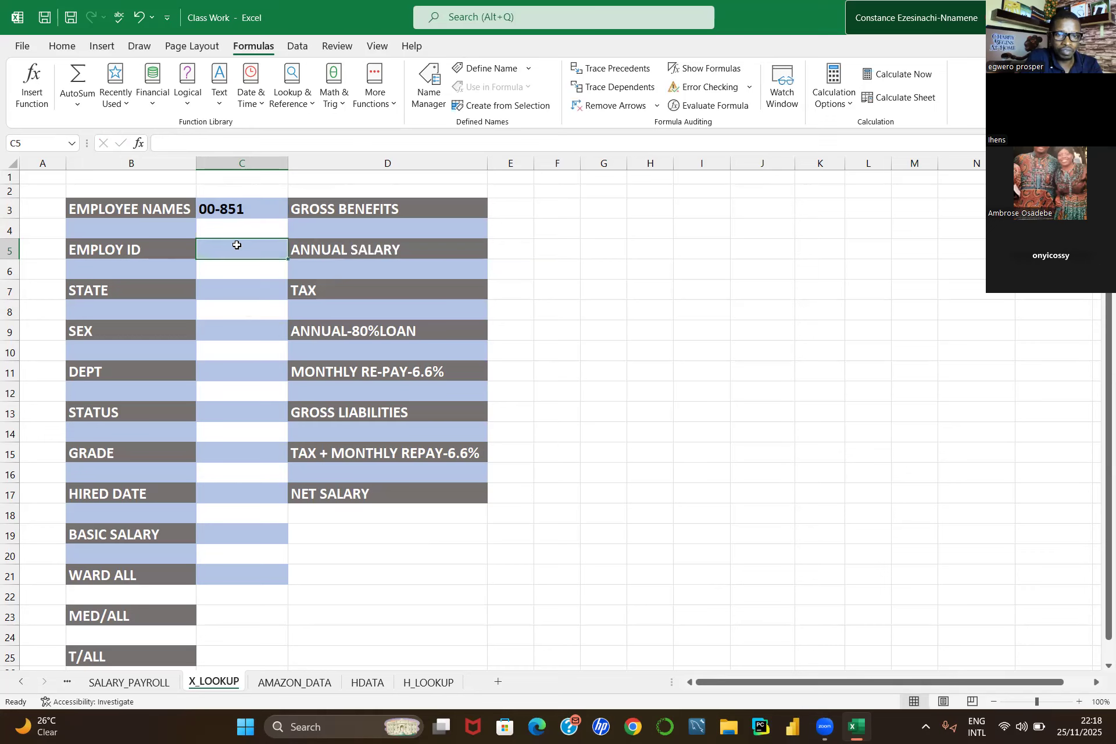
text(=)
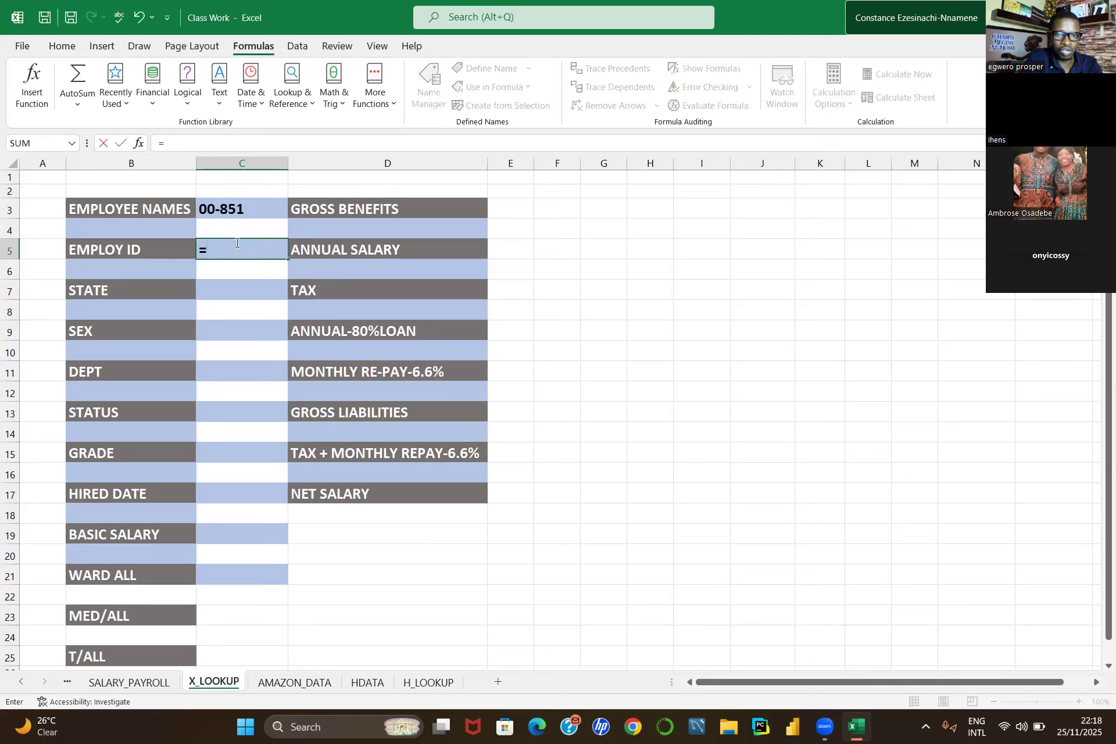
text(X)
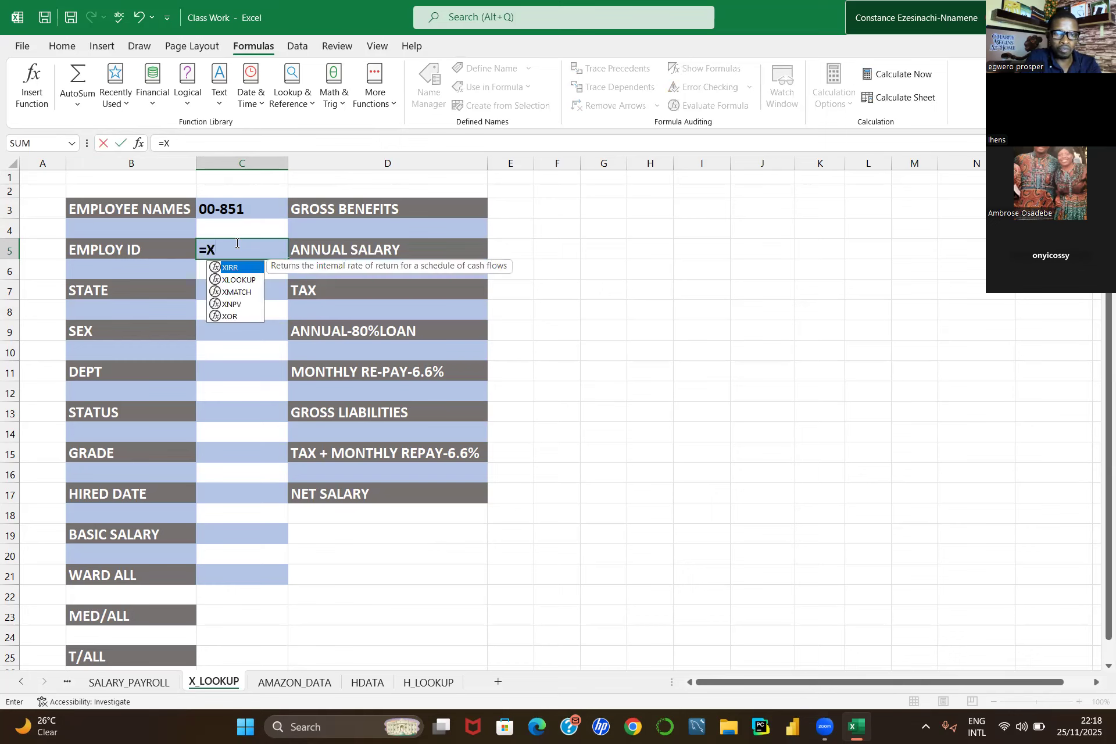
text(L)
key(Escape)
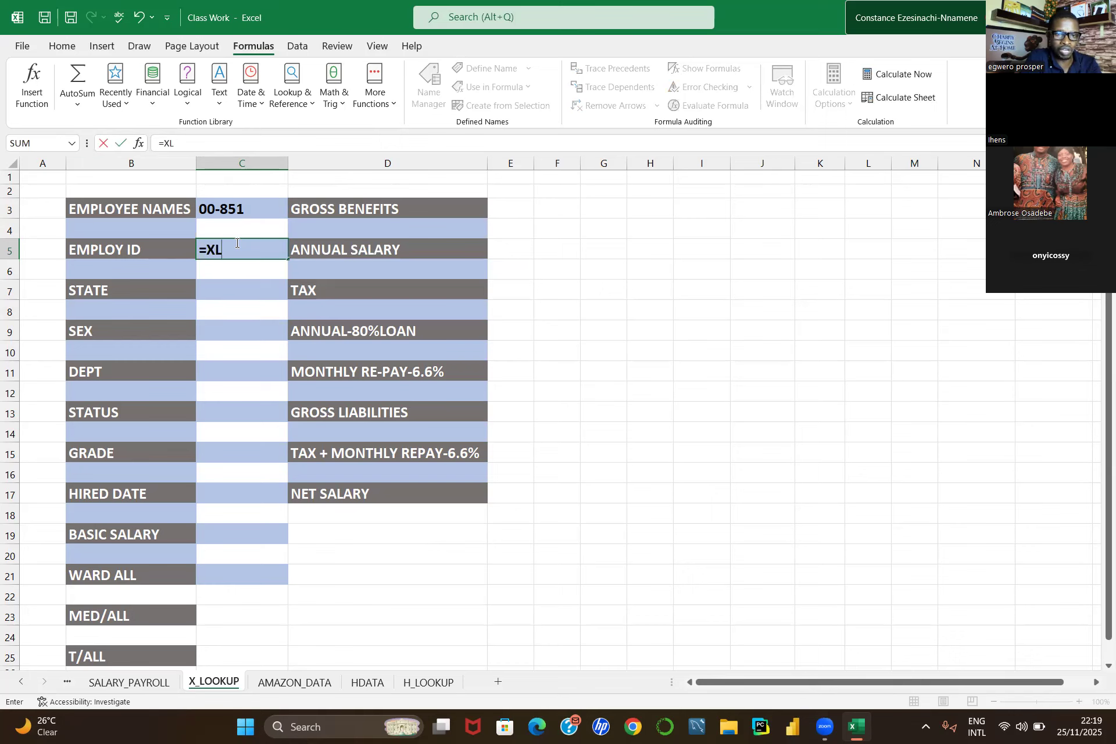
key(BackSpace)
key(BackSpace)
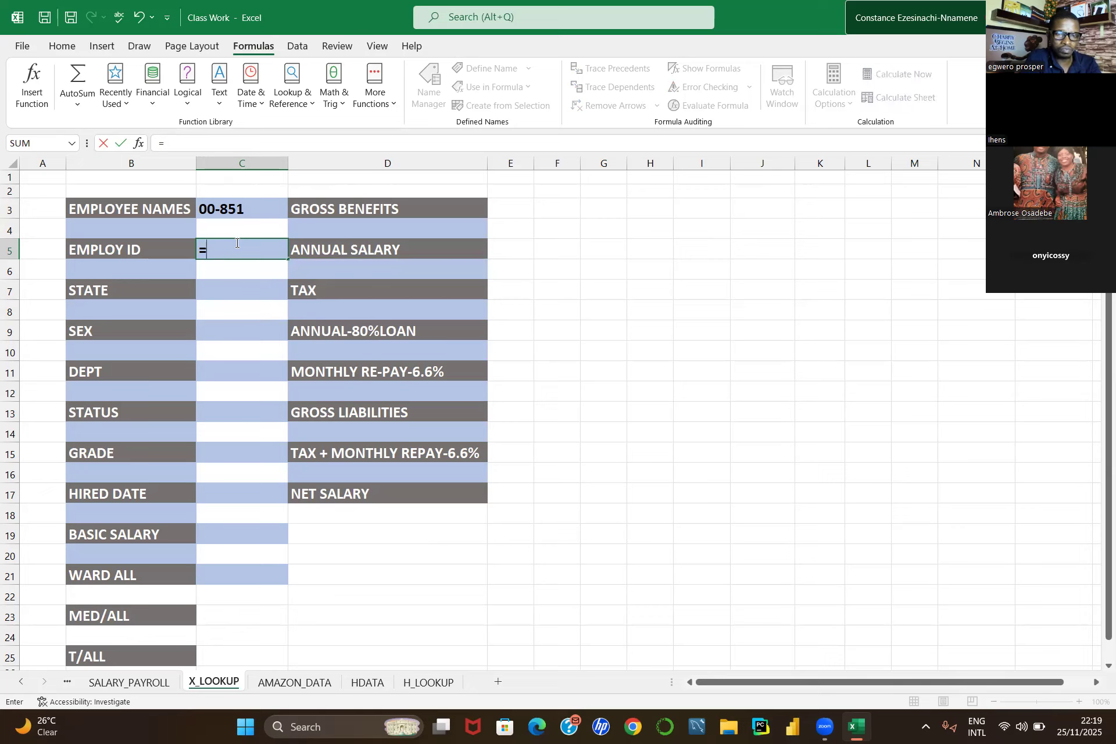
text(xloo)
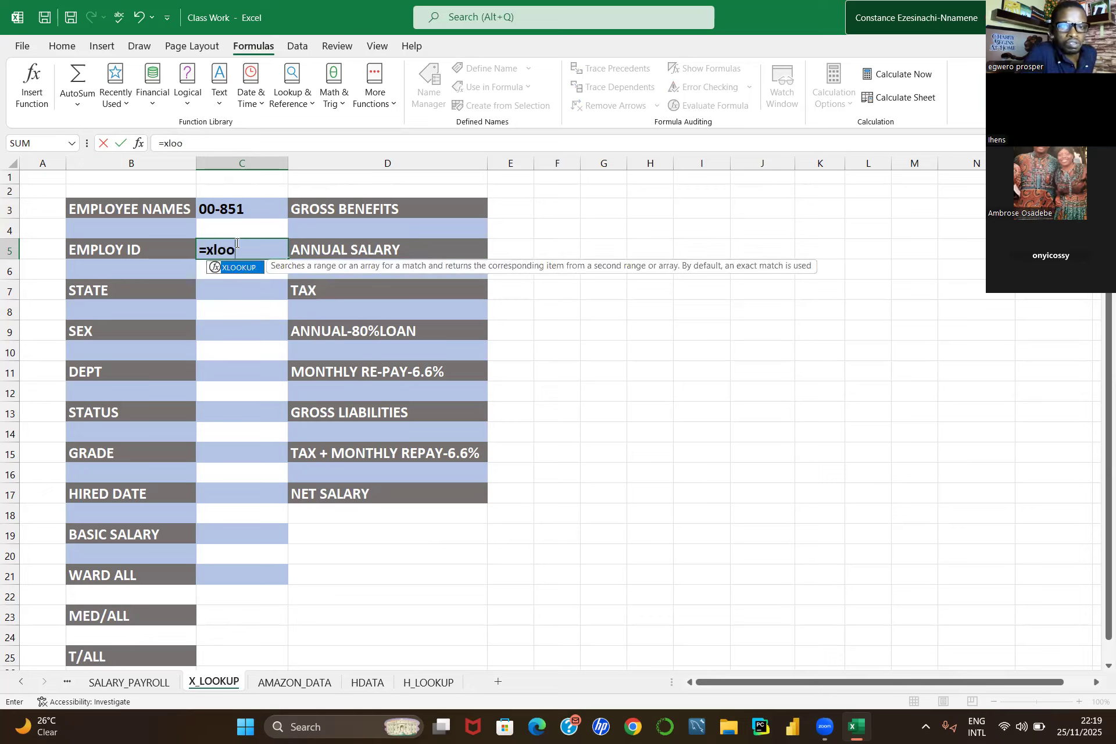
text(kp)
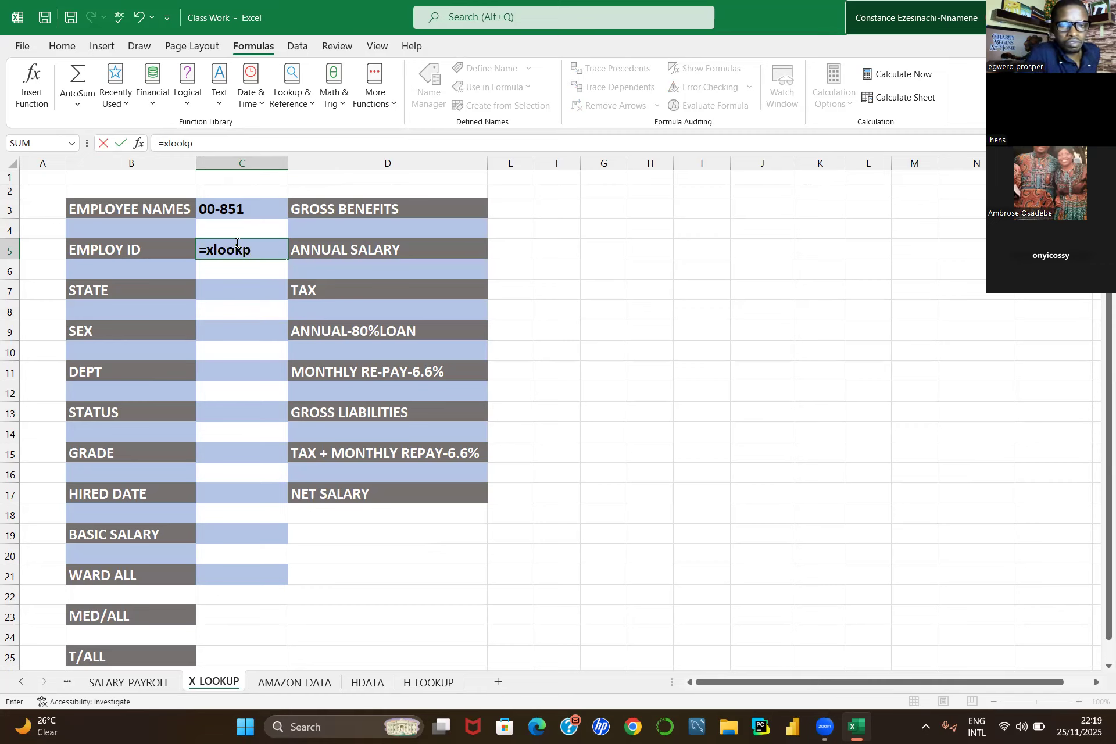
key(BackSpace)
text(u)
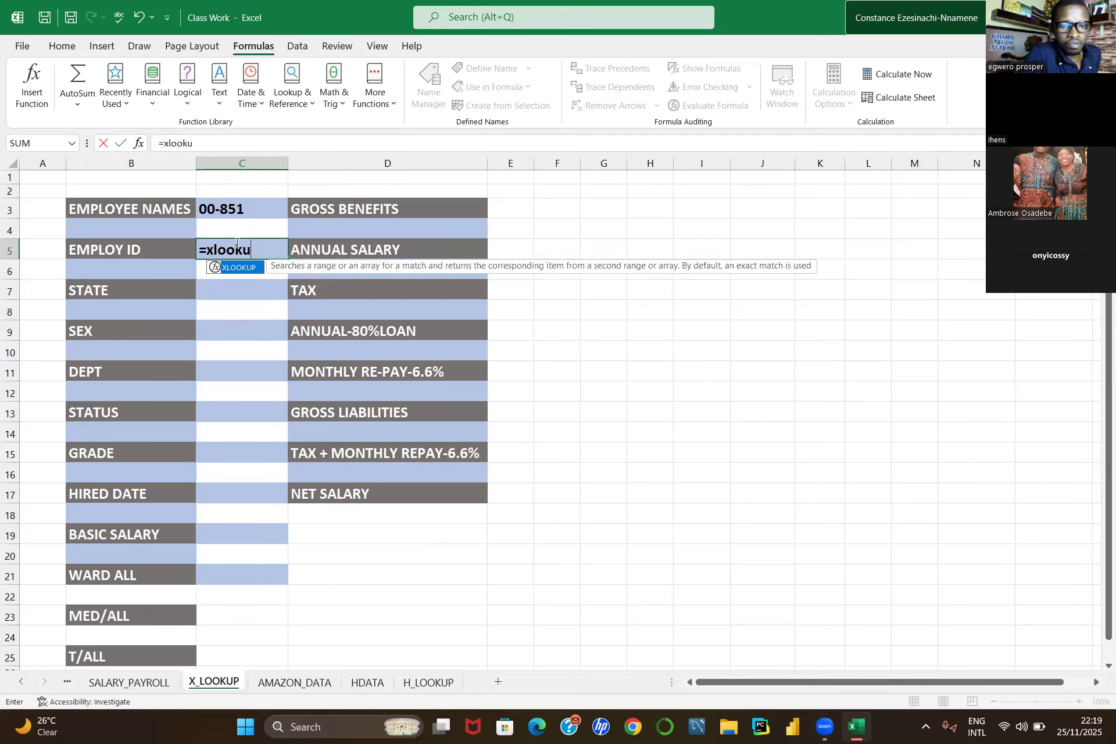
text(p)
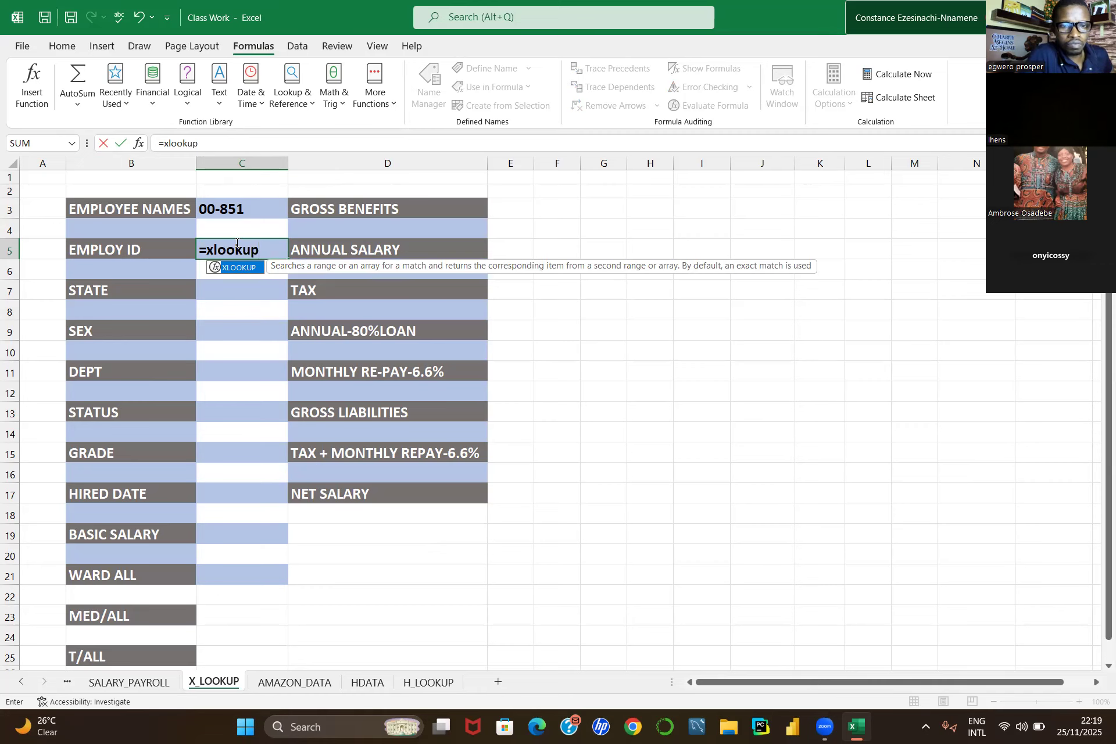
text(()
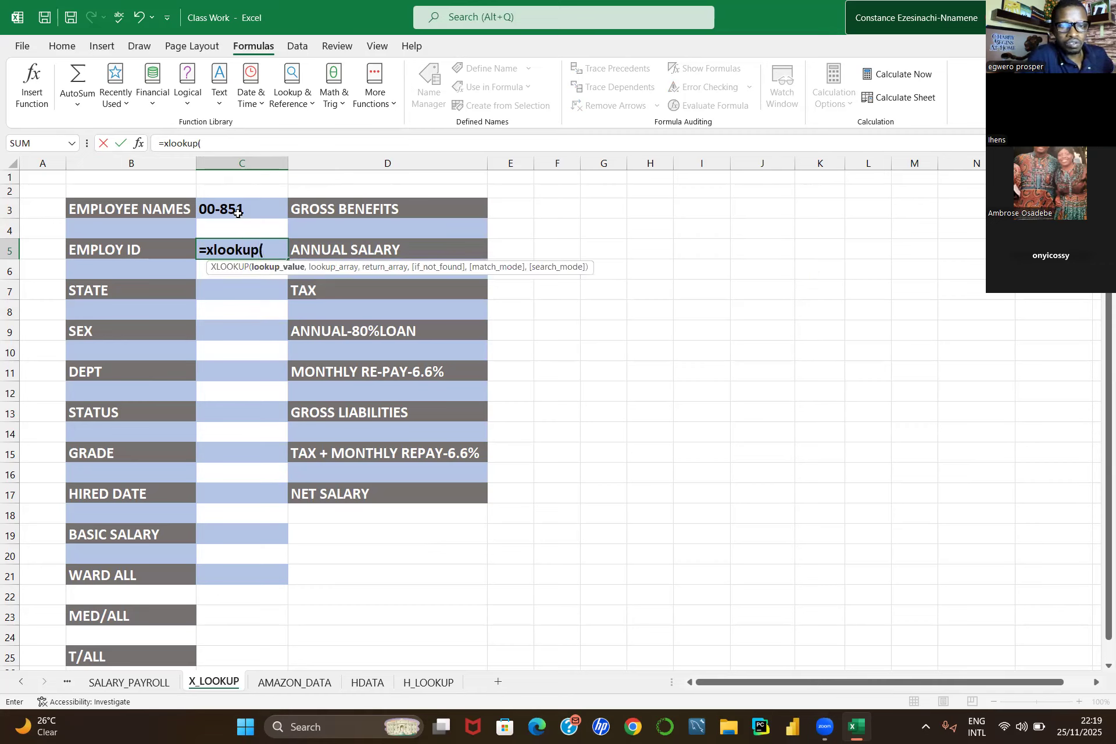
click(237, 213)
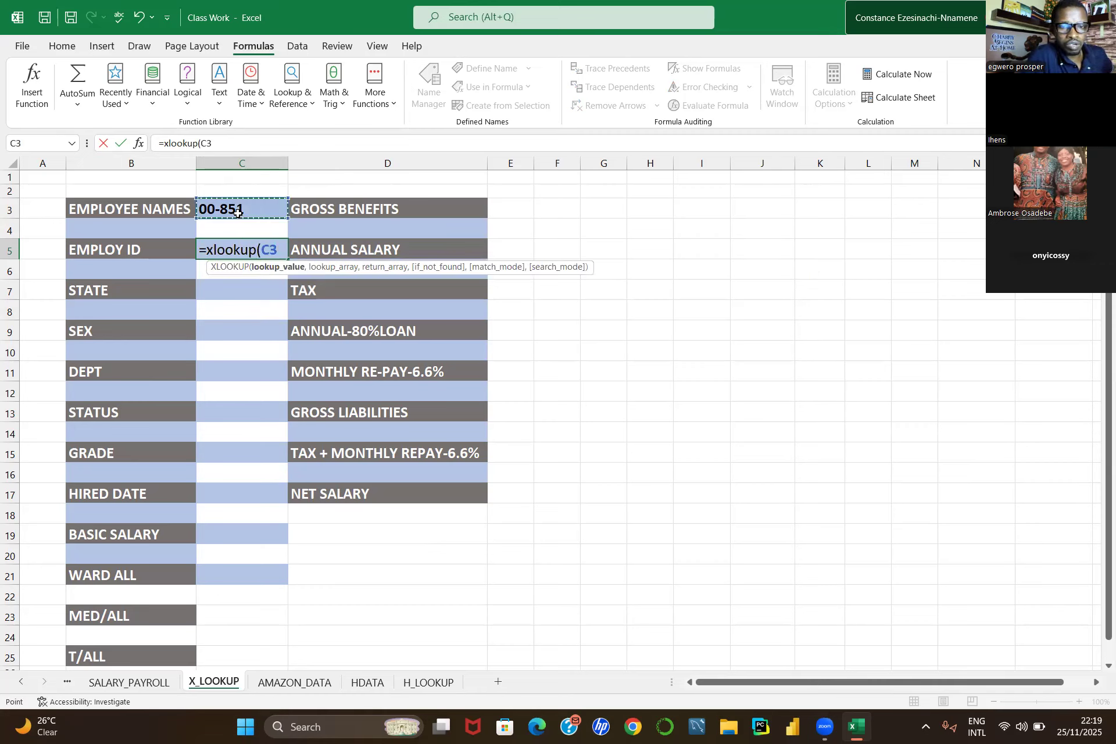
text(,)
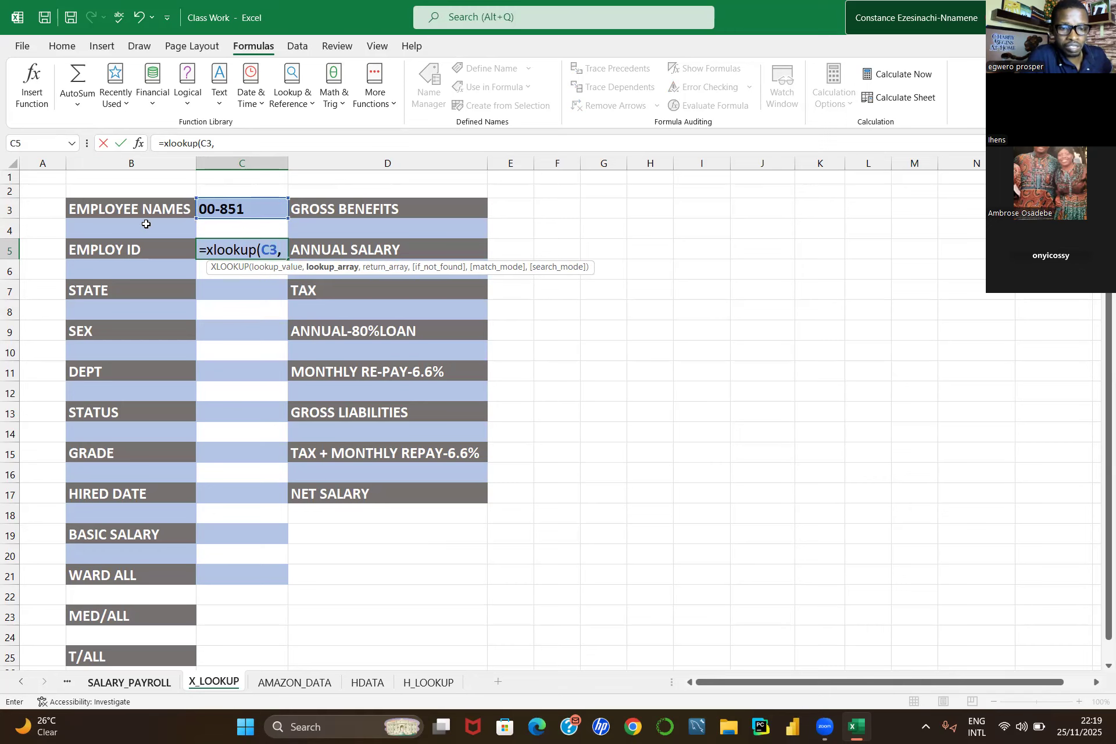
Step: Try completing it with SALARY_PAYROLL column C as the lookup array, "not avaliable" and 0 as arguments, then enter it
key(ctrl+Page_Up)
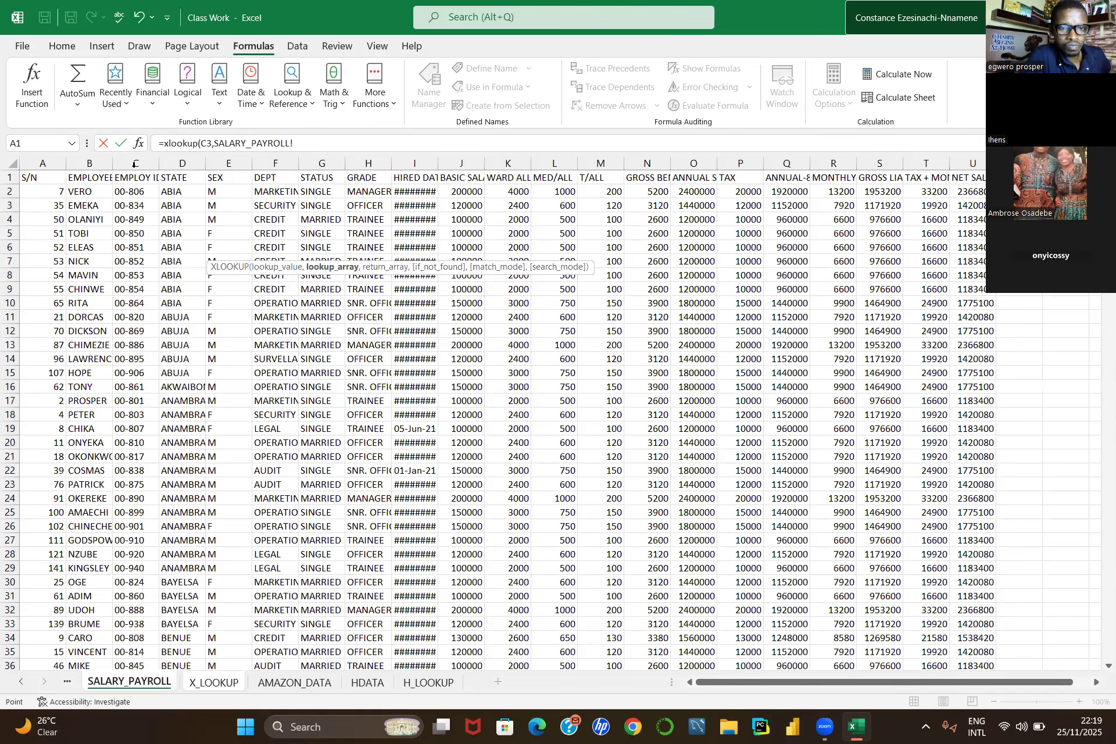
click(134, 164)
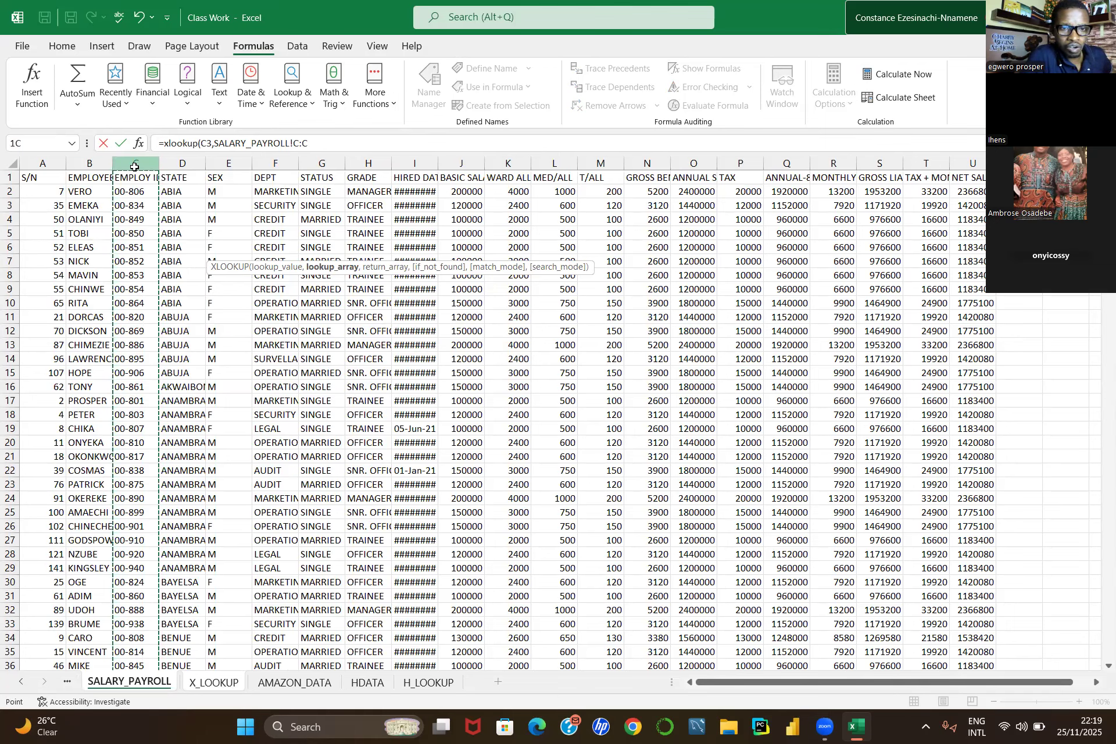
text(,)
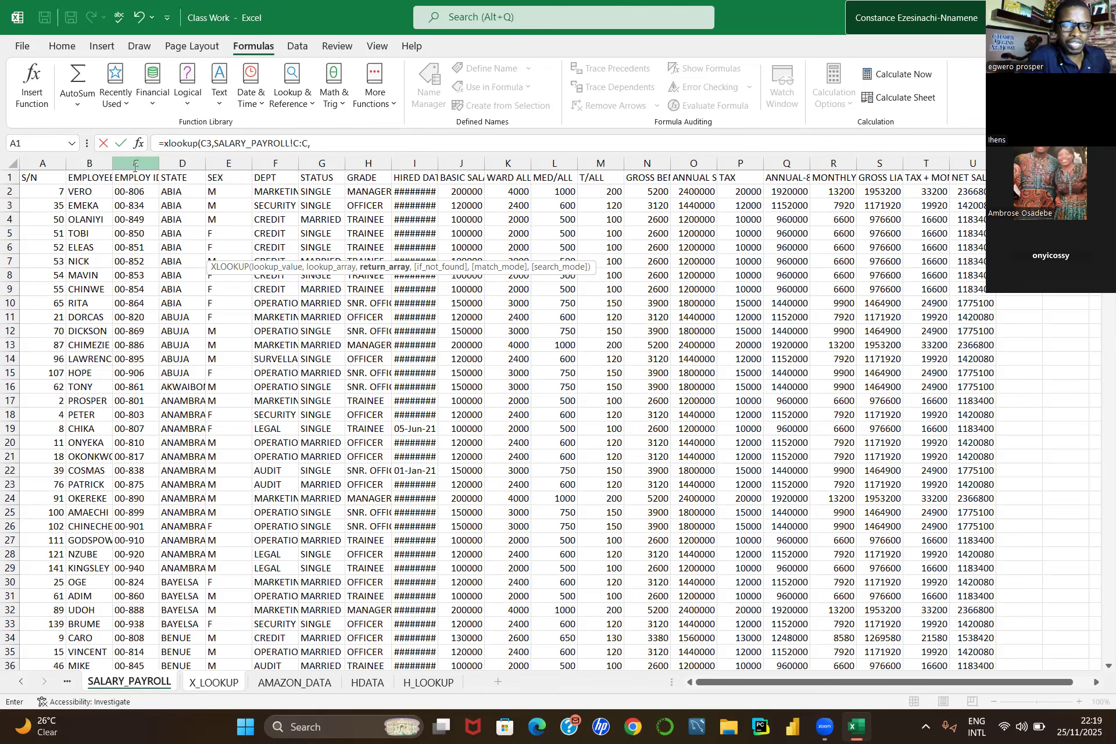
click(317, 140)
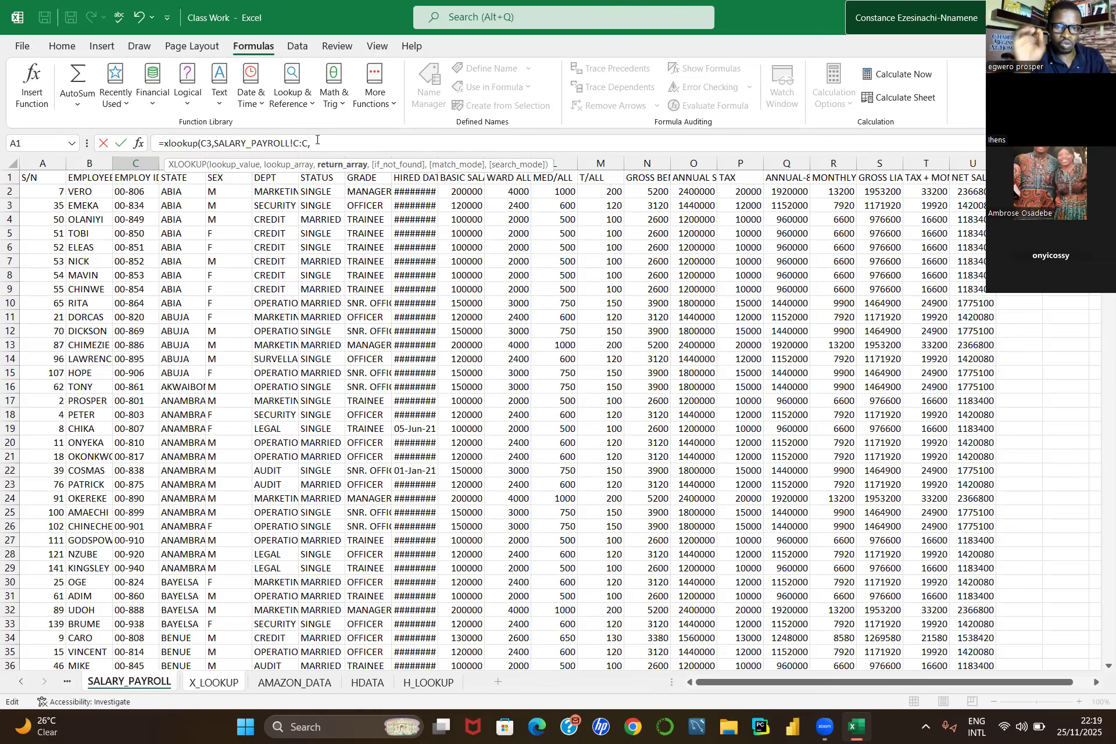
text(")
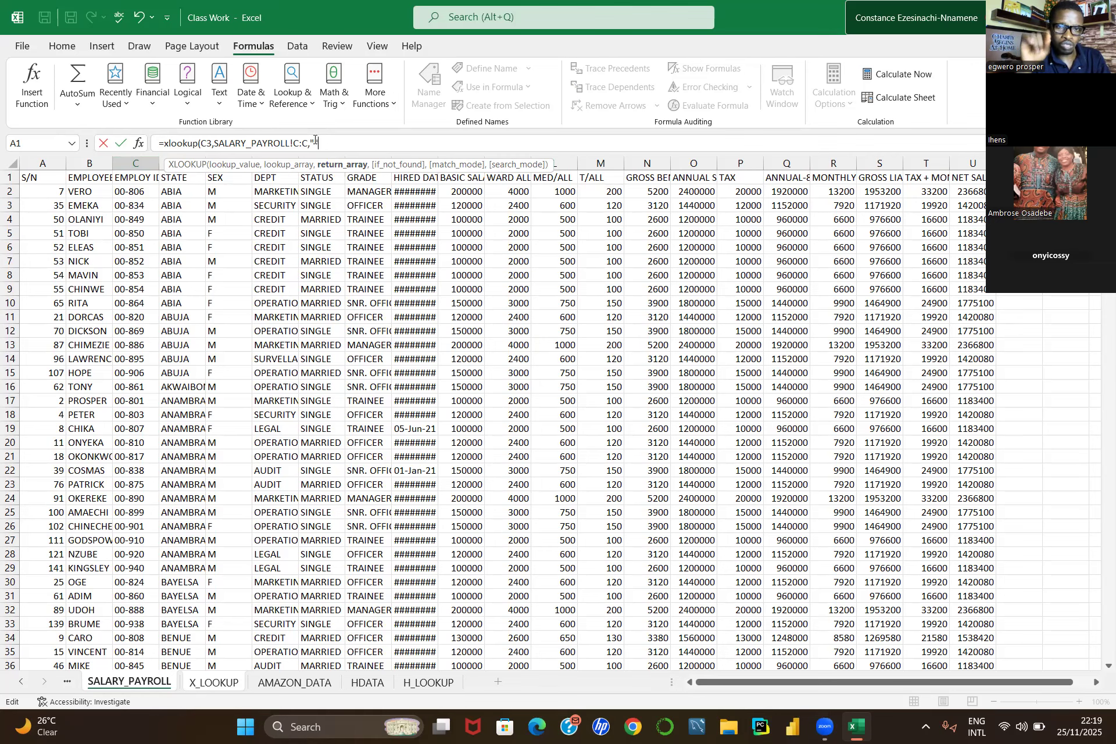
text(")
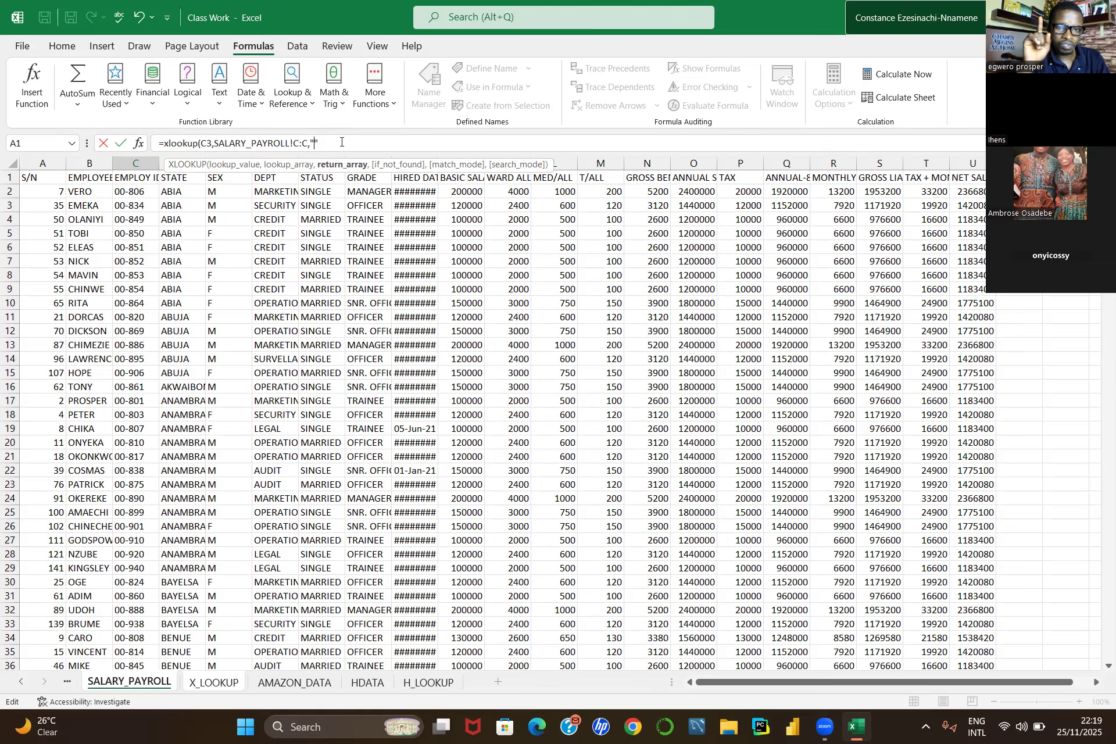
text(not )
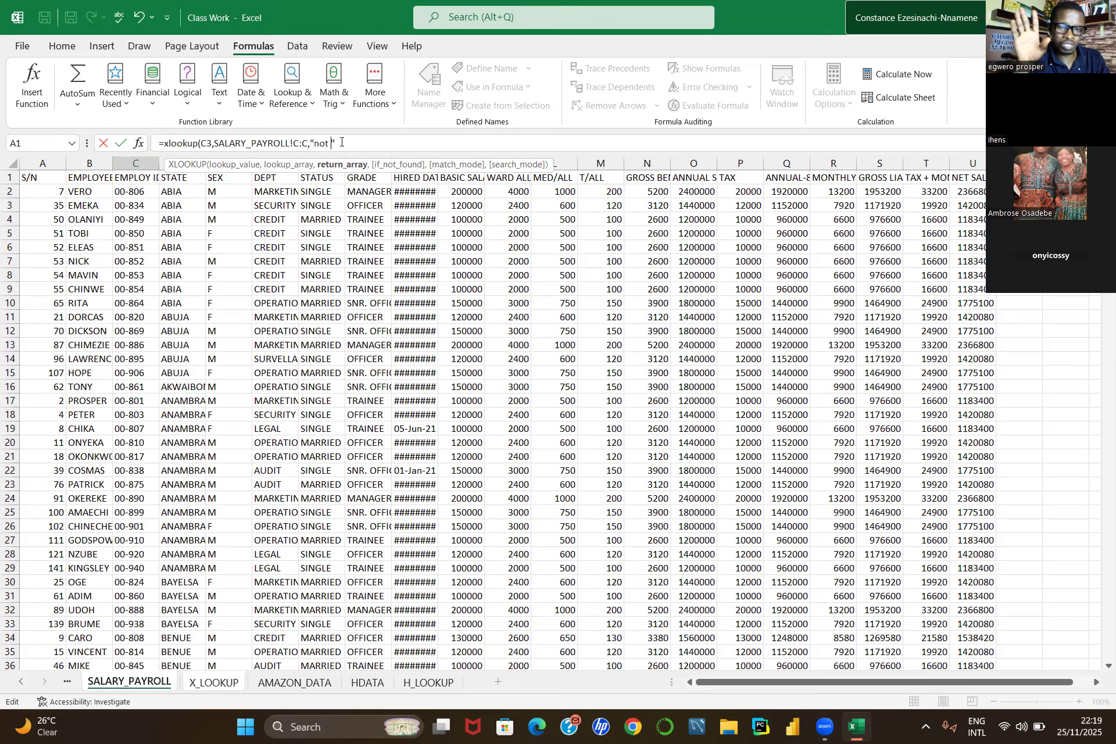
text(avaliable")
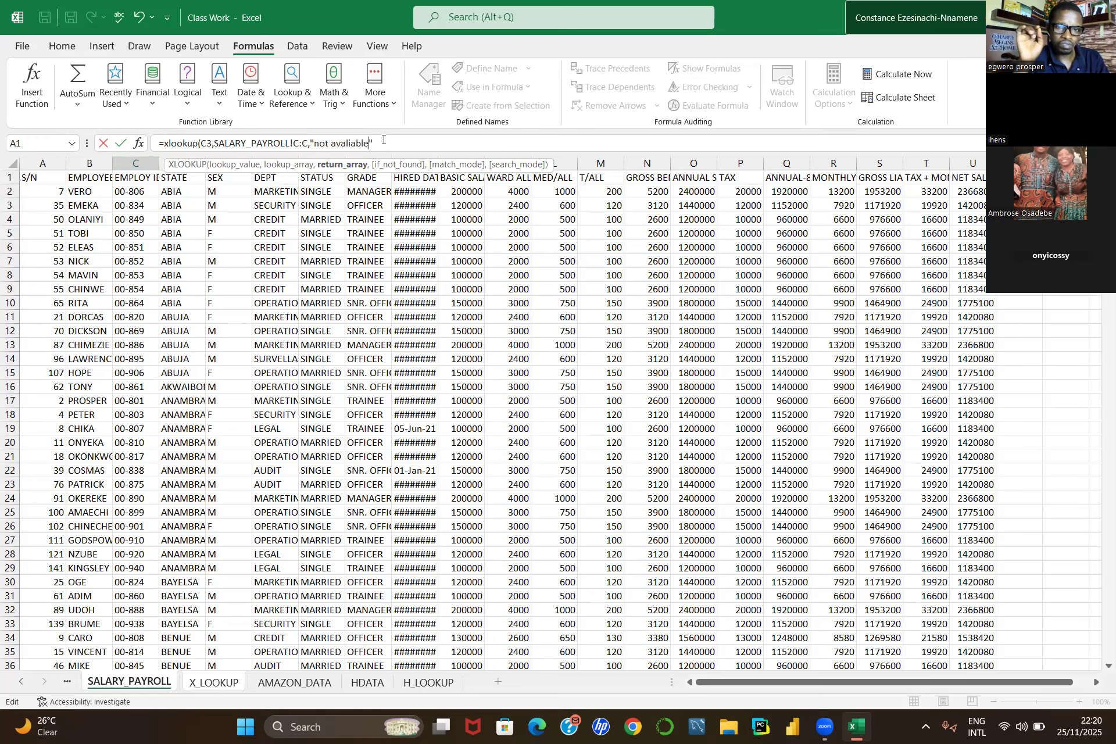
text(,0)
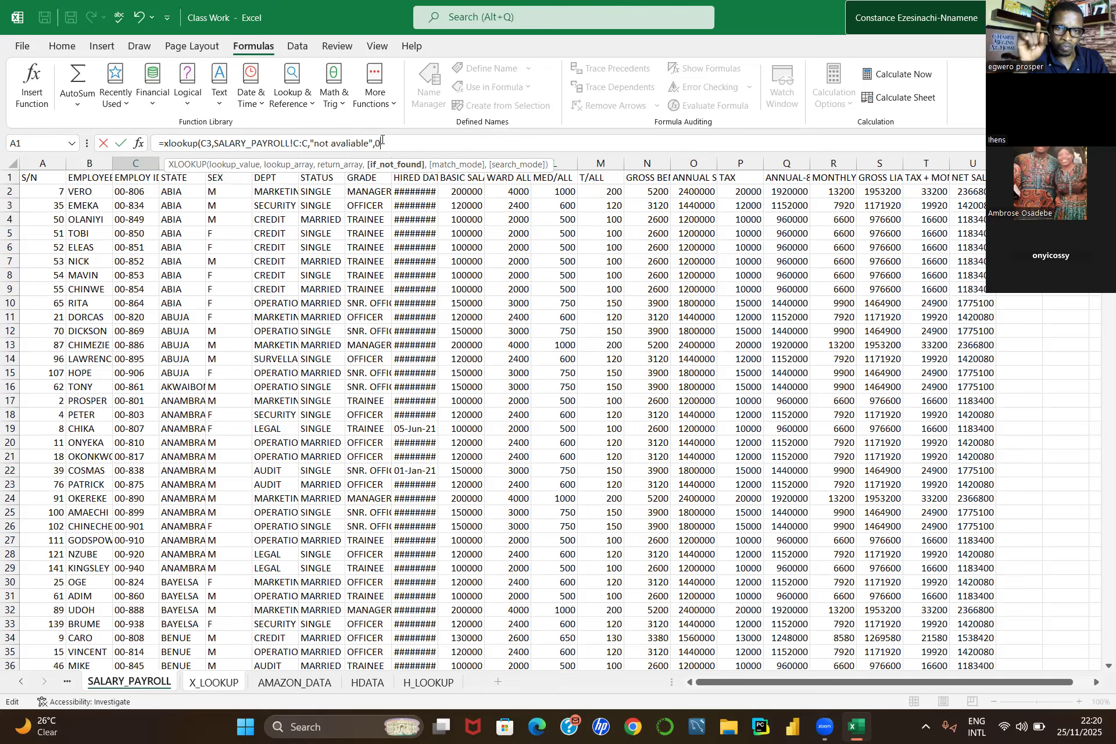
key(BackSpace)
text(0)
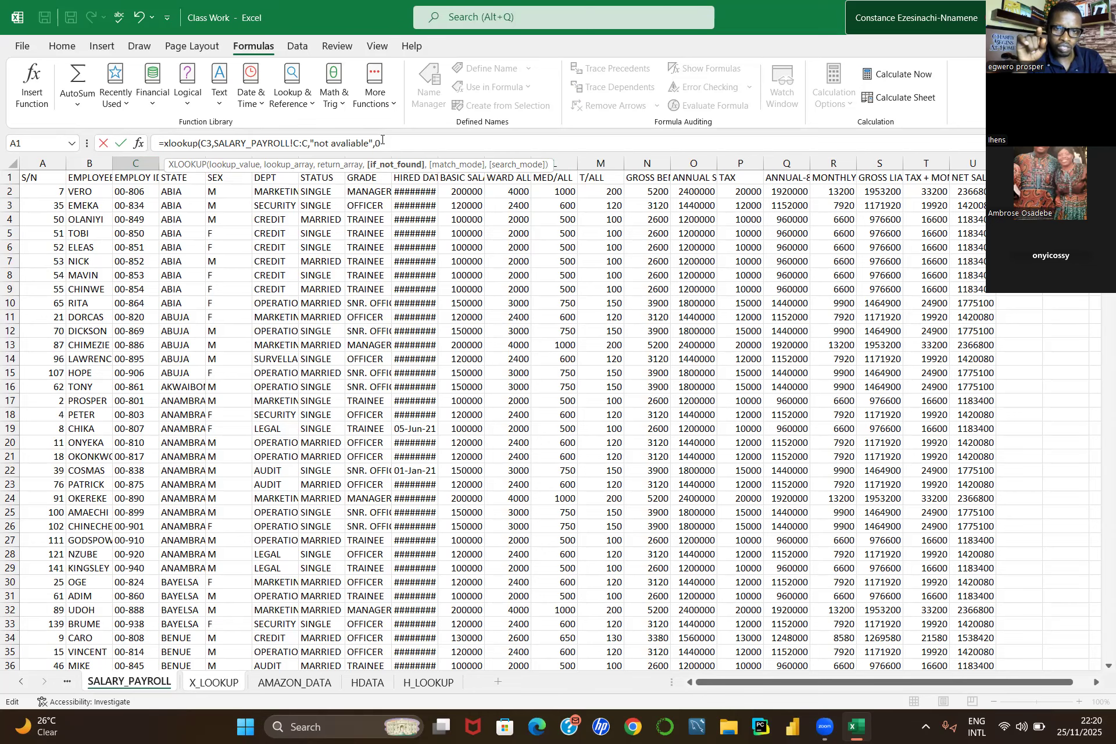
key(Return)
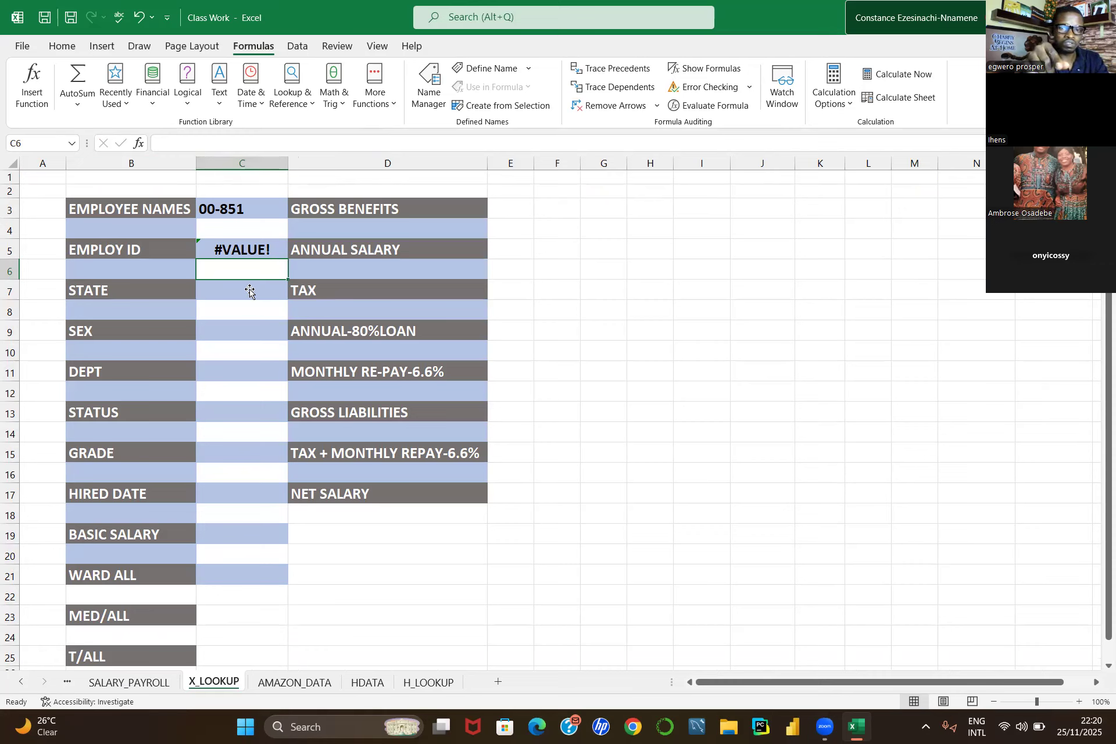
Step: Inspect the formula in C5, then clear the employee value from C3
click(235, 254)
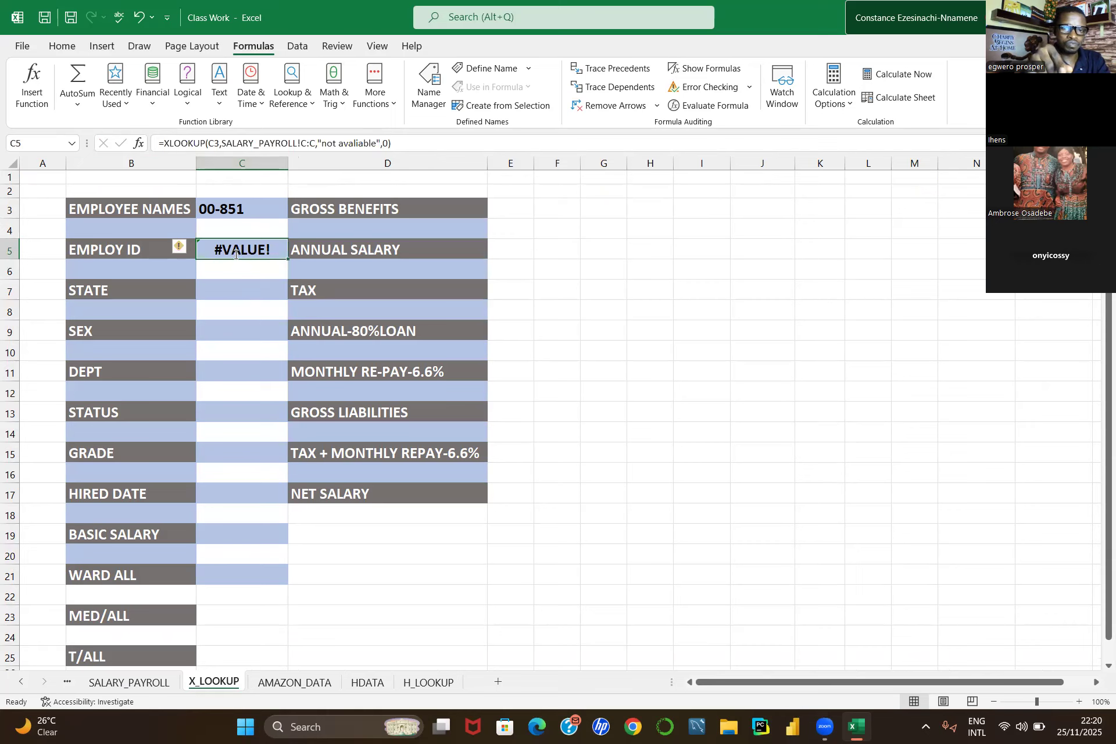
double_click(235, 254)
click(236, 208)
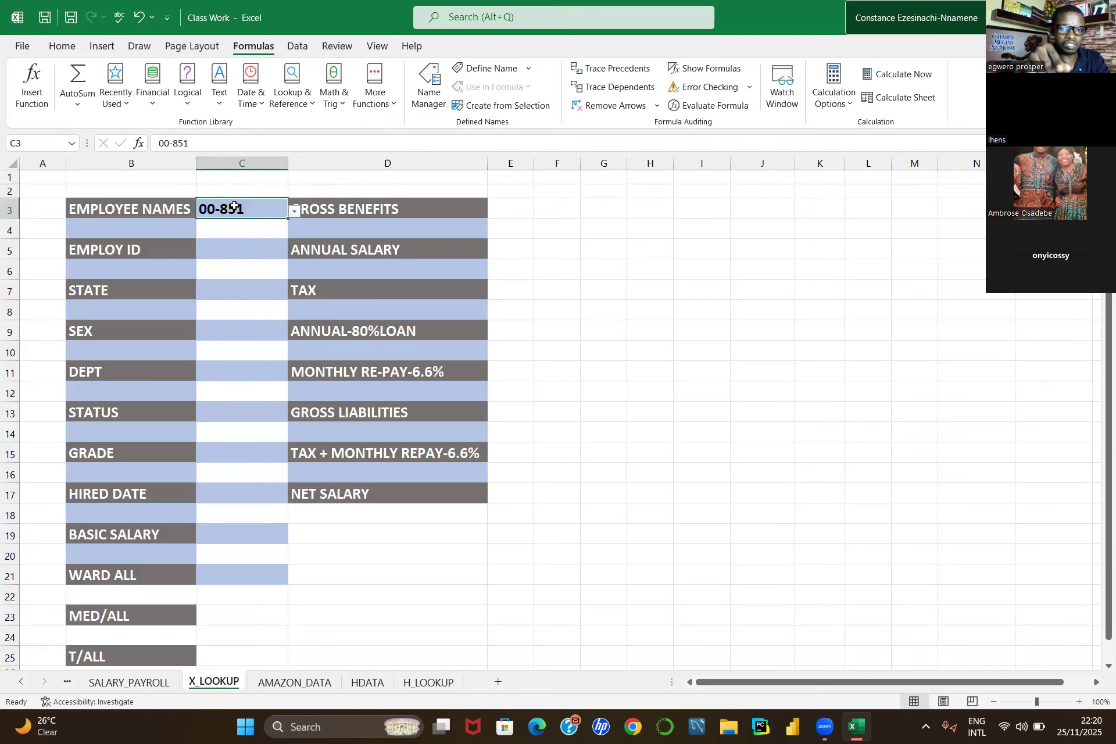
key(BackSpace)
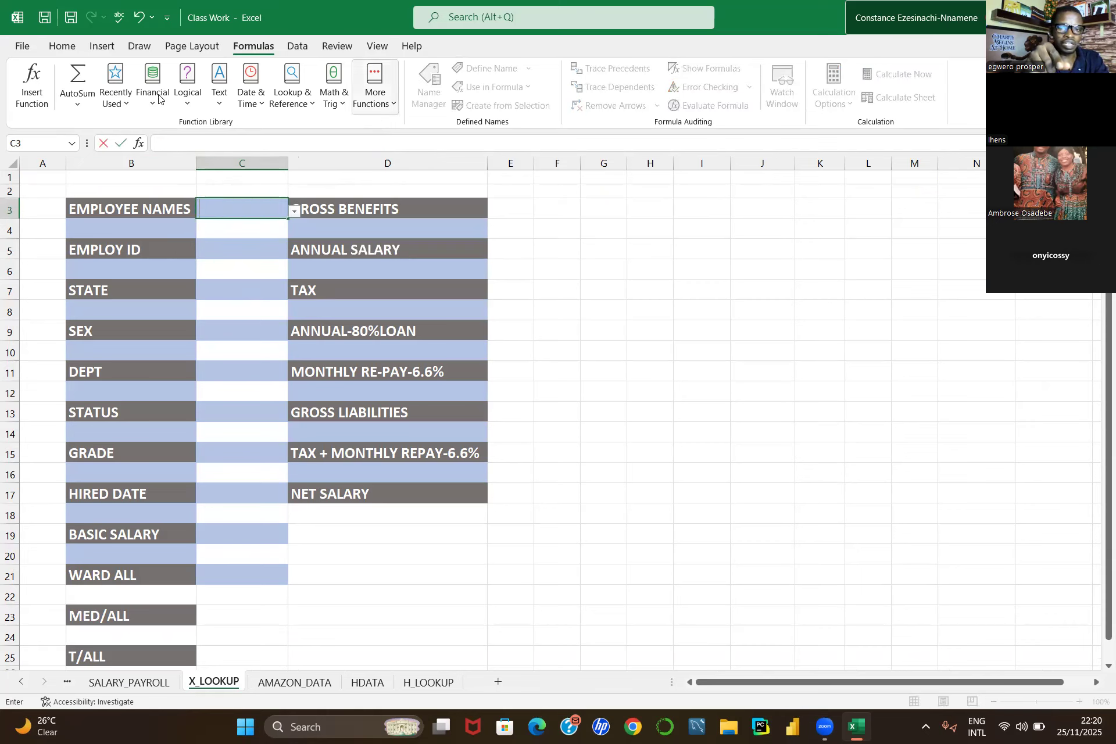
Step: Change C3's data validation list source to SALARY_PAYROLL column B, the employee names
click(293, 47)
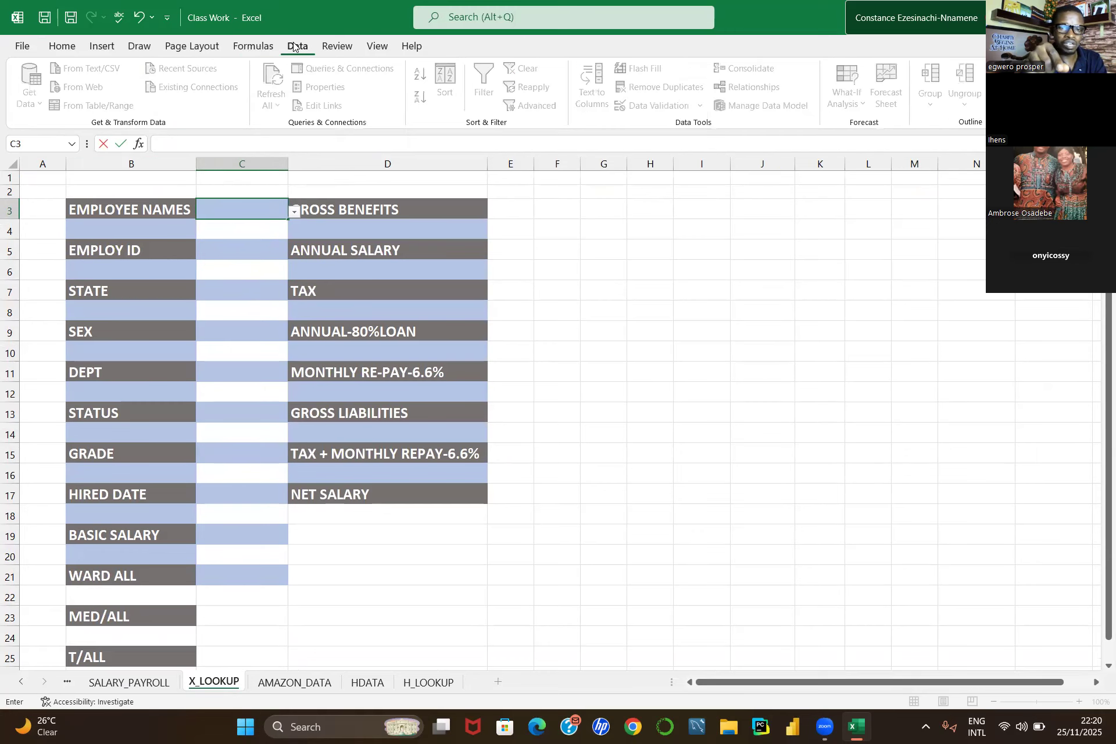
click(631, 365)
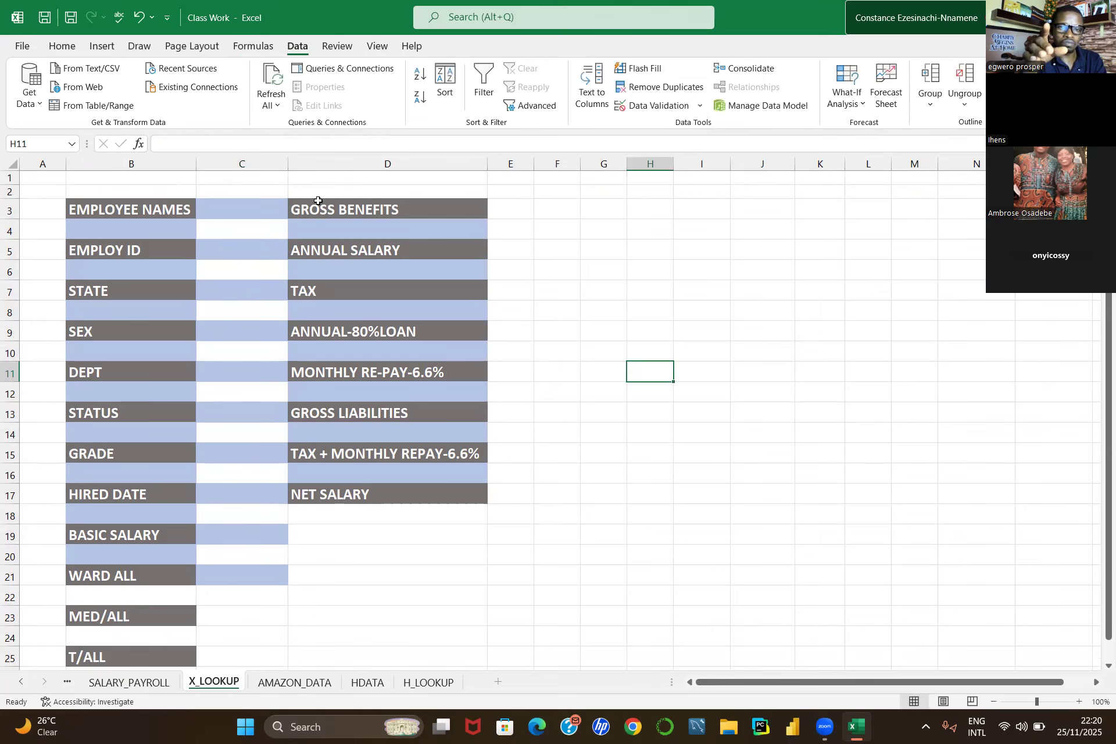
click(251, 204)
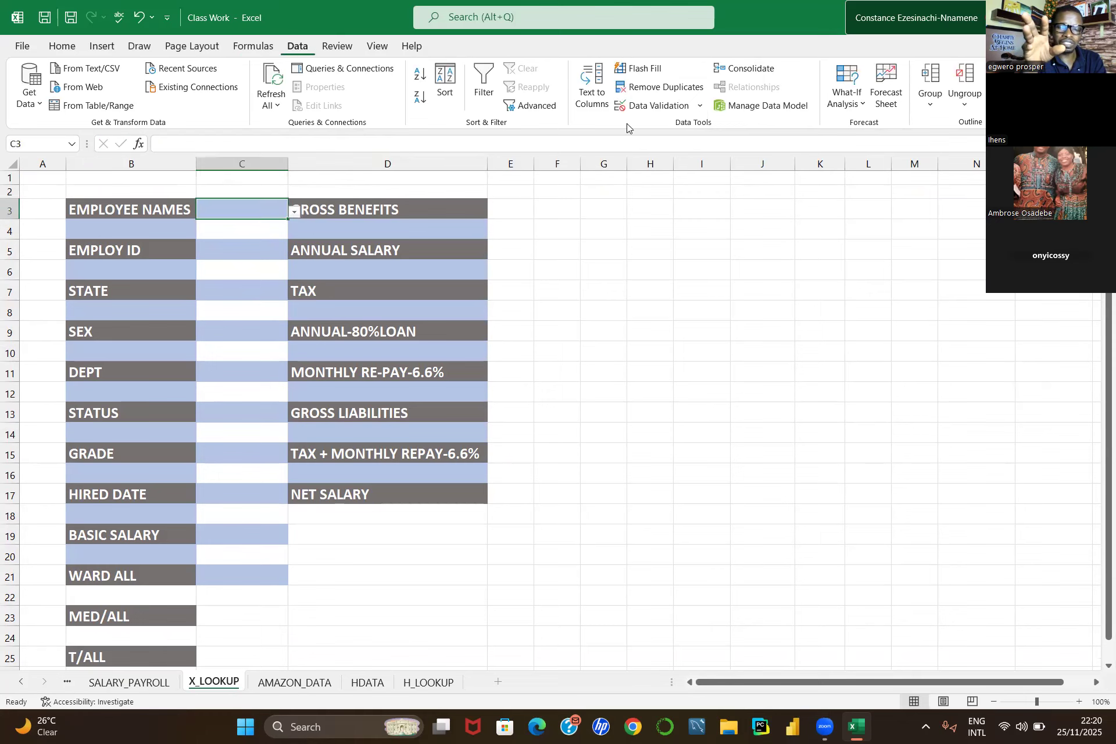
click(662, 106)
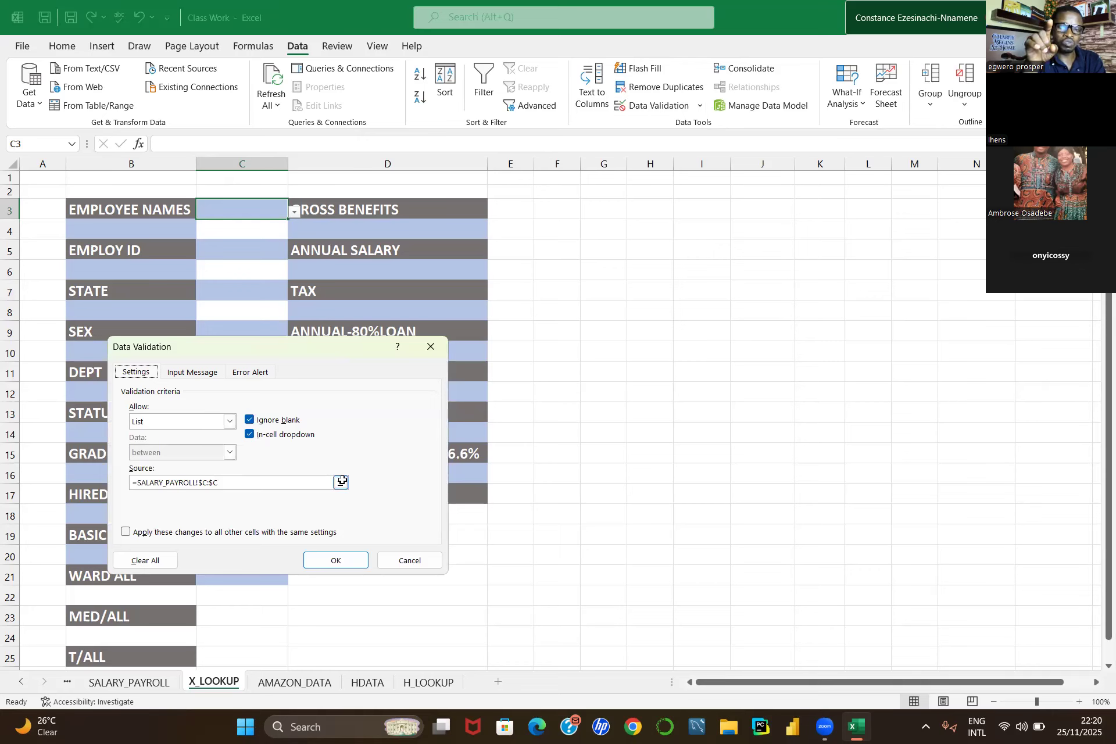
click(93, 161)
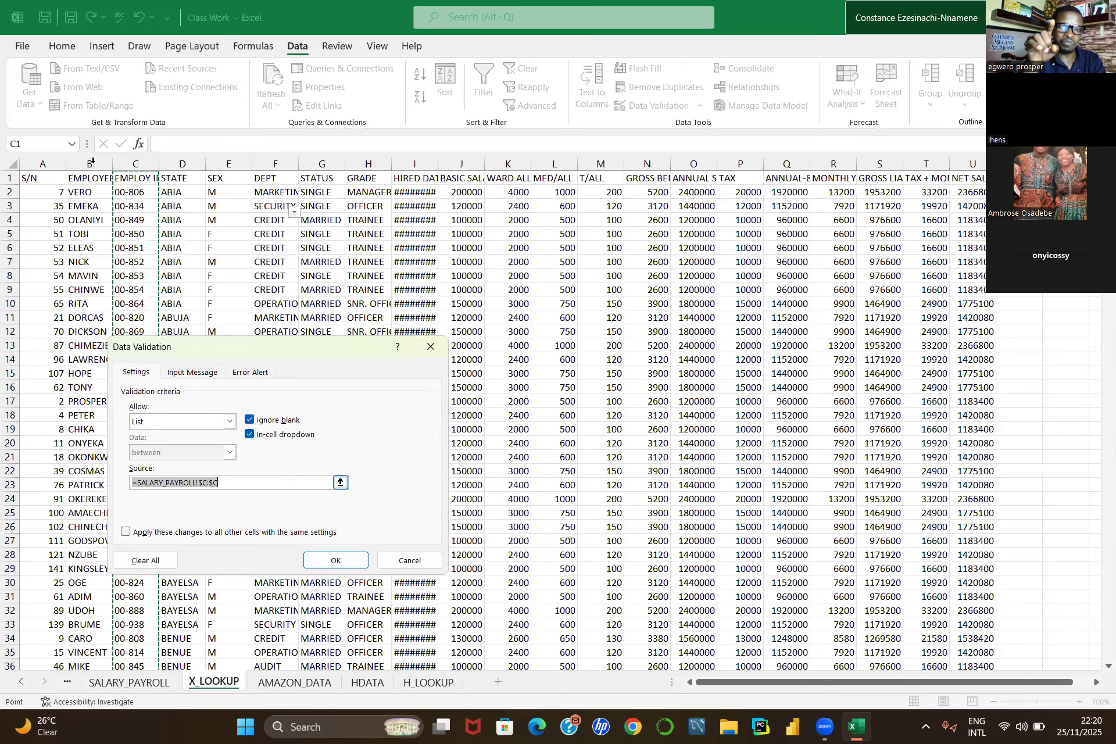
click(93, 161)
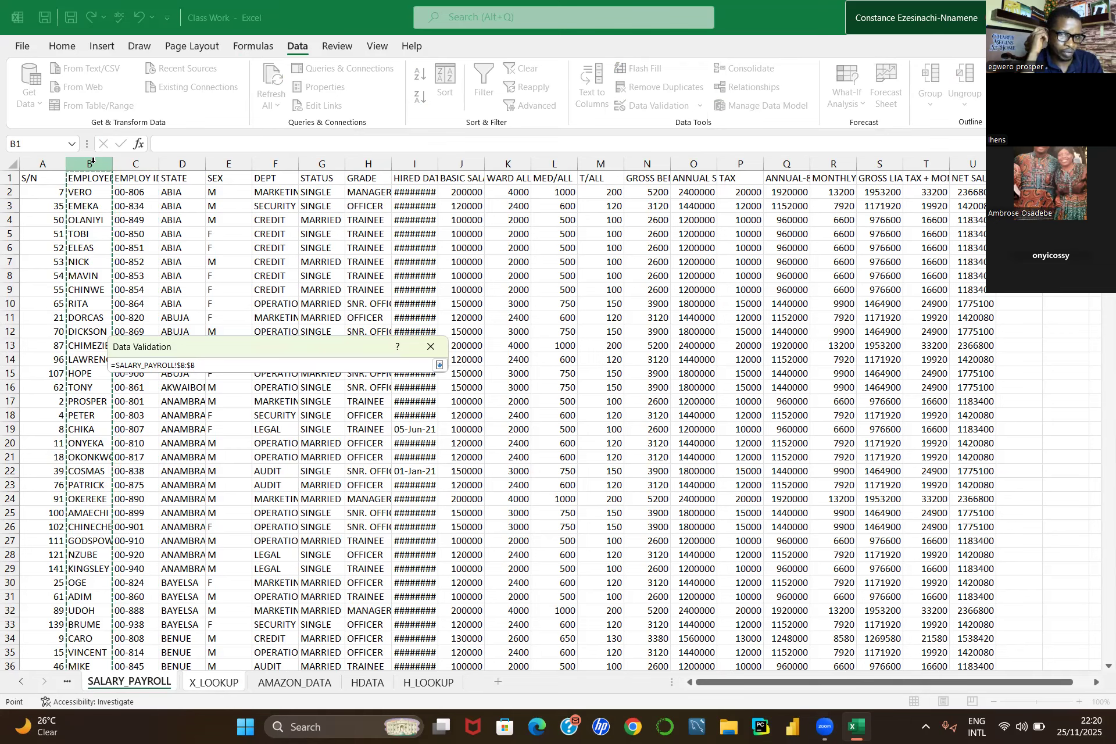
click(441, 365)
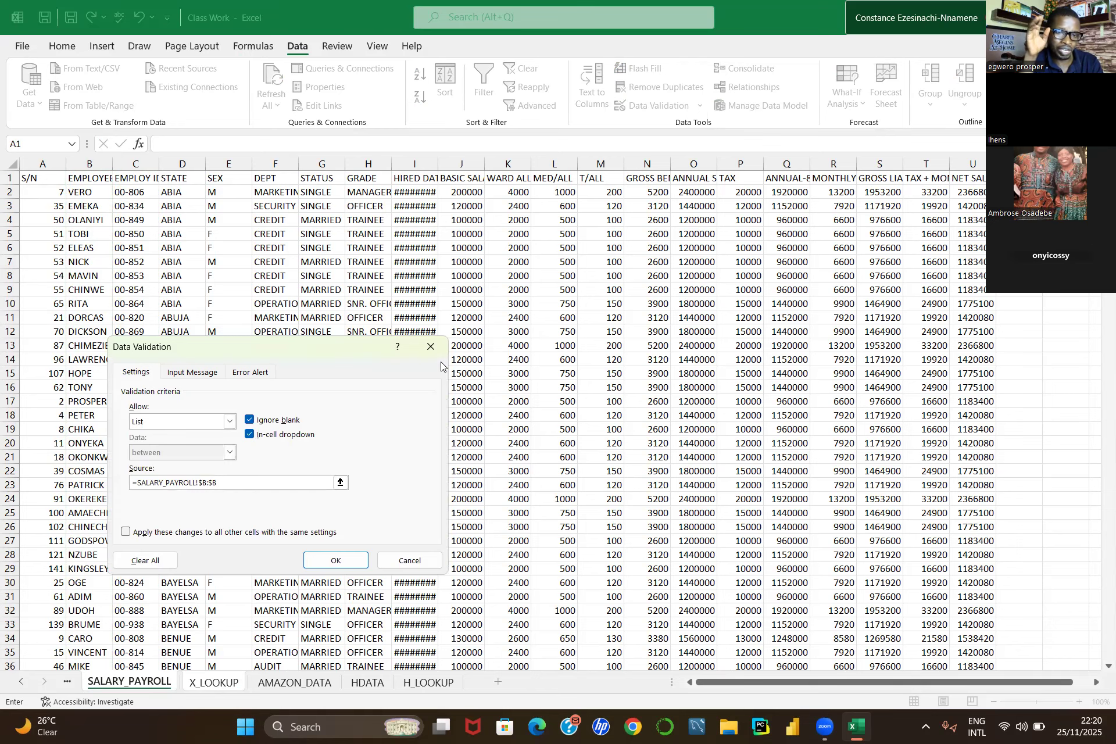
click(334, 560)
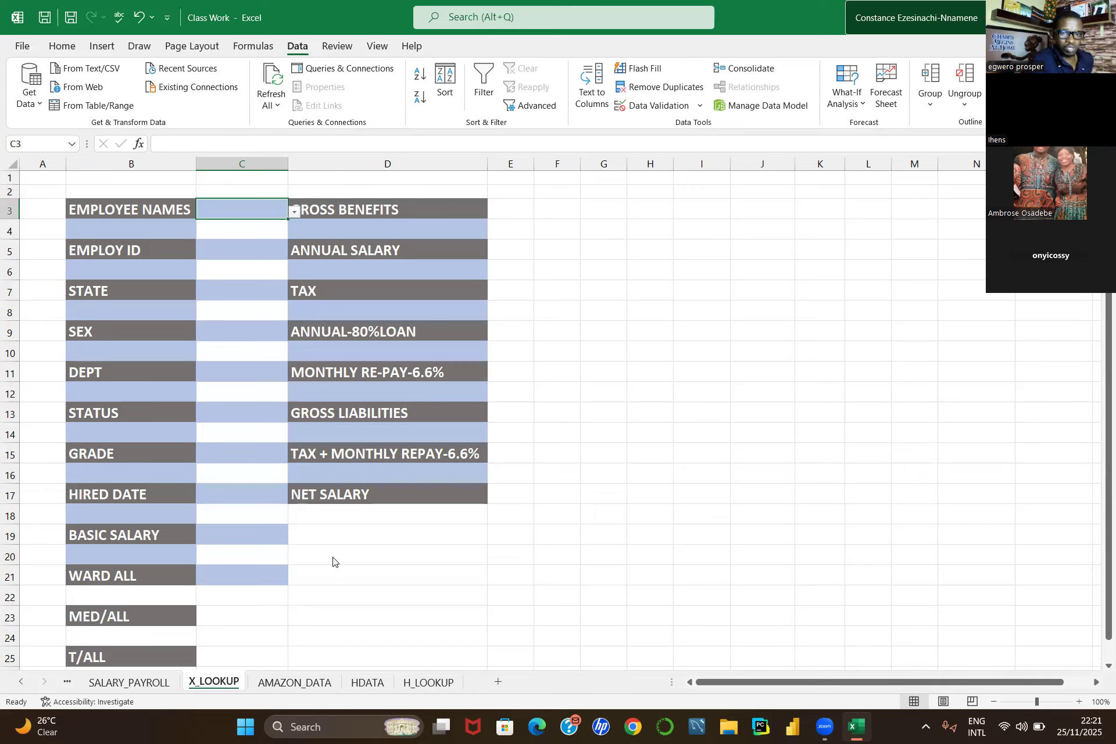
Step: Open C3's dropdown list of employee names to choose an employee
click(295, 214)
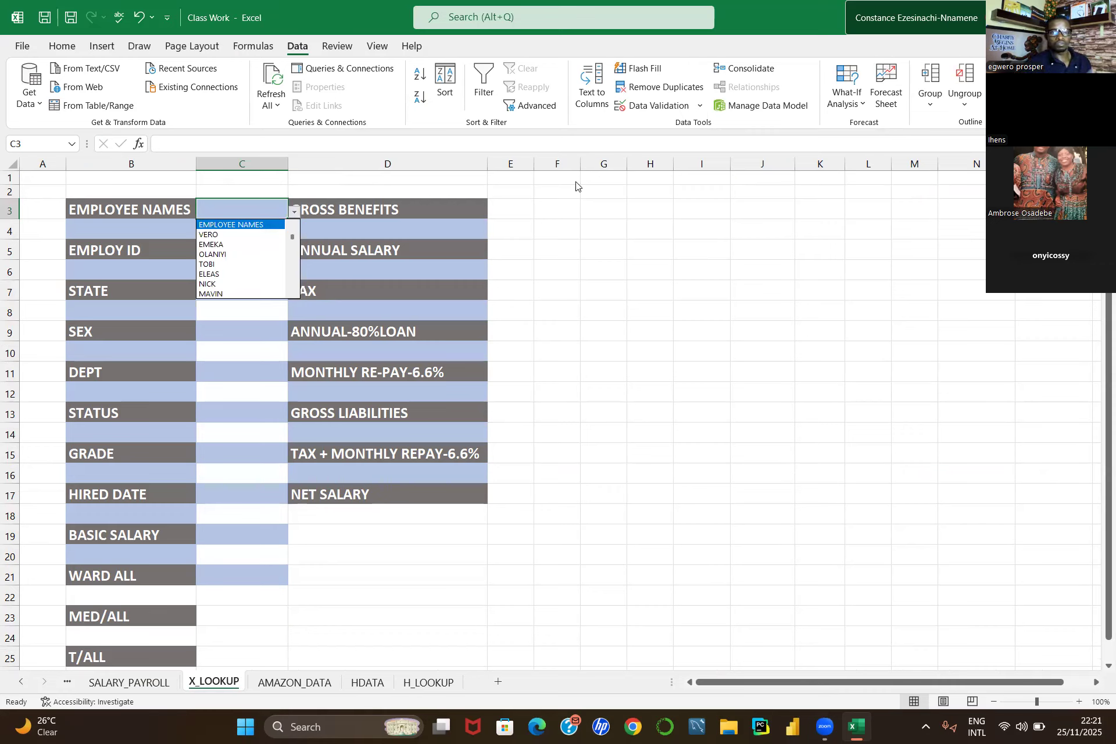
click(633, 237)
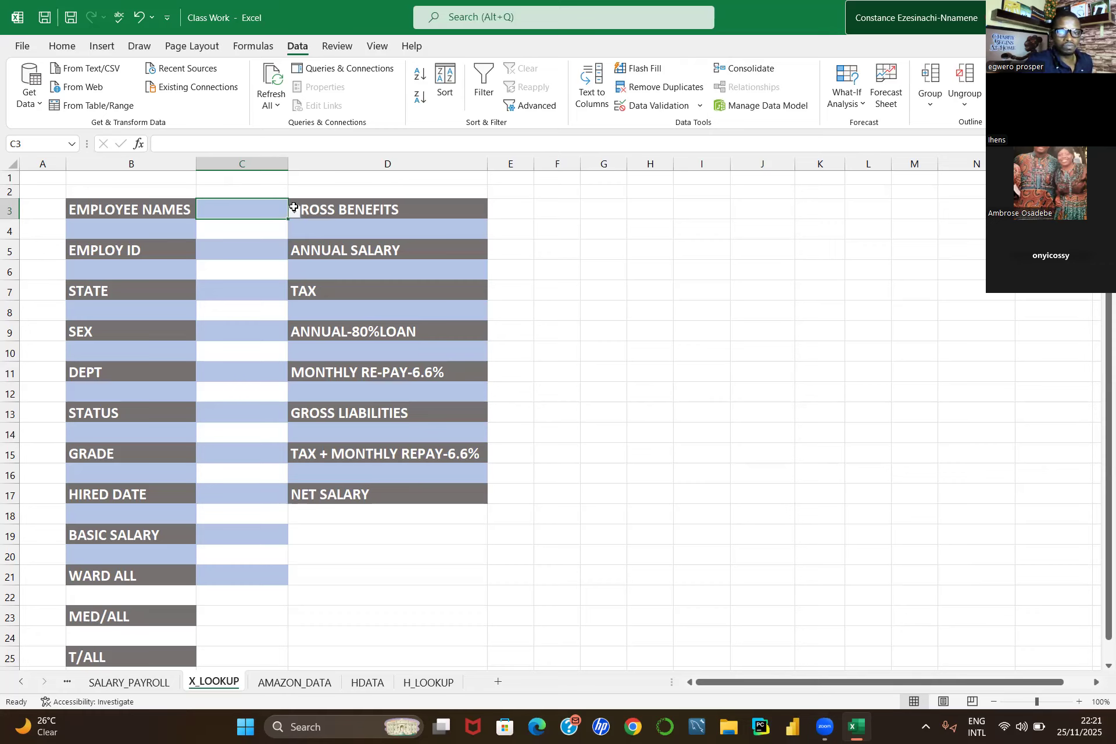
click(295, 209)
click(268, 207)
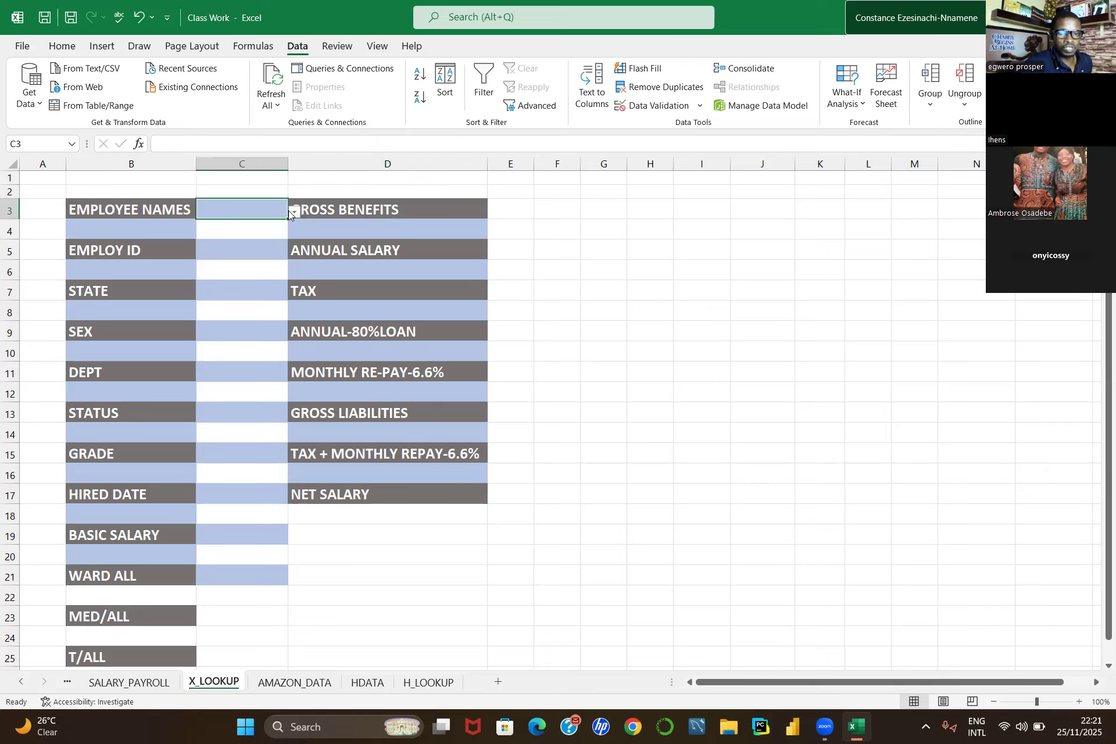
click(293, 212)
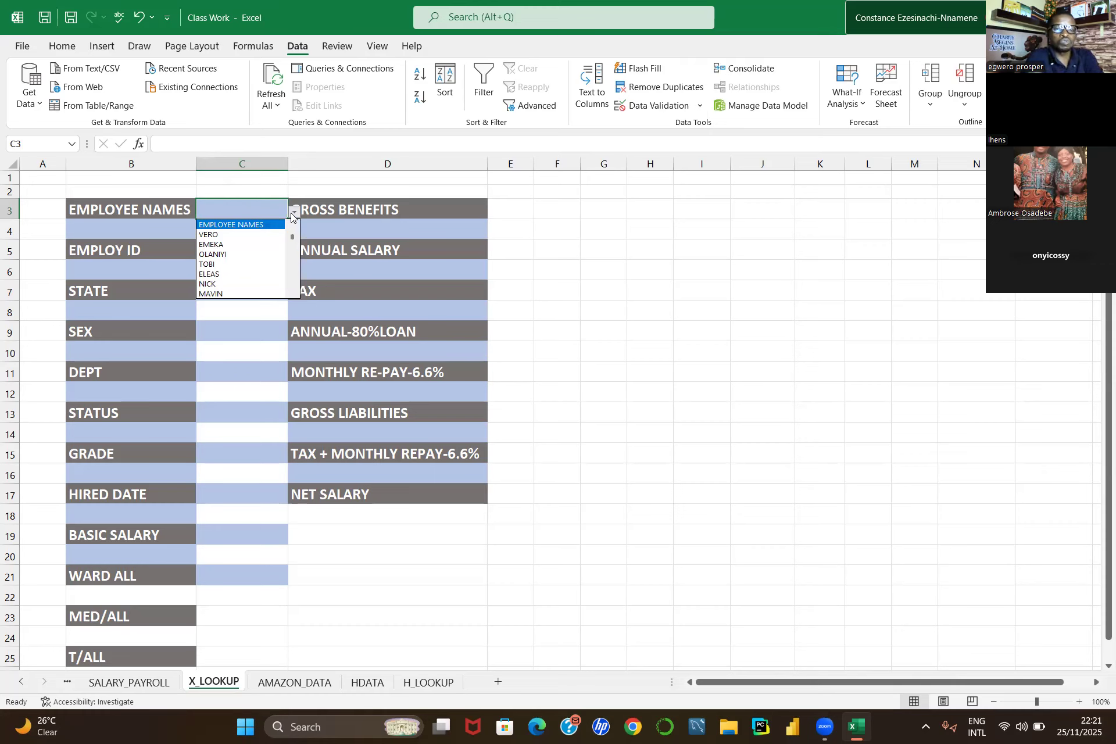
click(667, 297)
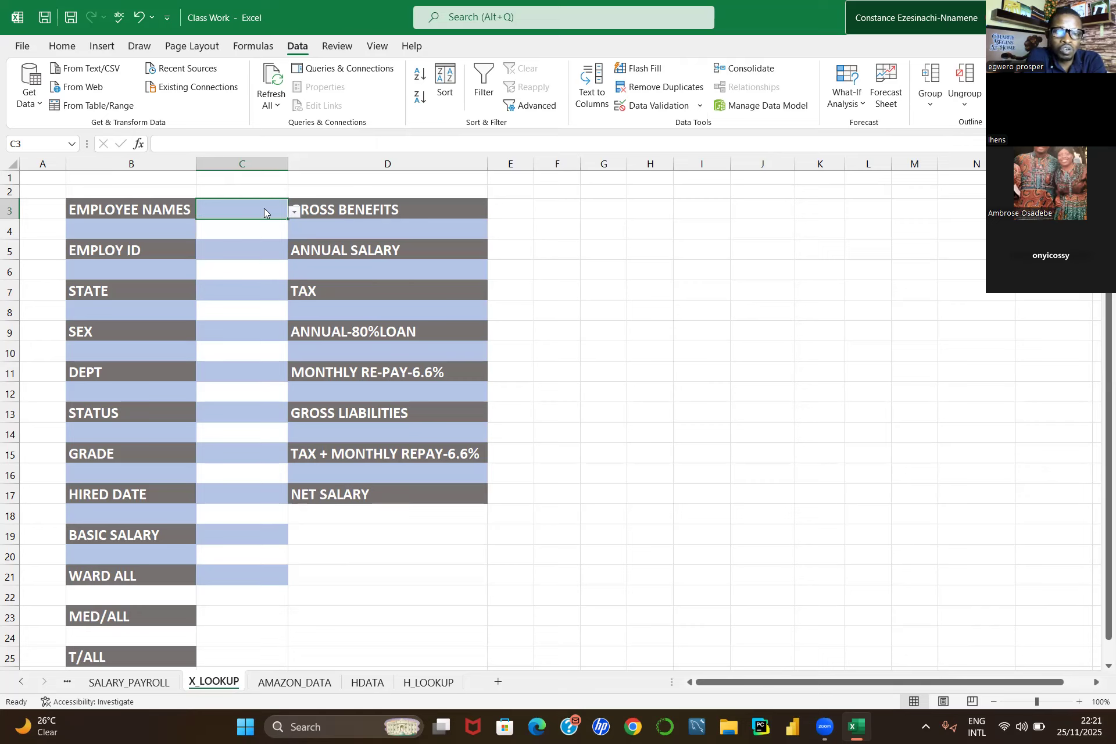
click(295, 214)
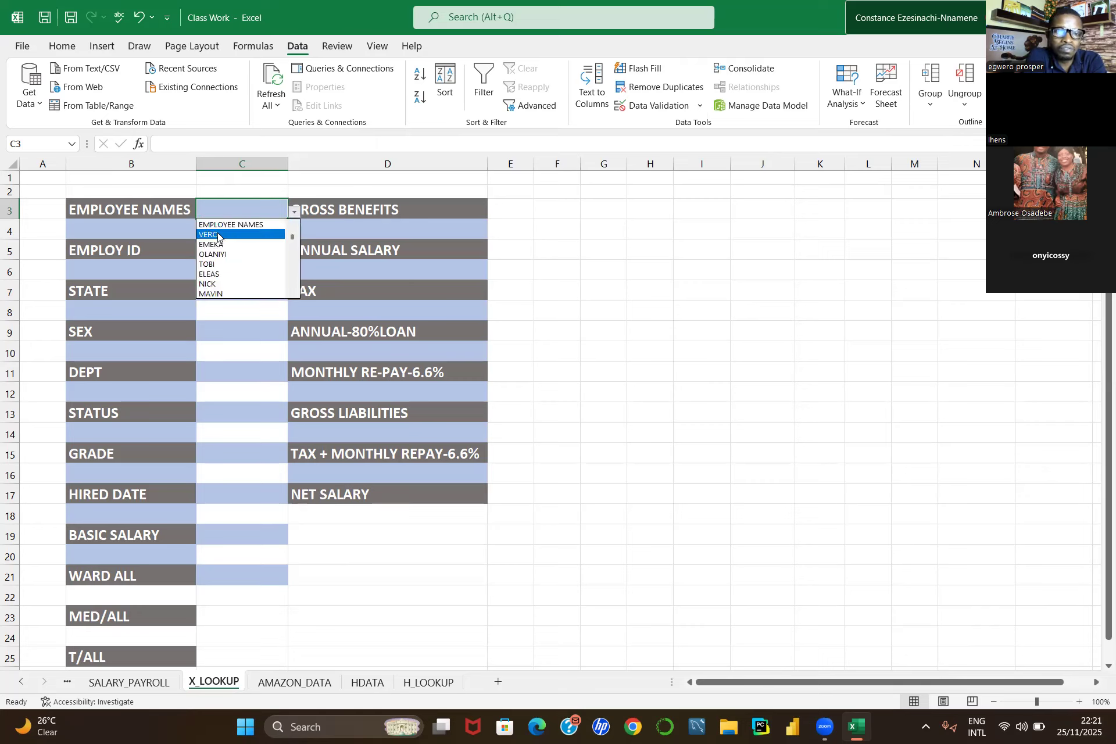
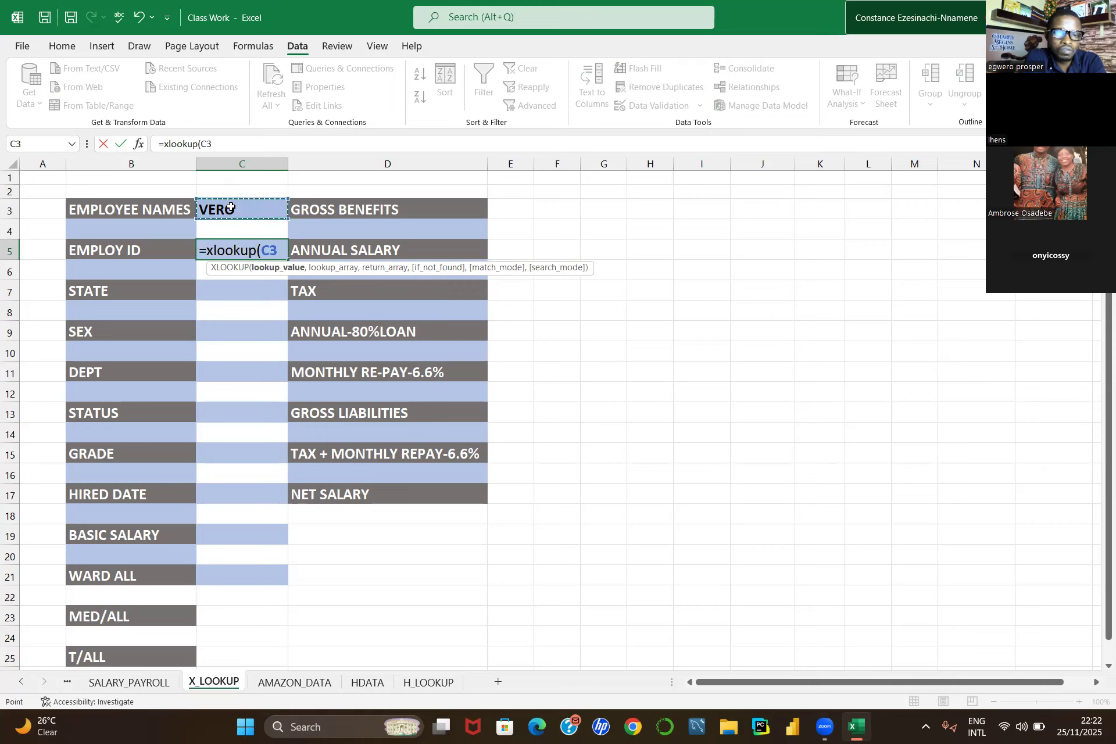
Step: Try an XLOOKUP in C5 using SALARY_PAYROLL column B, "not avaliable" and 0, then clear the cell
text(,)
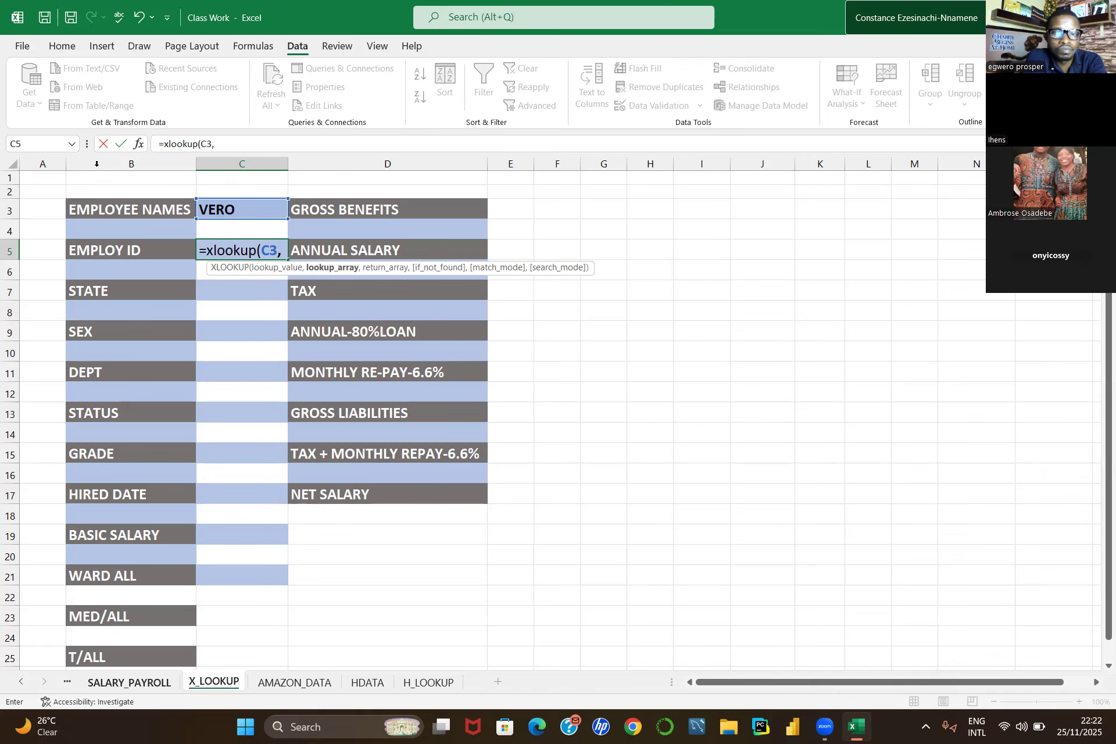
key(ctrl+Page_Up)
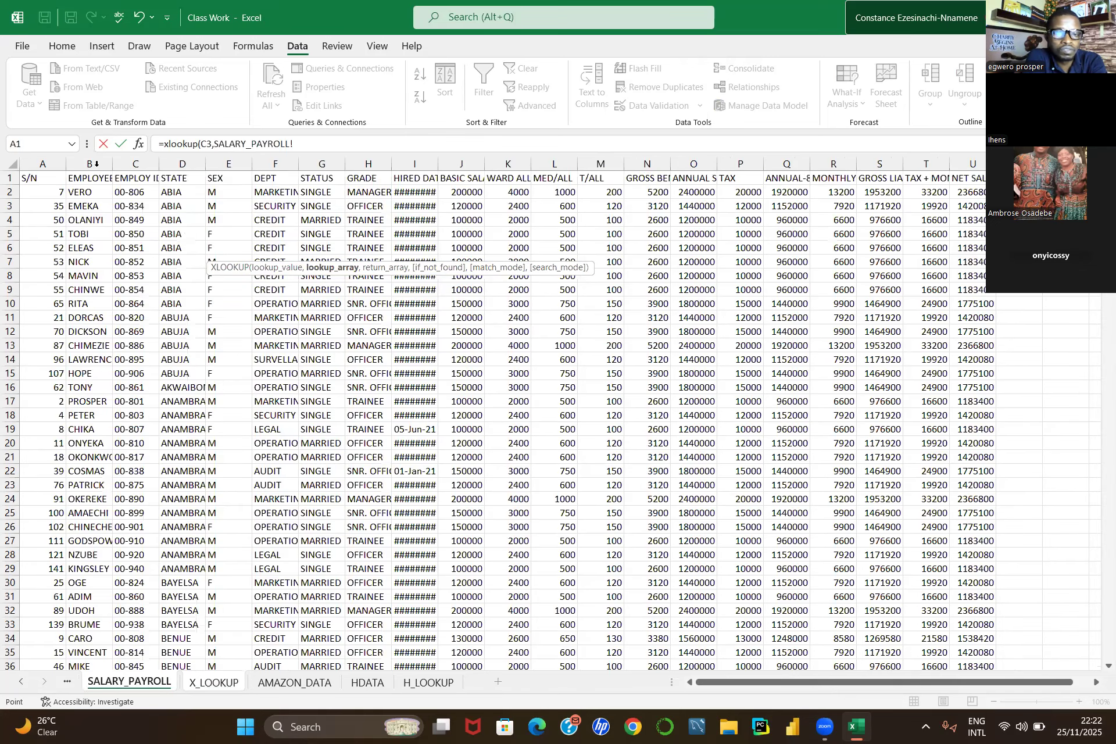
key(Right)
key(ctrl+space)
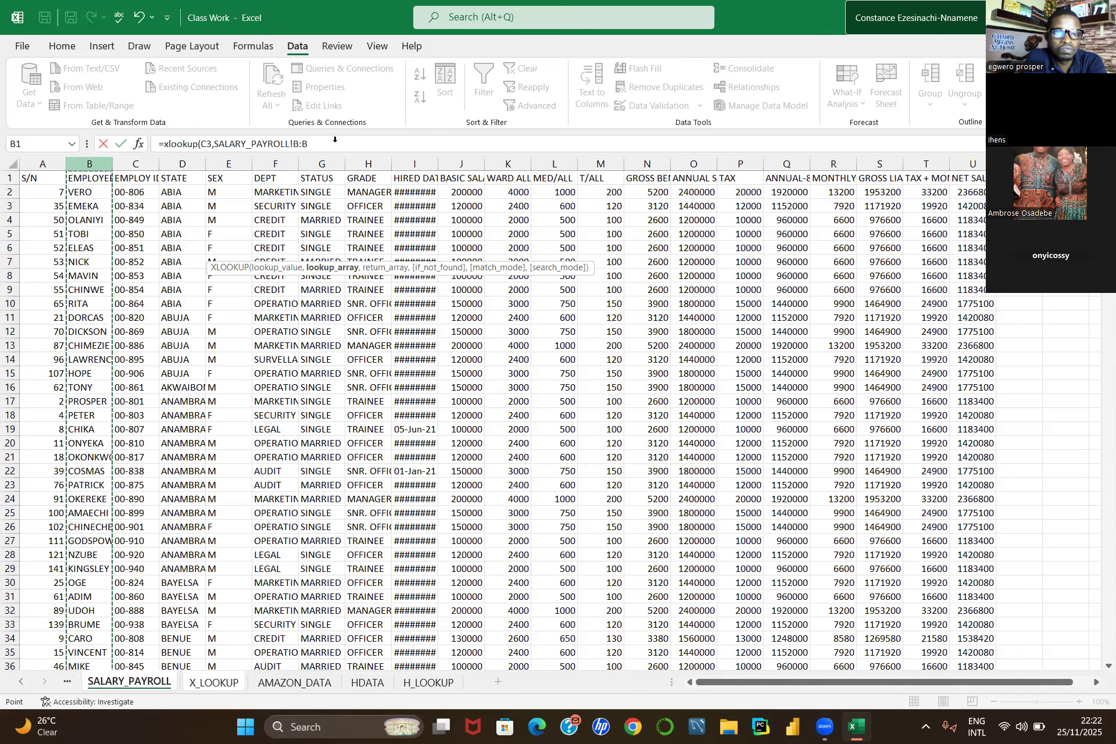
text(,"")
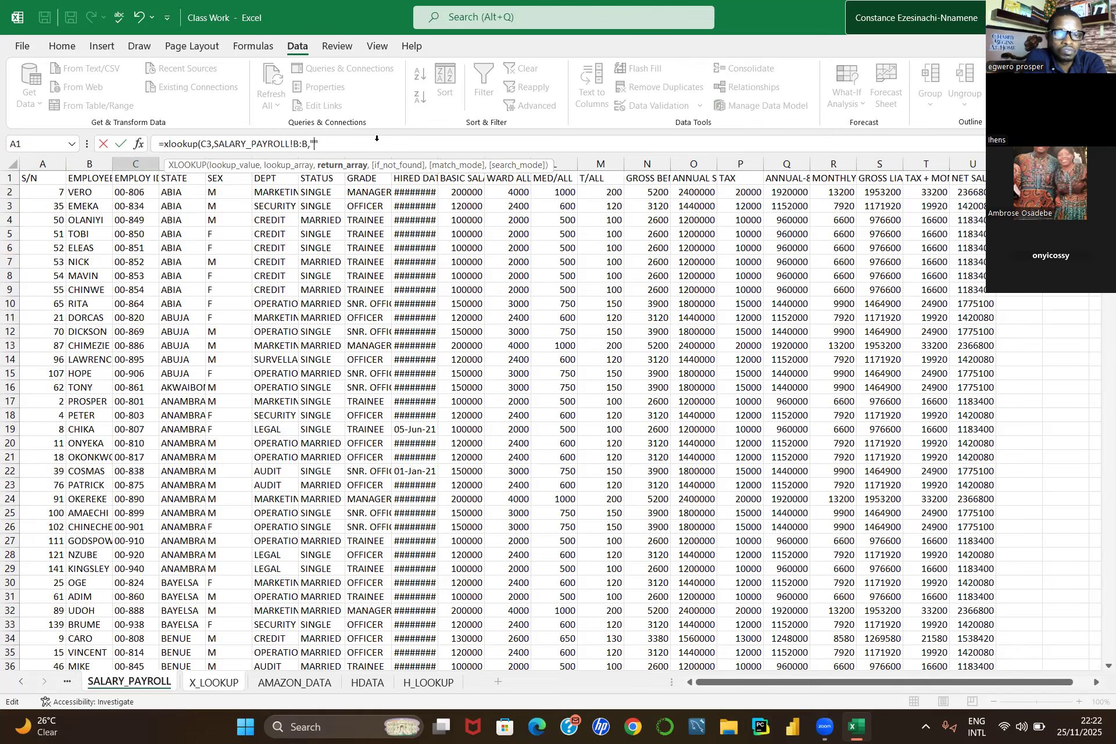
text(not avaliable",0)
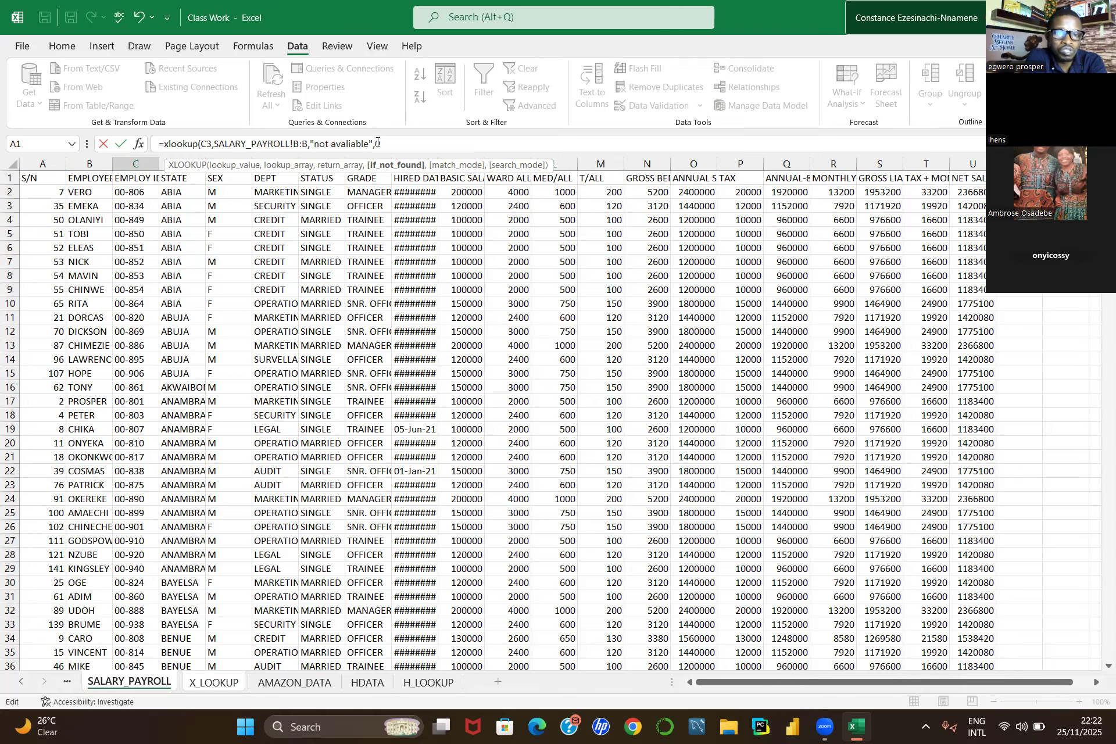
key(Return)
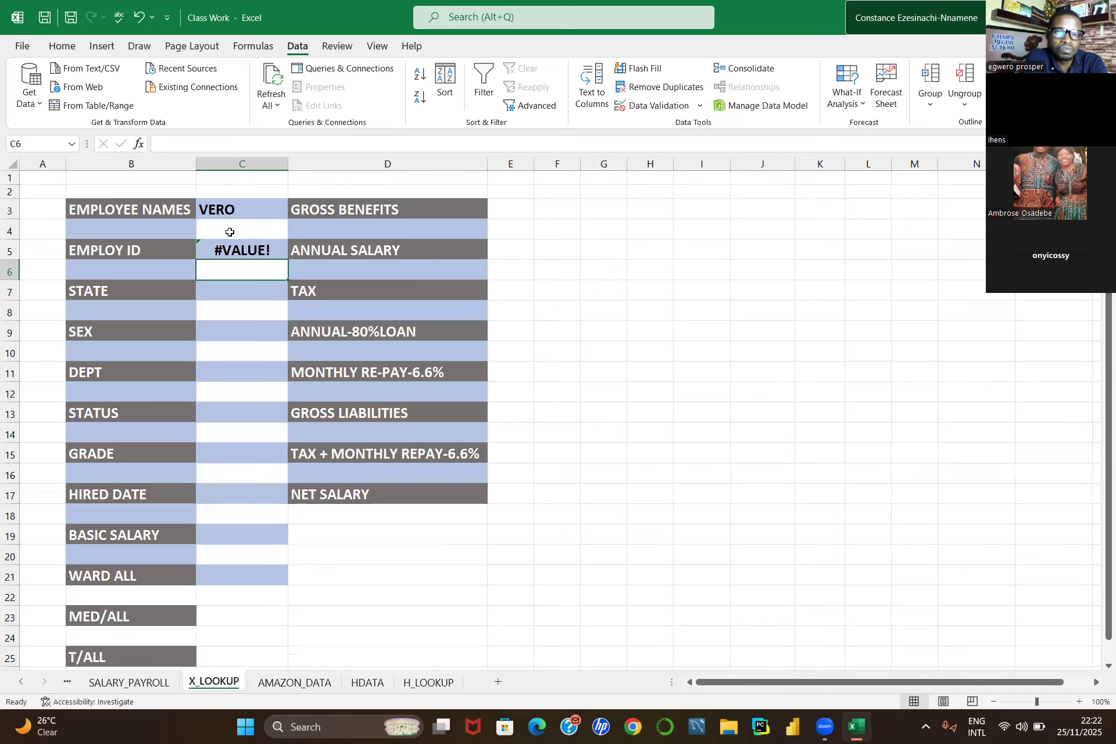
click(224, 252)
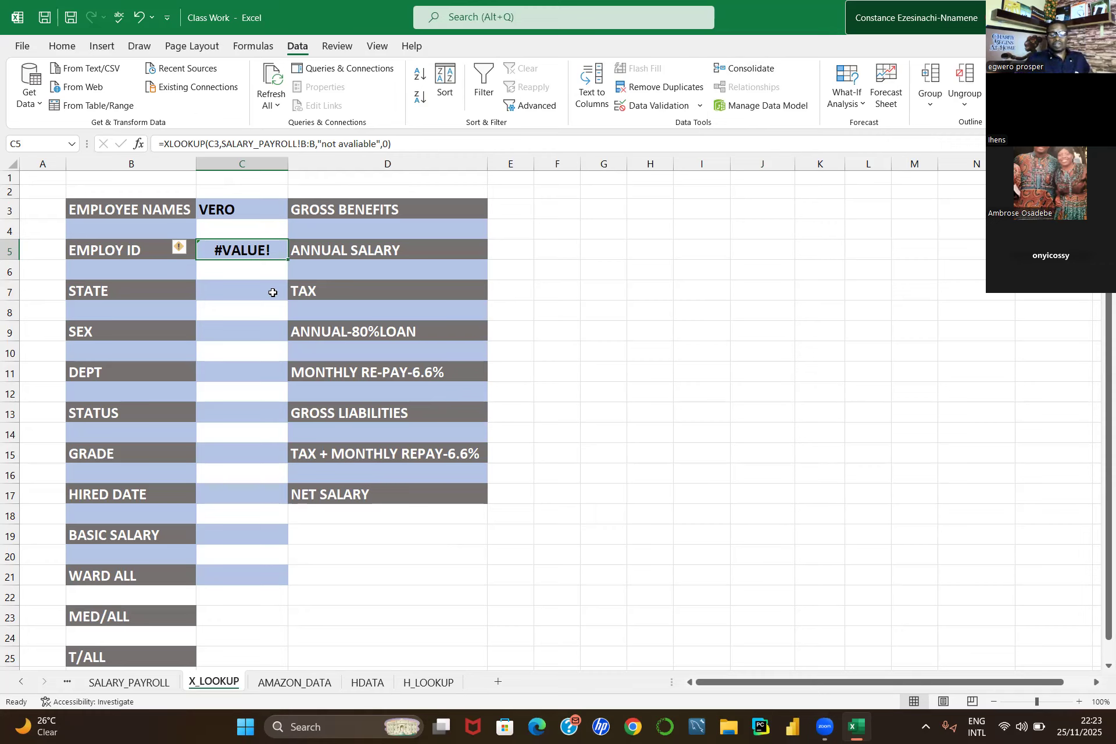
key(Delete)
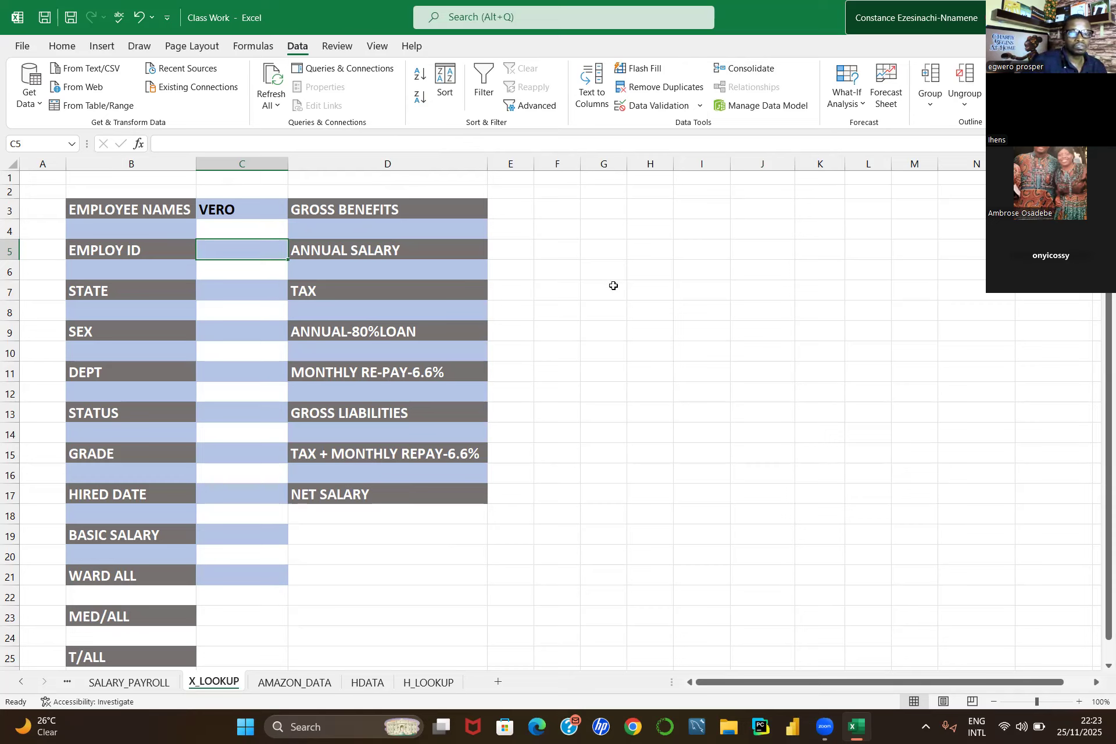
Step: Start a new formula in C5 as =xlookp( with C3 as the lookup value
click(628, 262)
shift+click(240, 243)
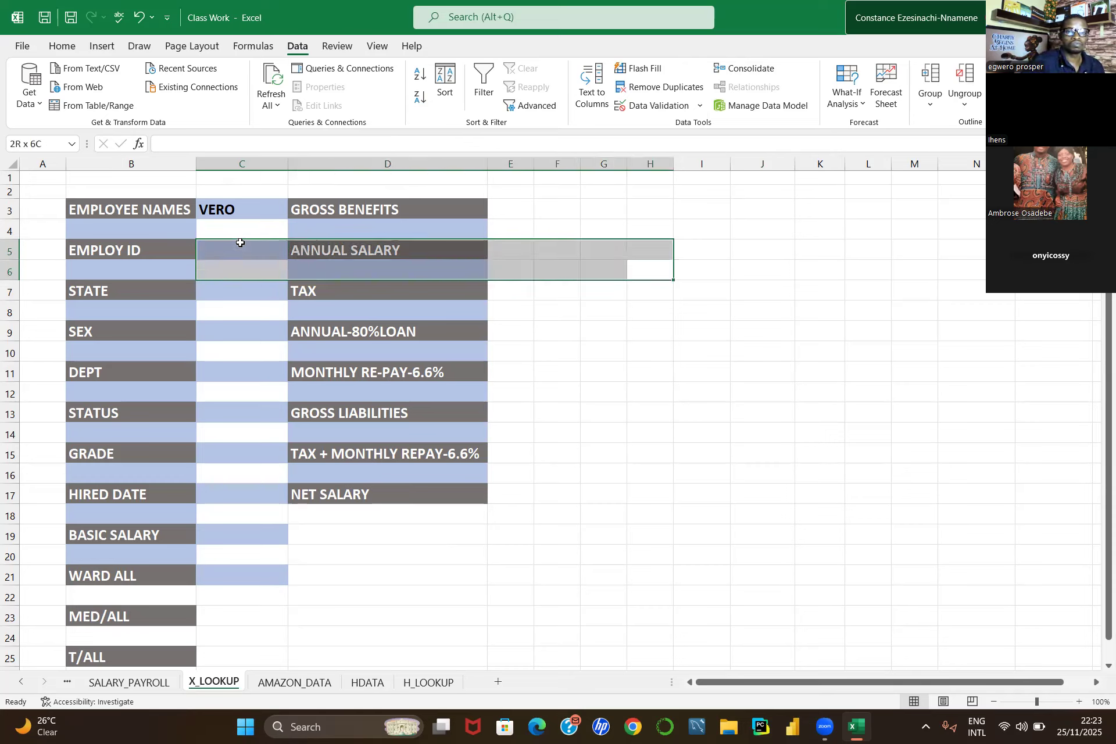
click(240, 243)
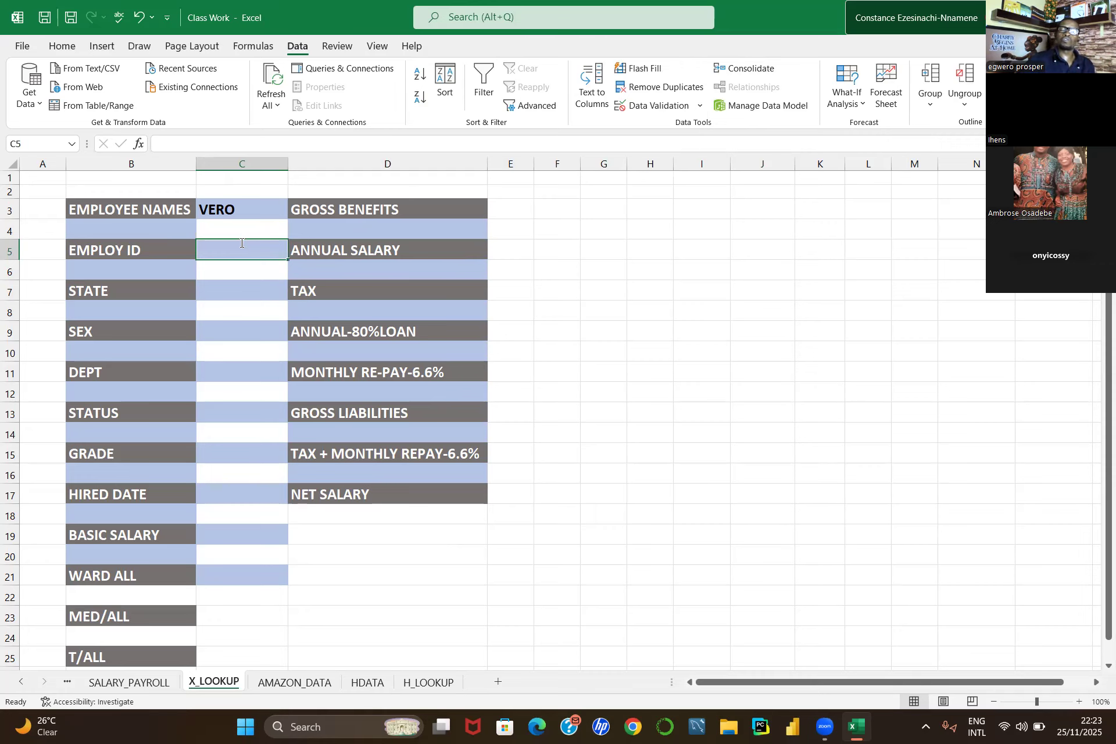
text(=)
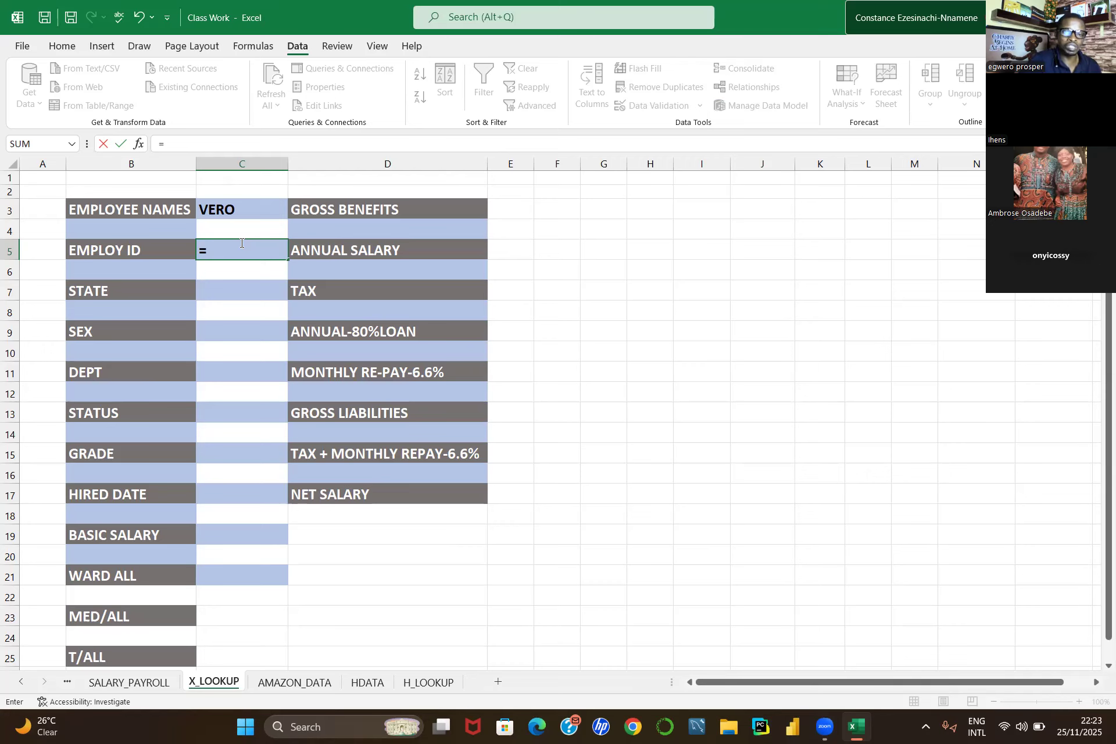
text(x)
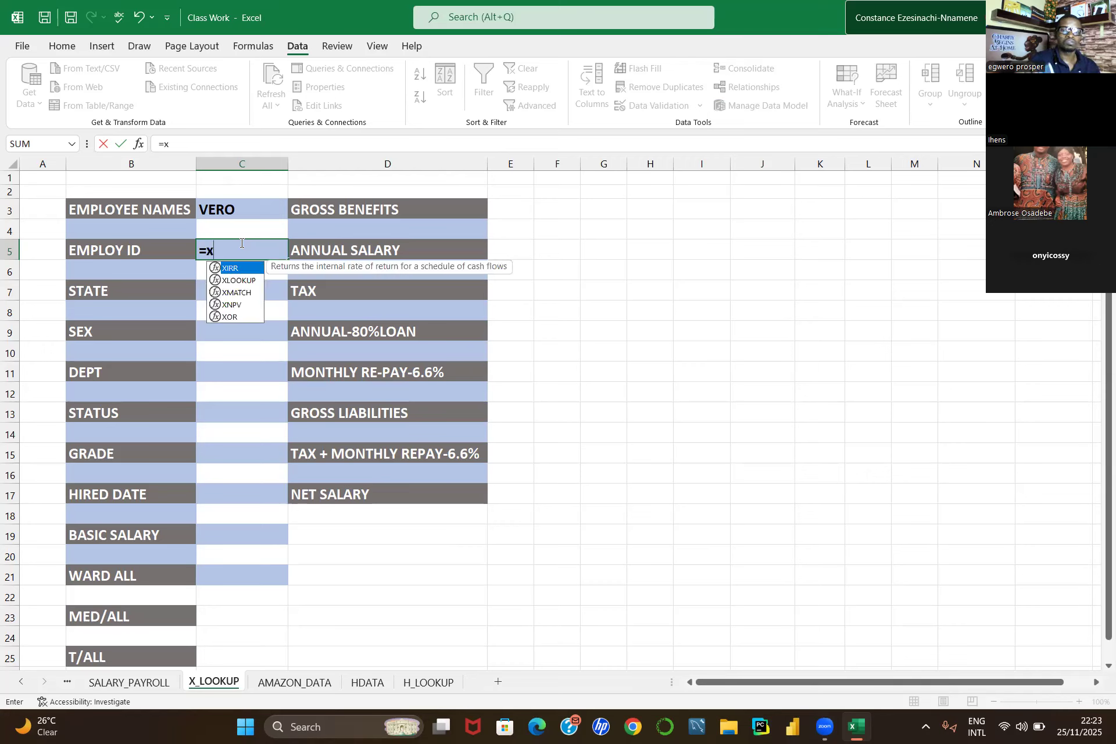
text(look)
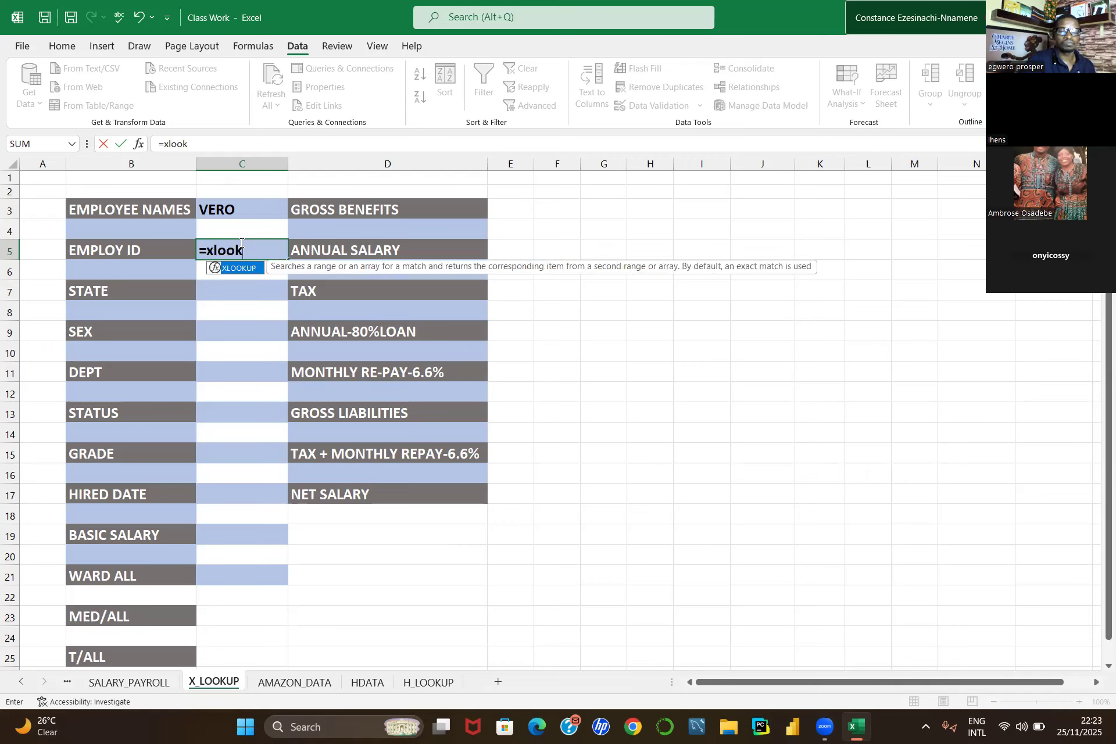
text(p()
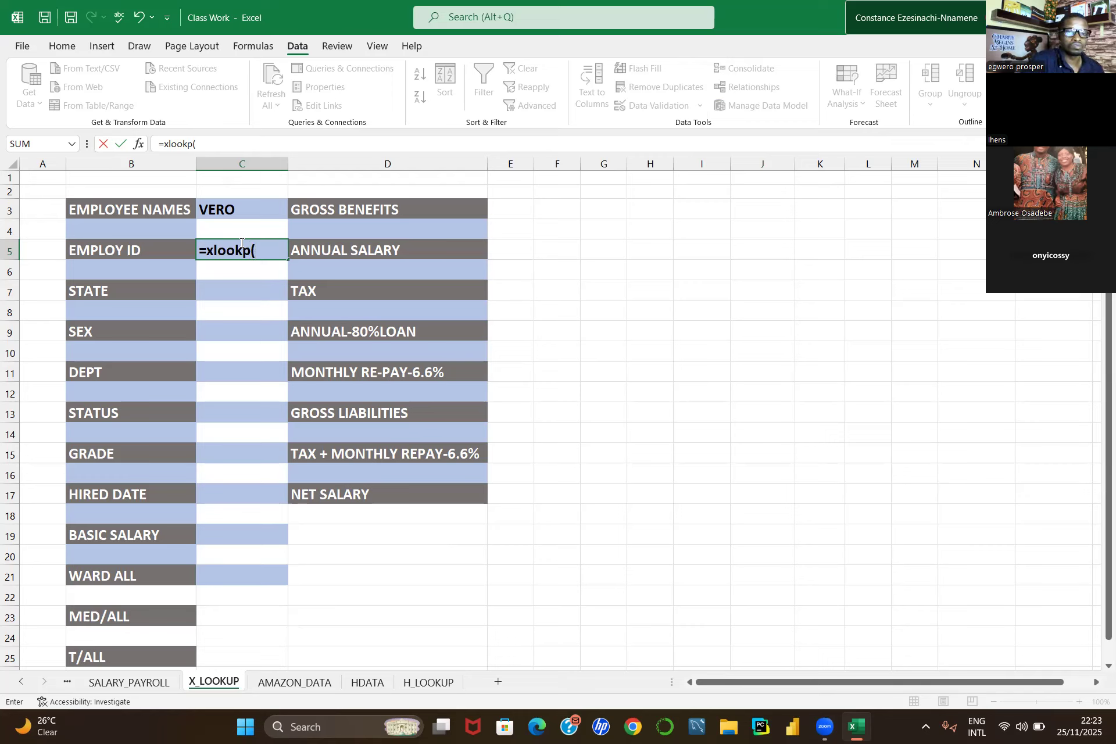
click(244, 204)
text(,)
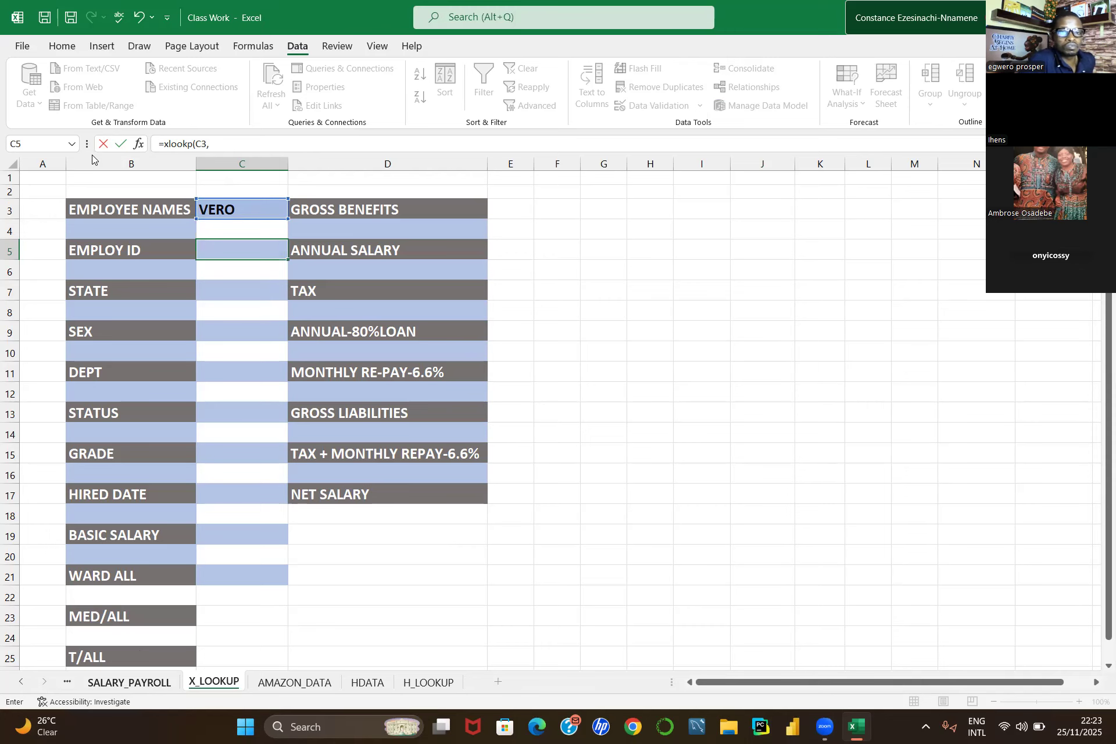
Step: Add SALARY_PAYROLL column B as the lookup array and column C as the return array
key(ctrl+Page_Up)
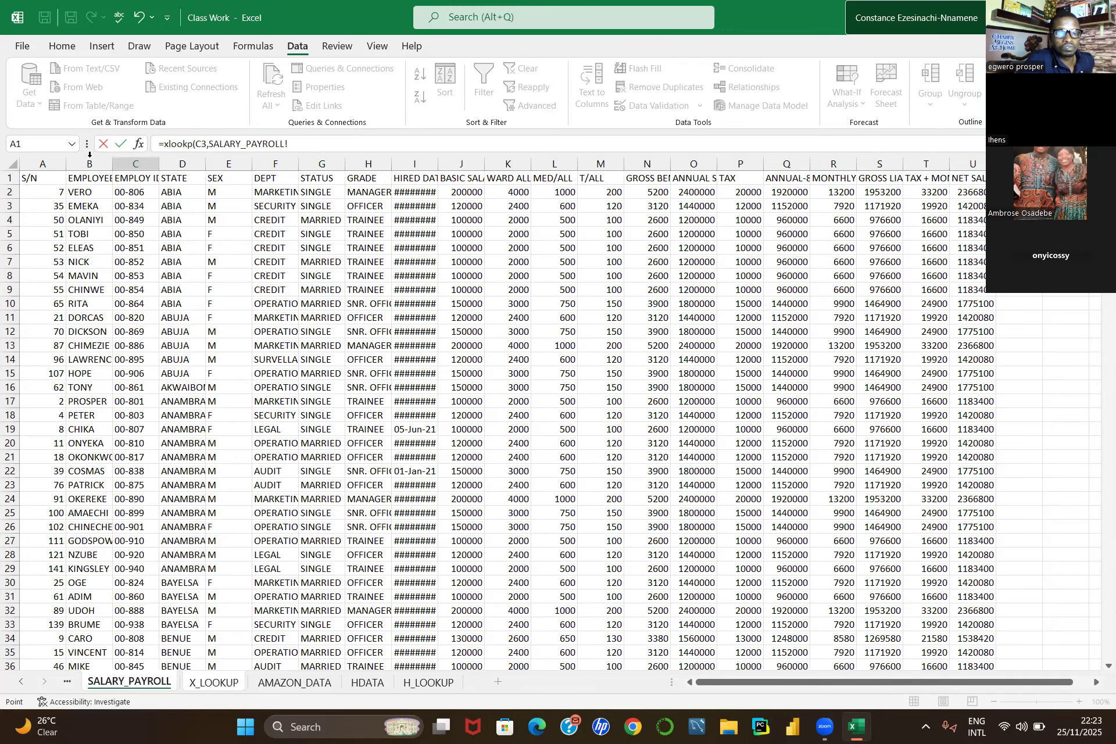
click(89, 156)
text(,)
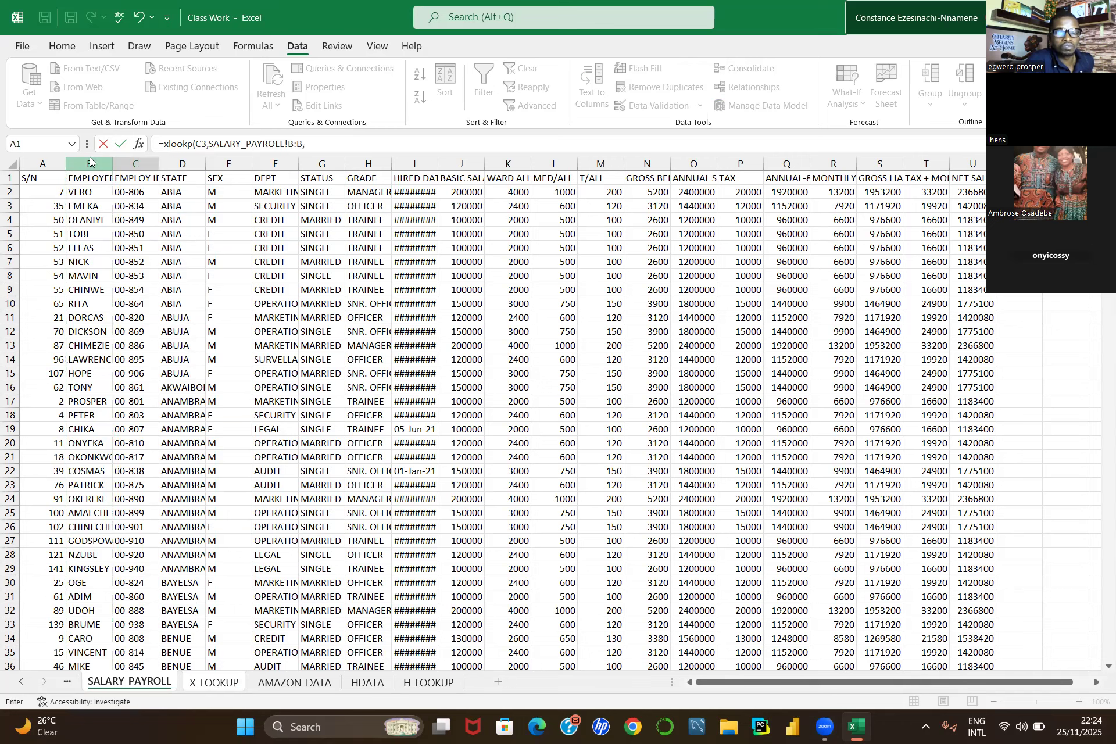
click(315, 140)
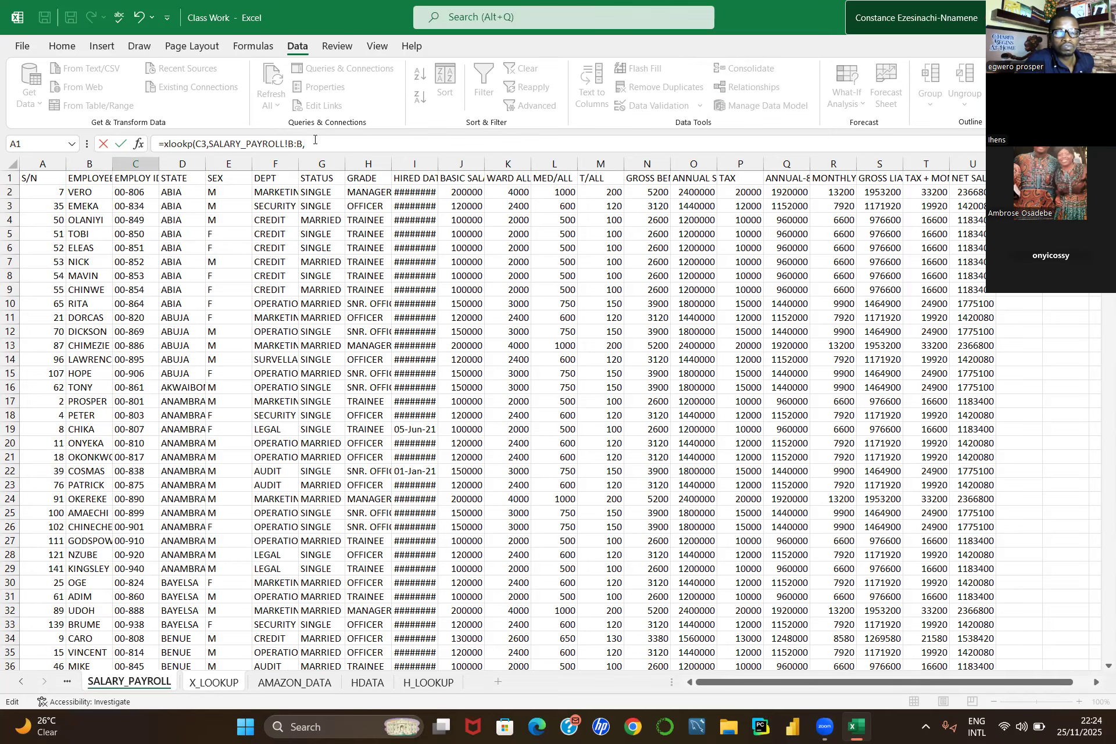
text("")
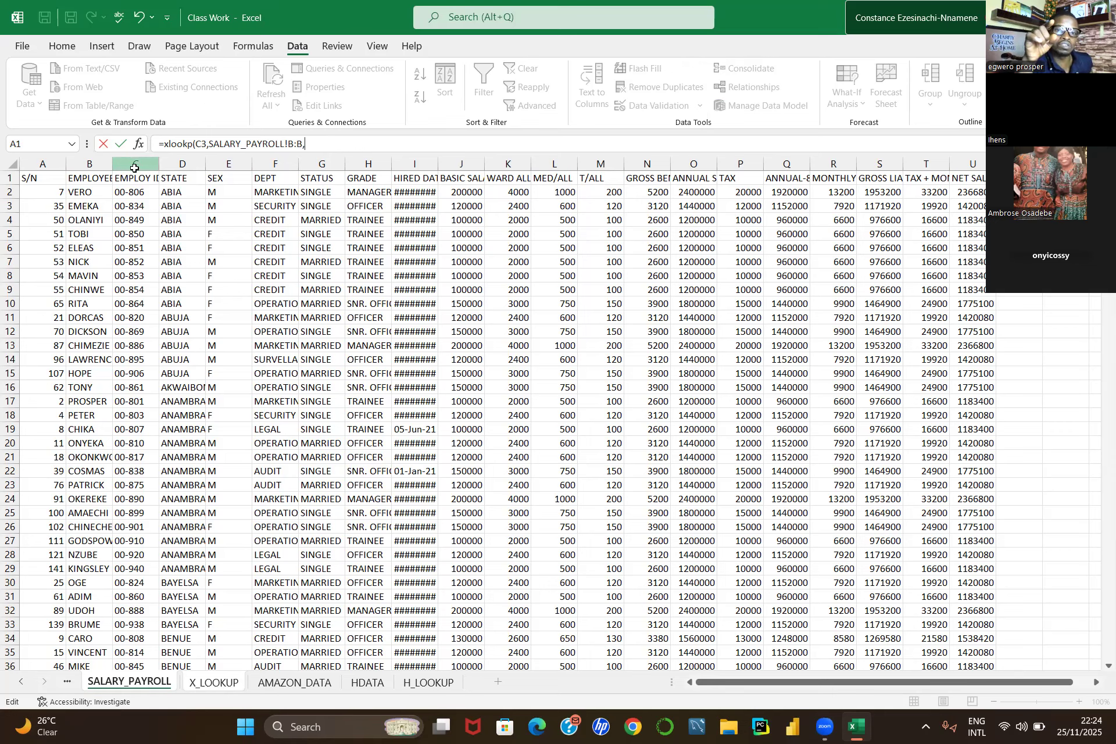
click(134, 167)
text(,)
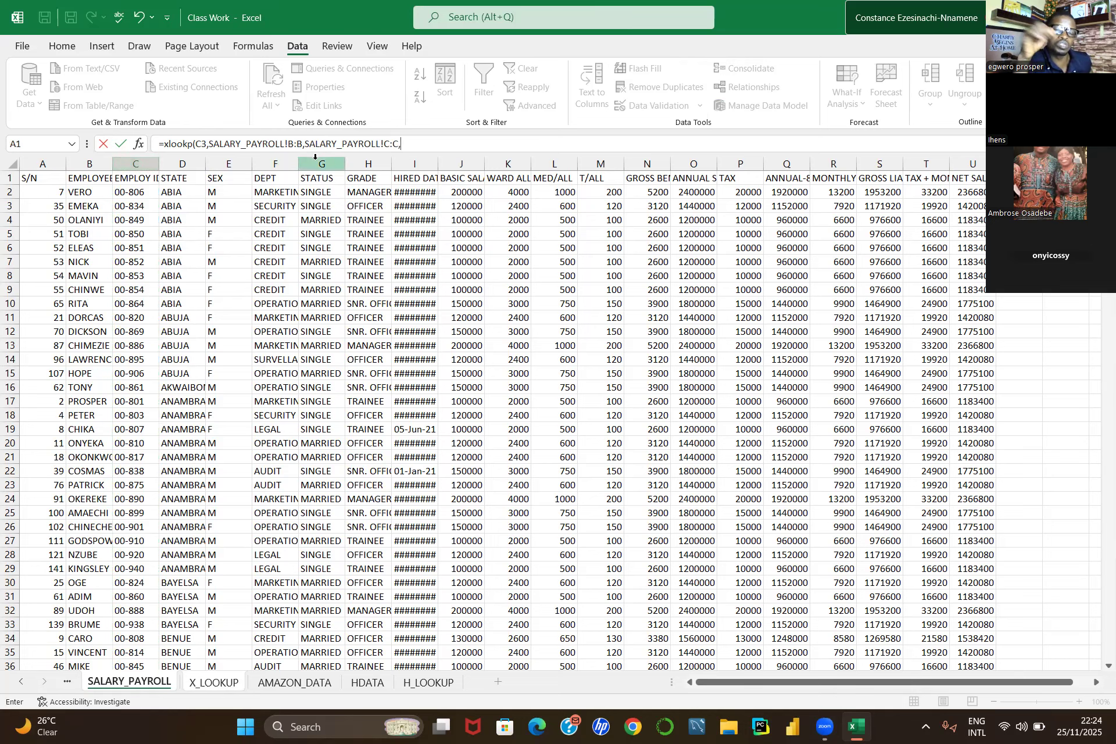
text("")
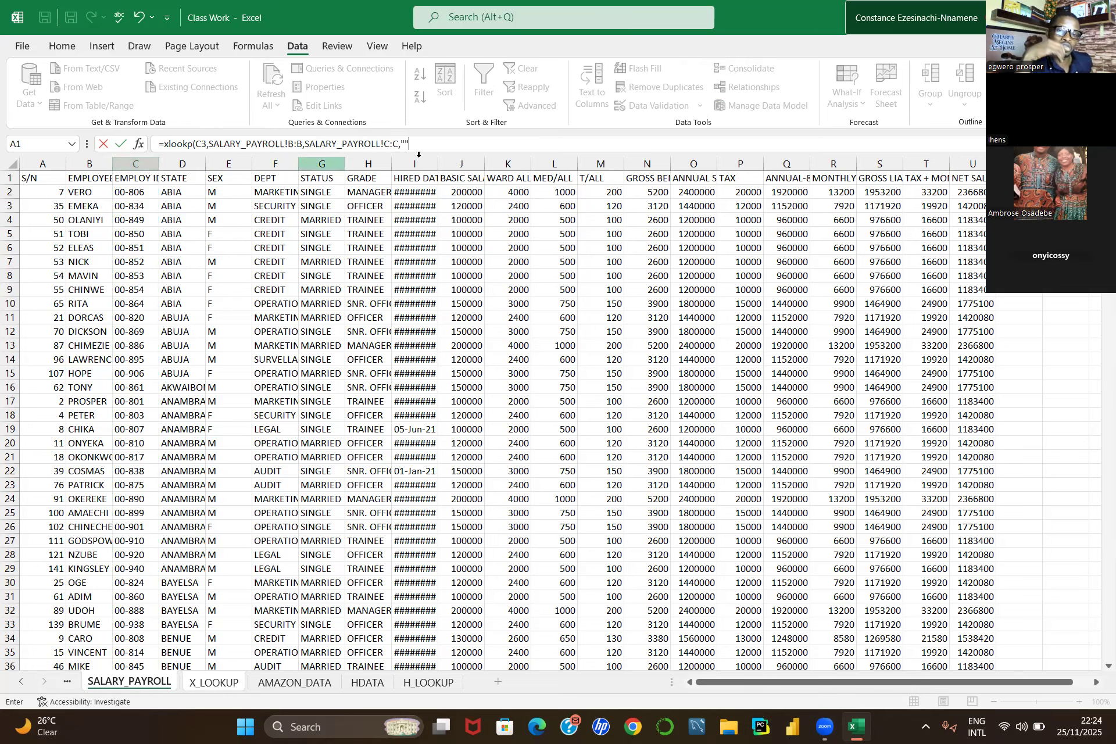
Step: Finish the formula with "not avaliable" and 0 as the last arguments and enter it
click(405, 143)
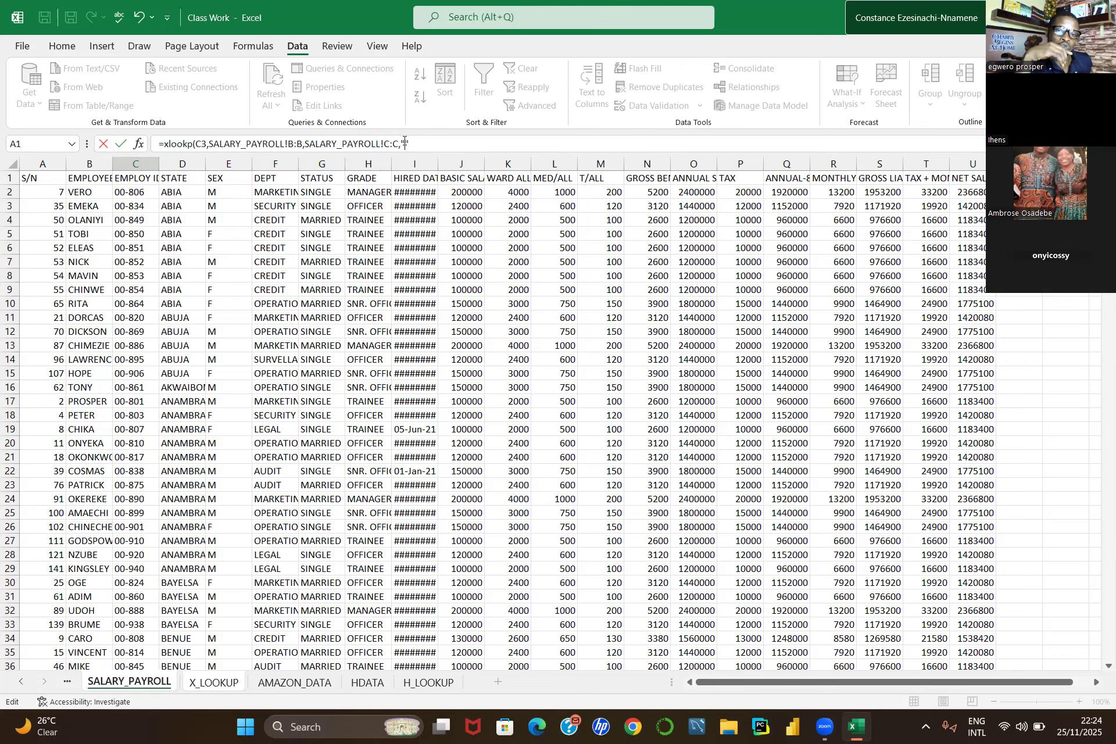
text(not a)
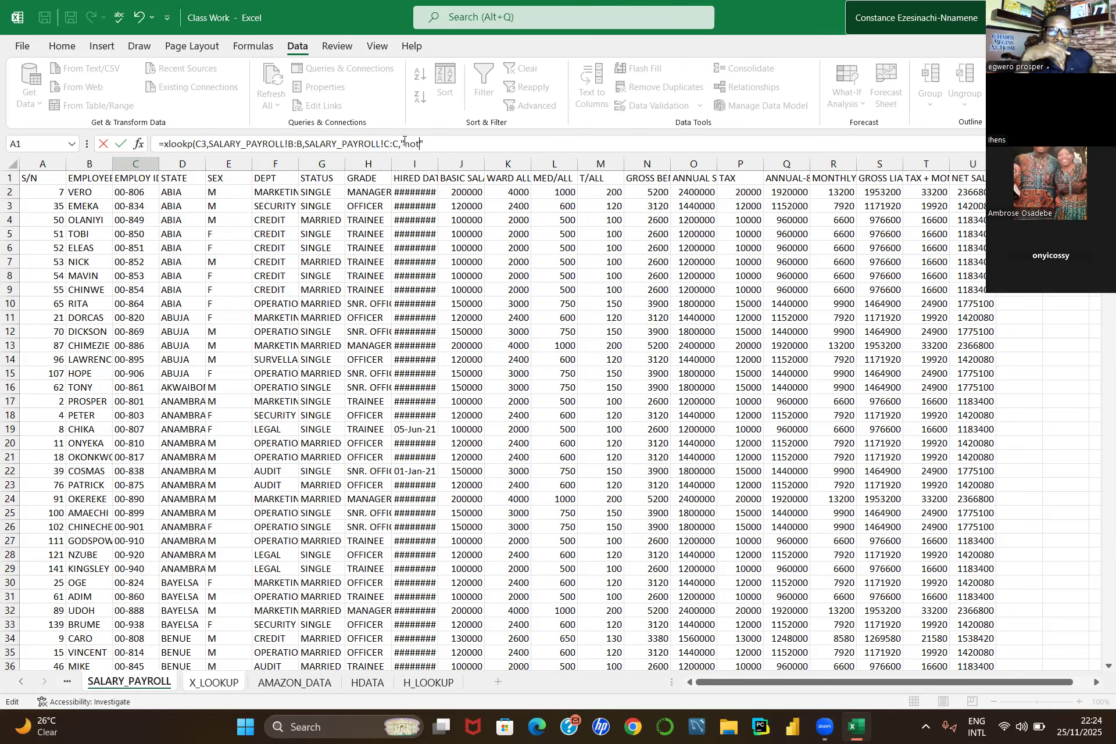
text(vali)
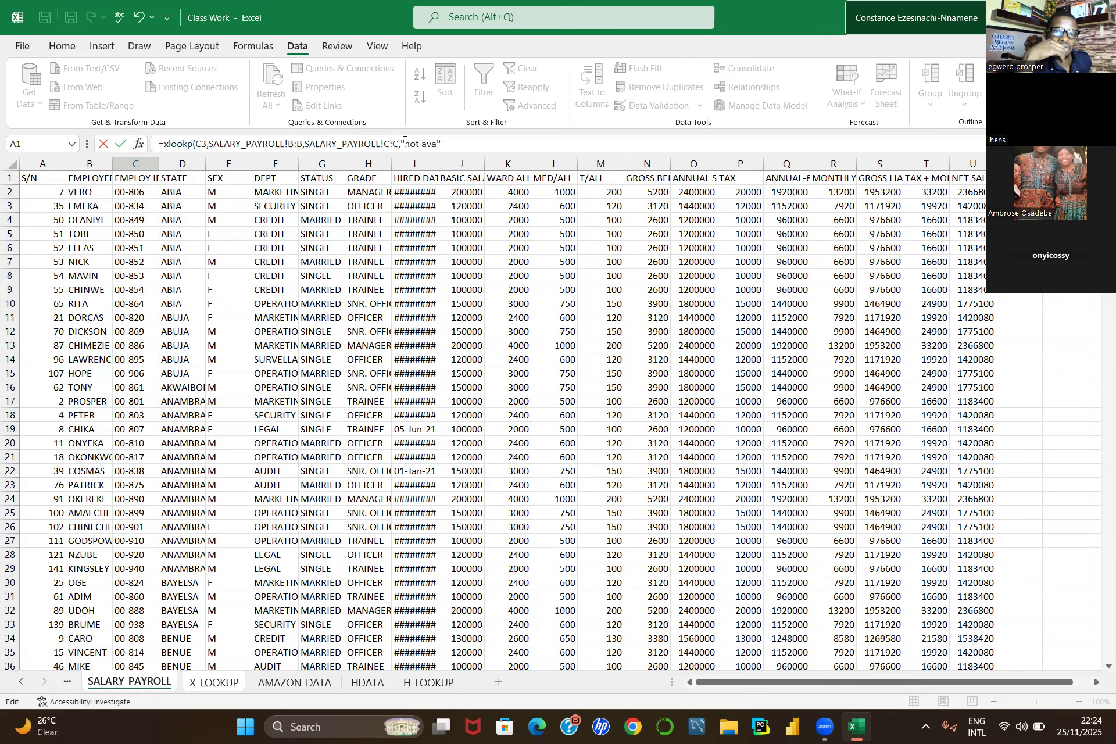
text(abl)
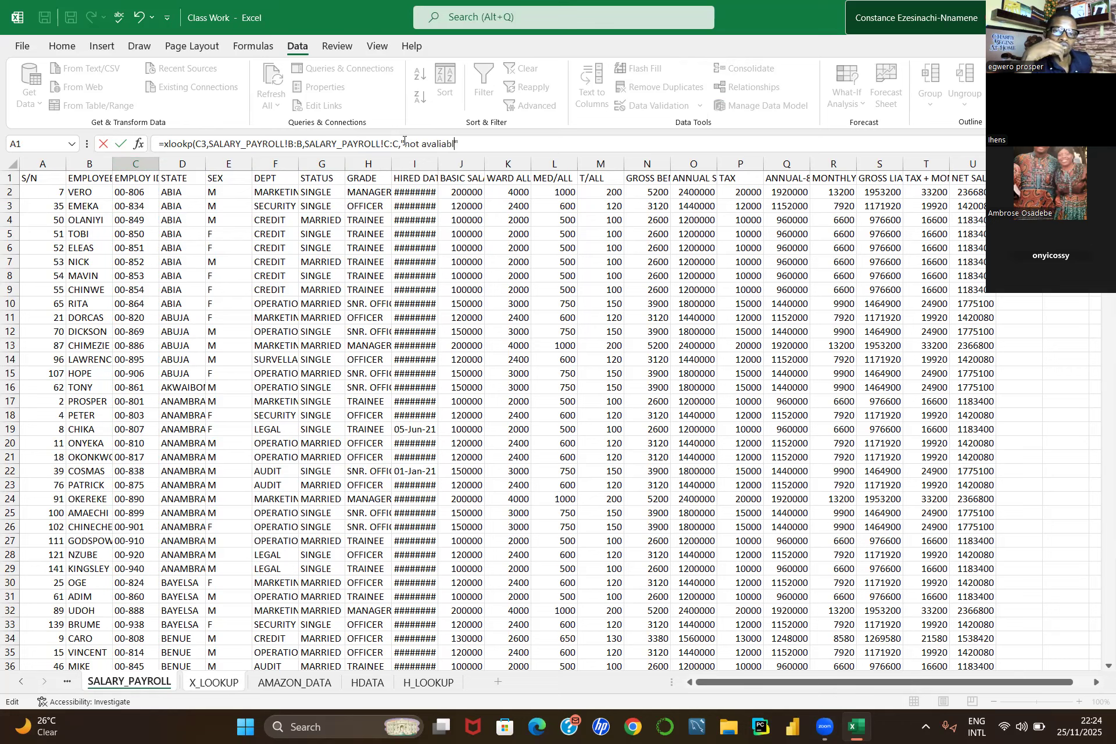
text(e)
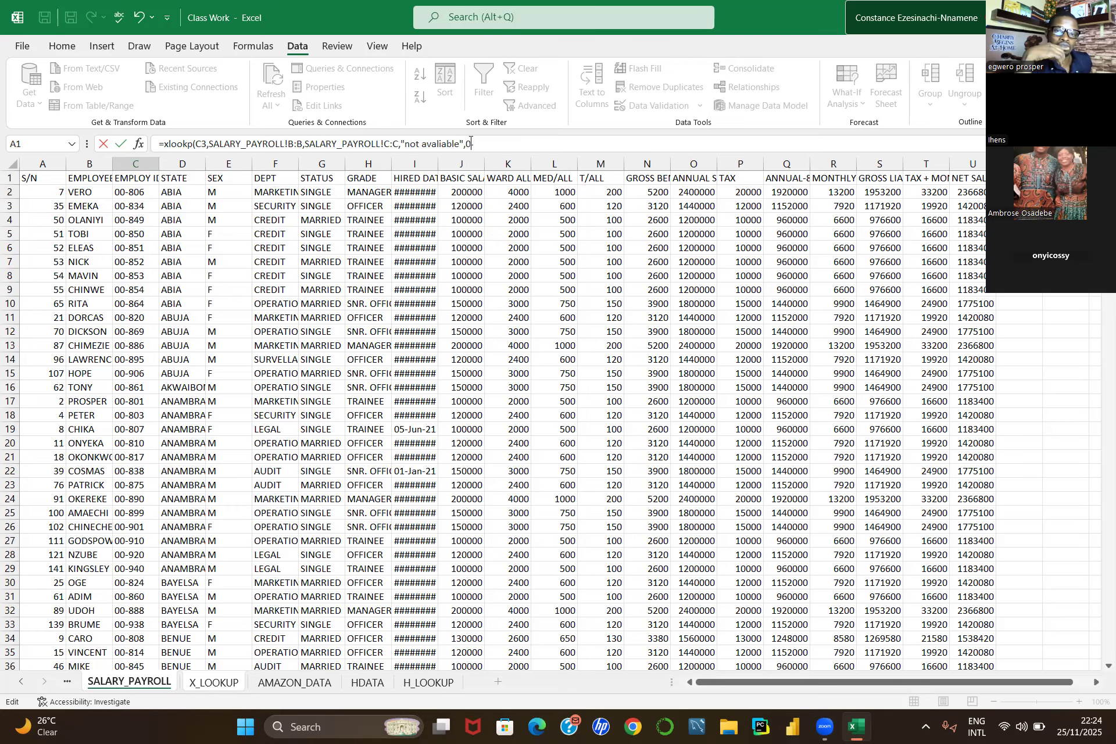
key(Return)
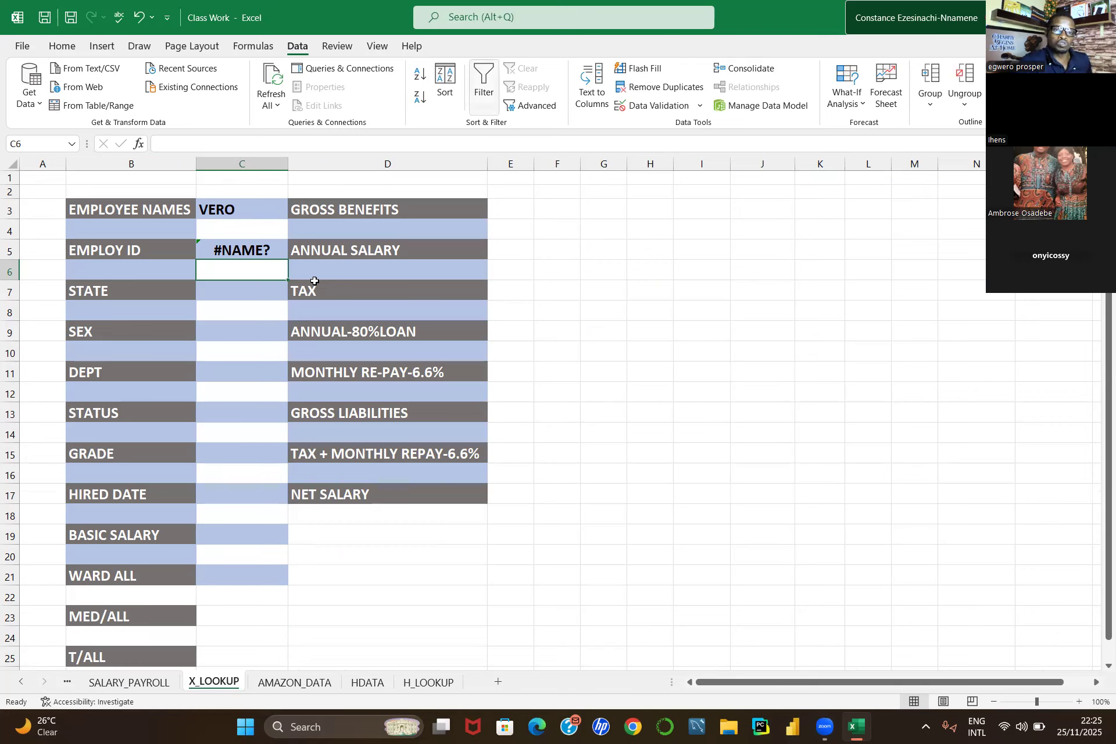
Step: Clear the formula from C5
click(244, 256)
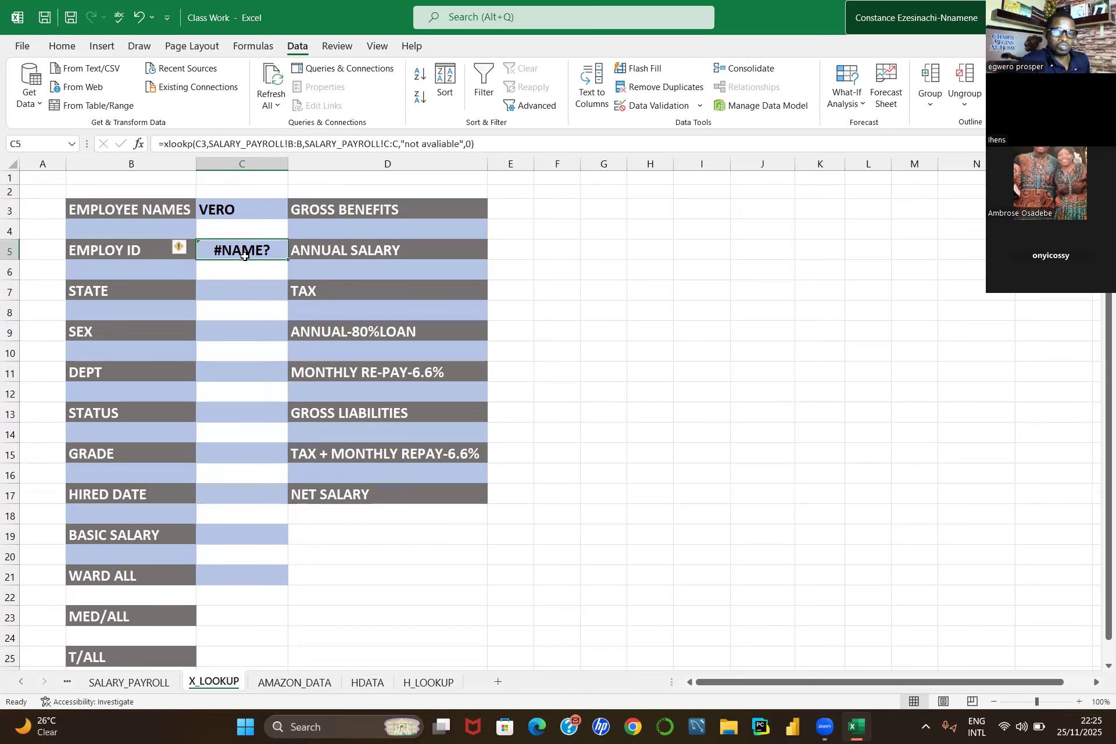
double_click(242, 245)
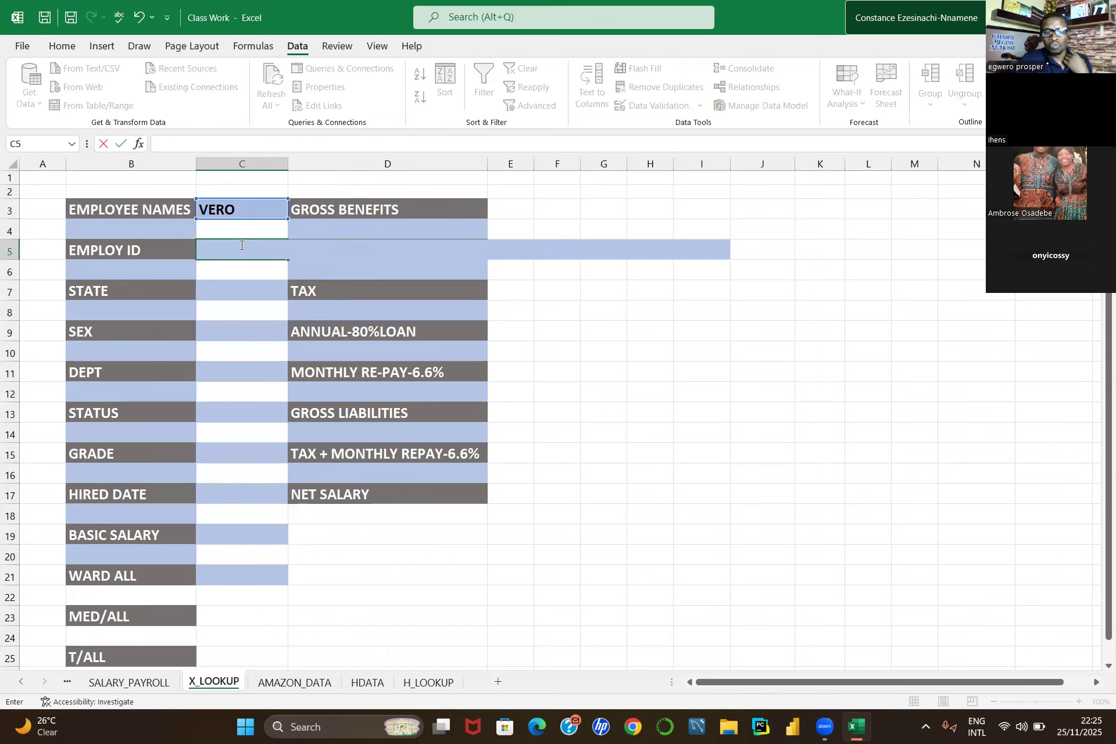
key(ctrl+Return)
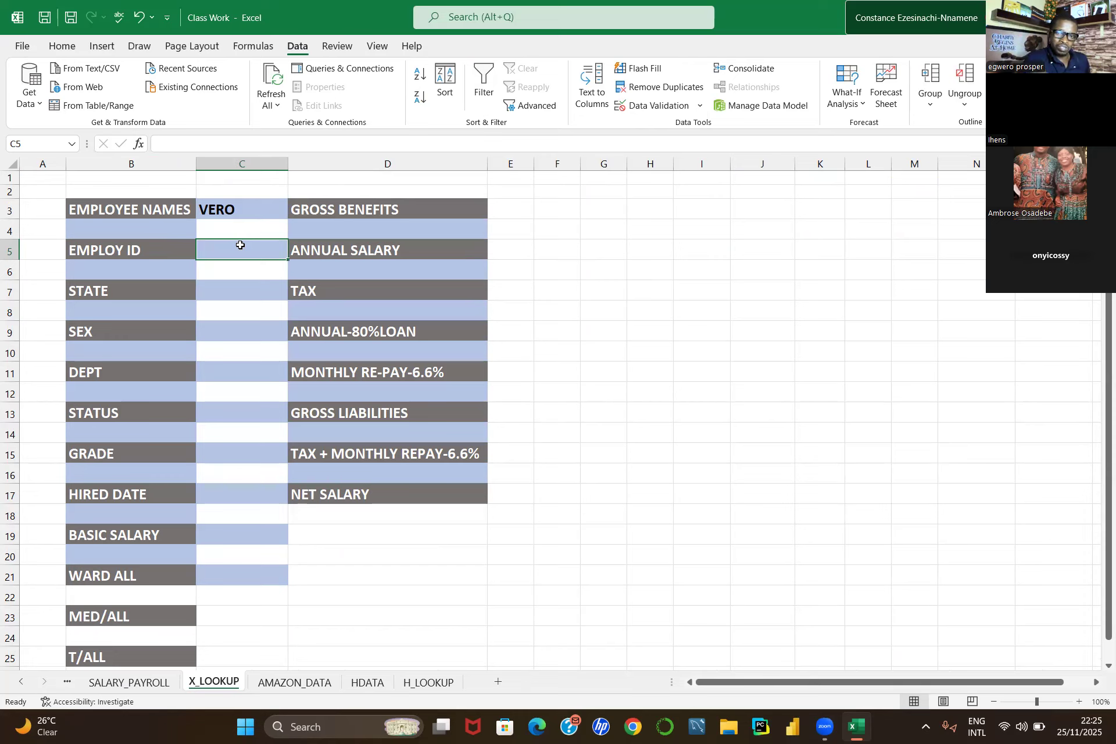
click(105, 208)
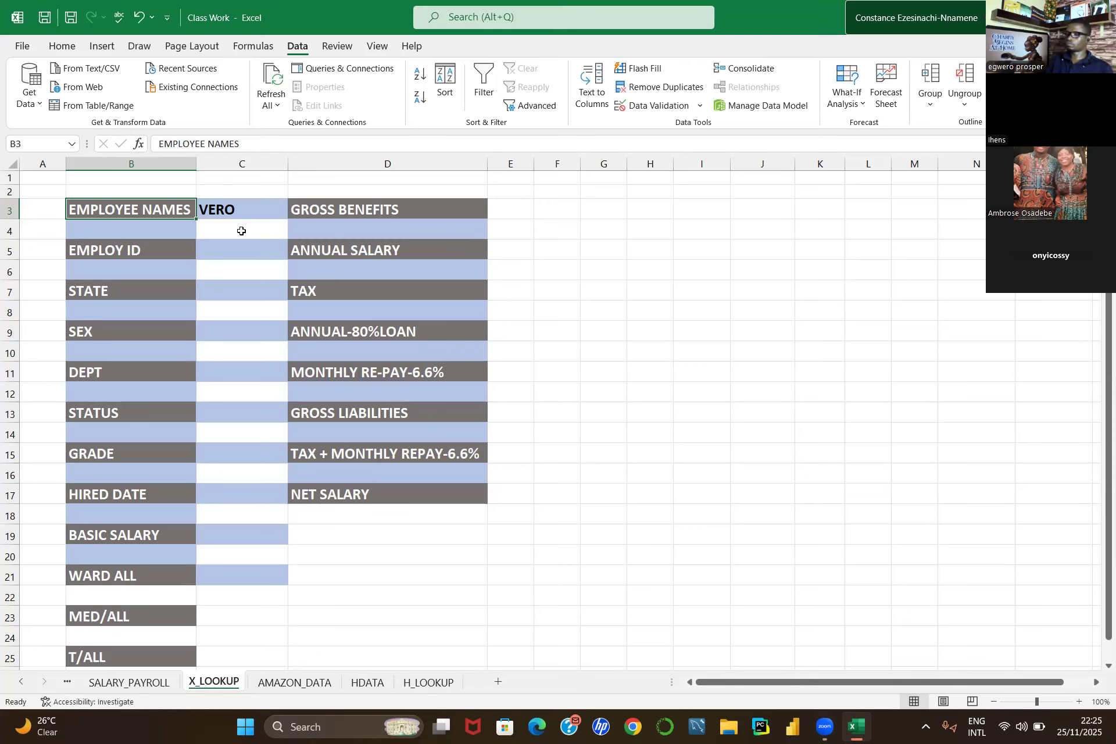
click(238, 253)
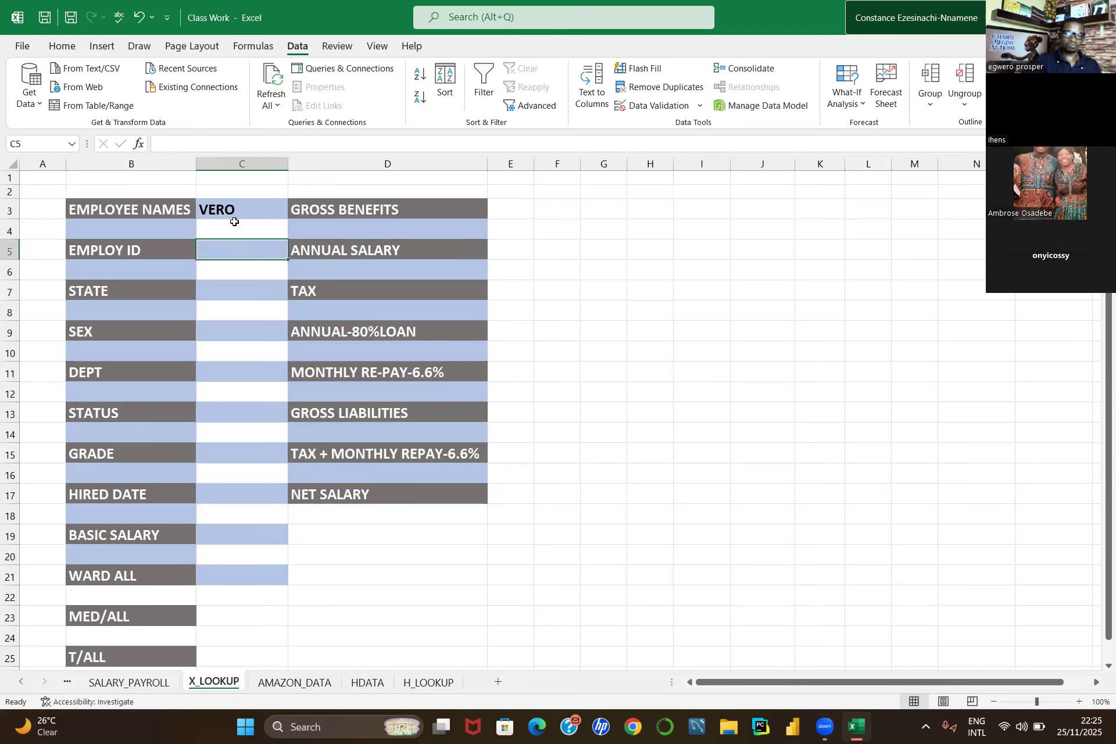
click(61, 45)
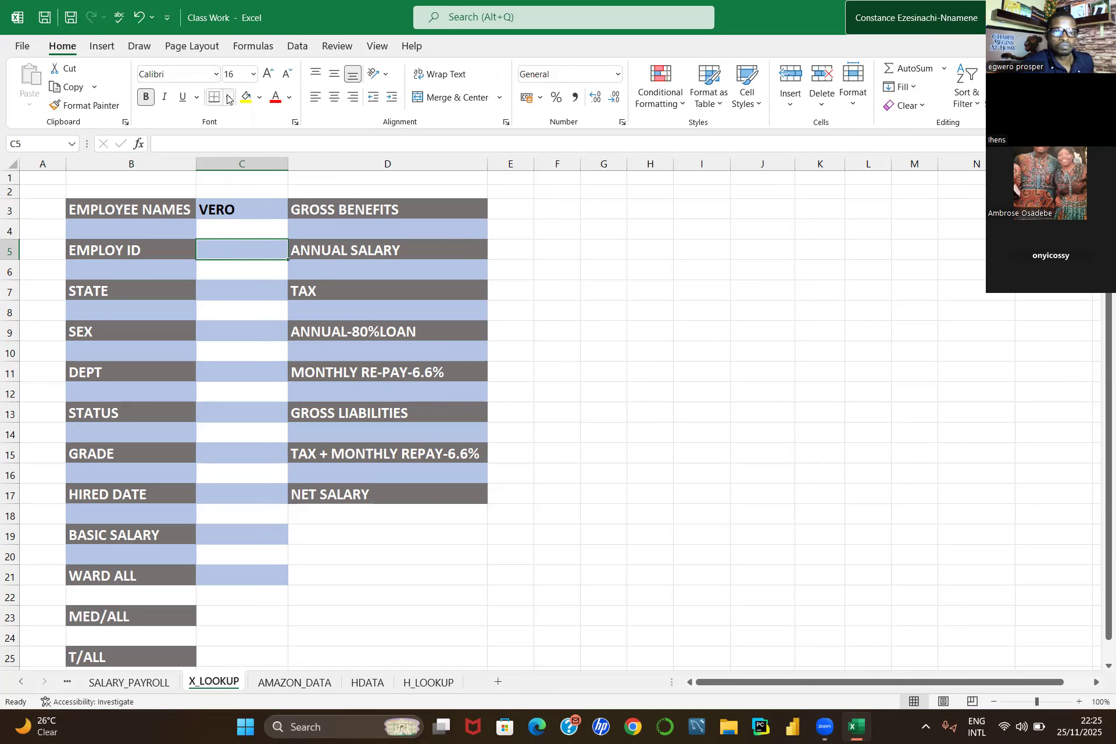
click(227, 98)
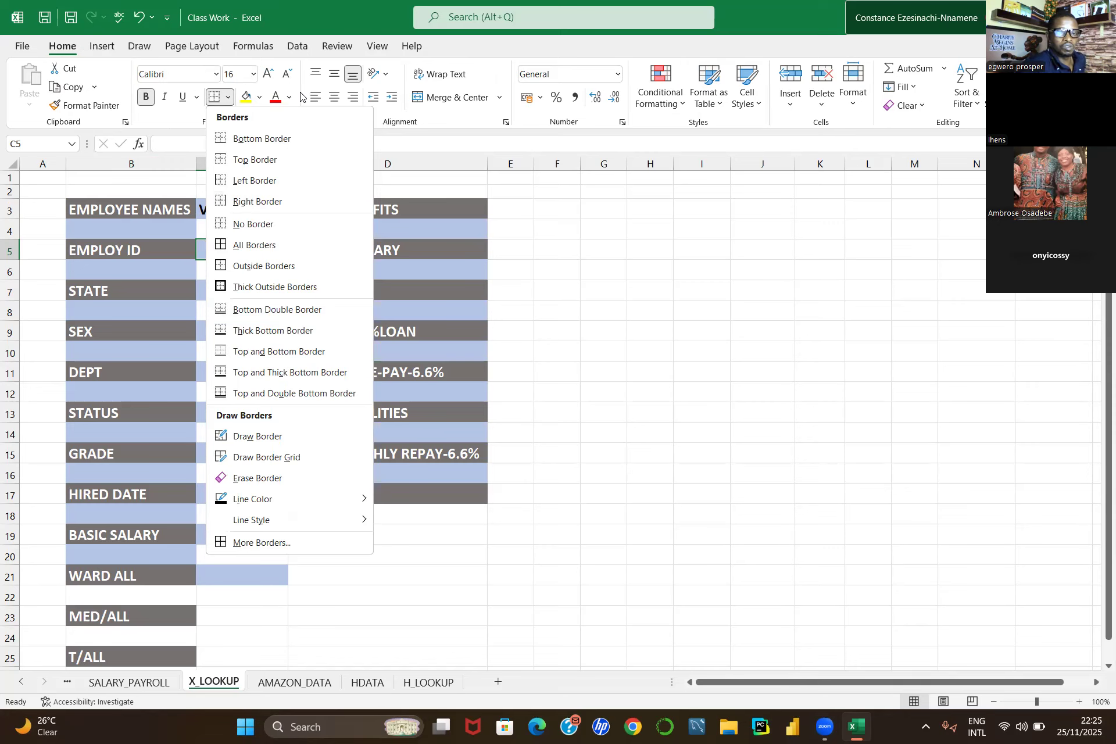
click(208, 103)
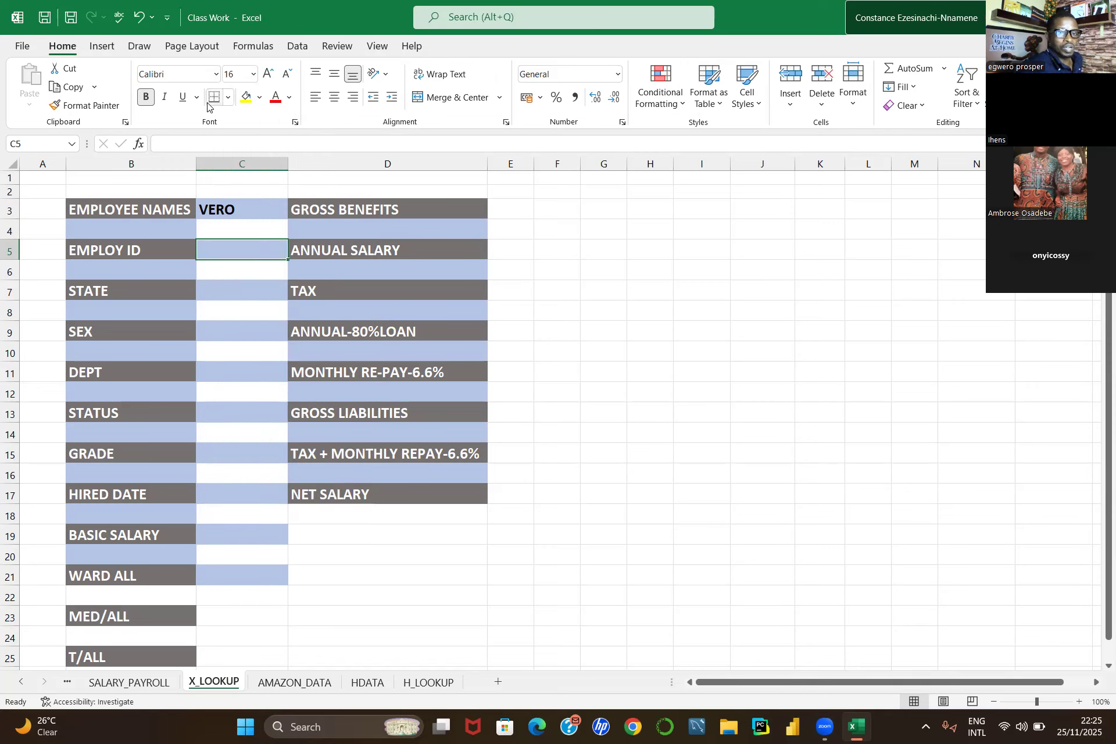
Step: Remove the fill colour from cell C5
click(261, 98)
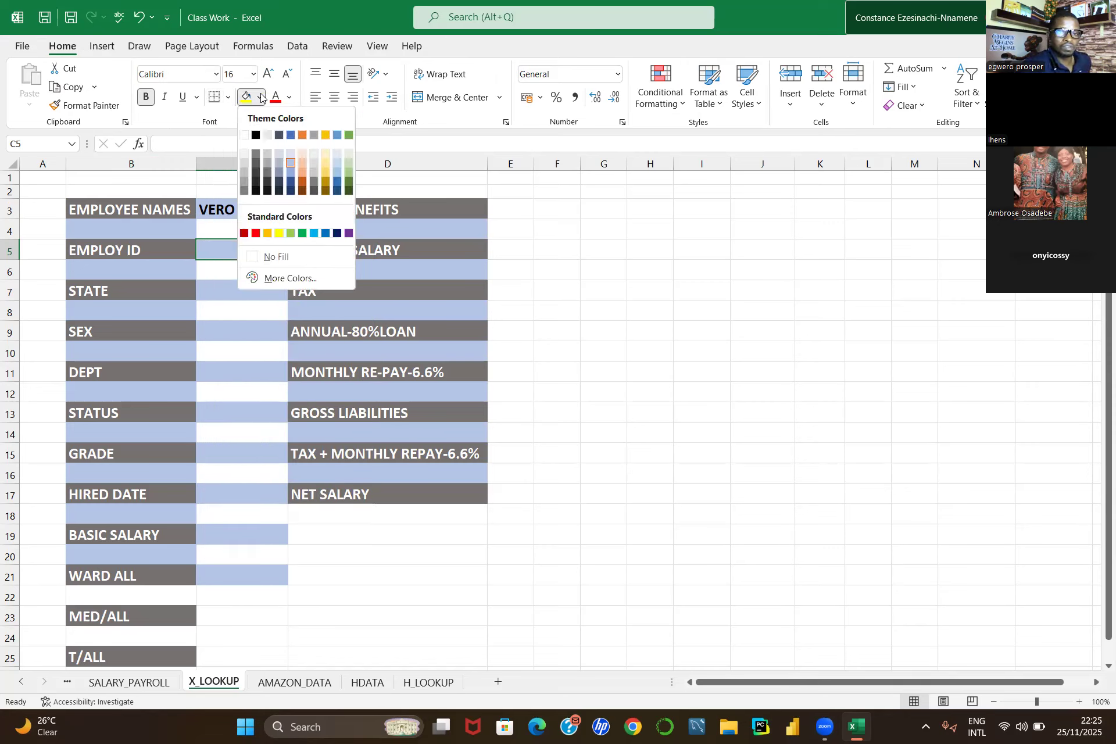
click(250, 256)
click(583, 304)
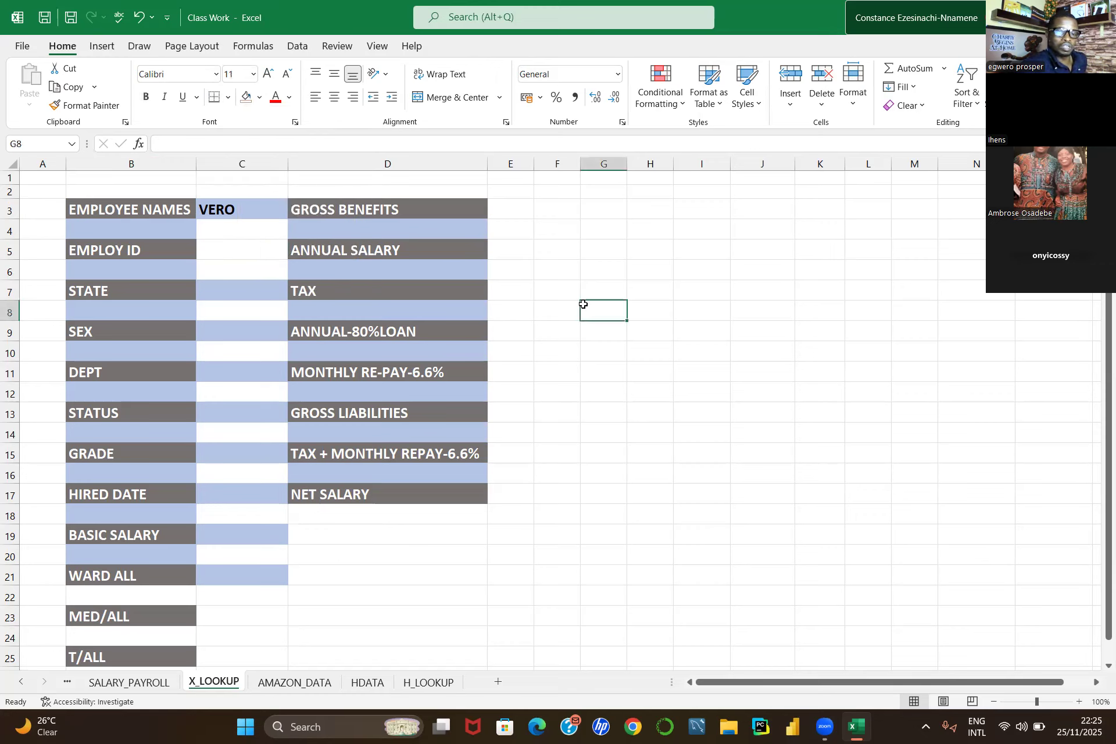
click(246, 247)
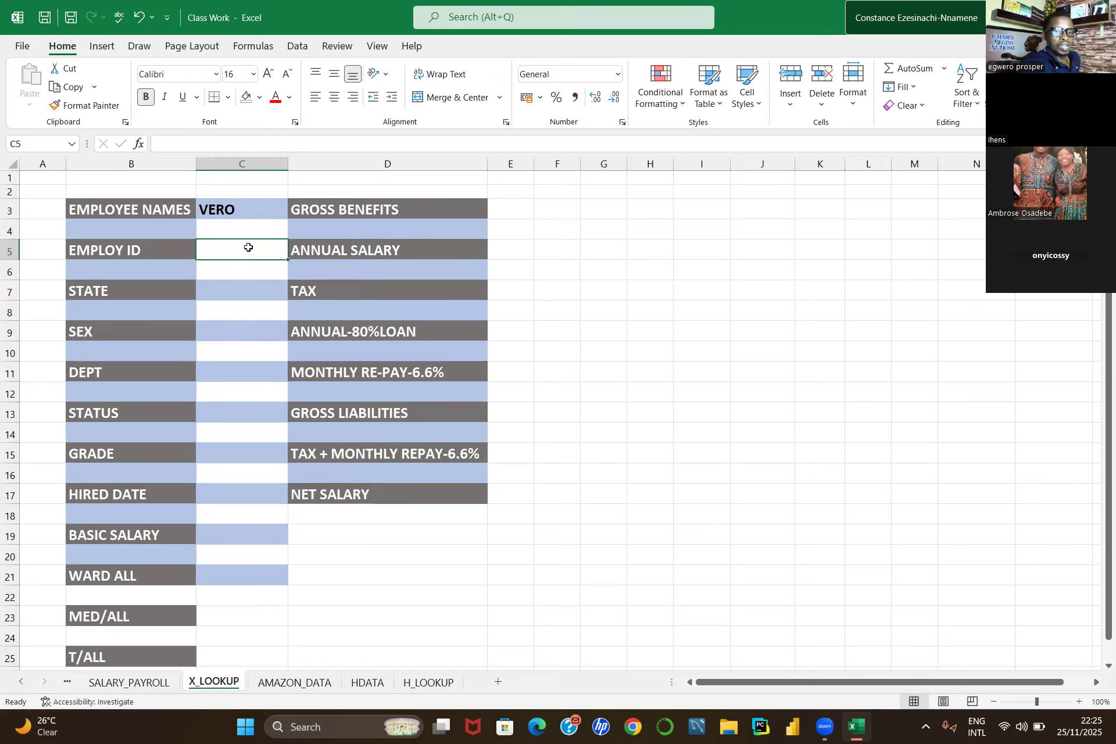
text(=)
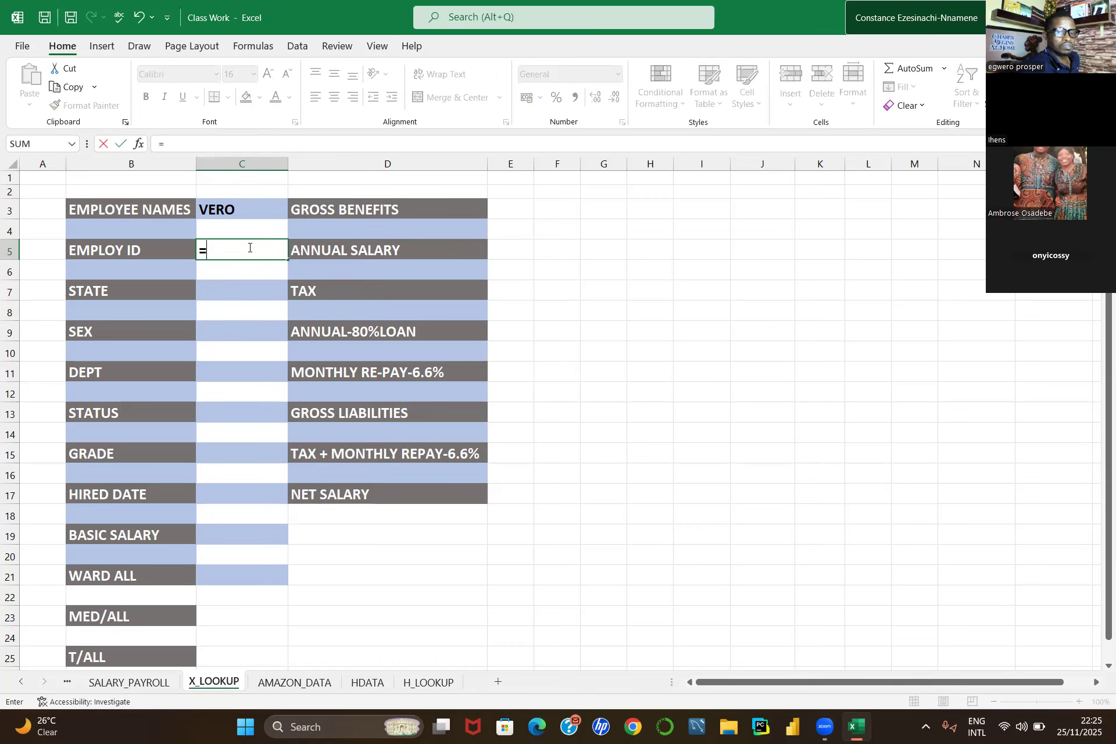
text(x)
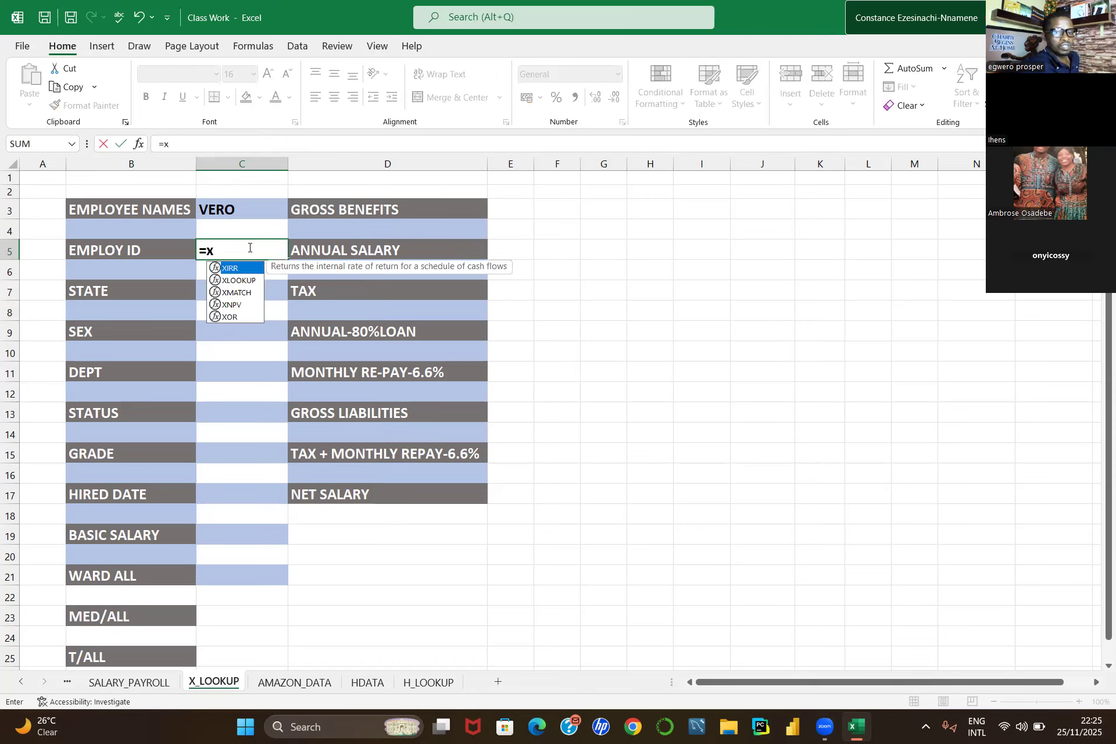
text(l)
key(BackSpace)
key(BackSpace)
key(BackSpace)
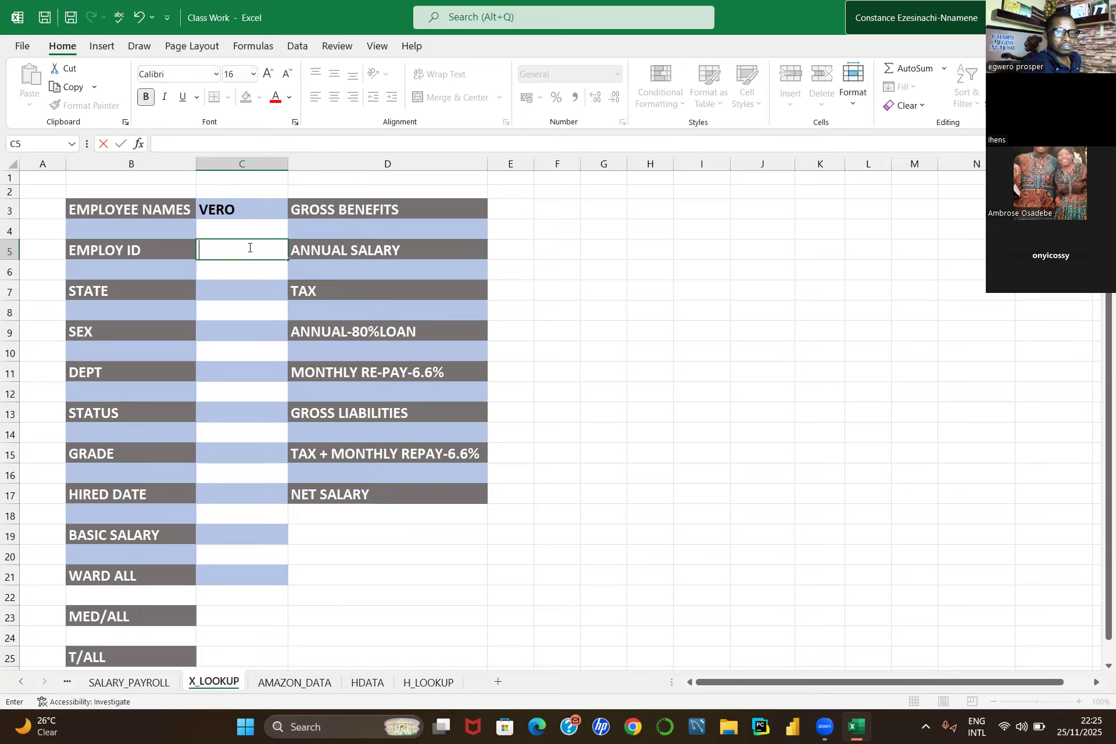
text(XLOOKUP)
key(BackSpace)
key(BackSpace)
key(BackSpace)
key(BackSpace)
key(BackSpace)
key(BackSpace)
key(BackSpace)
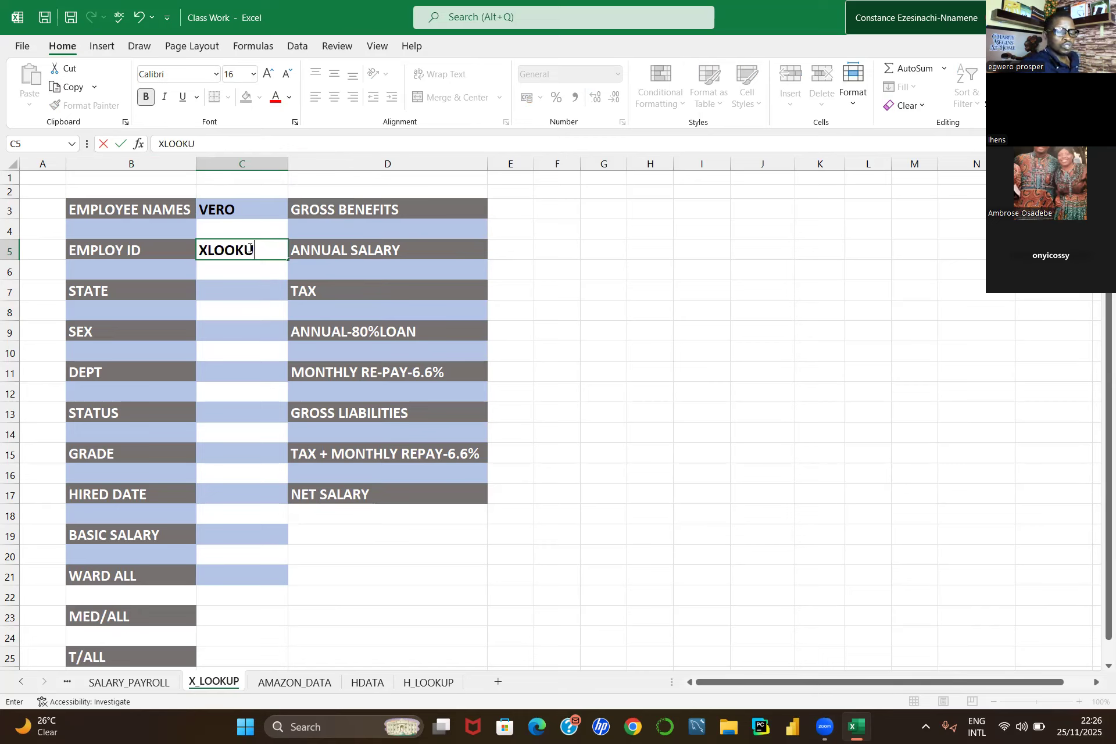
Step: Start an =XLOOKUP( formula in C5 with C3 as the lookup value
text(=)
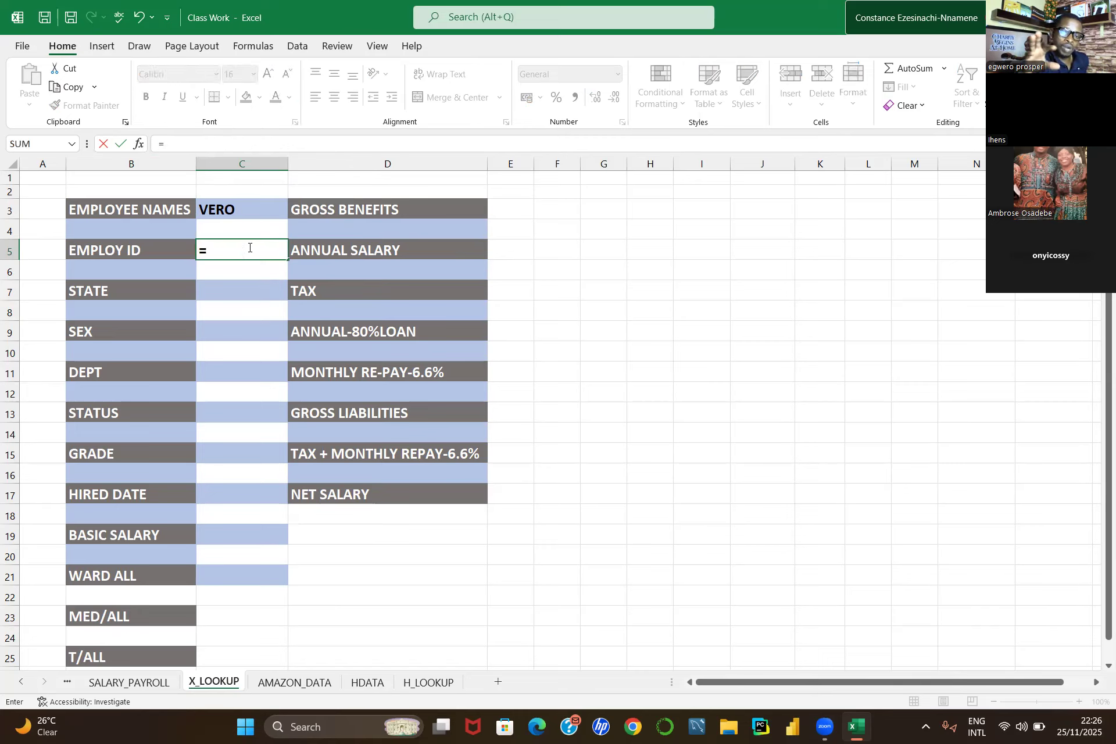
text(X)
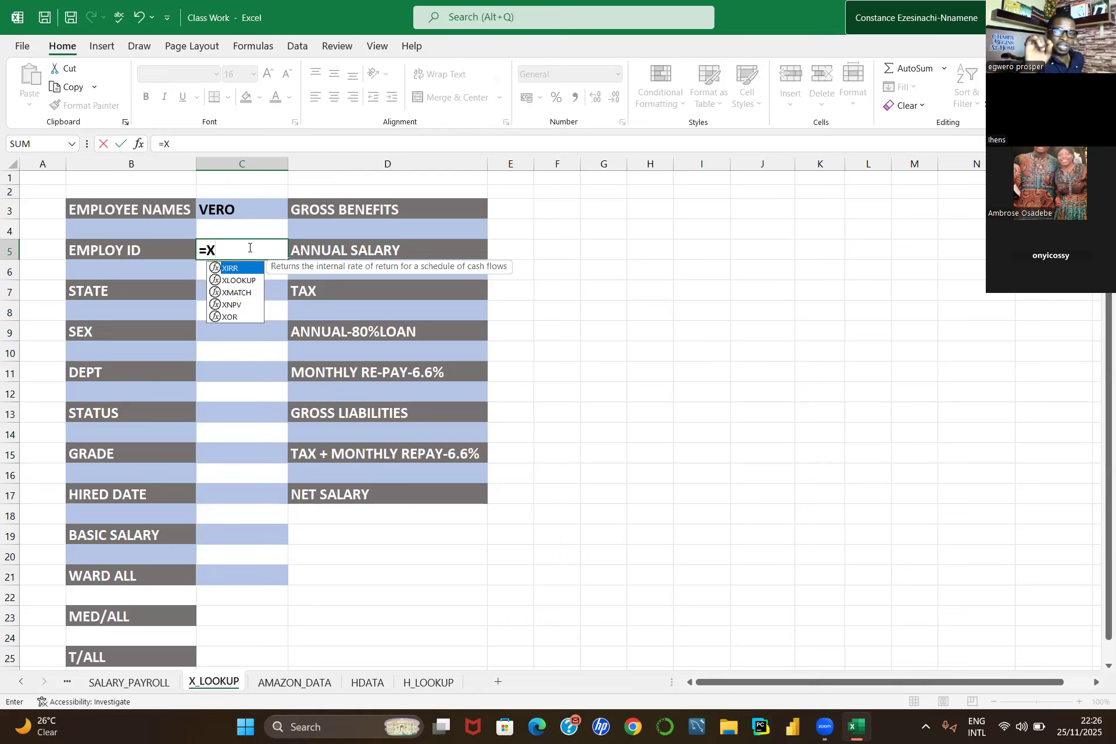
text(LOOKUP)
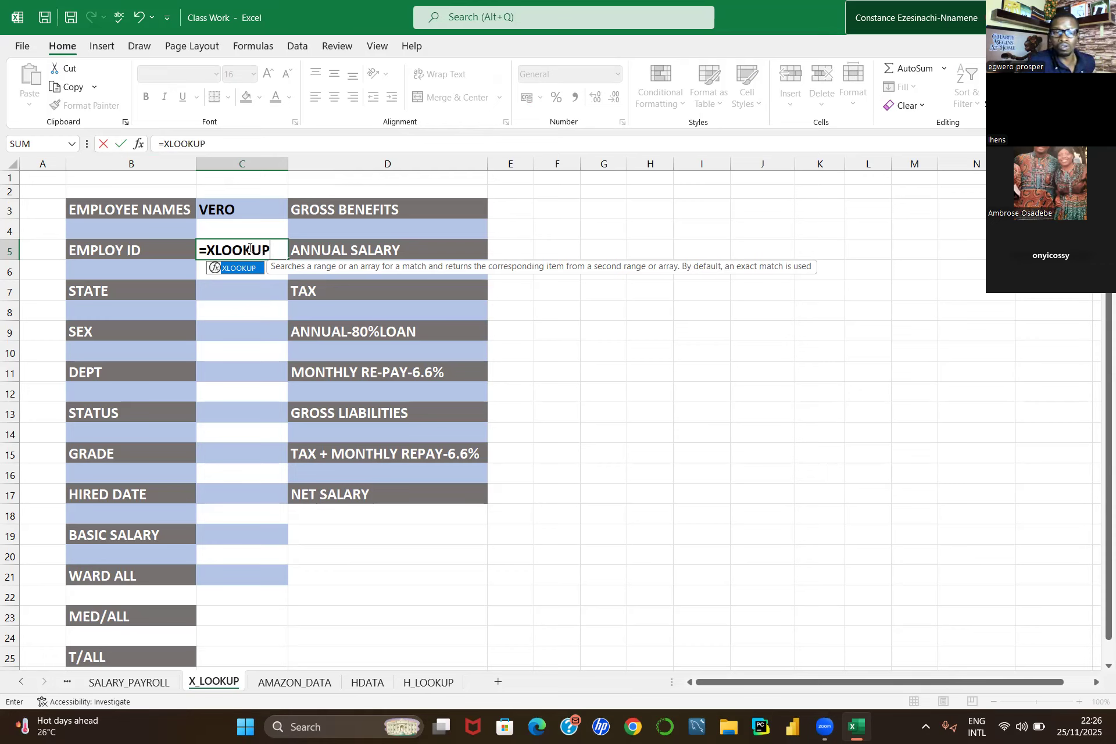
text(()
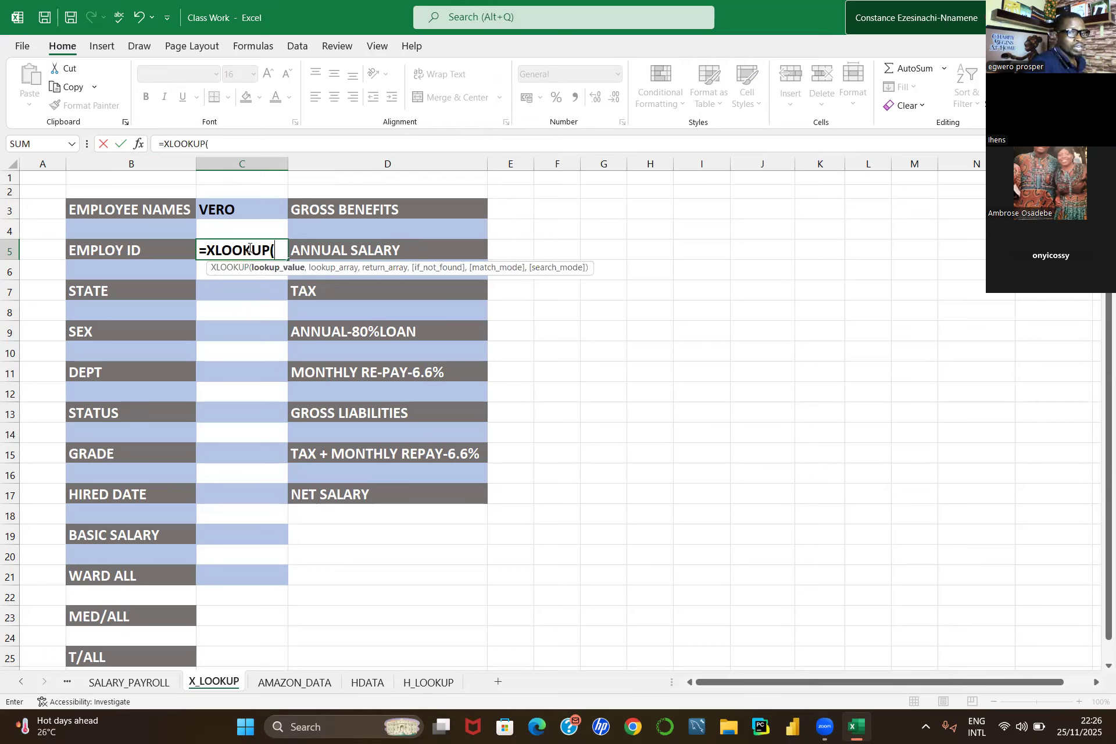
click(240, 205)
text(,)
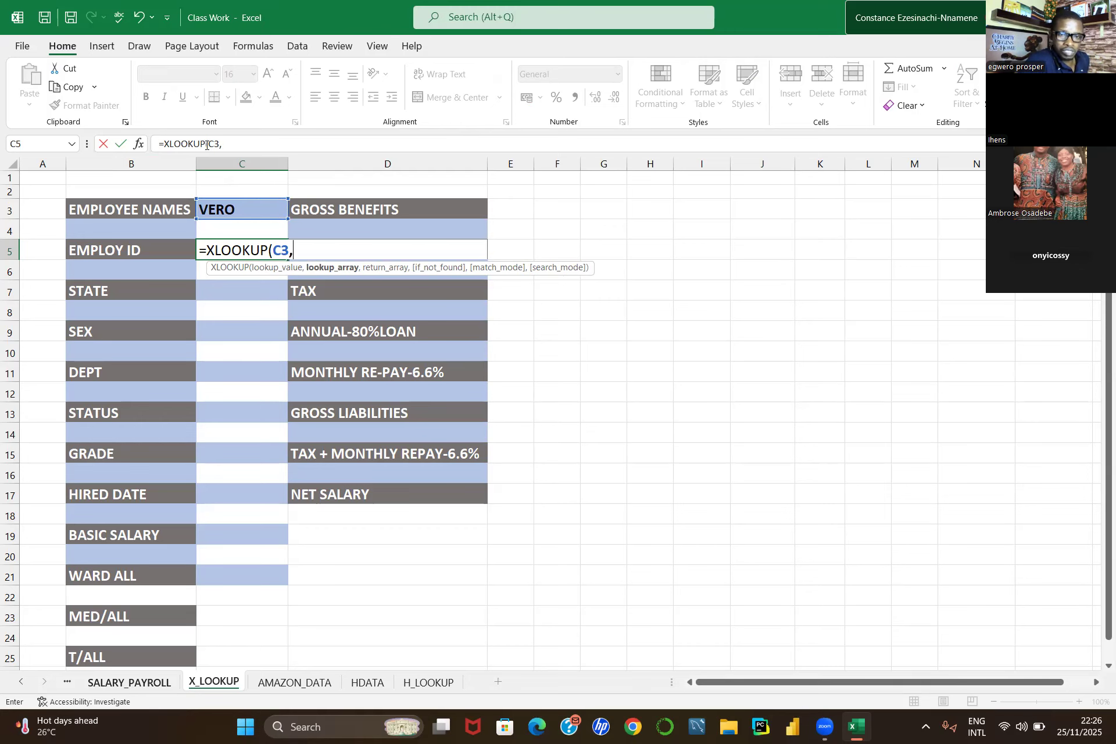
Step: Add SALARY_PAYROLL column B as the lookup array and column C as the return array
key(ctrl+Page_Up)
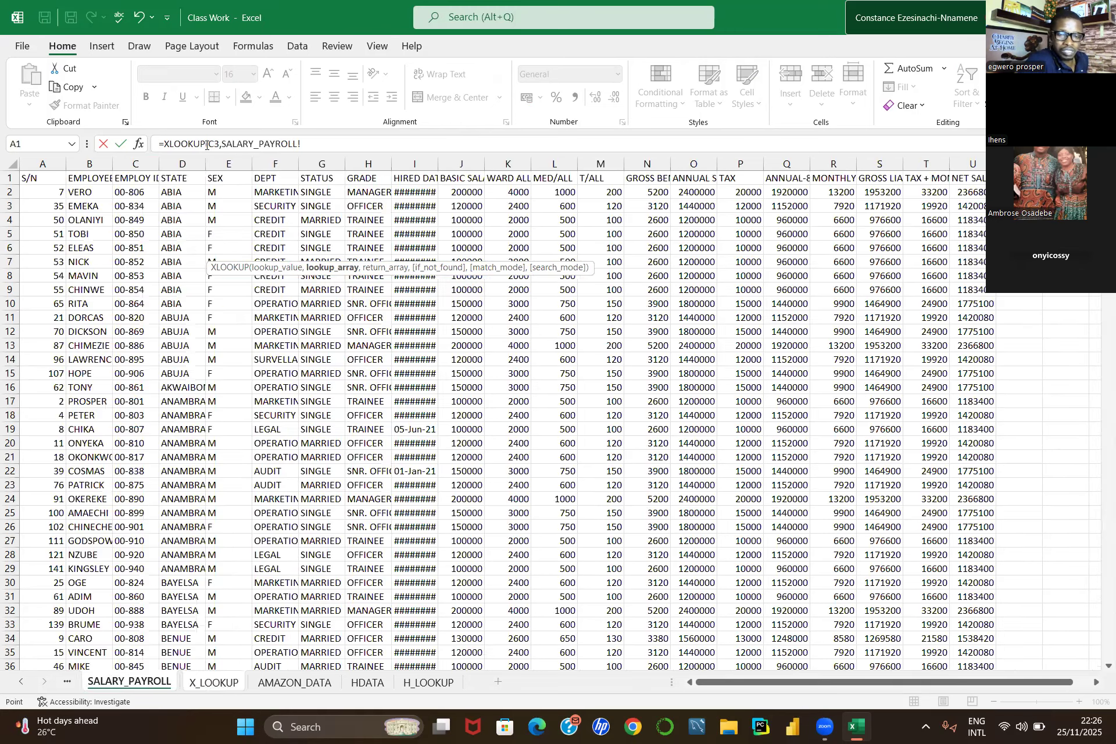
click(90, 163)
text(,)
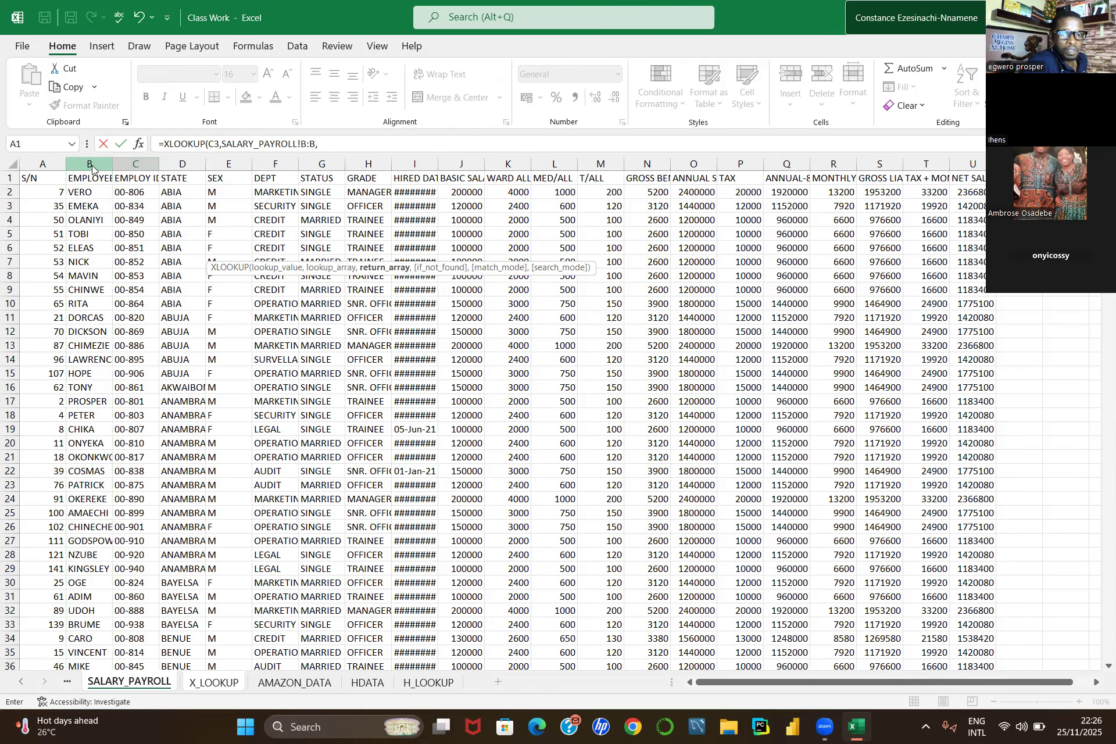
click(134, 163)
text(,)
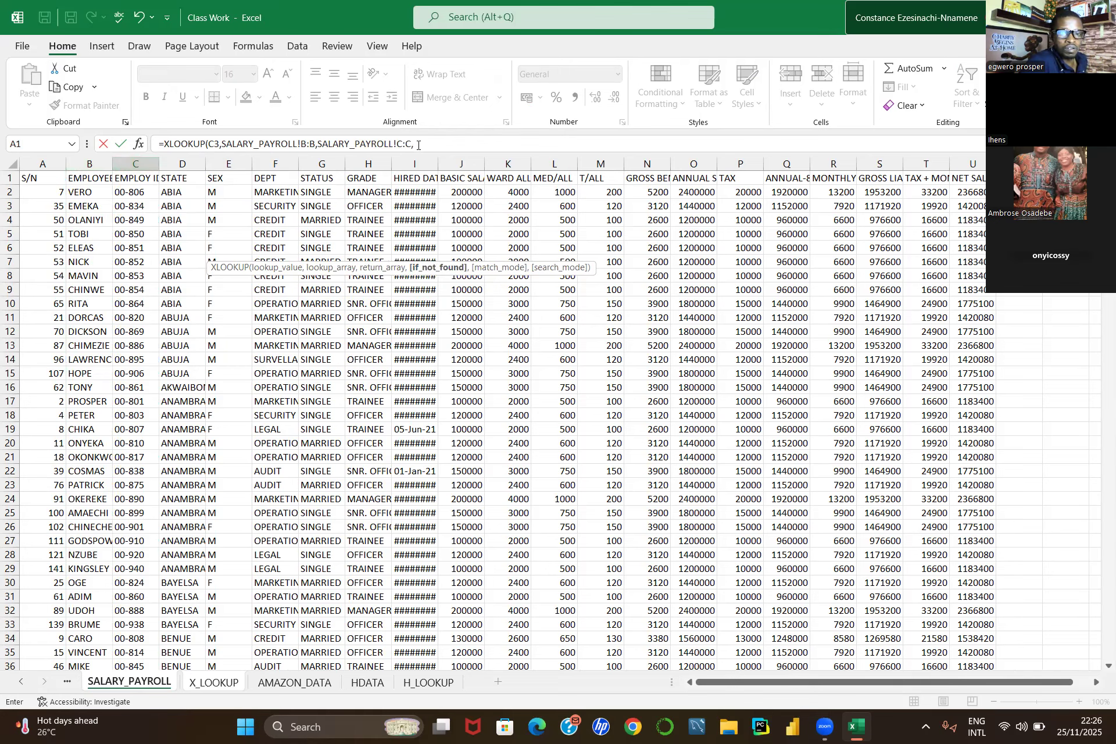
Step: Add "NOT AVALIABLE" as the if-not-found text and 0 as match mode, then try to enter the formula
click(418, 145)
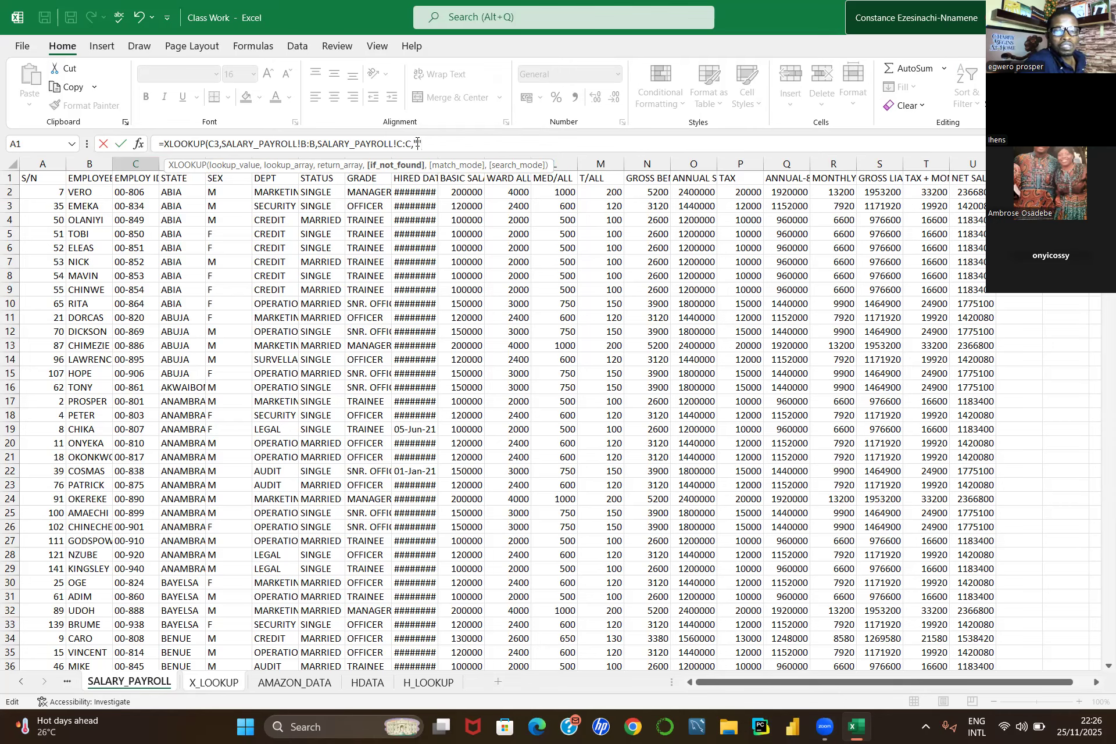
text(NOT")
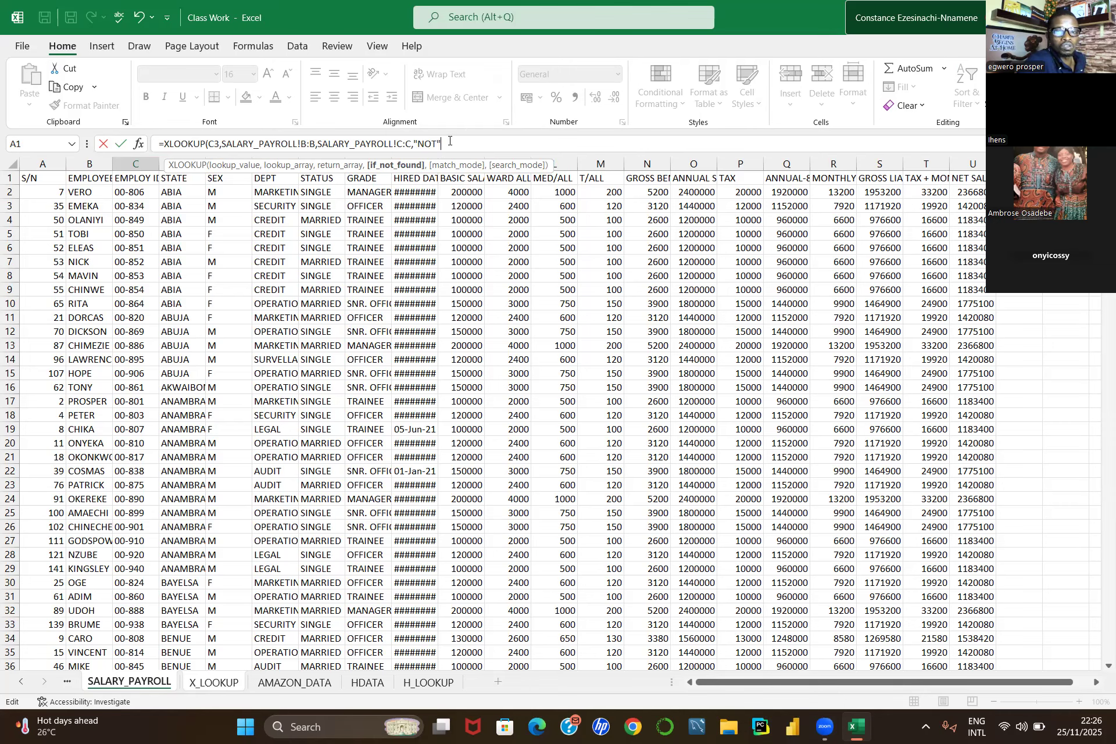
key(BackSpace)
key(BackSpace)
key(BackSpace)
key(BackSpace)
key(BackSpace)
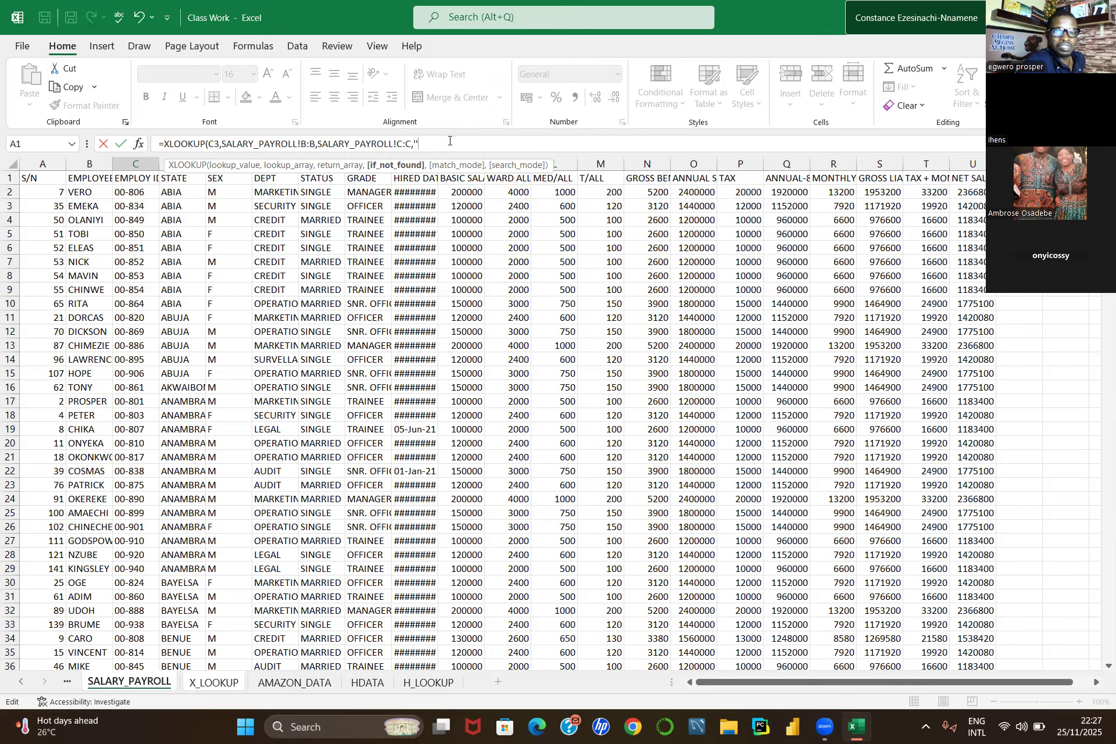
text(NO)
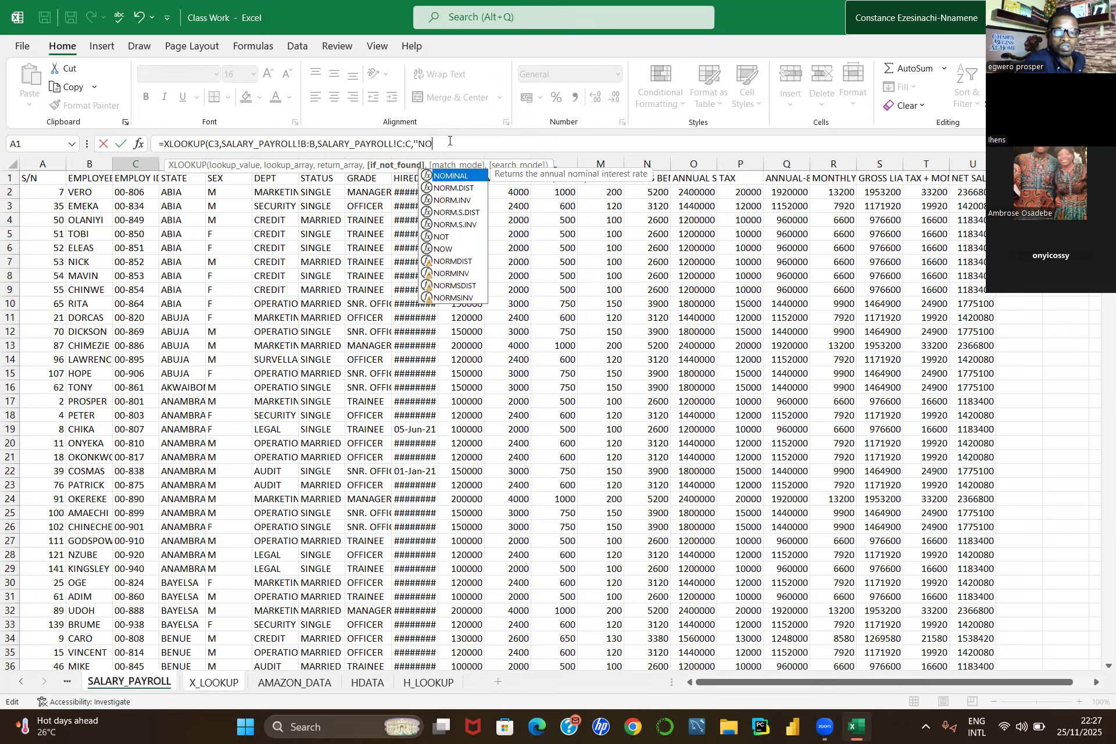
text(T A)
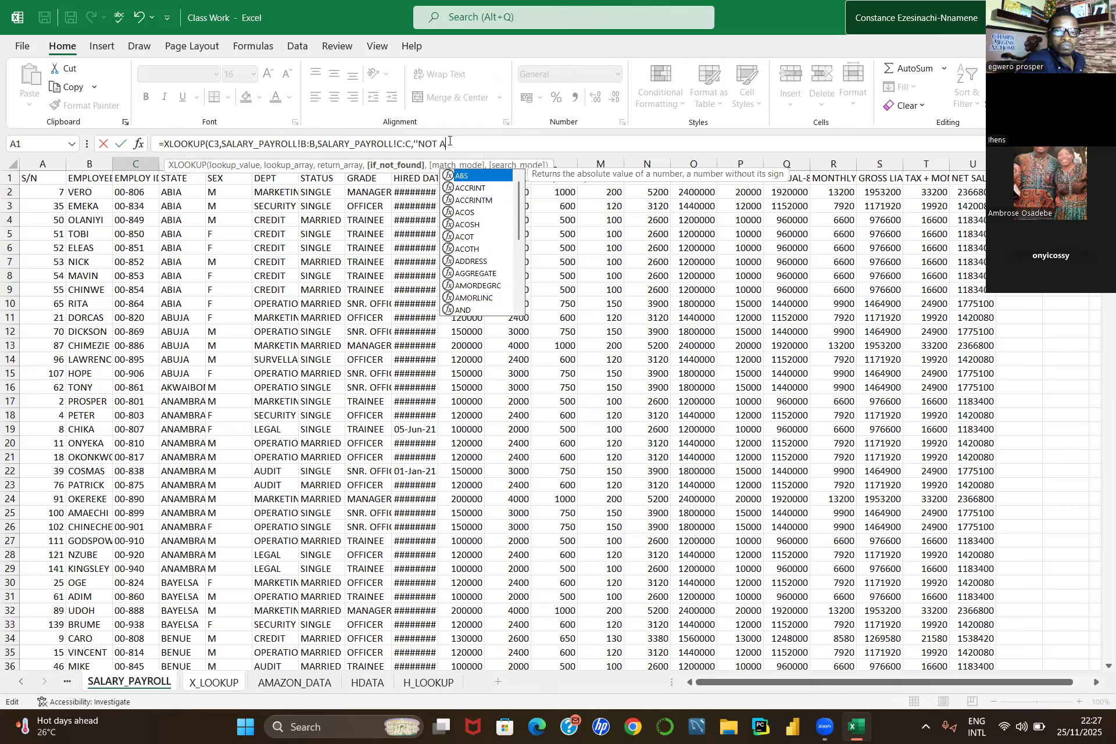
text(VALIA)
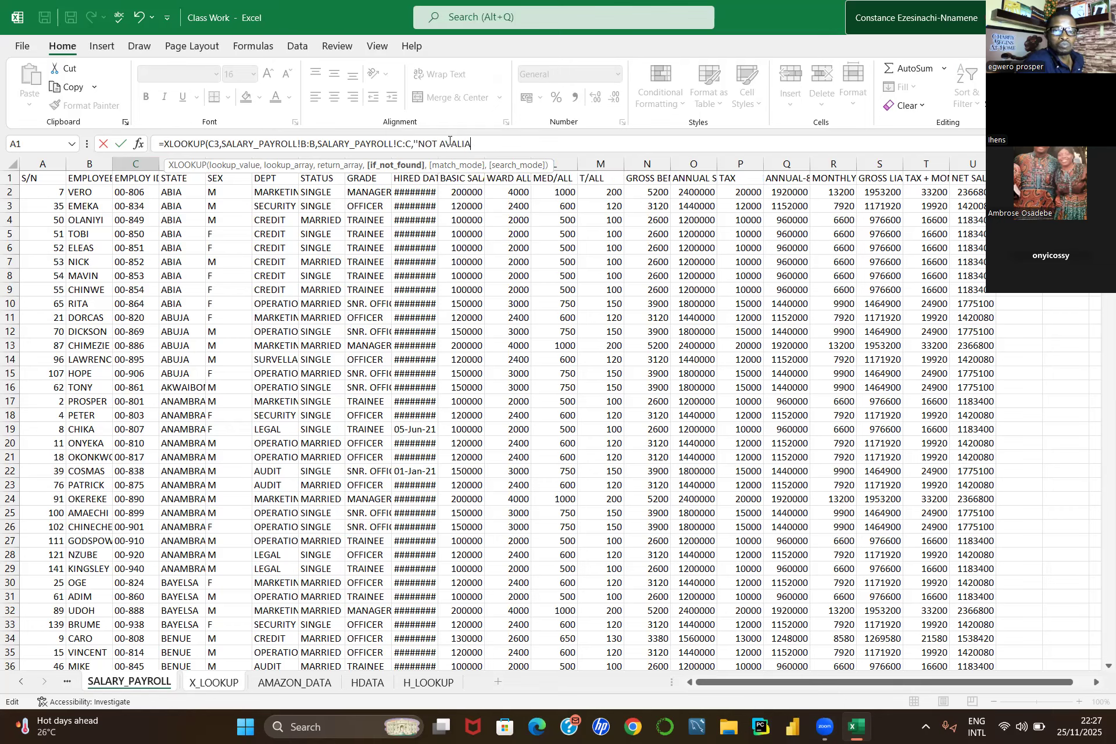
text(BLE)
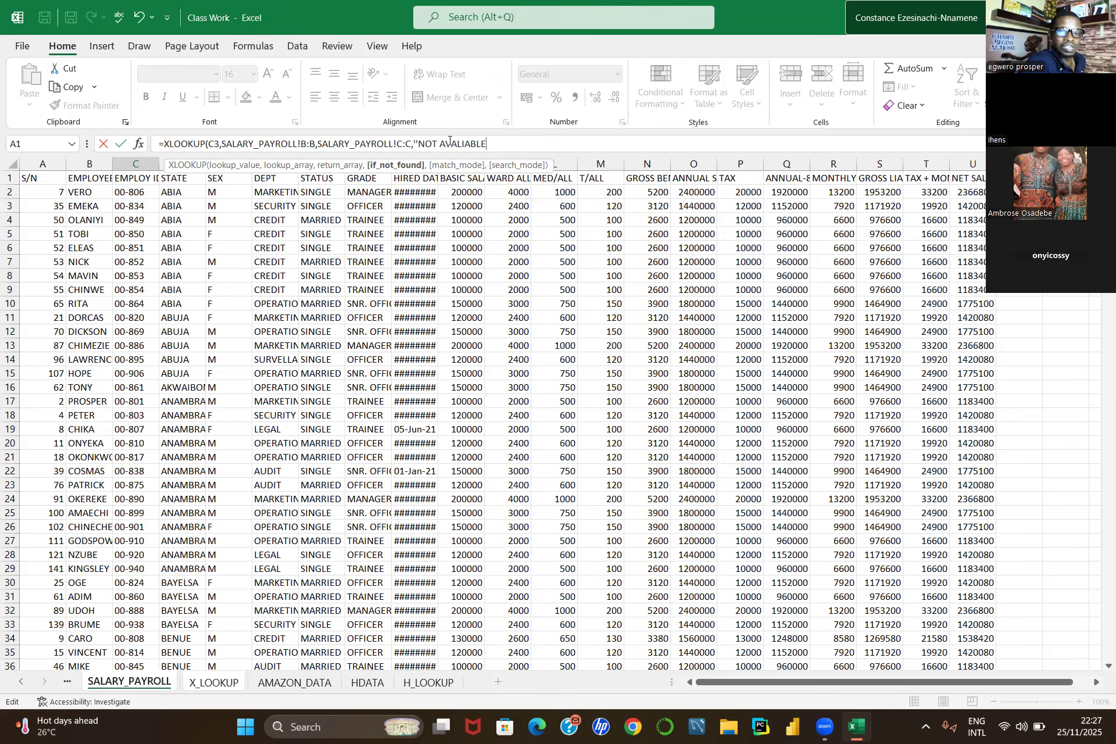
text(")
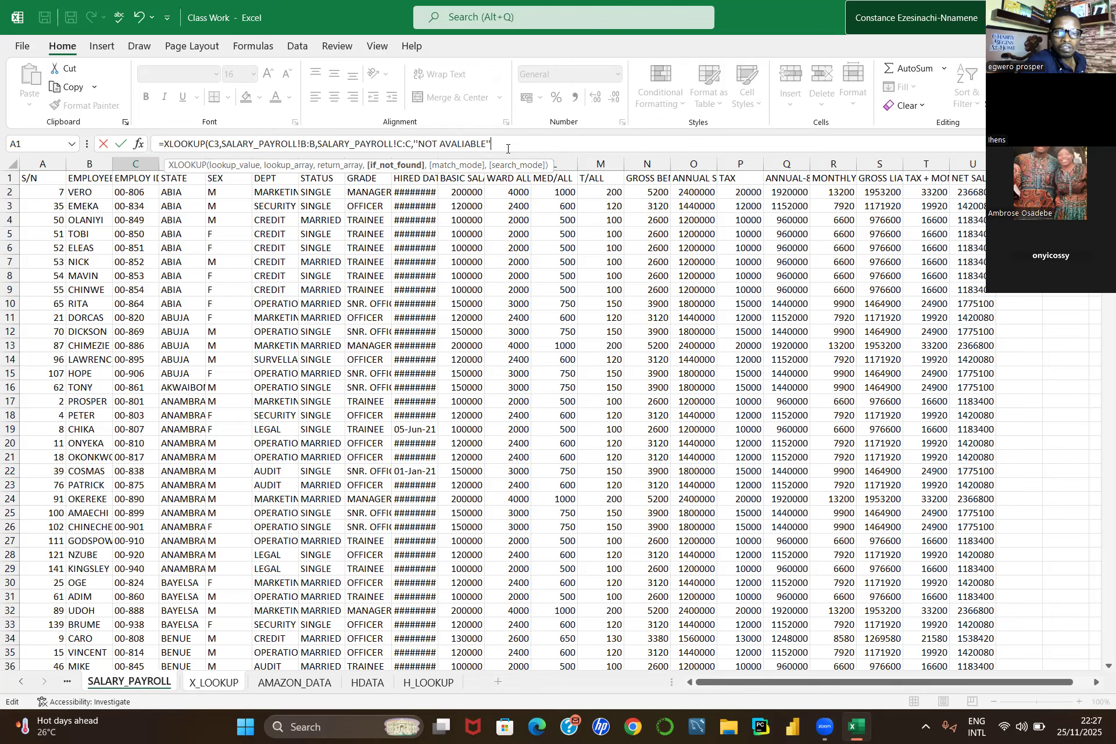
text(,)
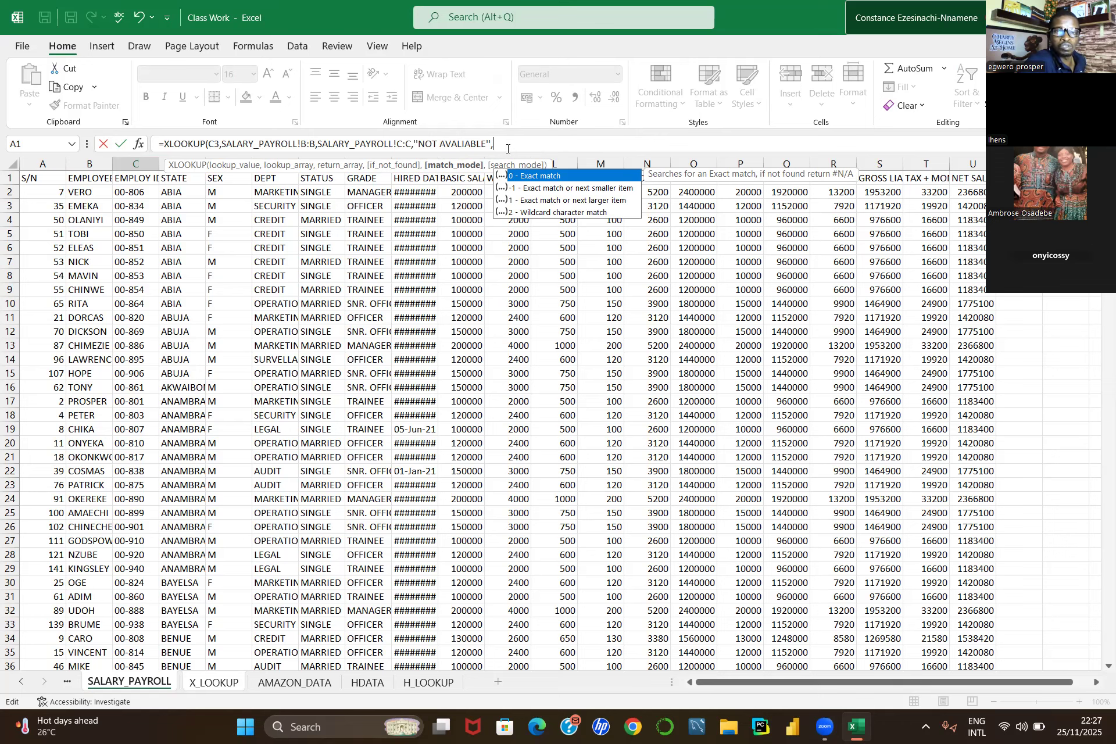
text(0)
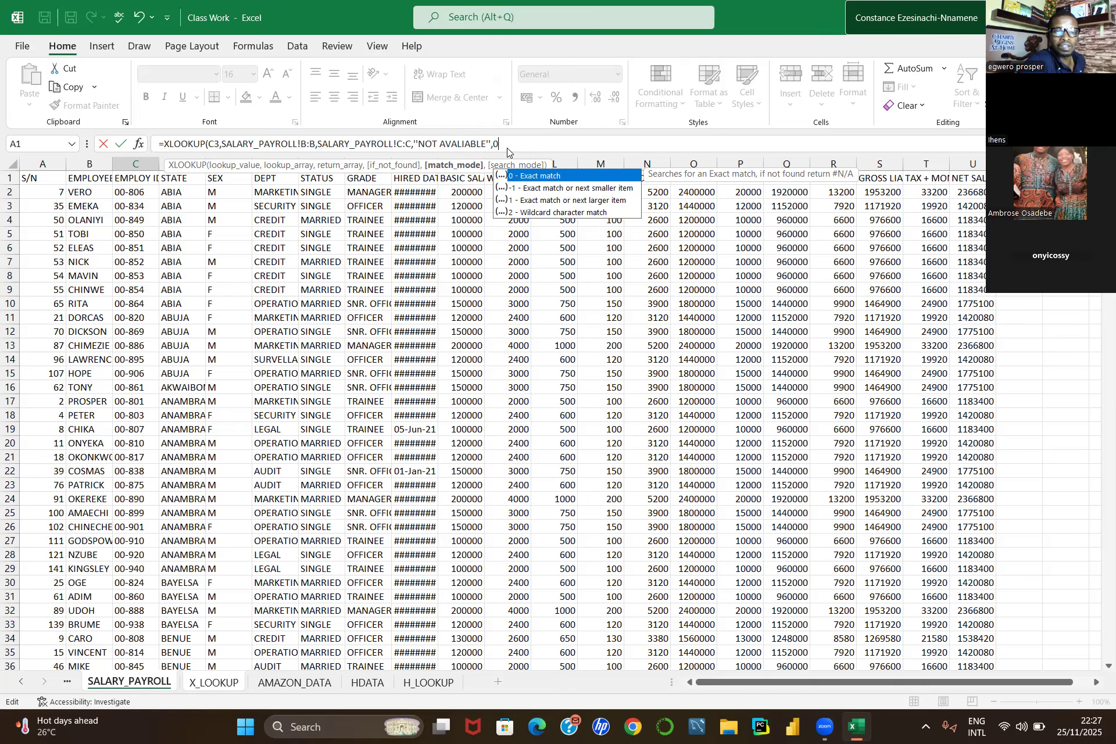
key(Return)
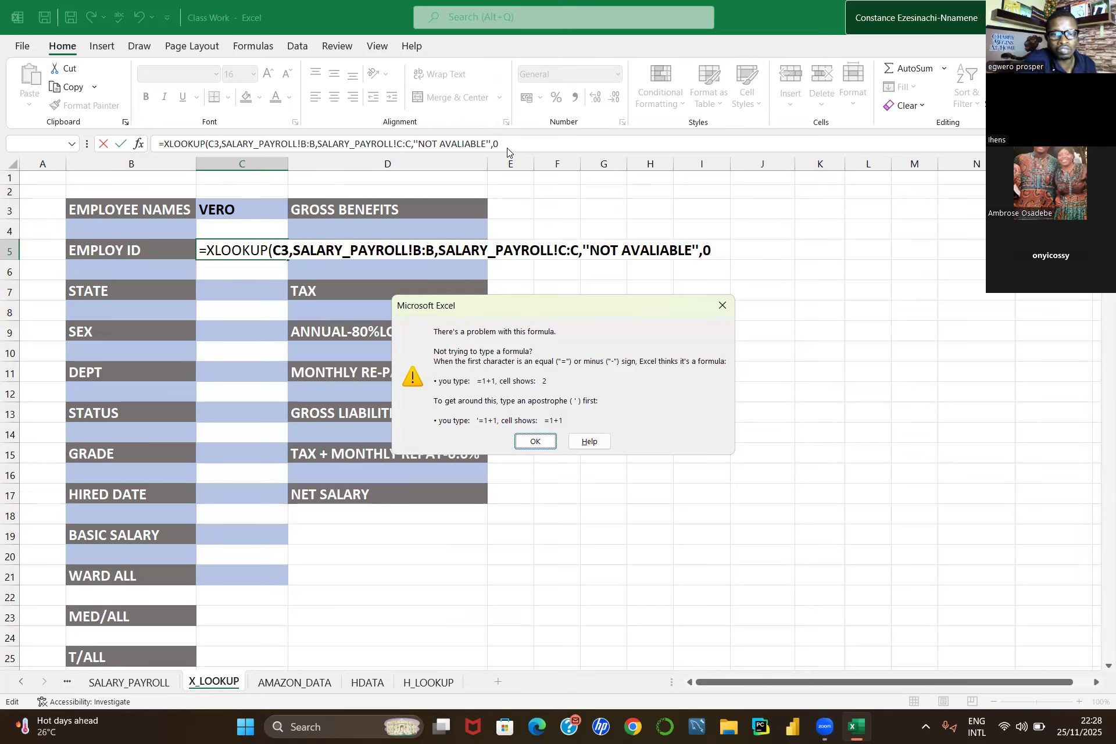
click(536, 442)
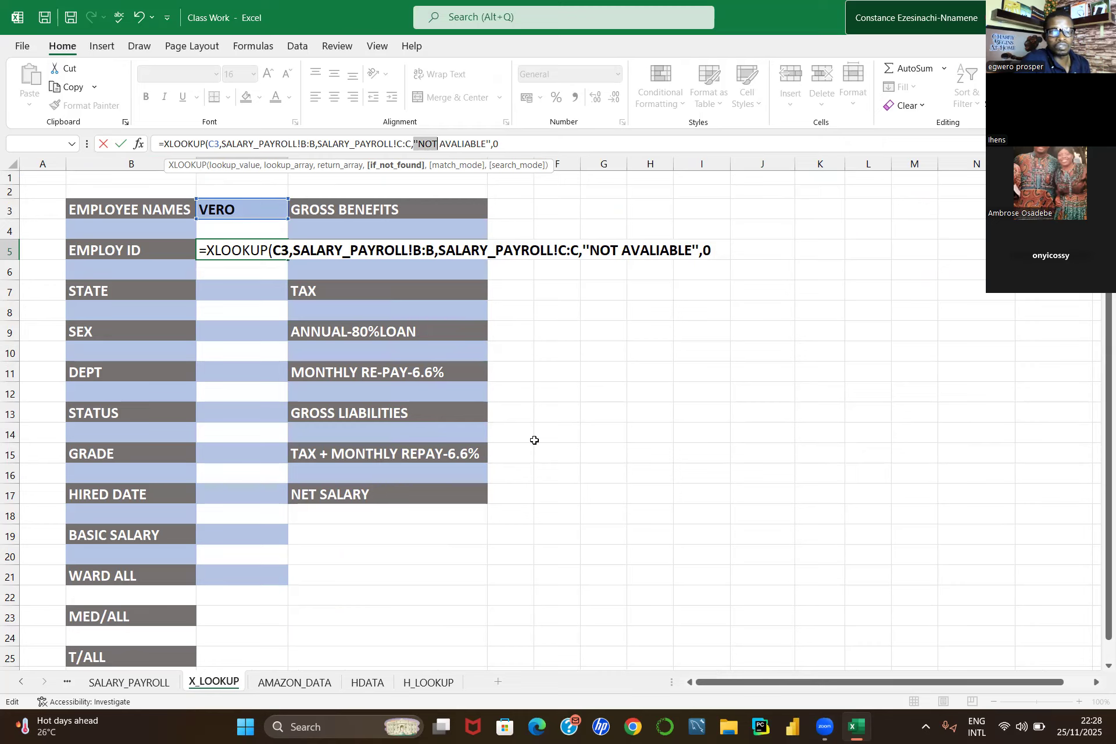
Step: Change the if-not-found text to "NOT FOUND" and try entering the formula again
double_click(664, 248)
drag(692, 249, 618, 257)
key(BackSpace)
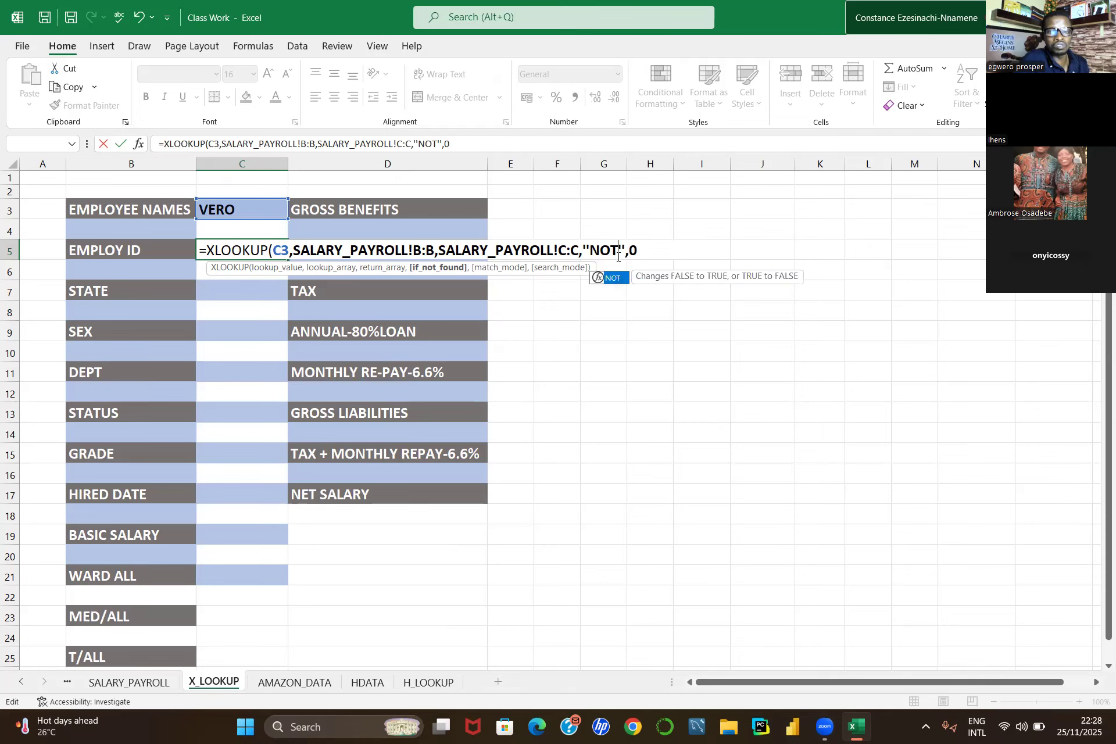
text(FOUND)
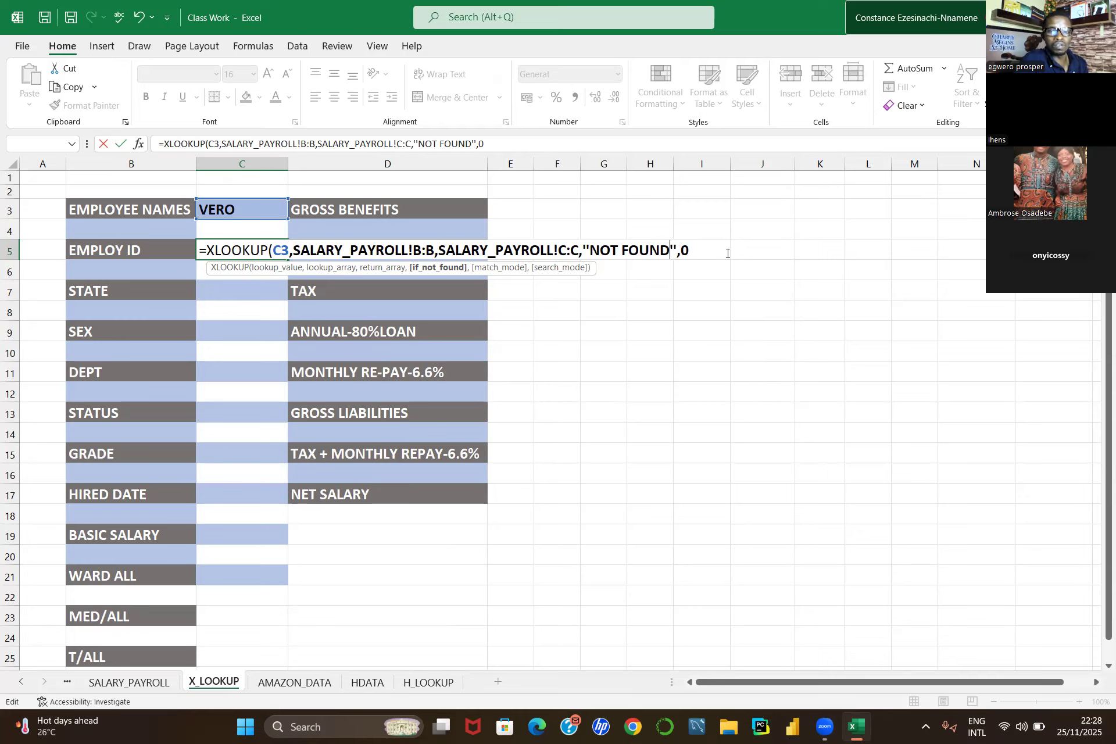
key(Return)
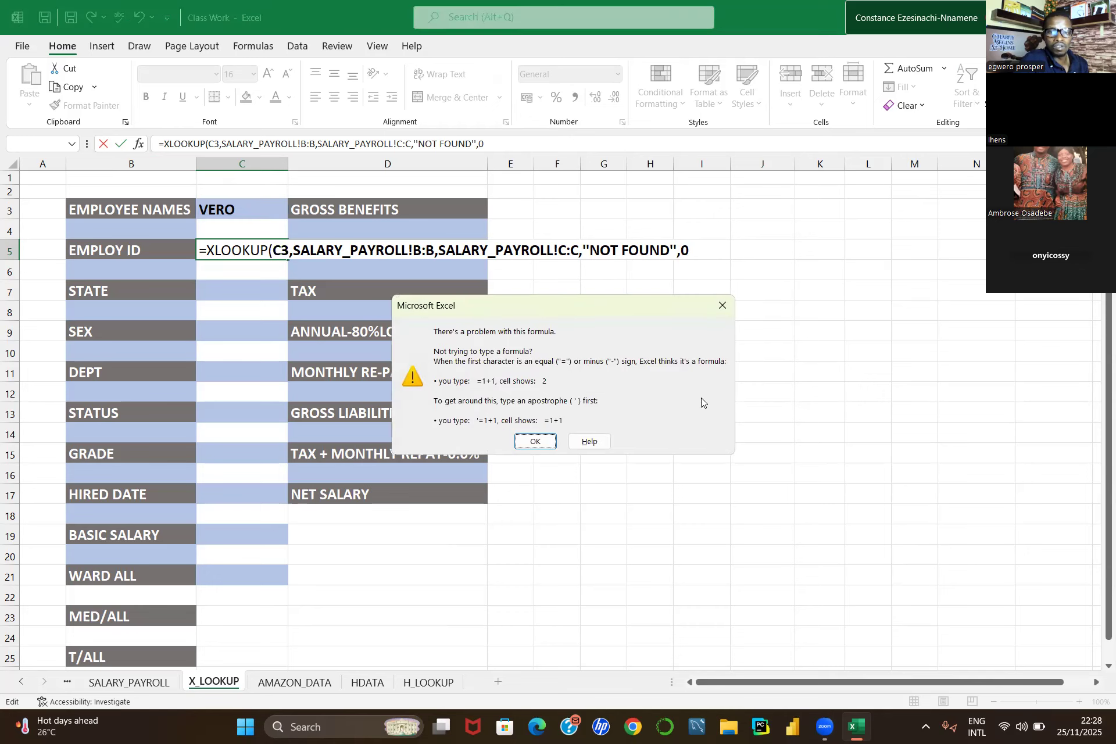
click(535, 441)
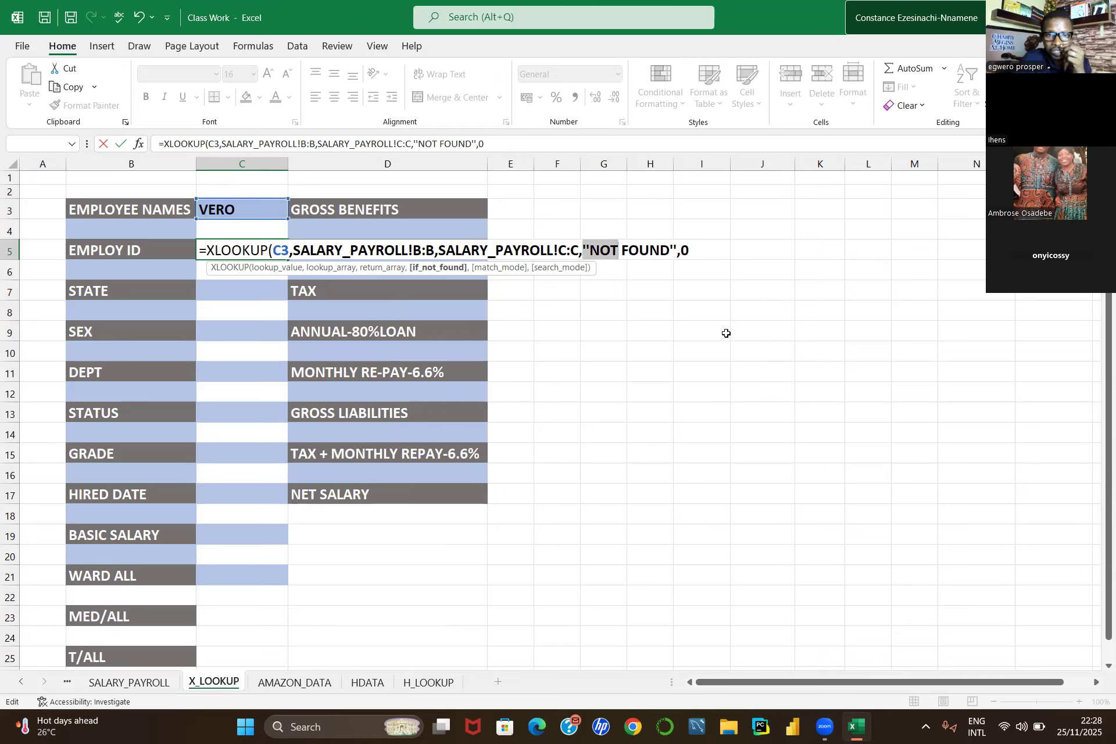
Step: Remove the if-not-found text and match mode from the C5 XLOOKUP formula, keeping only lookup and return arrays, and enter it
click(699, 252)
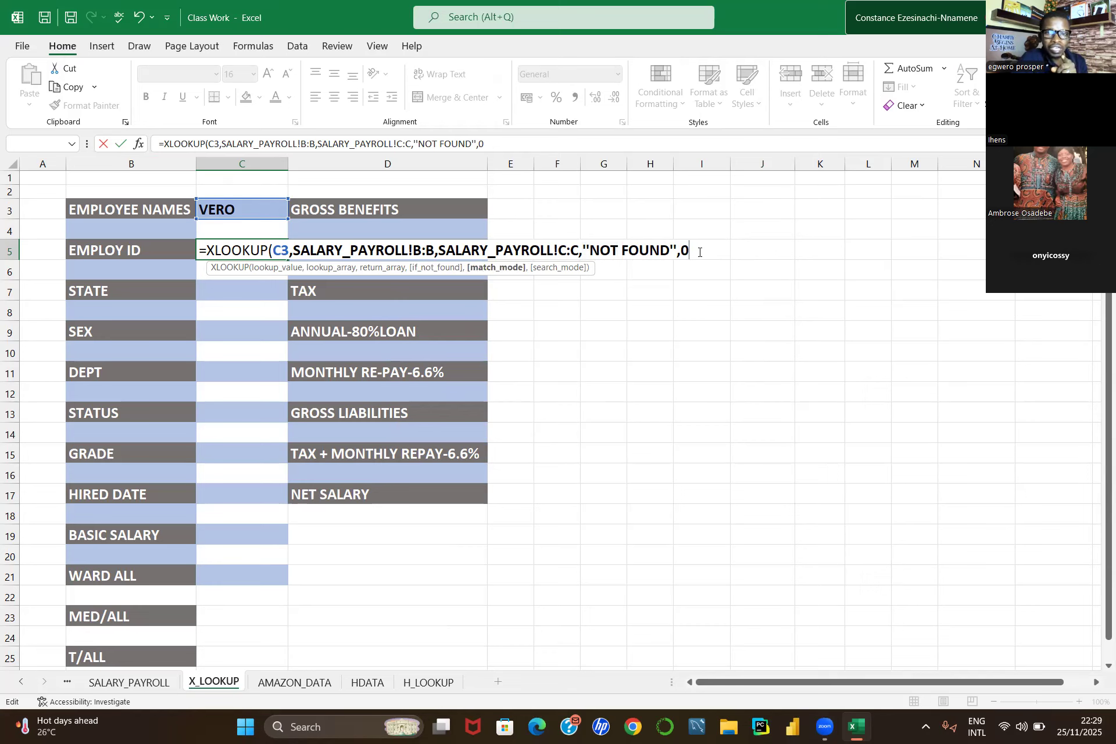
key(BackSpace)
text(0)
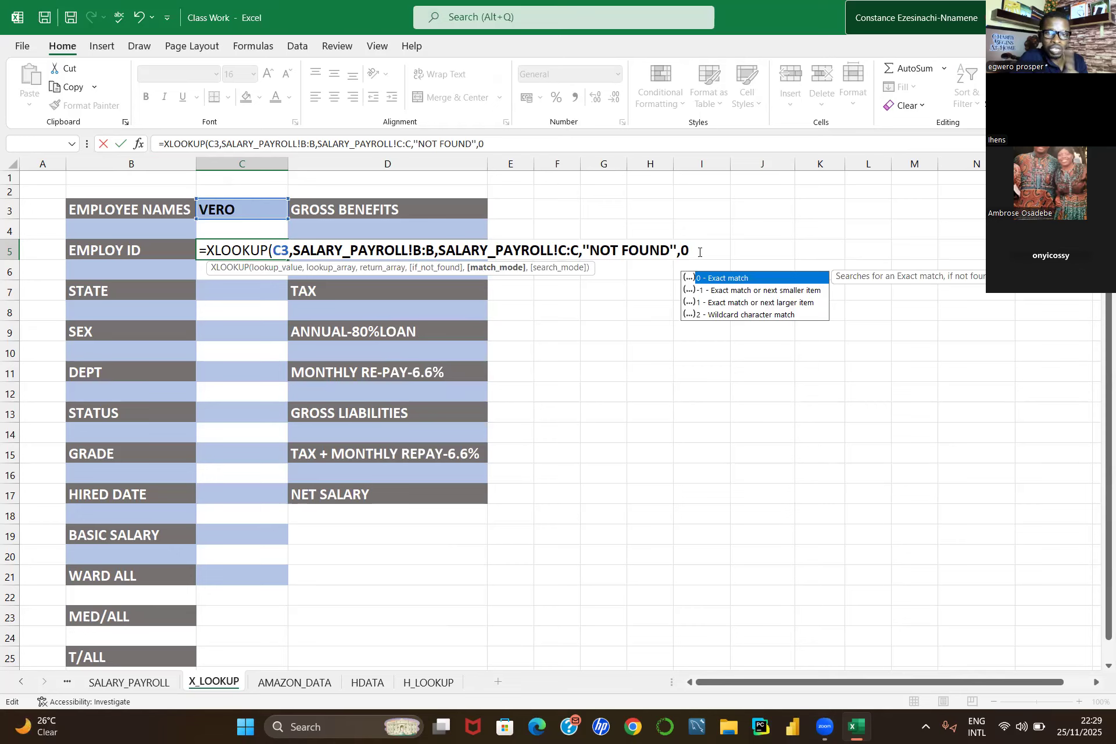
key(BackSpace)
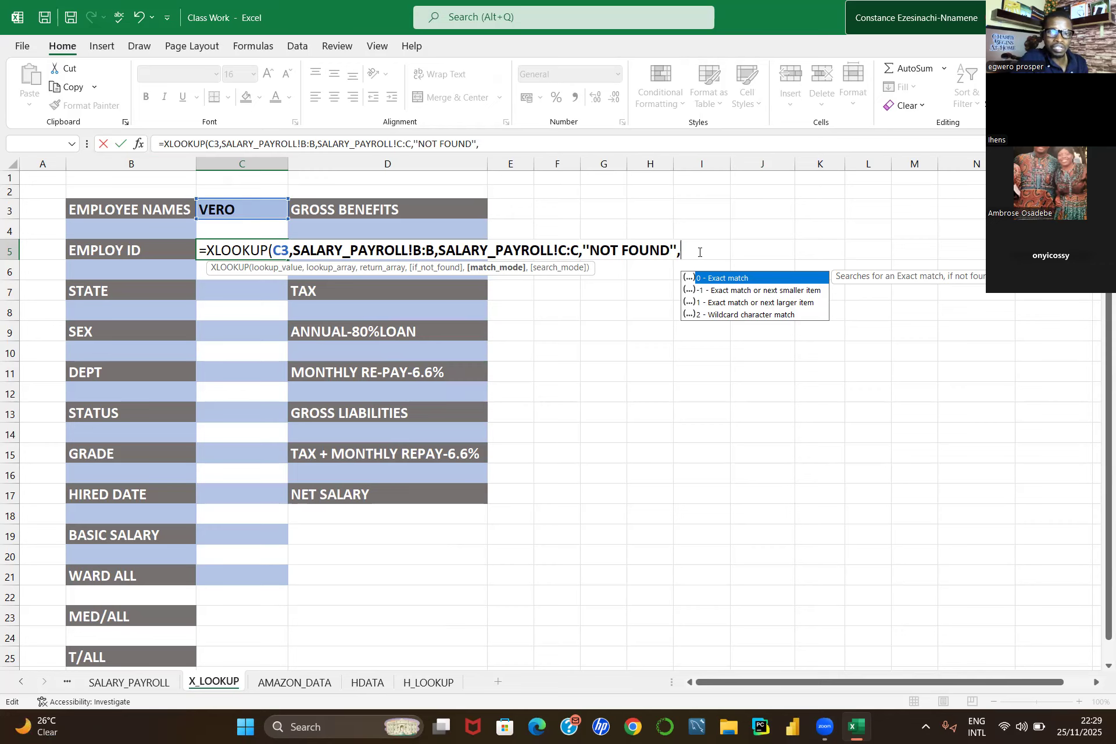
key(BackSpace)
key(BackSpace)
key(BackSpace)
key(BackSpace)
key(BackSpace)
key(BackSpace)
key(BackSpace)
key(BackSpace)
key(BackSpace)
key(BackSpace)
key(BackSpace)
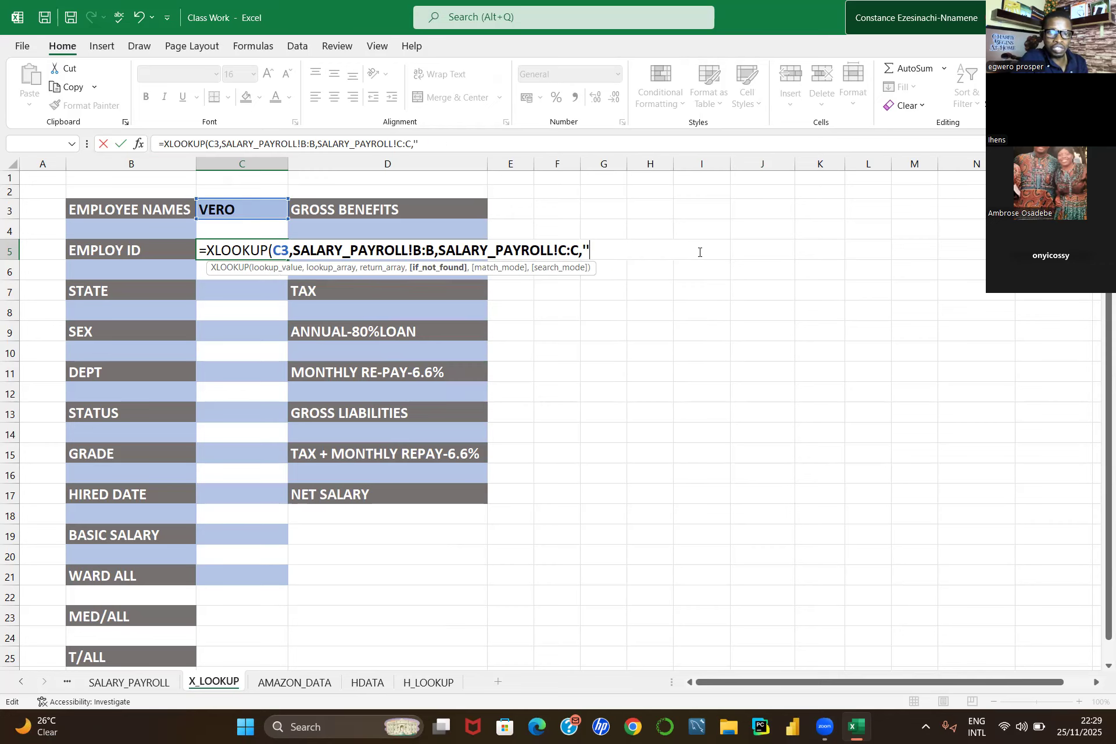
key(BackSpace)
key(BackSpace)
key(BackSpace)
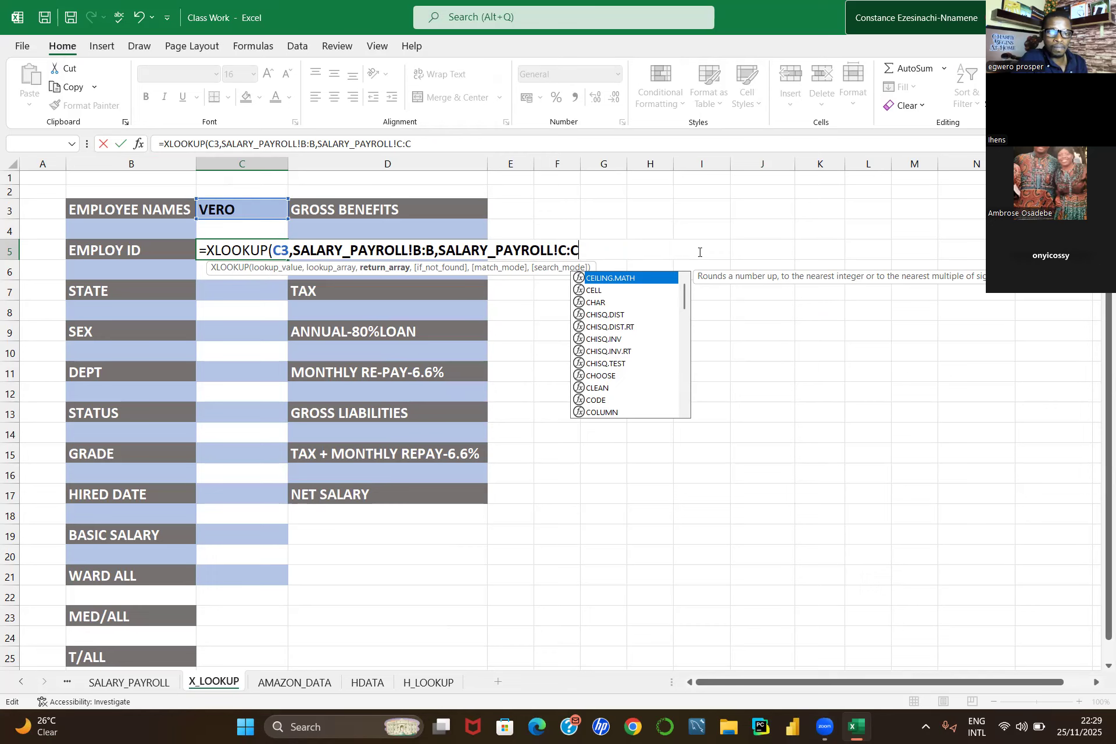
key(Return)
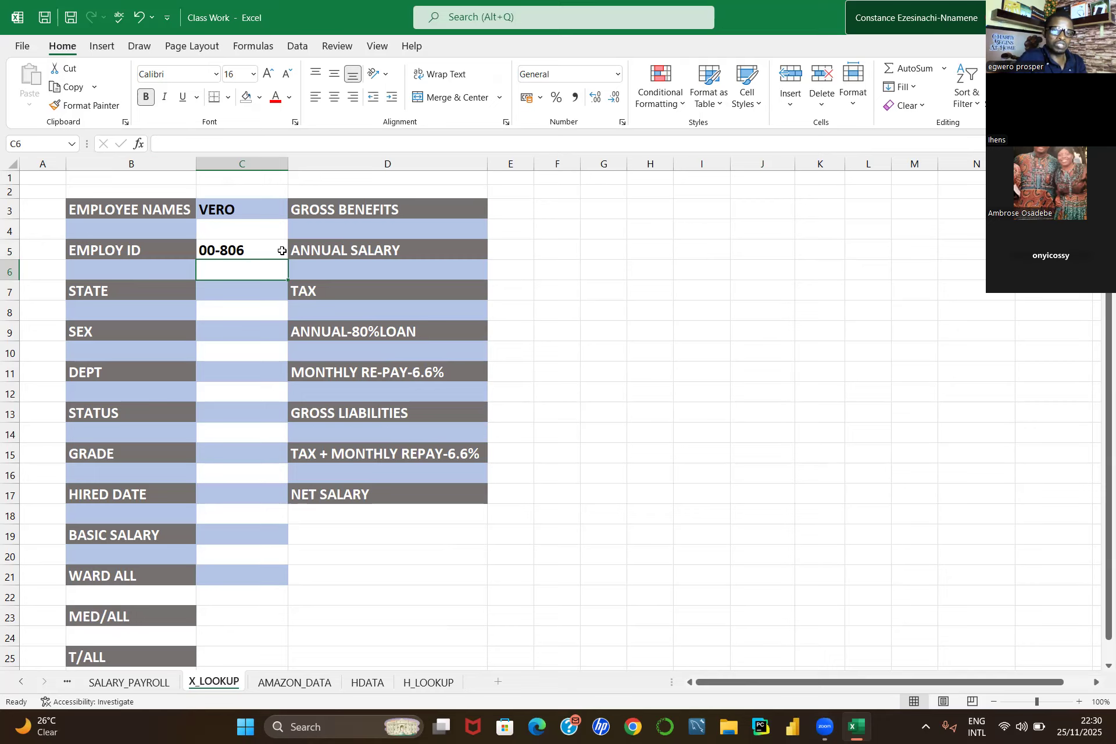
Step: Pick EMEKA and MAVIN in turn from the employee name dropdown in C3 to test the lookup
click(261, 206)
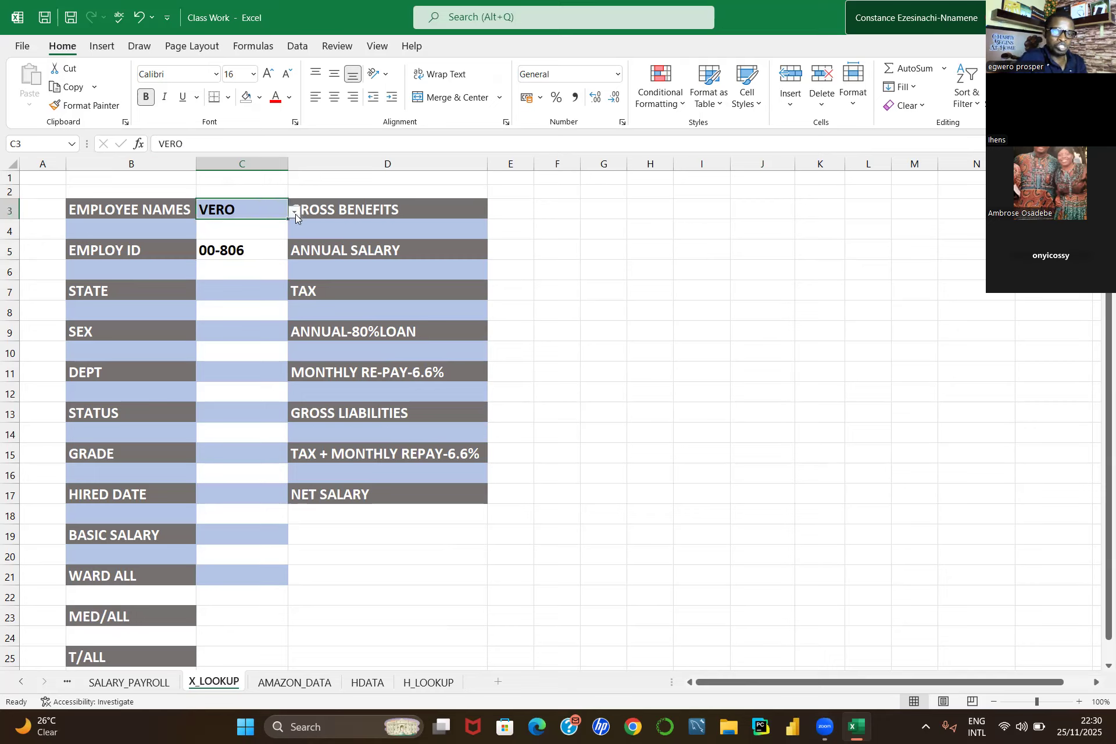
click(295, 215)
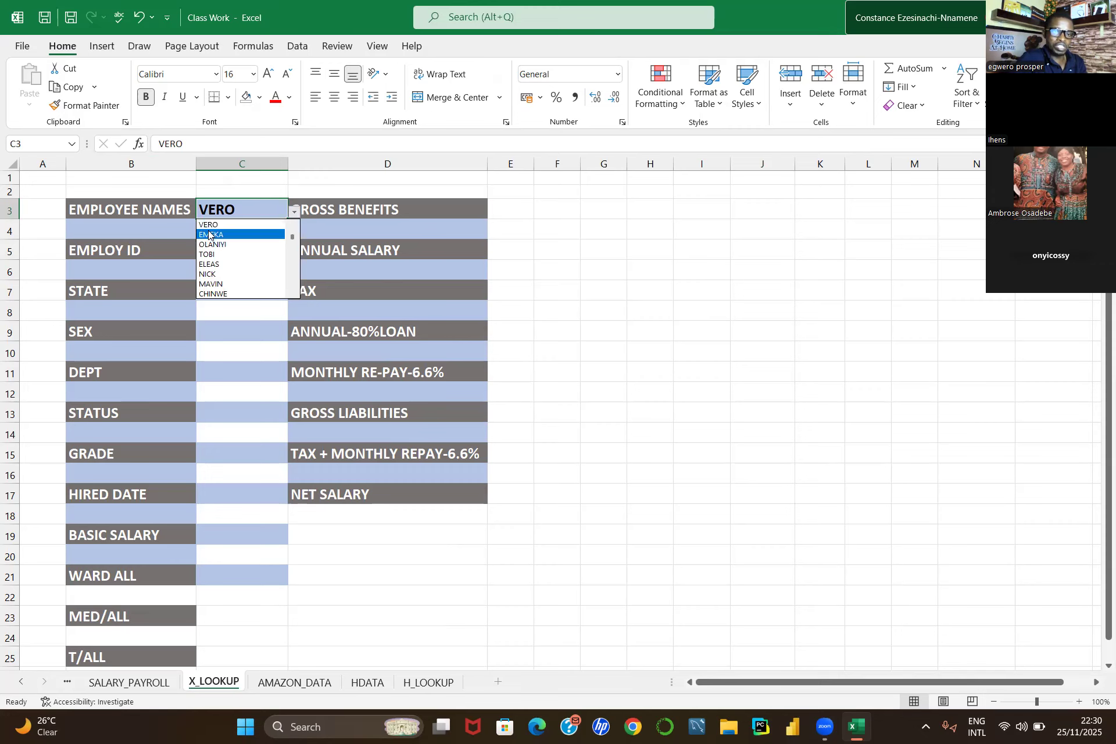
click(208, 234)
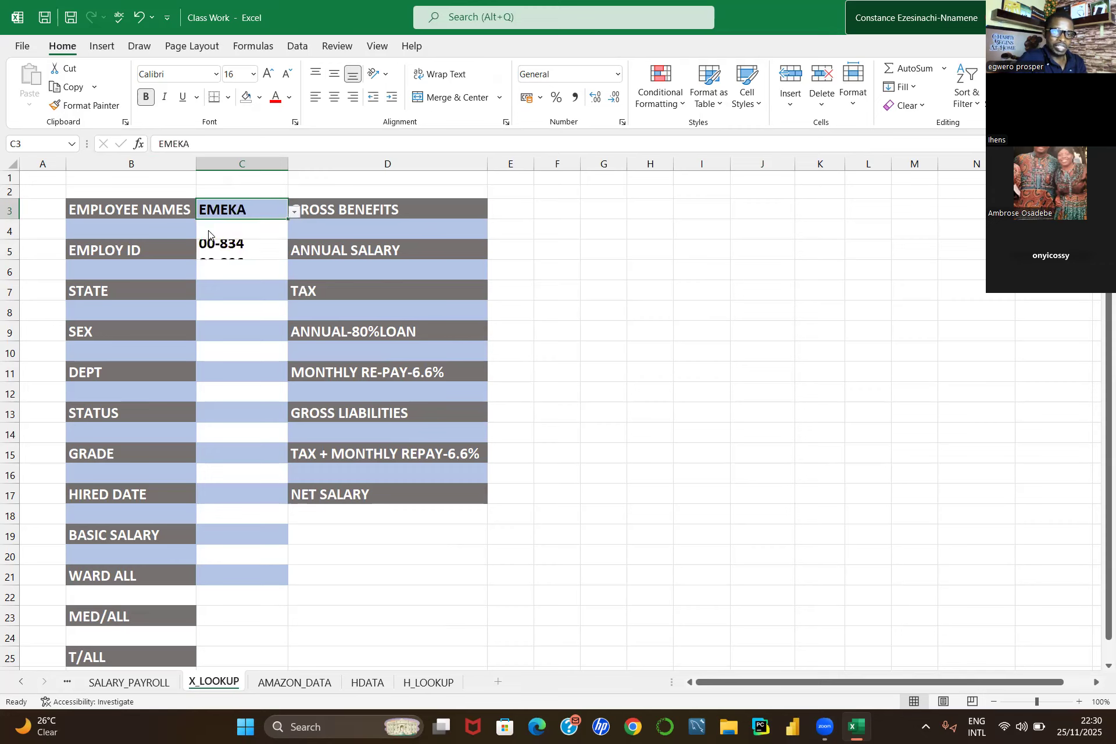
click(292, 215)
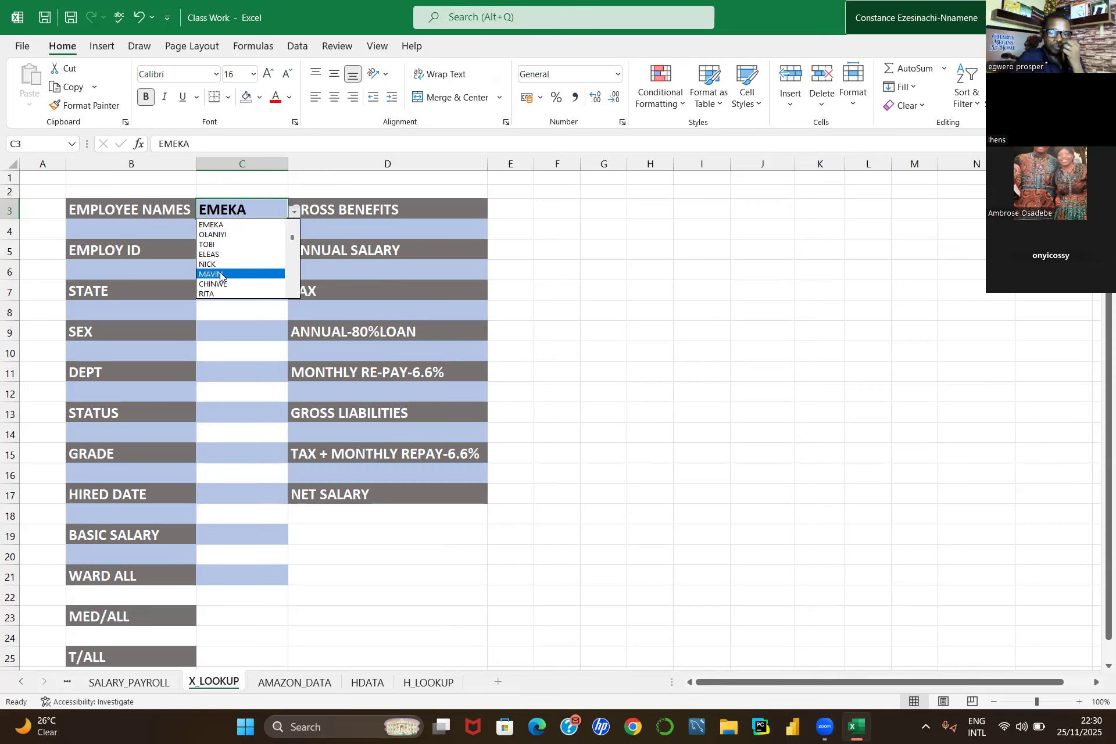
click(220, 274)
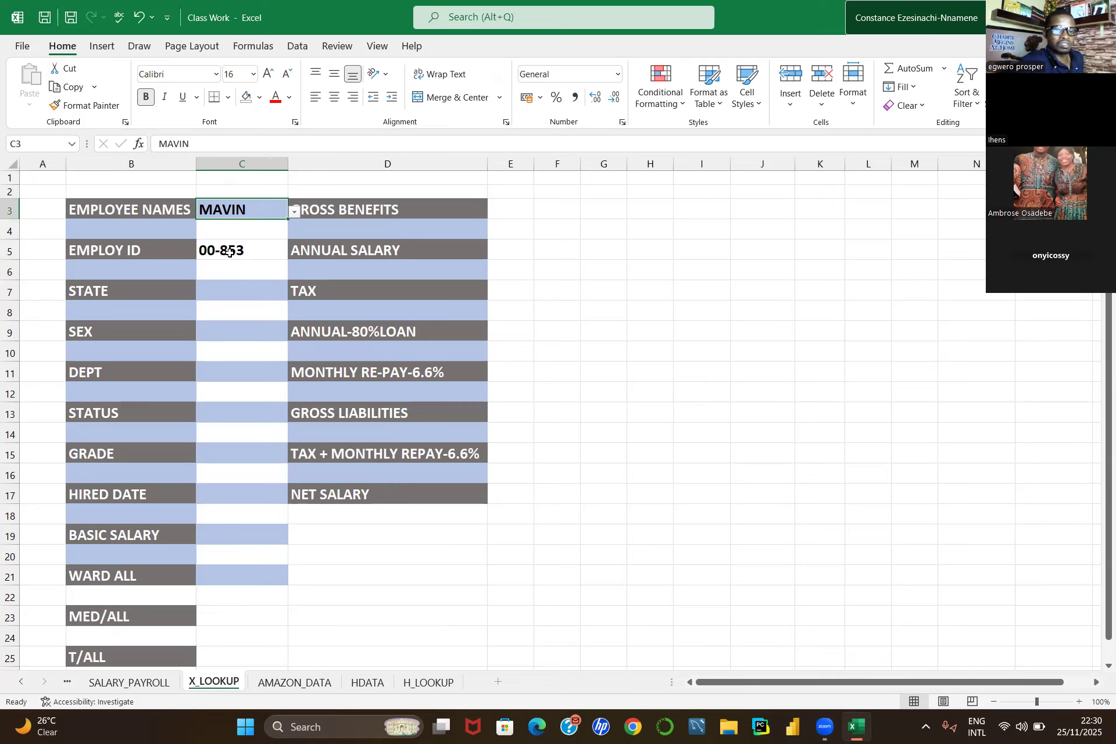
Step: Copy the XLOOKUP formula text of C5 from the formula bar
click(230, 253)
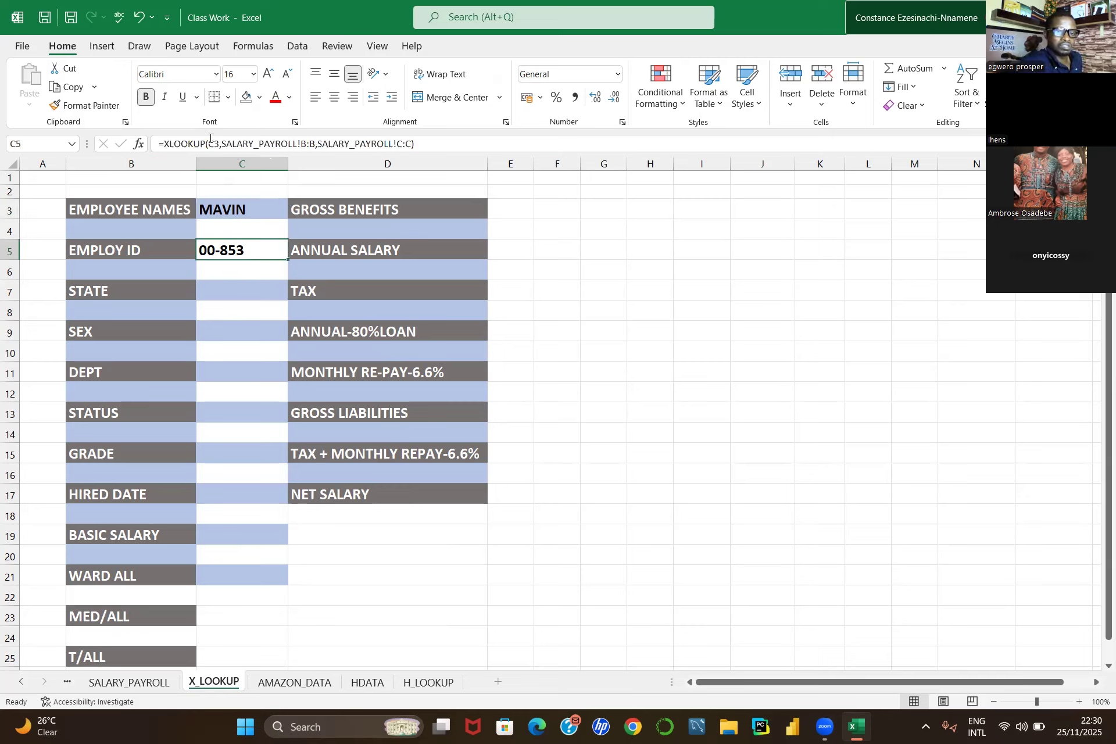
click(159, 143)
drag(160, 143, 205, 143)
drag(334, 123, 420, 121)
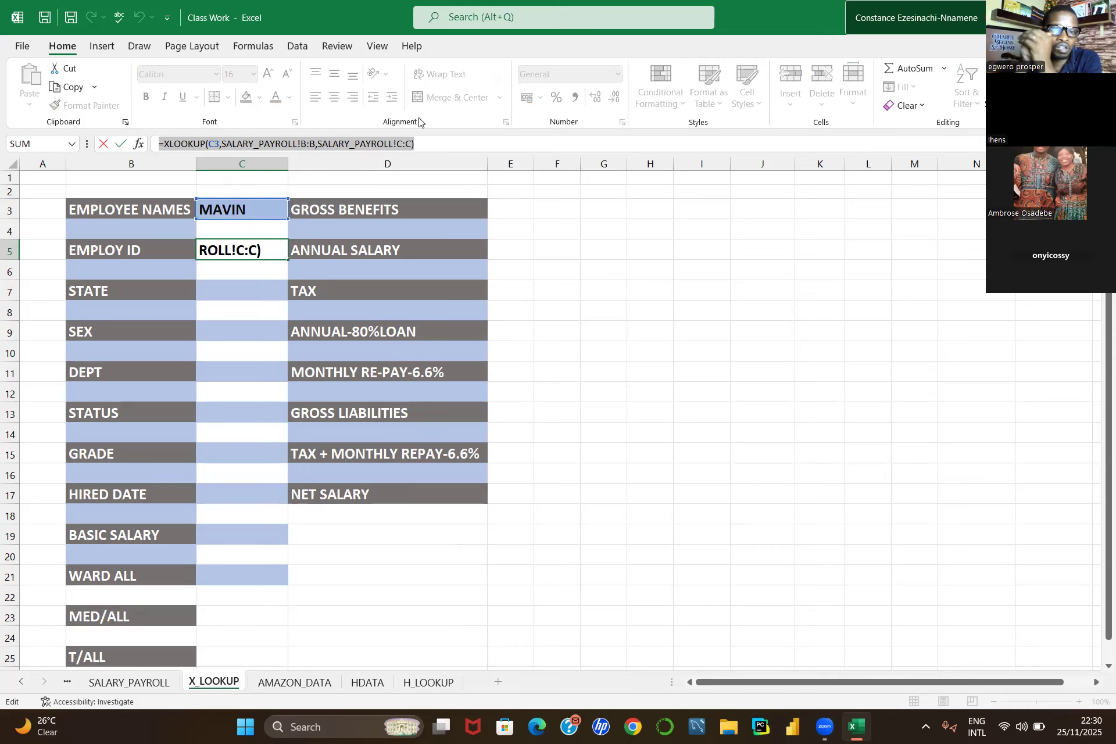
key(ctrl+c)
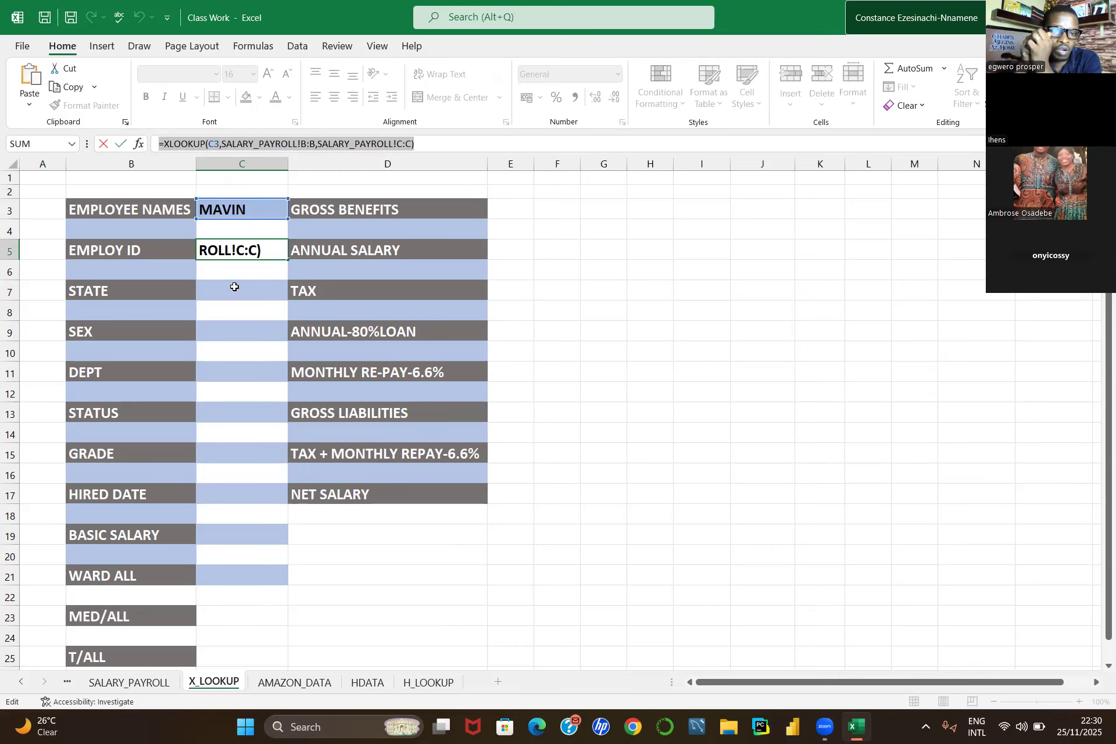
text(=)
click(235, 287)
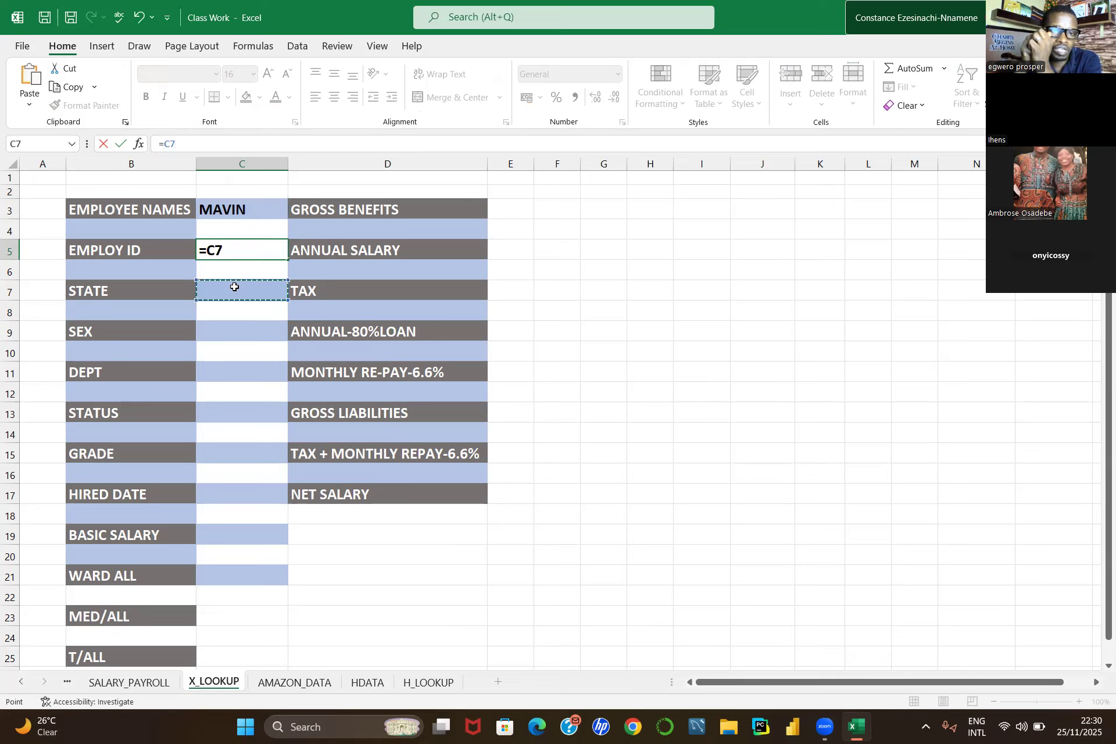
key(ctrl+v)
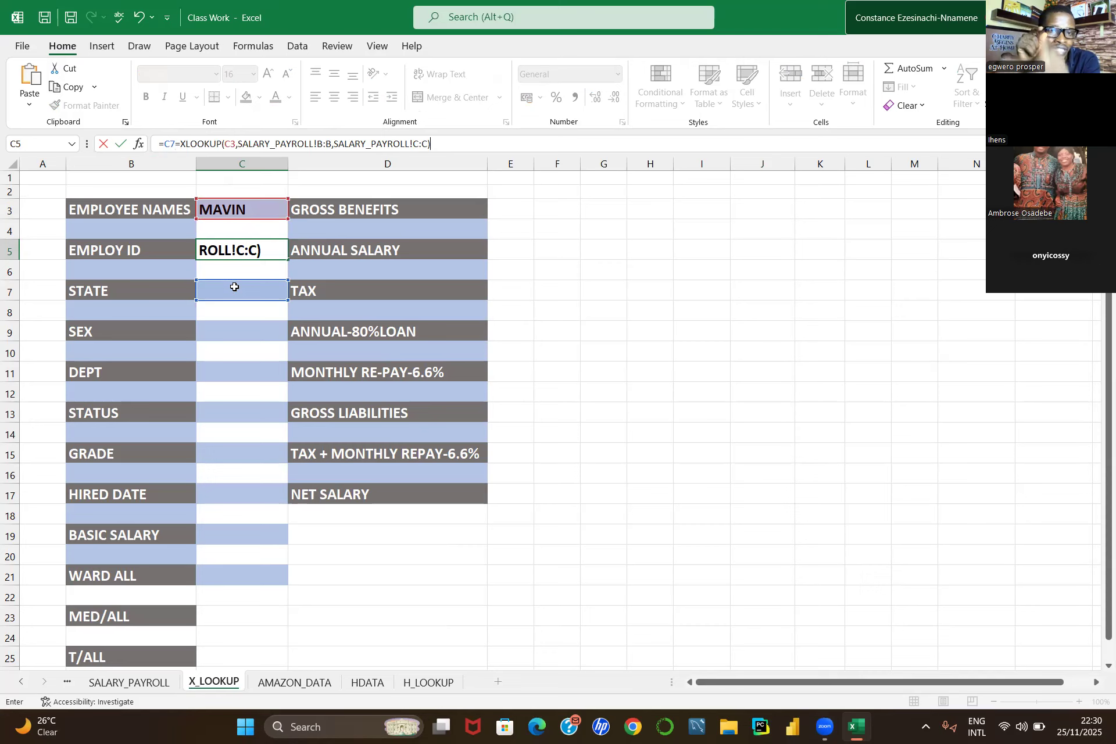
key(ctrl+z)
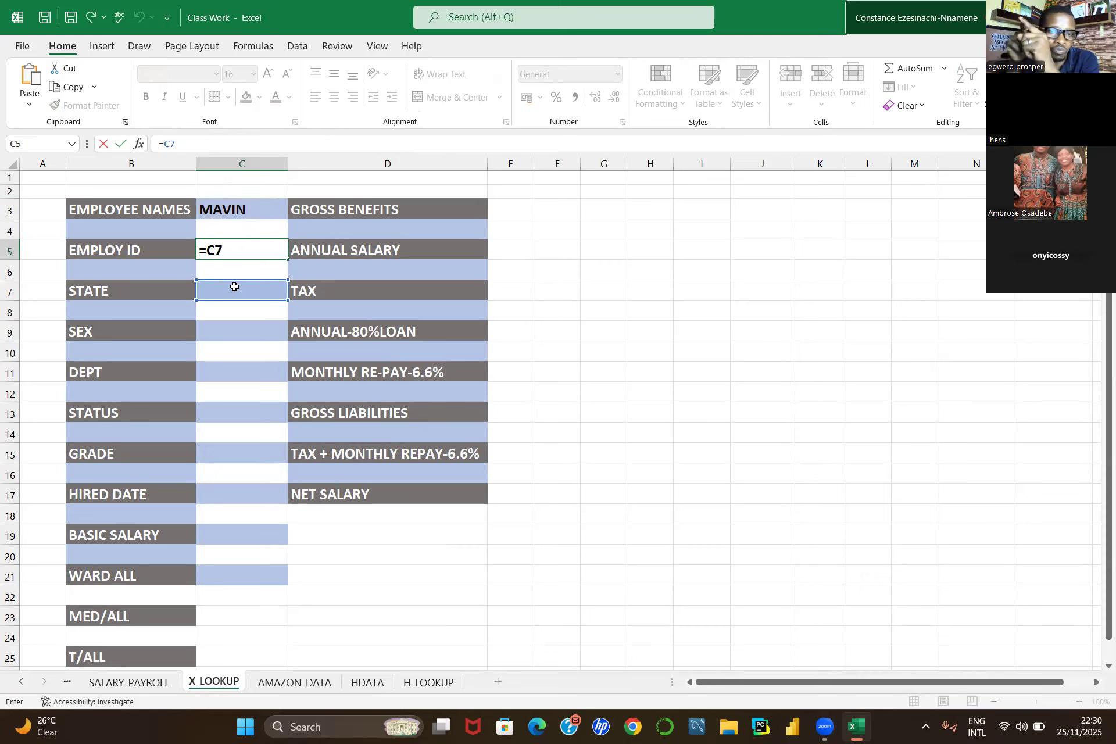
click(515, 268)
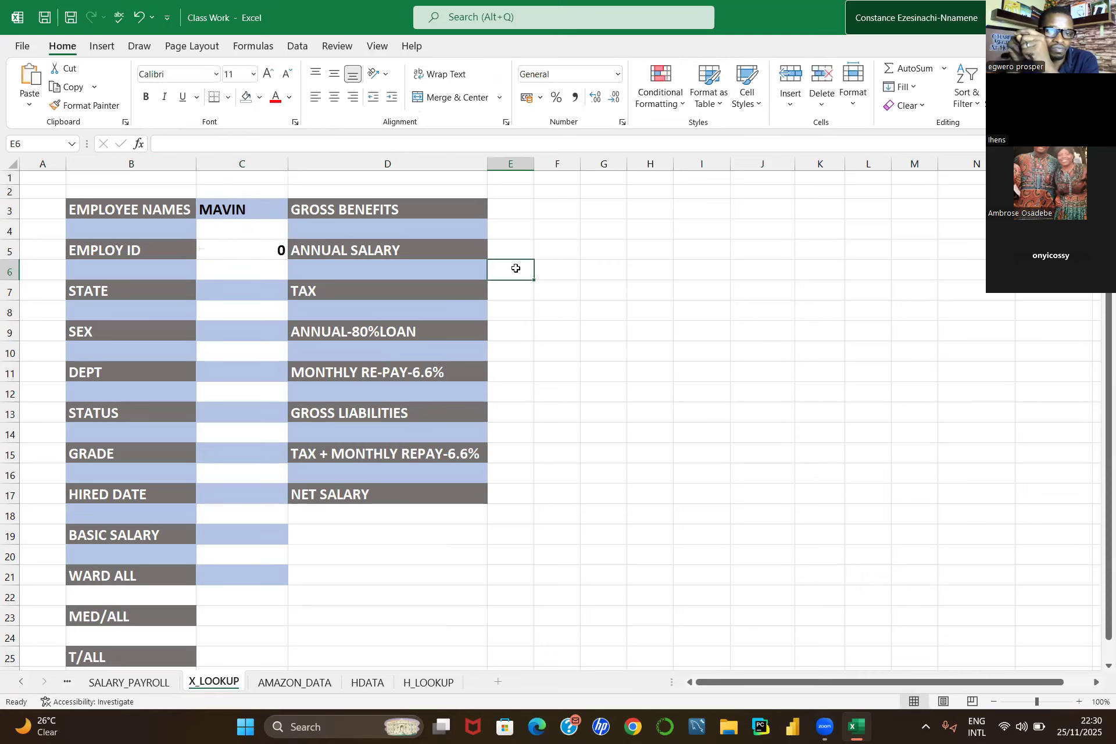
click(246, 247)
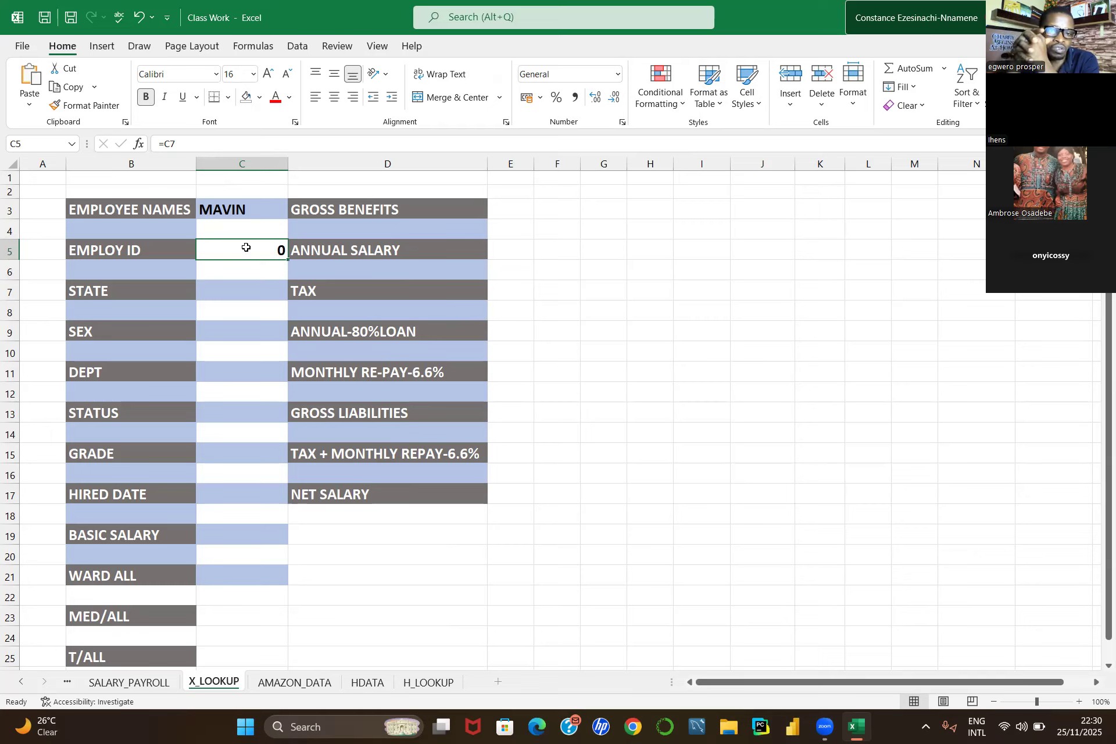
key(ctrl+z)
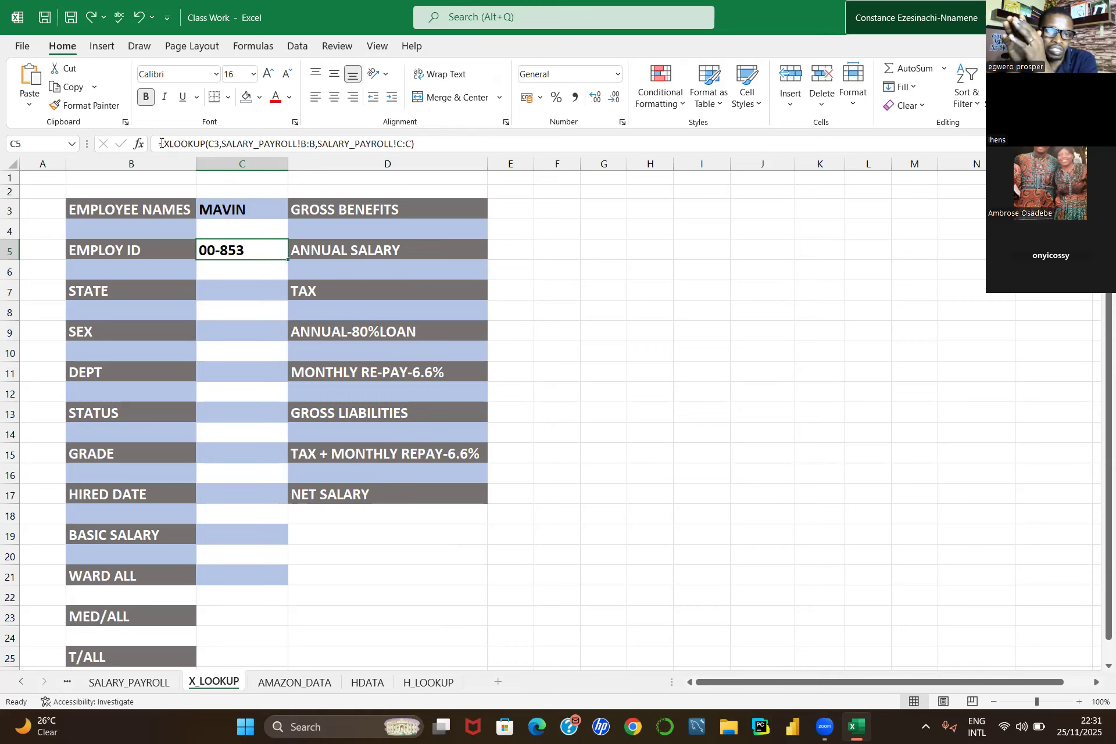
Step: Paste the copied XLOOKUP formula into the STATE cell C7
drag(158, 142, 418, 145)
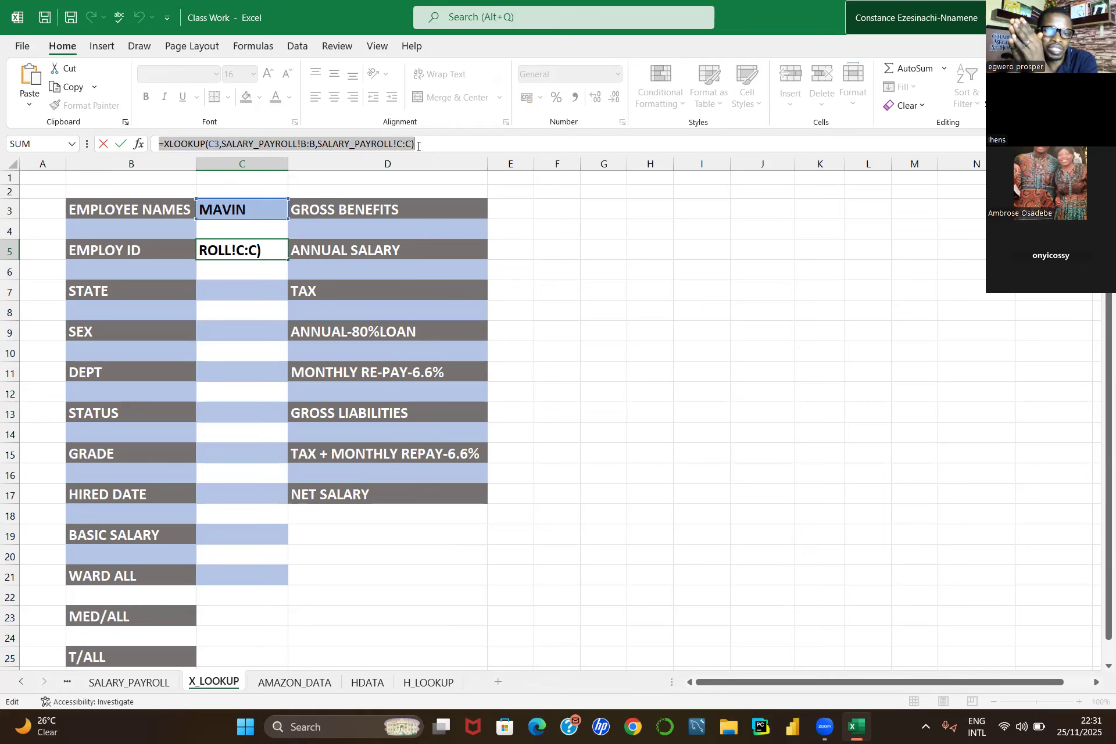
key(Return)
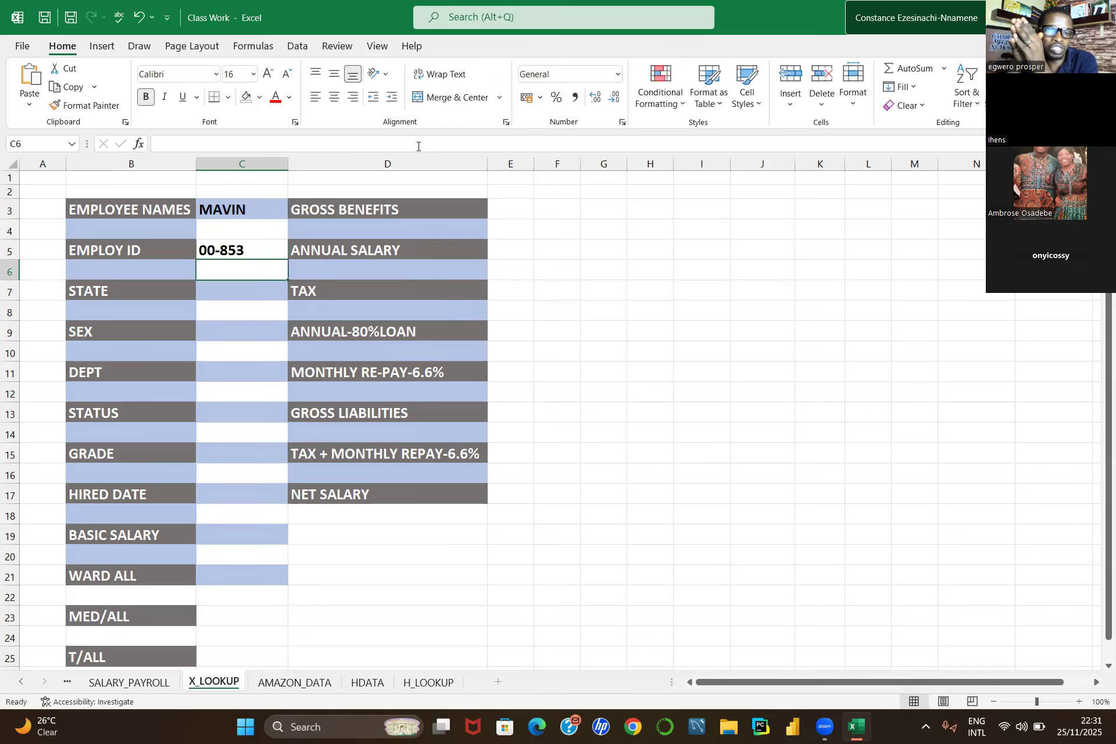
click(247, 281)
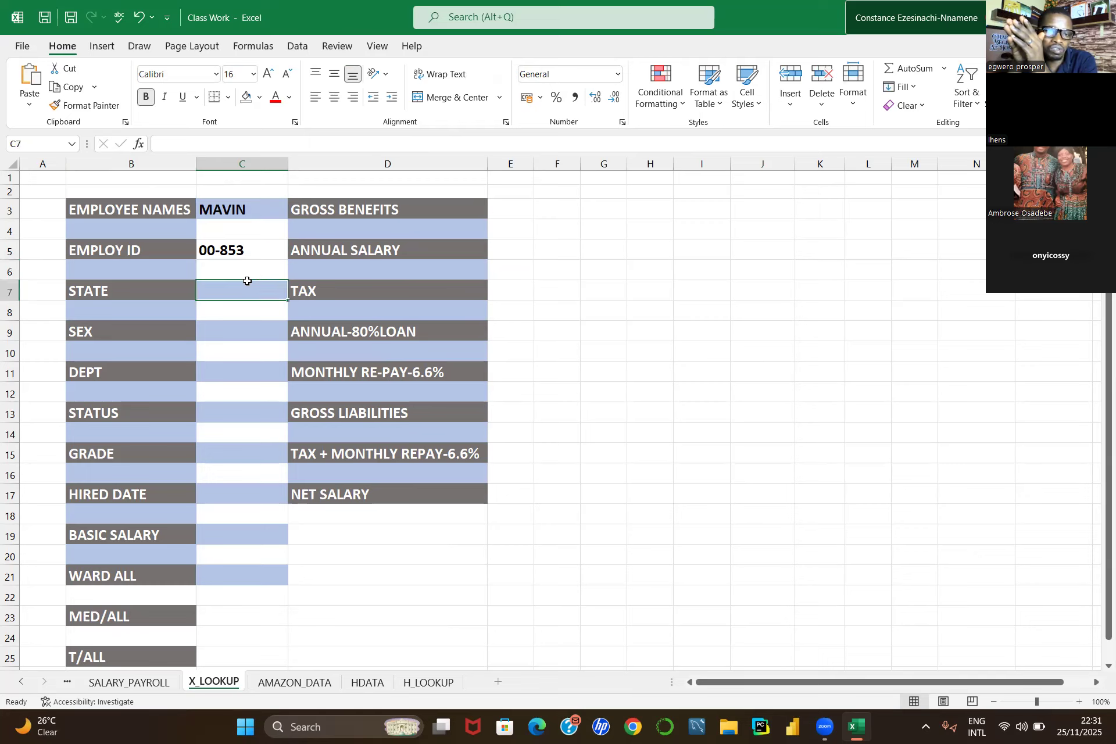
key(ctrl+v)
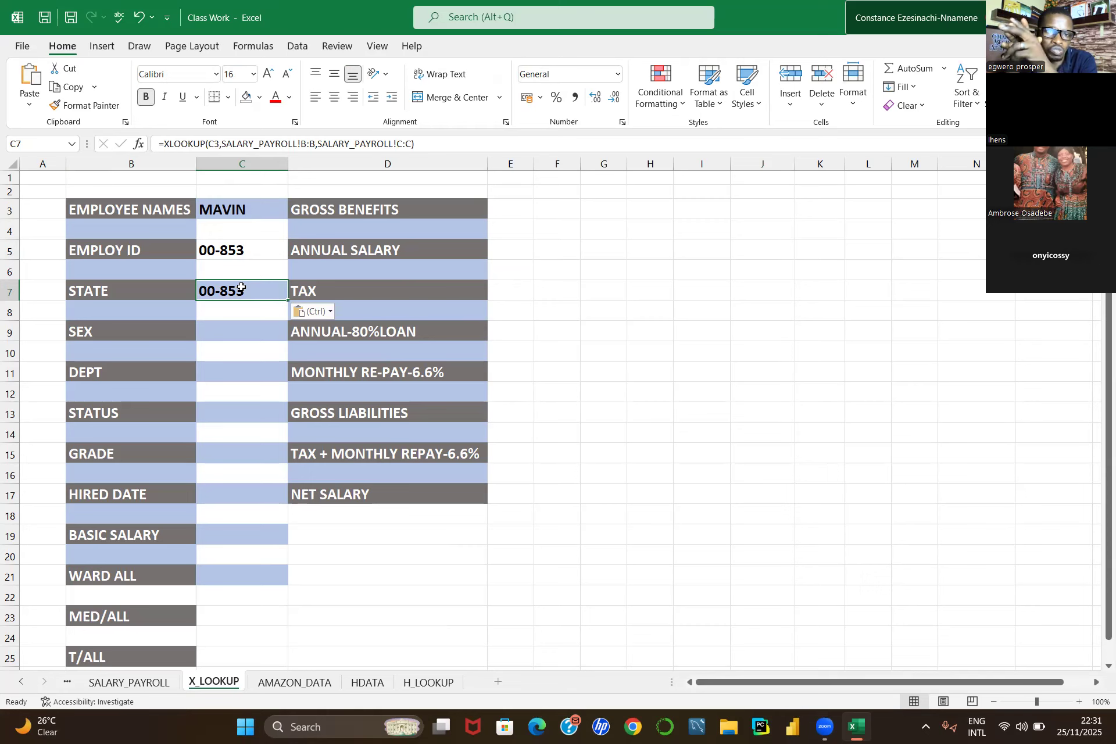
Step: Change the C7 formula's lookup array from SALARY_PAYROLL!B:B to SALARY_PAYROLL!C:C and enter it
click(313, 143)
key(BackSpace)
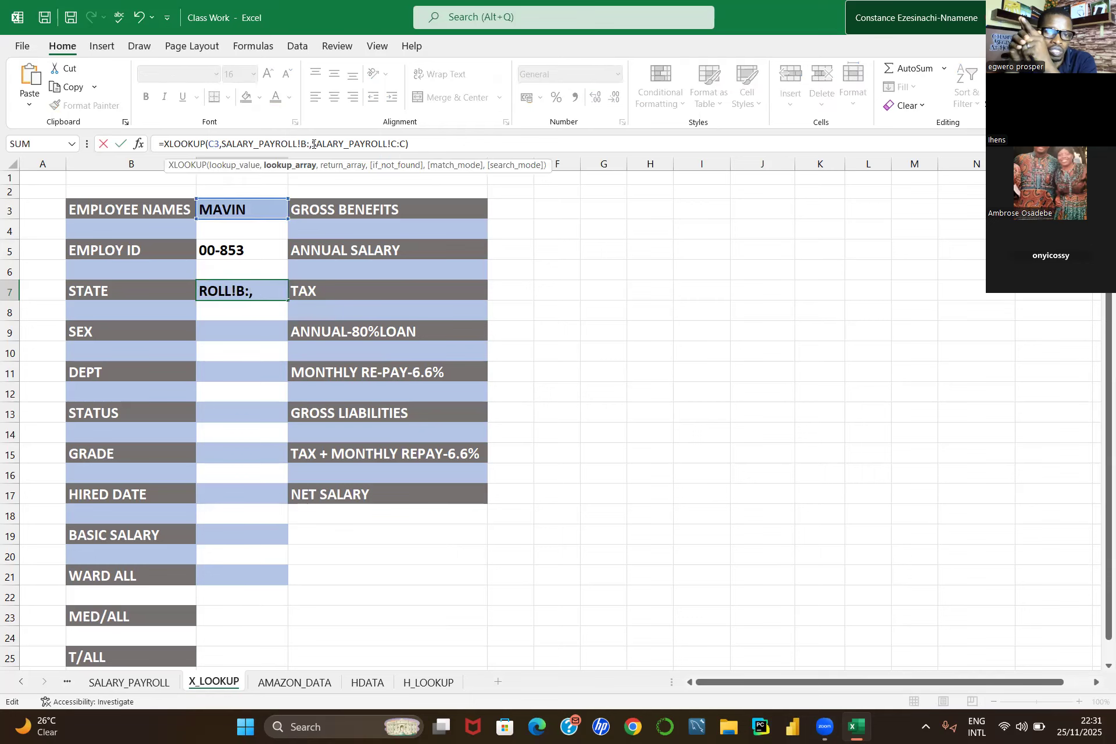
text(C)
click(306, 143)
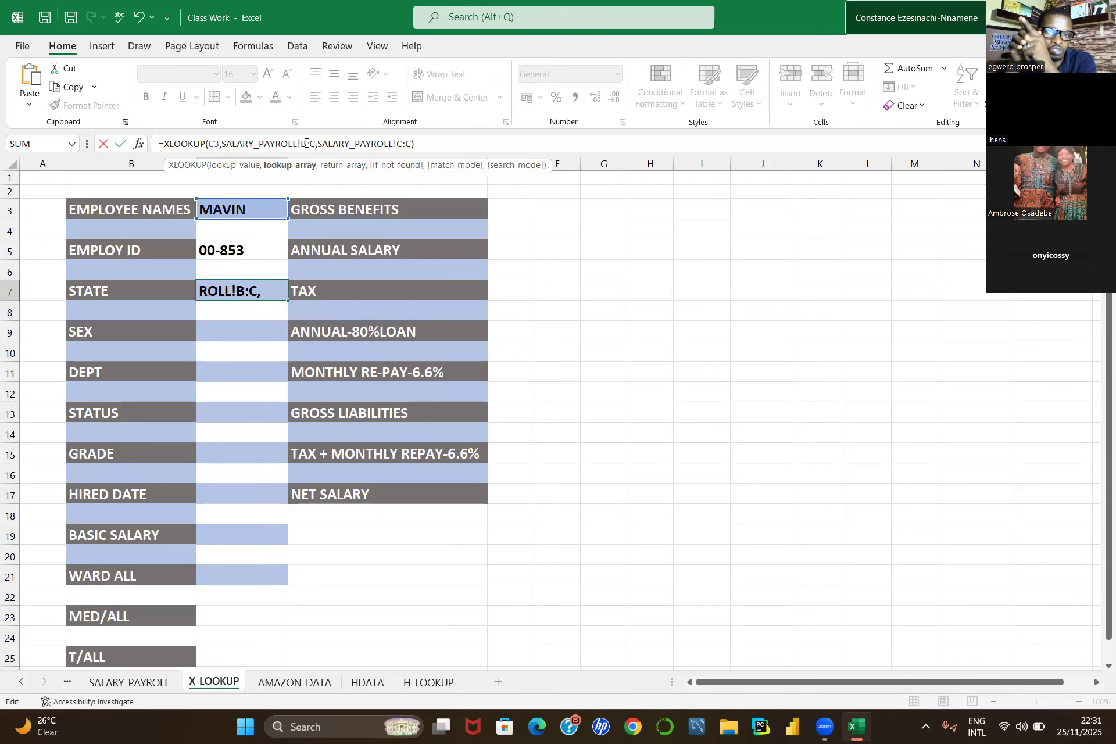
key(BackSpace)
text(C)
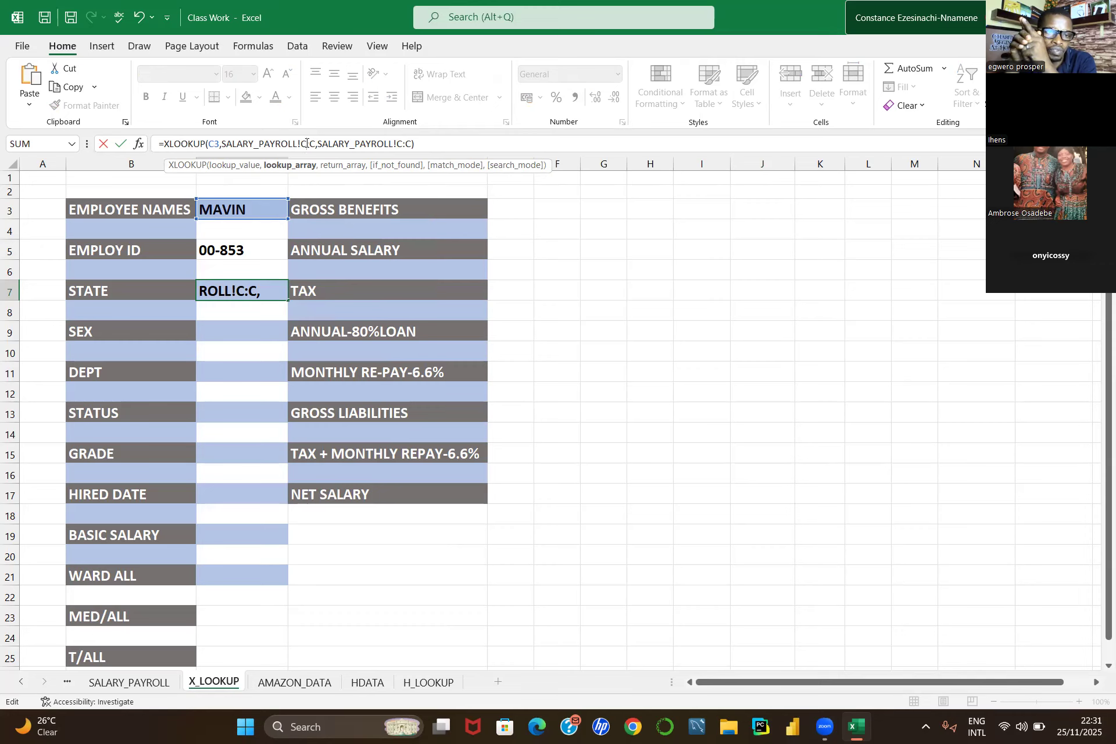
key(Return)
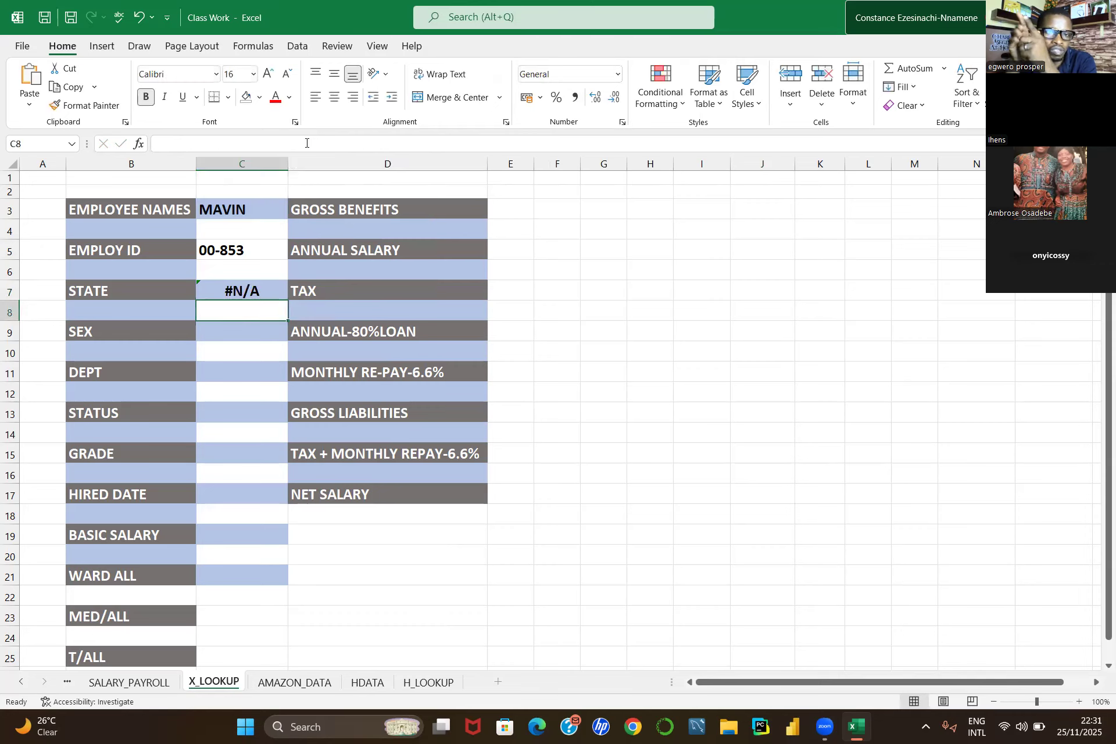